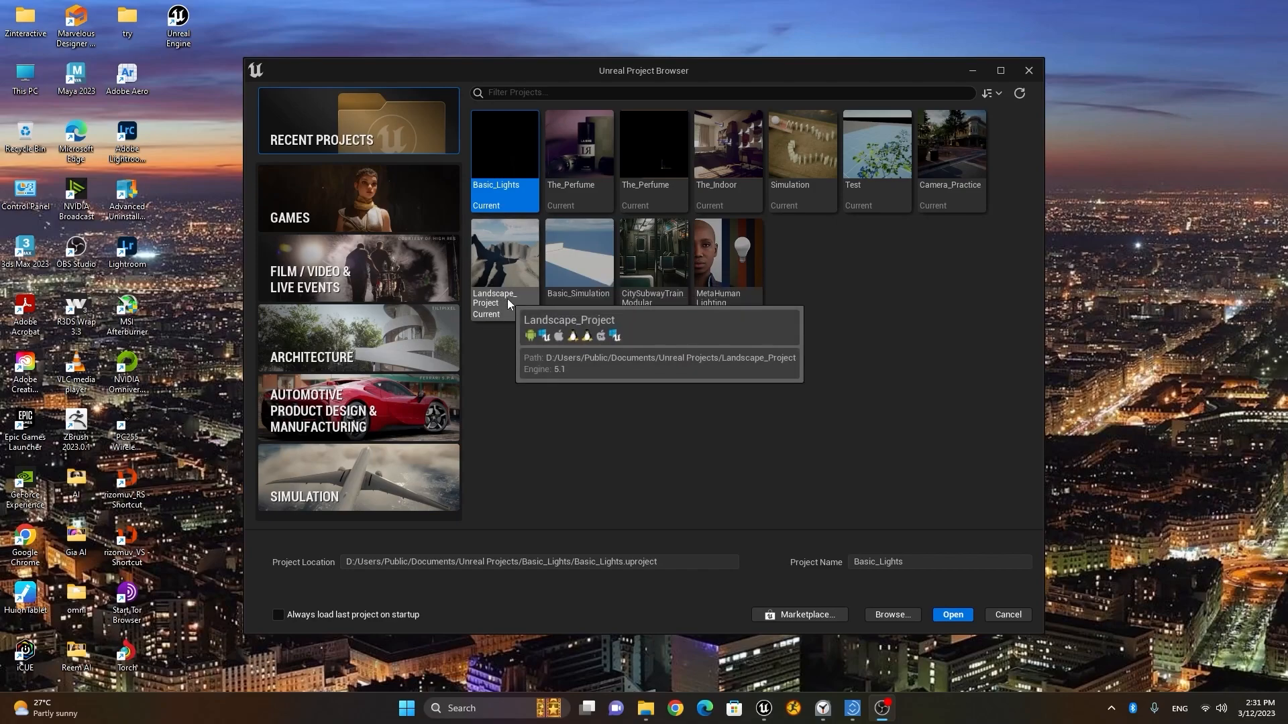
Open the Landscape_Project project and browse to its Landscape content folder in an enlarged content browser.
click(501, 259)
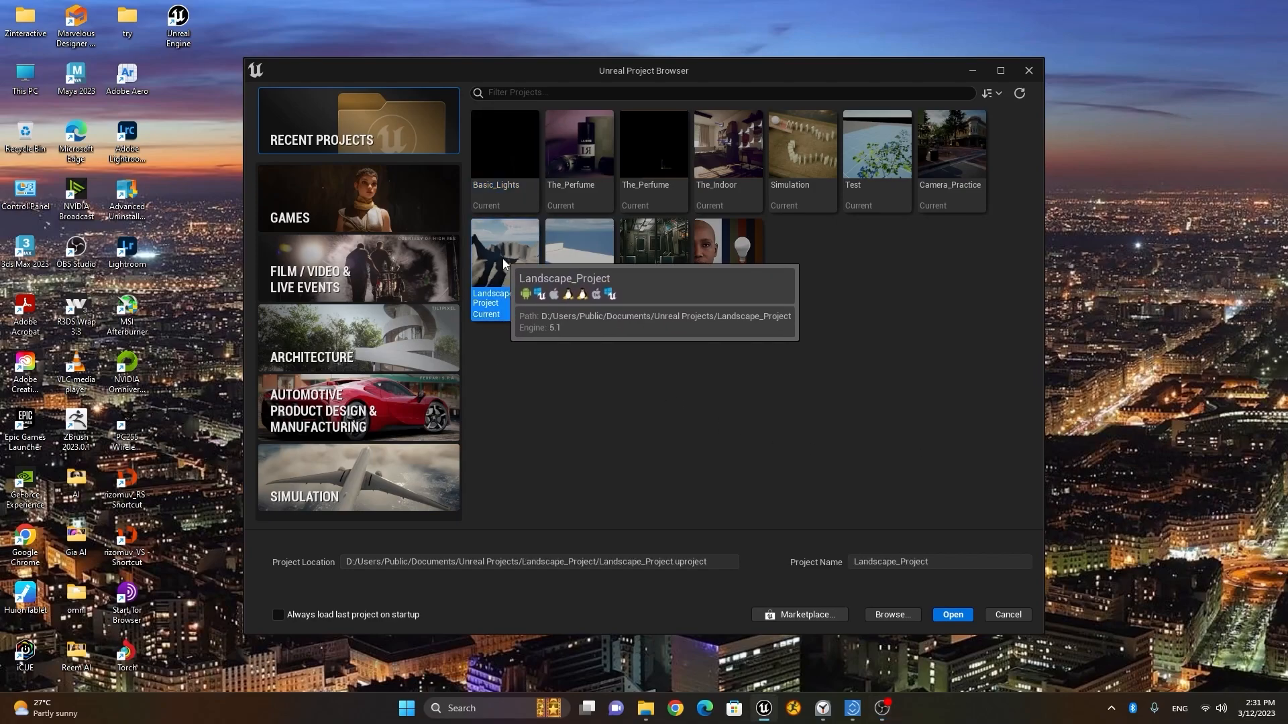
click(952, 614)
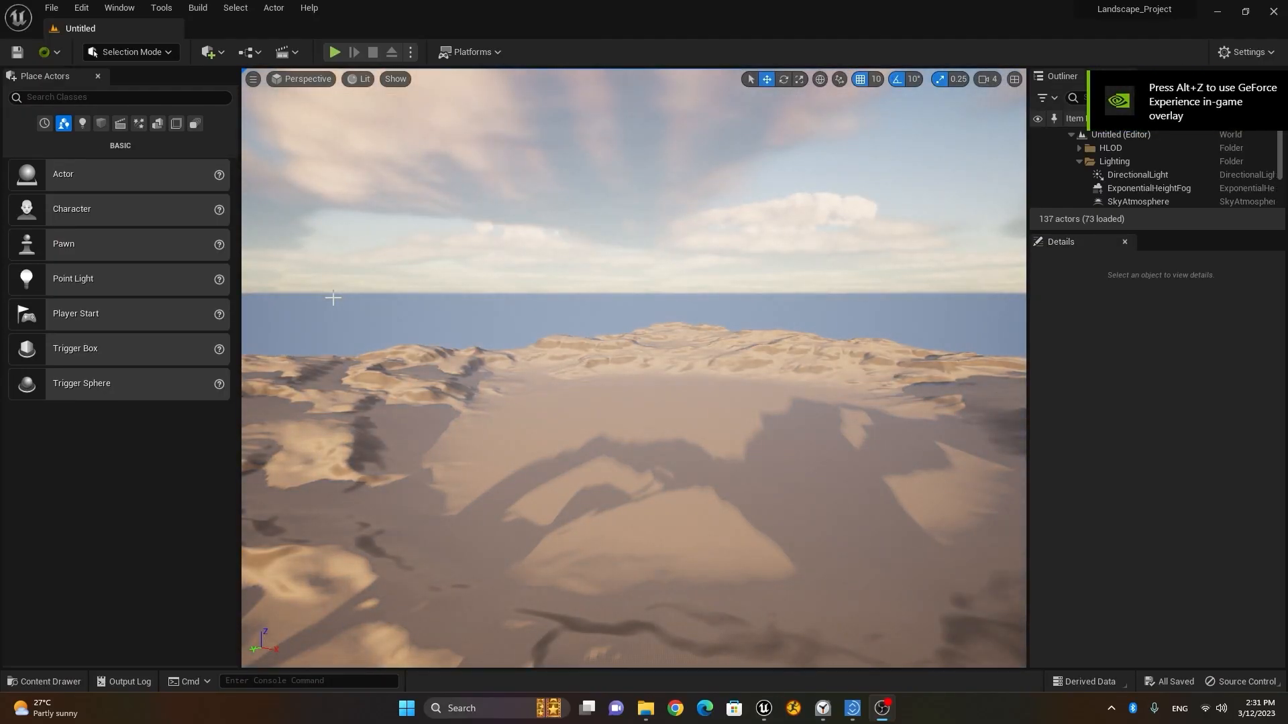
click(62, 684)
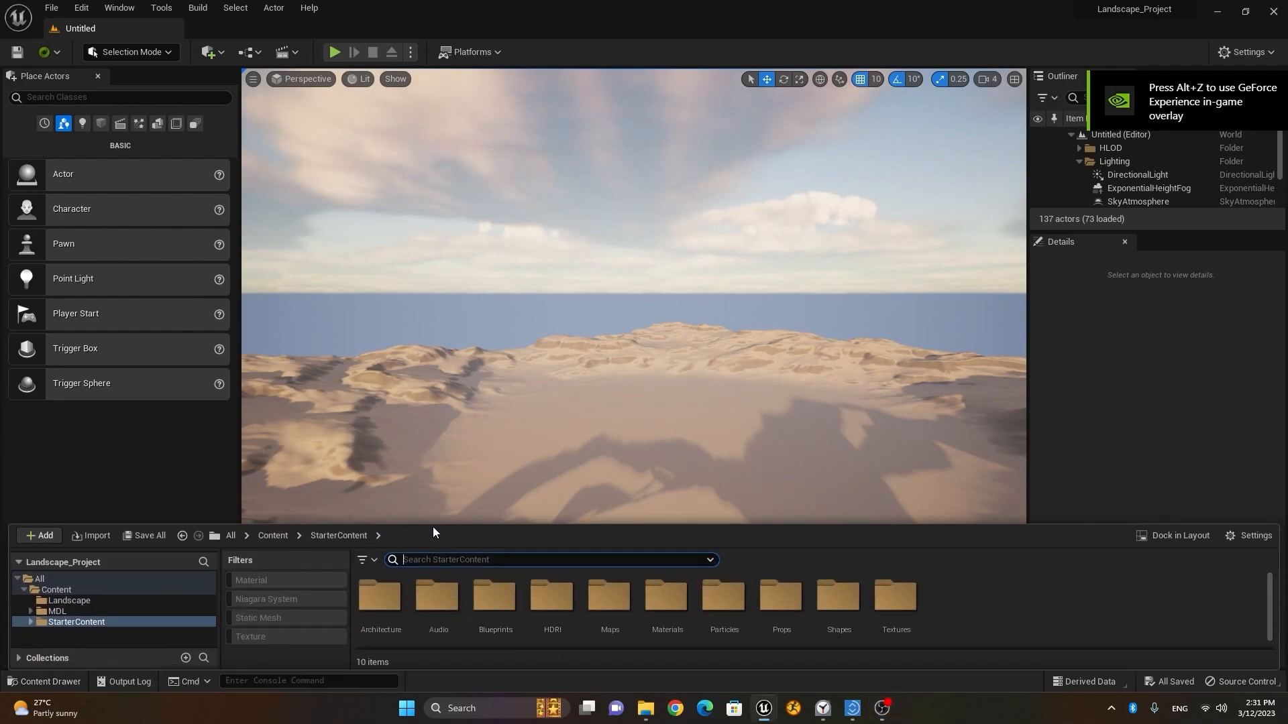
drag(433, 522, 433, 411)
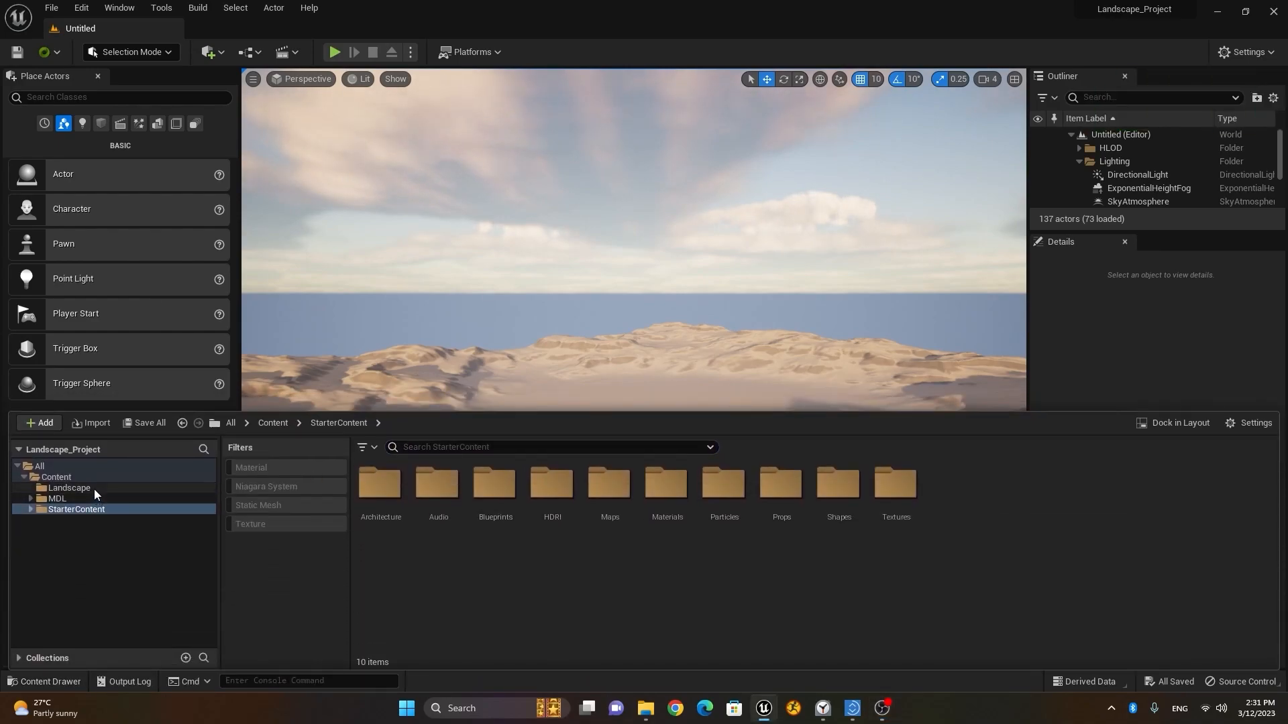
click(94, 489)
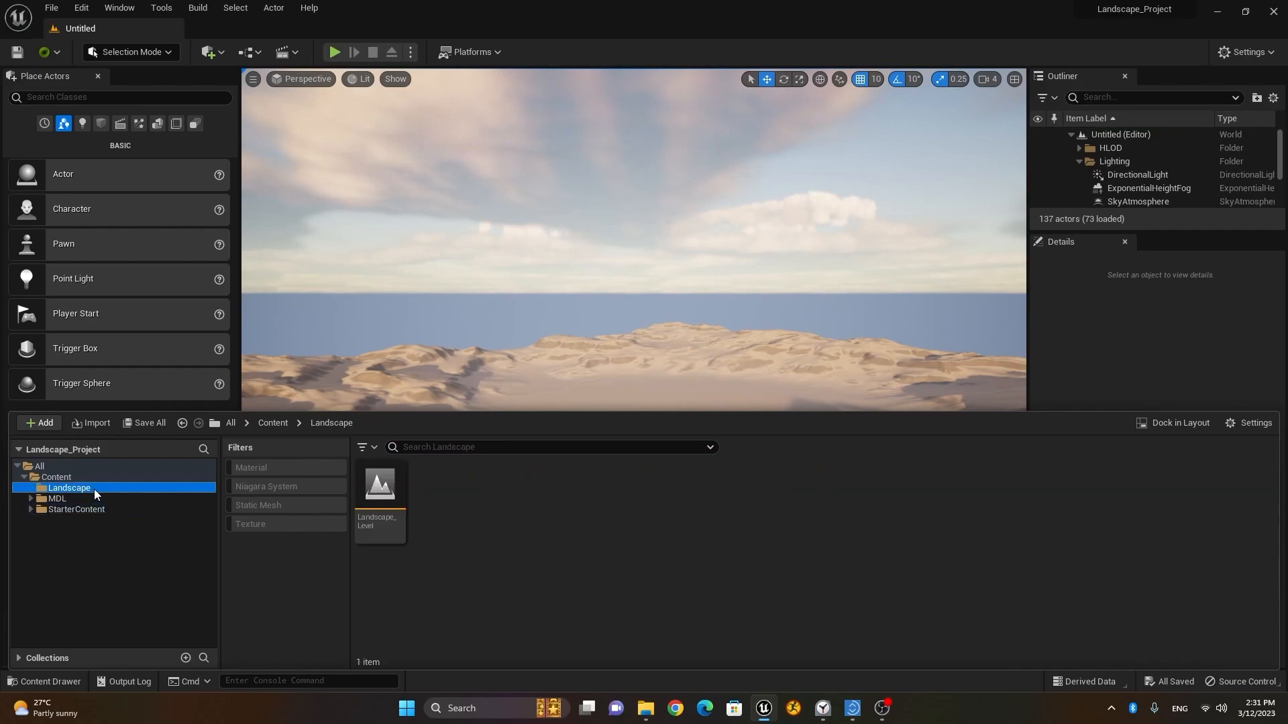
Create a new level named Landscape_HM in the Landscape folder.
right_click(478, 522)
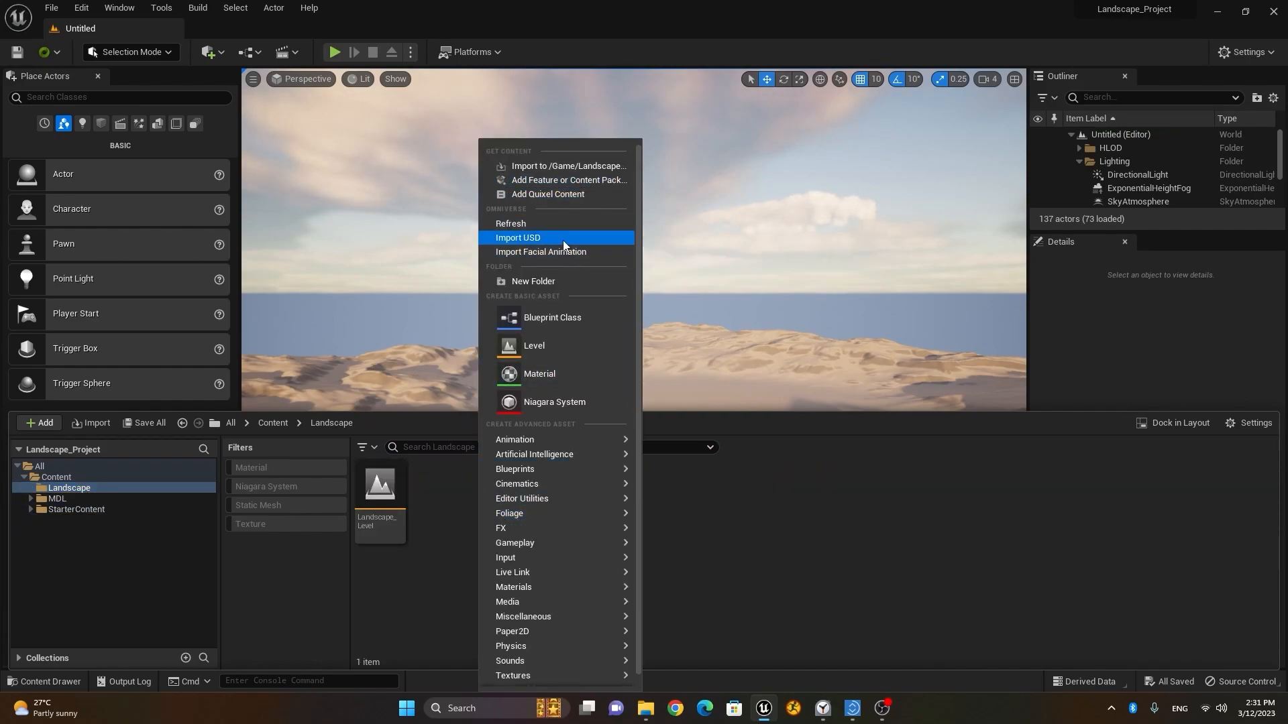
click(592, 345)
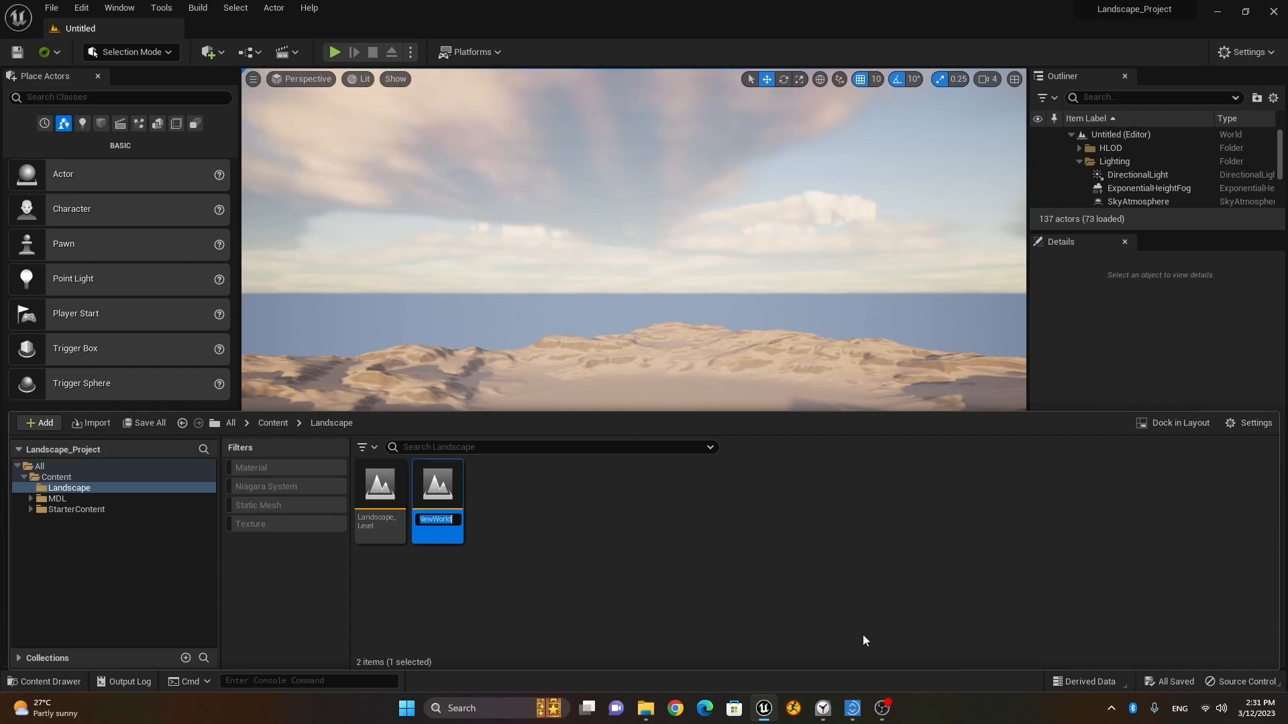
text(L)
text(an)
text(dscape_)
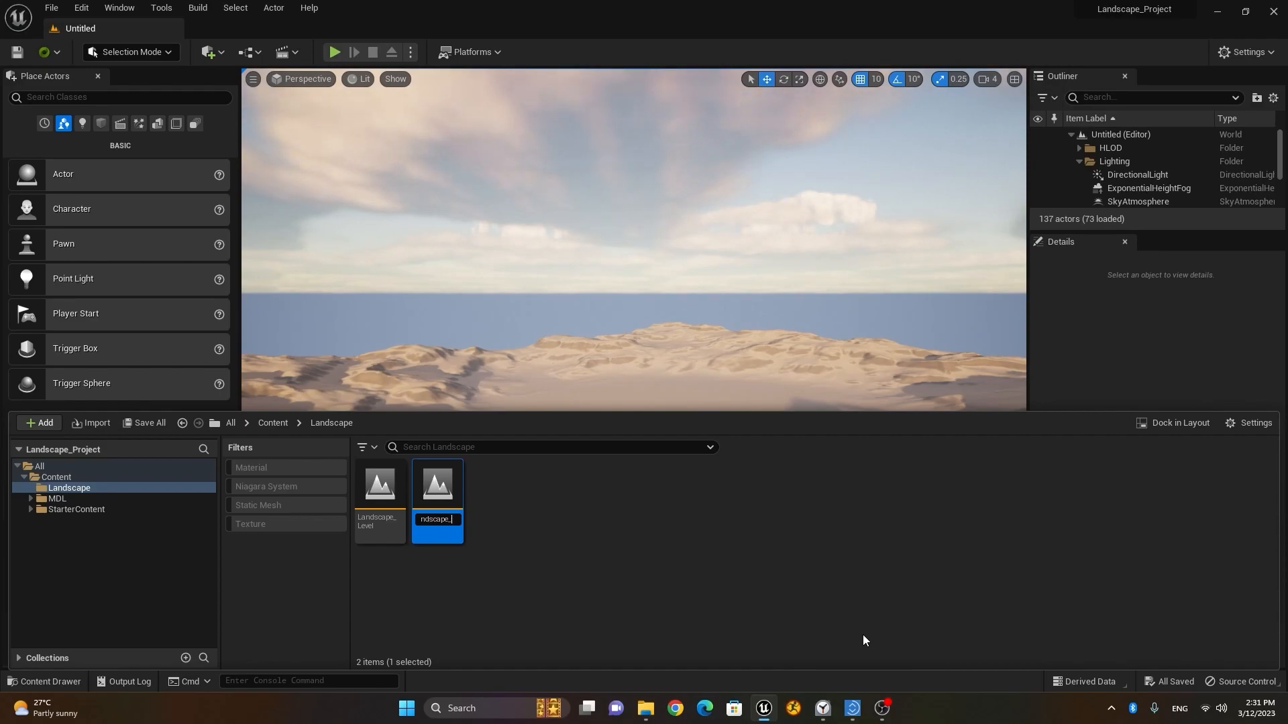
text(HM)
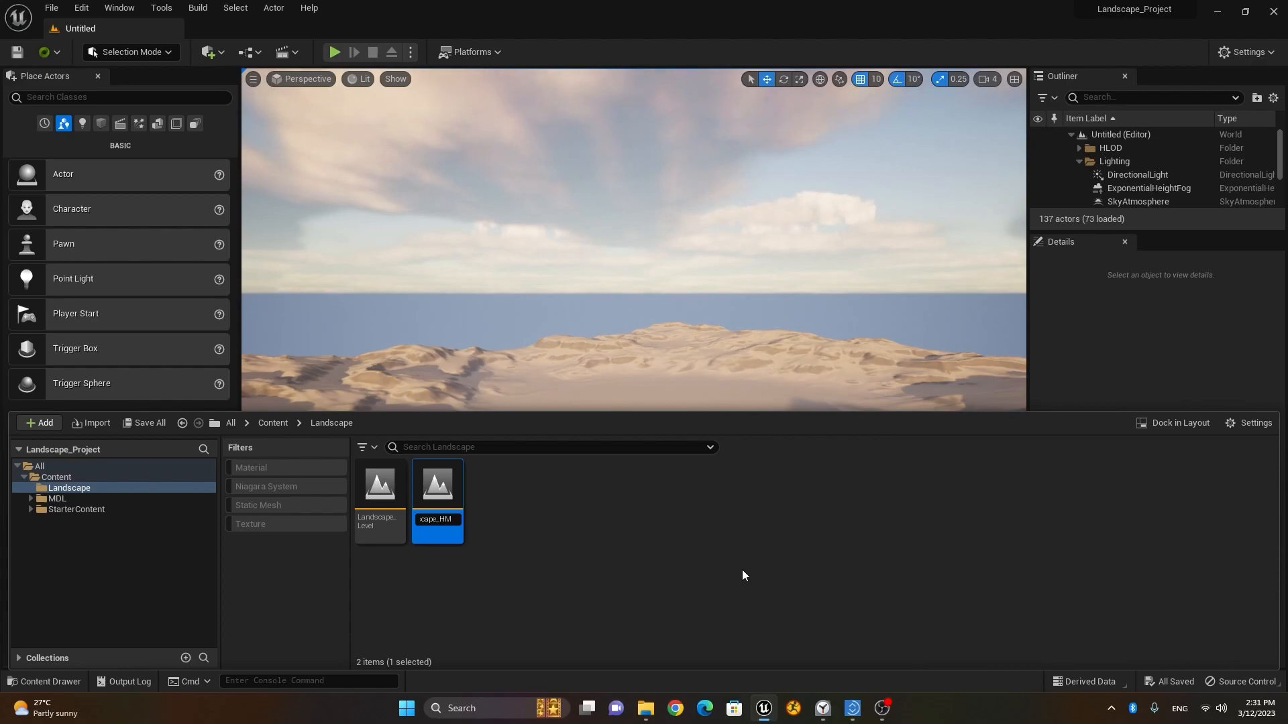
key(Return)
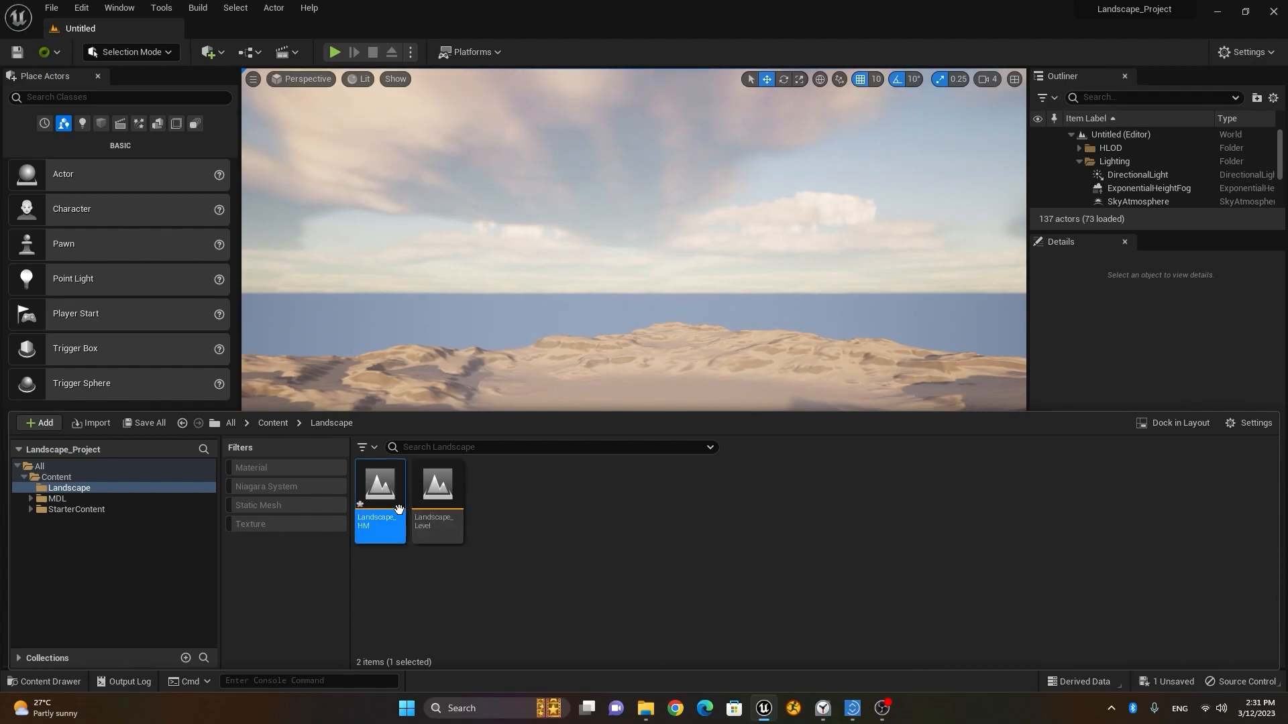
Save the Landscape_HM level and open it for editing, leaving the content browser closed.
key(ctrl+s)
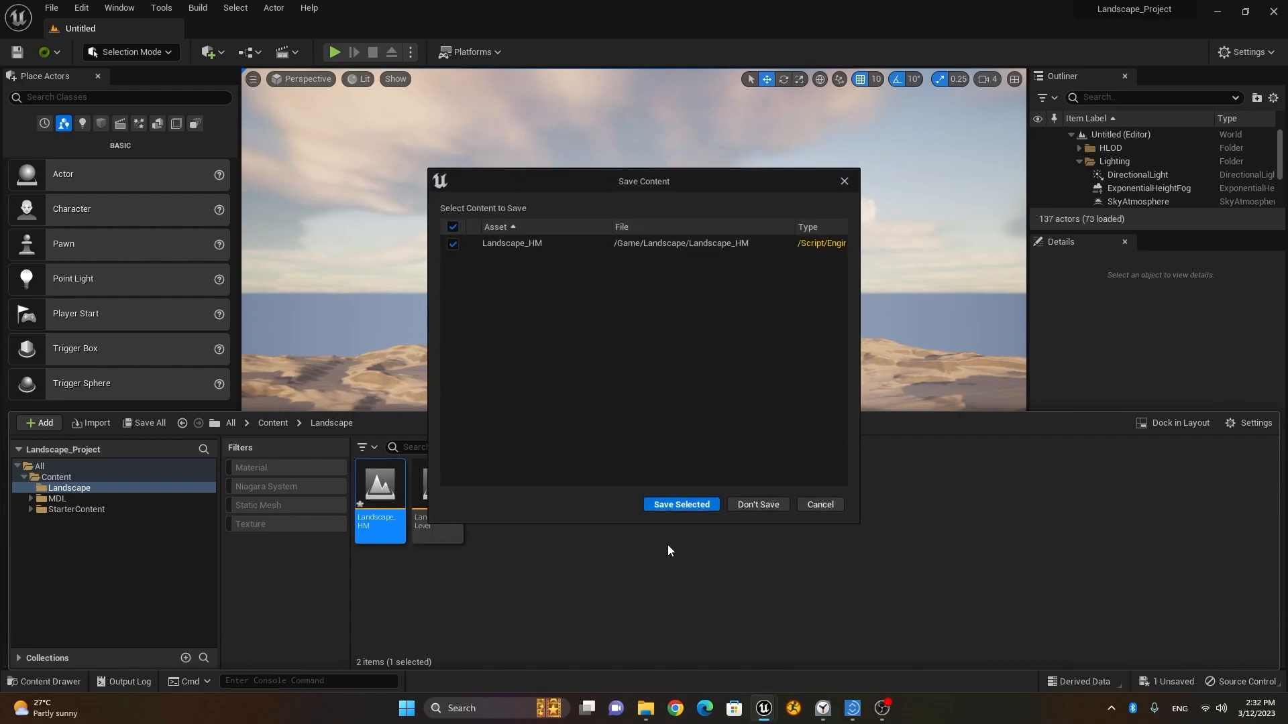
click(695, 504)
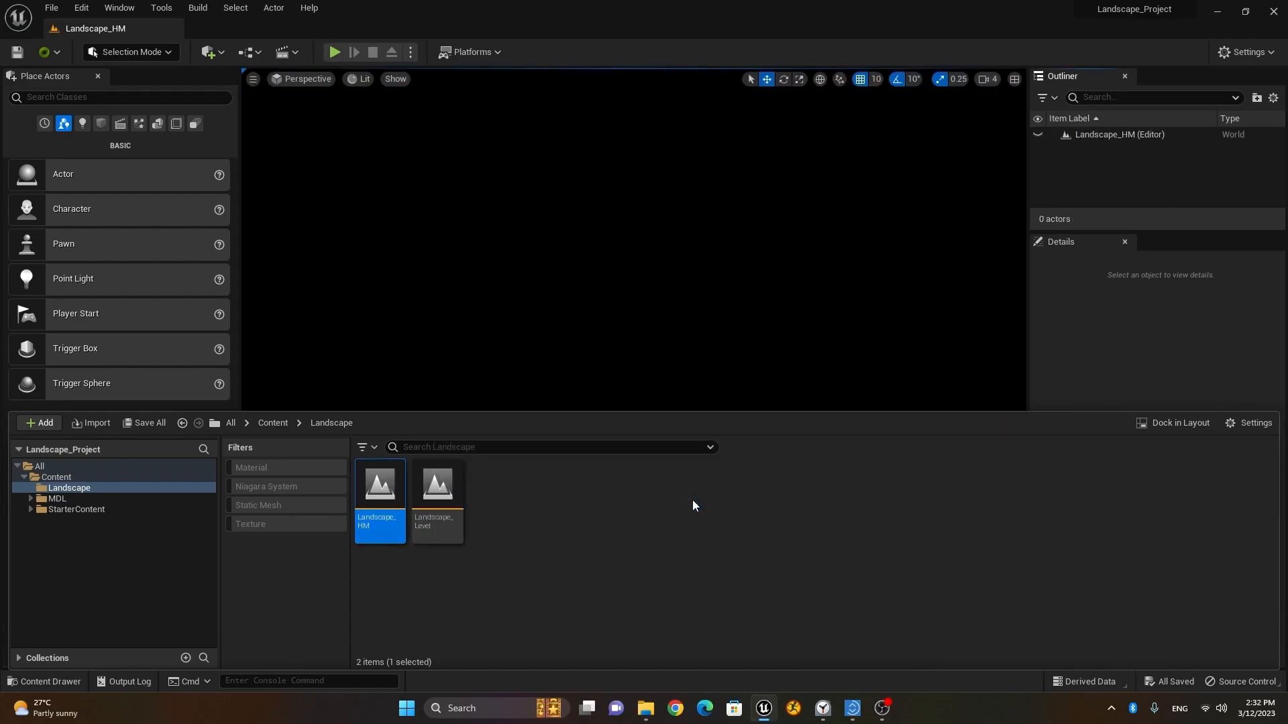
click(40, 681)
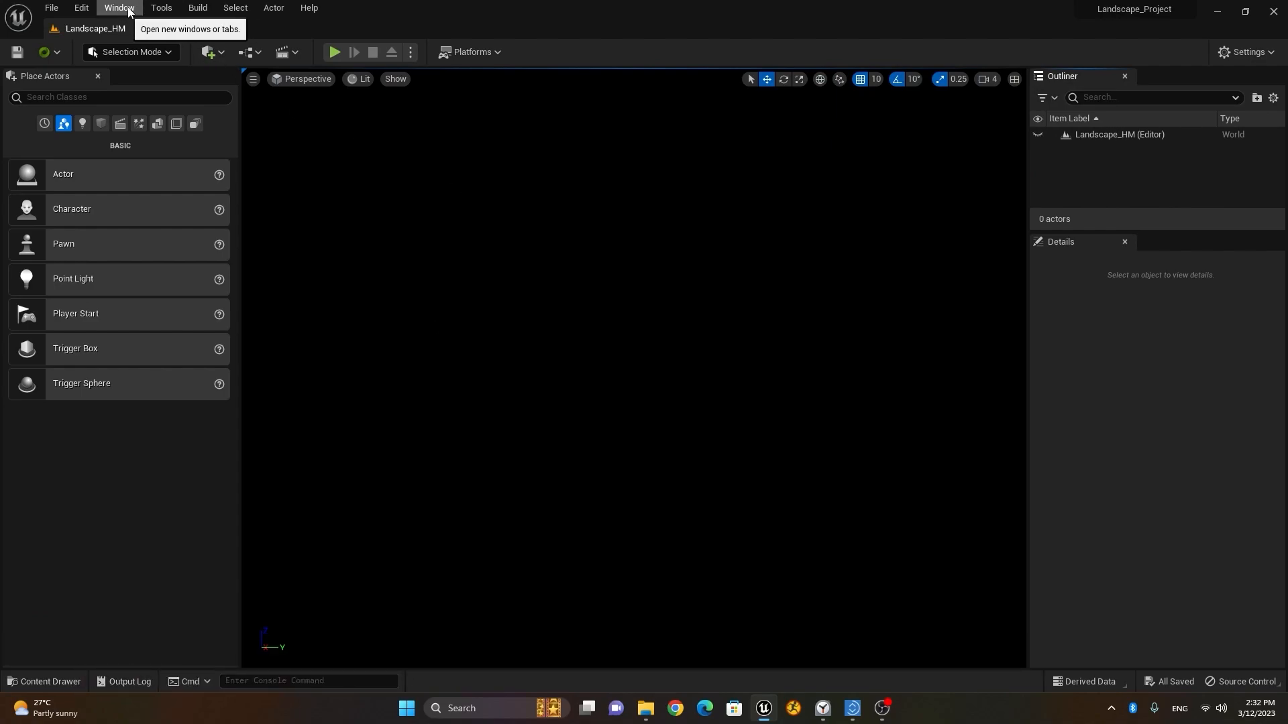
Use the Env. Light Mixer to add a sky light, atmospheric light, sky atmosphere, volumetric cloud and height fog to the level.
click(152, 10)
mouse_move(119, 7)
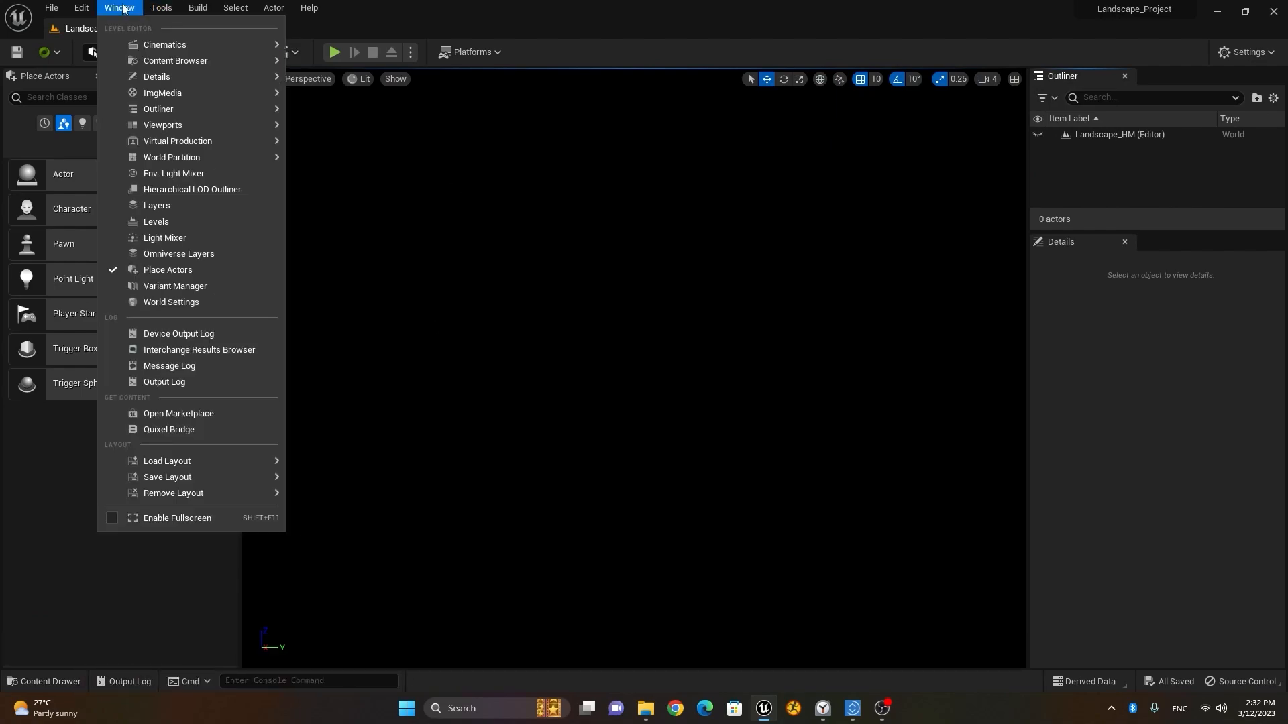
click(188, 176)
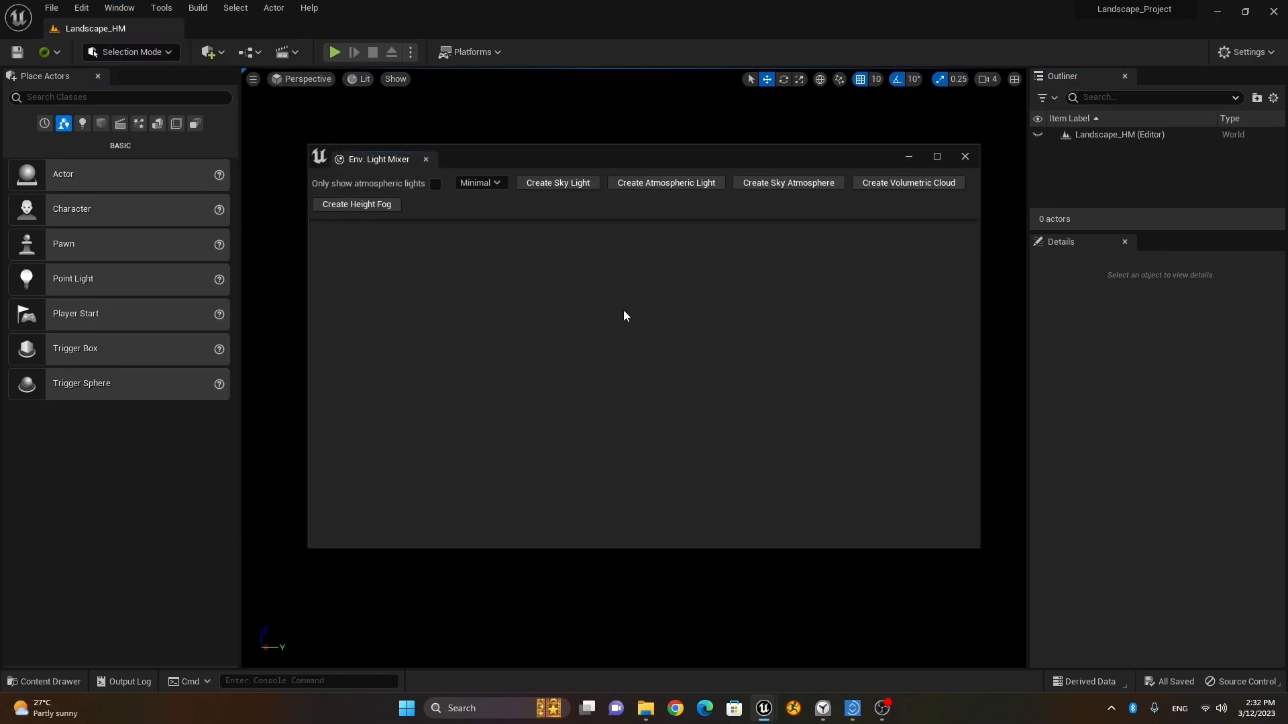
click(566, 184)
click(566, 183)
click(566, 183)
click(566, 183)
click(566, 183)
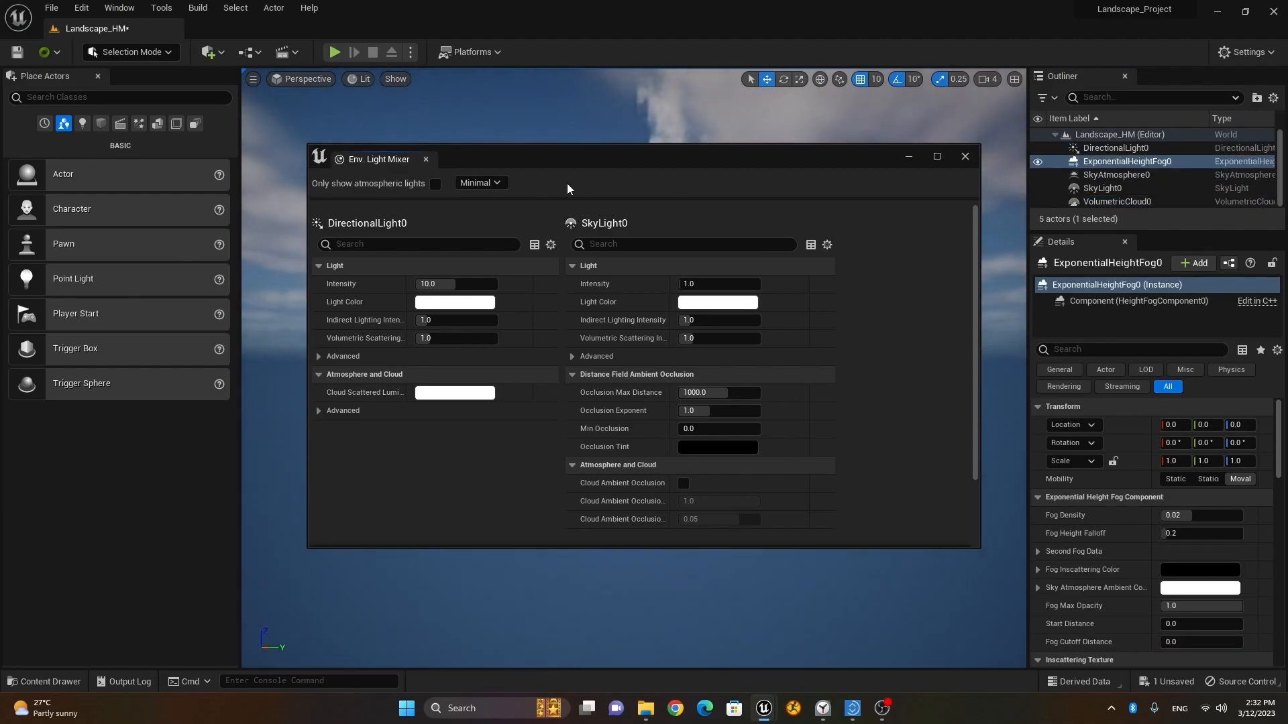
click(965, 157)
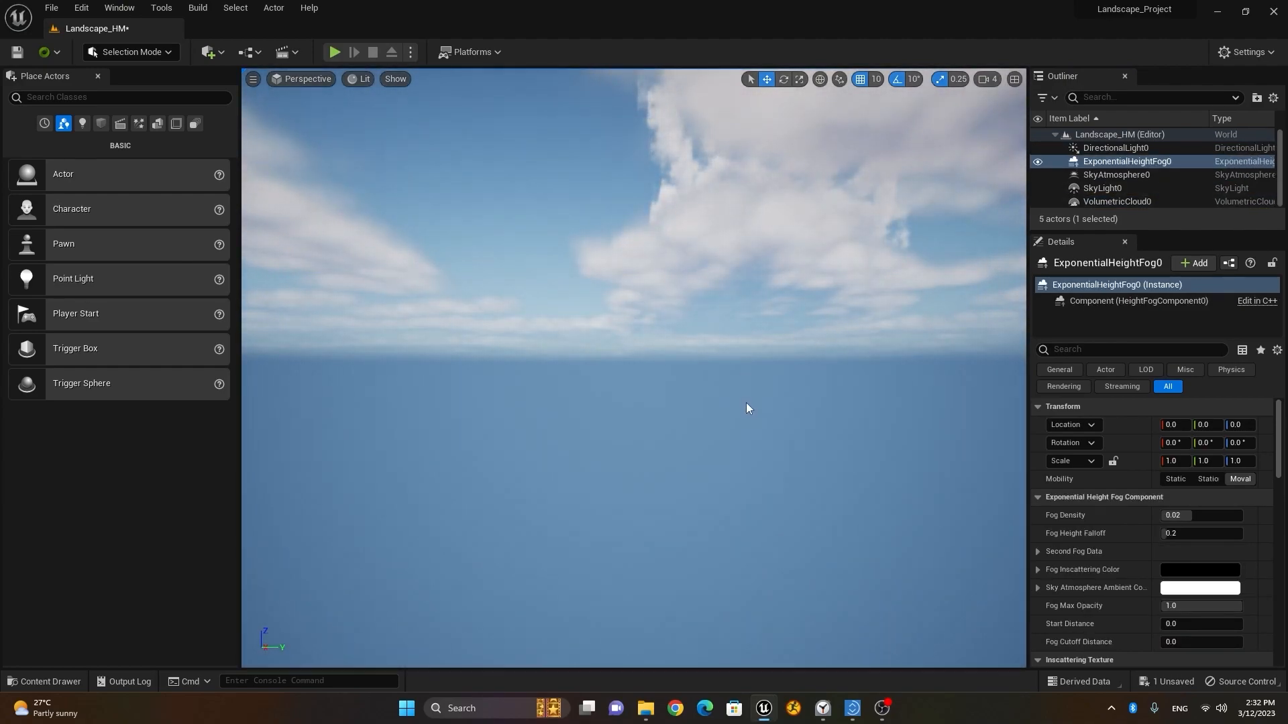
Switch the editor from Selection mode to Landscape mode.
scroll(661, 354, down, 2)
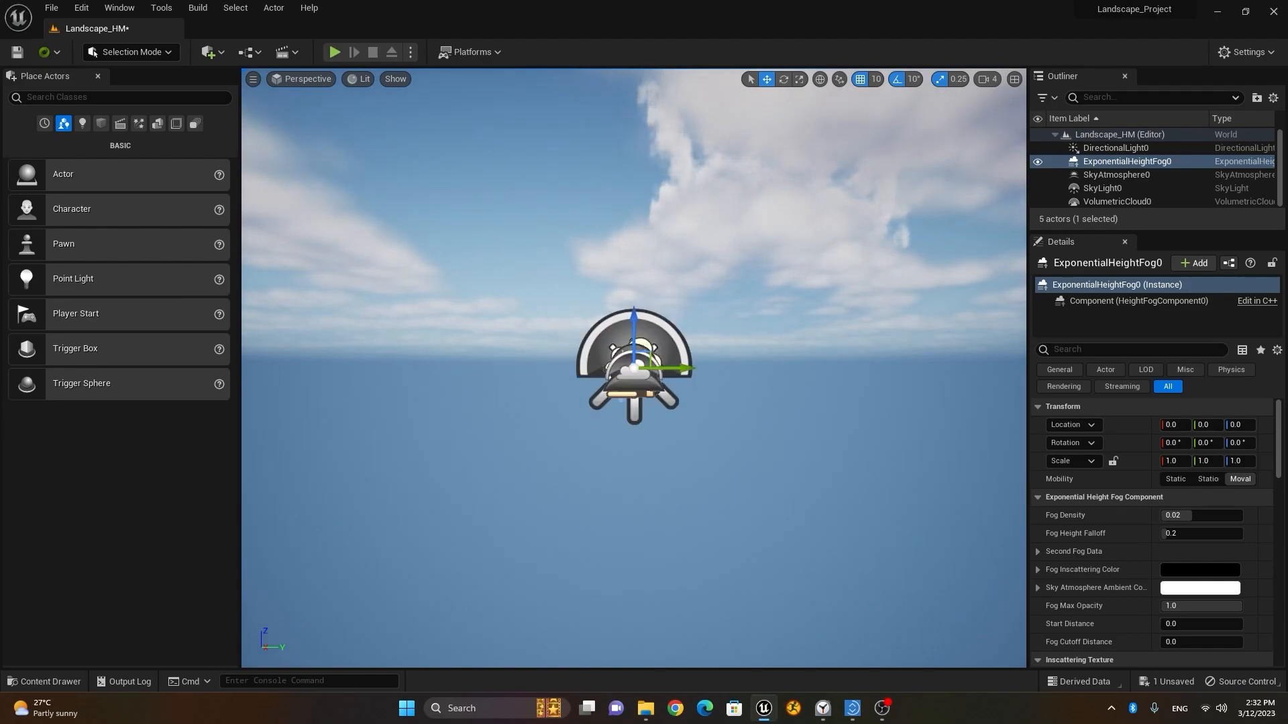
right_drag(572, 429, 576, 348)
scroll(576, 347, down, 3)
scroll(587, 346, down, 2)
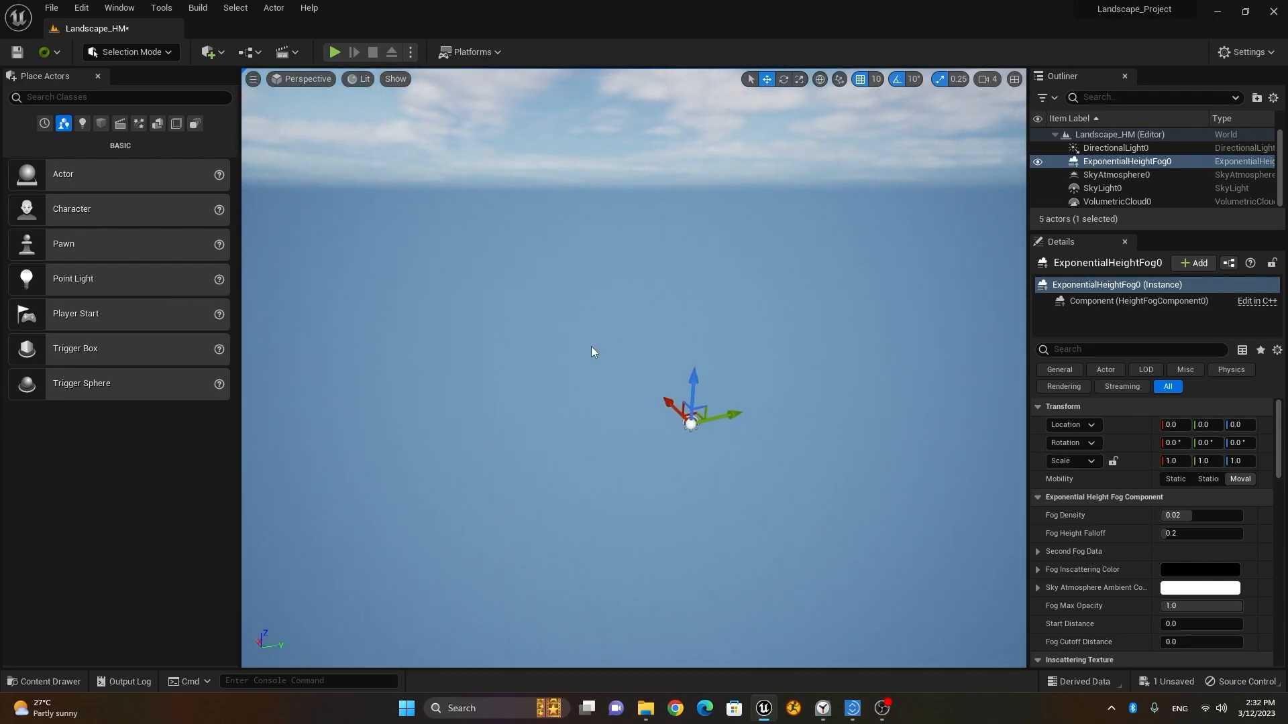
click(135, 52)
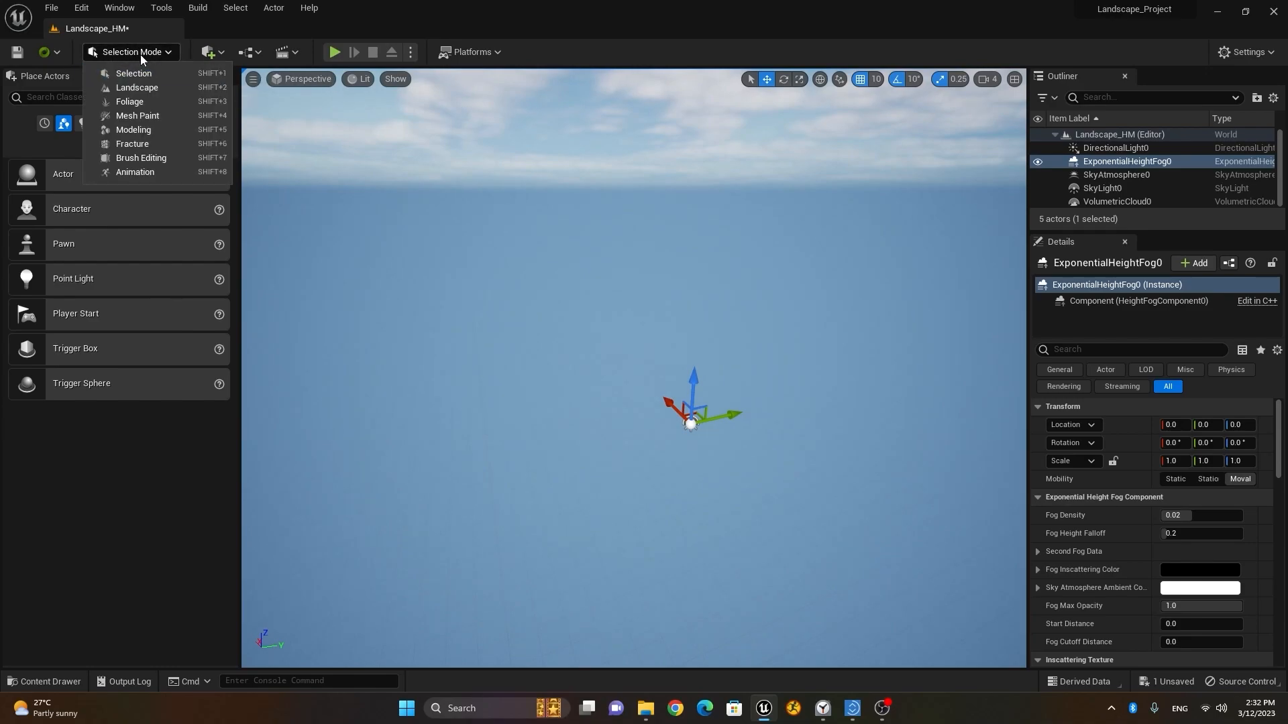
click(157, 88)
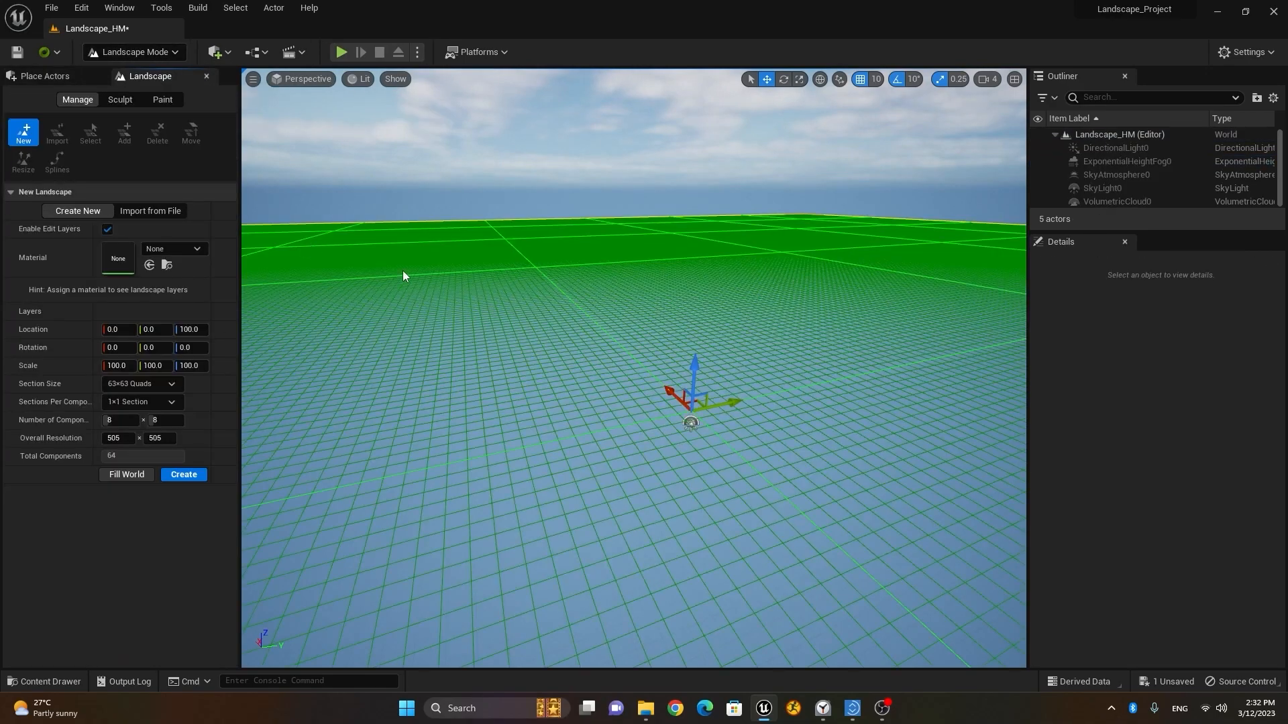
click(162, 55)
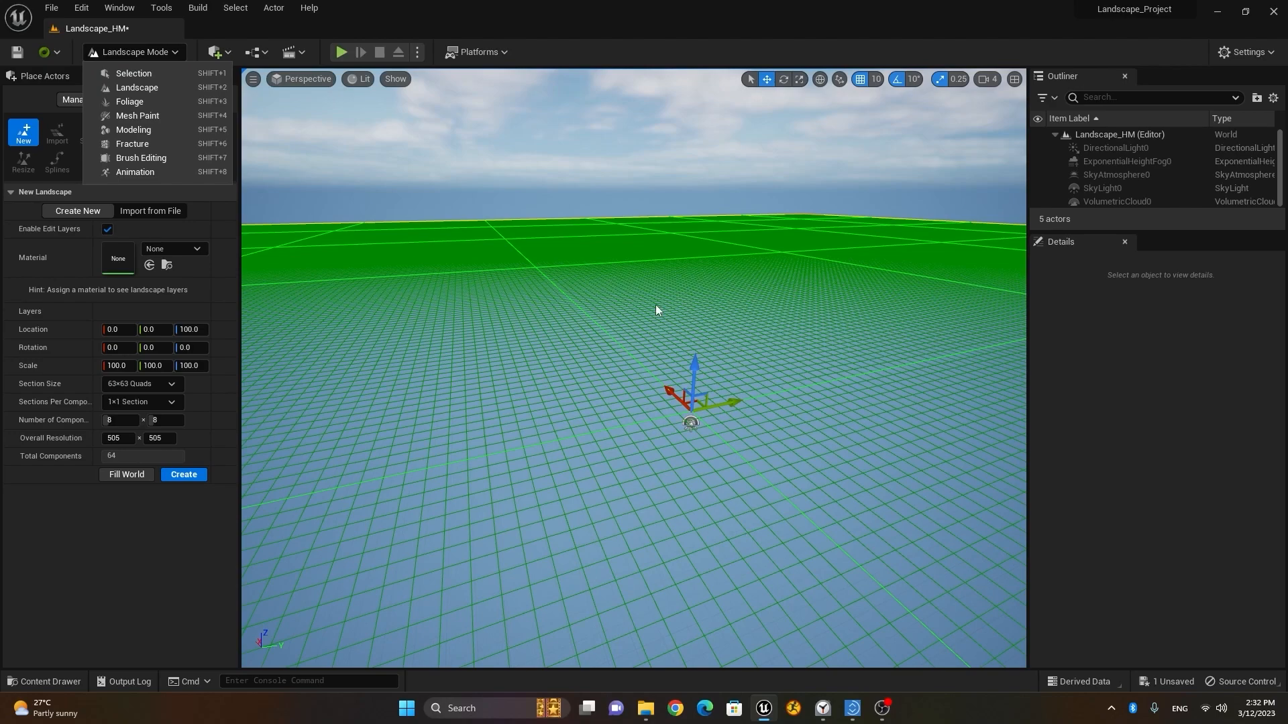
click(102, 561)
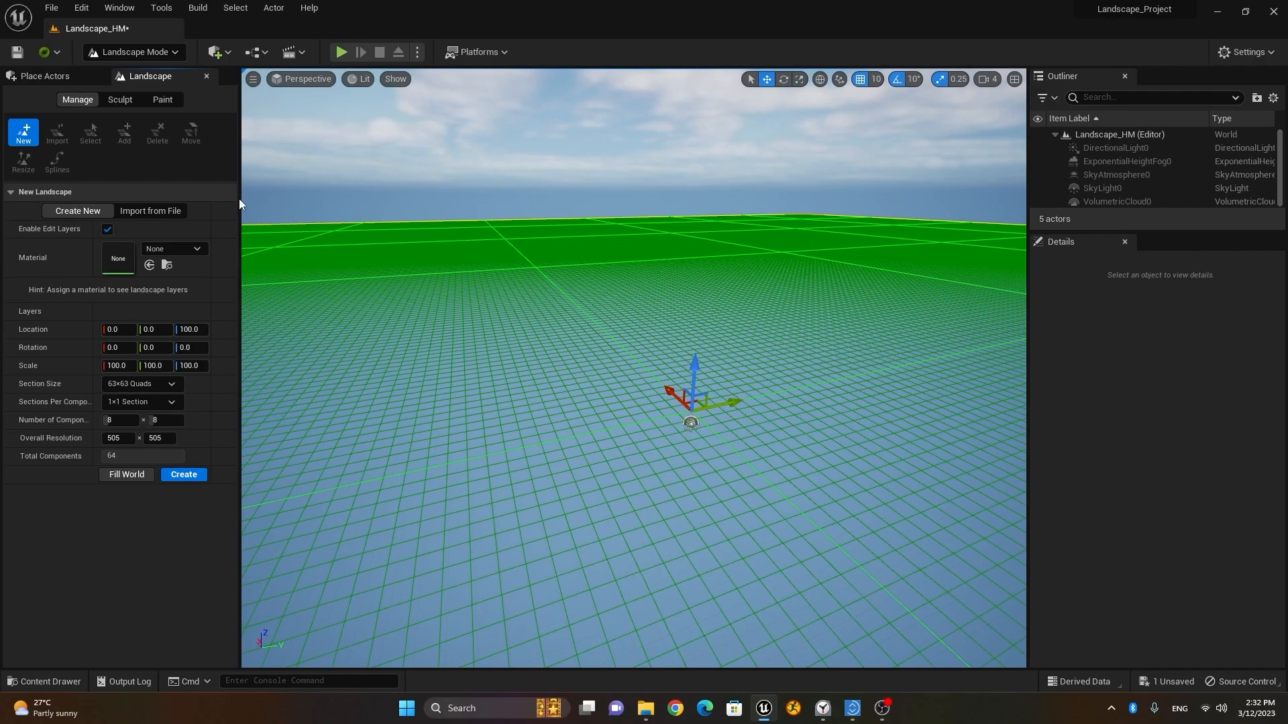
click(118, 99)
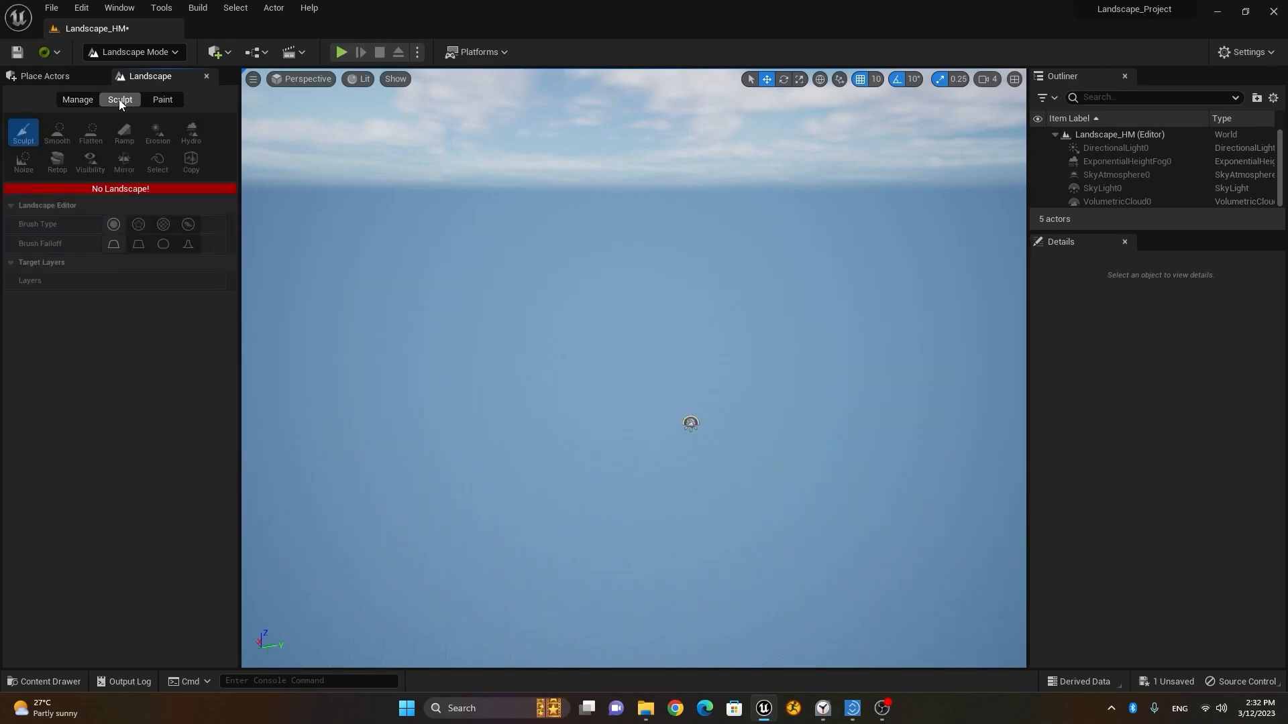
click(77, 99)
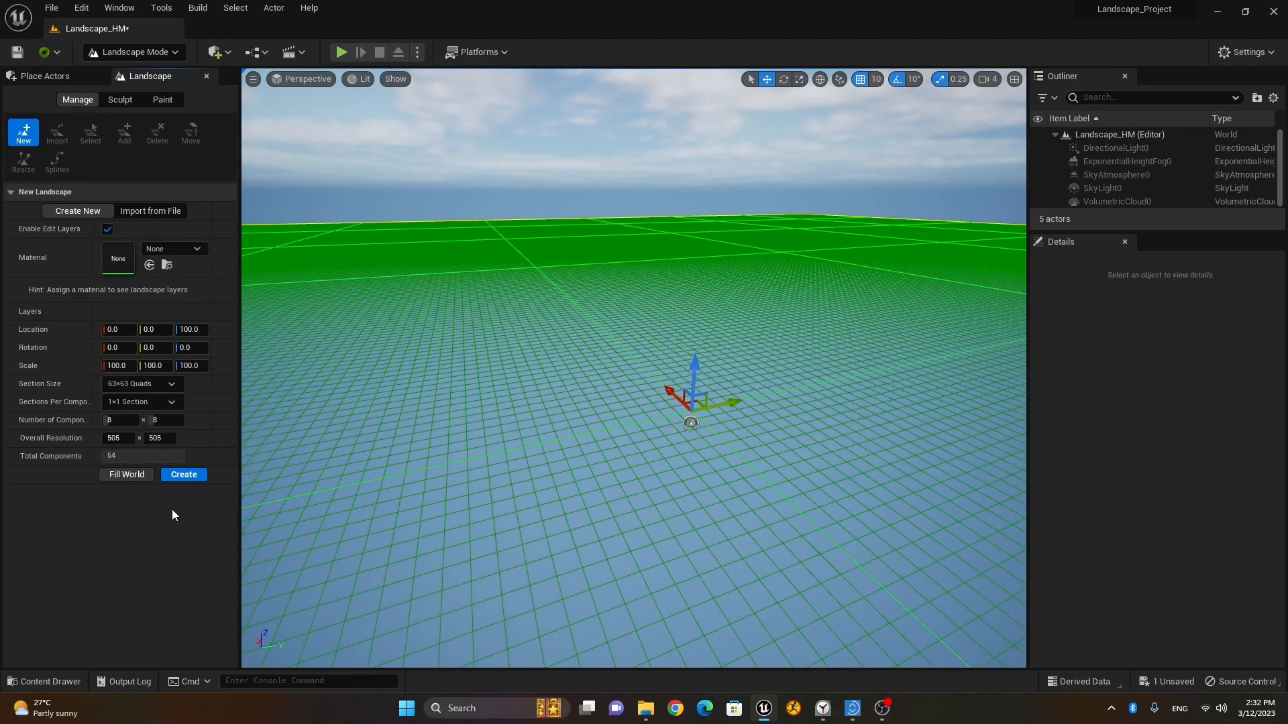
click(136, 211)
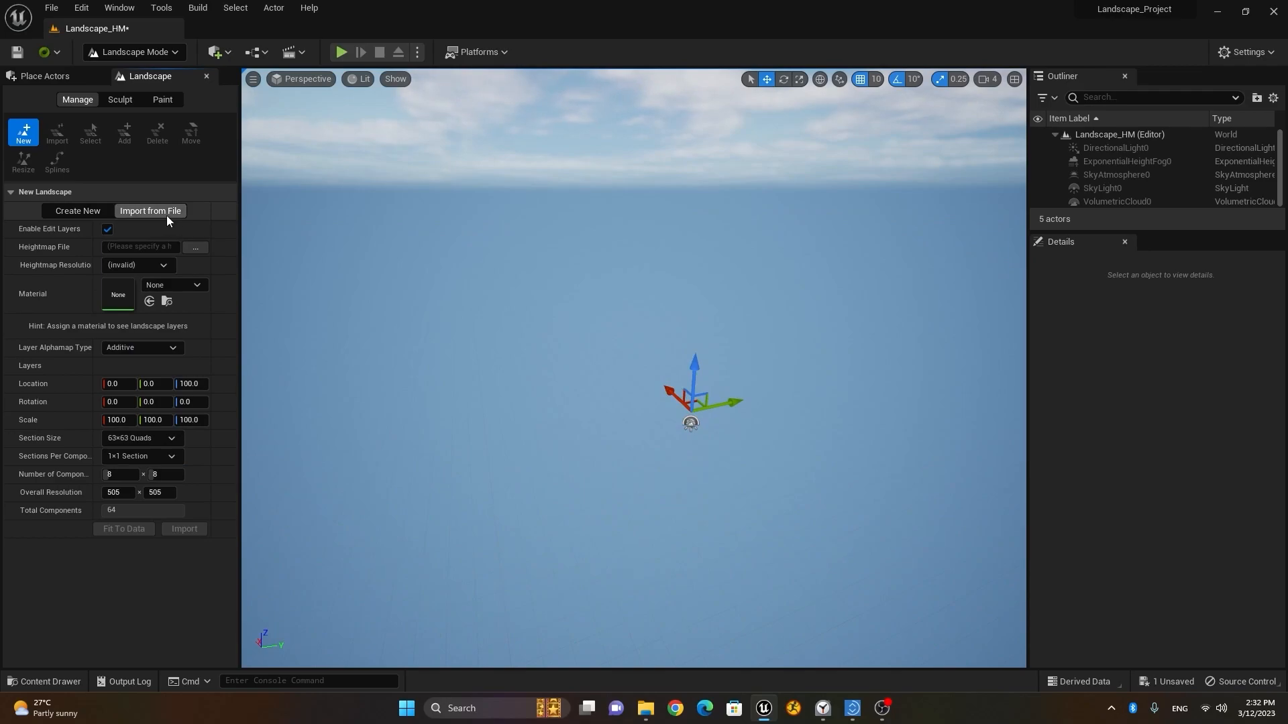
click(90, 212)
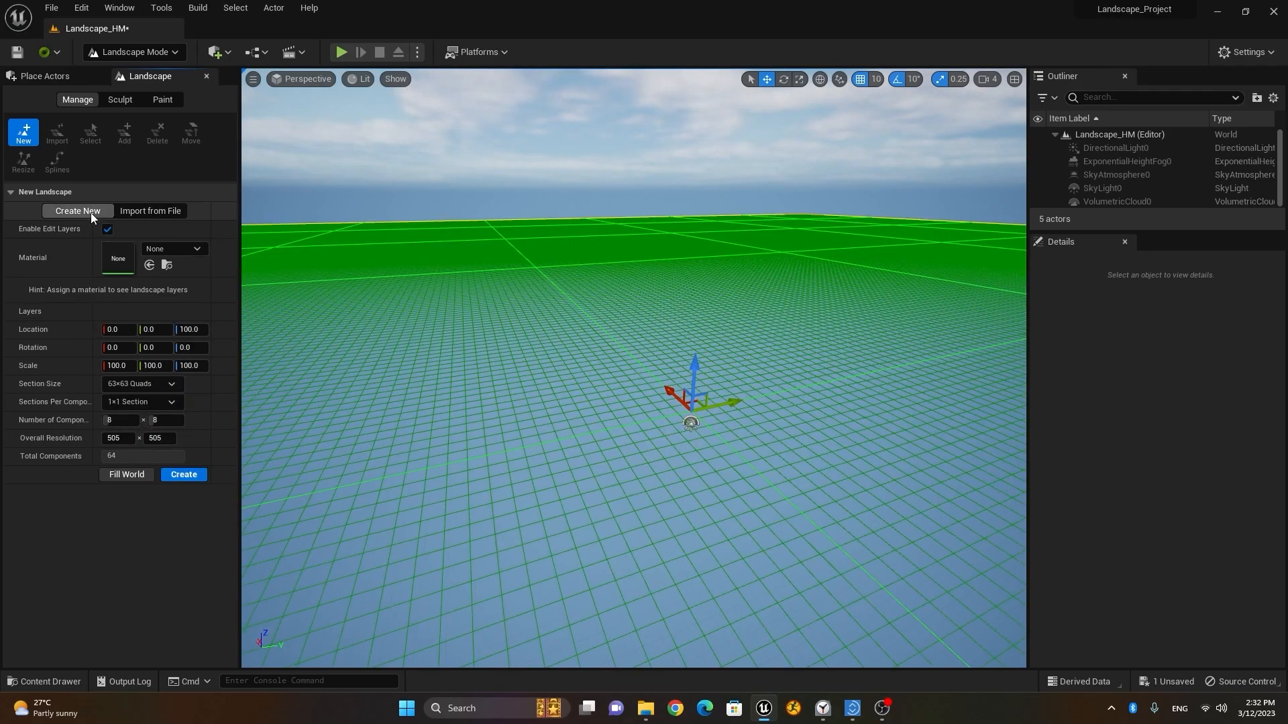
Set the new landscape to import from file, using height map 5 from the Chapter 2 - Landscape Height Maps folder.
click(143, 212)
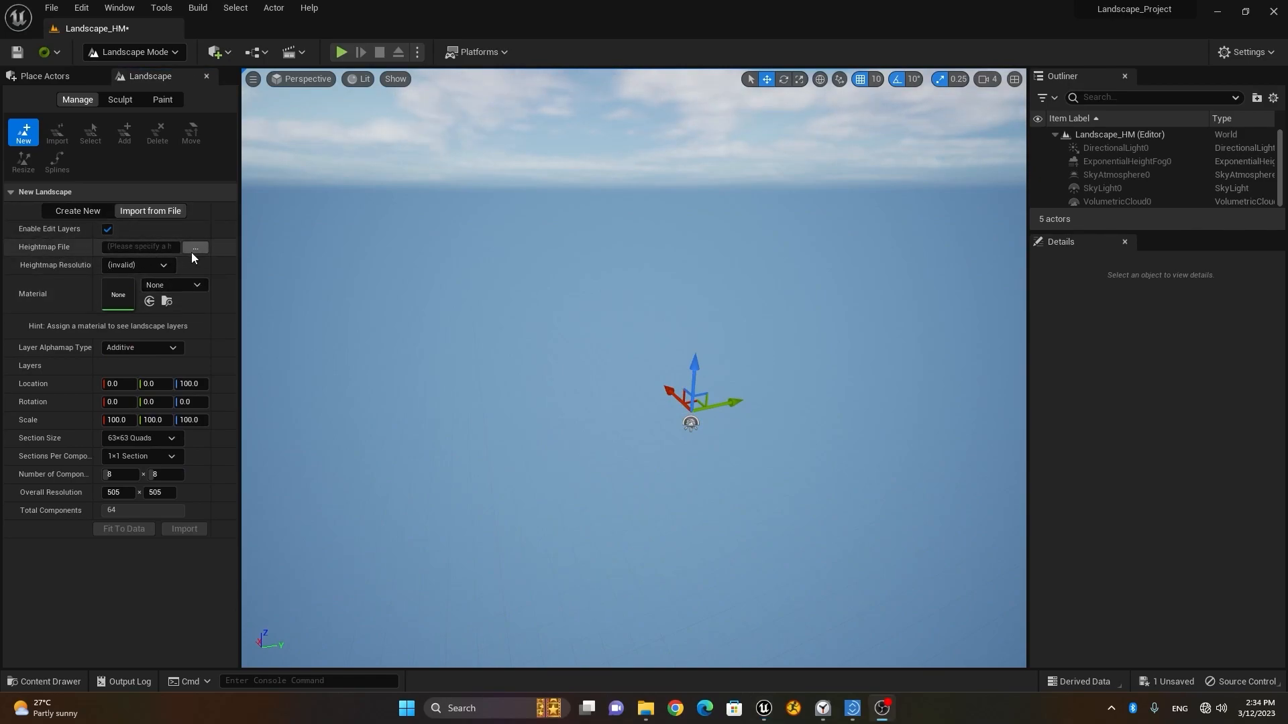
click(195, 248)
drag(311, 5, 544, 62)
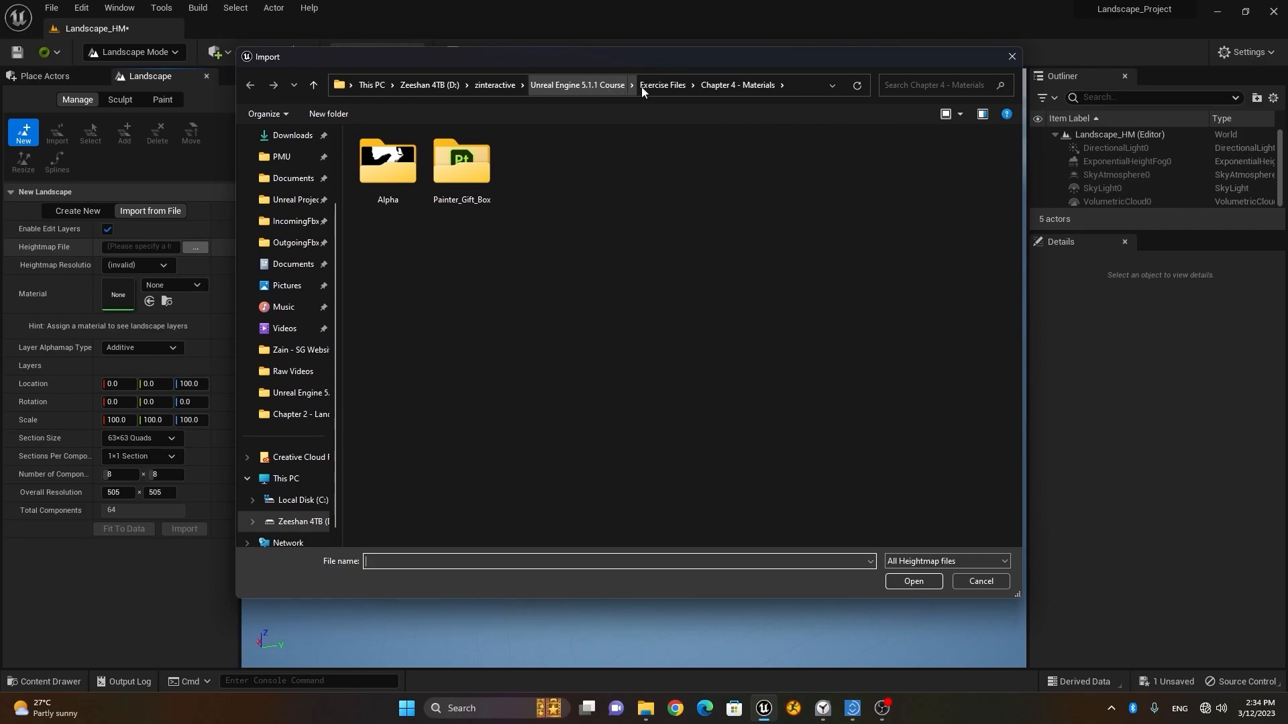
click(600, 87)
double_click(457, 155)
double_click(468, 156)
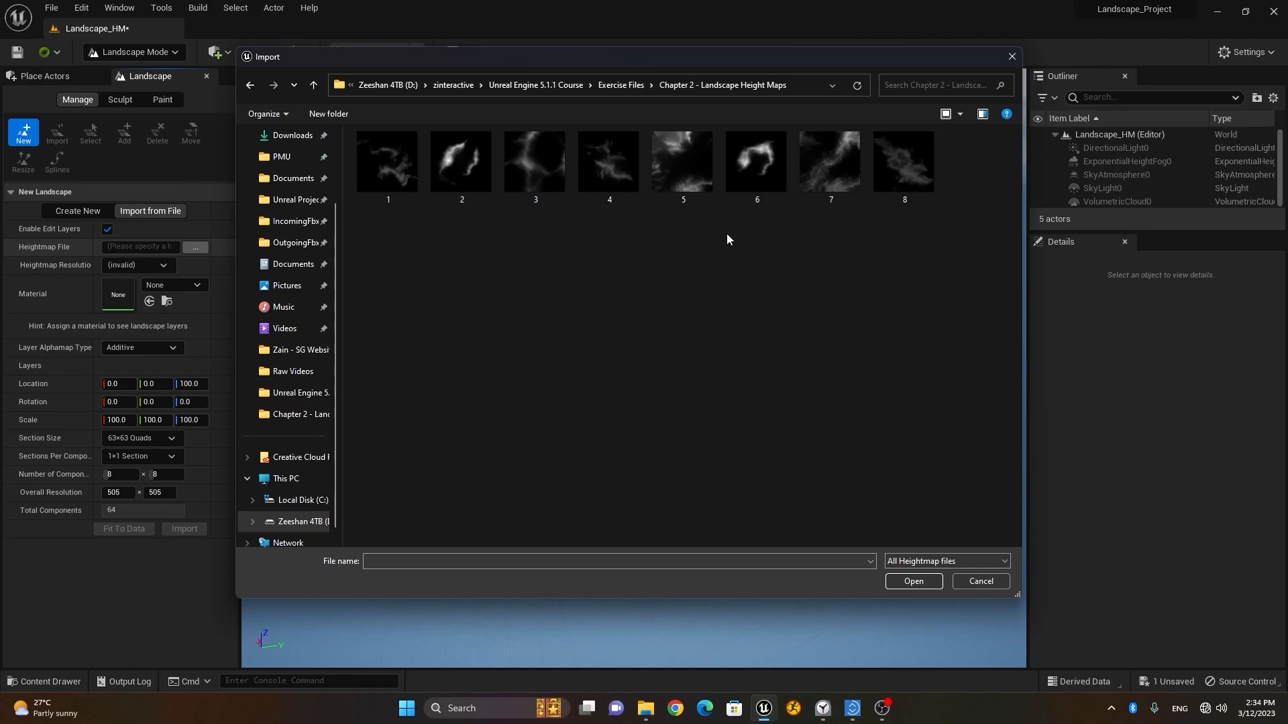
click(677, 156)
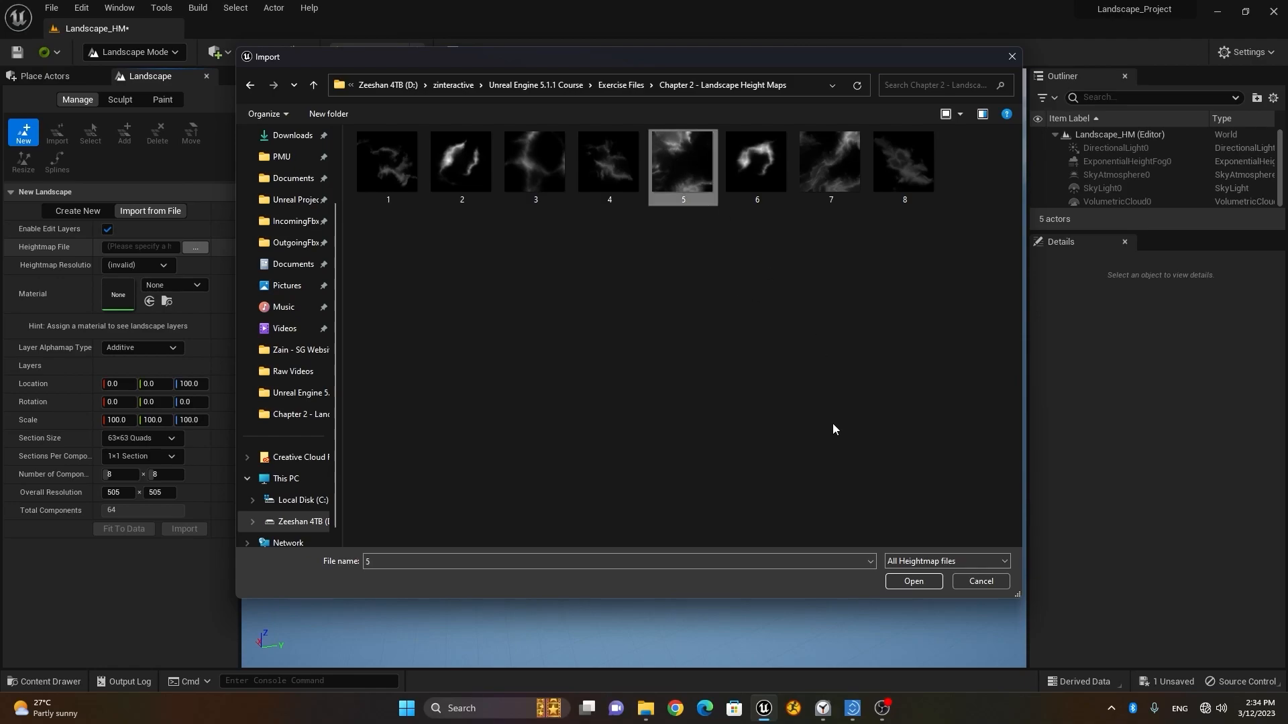
click(922, 578)
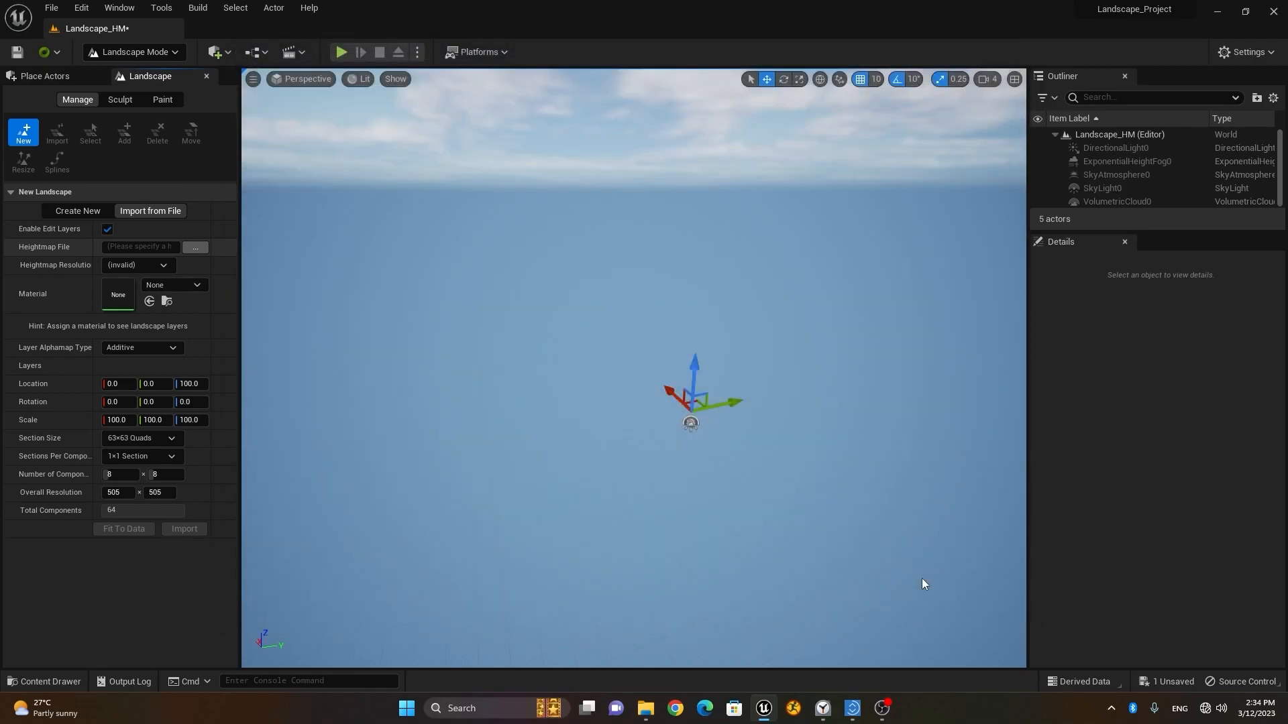
Raise the viewport camera speed to its maximum of 8 for moving around the large landscape preview.
scroll(642, 313, down, 6)
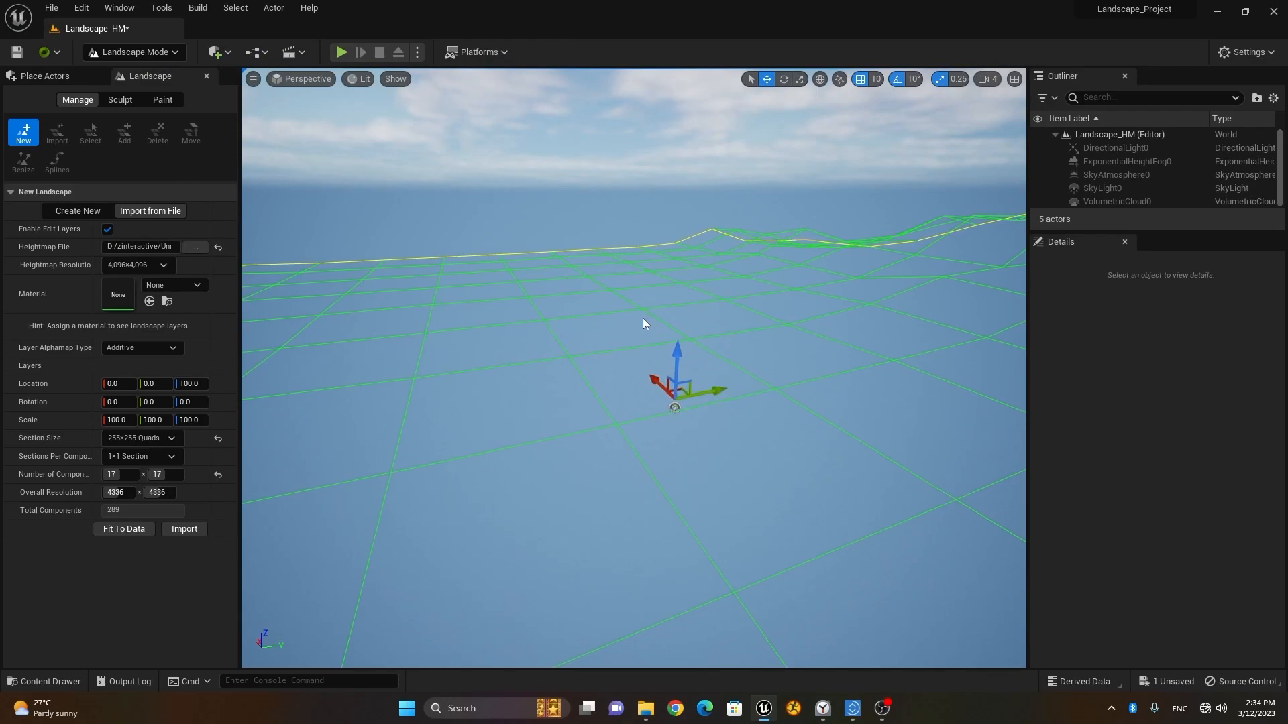
alt+drag(501, 354, 764, 389)
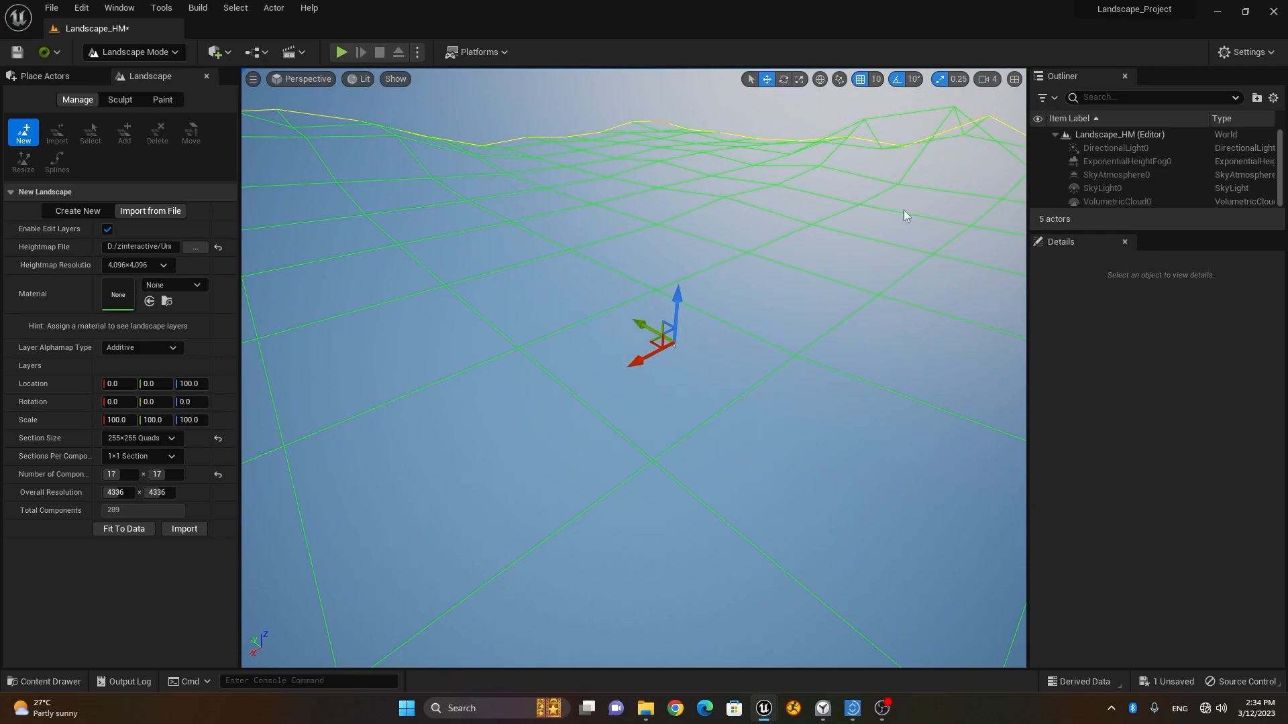
click(988, 81)
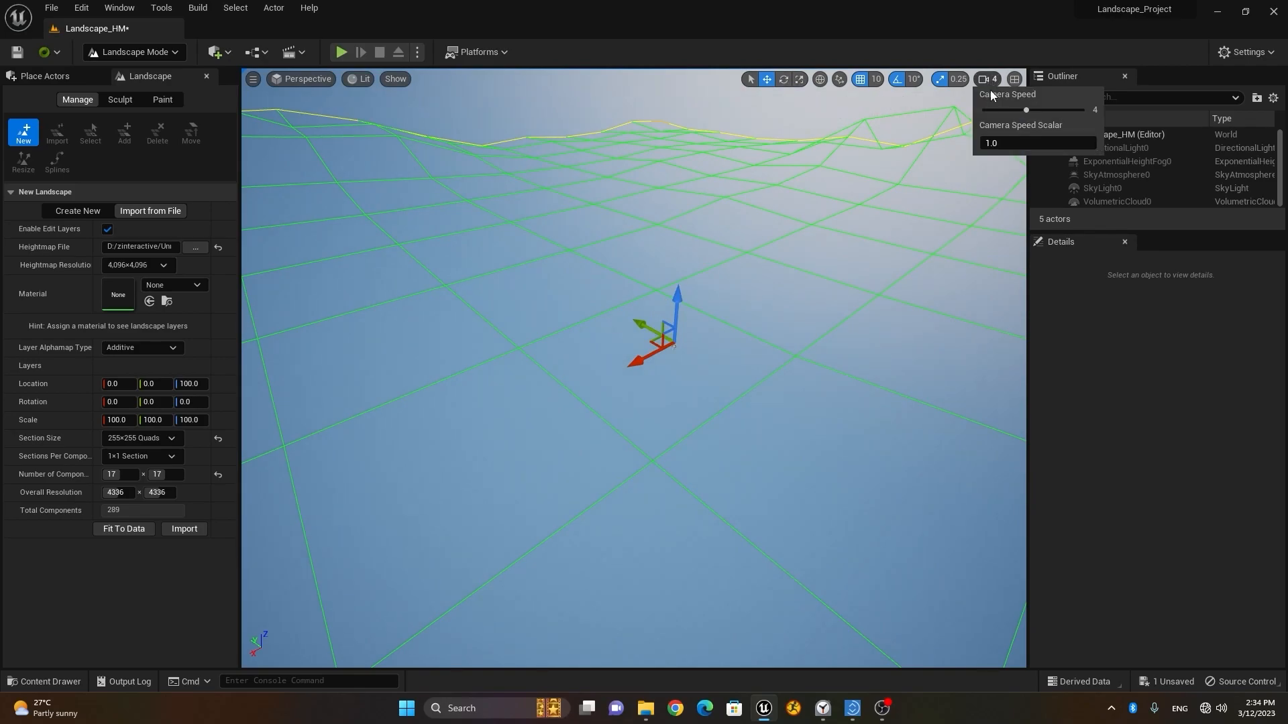
drag(1025, 110, 1119, 116)
Check the whole landscape preview grid and import the height map with the current section and component settings.
right_drag(805, 269, 866, 278)
key(s)
key(s)
alt+drag(549, 500, 600, 501)
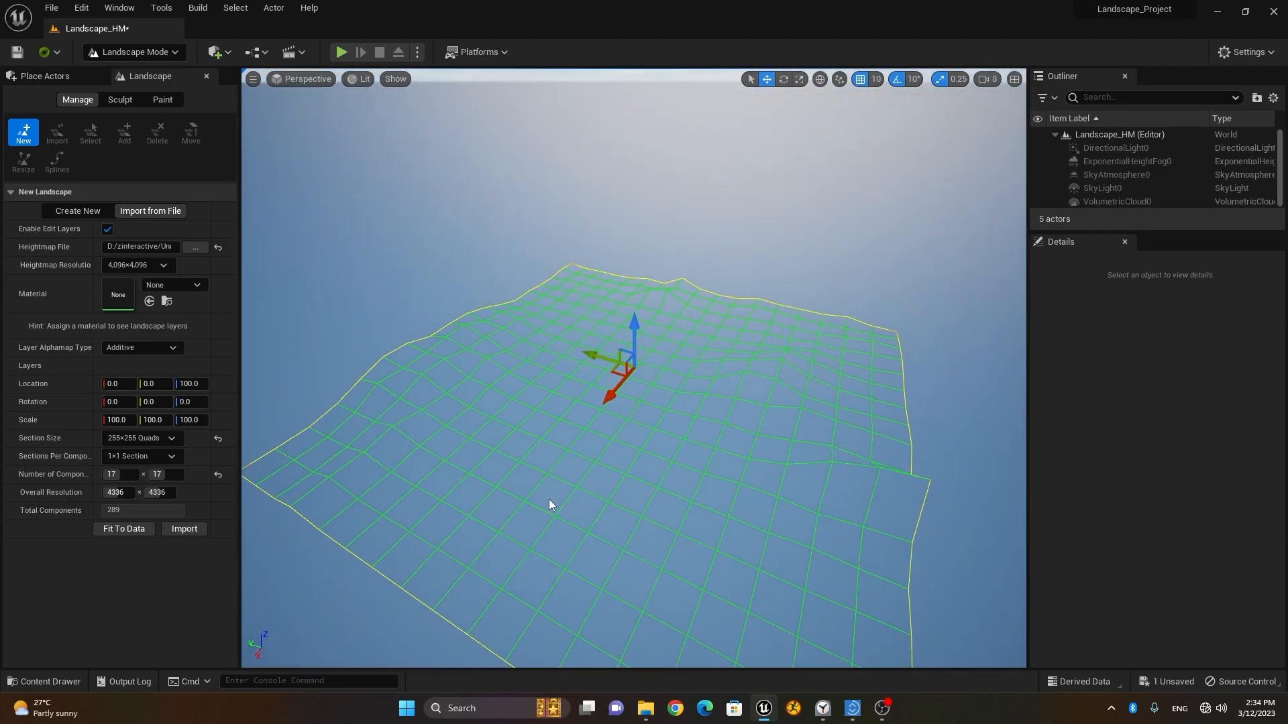
alt+middle_drag(377, 582, 381, 540)
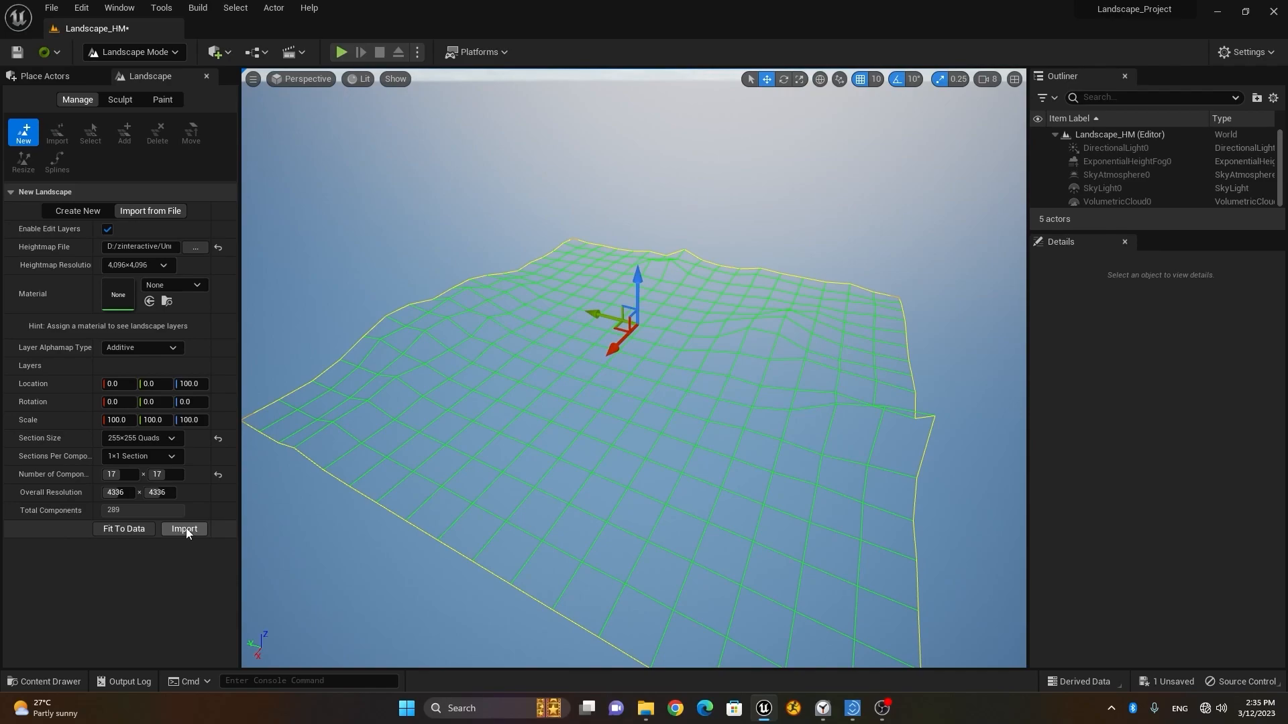
click(184, 530)
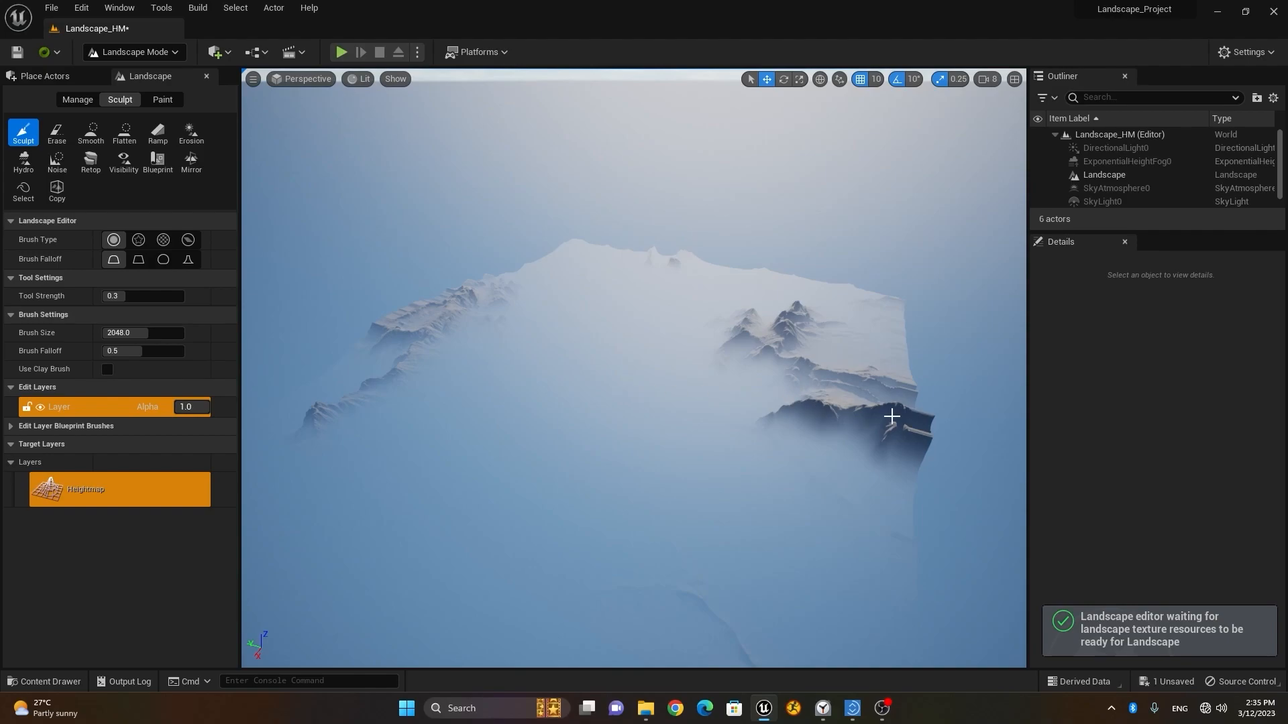
Examine the imported landscape from above, from the mountain ridges and close to the ground.
click(824, 433)
alt+drag(947, 448, 811, 412)
alt+drag(379, 457, 301, 436)
scroll(317, 463, up, 4)
right_drag(392, 464, 386, 465)
right_drag(539, 463, 483, 464)
key(w)
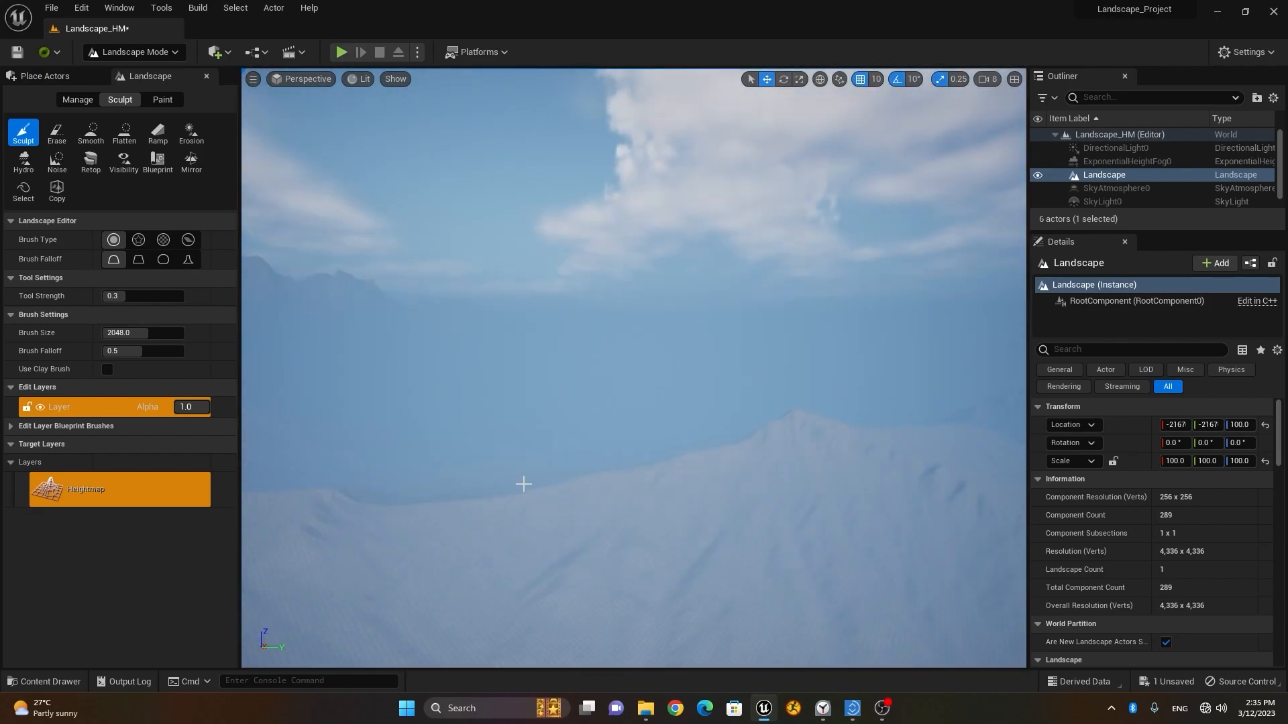
key(w)
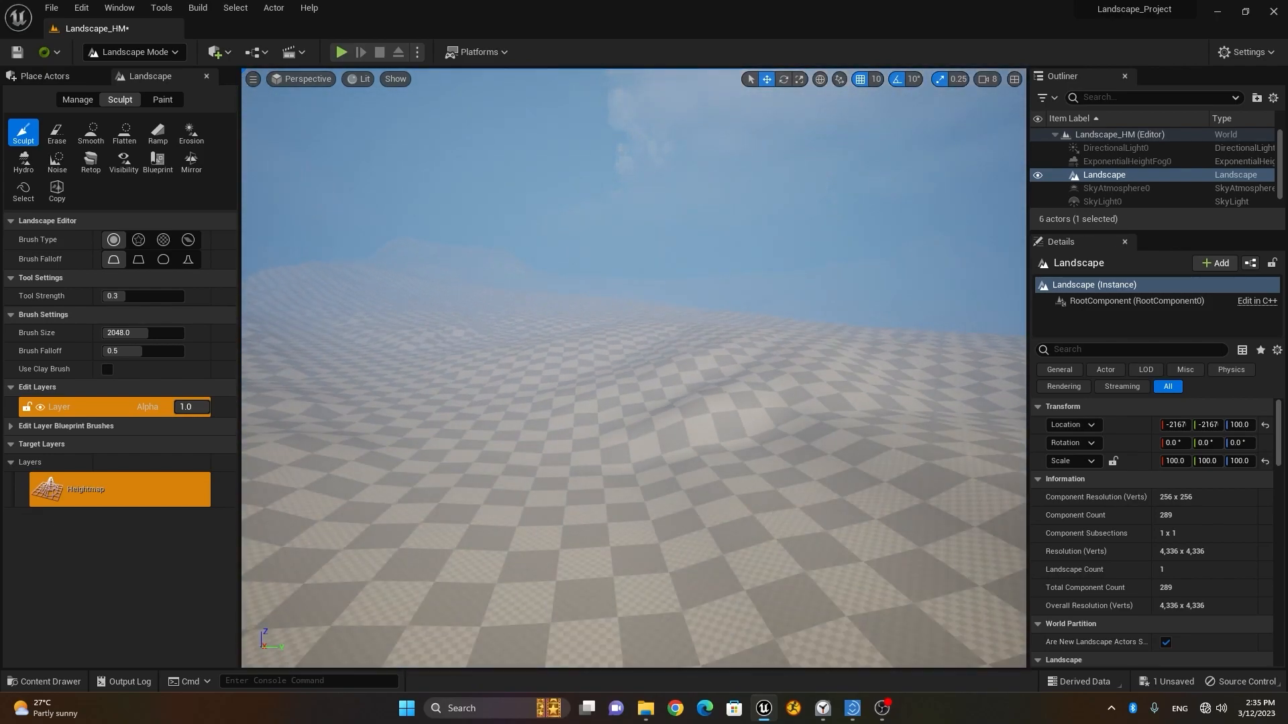
key(s)
right_drag(613, 480, 567, 506)
key(s)
key(w)
key(w)
key(s)
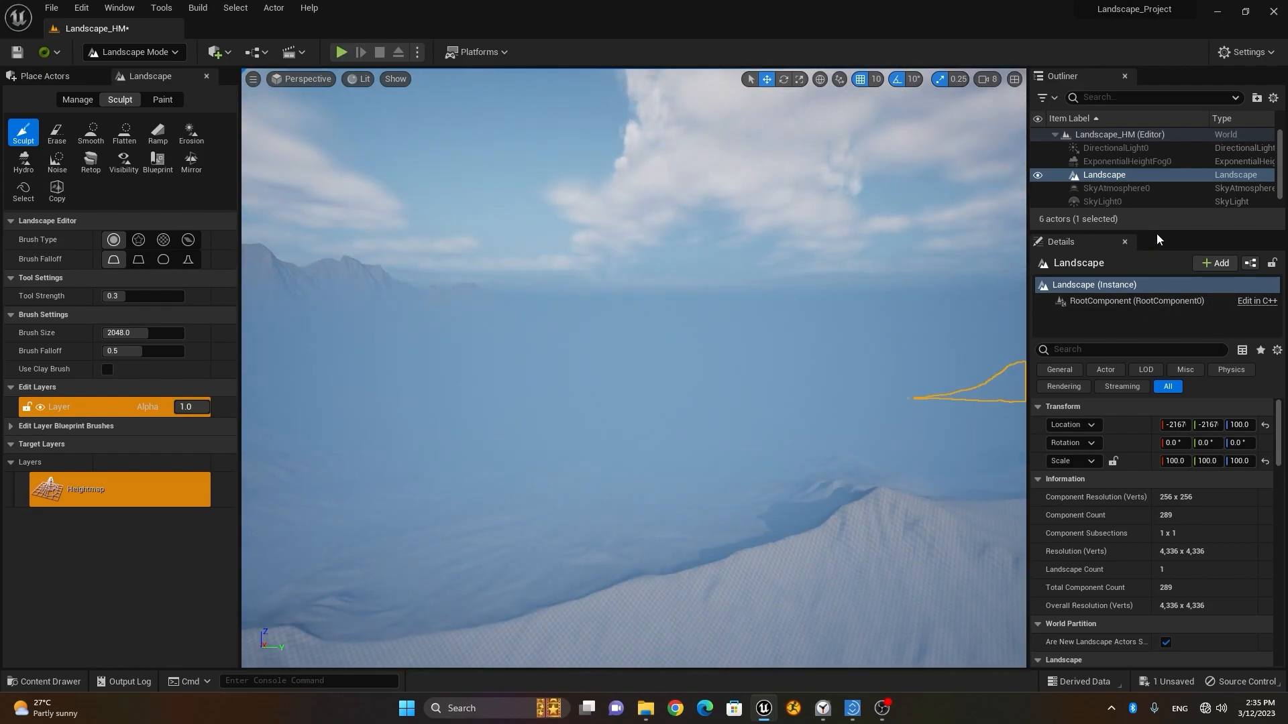
Enlarge the Outliner's actor list and switch the editor from Landscape mode to Selection mode.
drag(1156, 231, 1156, 413)
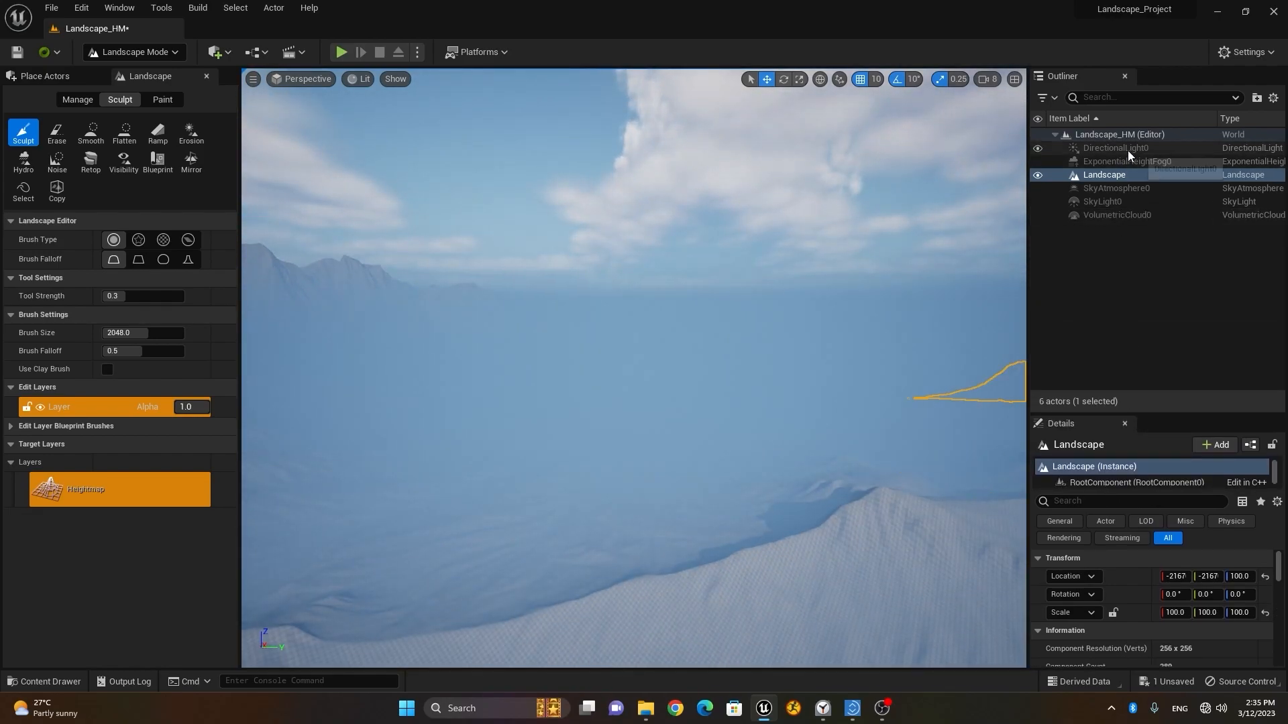
click(139, 53)
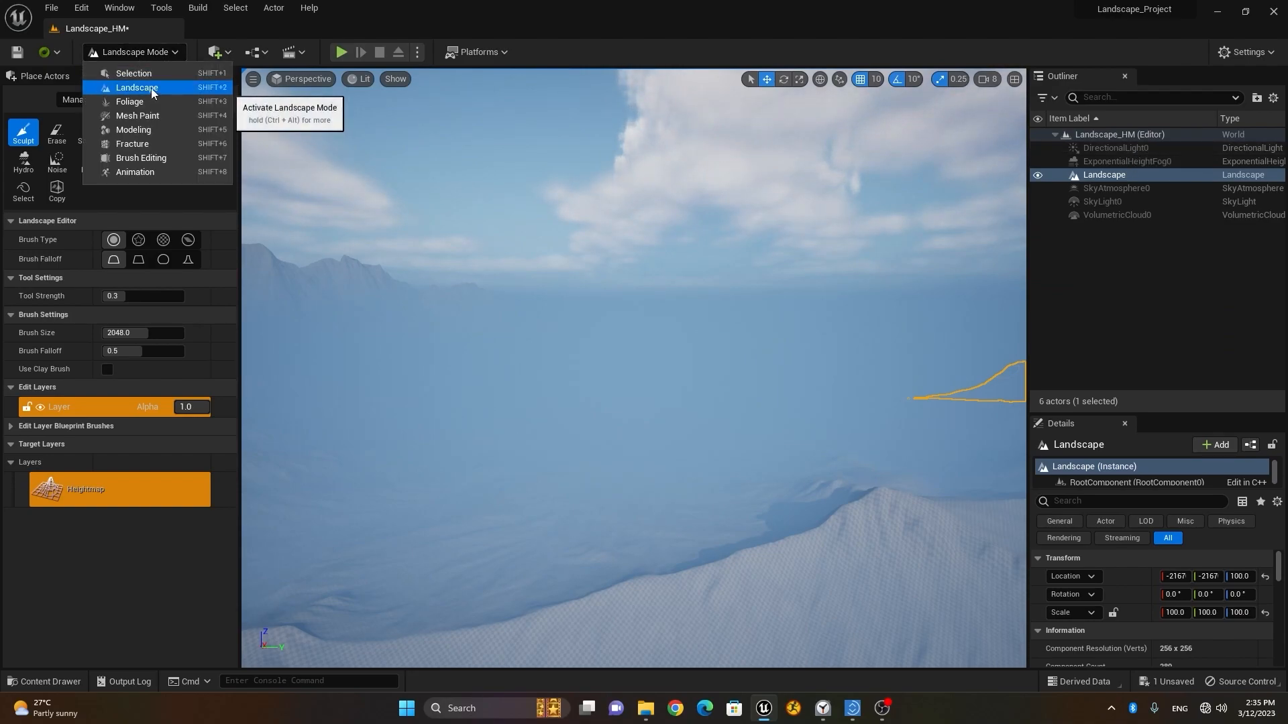
click(151, 75)
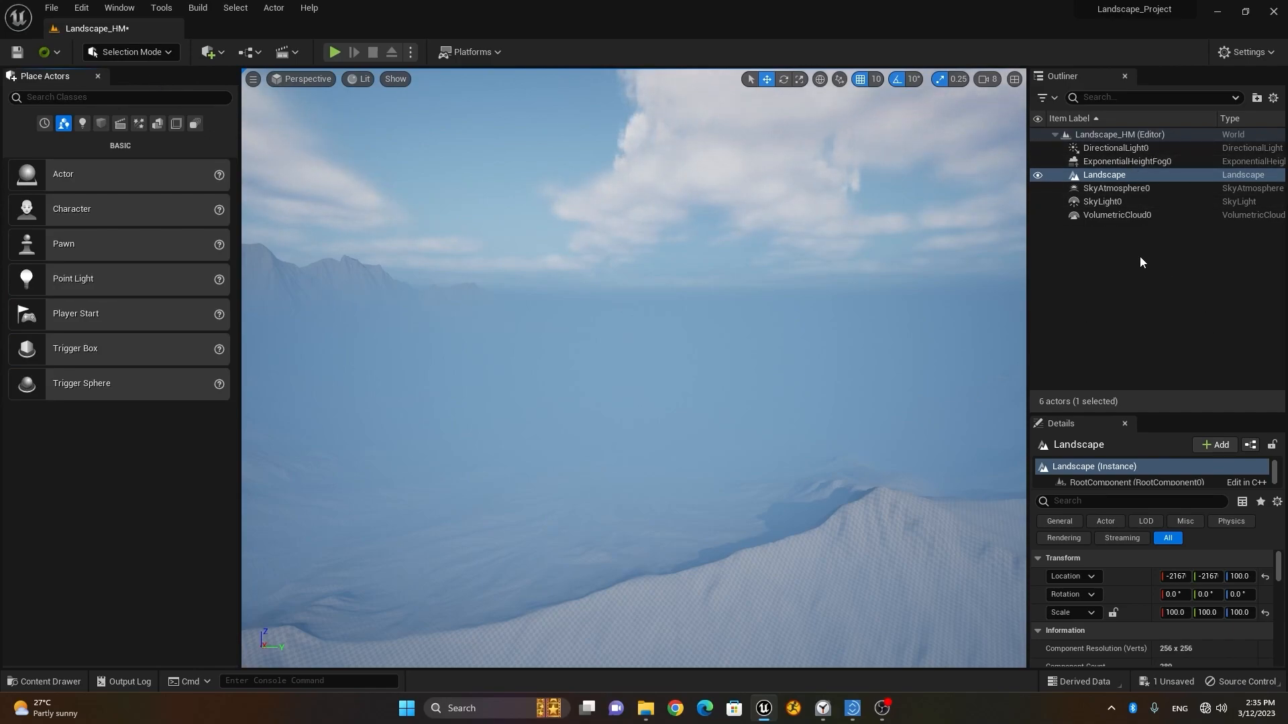
Group the directional light, height fog, sky atmosphere, sky light and volumetric cloud into a new Outliner folder named Lights.
click(1138, 148)
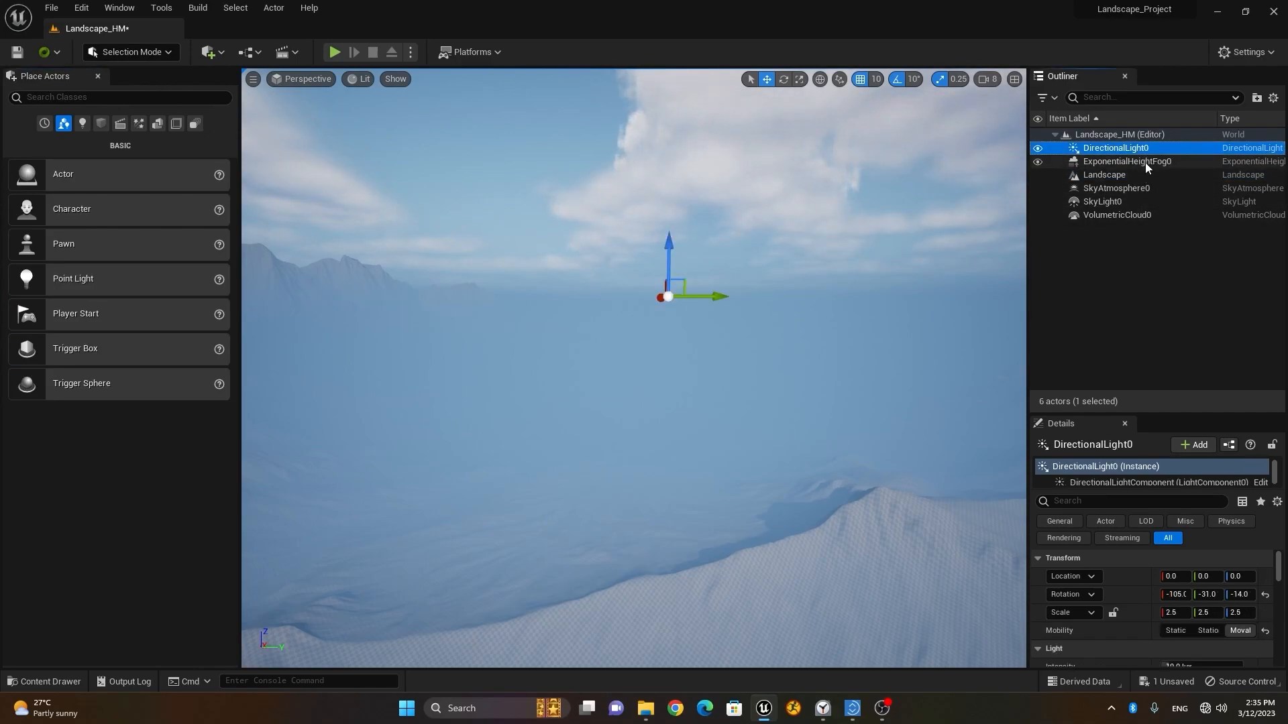
ctrl+click(1144, 162)
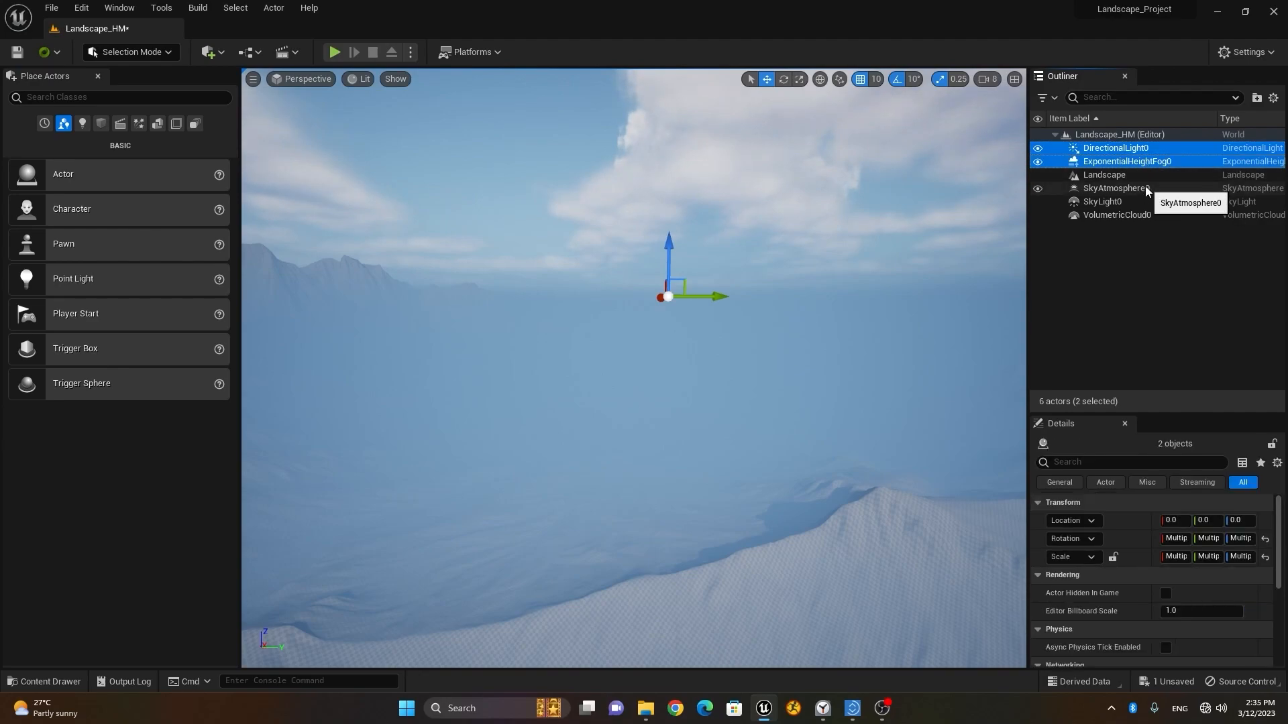
ctrl+click(1145, 188)
ctrl+click(1140, 200)
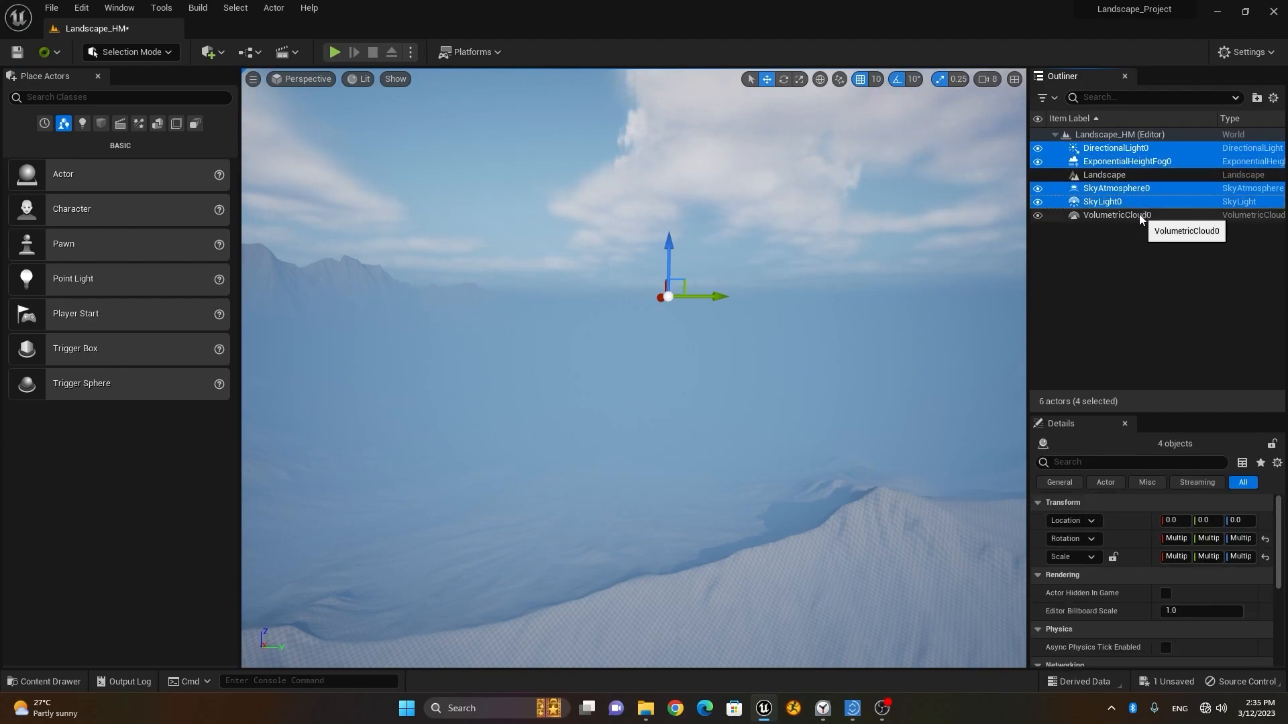
ctrl+click(1139, 214)
click(1255, 99)
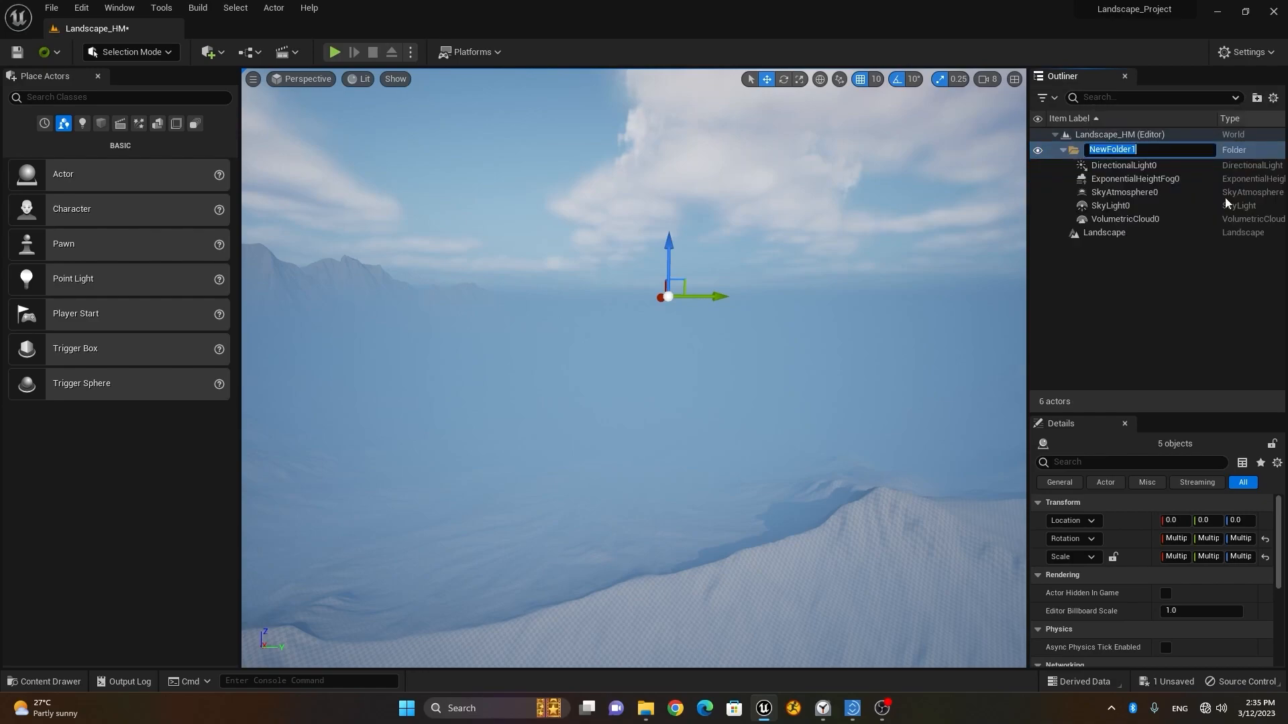
text(Lights)
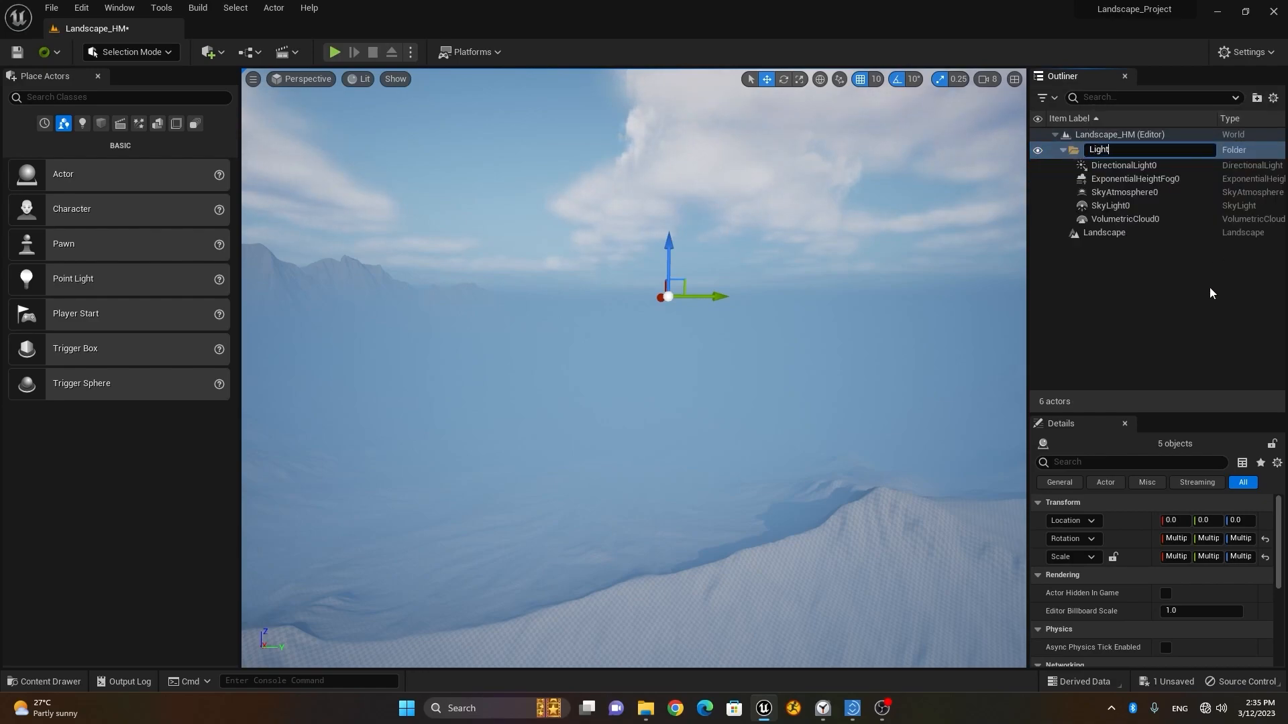
key(Return)
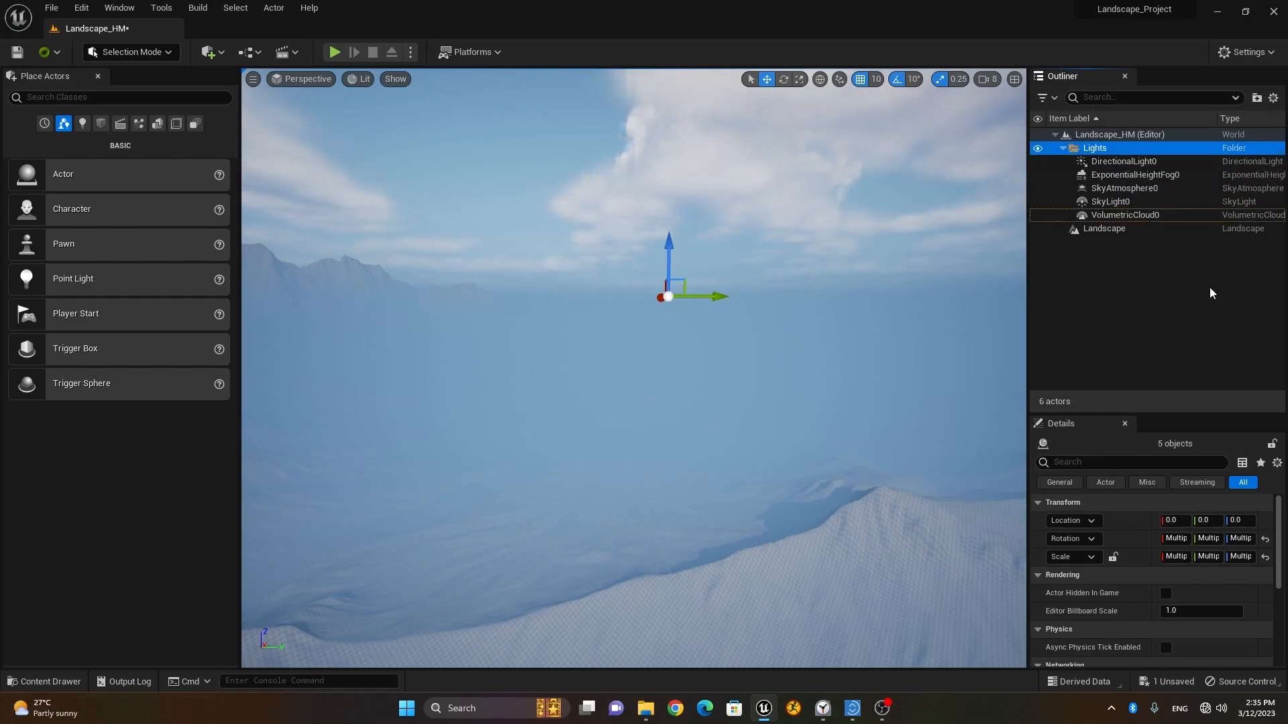
Hide the exponential height fog in the Lights folder and leave the folder collapsed.
click(1062, 147)
click(1062, 148)
click(1037, 175)
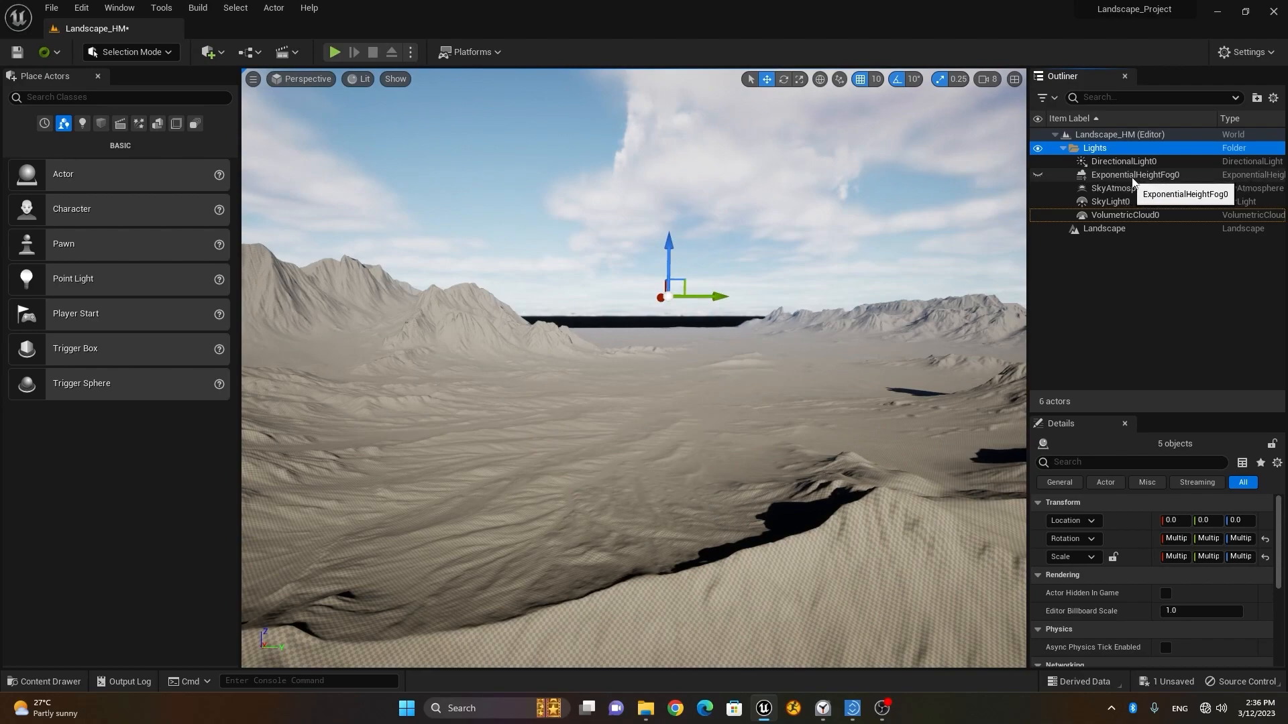
click(1063, 149)
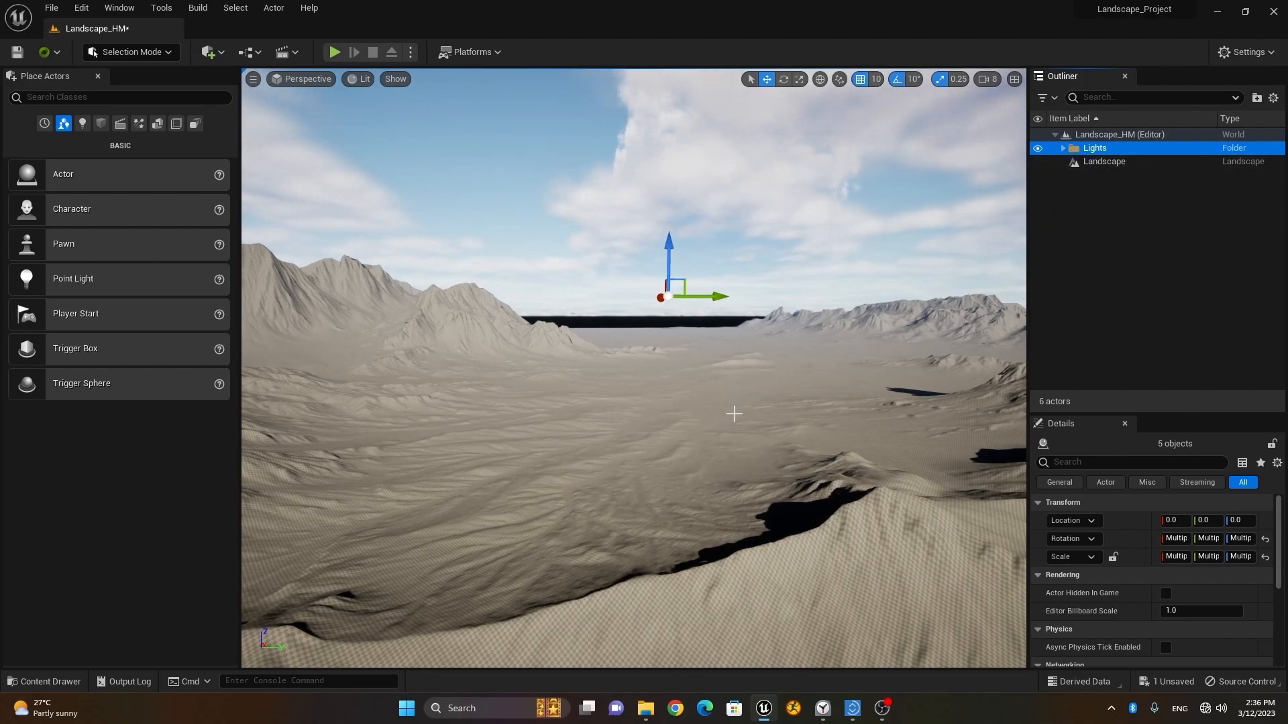
Examine the fog-free landscape from several directions, including its mountains and outer edges.
mouse_move(678, 437)
right_down()
mouse_move(678, 496)
mouse_move(678, 419)
right_up()
scroll(780, 440, down, 5)
scroll(781, 440, up, 5)
right_drag(781, 440, 800, 634)
alt+drag(800, 634, 679, 521)
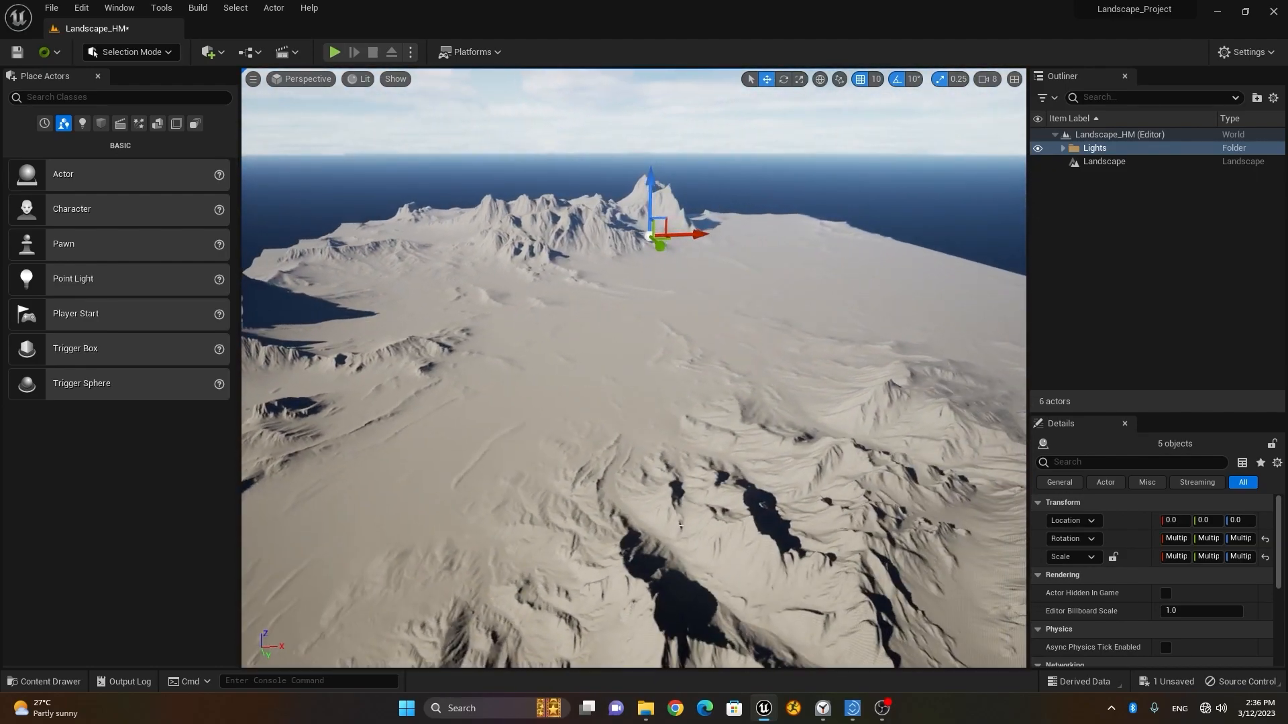
right_drag(508, 404, 466, 405)
key(a)
key(d)
key(a)
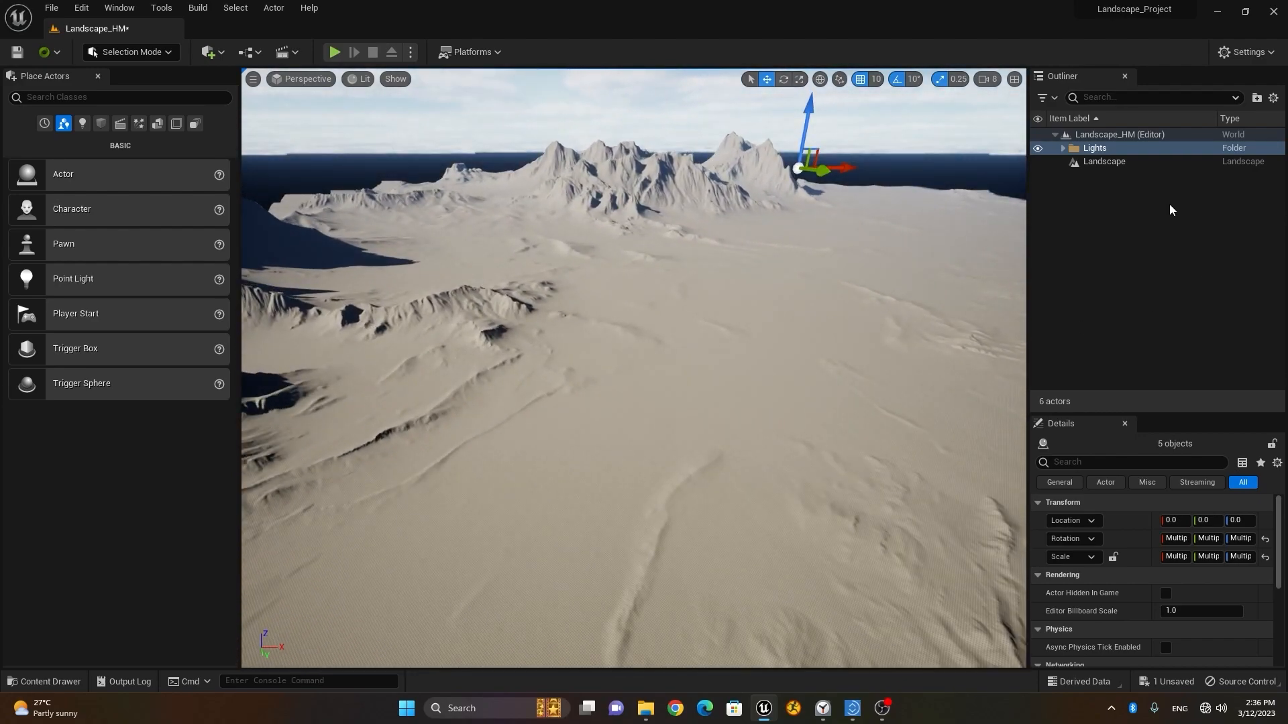
Select the landscape and search the StarterContent folder for "grass" assets.
click(1137, 162)
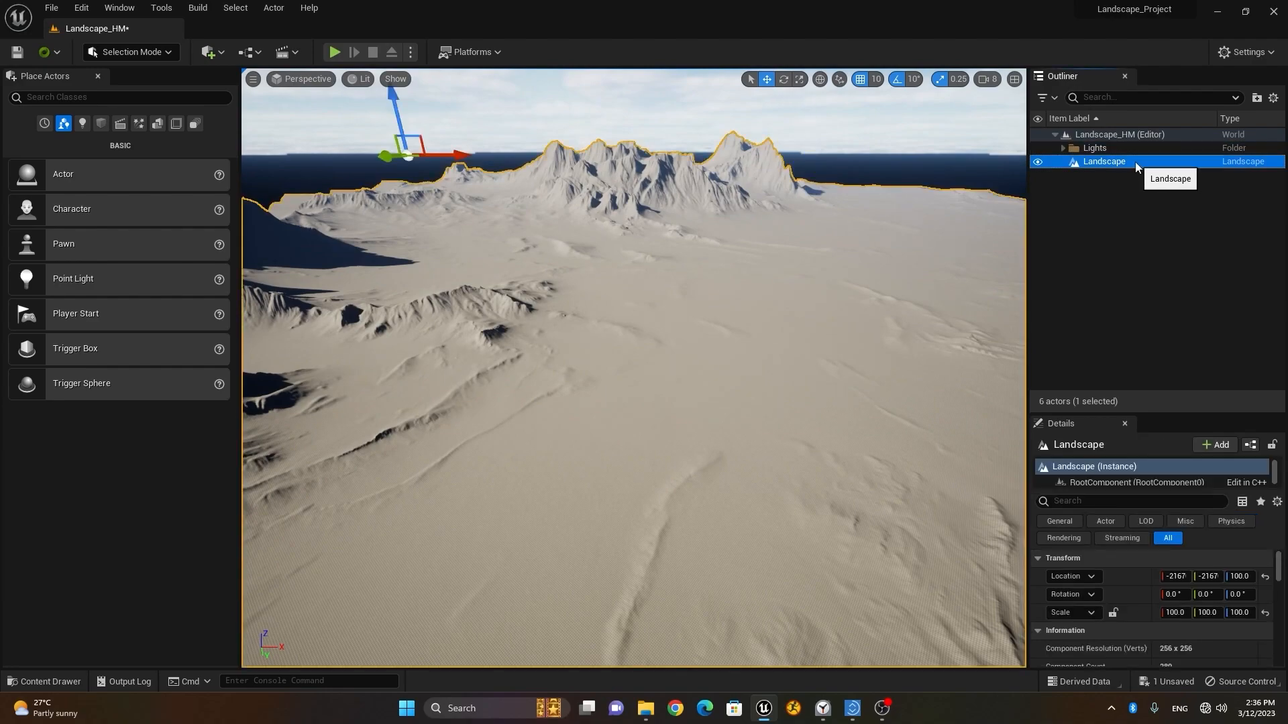
drag(1129, 413, 1129, 278)
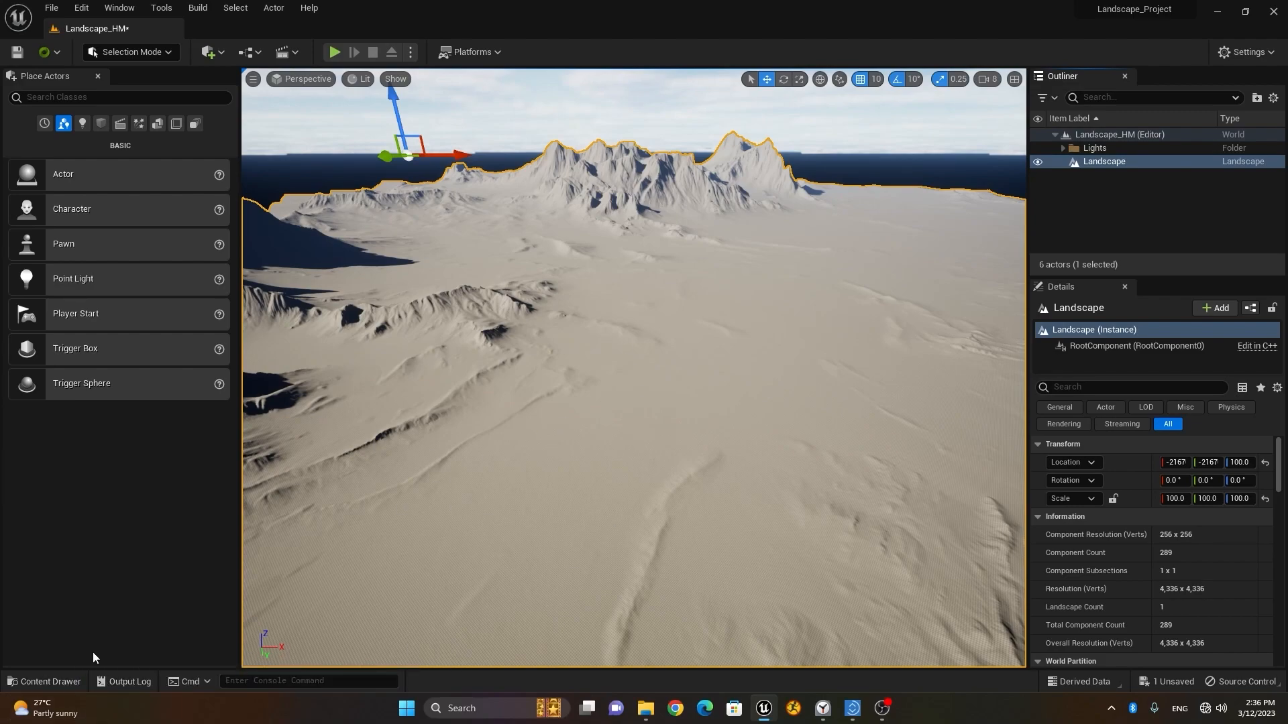
click(47, 683)
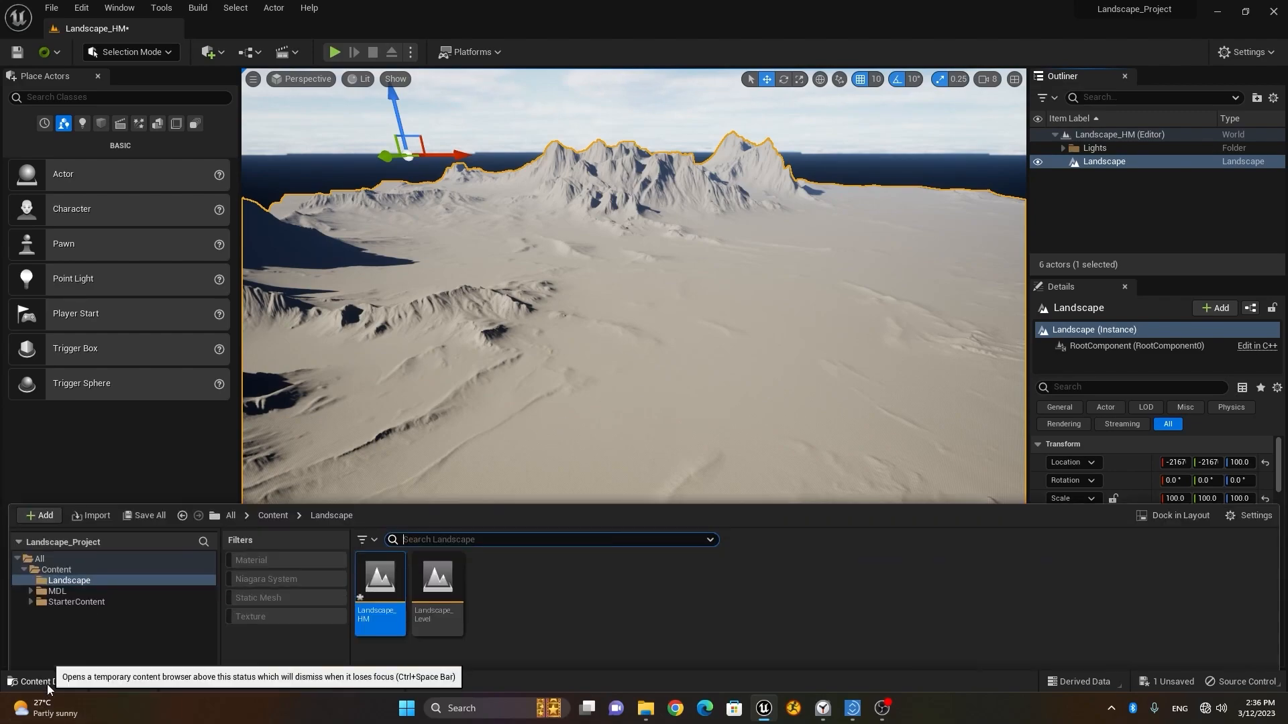
click(100, 511)
click(426, 451)
text(grass)
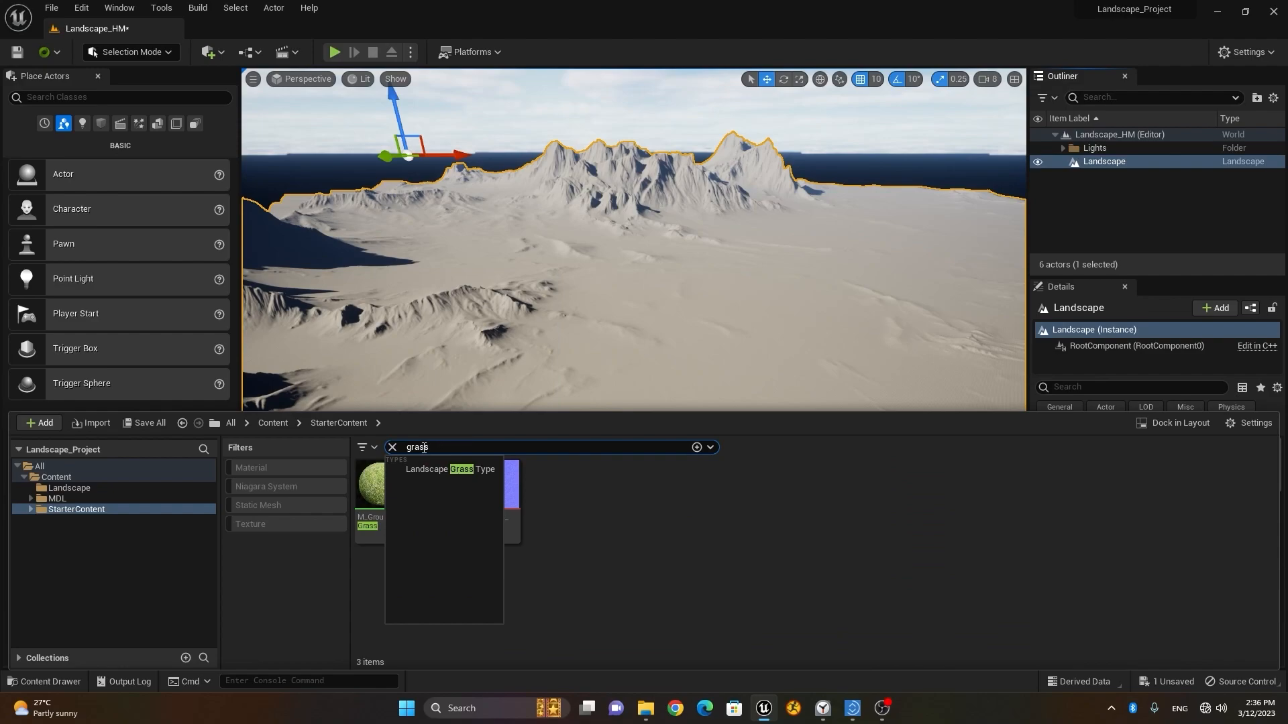
click(573, 511)
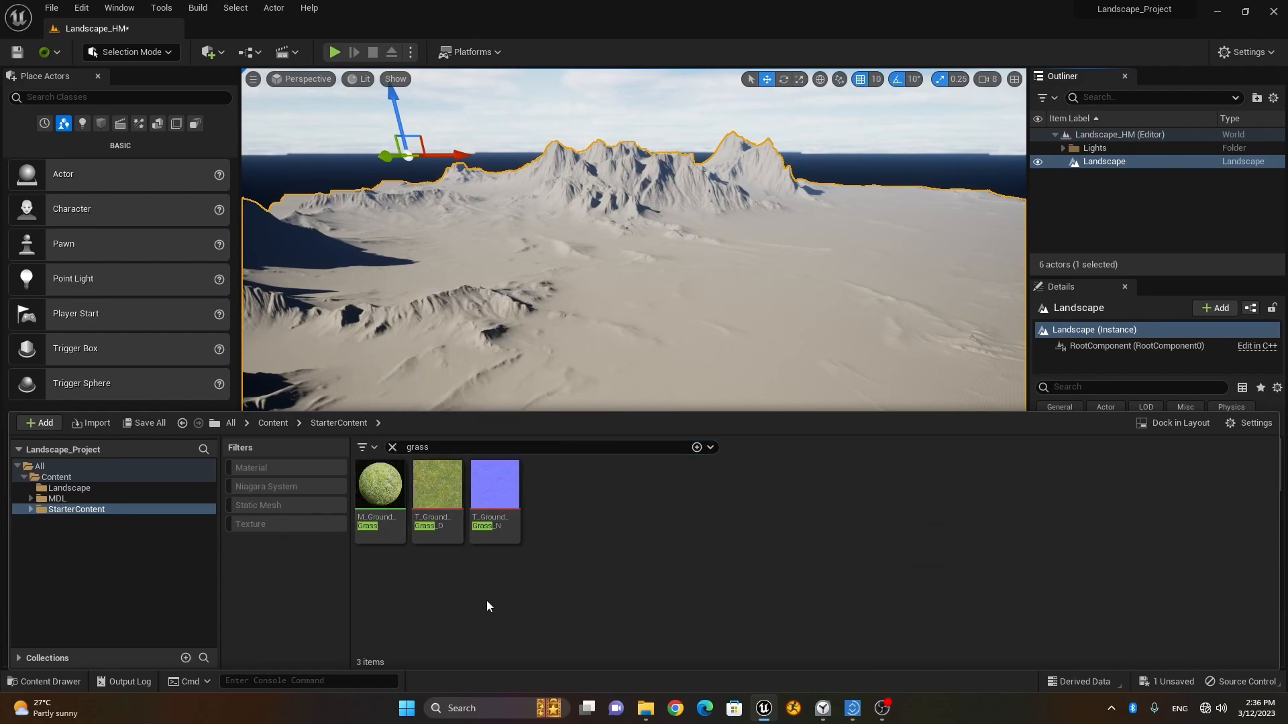
Assign the M_Ground_Grass material as the Landscape Material of the selected landscape, leaving the content browser closed.
drag(385, 497, 730, 345)
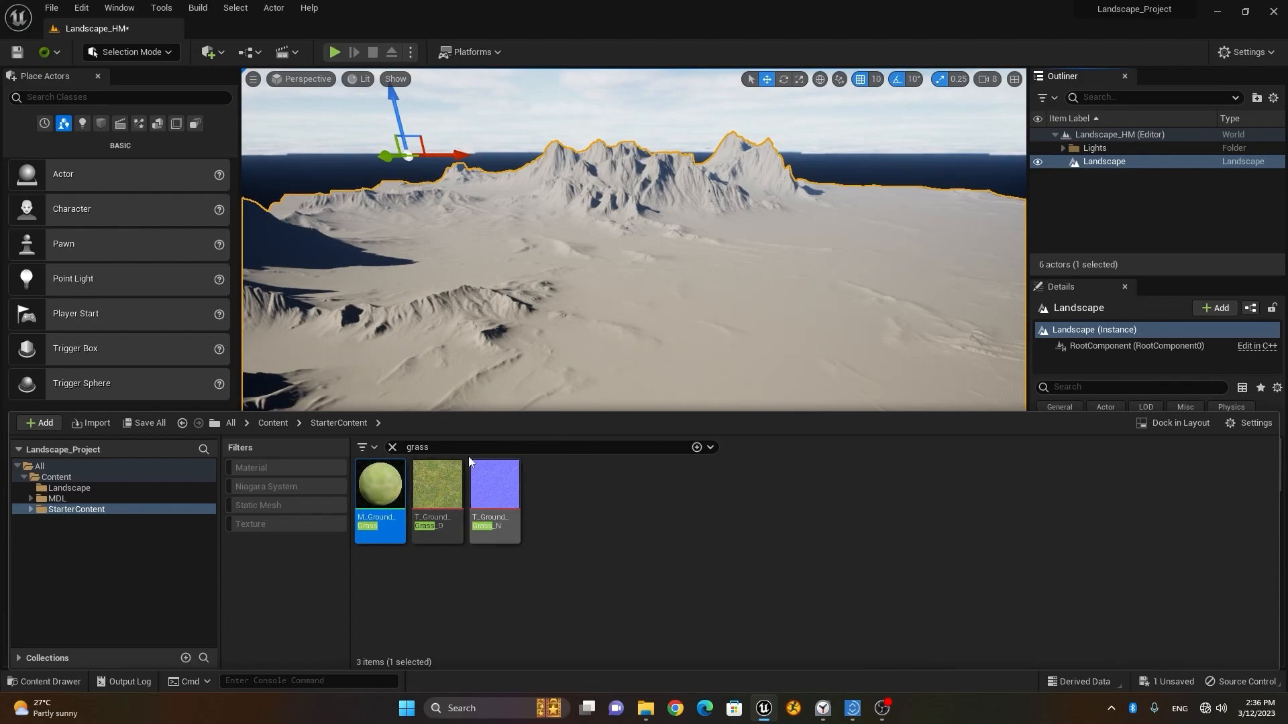
drag(466, 414, 468, 538)
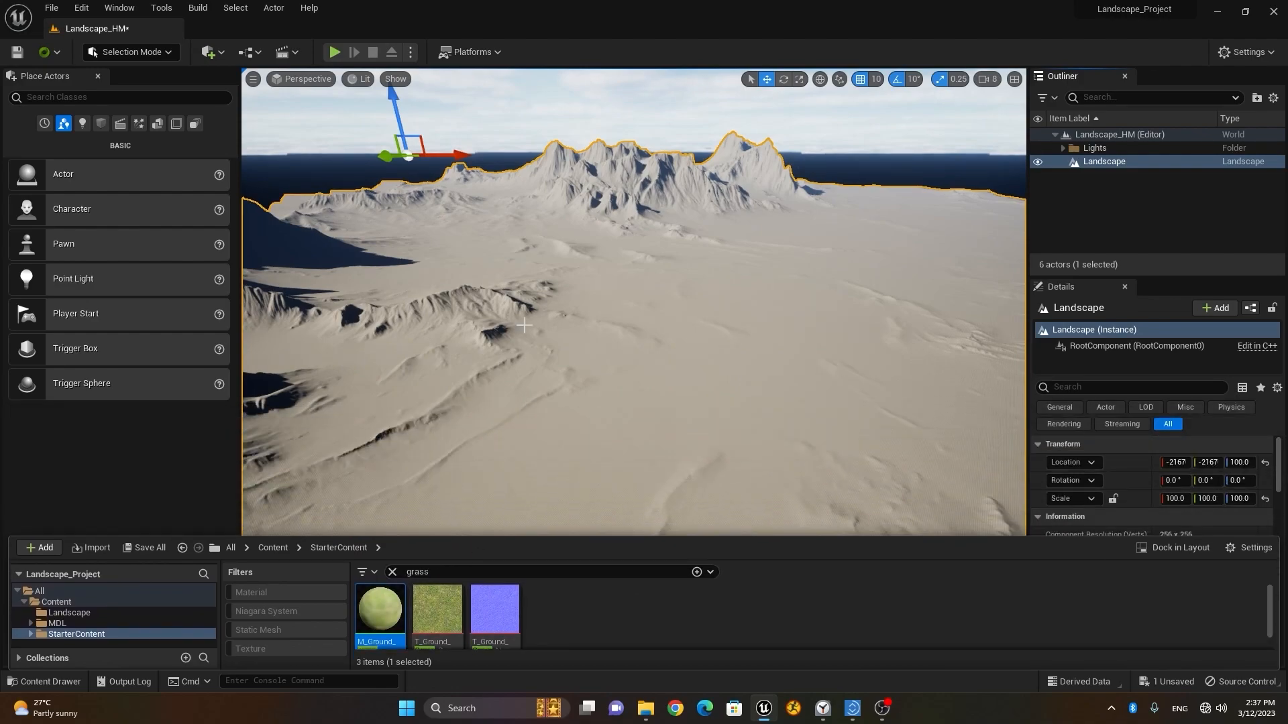
click(1116, 279)
drag(1118, 276, 1118, 195)
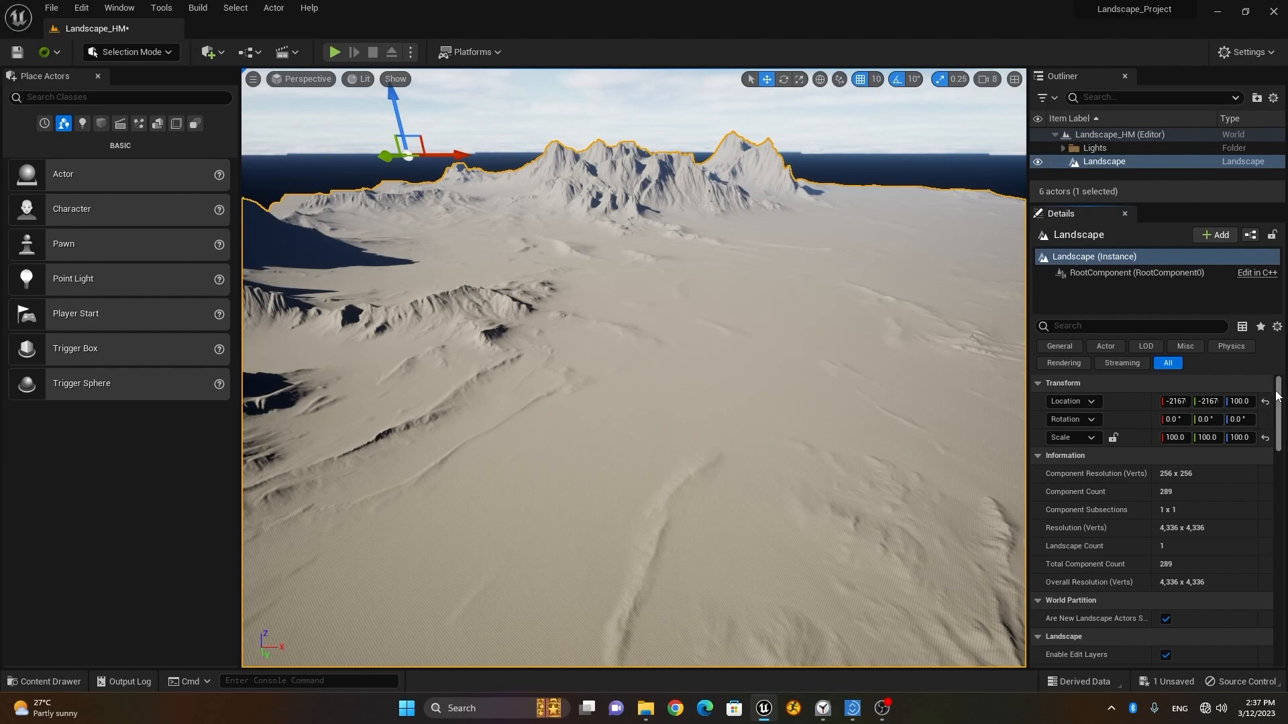
drag(1278, 410, 1282, 490)
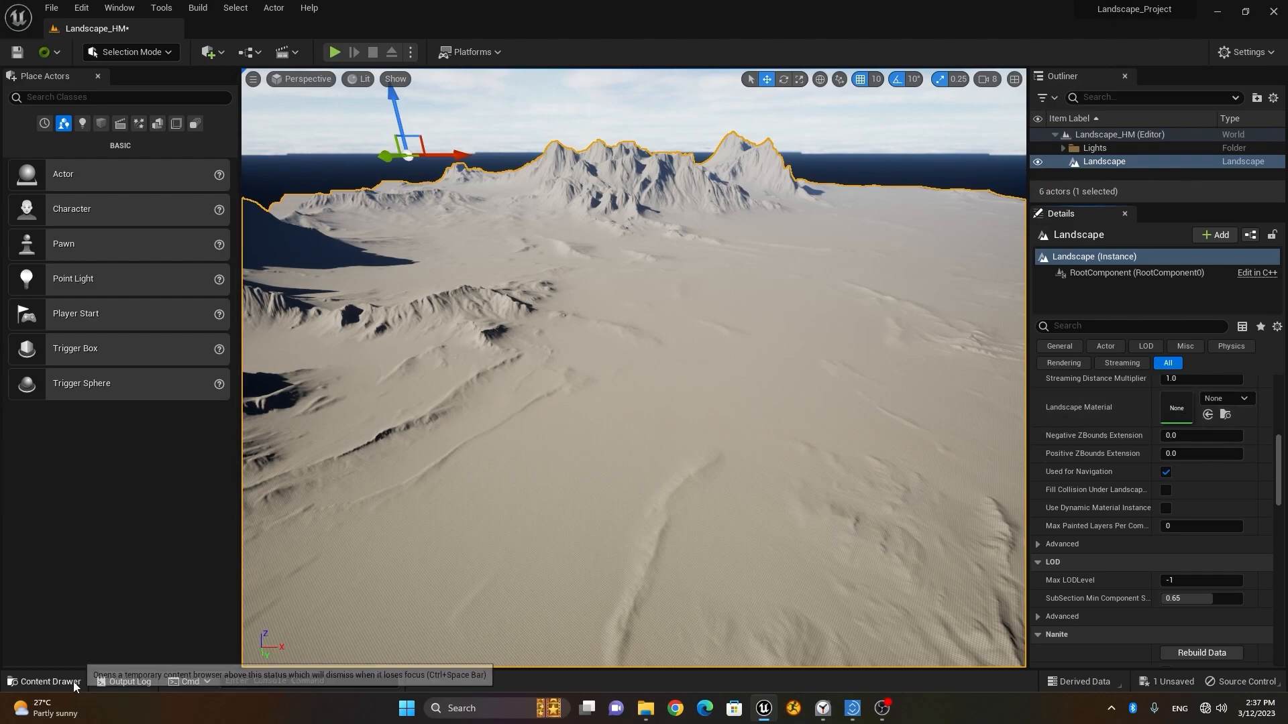
click(43, 681)
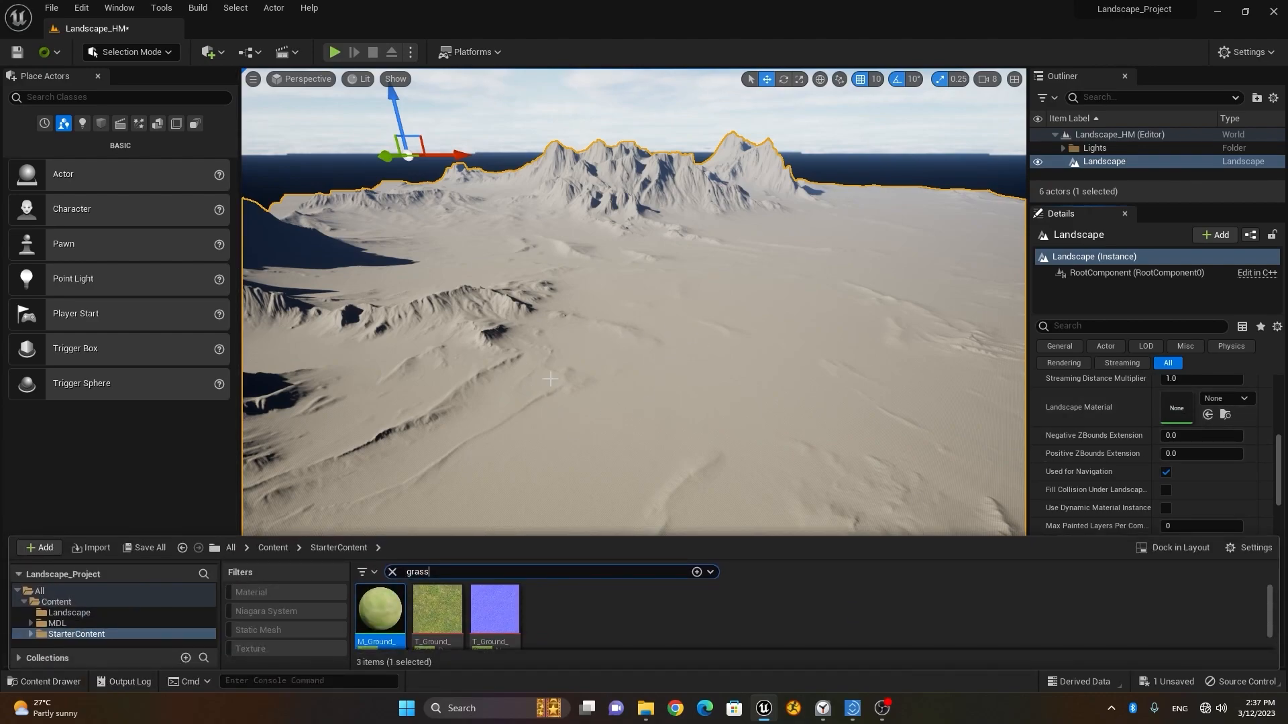
drag(376, 618, 1177, 409)
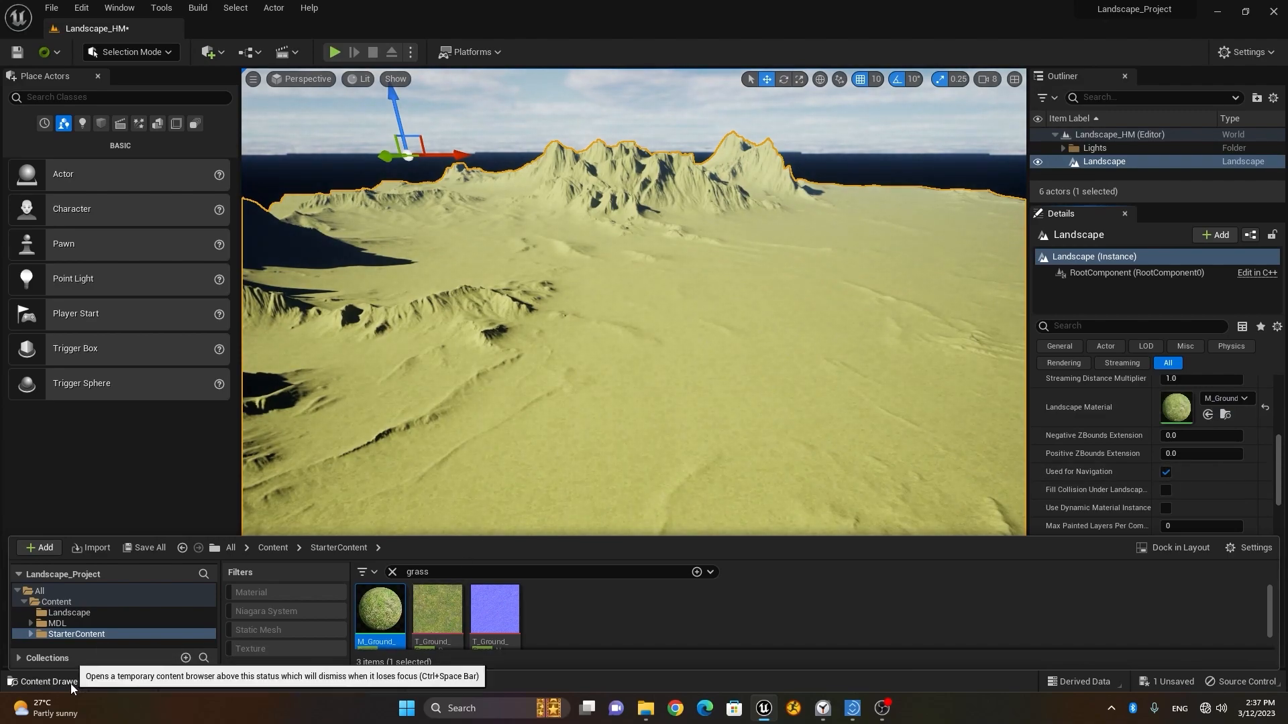
click(71, 688)
Examine the grass material on the landscape's plains and mountains from near and far.
scroll(430, 560, up, 4)
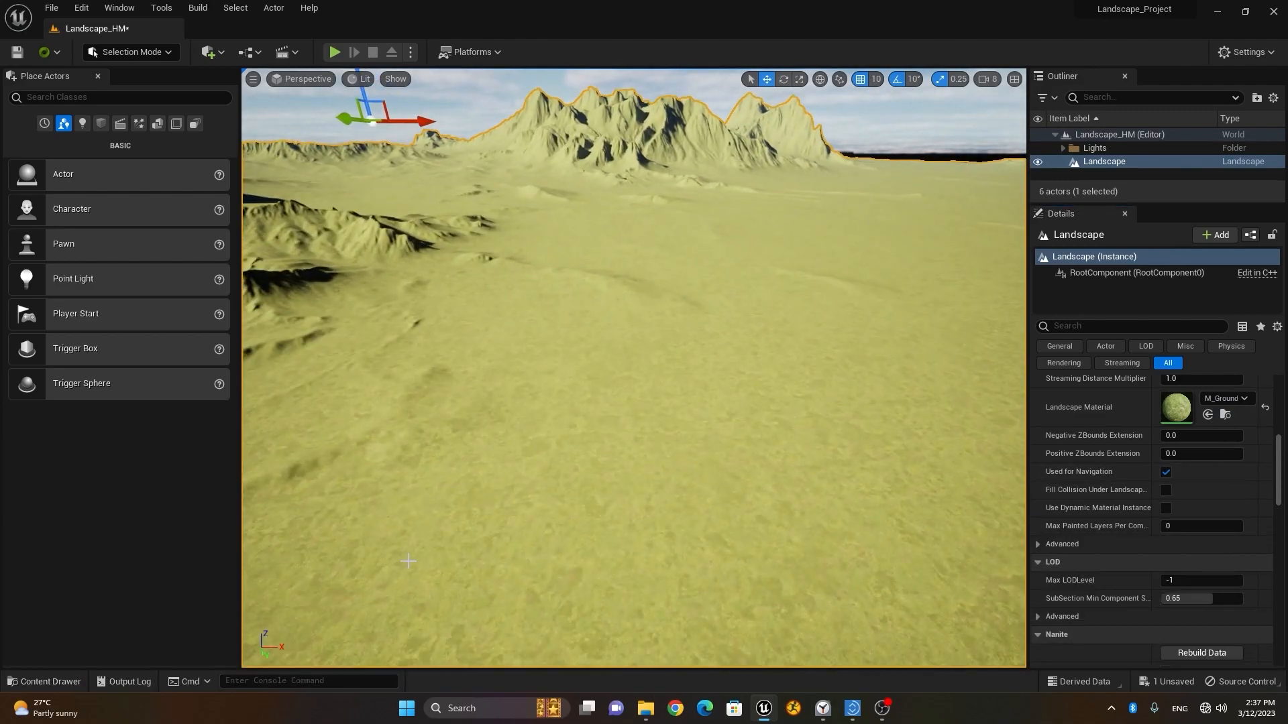
key(w)
right_drag(634, 368, 818, 335)
key(s)
key(s)
key(s)
key(w)
key(w)
key(w)
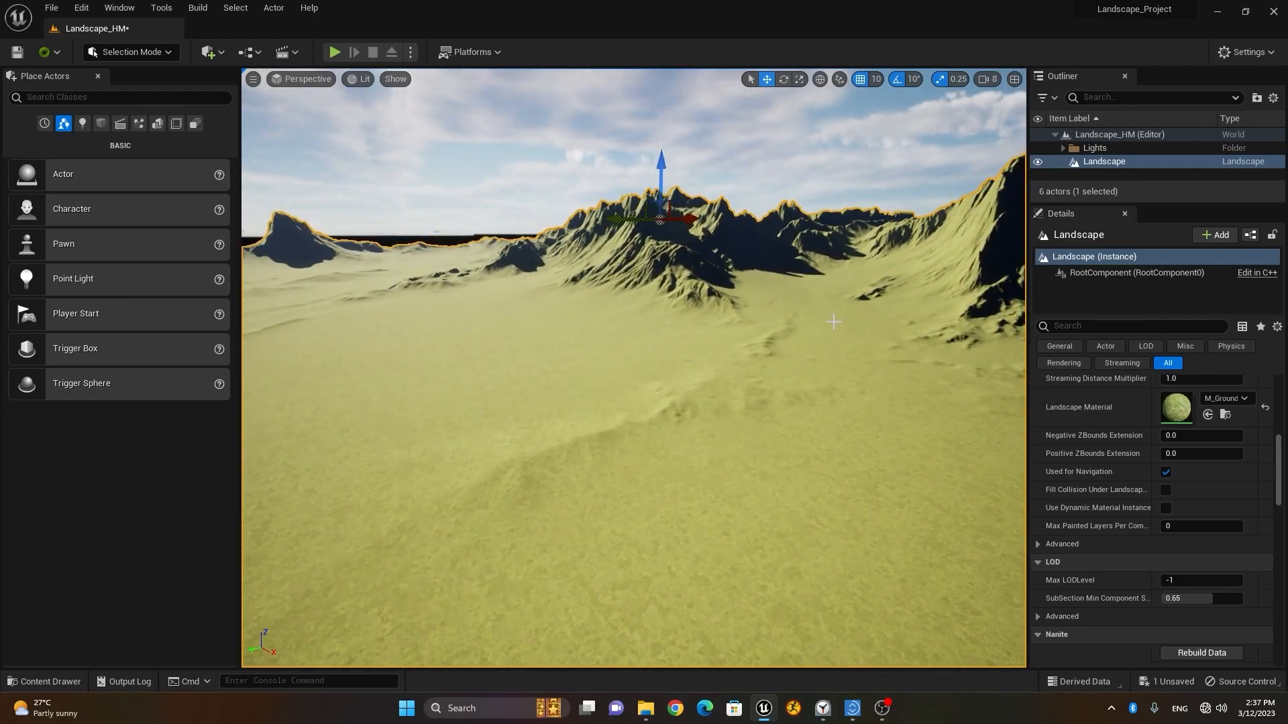
Examine the grass-covered landscape from near the ground and from high above its mountains and outer edge.
key(d)
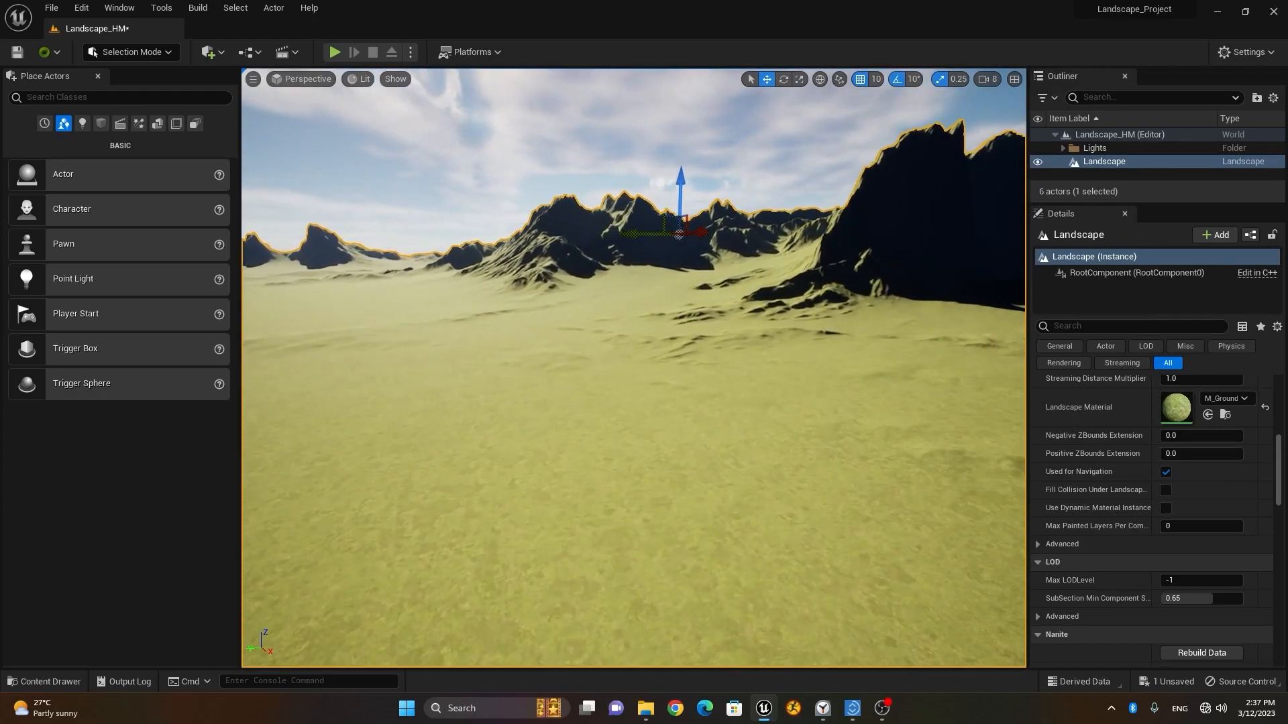
right_drag(717, 327, 919, 327)
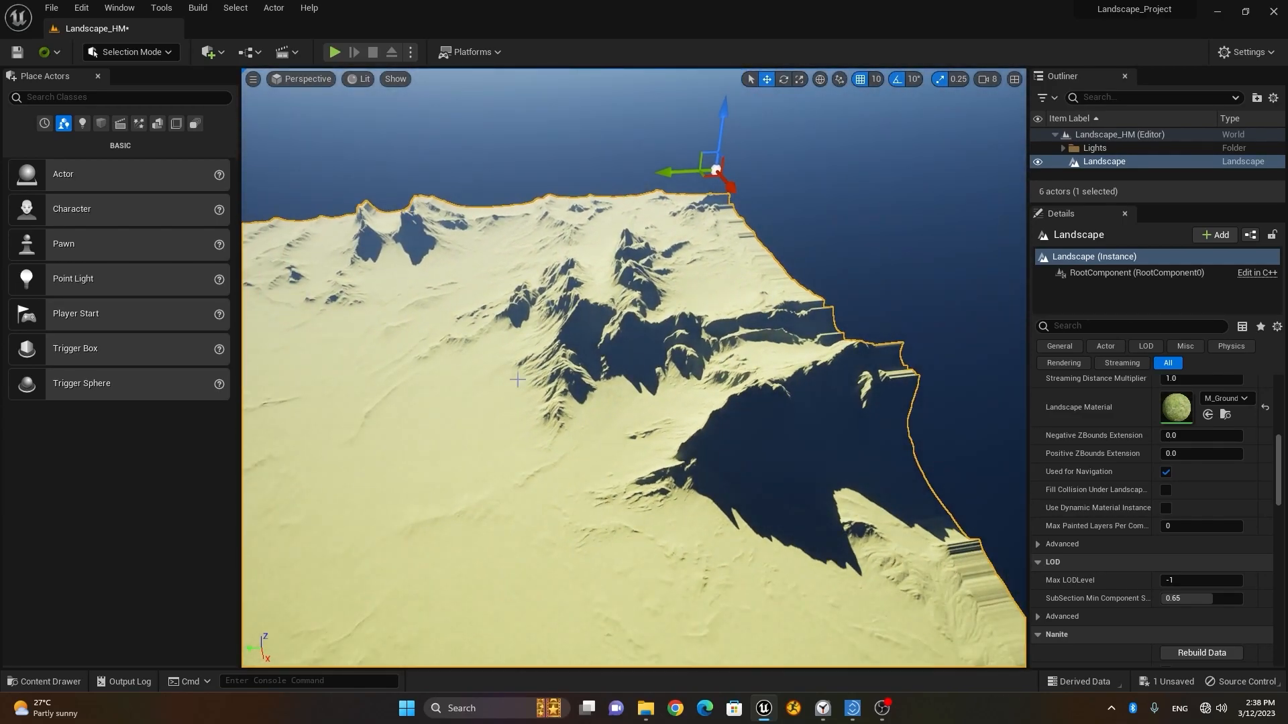
middle_drag(418, 441, 392, 462)
right_drag(631, 390, 631, 302)
key(w)
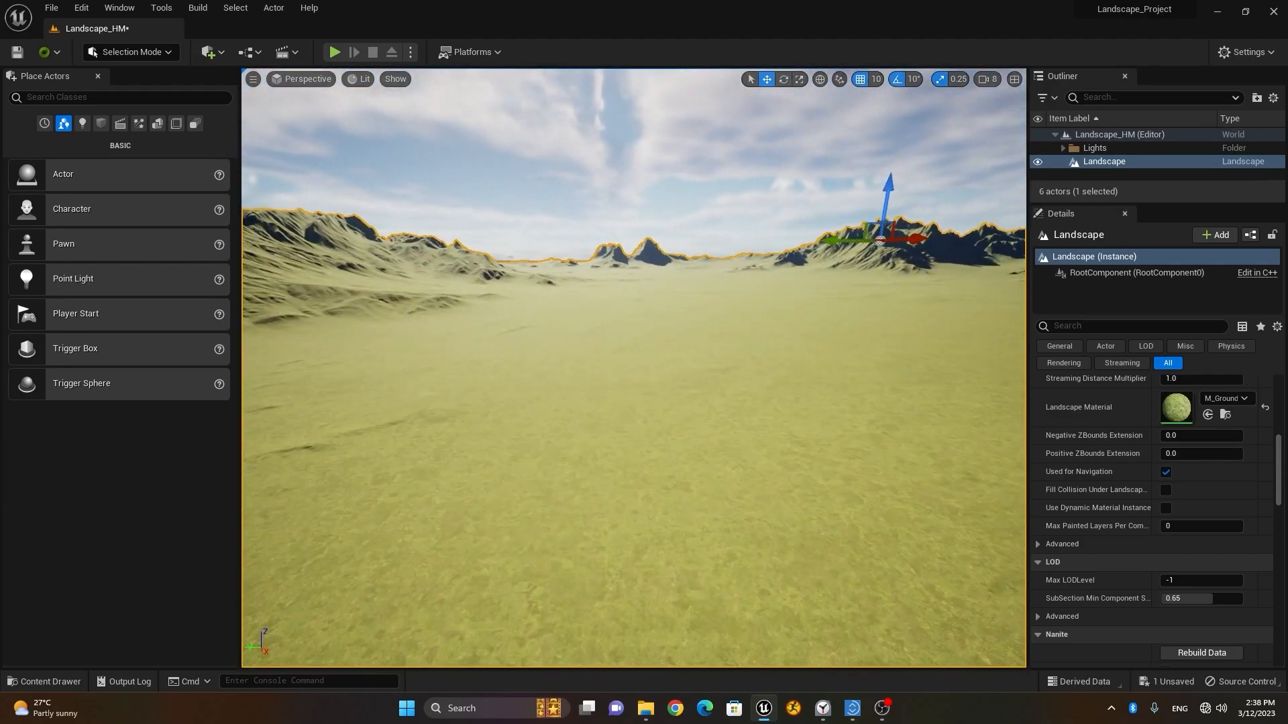
Frame a low perspective view across the grassy plain towards the distant mountains, with rough ridges in the foreground.
right_drag(515, 341, 467, 345)
key(w)
key(a)
right_drag(528, 297, 597, 298)
key(w)
right_drag(767, 275, 884, 292)
key(s)
key(w)
key(s)
key(w)
key(s)
key(w)
key(s)
key(w)
key(e)
key(a)
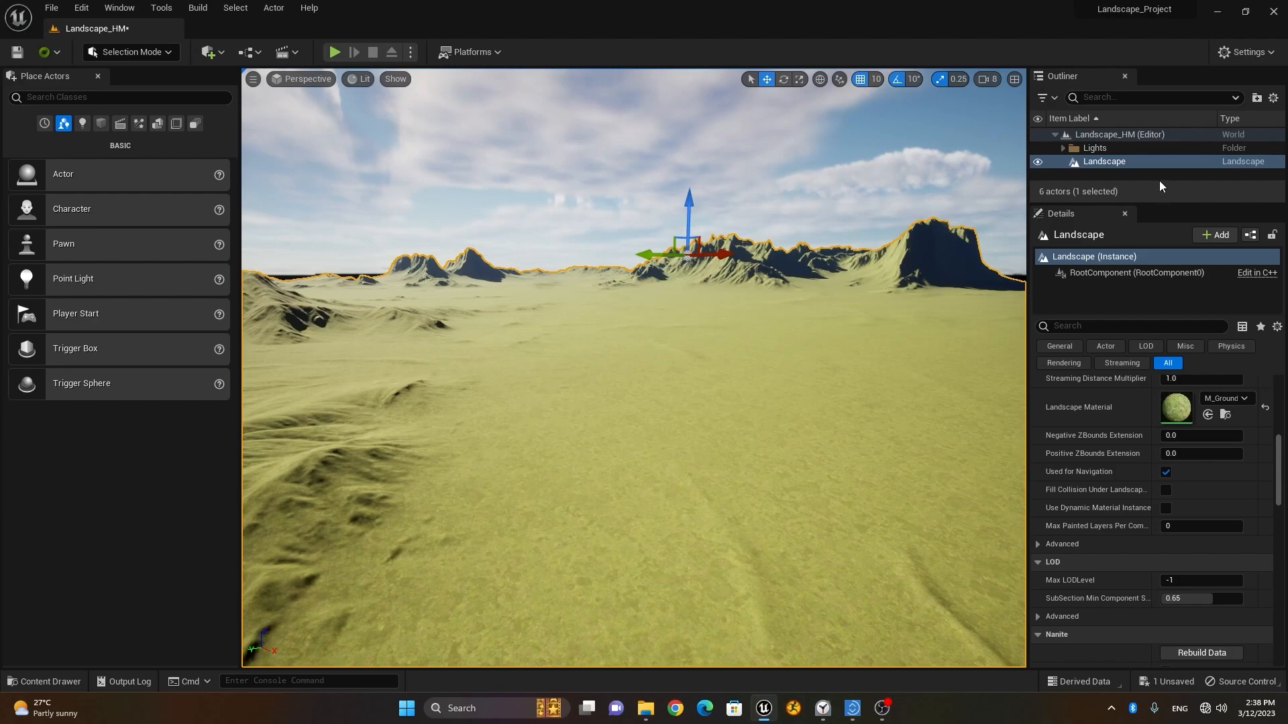
Enlarge the Outliner's actor list and create a Cine Camera Actor at the current viewport location.
drag(1140, 207, 1140, 302)
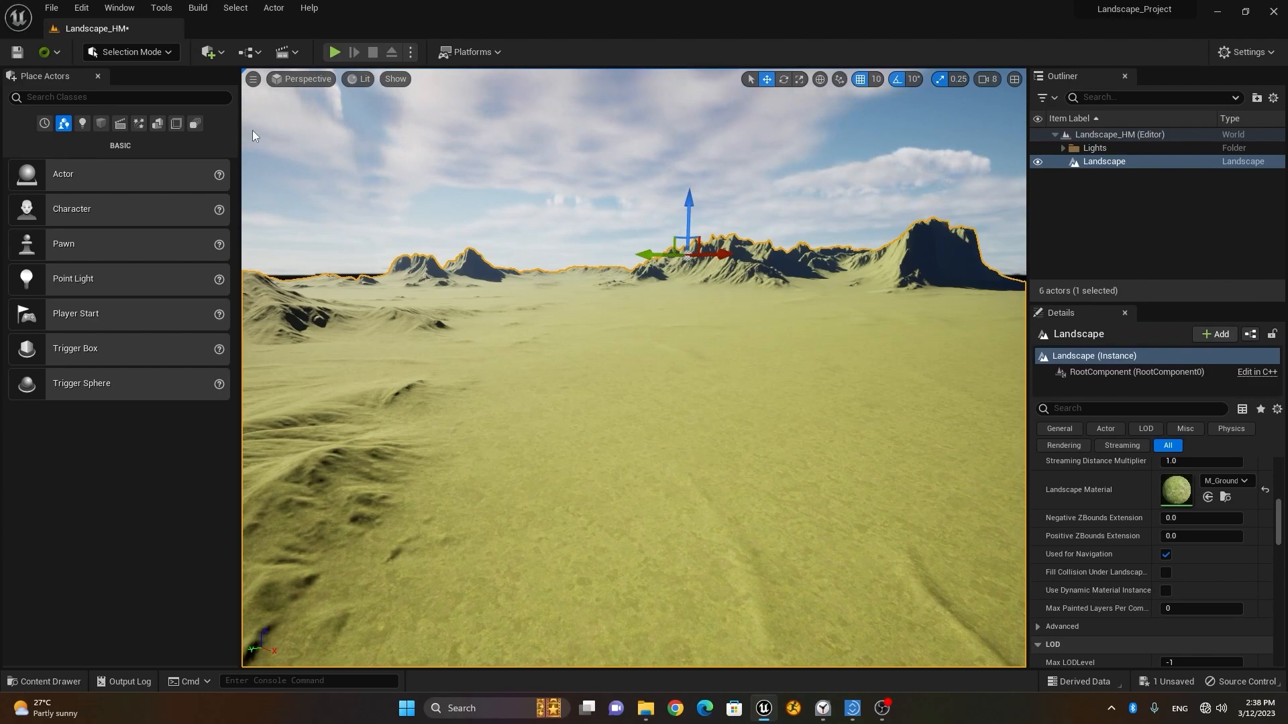
click(253, 81)
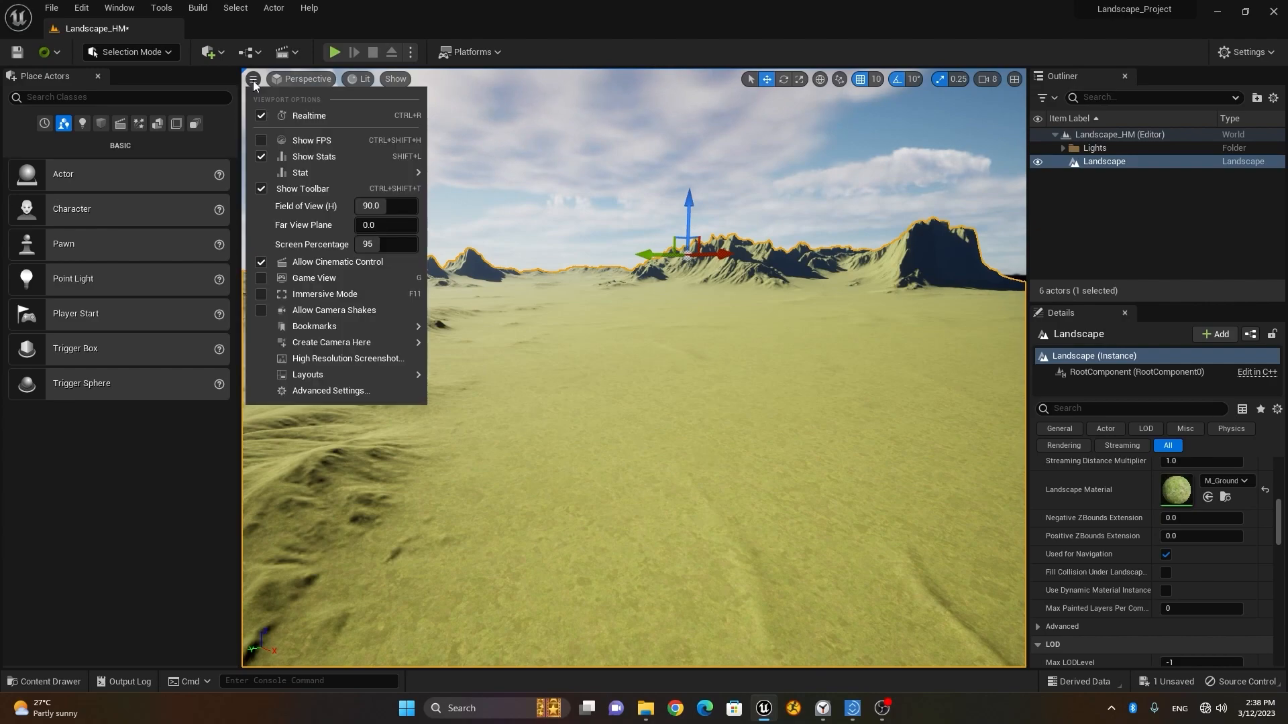
mouse_move(314, 346)
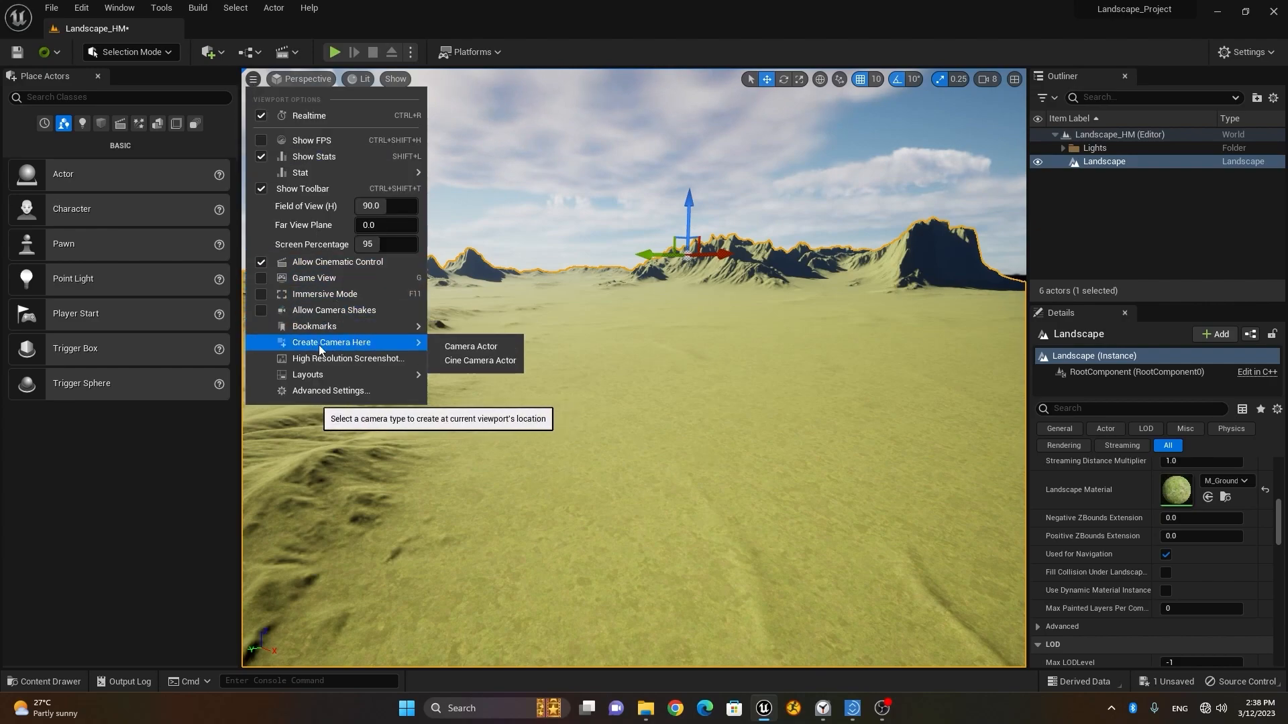
click(477, 364)
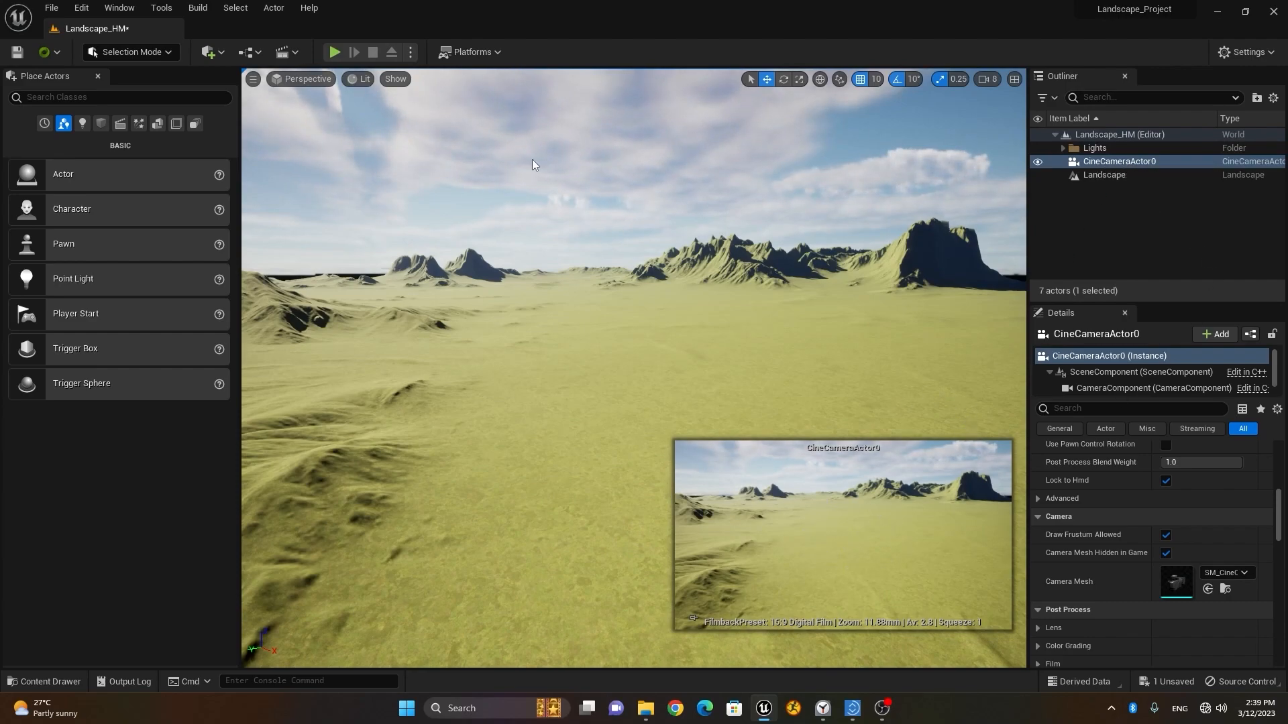
Switch to the Cinematic Viewport and pilot the new cine camera.
click(305, 79)
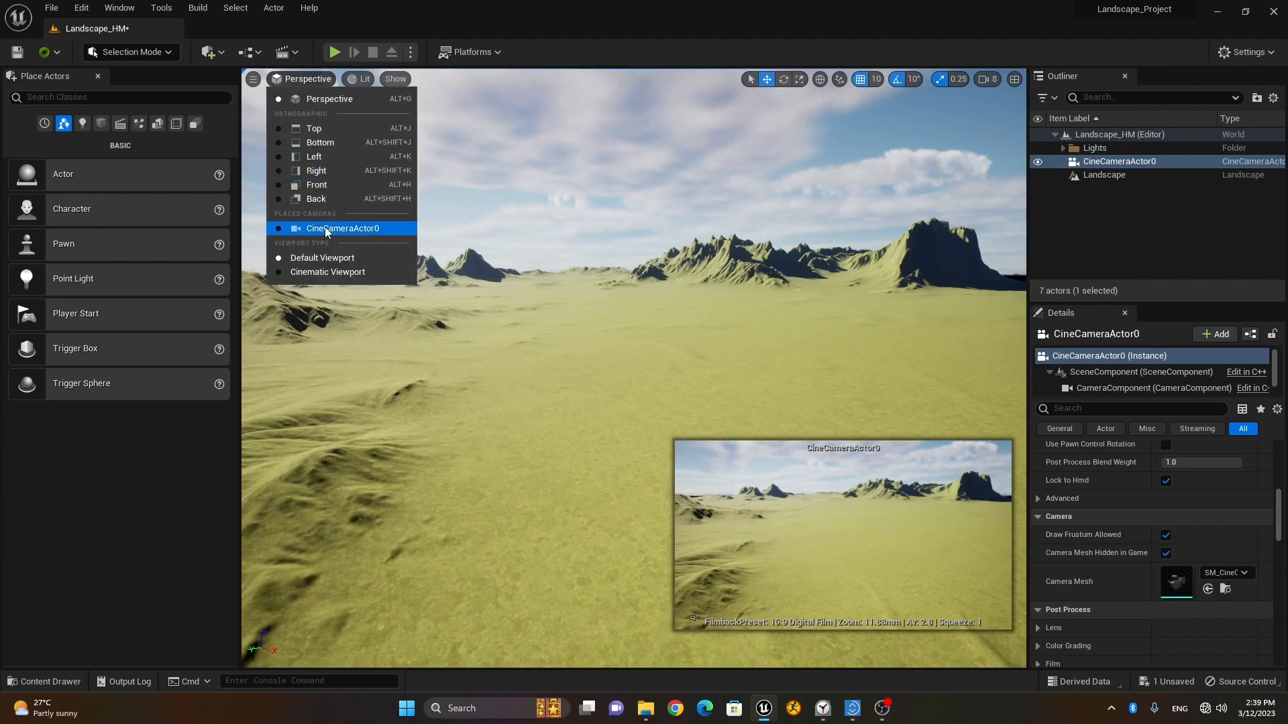
click(322, 277)
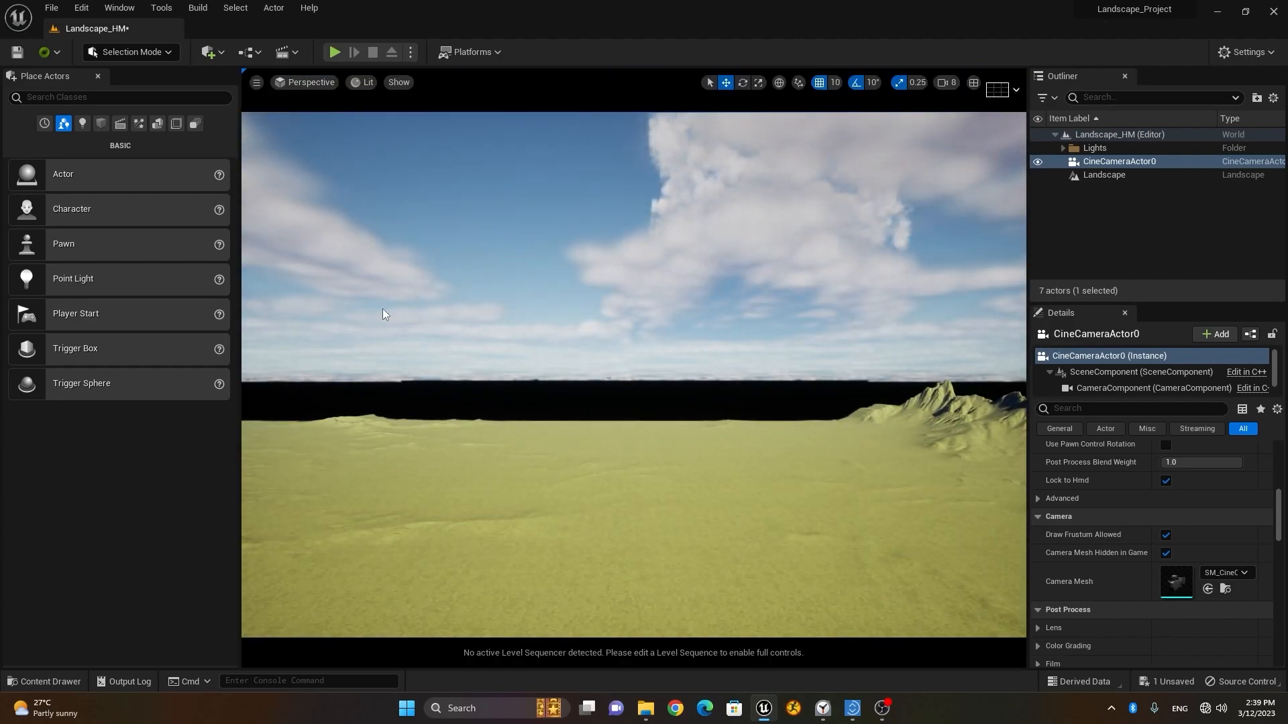
click(299, 82)
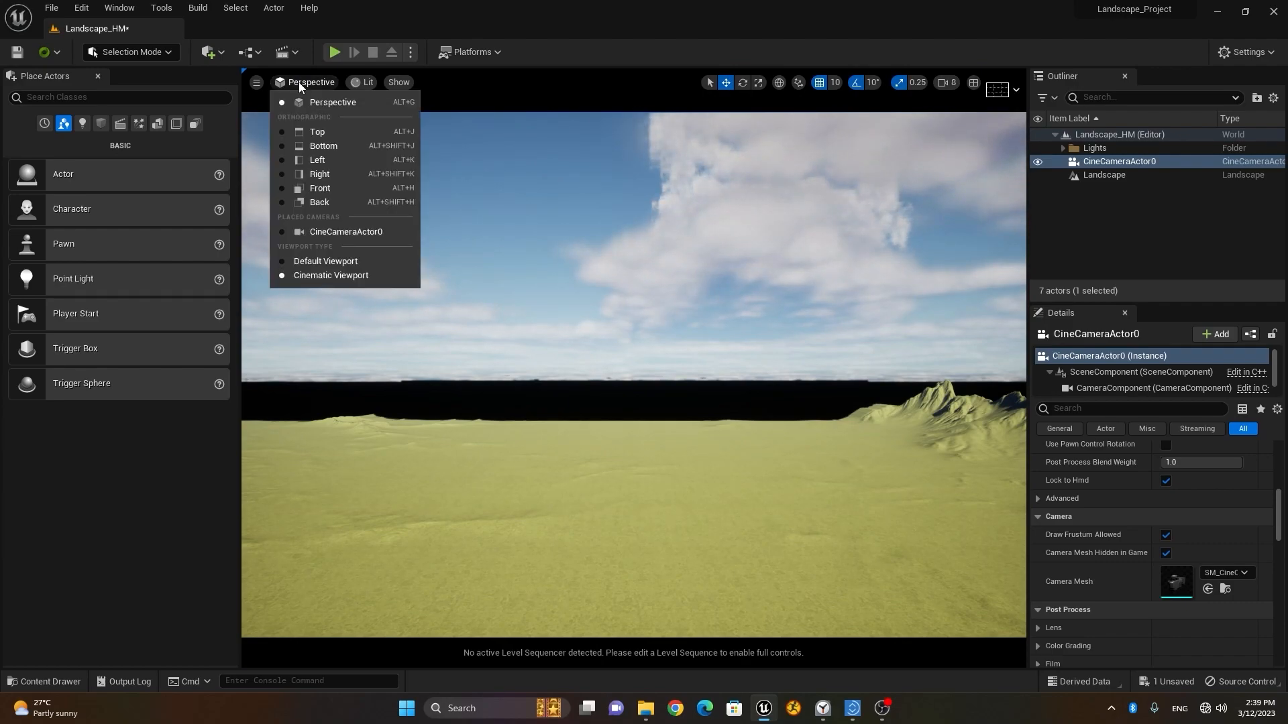
click(339, 235)
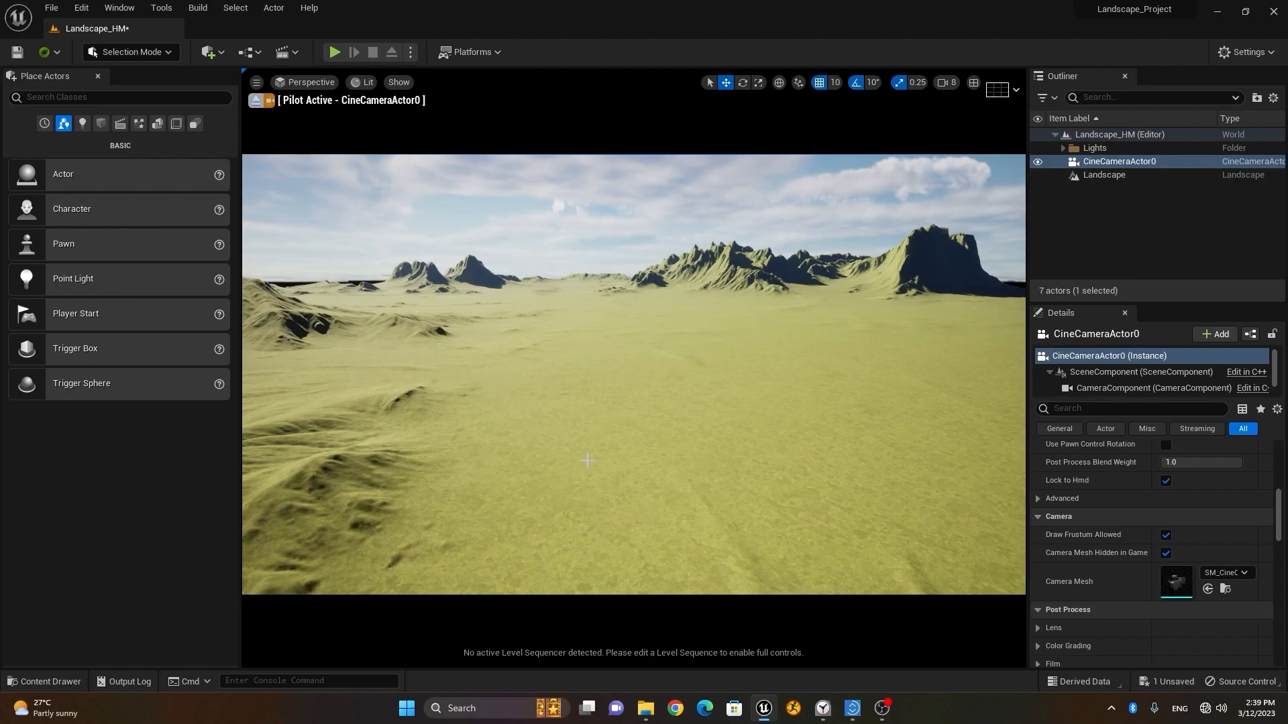
Set the cine camera's Lens Settings to the 30mm Prime f/1.4 preset.
click(1119, 164)
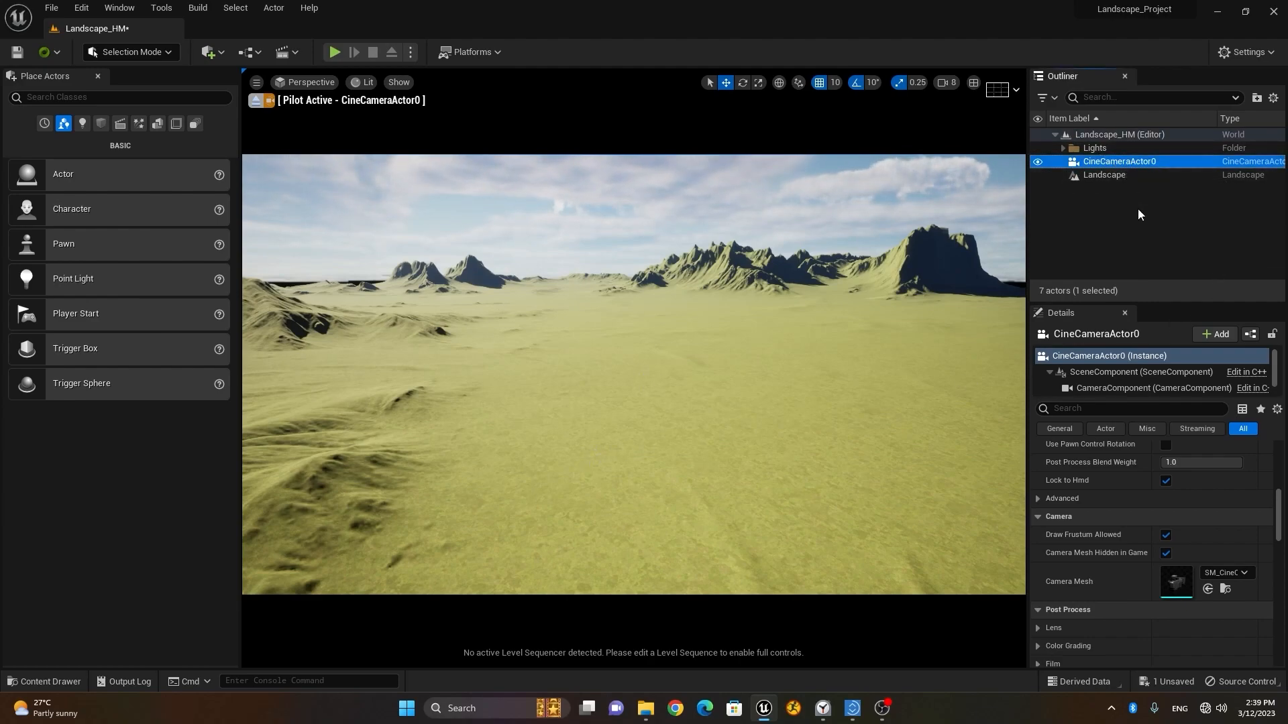
drag(1277, 523, 1276, 488)
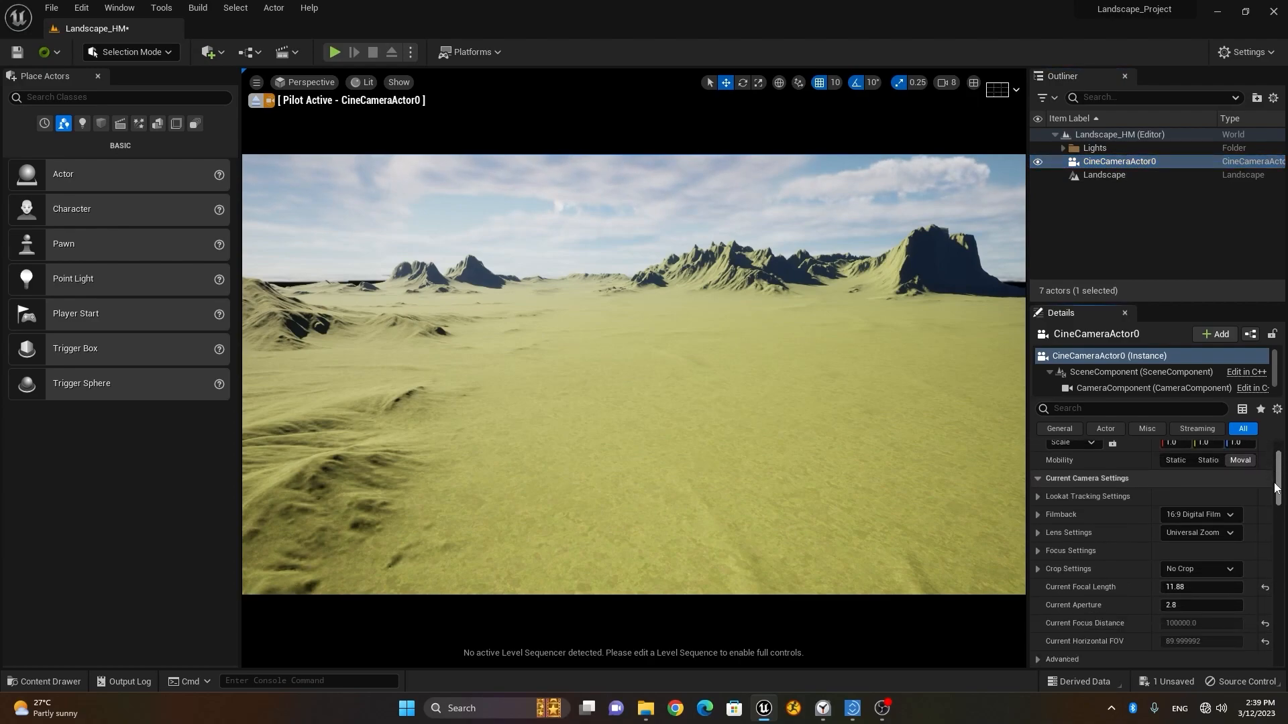
click(1197, 533)
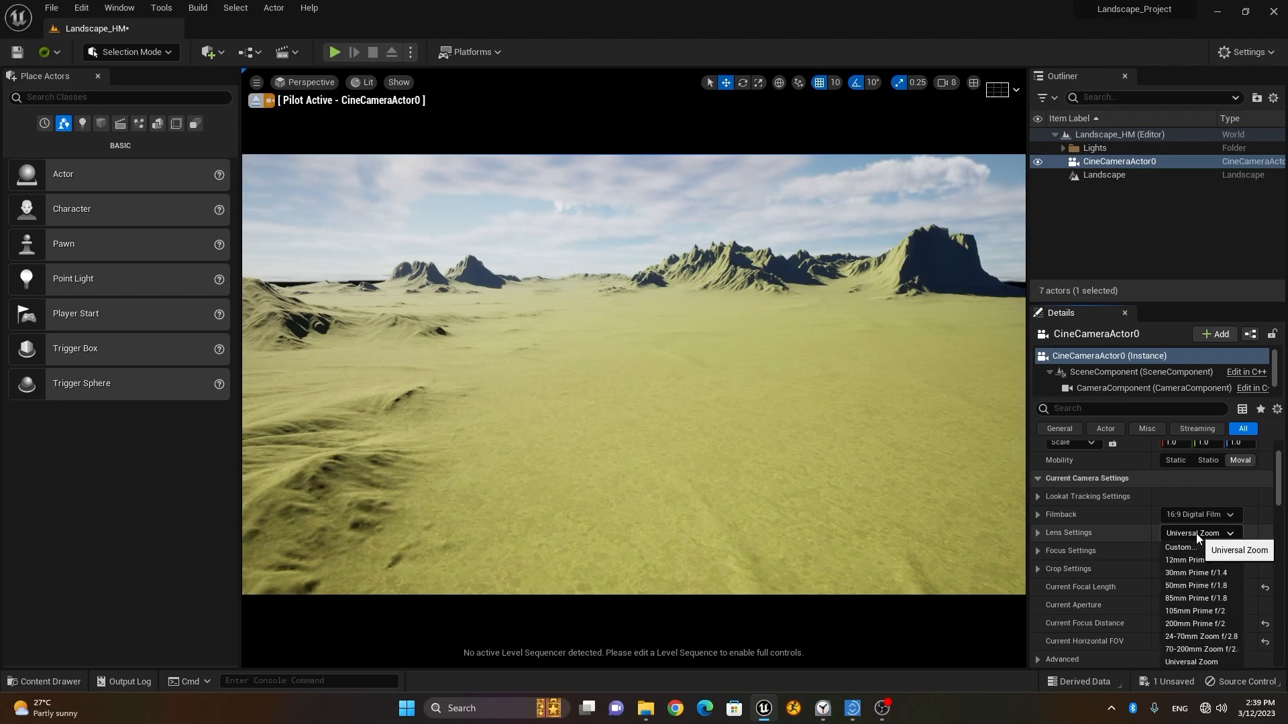
click(1210, 574)
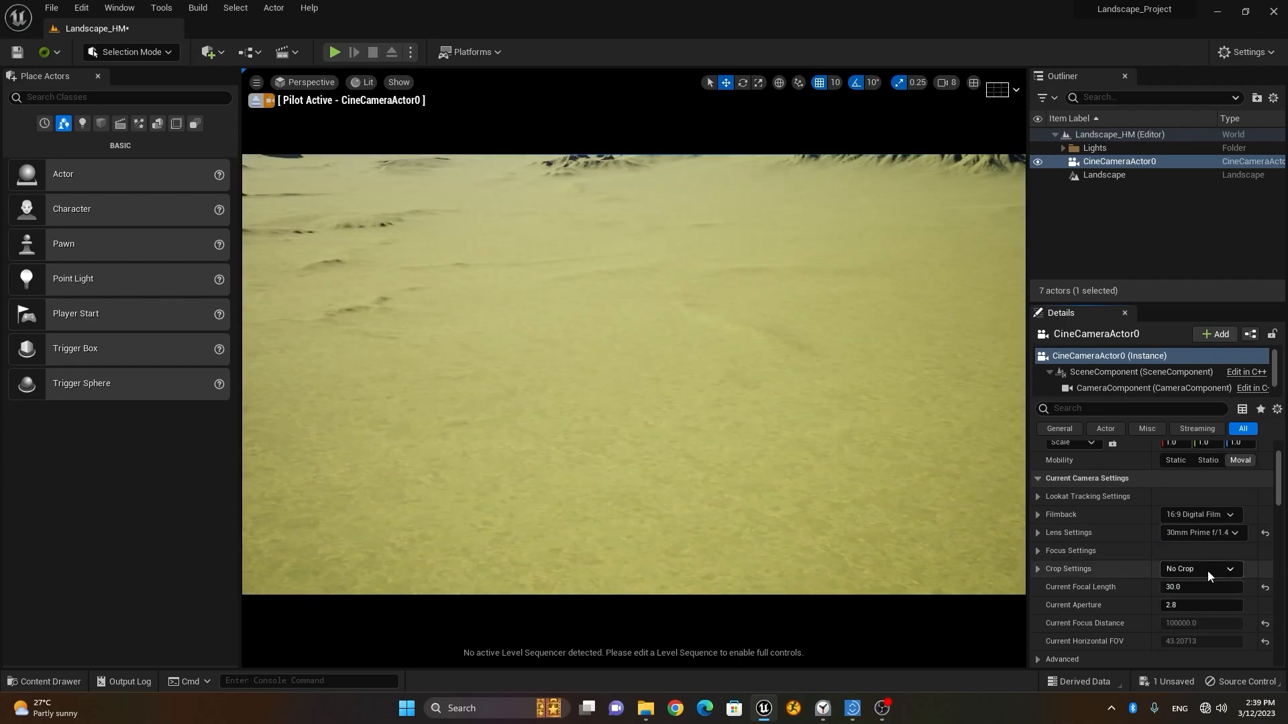
Reframe the piloted cine camera so the mountain range spans the upper part of the shot above the plain.
right_drag(642, 360, 688, 270)
click(697, 268)
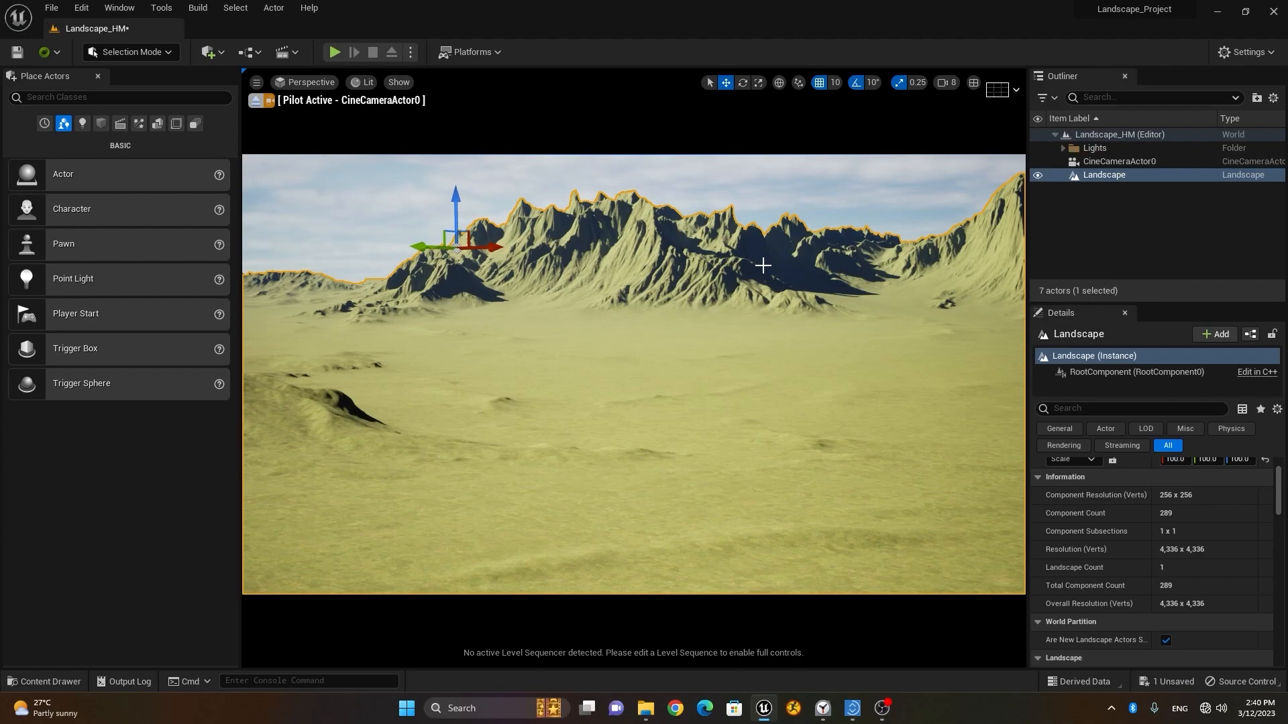
right_drag(688, 270, 688, 270)
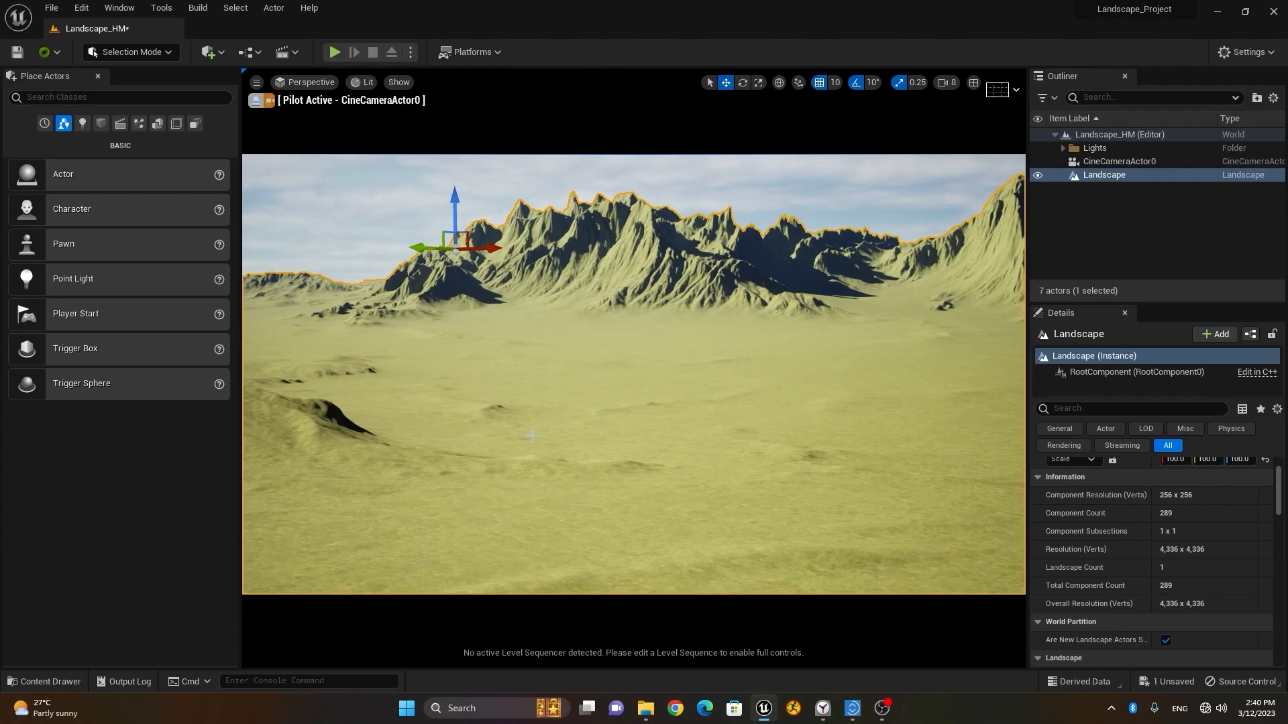
Stop piloting the cine camera and return to the Default Viewport.
click(256, 101)
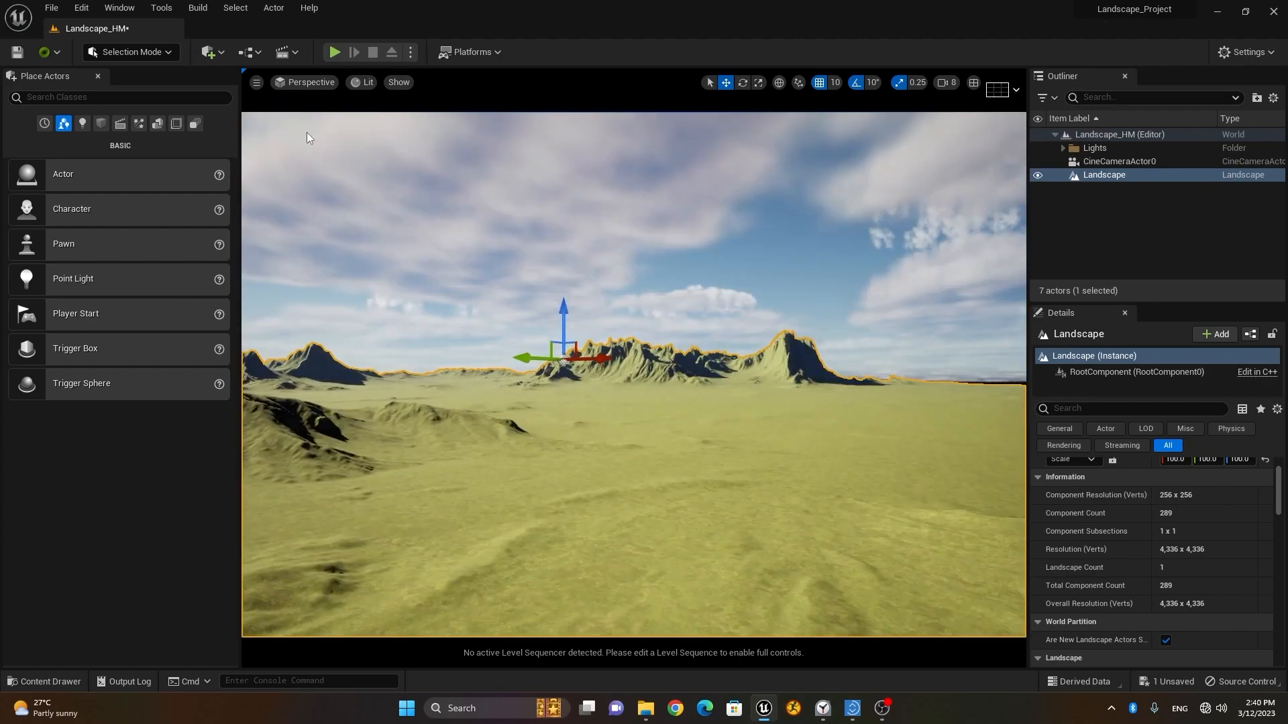
click(317, 82)
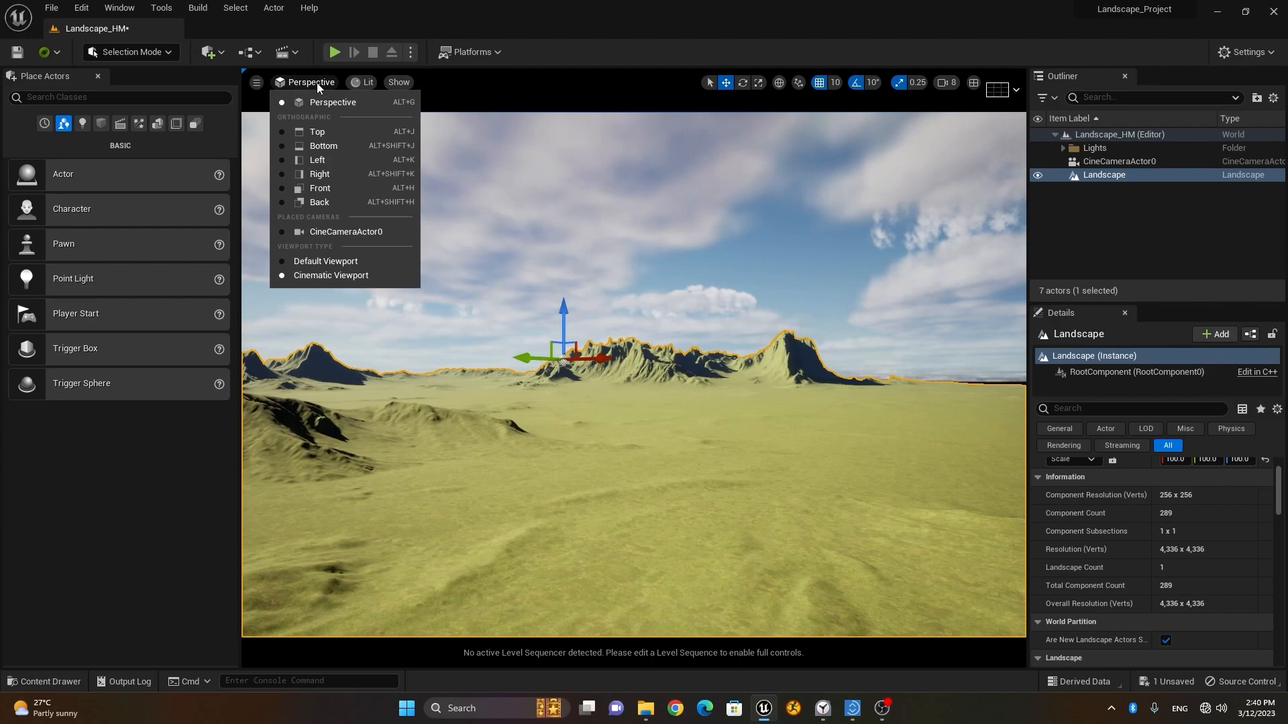
click(337, 264)
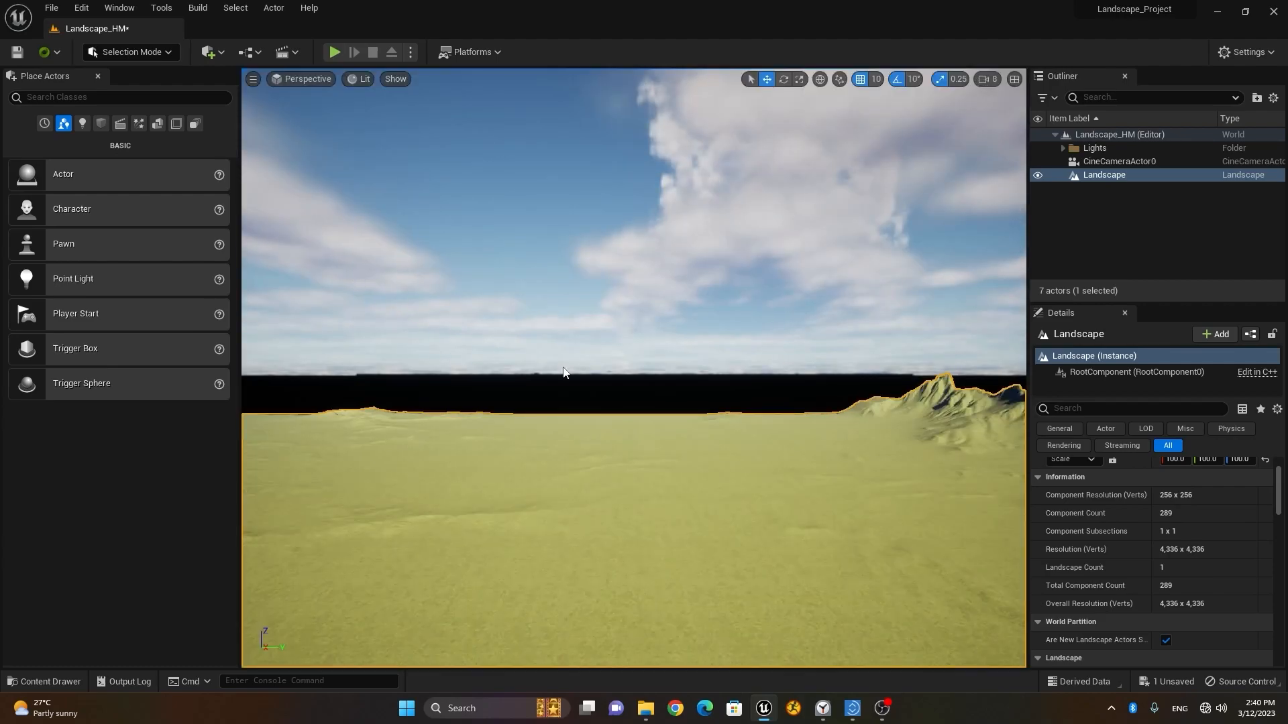
Select and focus on the cine camera, and examine its placement in the landscape from around and farther away.
right_drag(741, 481, 1234, 568)
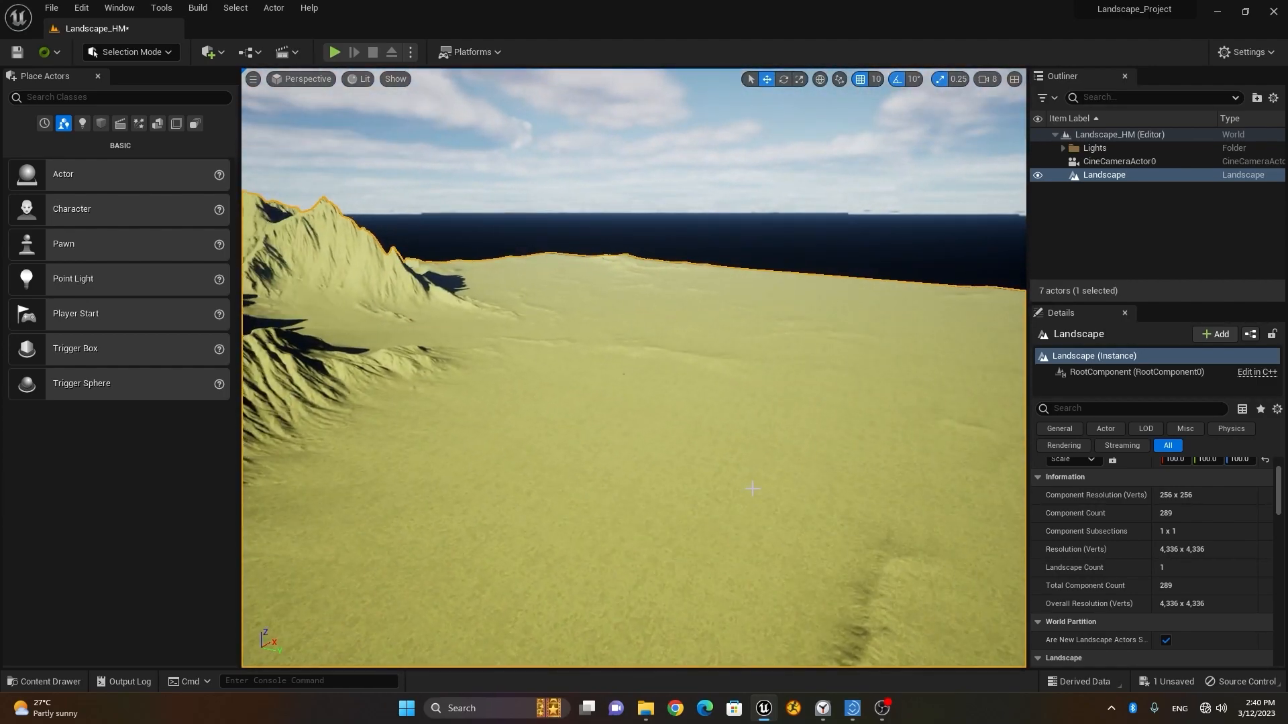
click(1140, 162)
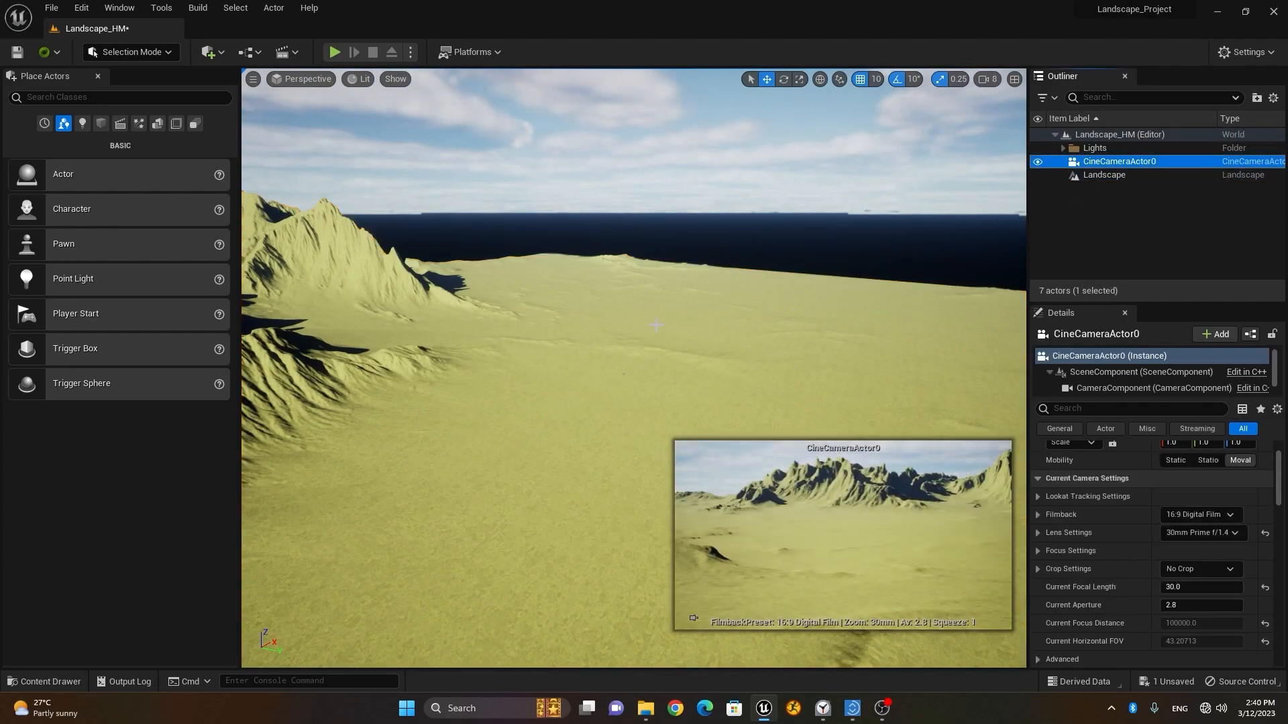
key(f)
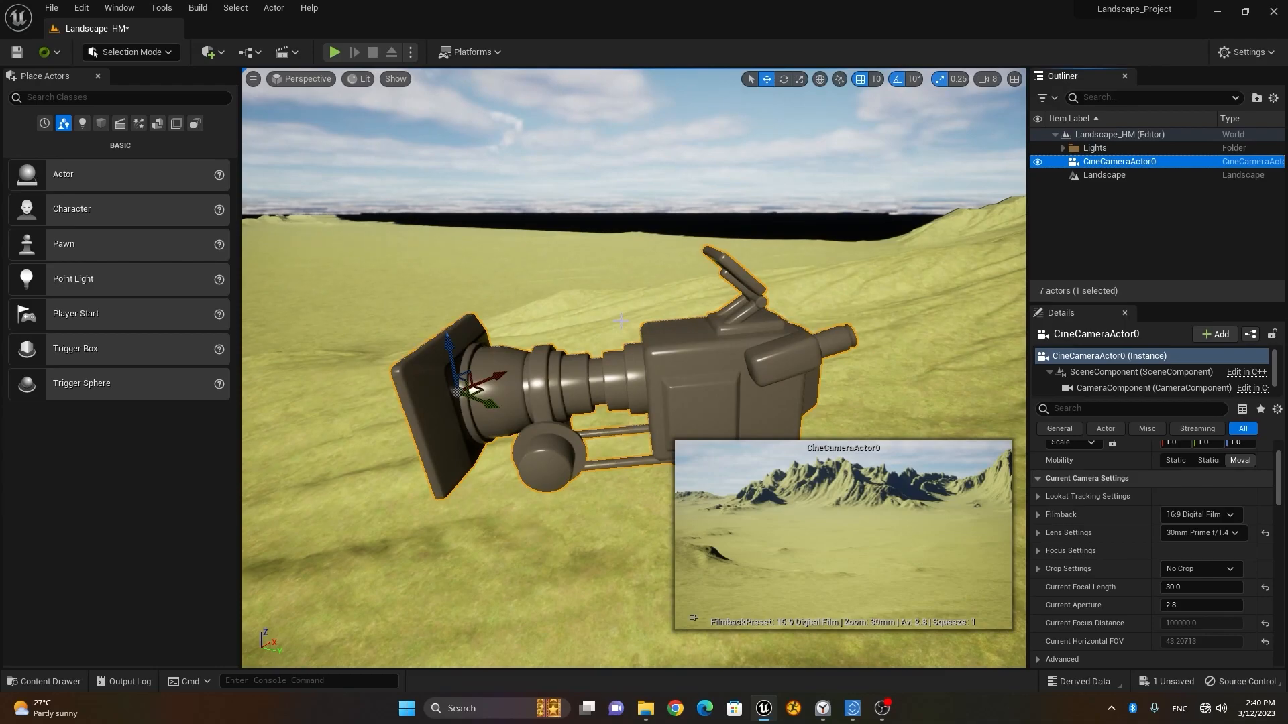
alt+drag(637, 408, 805, 399)
alt+right_drag(633, 368, 580, 369)
alt+drag(672, 298, 849, 292)
mouse_move(634, 368)
alt+mouse_down()
mouse_move(633, 450)
mouse_move(637, 358)
mouse_move(664, 322)
mouse_move(634, 355)
alt+mouse_up()
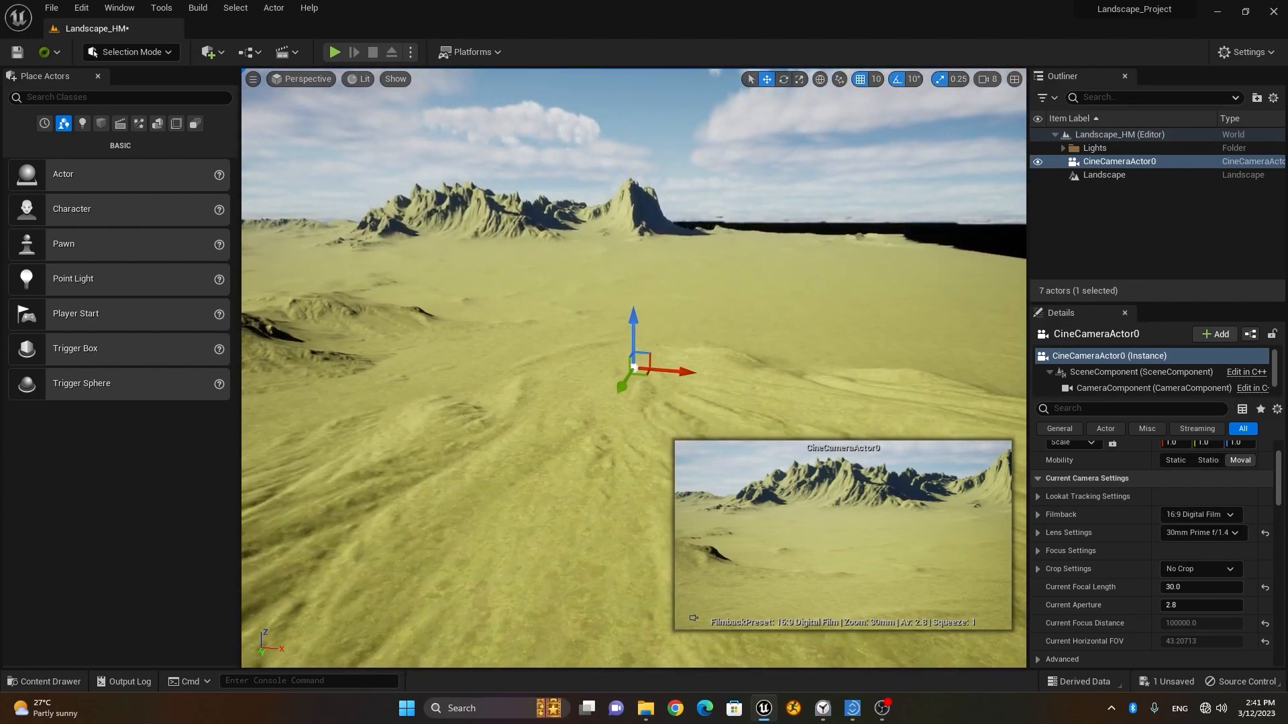
scroll(705, 411, up, 5)
scroll(705, 411, down, 3)
alt+drag(786, 271, 779, 305)
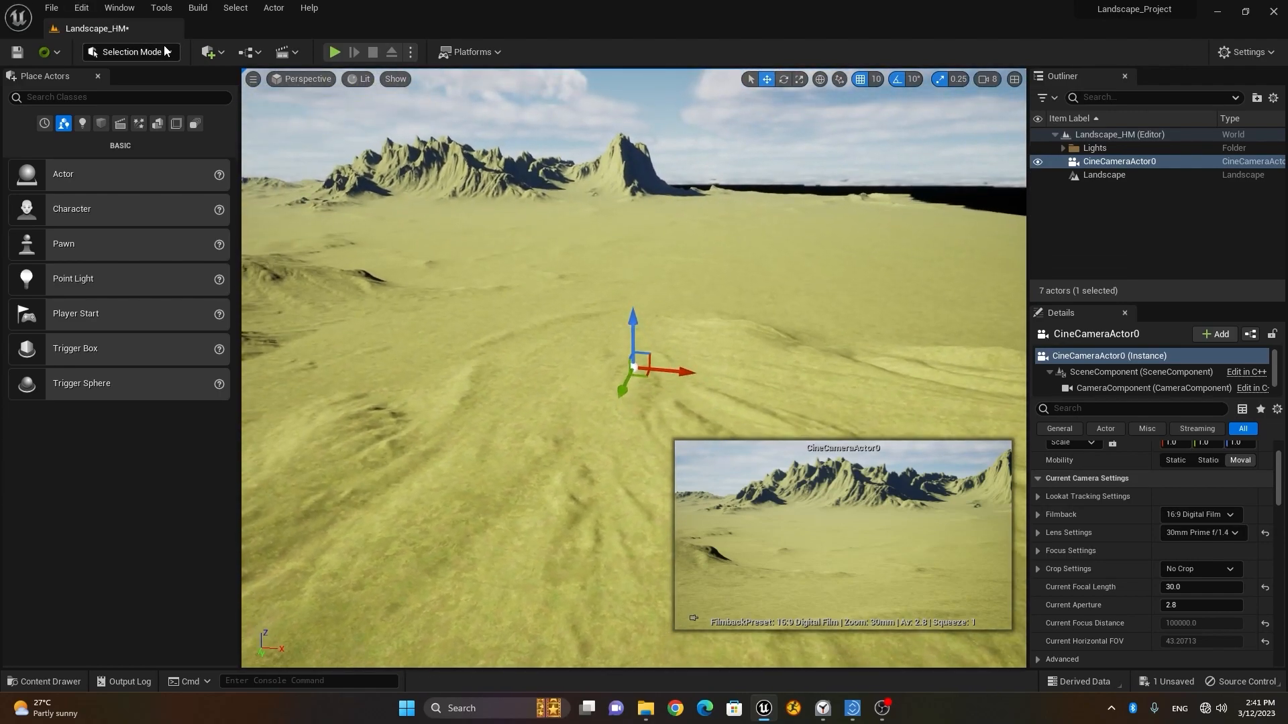
Open Quixel Bridge and sign in to the account.
click(222, 53)
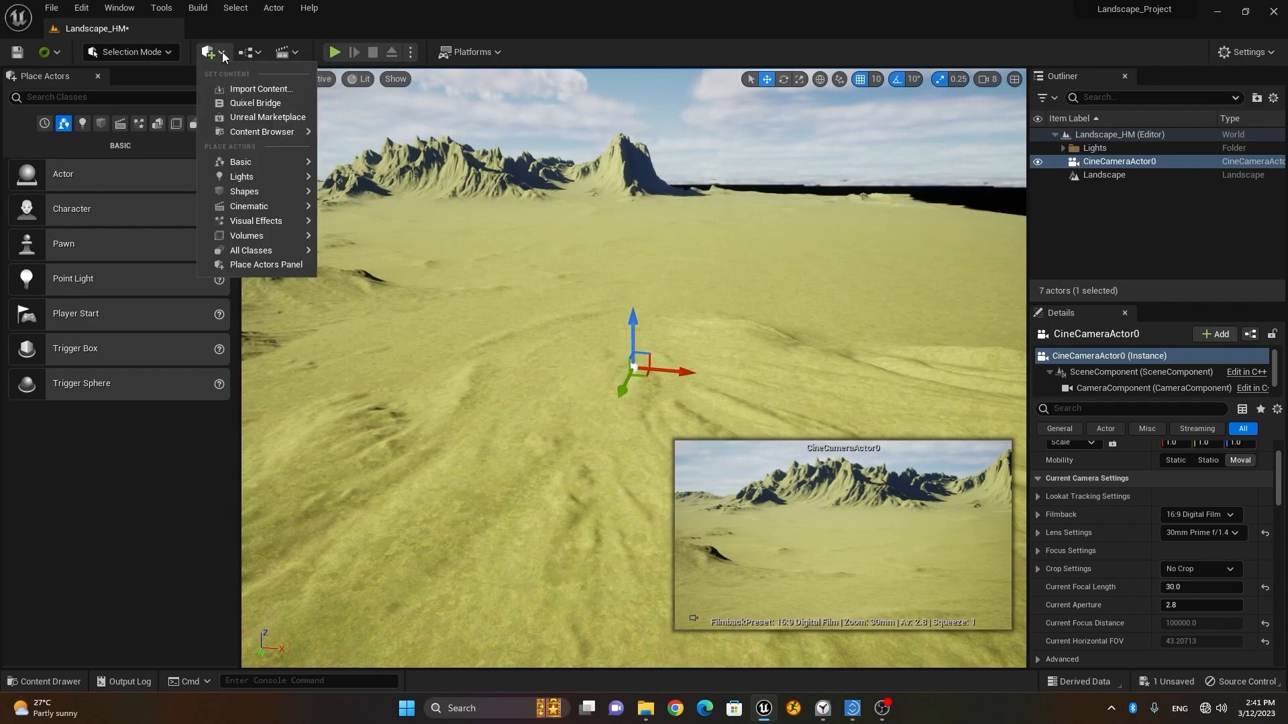
click(251, 105)
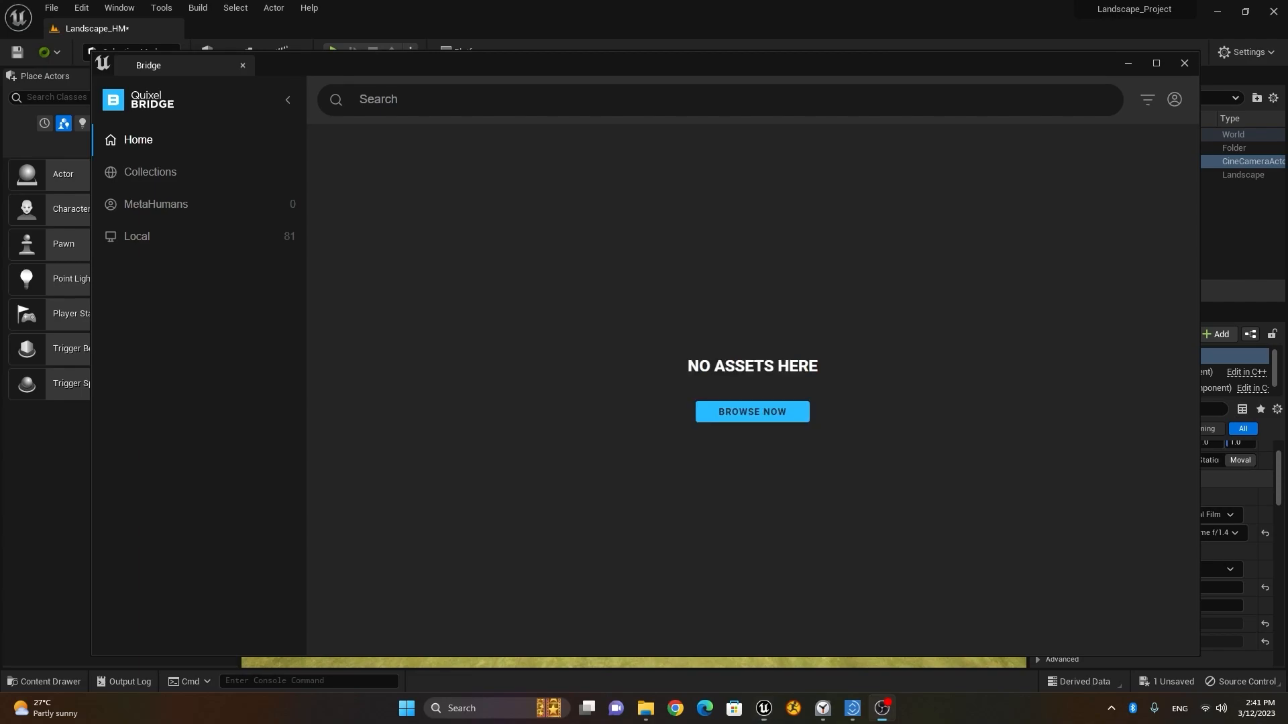
click(775, 419)
click(1174, 100)
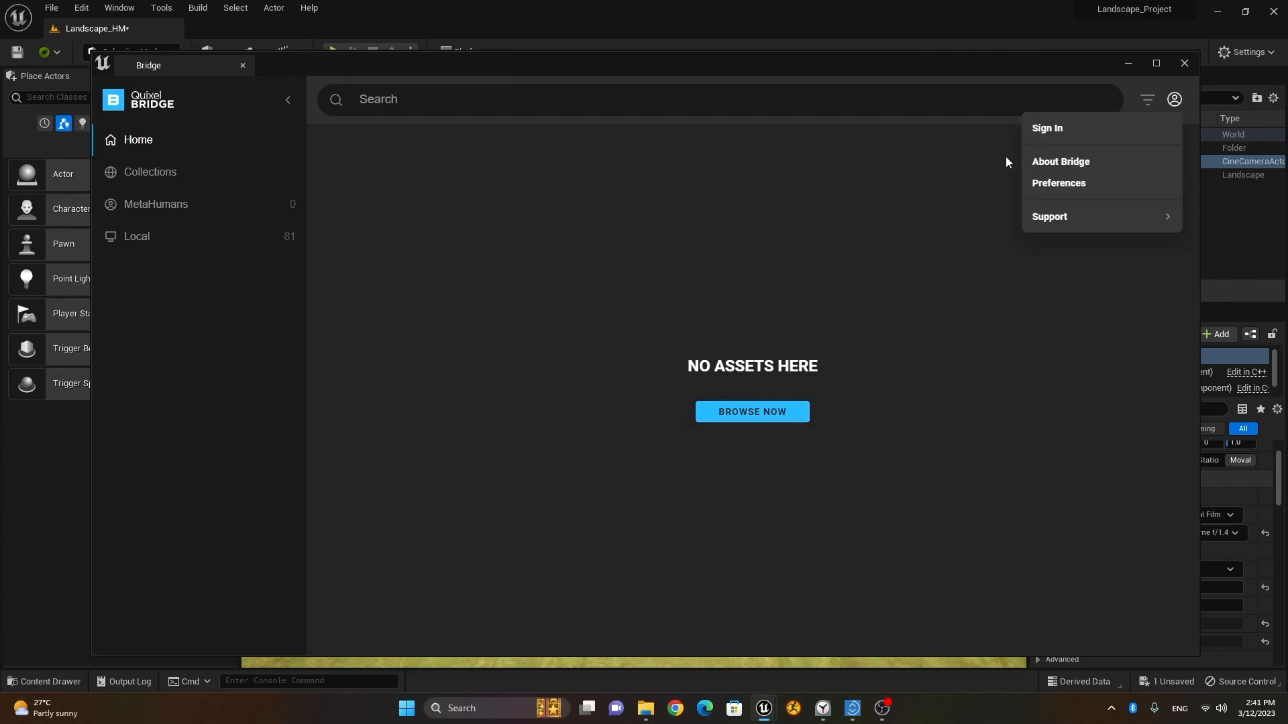
click(1076, 130)
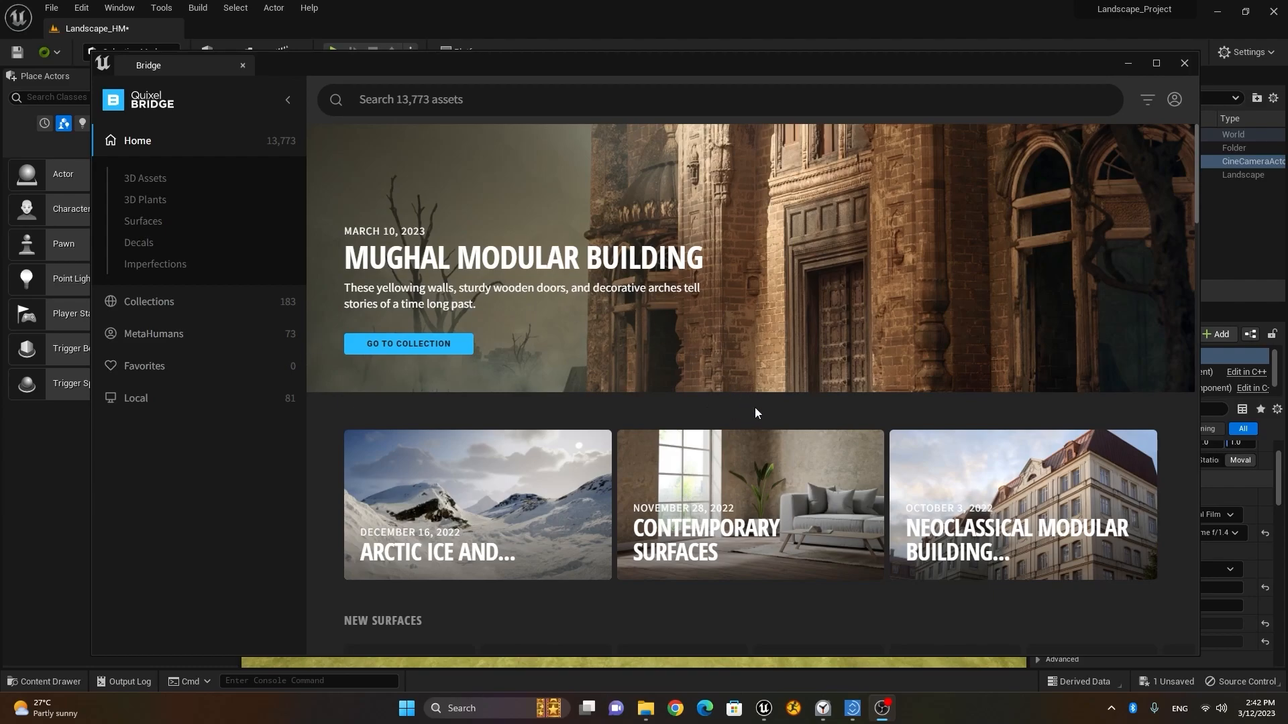
Look through the Bridge home page, then open the local Megascans library and browse its rock and plant assets.
scroll(755, 408, down, 4)
scroll(755, 409, up, 4)
click(204, 401)
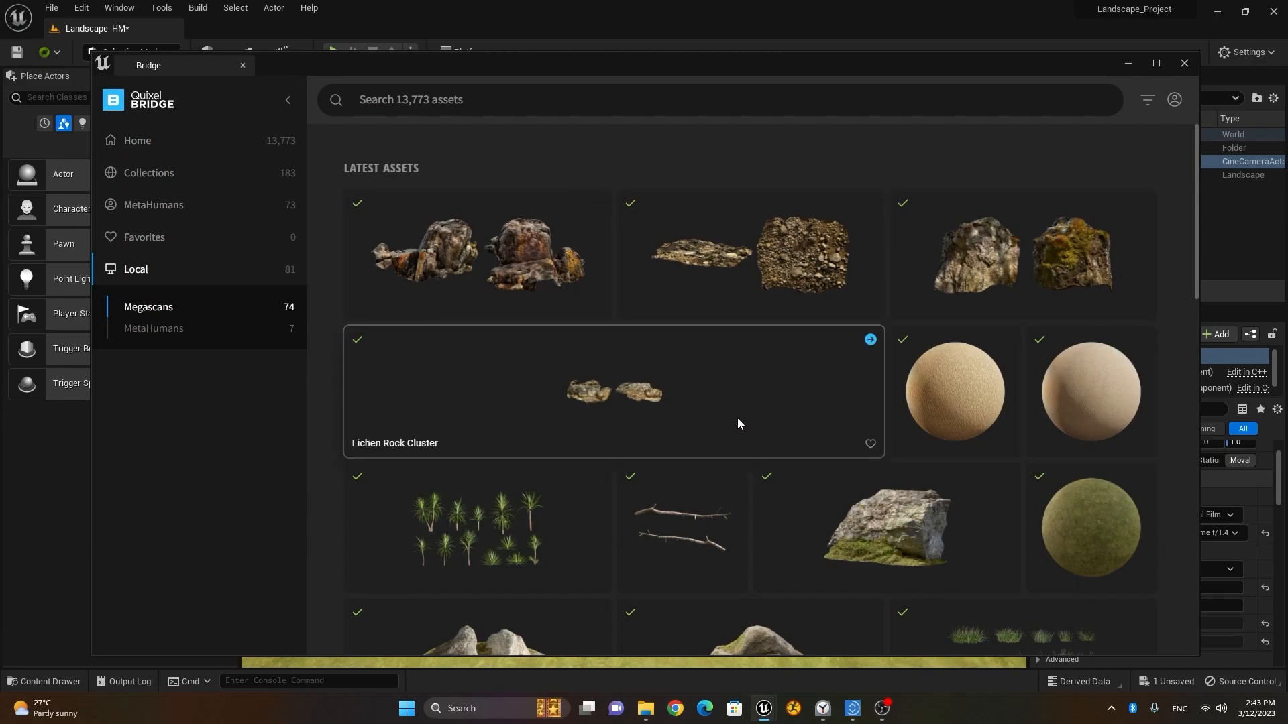
scroll(747, 340, down, 2)
scroll(747, 340, up, 2)
scroll(544, 493, down, 3)
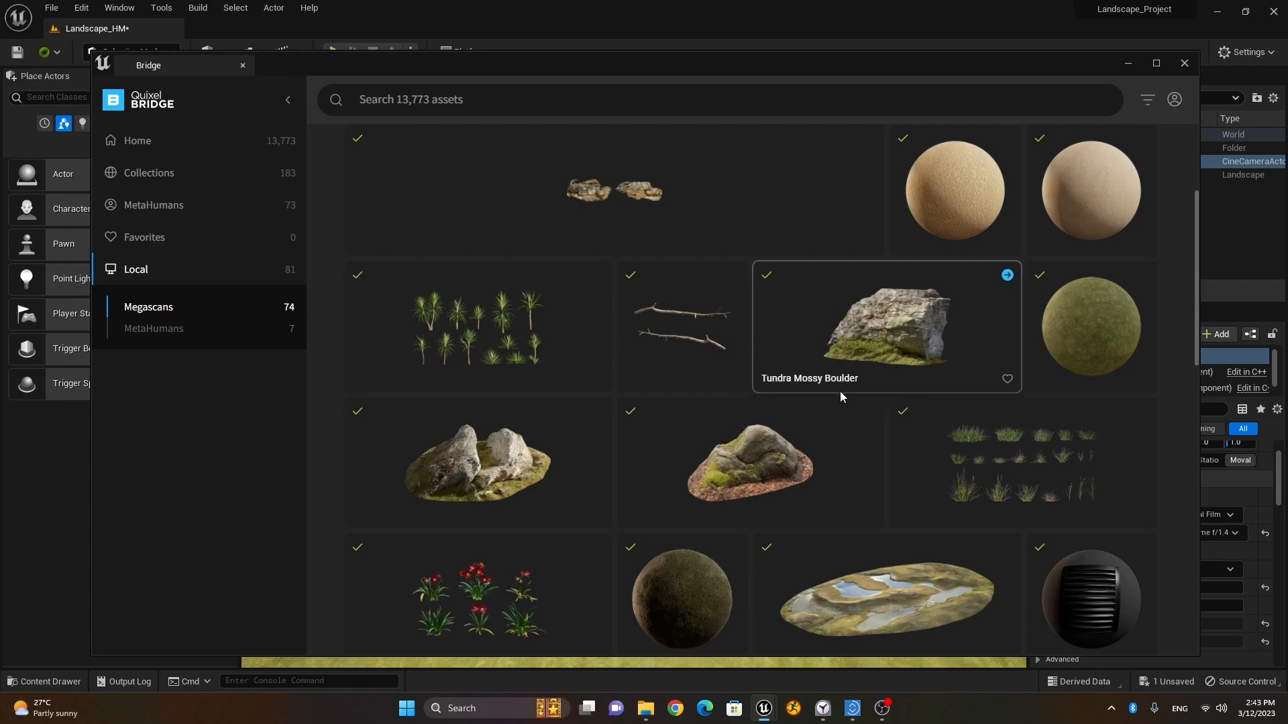
Add the two local Tundra Mossy Boulder assets to the project.
click(1008, 275)
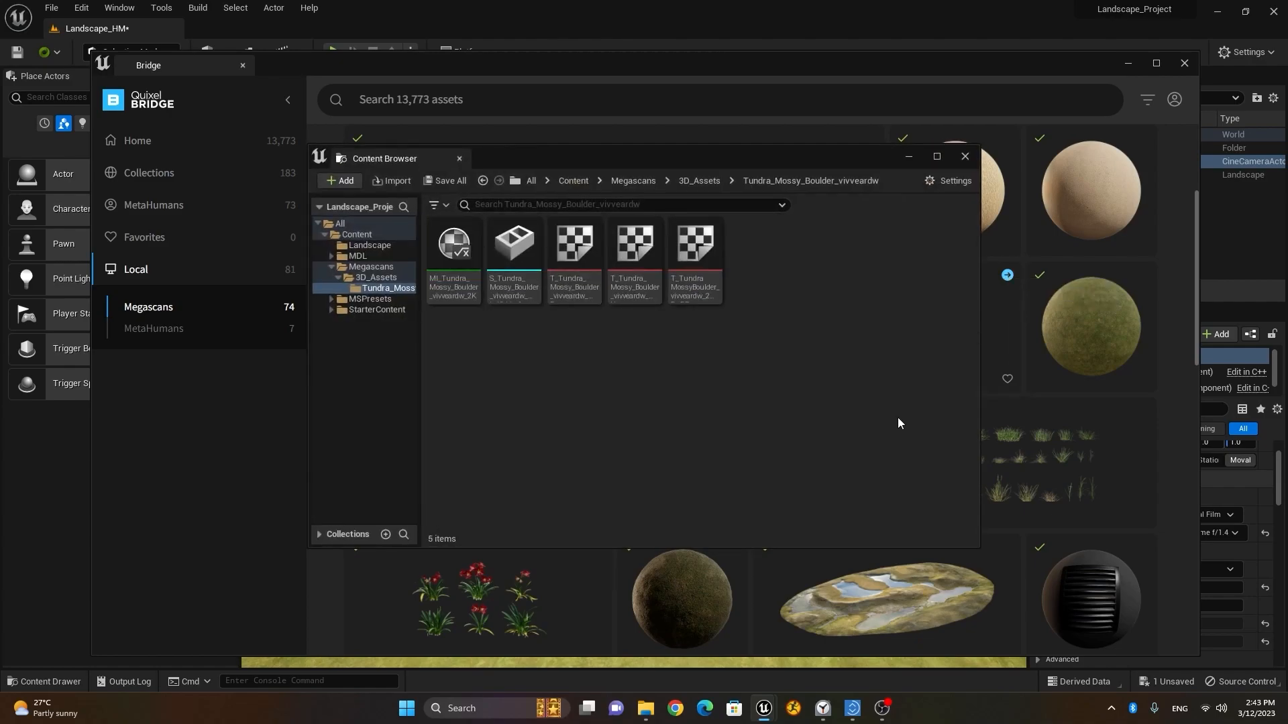
click(964, 157)
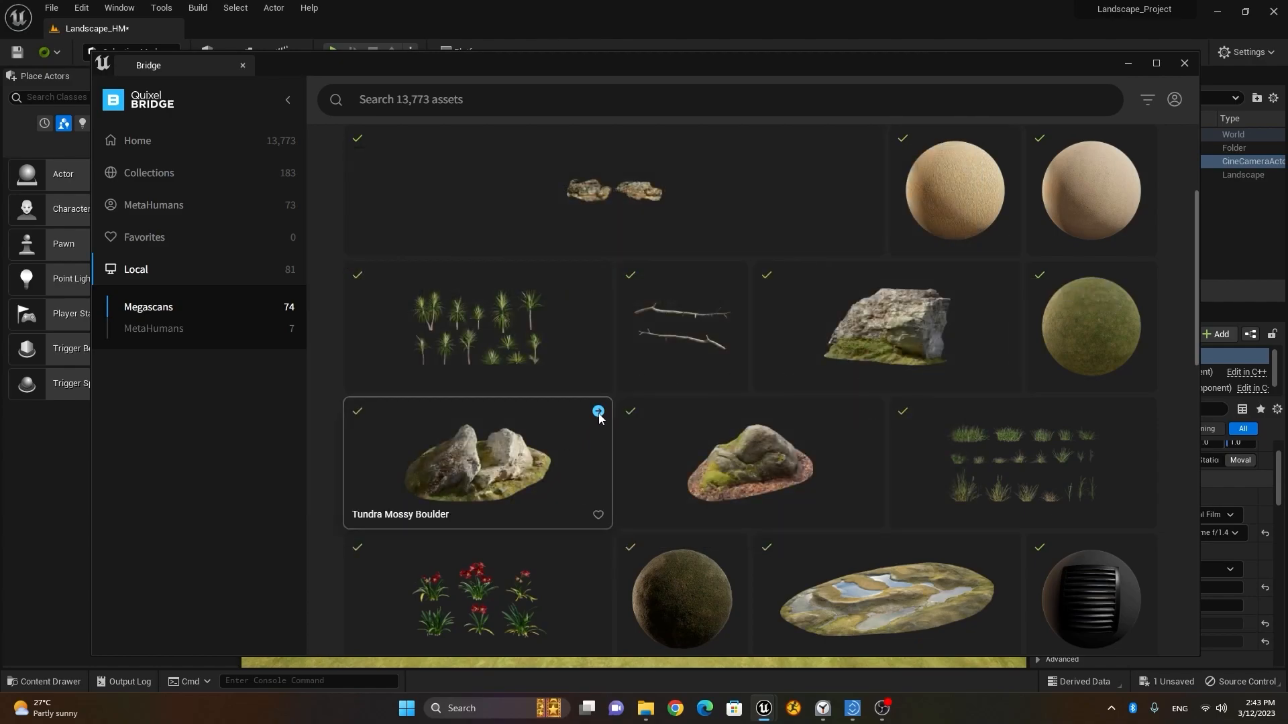
click(597, 412)
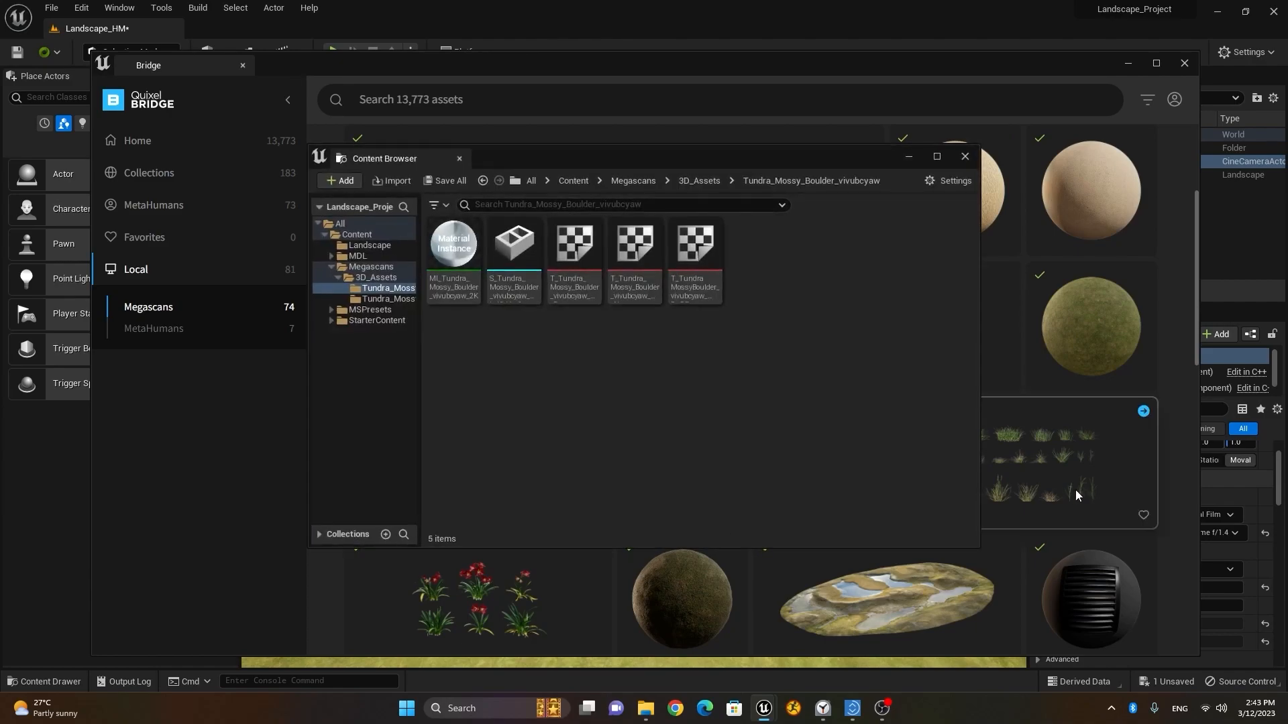
Add the local Gigantic Tundra Terrain and Wild Grass assets to the project.
click(964, 160)
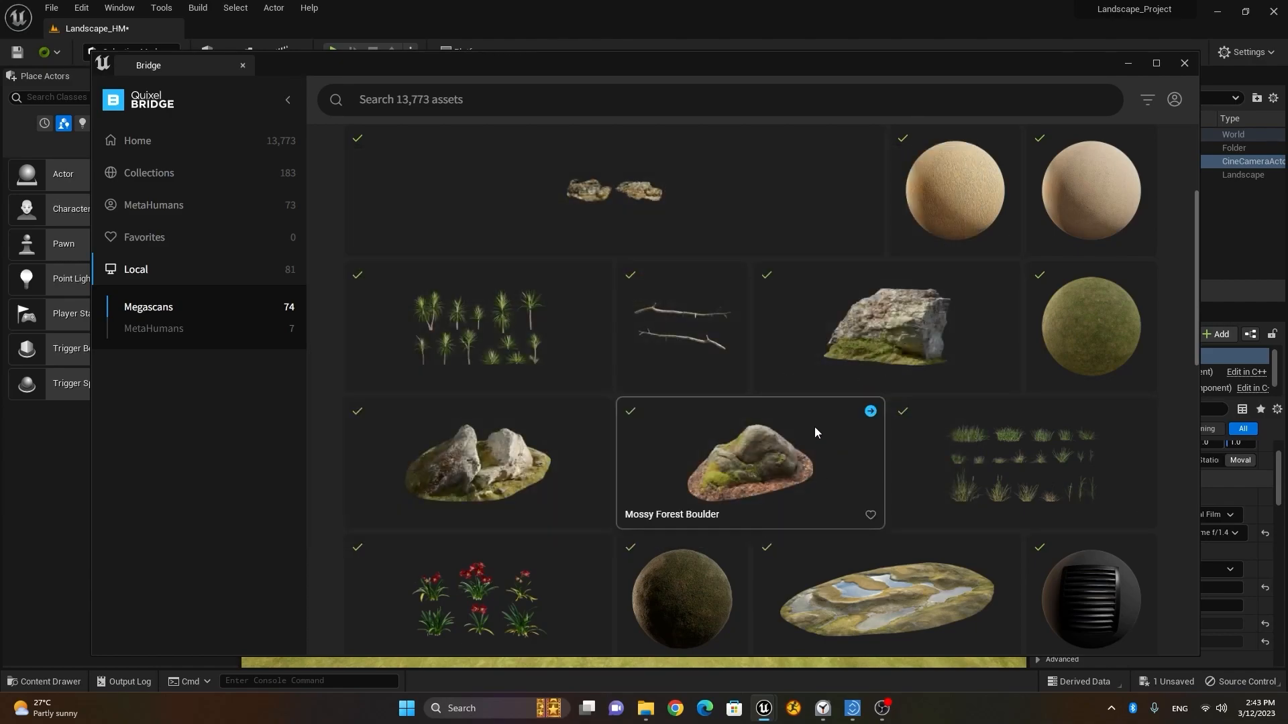
scroll(814, 429, down, 4)
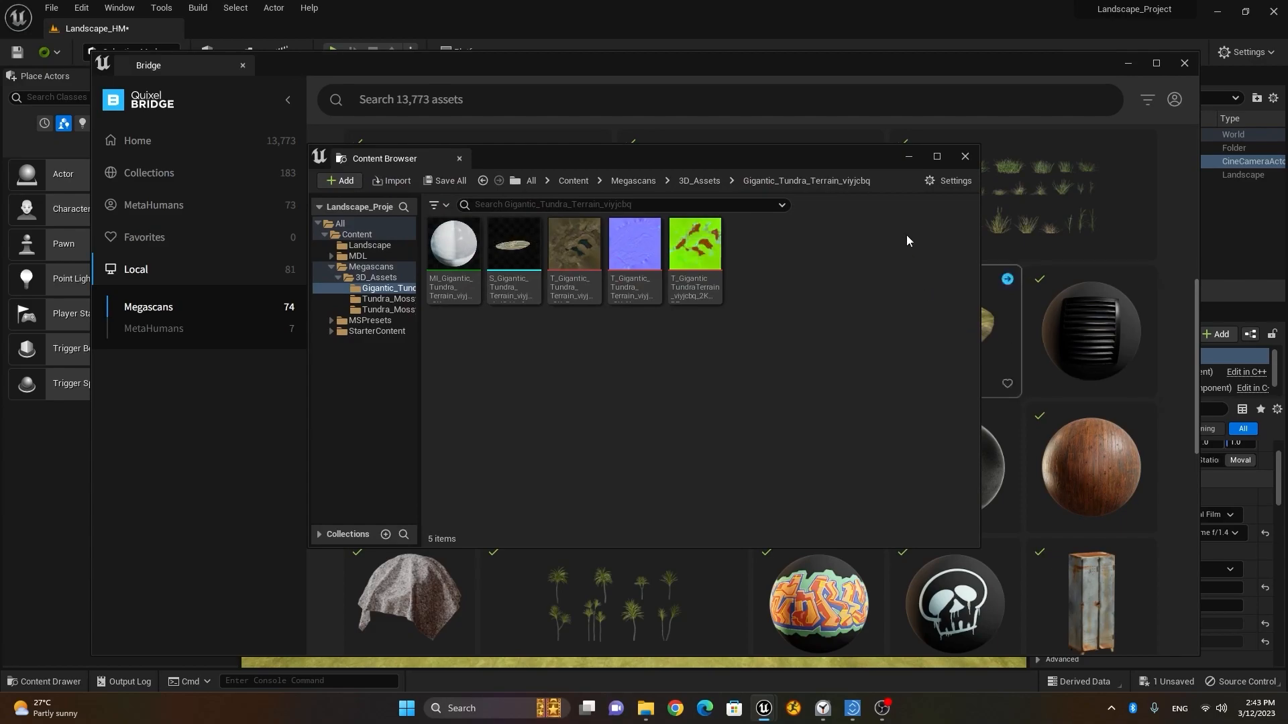
click(965, 156)
scroll(1077, 398, up, 2)
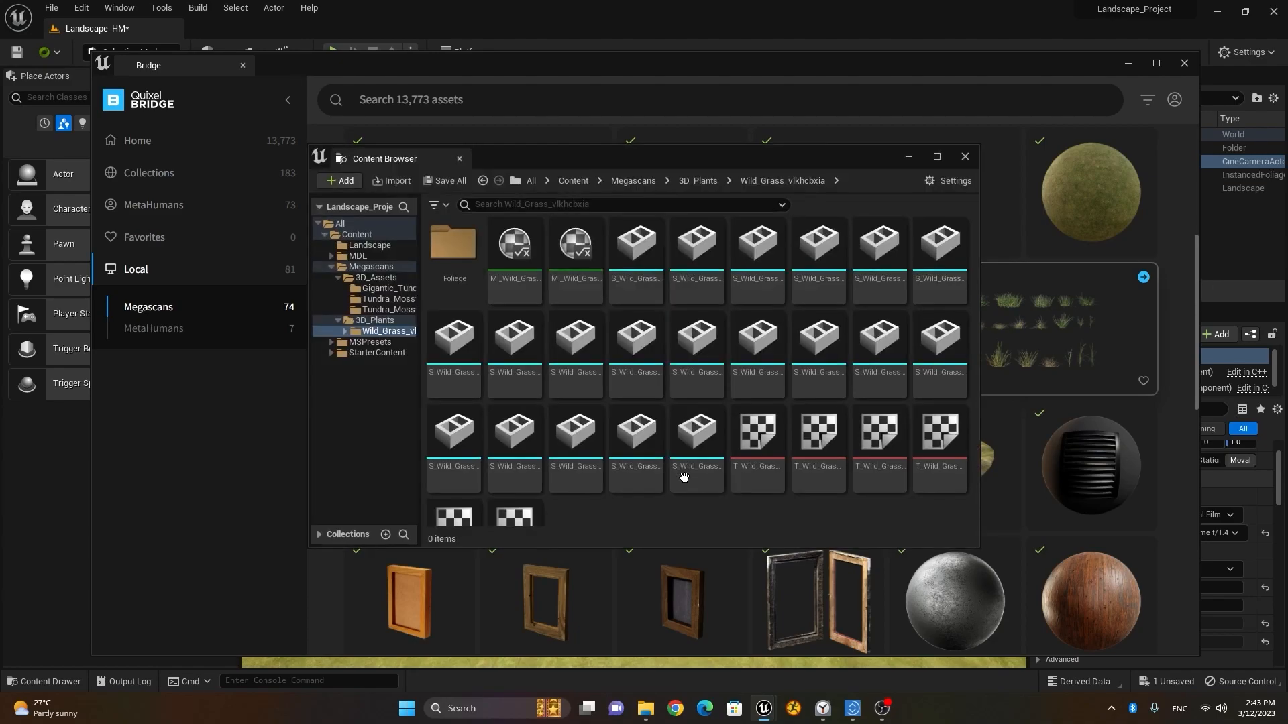
click(963, 156)
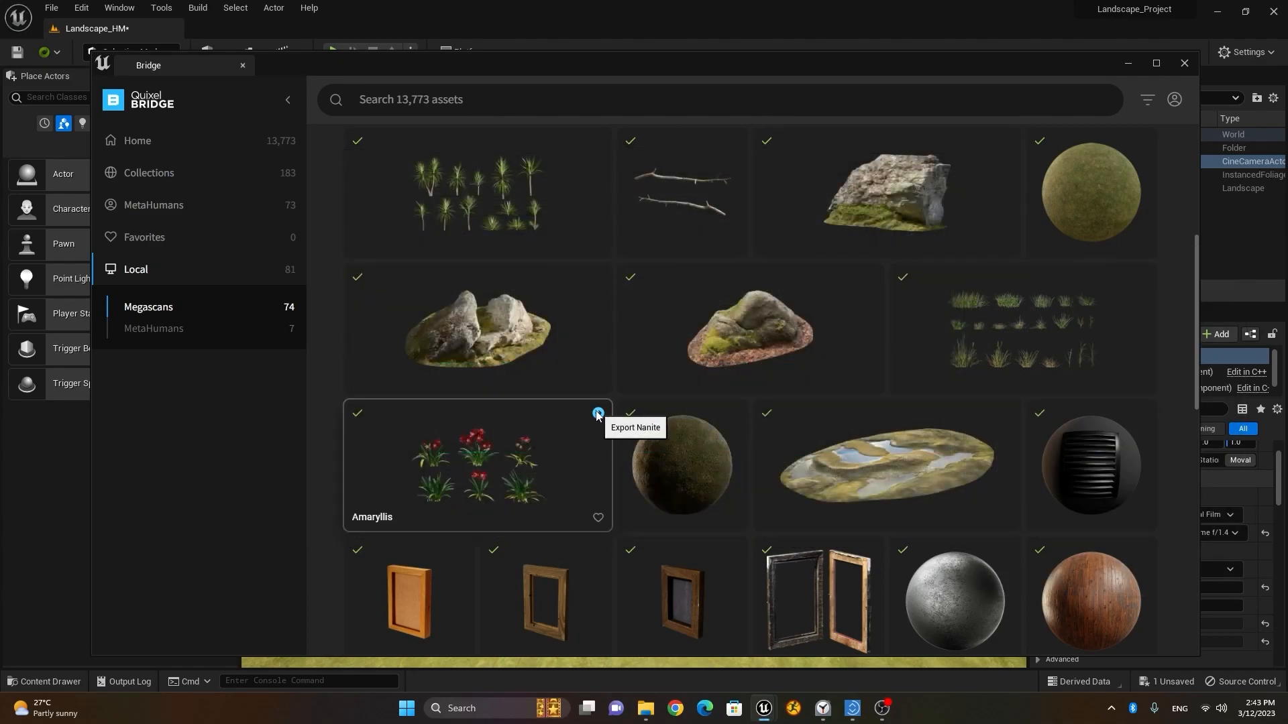
Add the local Amaryllis plant asset to the project and dismiss its asset window.
mouse_move(1146, 292)
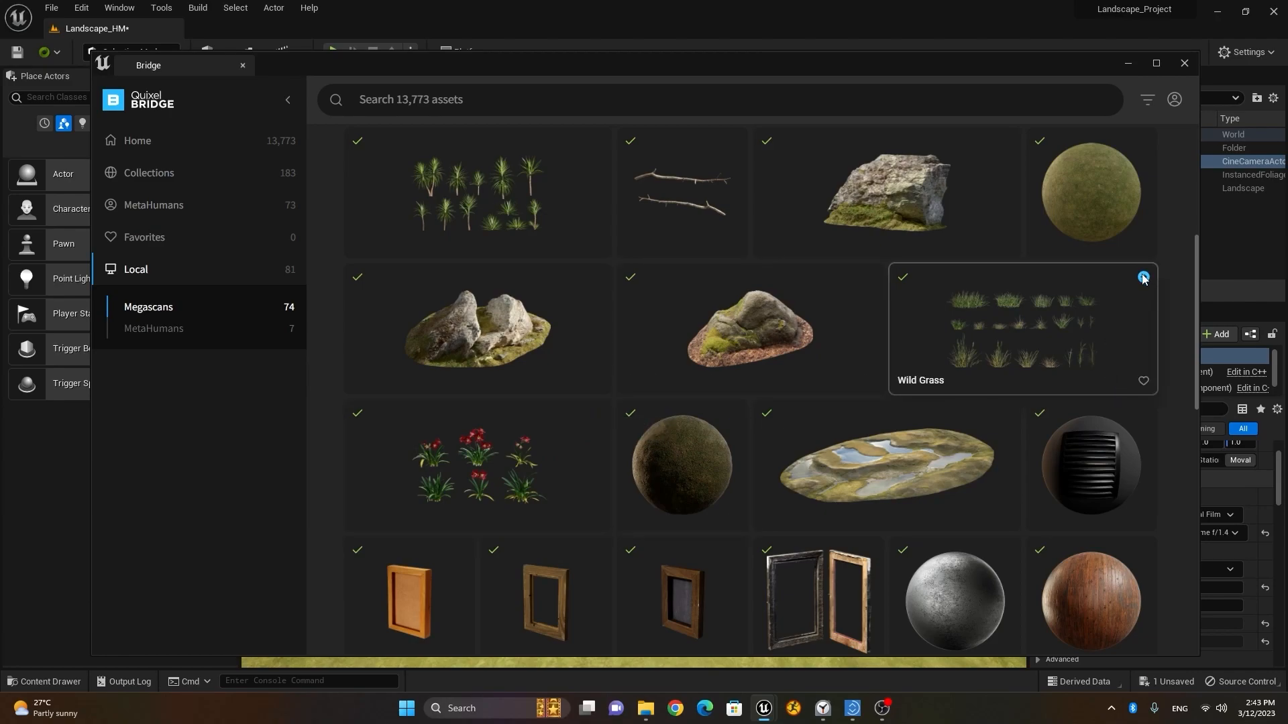
mouse_move(543, 440)
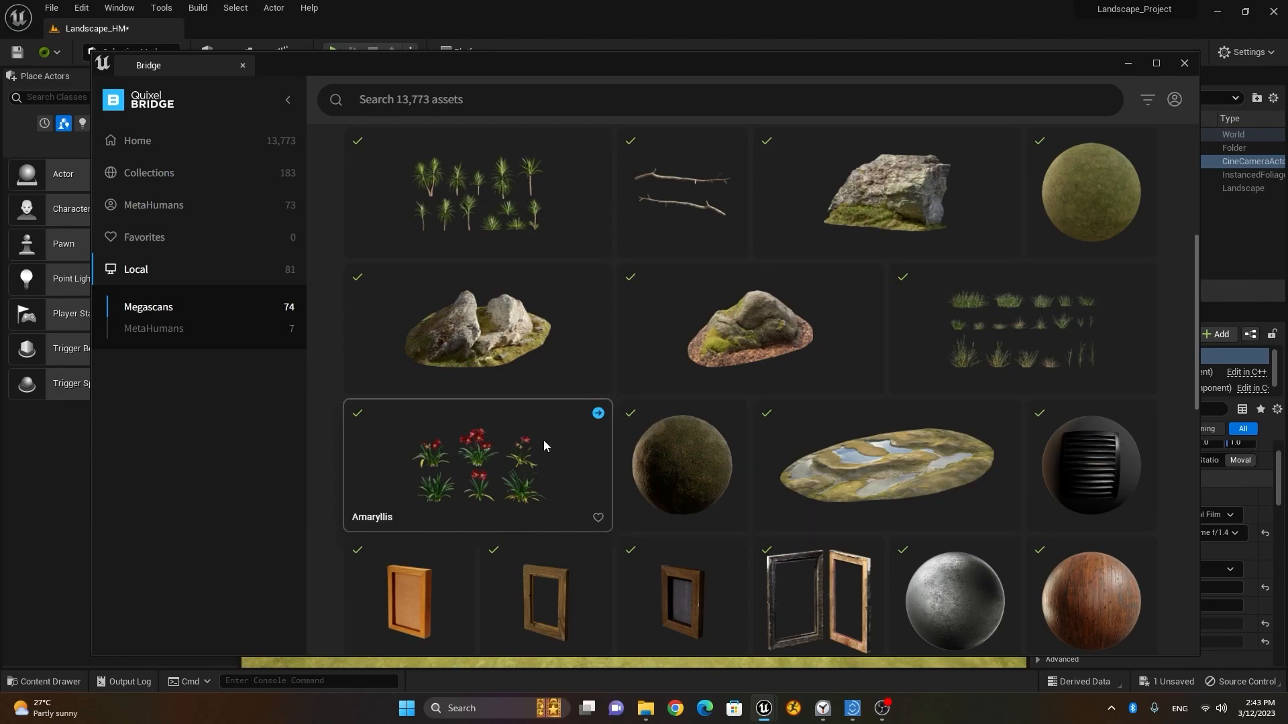
click(599, 413)
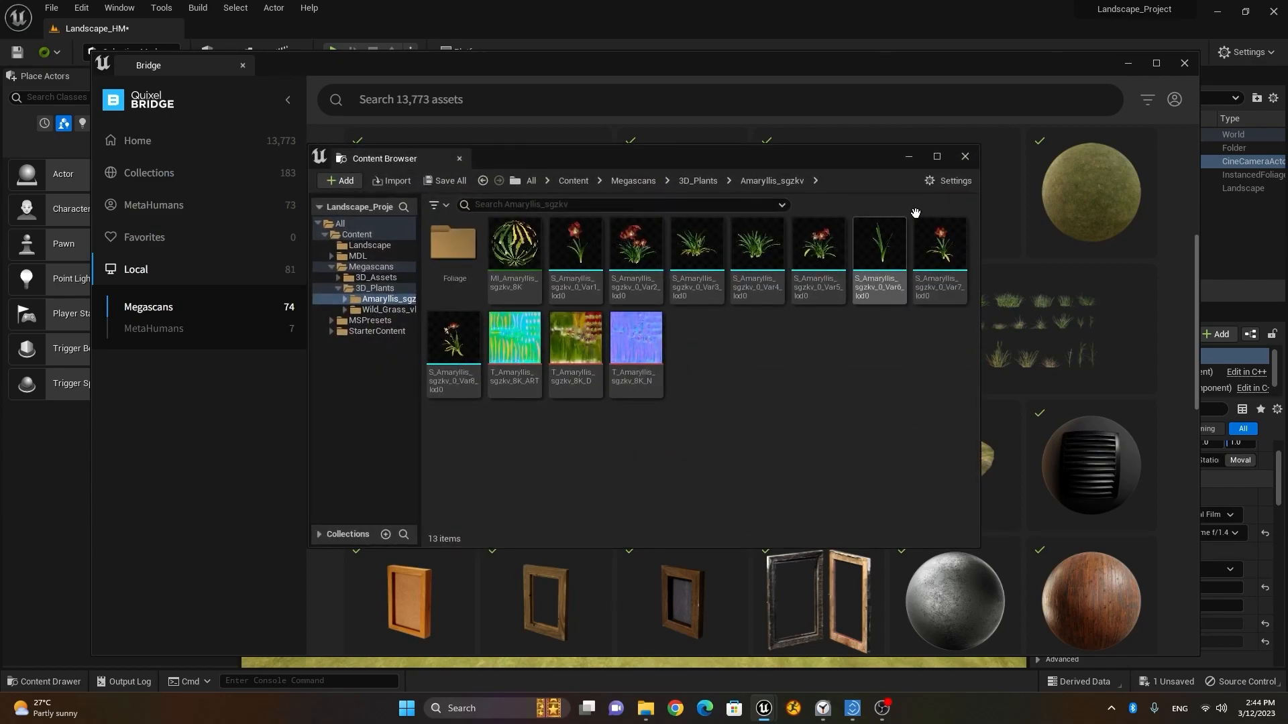
click(964, 158)
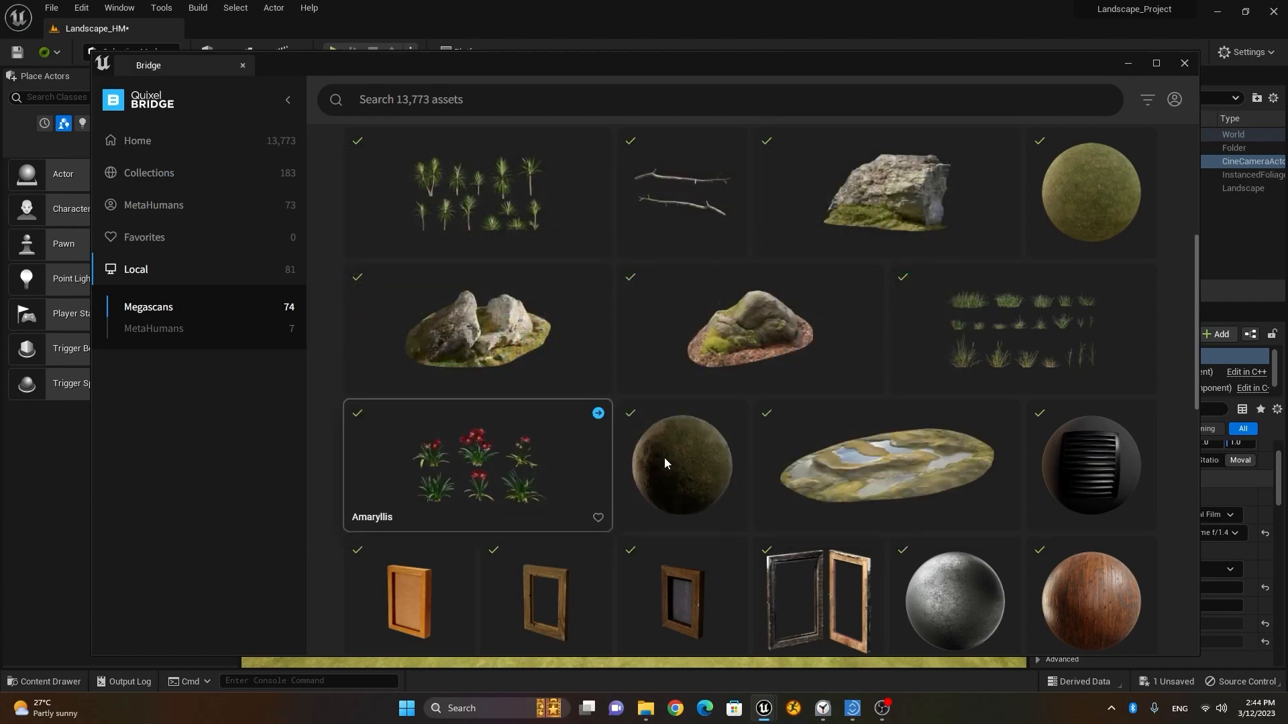
Look through the rest of the local Megascans assets for more scene elements, then close Bridge.
scroll(726, 440, down, 4)
scroll(725, 441, down, 2)
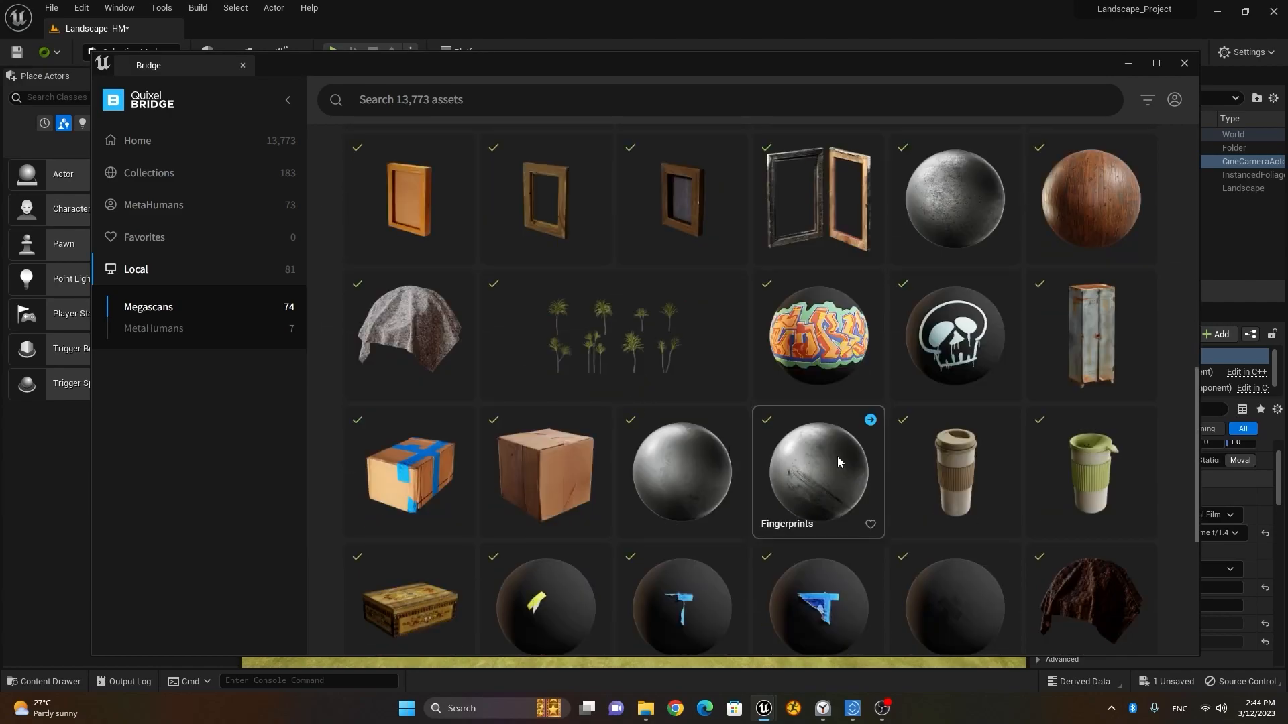
scroll(837, 456, down, 2)
scroll(837, 456, down, 10)
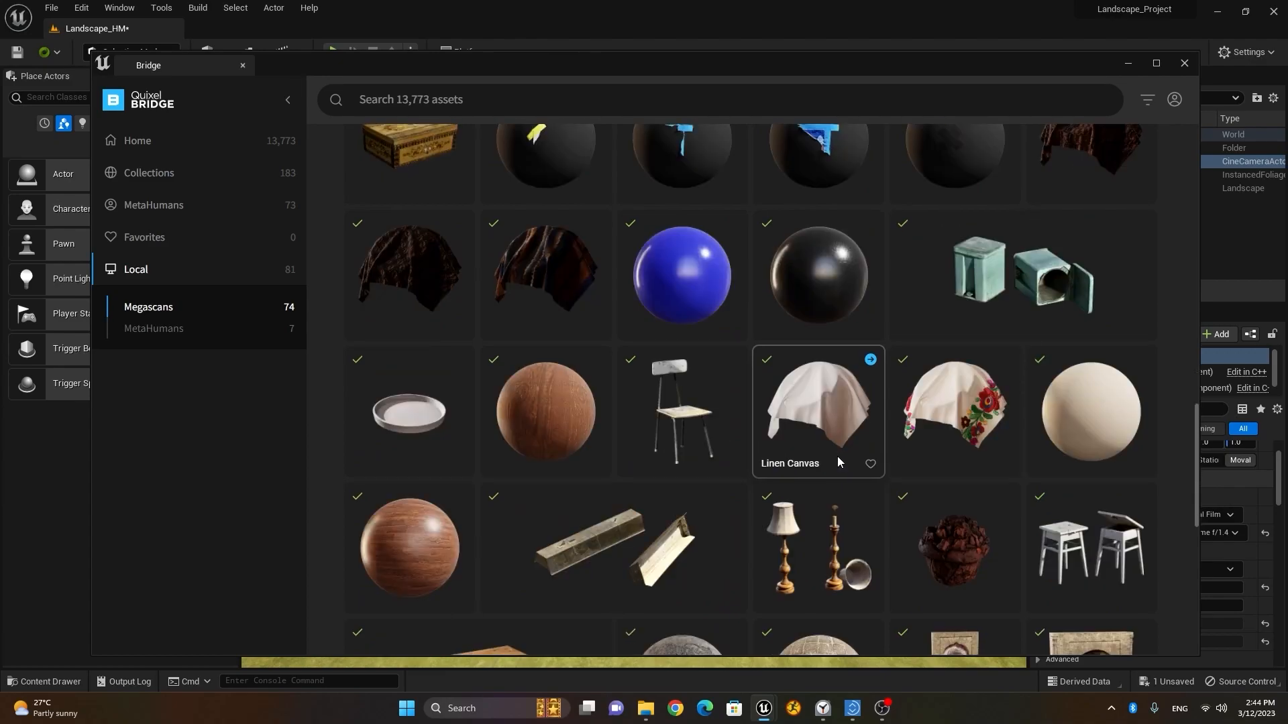
scroll(839, 456, down, 2)
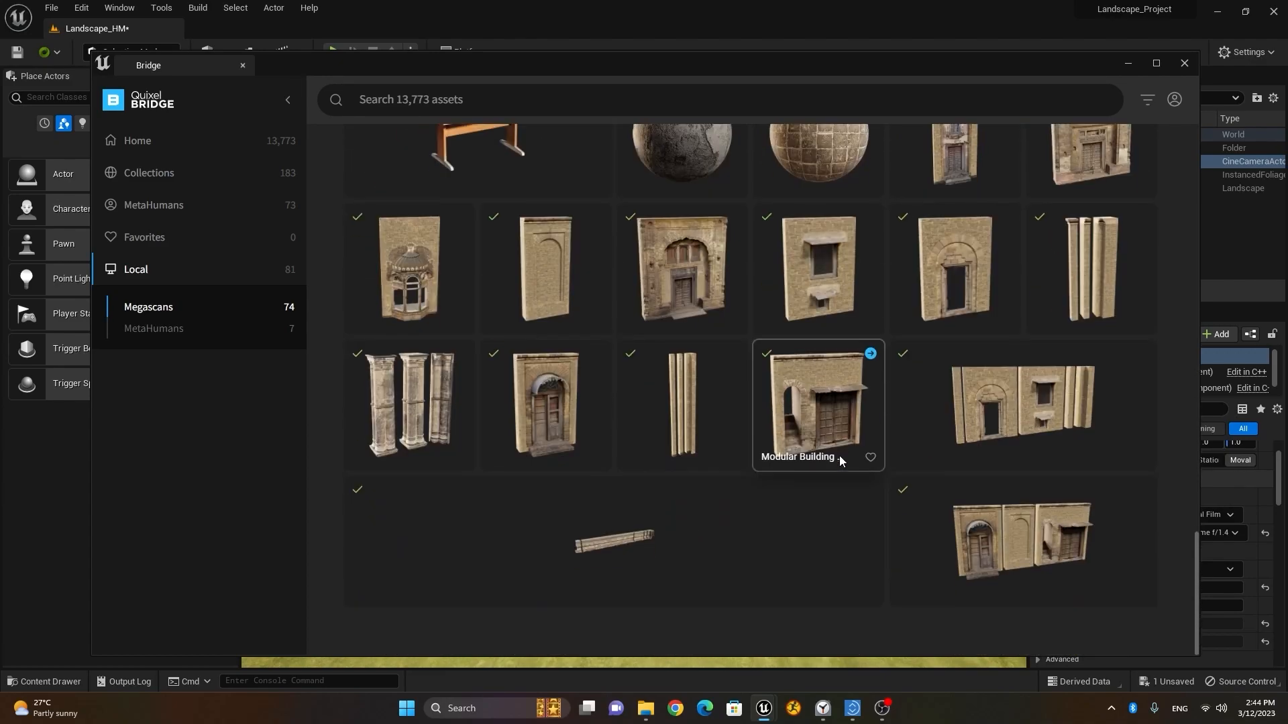
scroll(916, 388, up, 15)
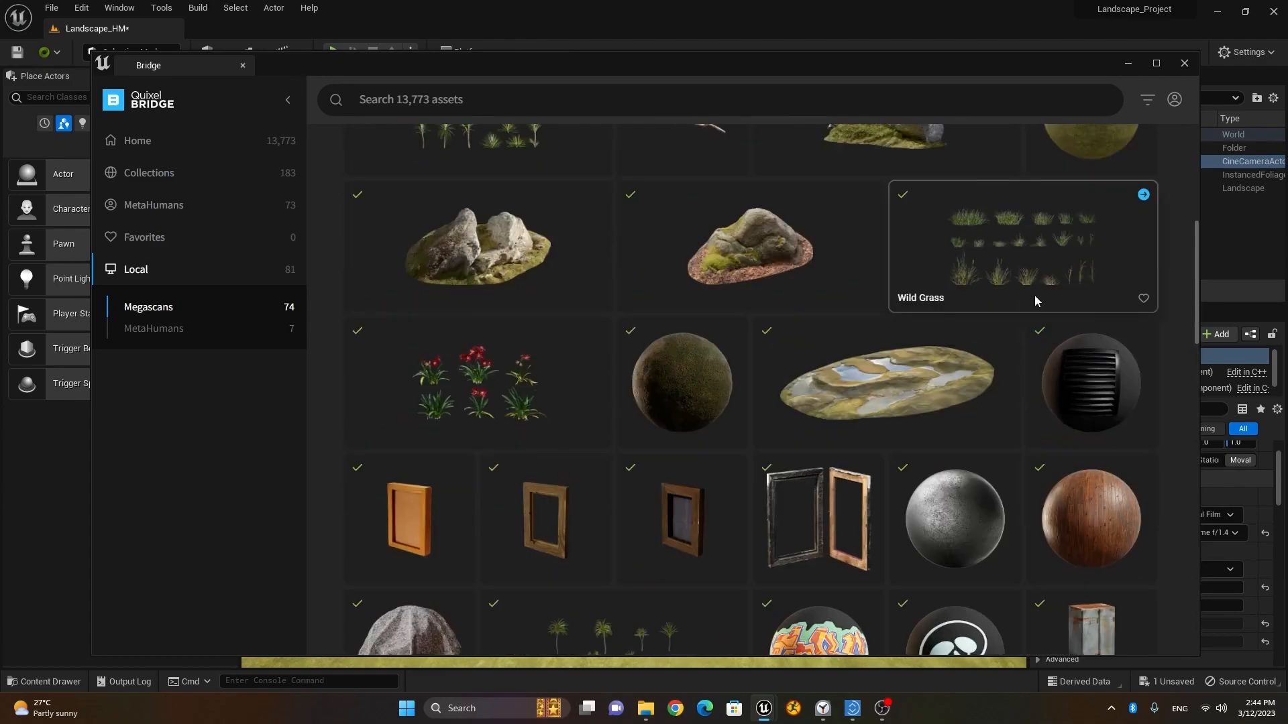
scroll(1034, 296, up, 1)
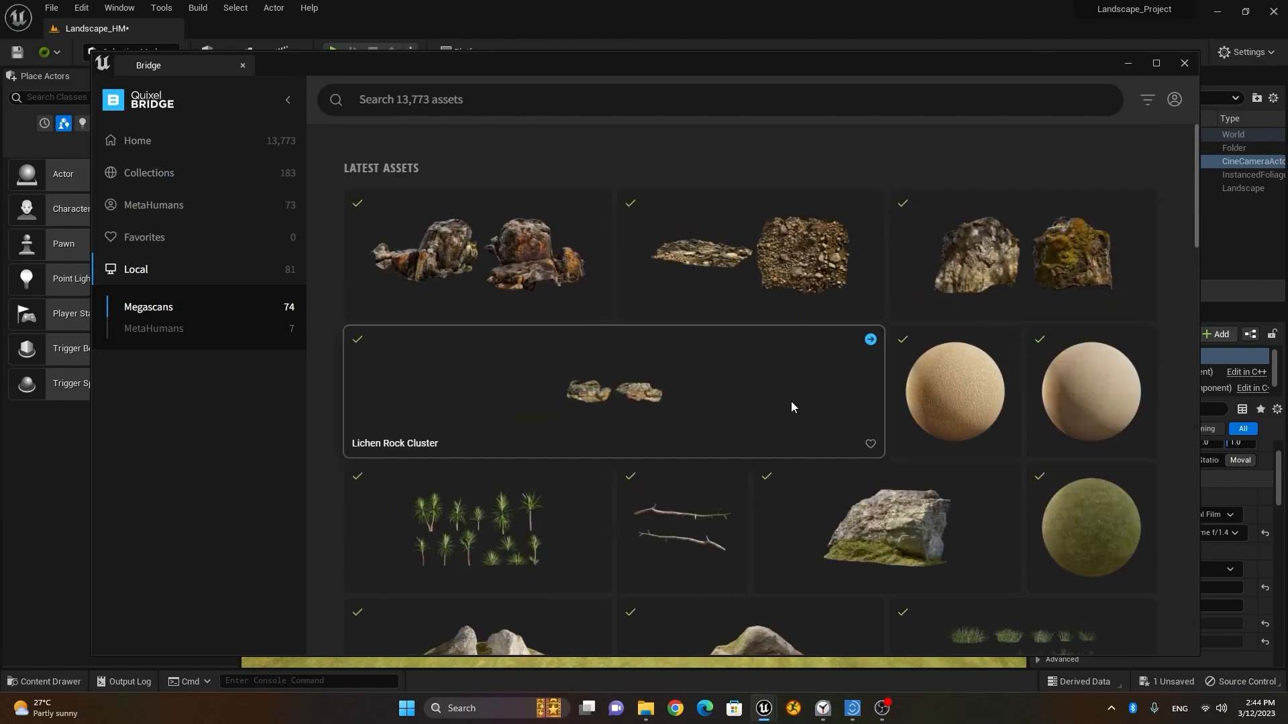
click(1184, 65)
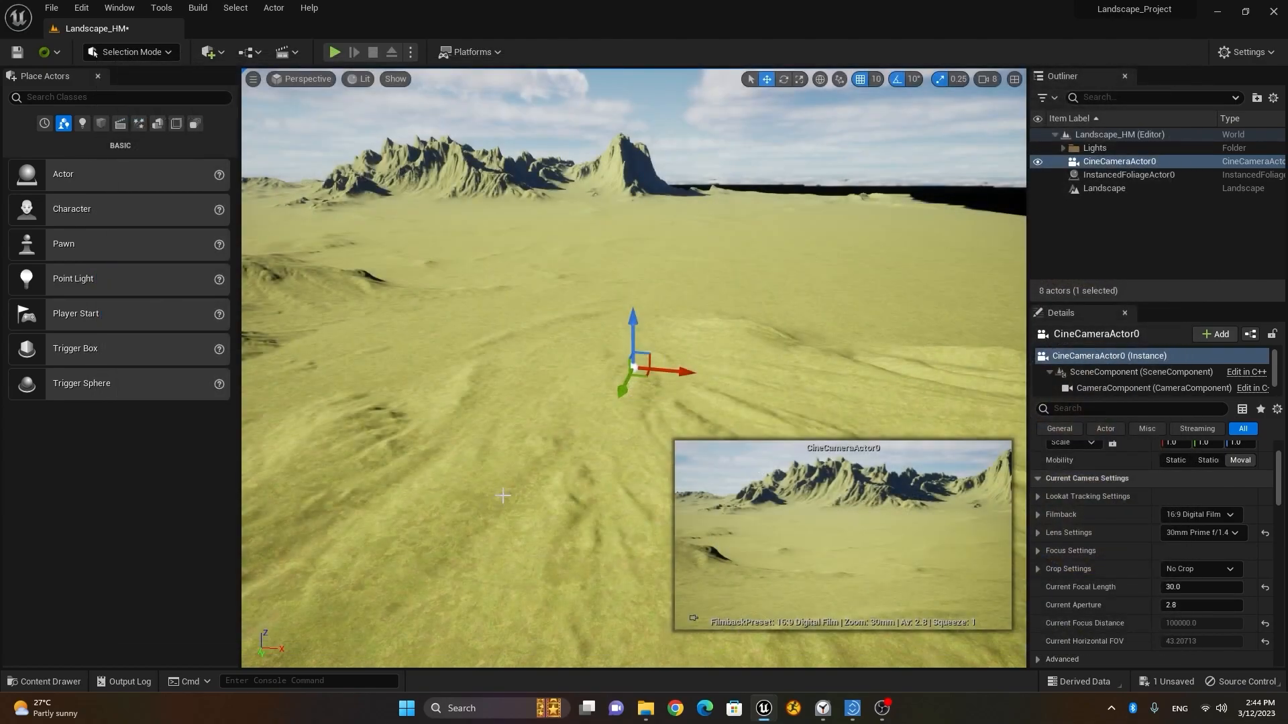
Show the project's Megascans folder contents filtered to static meshes only.
click(52, 683)
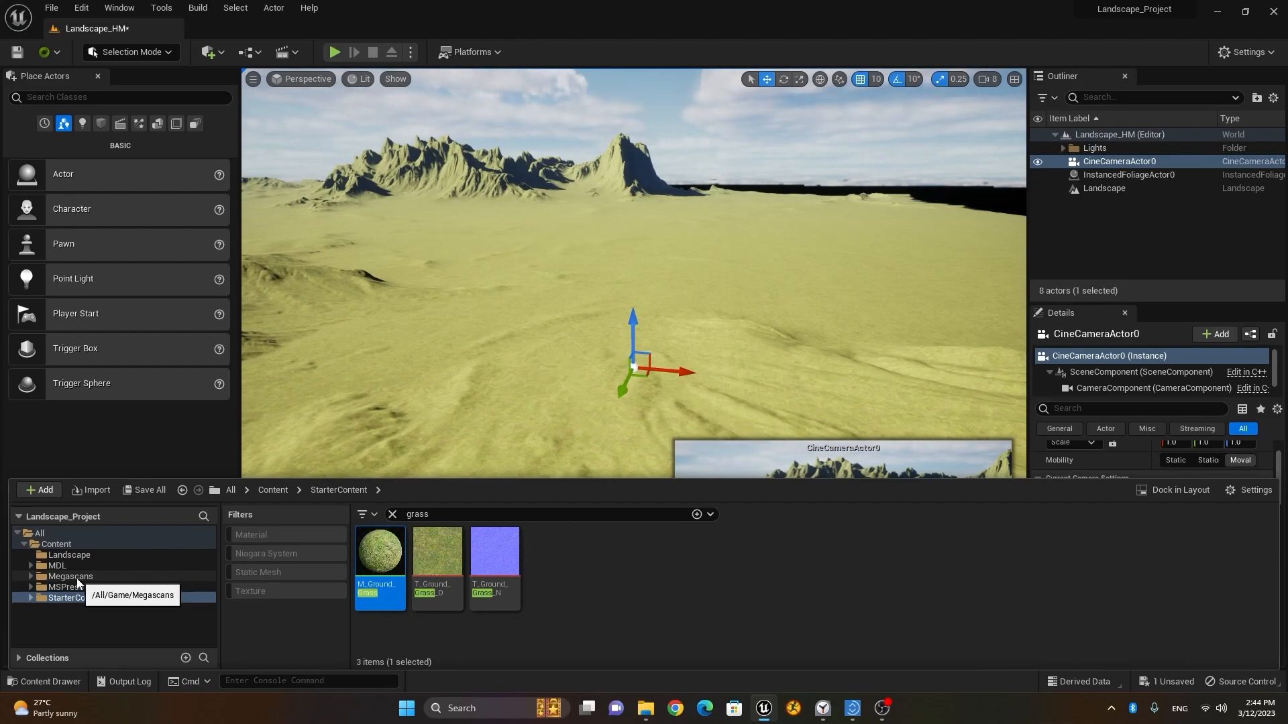
click(70, 578)
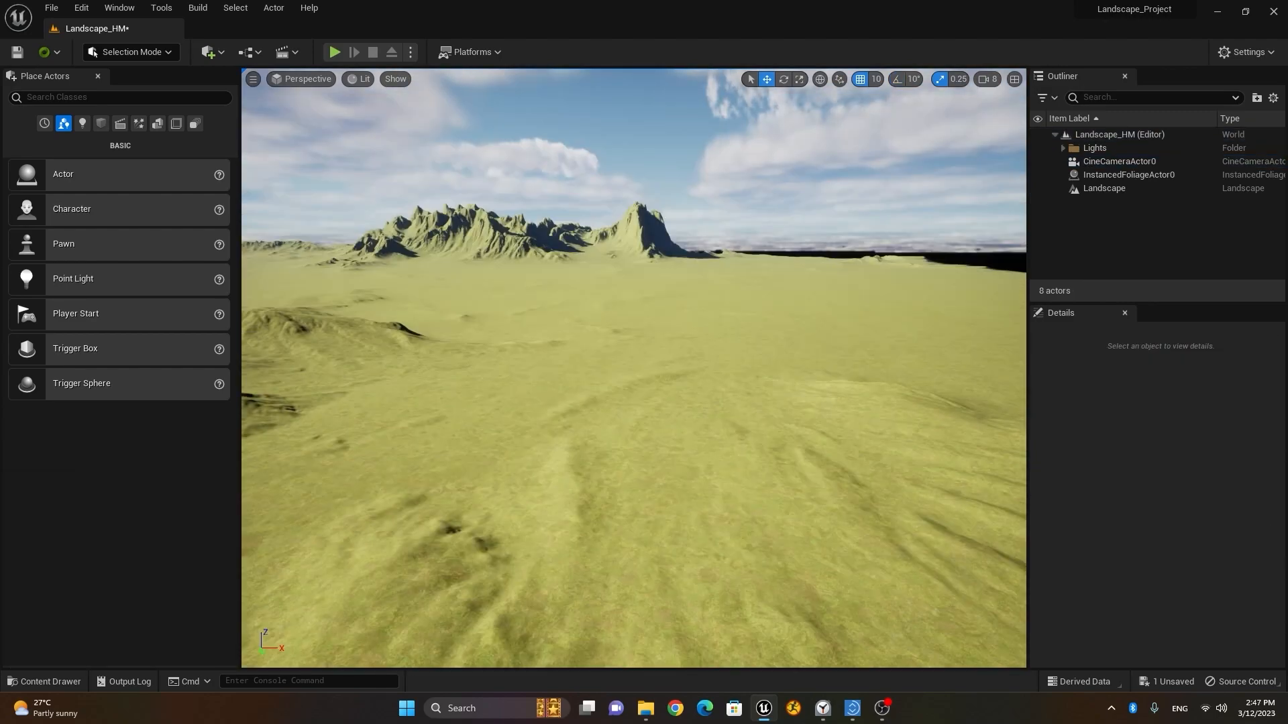
key(ctrl+space)
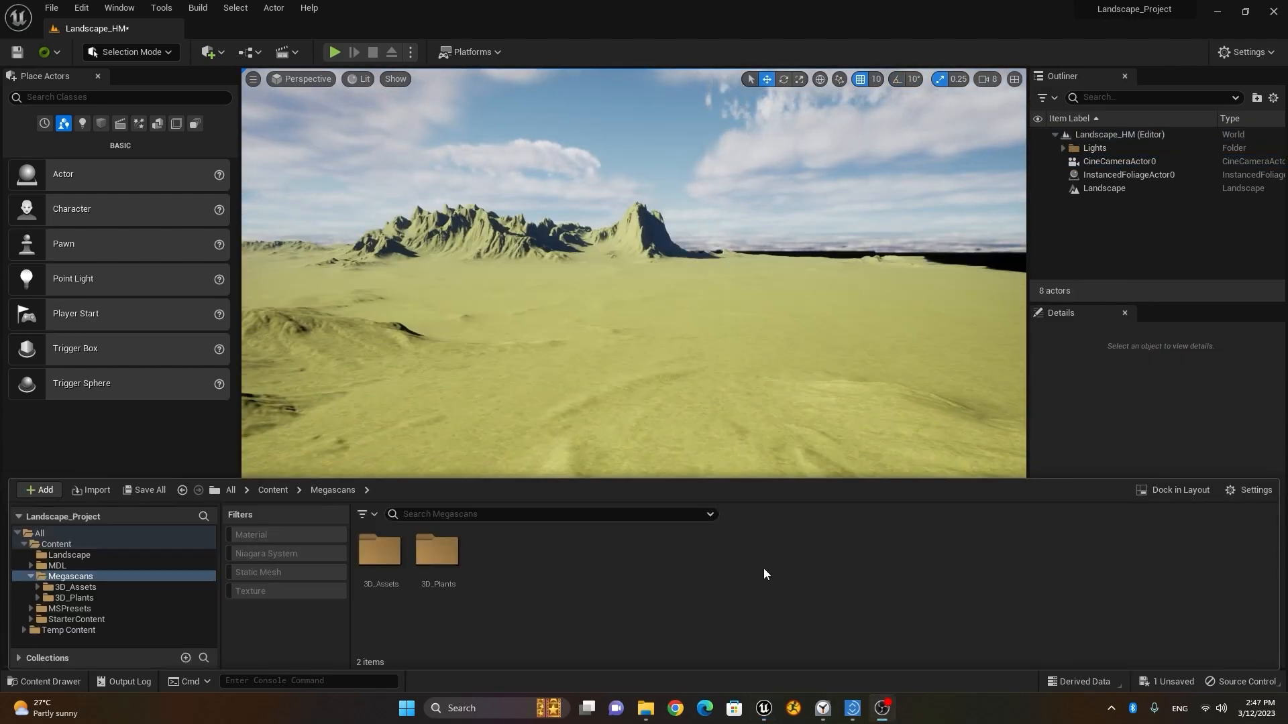
click(78, 576)
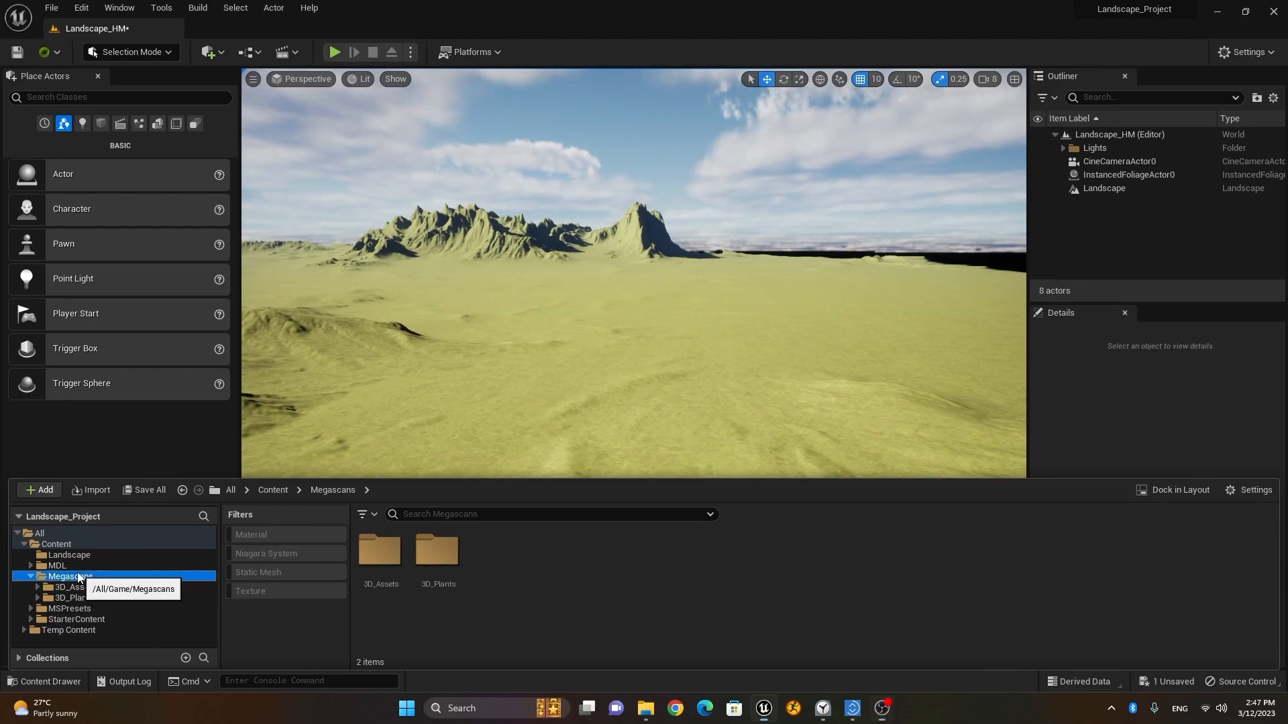
click(271, 574)
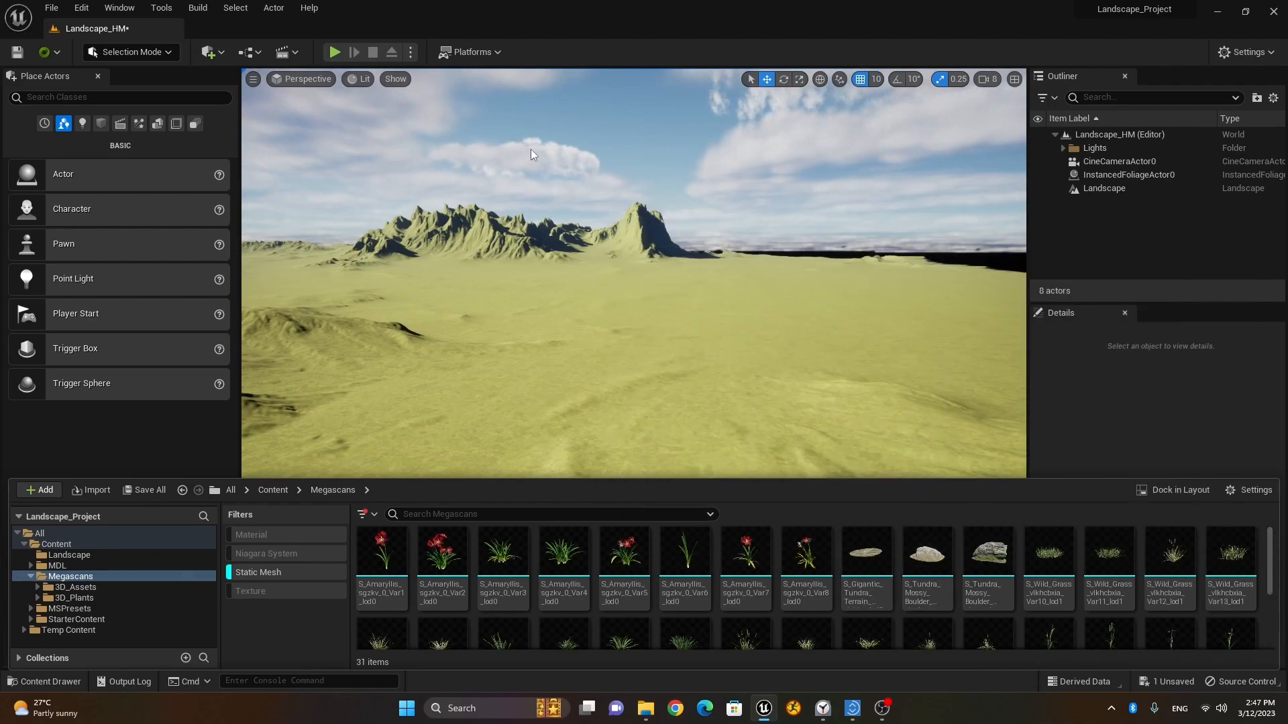
Switch the viewport to the cinematic viewport and look through CineCameraActor0.
click(254, 79)
click(344, 224)
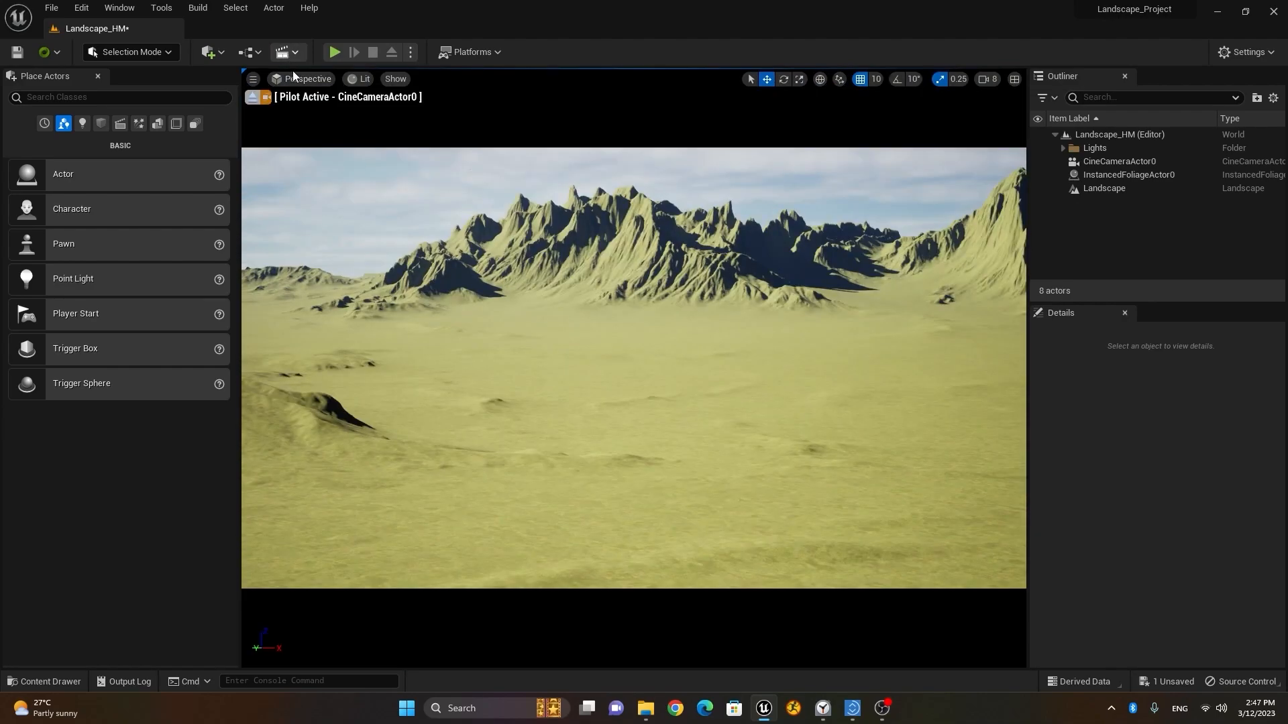
click(298, 78)
click(341, 275)
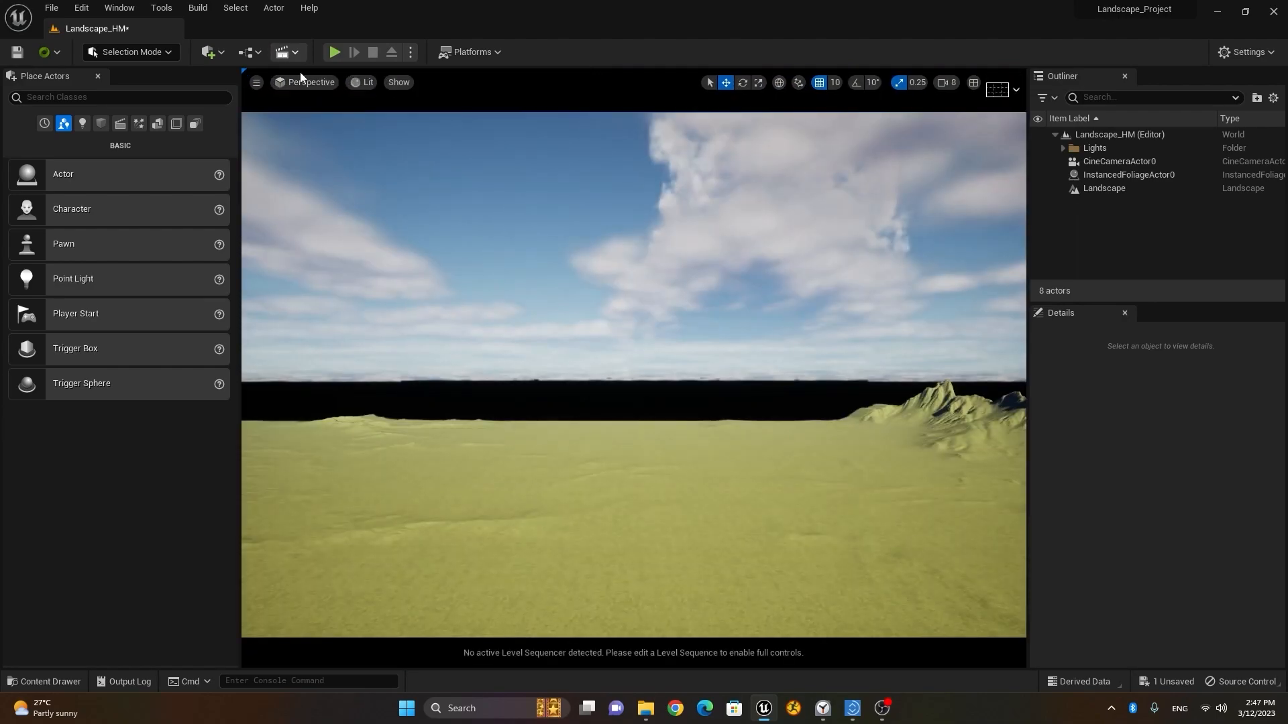
click(306, 82)
click(341, 232)
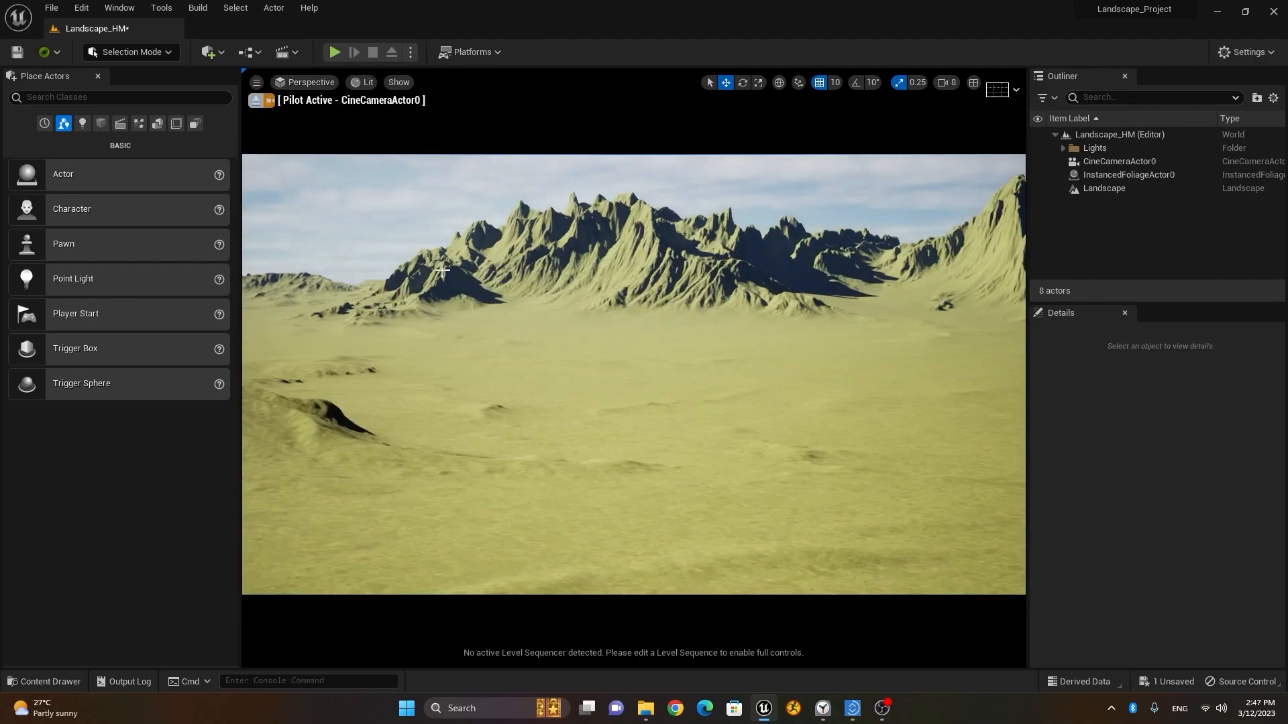
Place the S_Tundra_Mossy_Boulder_vivveardw_lod3_Var1 mesh on the landscape within the camera shot and focus the view on it.
click(58, 684)
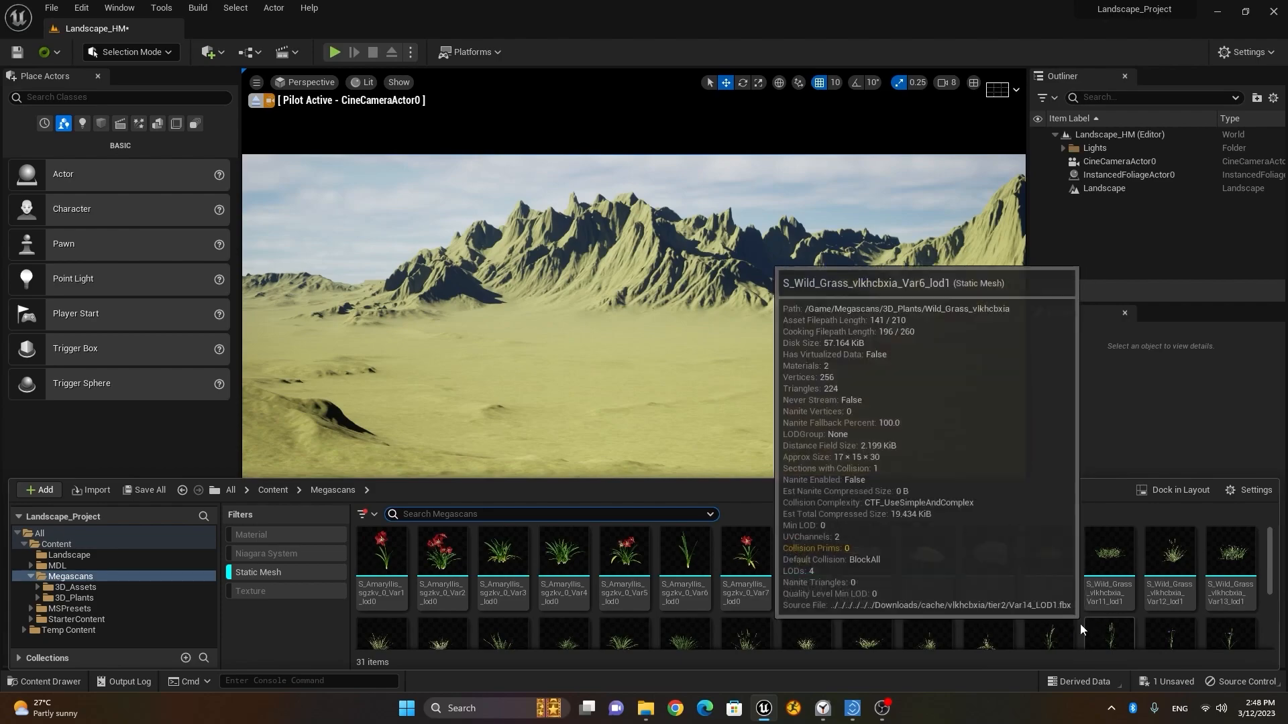
click(1006, 576)
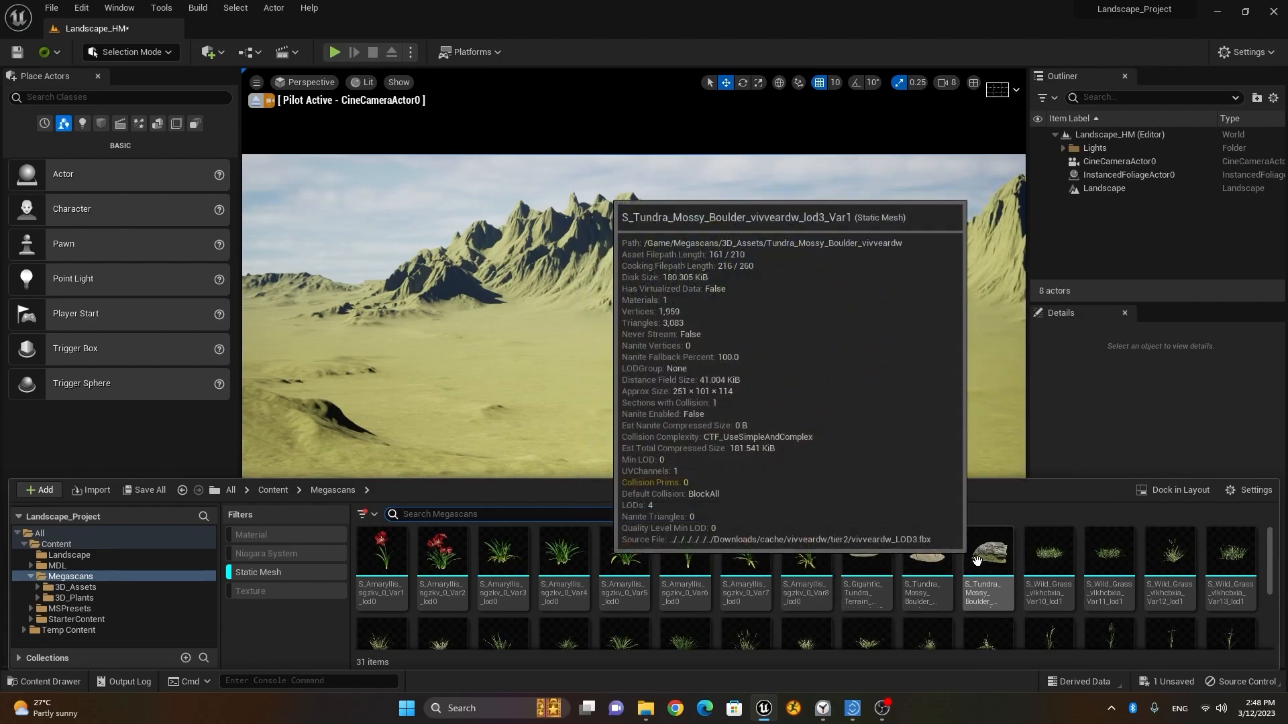
drag(871, 500, 529, 425)
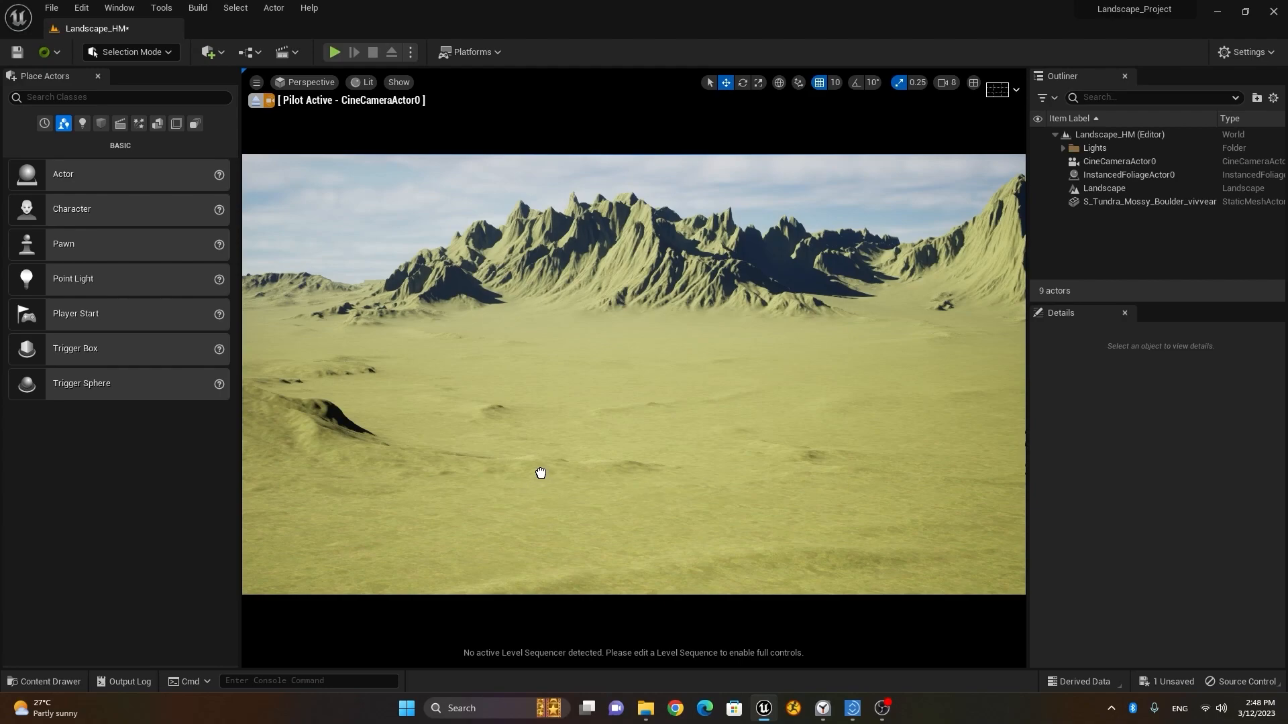
click(540, 438)
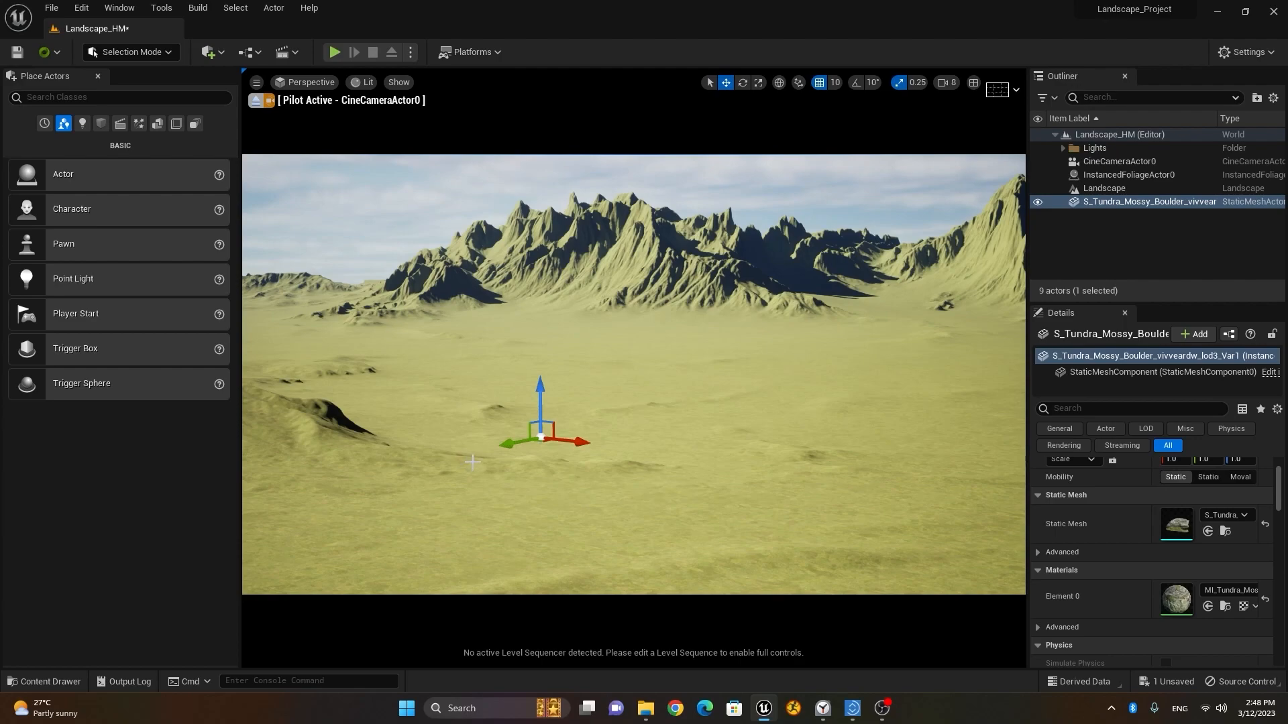
key(f)
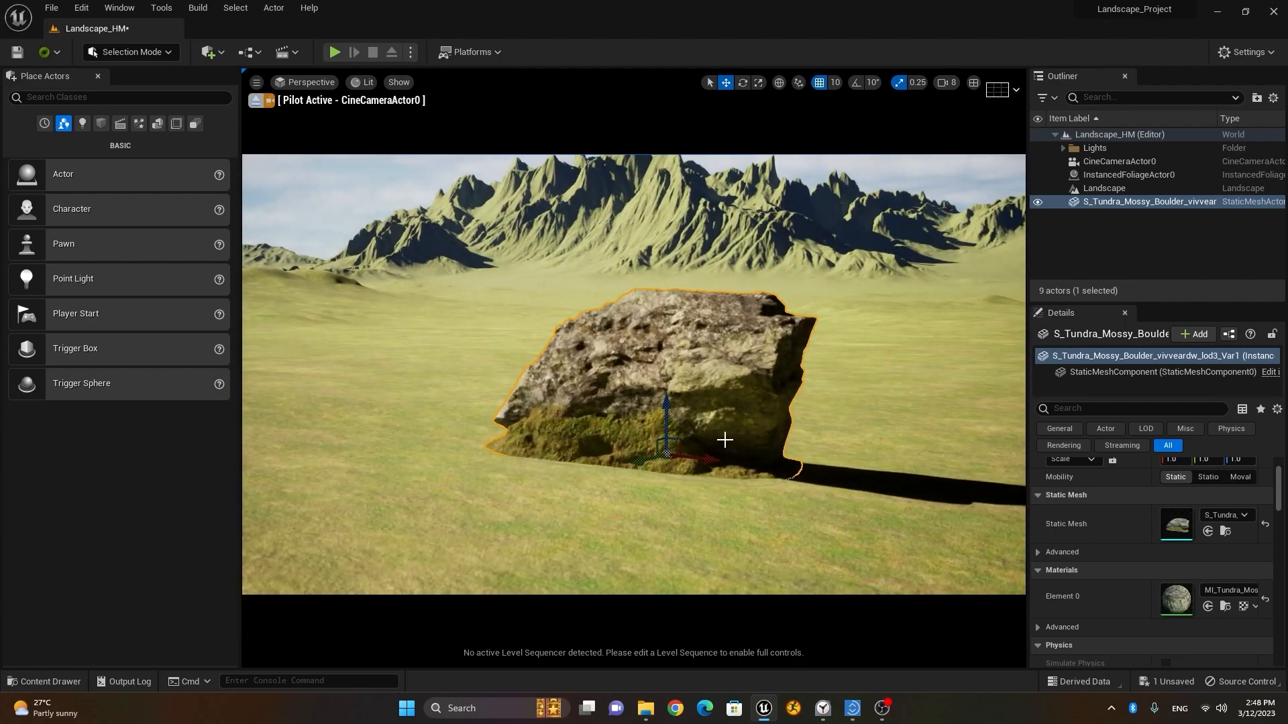
key(s)
right_drag(822, 413, 829, 412)
key(w)
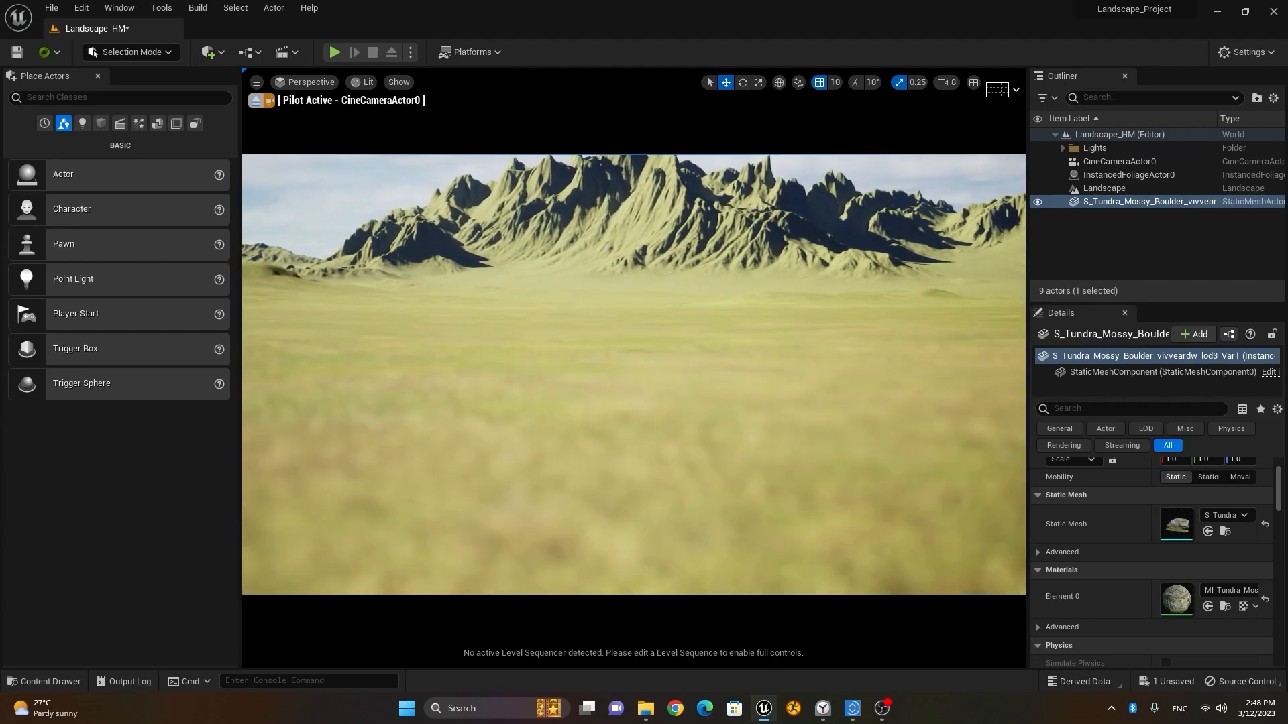
key(ctrl+z)
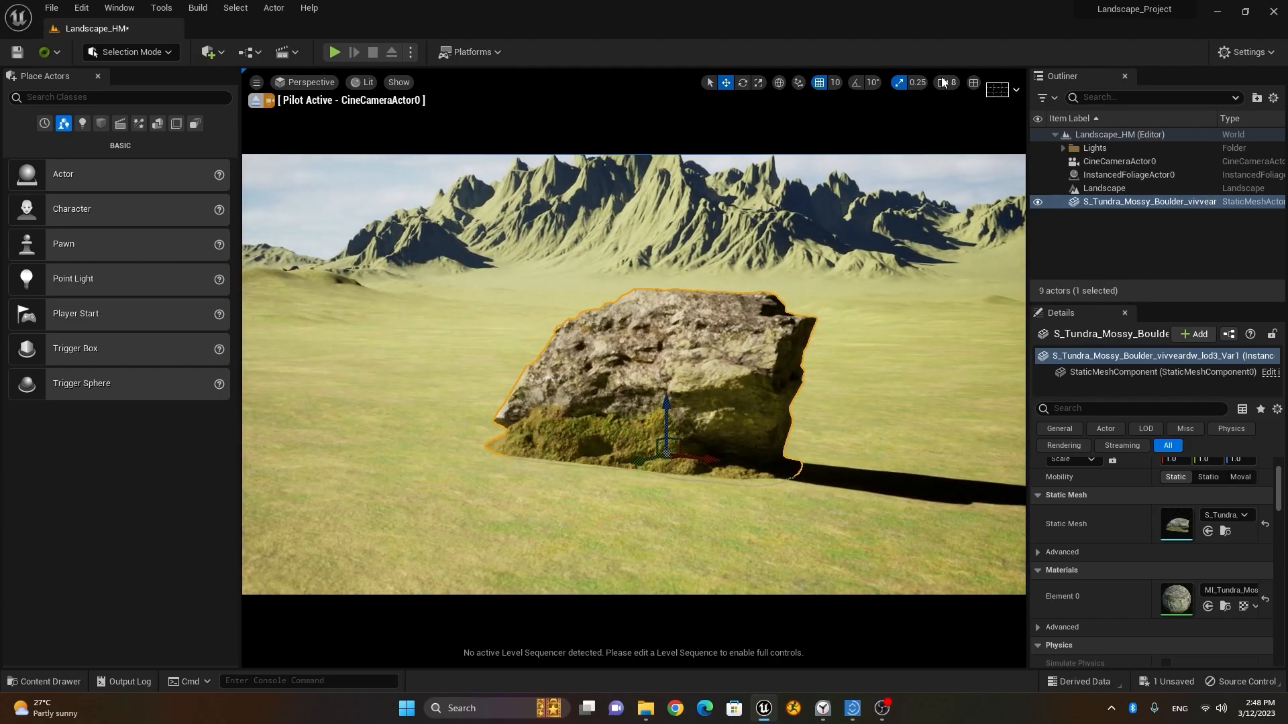
Set the viewport camera speed to 4 and reframe the piloted cine camera with the boulder on the left against the mountains.
click(945, 82)
drag(1031, 115, 992, 119)
alt+drag(853, 419, 805, 402)
middle_drag(846, 414, 979, 413)
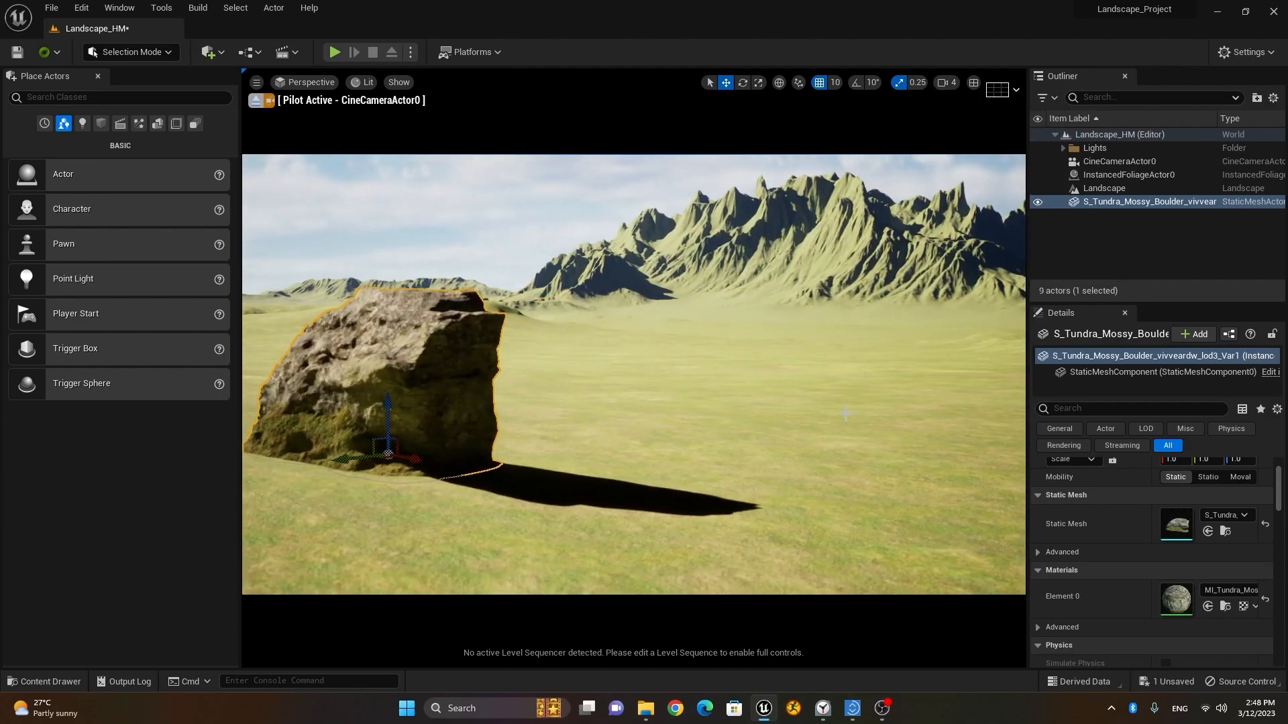
scroll(845, 413, down, 4)
Move the boulder farther back in the shot, stop piloting the cine camera, and adjust the boulder's position from a free view.
mouse_move(408, 442)
mouse_down()
mouse_move(462, 442)
mouse_move(426, 442)
mouse_up()
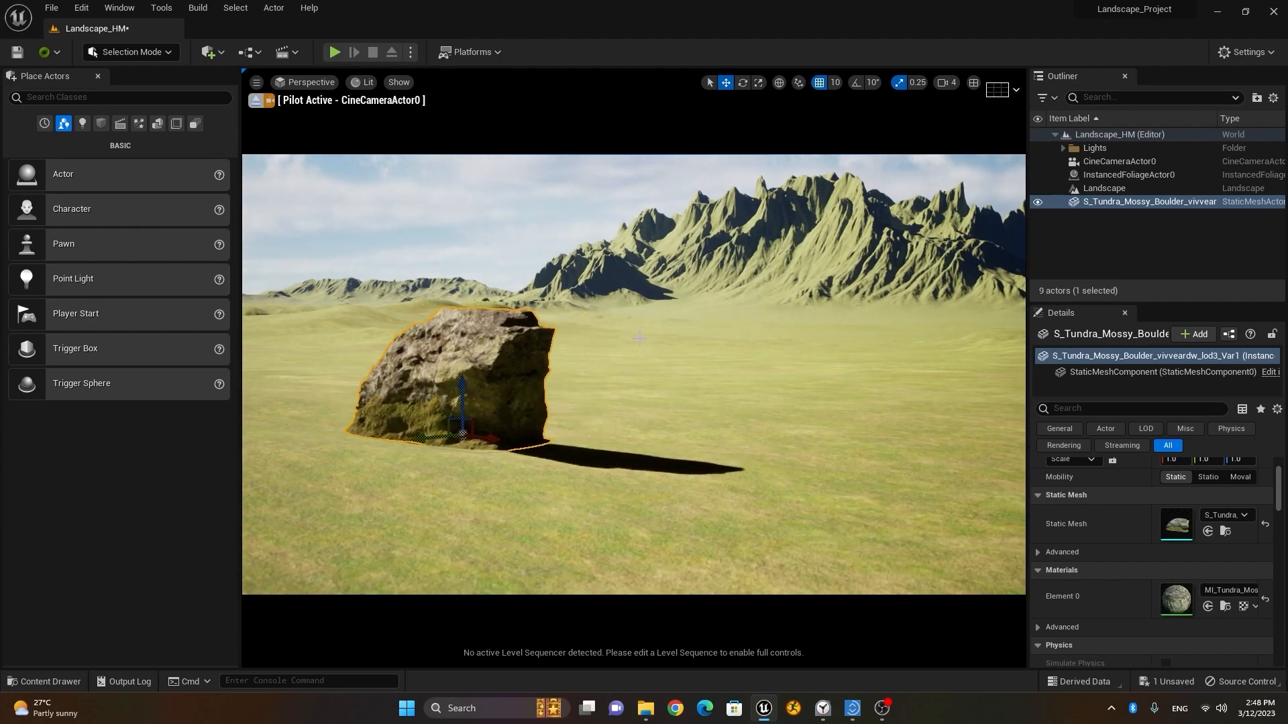
click(257, 101)
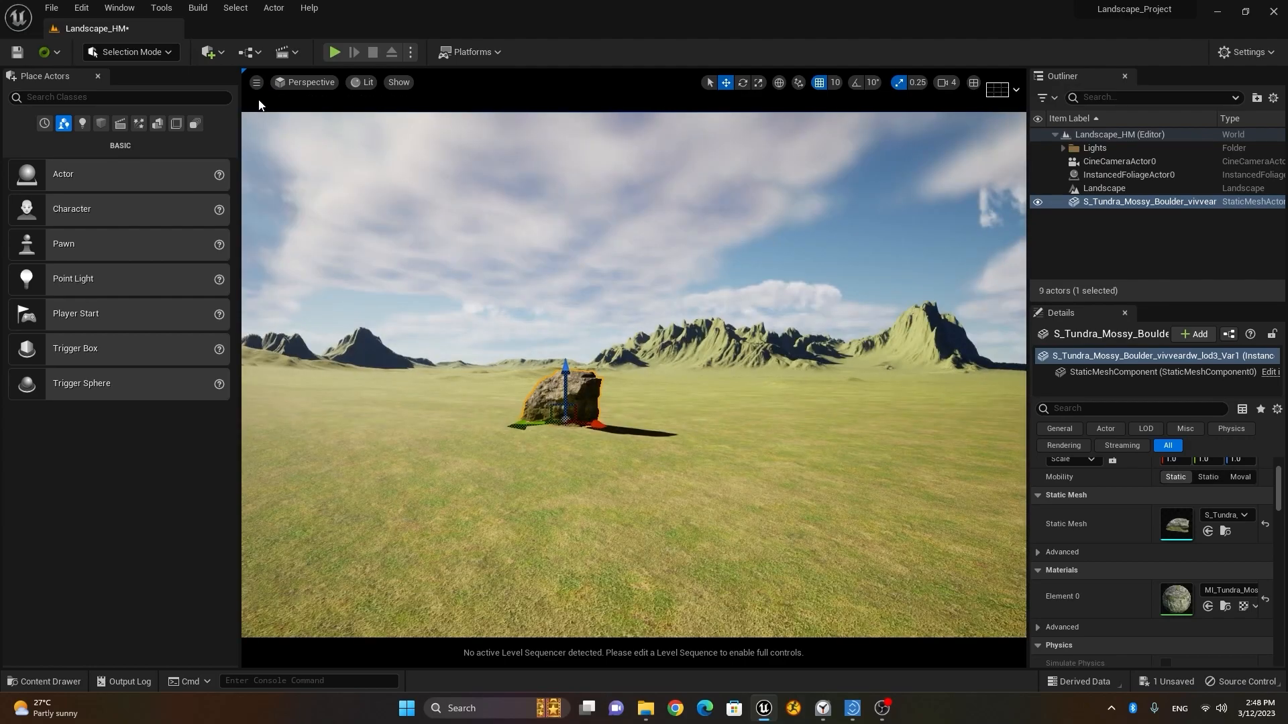
alt+drag(589, 478, 589, 536)
drag(537, 405, 564, 341)
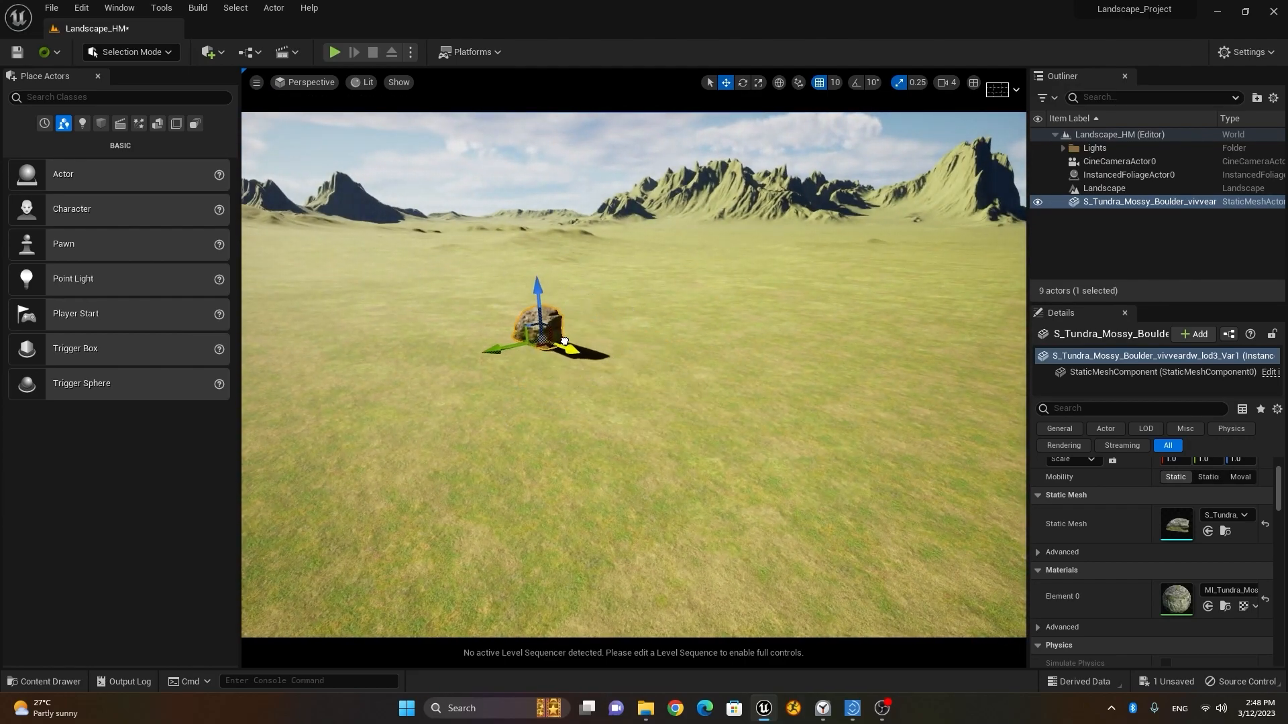
Pin the preview of CineCameraActor0 in the viewport.
click(1141, 163)
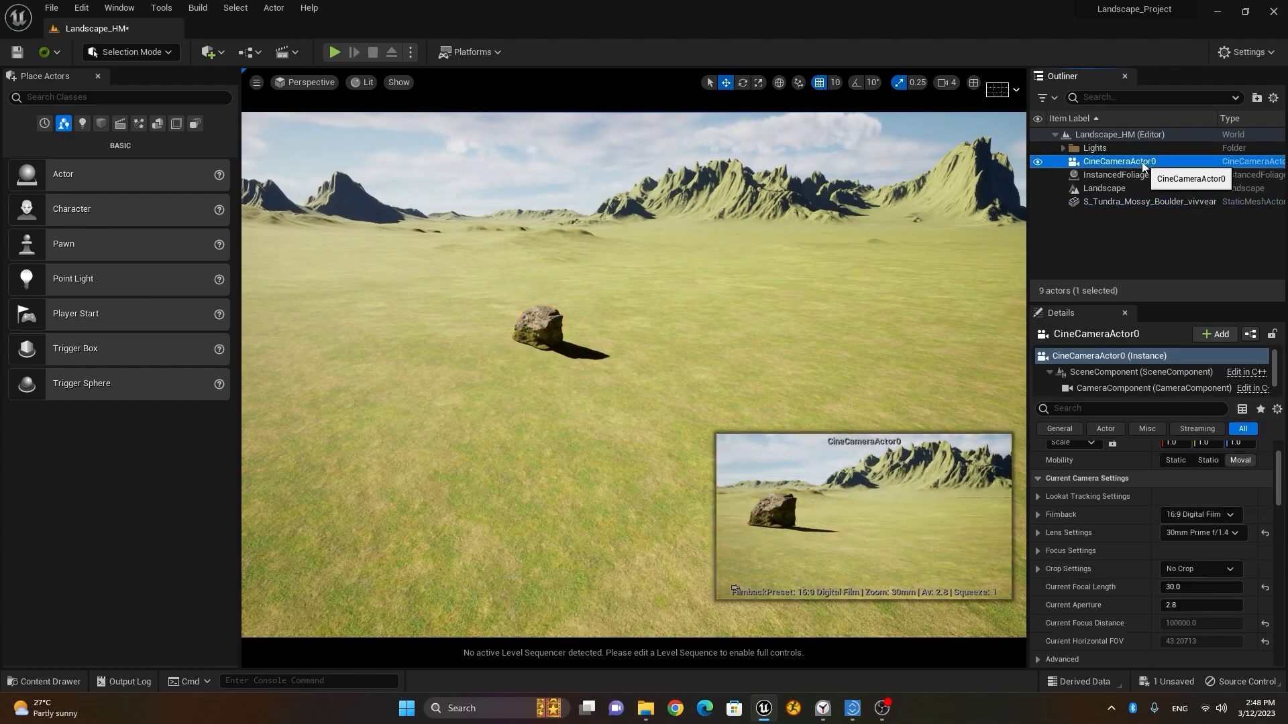
click(735, 588)
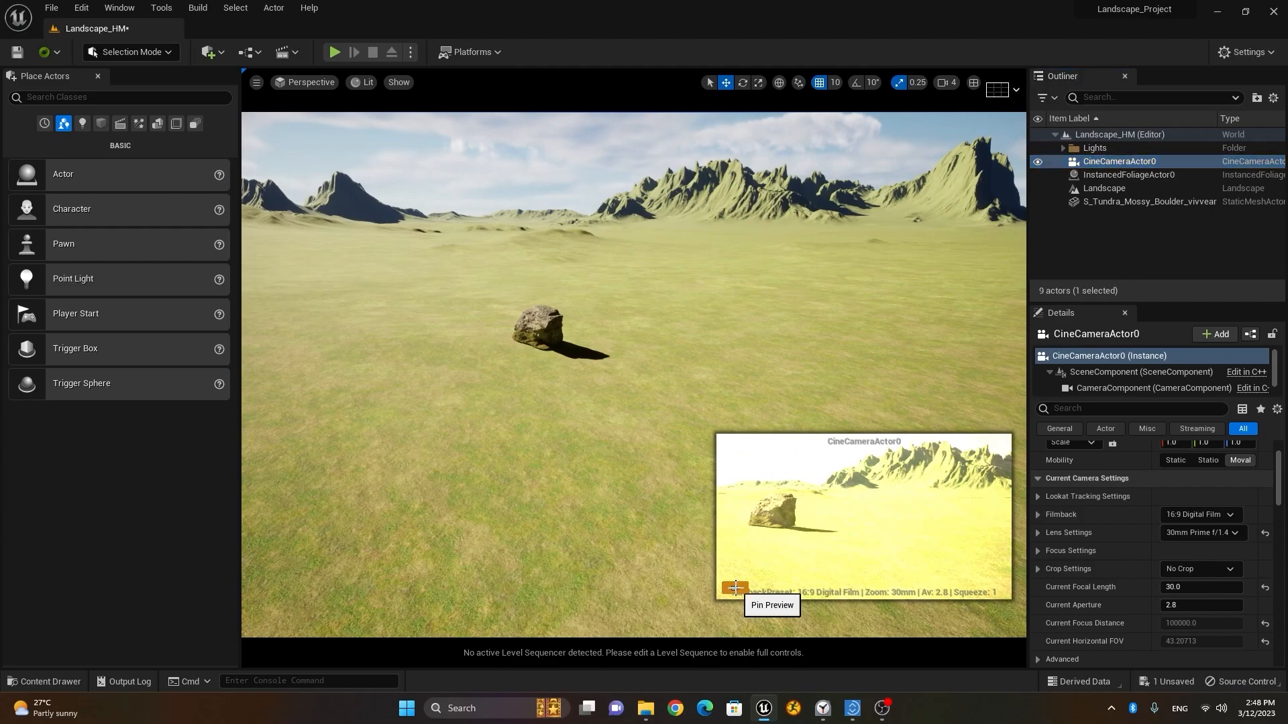
Select the boulder and the cine camera in turn to check the pinned camera preview.
click(536, 331)
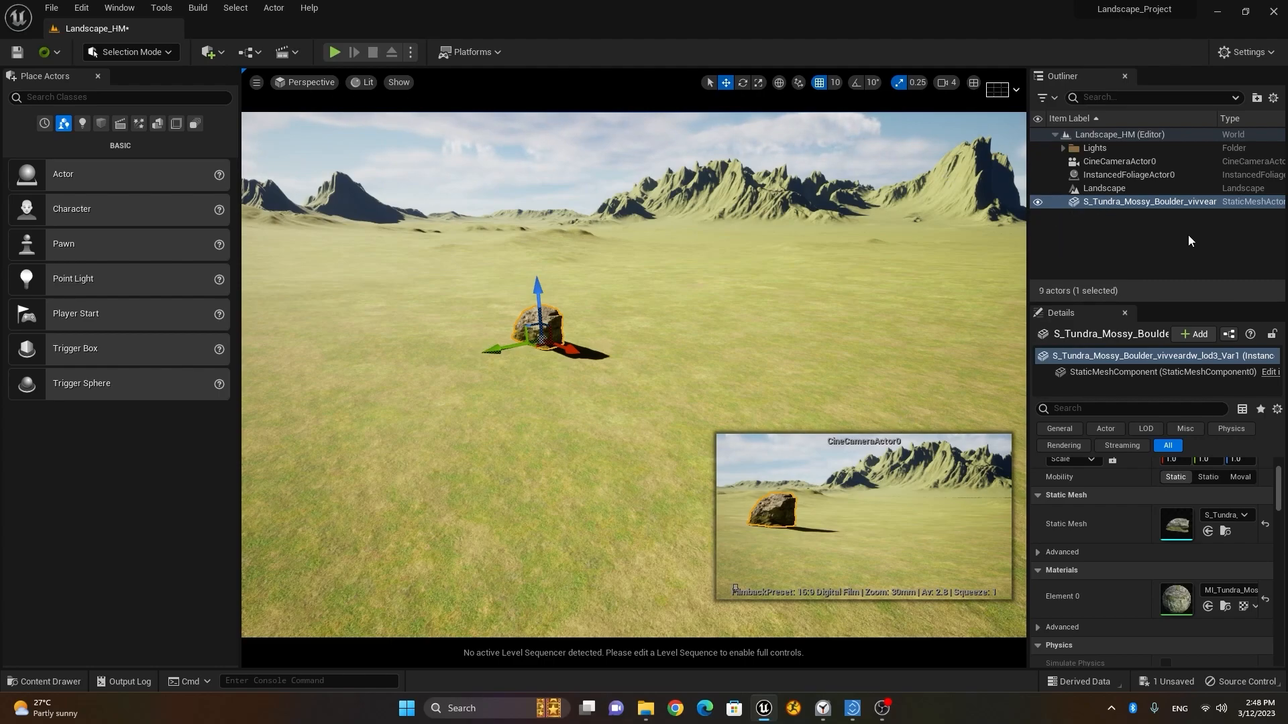
click(1129, 163)
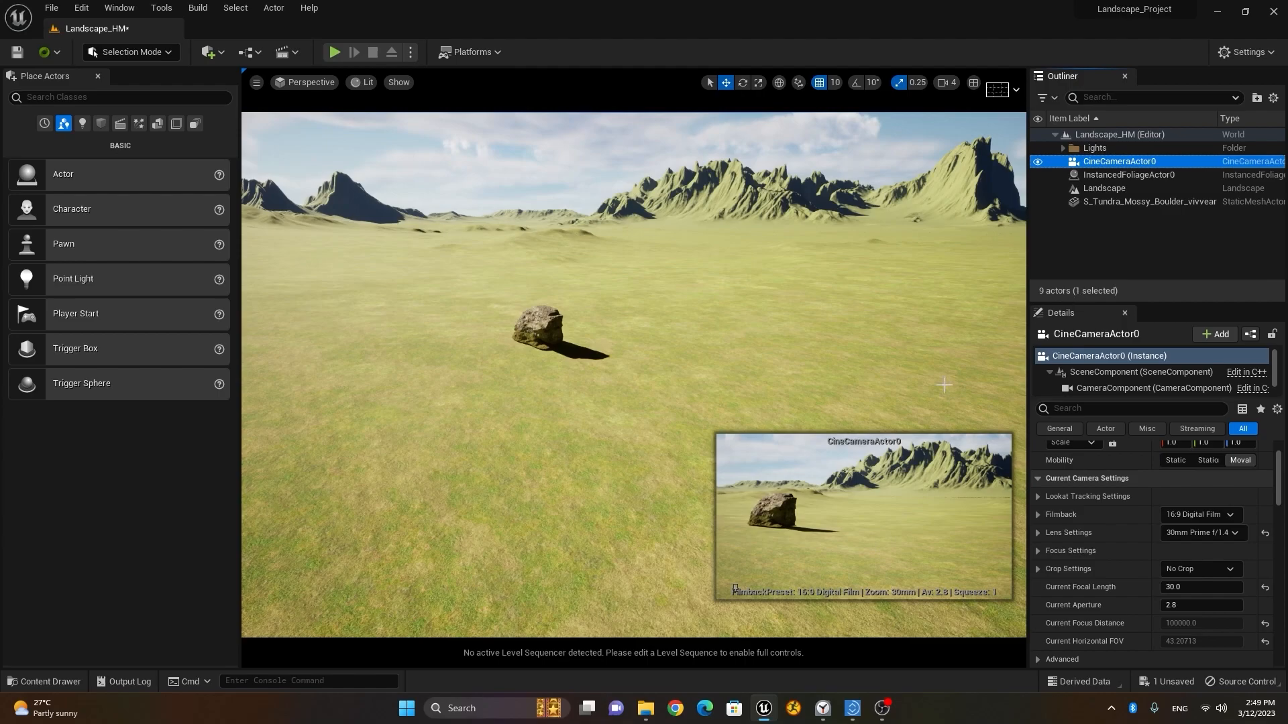
click(1119, 165)
click(1144, 255)
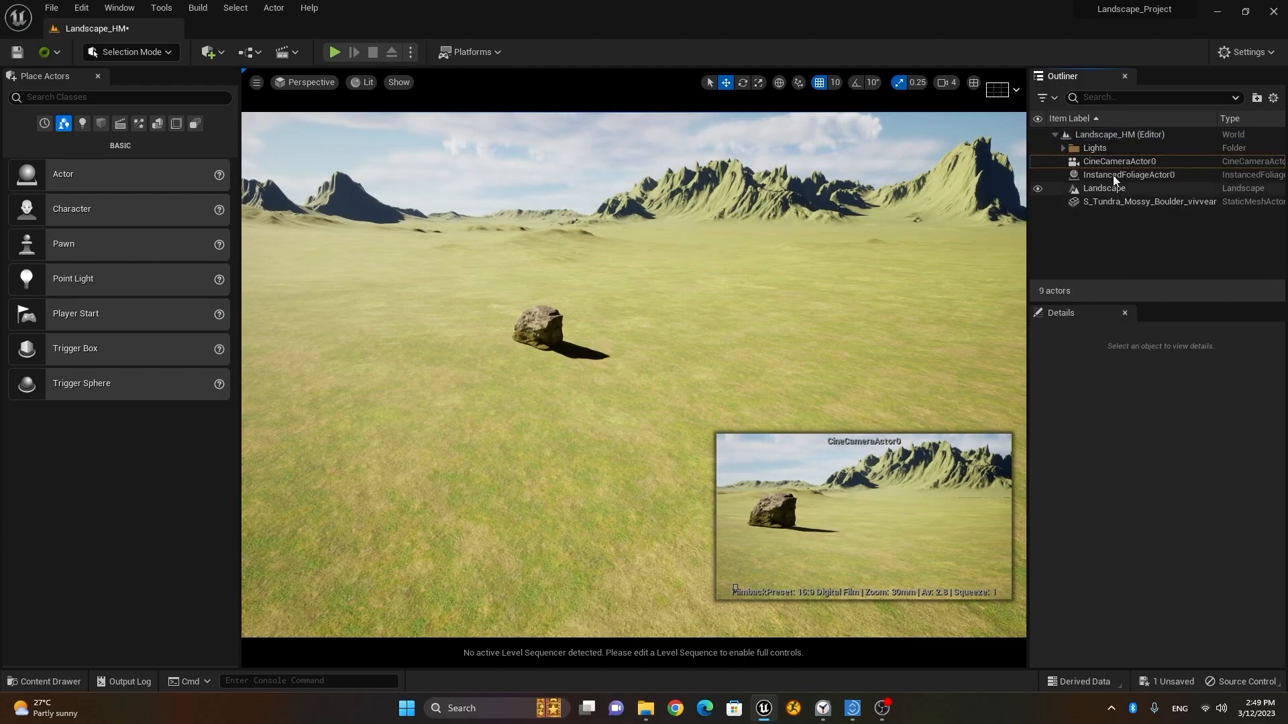
click(1111, 166)
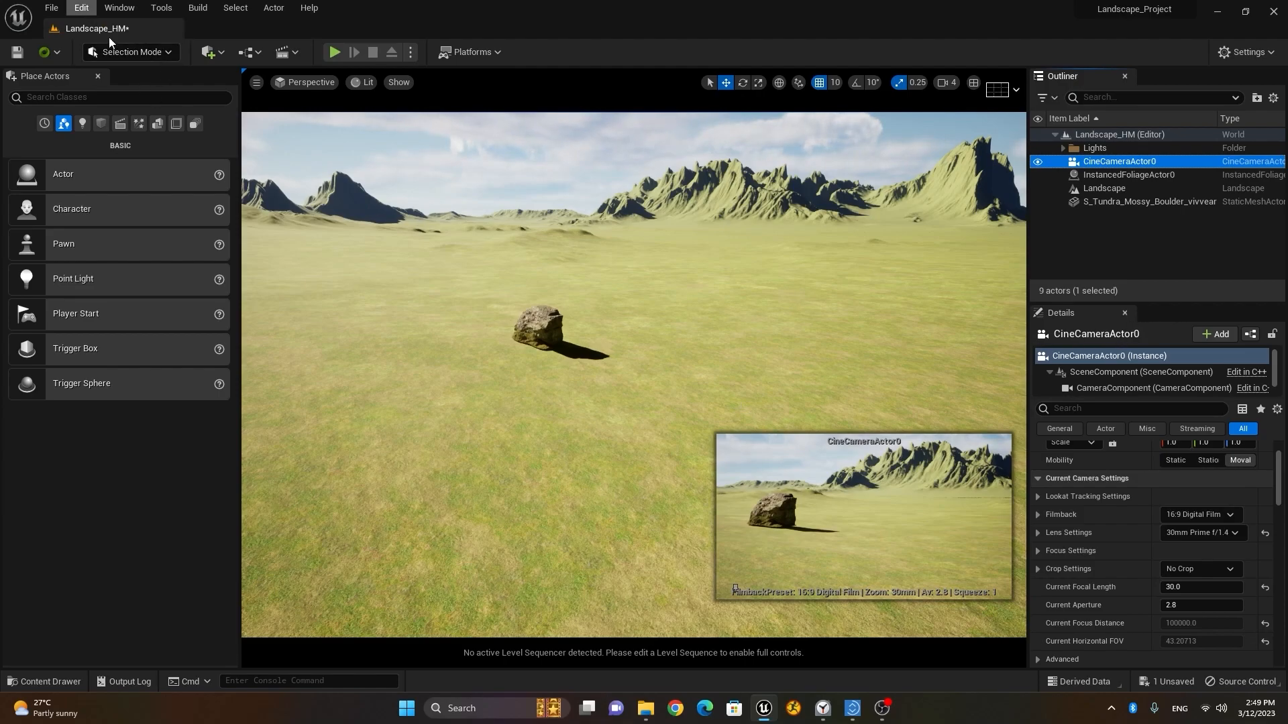
Search the editor preferences for "camera vi", examine the Camera Preview Size setting, and close the preferences.
click(80, 8)
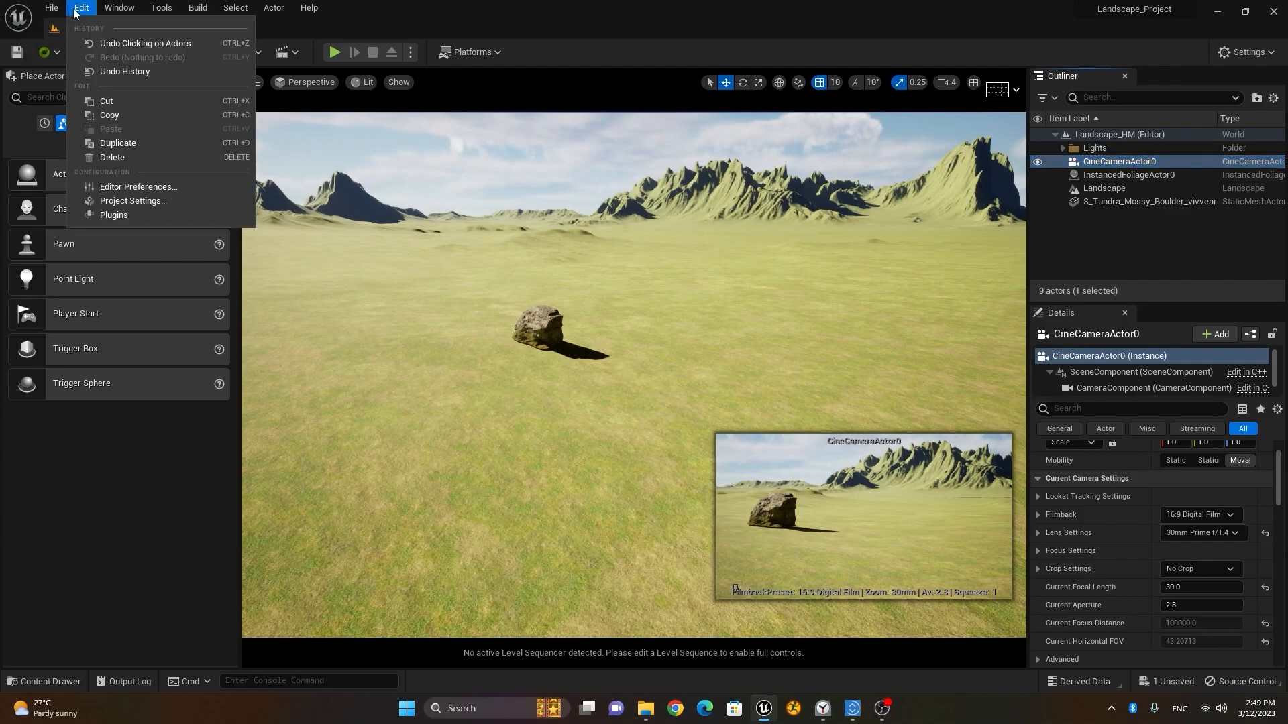
click(167, 189)
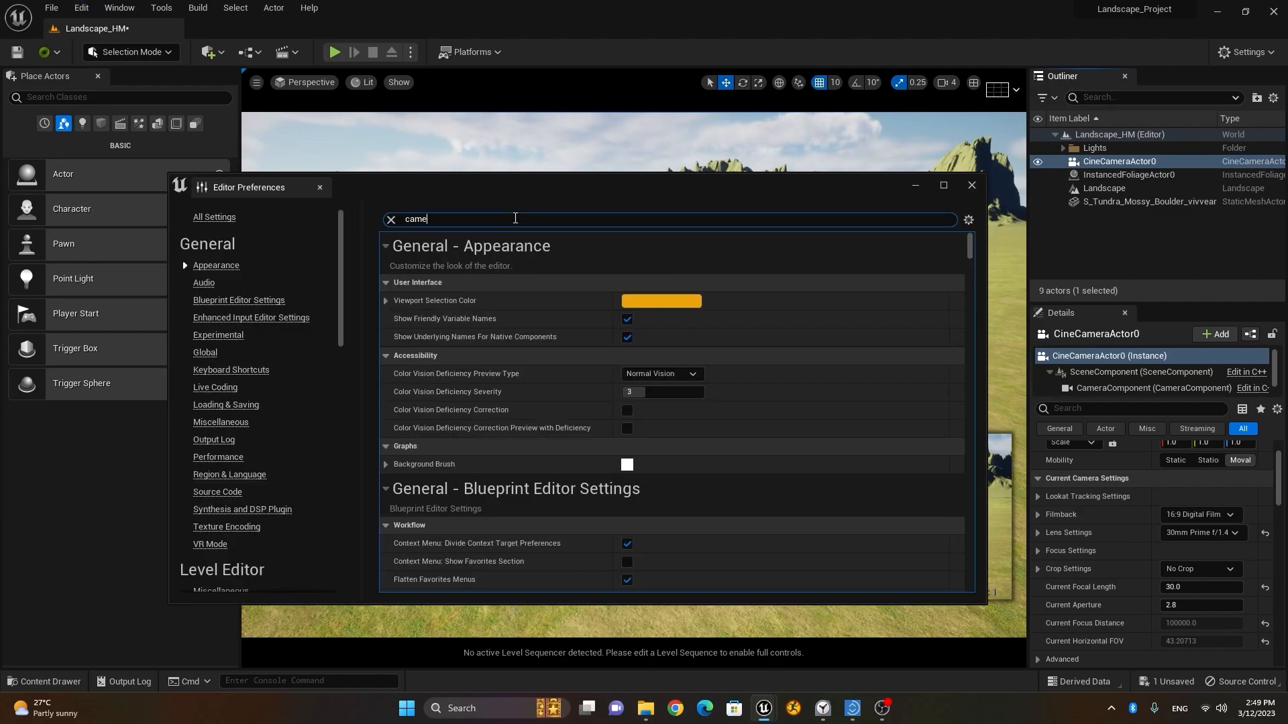
text(ra v)
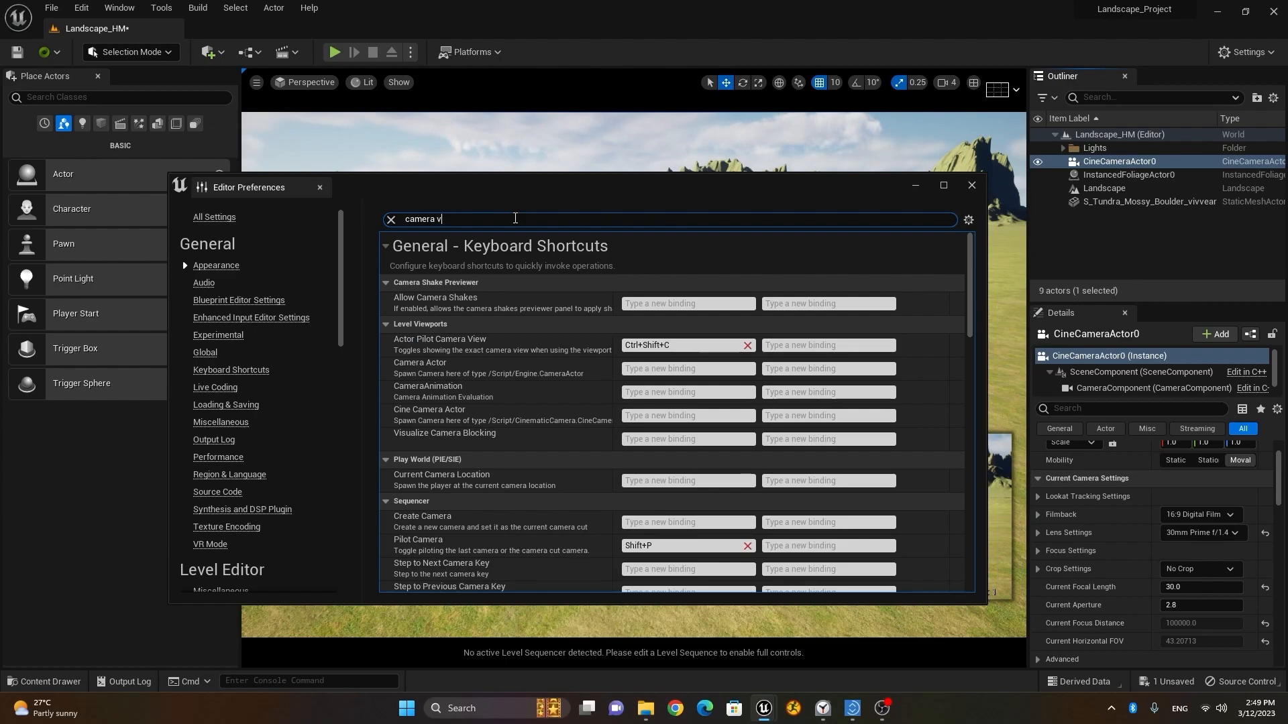
text(i)
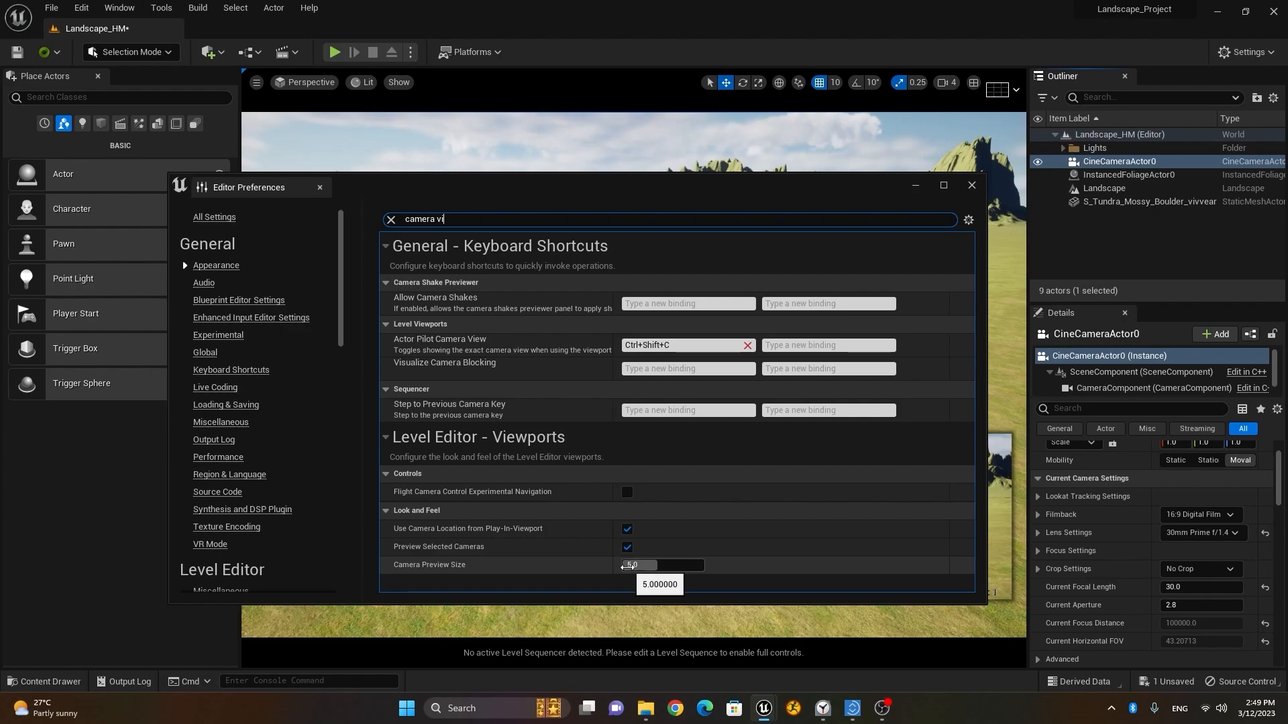
click(971, 185)
Move the mossy boulder forward and across to the right edge of the cine camera shot.
click(544, 348)
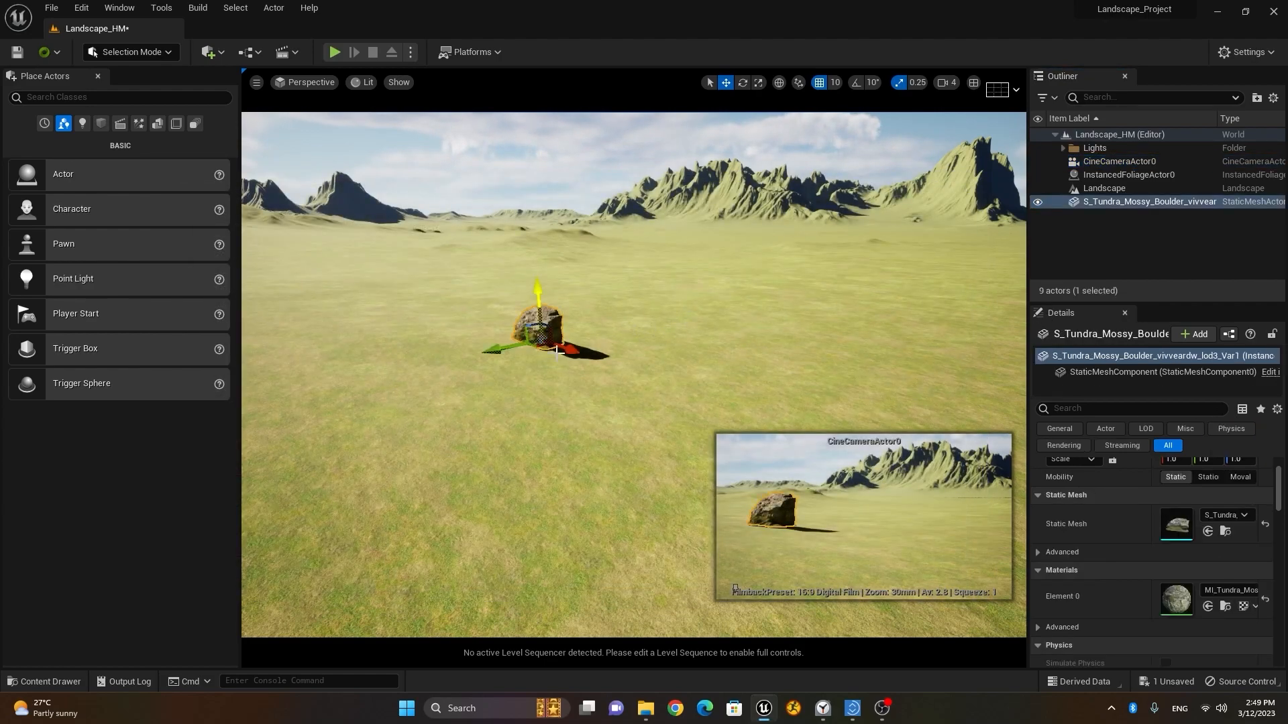
drag(571, 350, 632, 397)
drag(549, 372, 635, 417)
drag(696, 385, 765, 404)
key(e)
key(w)
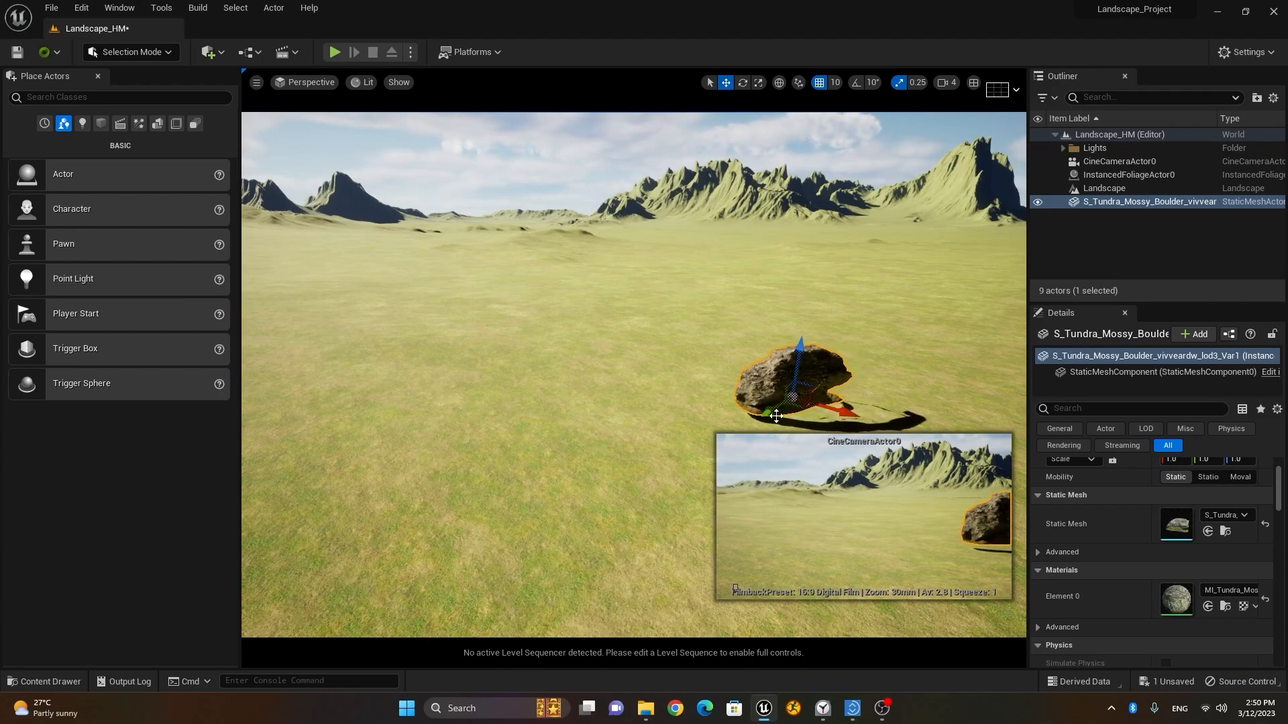
Rotate the boulder so its solid rocky side faces the cine camera, and lower it slightly.
key(e)
drag(808, 421, 860, 391)
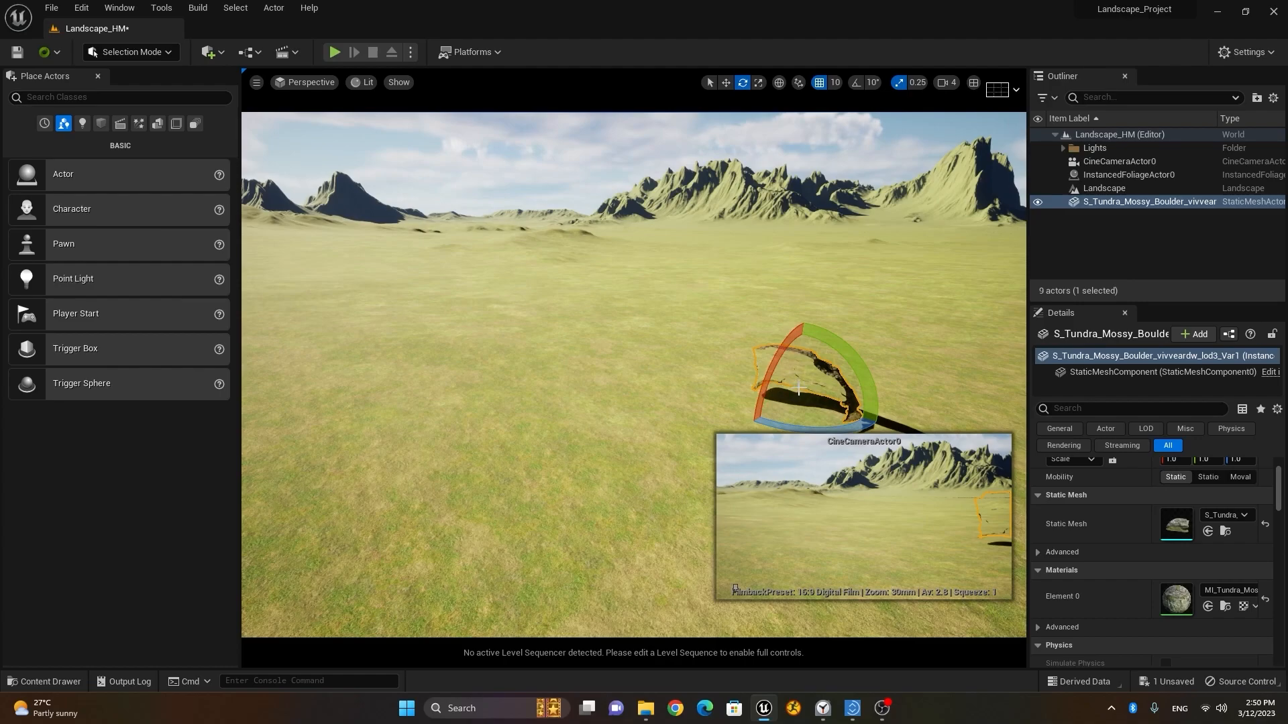
drag(882, 424, 885, 424)
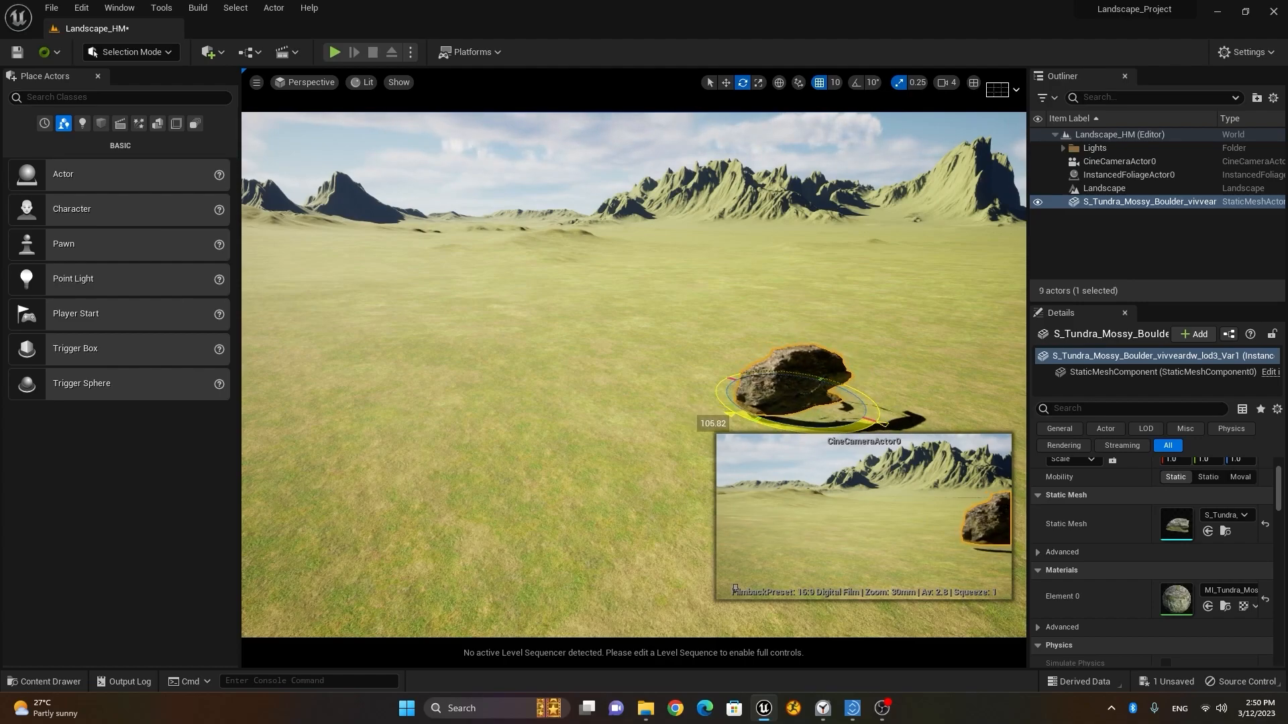
key(w)
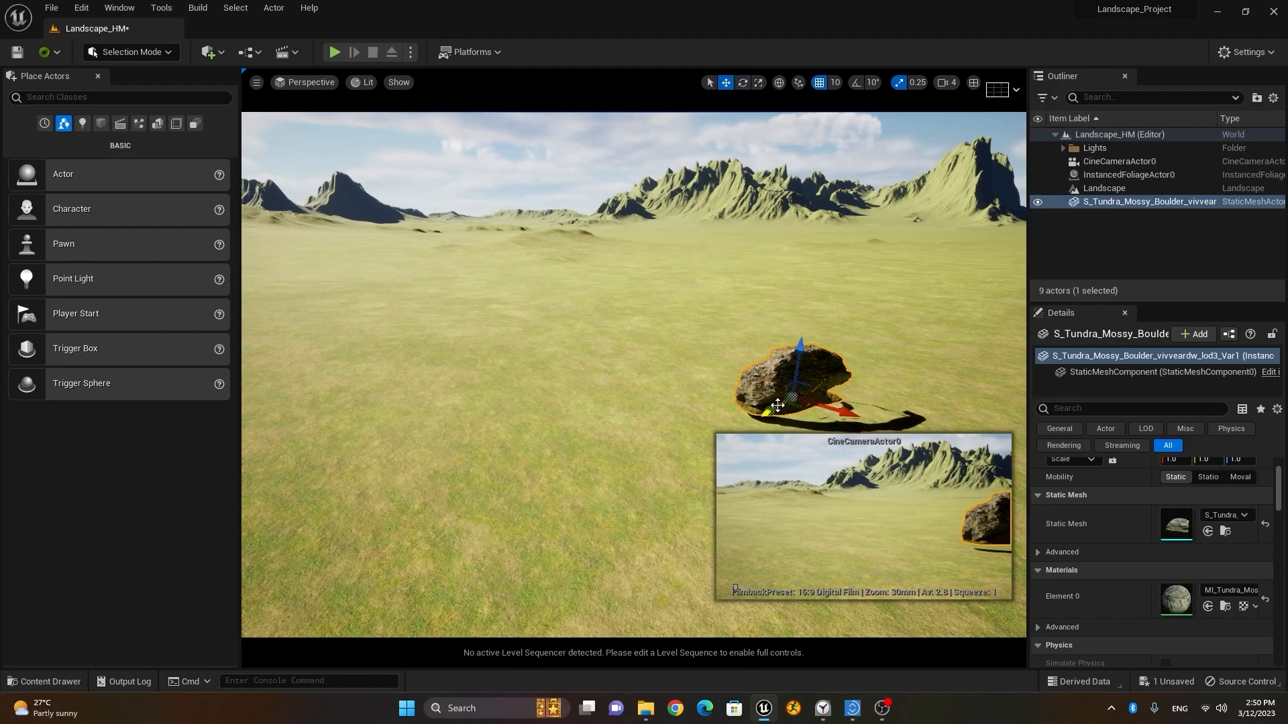
key(e)
drag(772, 403, 761, 413)
key(w)
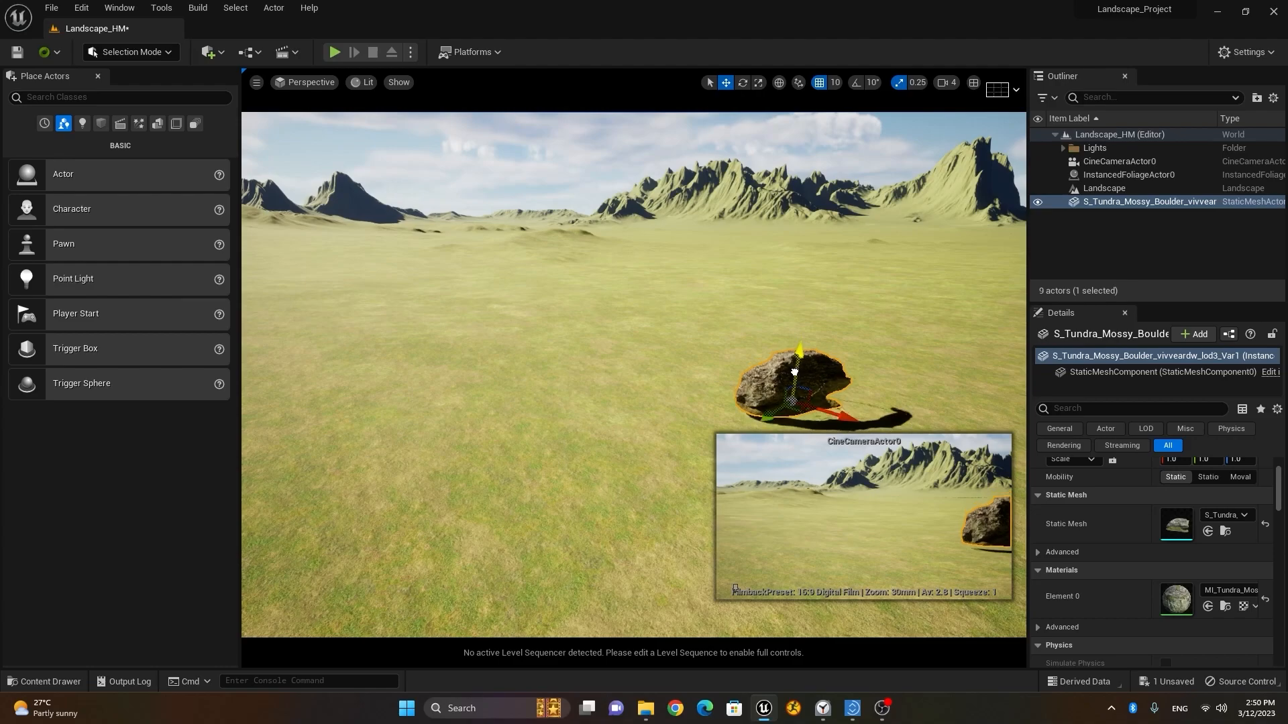
Shift the boulder inward to the right foreground of the camera shot and adjust its tilt.
drag(840, 427, 792, 434)
middle_drag(827, 421, 890, 440)
drag(803, 427, 617, 432)
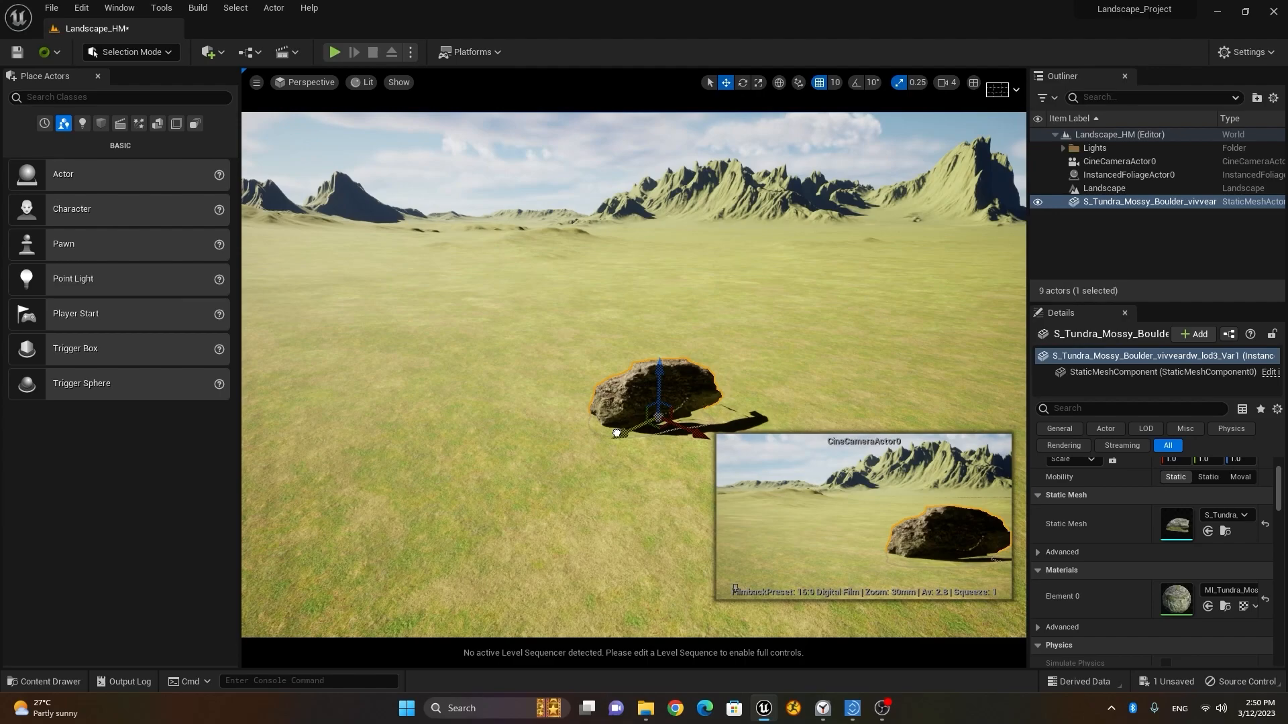
drag(659, 389, 614, 397)
key(e)
drag(702, 374, 661, 368)
key(w)
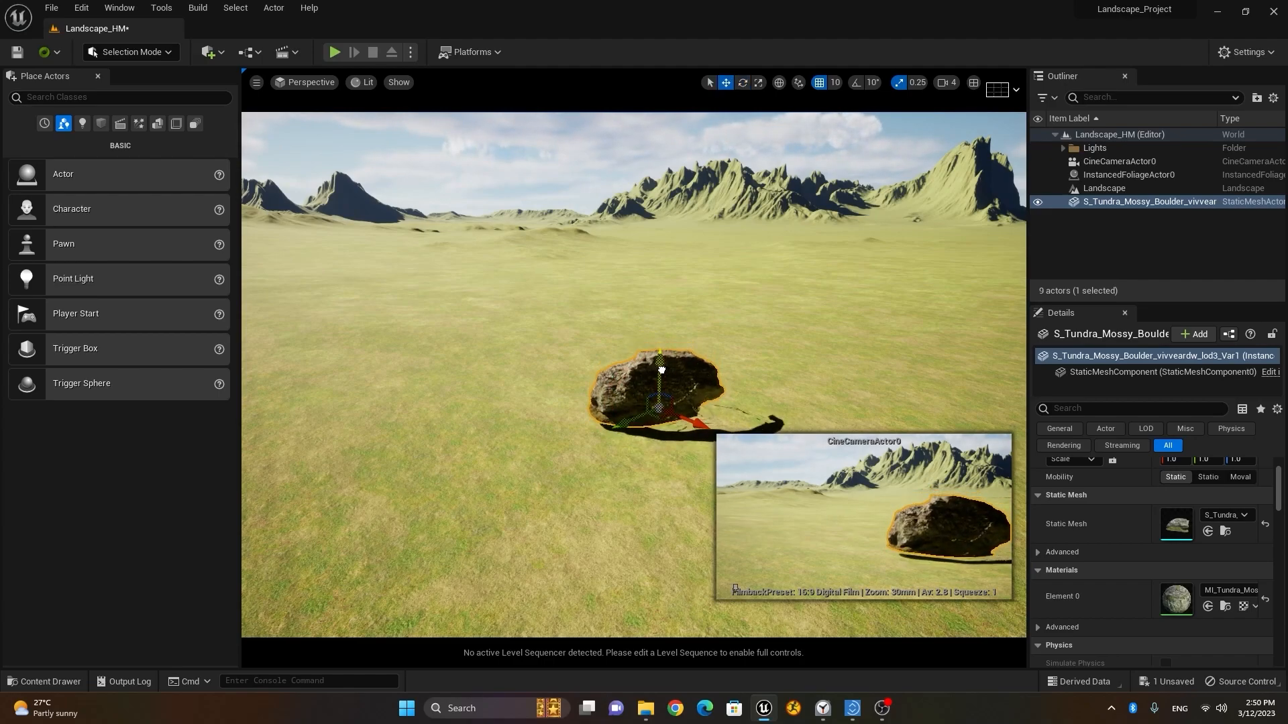
Turn off position grid snapping and lower the boulder slightly into the ground.
click(822, 85)
alt+drag(805, 200, 805, 141)
drag(658, 351, 660, 362)
alt+drag(743, 389, 743, 456)
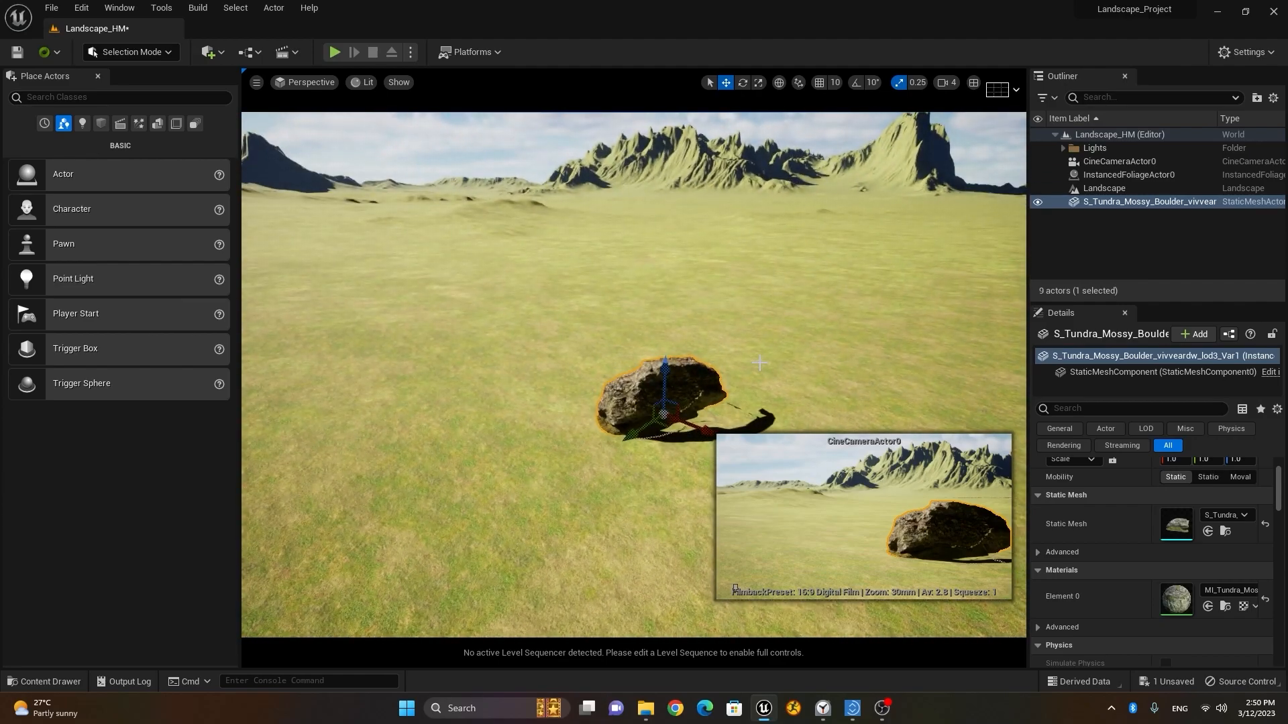
Place the S_Tundra_Mossy_Boulder_vivubcyaw_lod3_Var1 mesh on the landscape and move it to the left background of the camera shot.
click(23, 682)
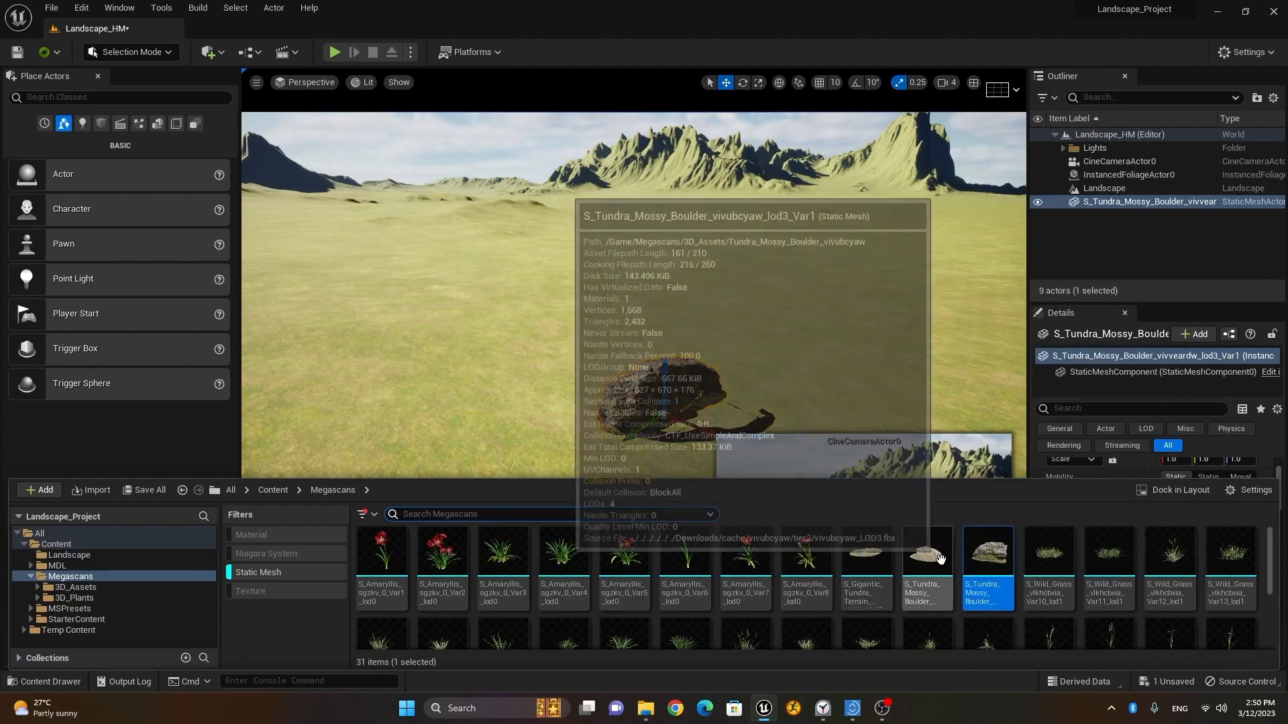
click(928, 567)
drag(808, 425, 614, 349)
click(615, 349)
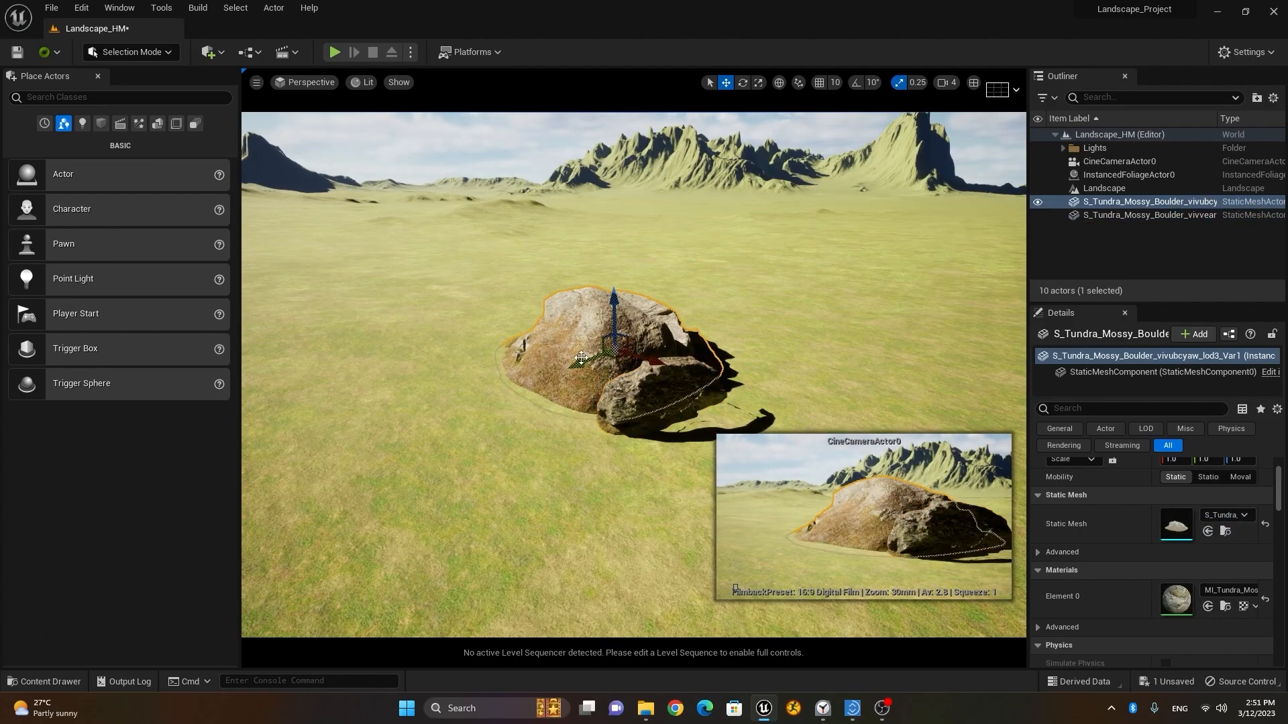
drag(581, 362, 449, 509)
drag(397, 311, 328, 127)
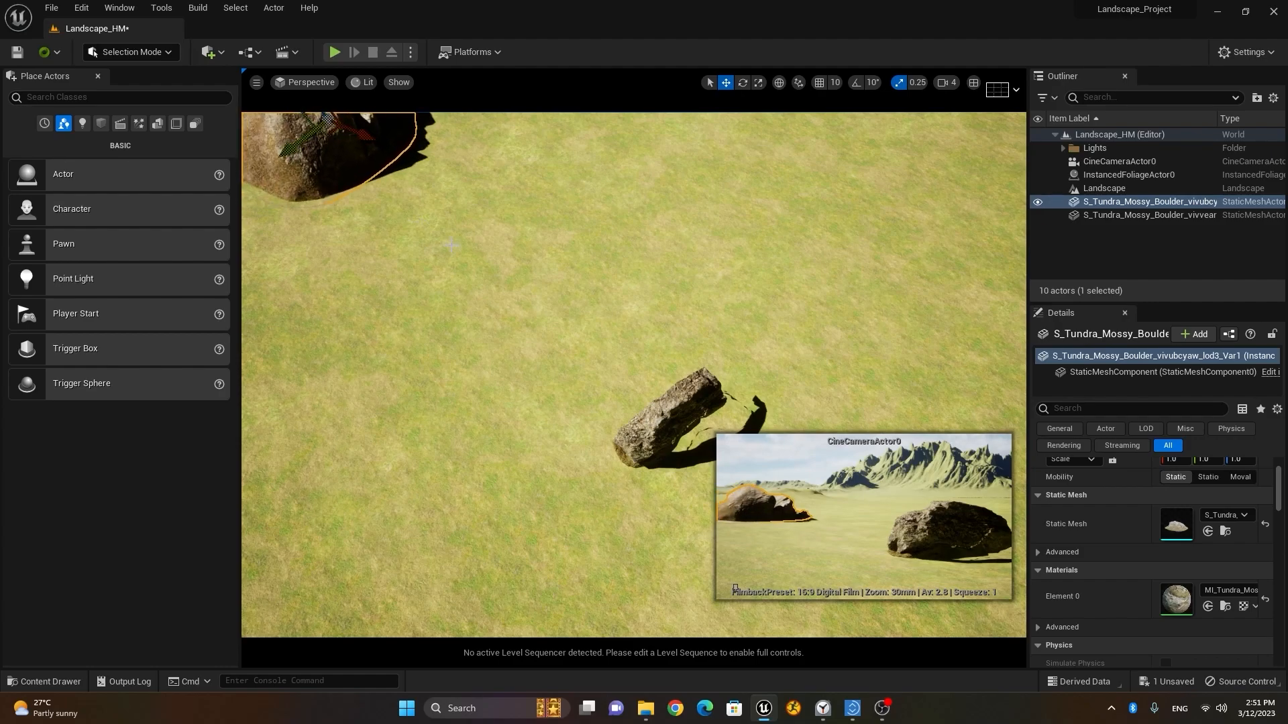
Place a cube at the open back of the right boulder and rotate and position it to fit the hollow.
alt+drag(664, 416, 496, 295)
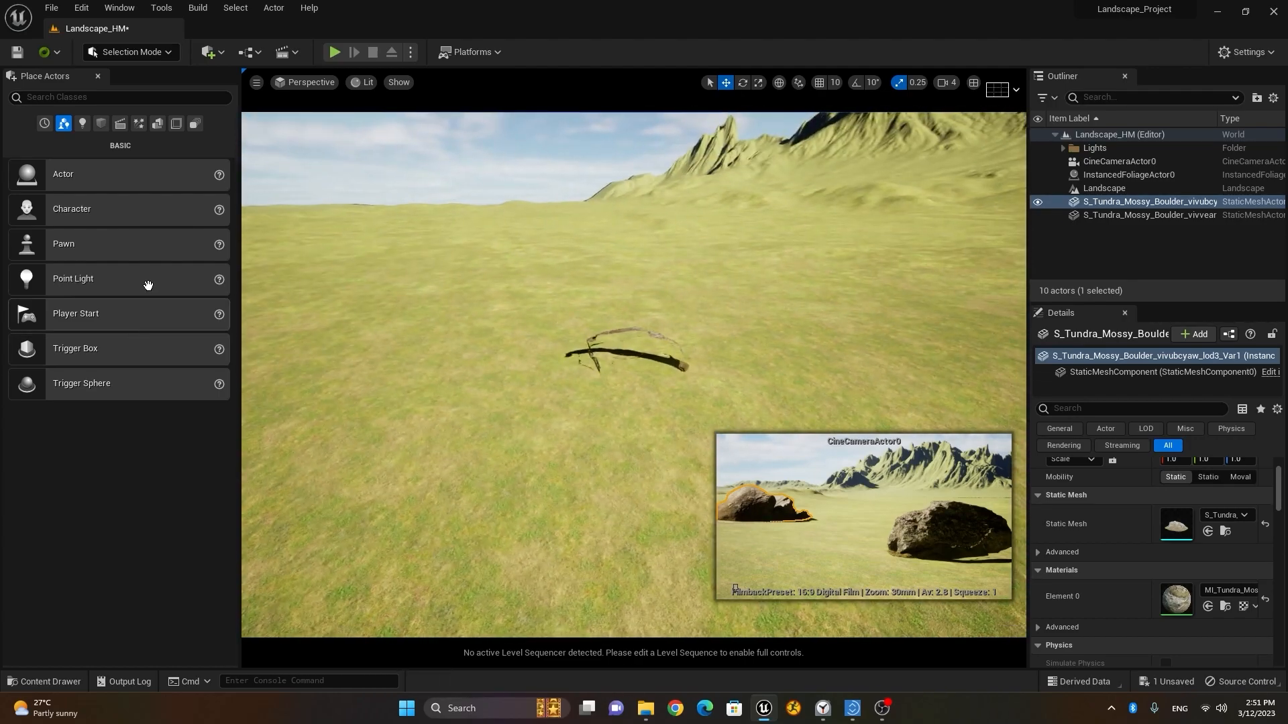
click(100, 123)
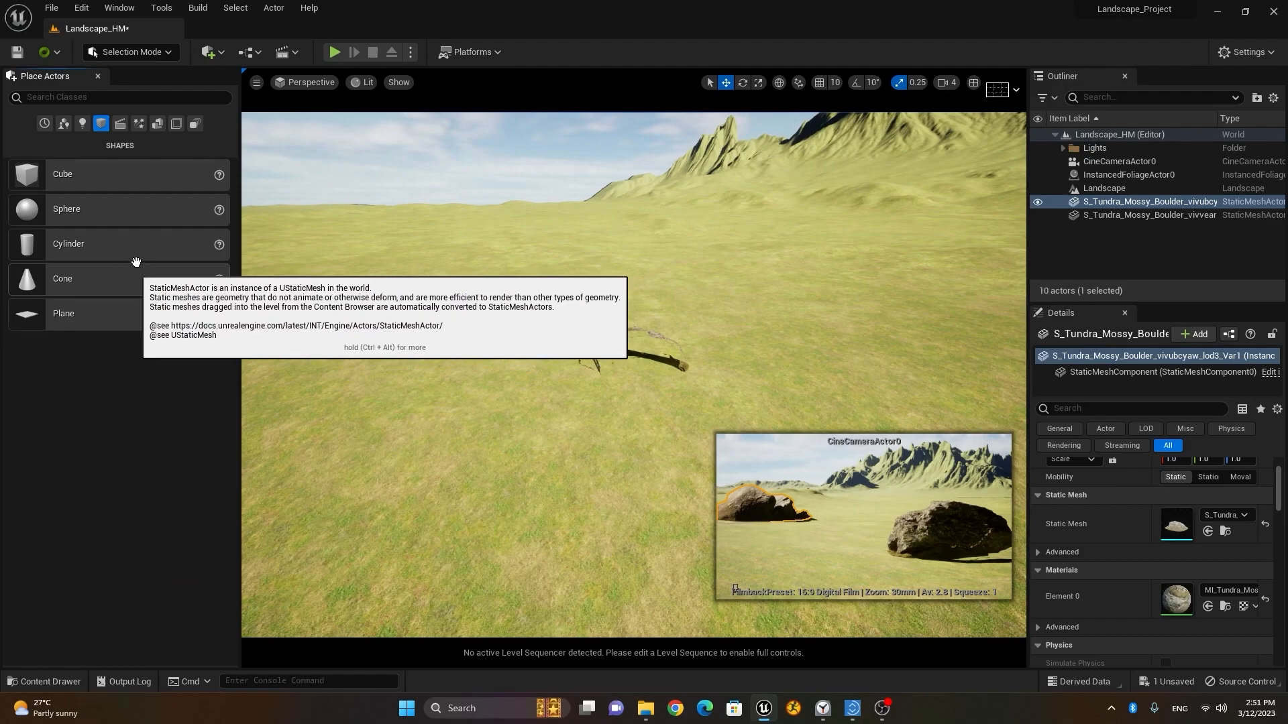
drag(90, 175, 634, 379)
key(f)
alt+drag(553, 385, 574, 326)
key(e)
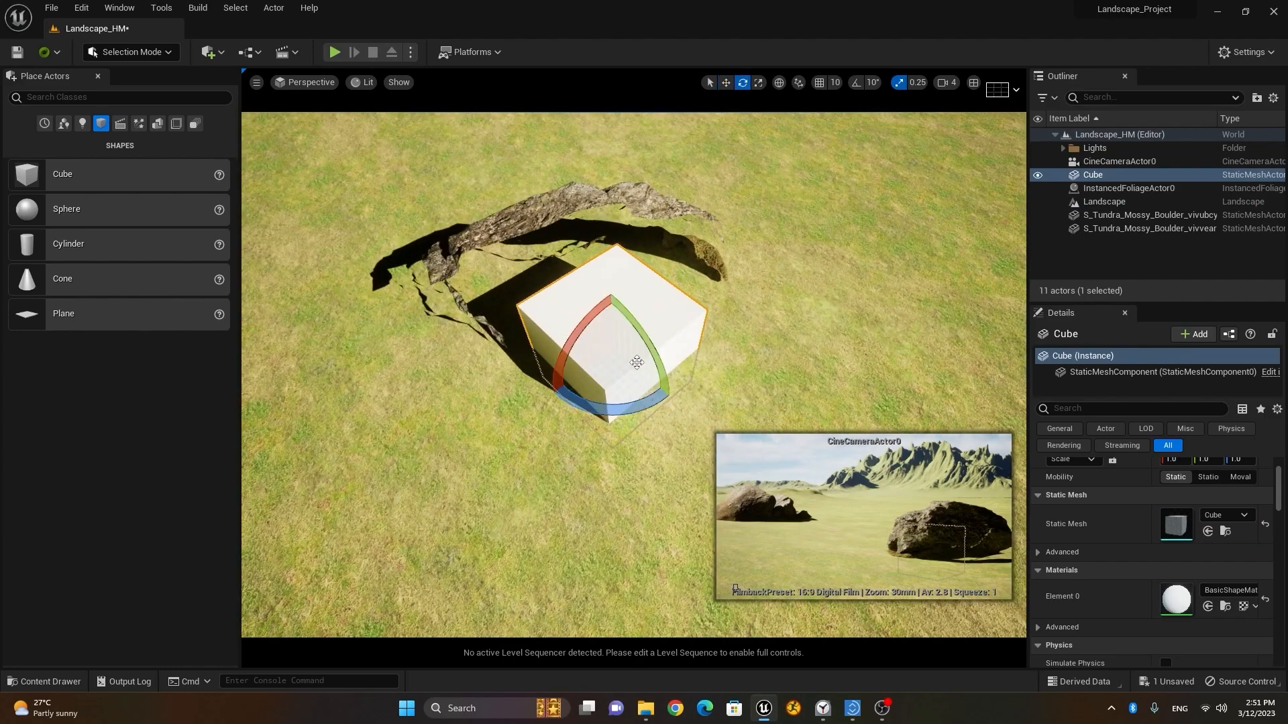
drag(640, 401, 663, 387)
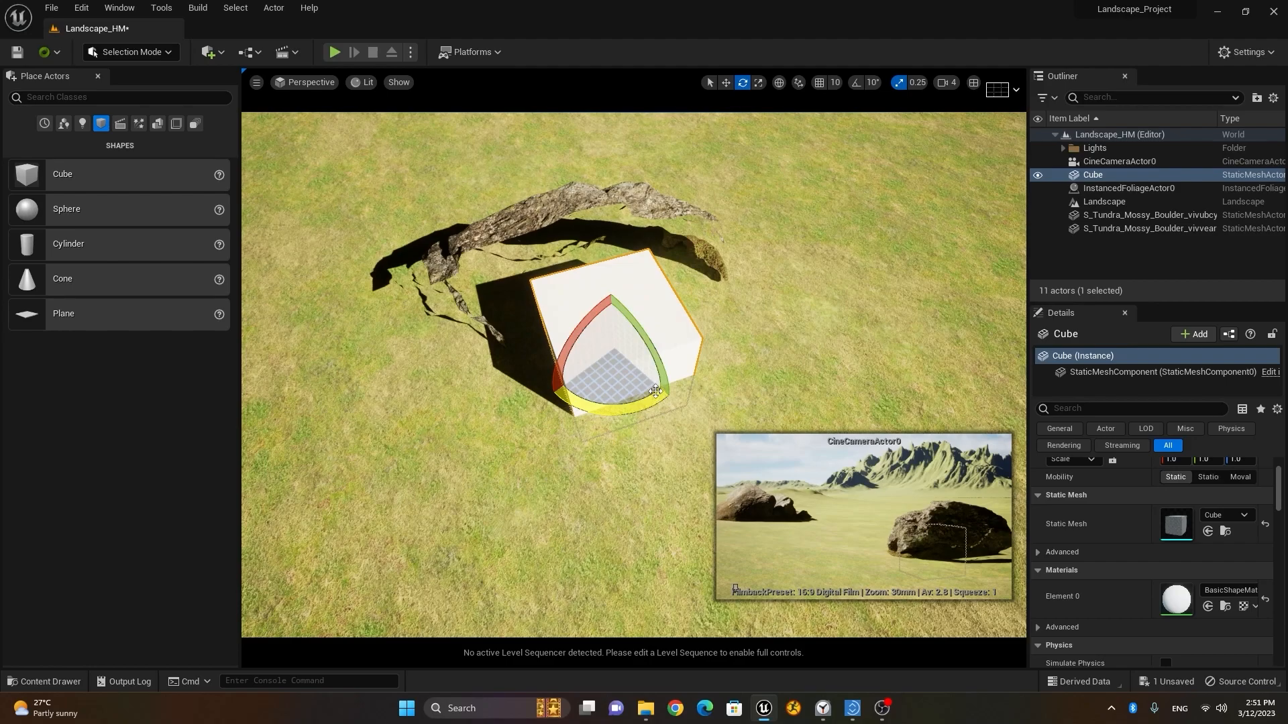
key(w)
alt+drag(601, 332, 667, 360)
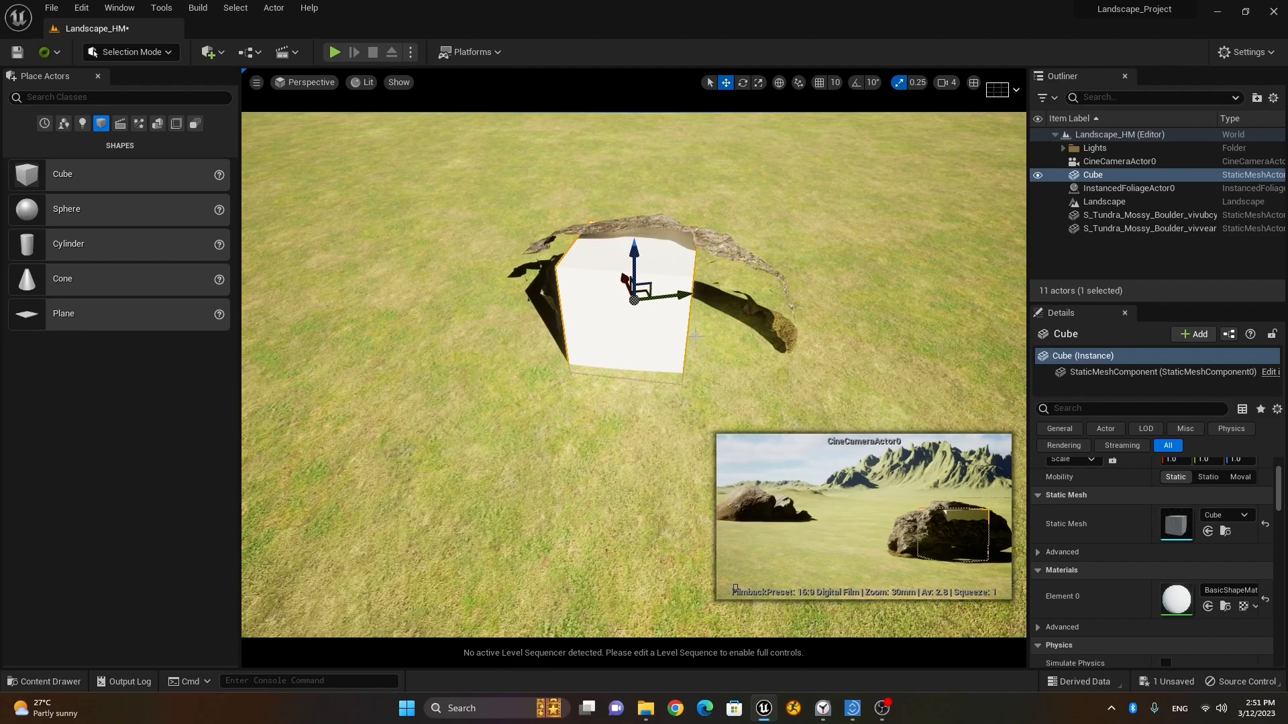
Duplicate the cube alongside the first one, scale the copy to 0.75, and turn off scale snapping.
alt+drag(671, 297, 674, 352)
key(r)
click(898, 83)
right_drag(667, 372, 563, 372)
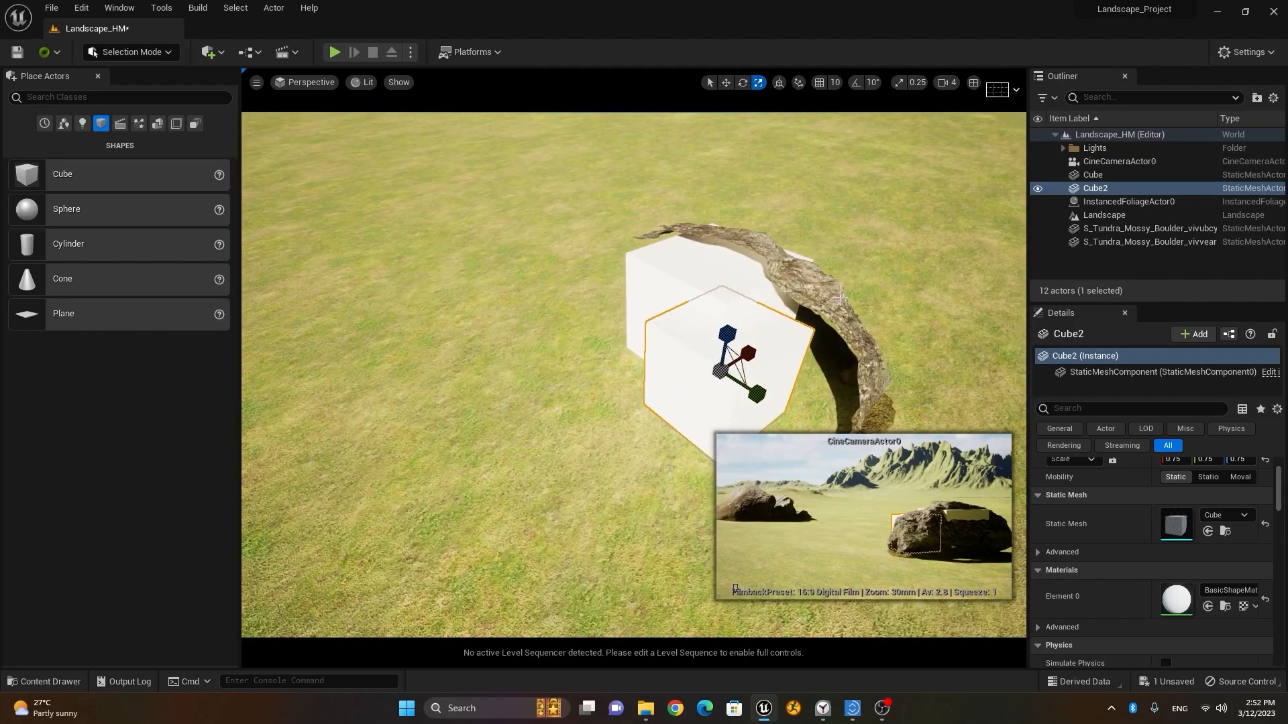
right_drag(660, 308, 720, 308)
Switch the transform gizmo to local space and move Cube2 into the hollow so the boulder hides it from the camera.
key(w)
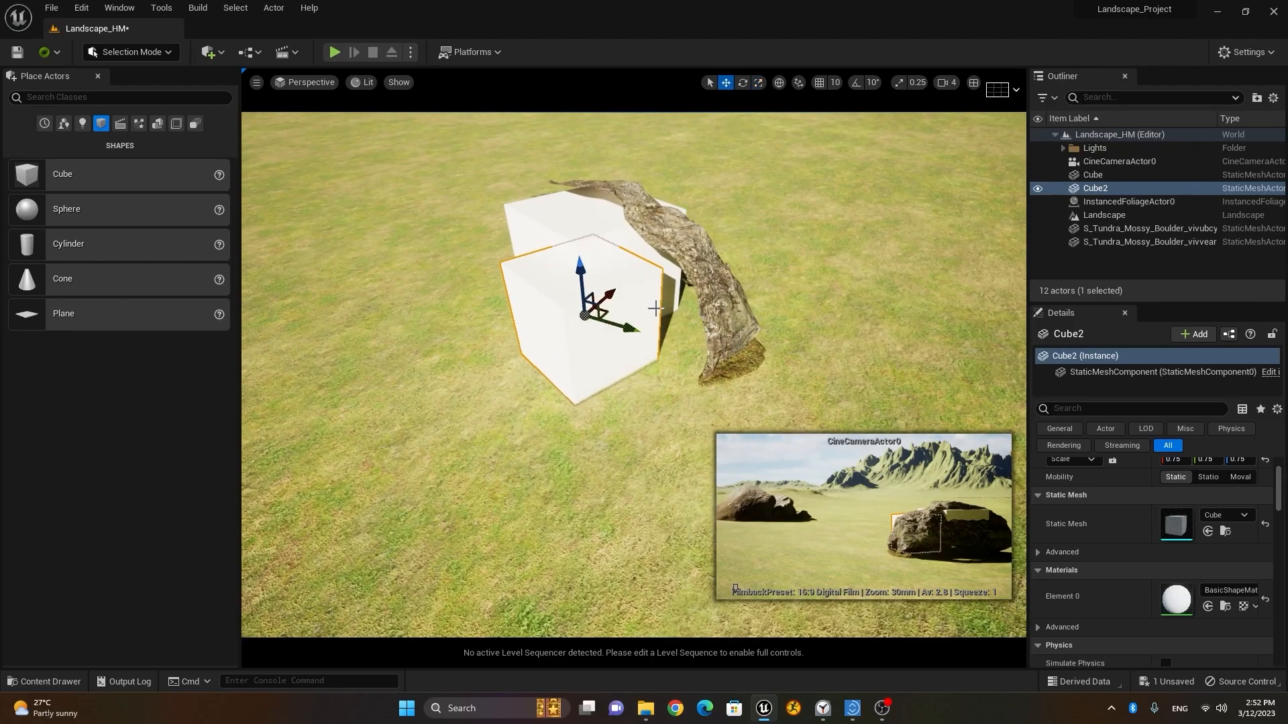
click(778, 83)
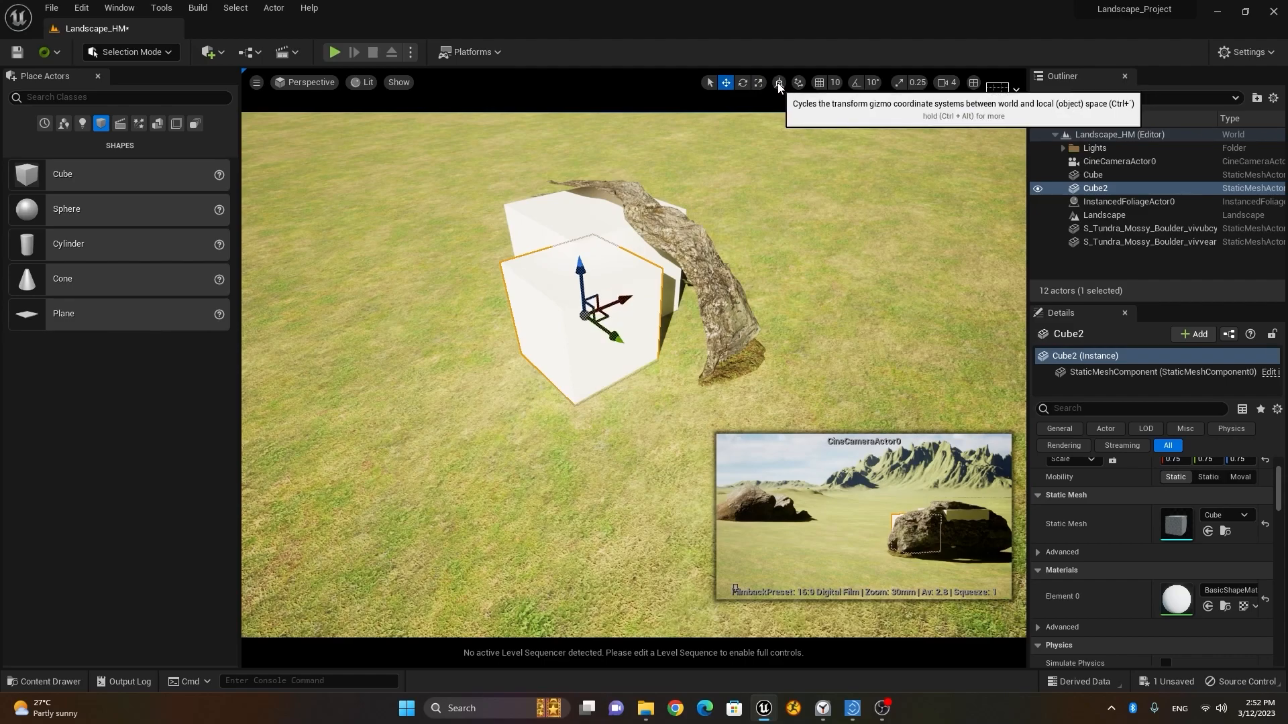
drag(607, 297, 645, 323)
right_drag(644, 323, 409, 282)
right_drag(872, 315, 593, 361)
click(593, 362)
drag(586, 390, 493, 395)
alt+drag(566, 434, 744, 406)
click(729, 350)
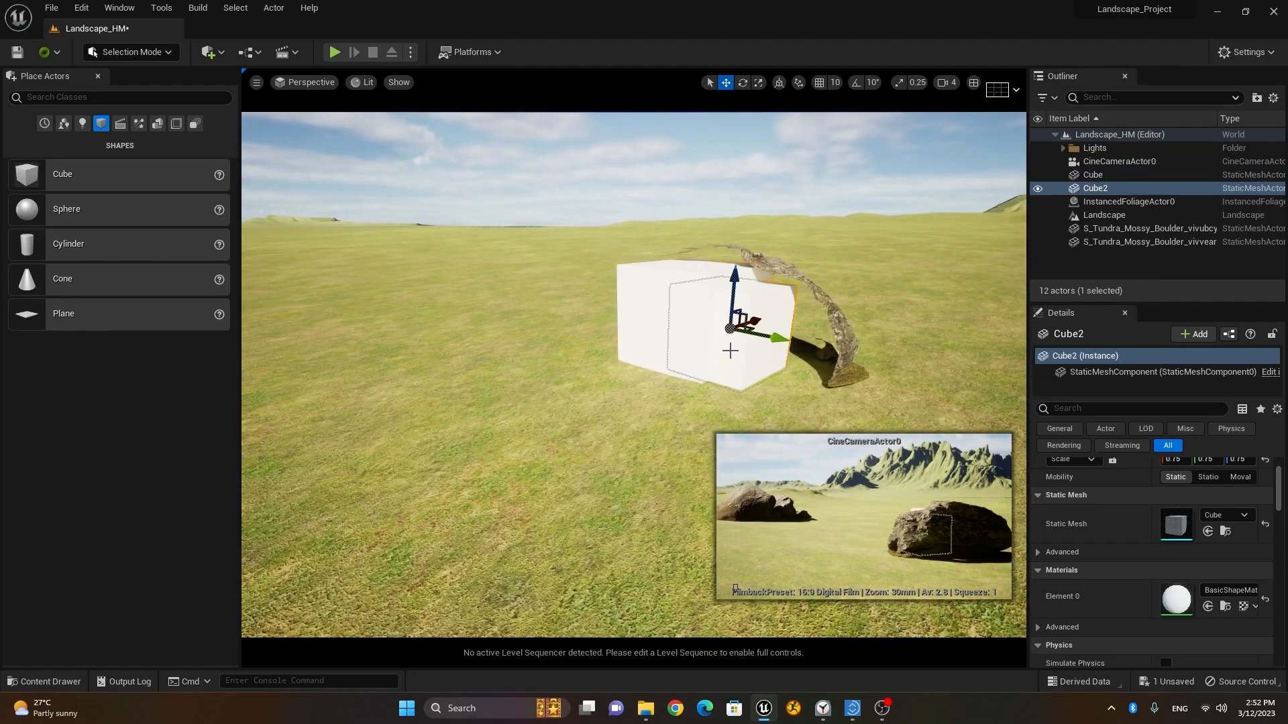
alt+drag(692, 366, 764, 346)
middle_drag(792, 318, 867, 366)
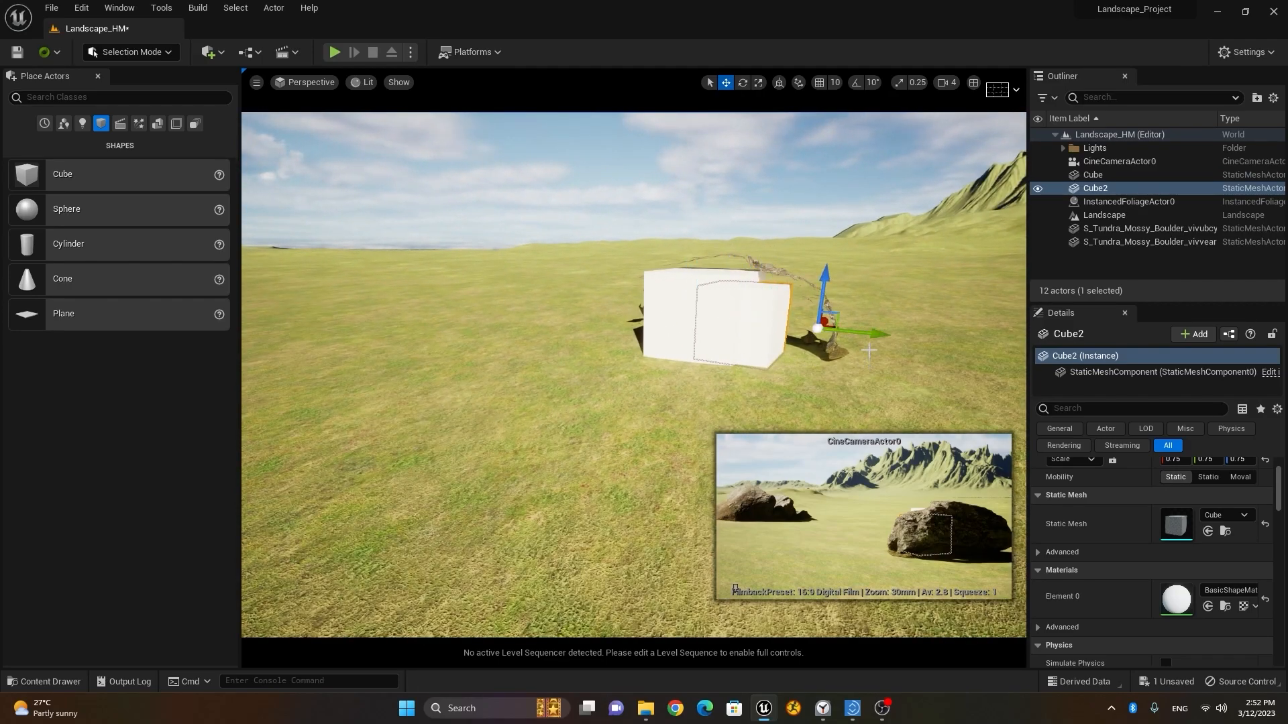
key(ctrl+z)
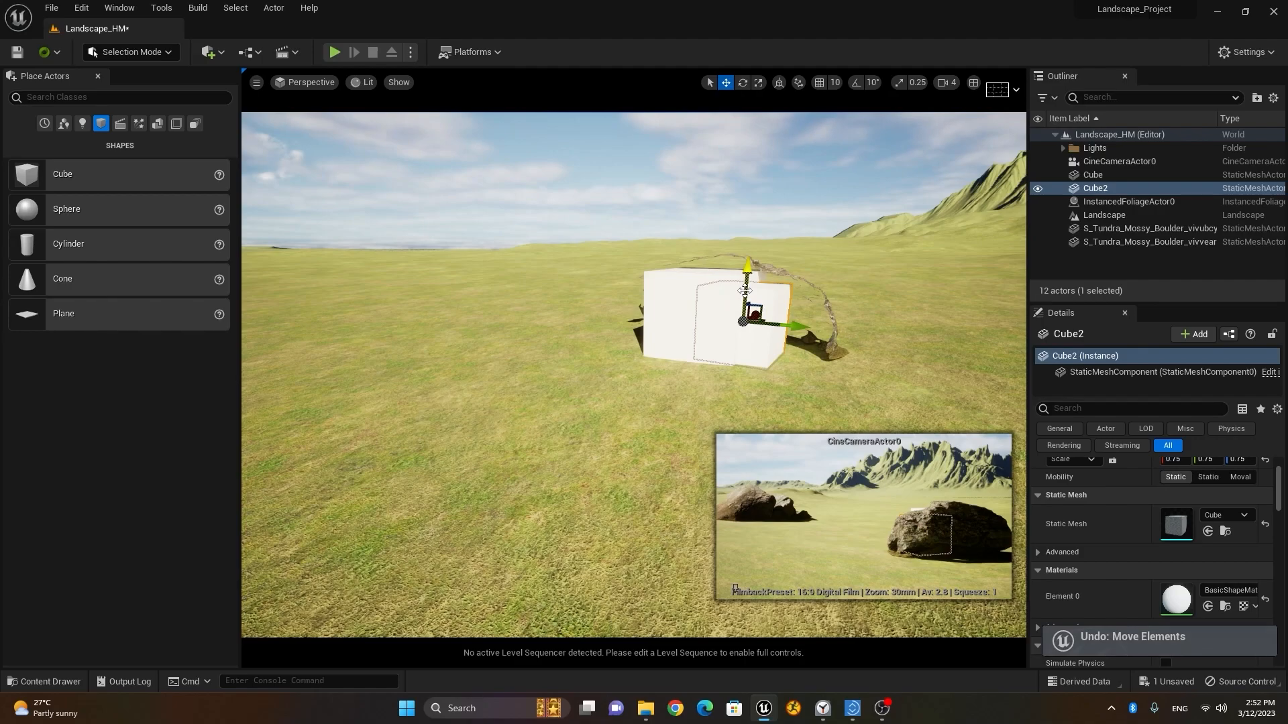
Duplicate Cube2, scale the copy down to about 0.42, and raise it toward the hollow's upper edge.
key(ctrl+d)
key(r)
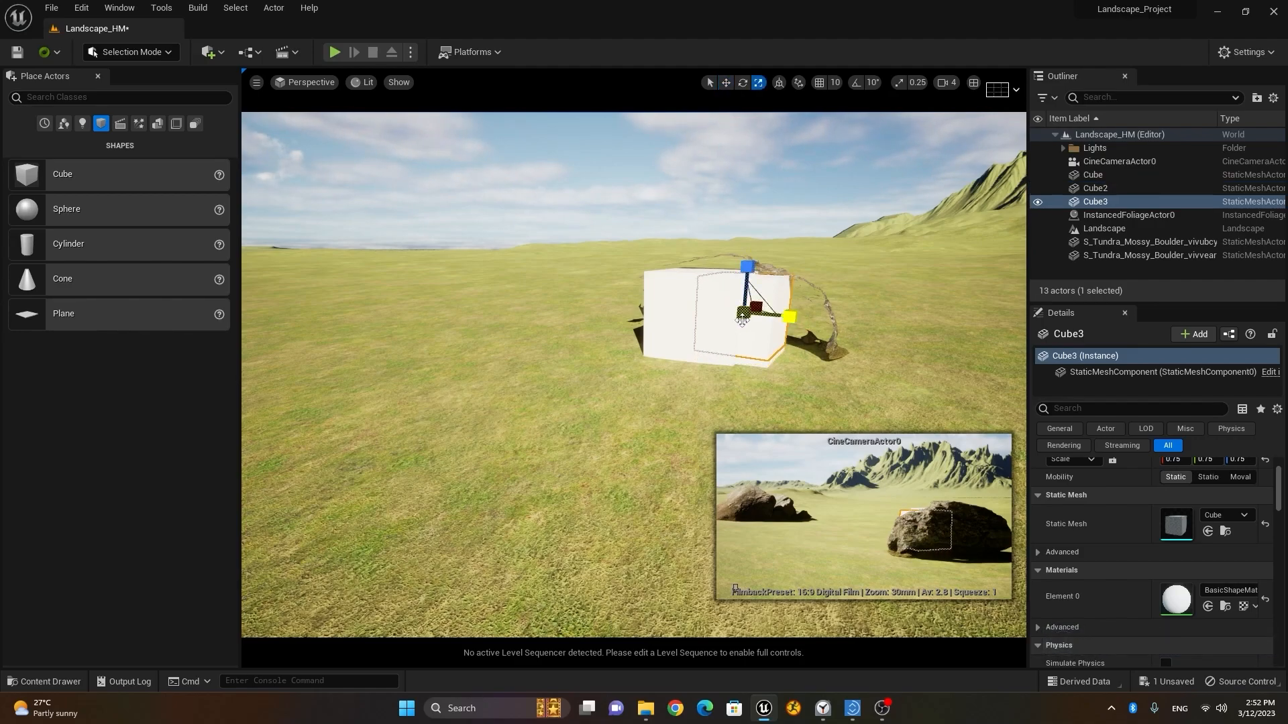
drag(743, 315, 769, 270)
key(w)
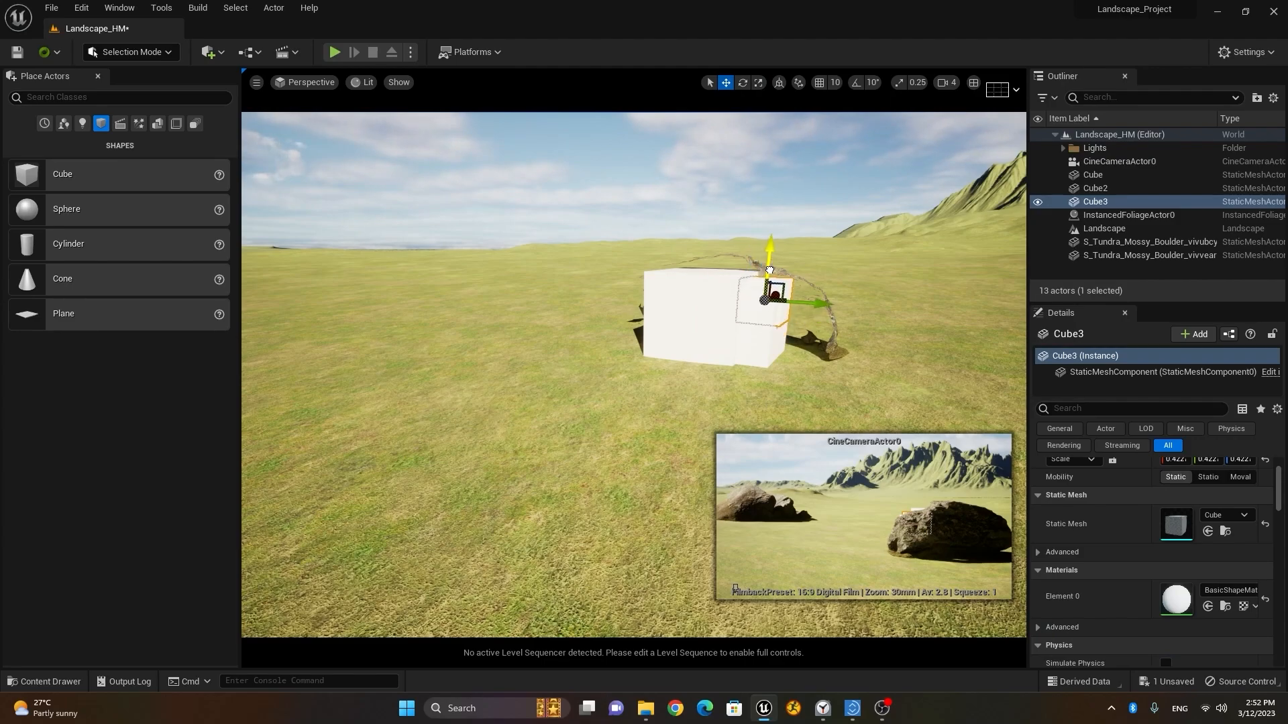
Shift and lower Cube3 behind the boulder's upper left part so it no longer sticks out in the camera shot.
right_drag(770, 271, 593, 293)
drag(495, 362, 503, 373)
drag(439, 363, 426, 366)
right_drag(431, 403, 432, 355)
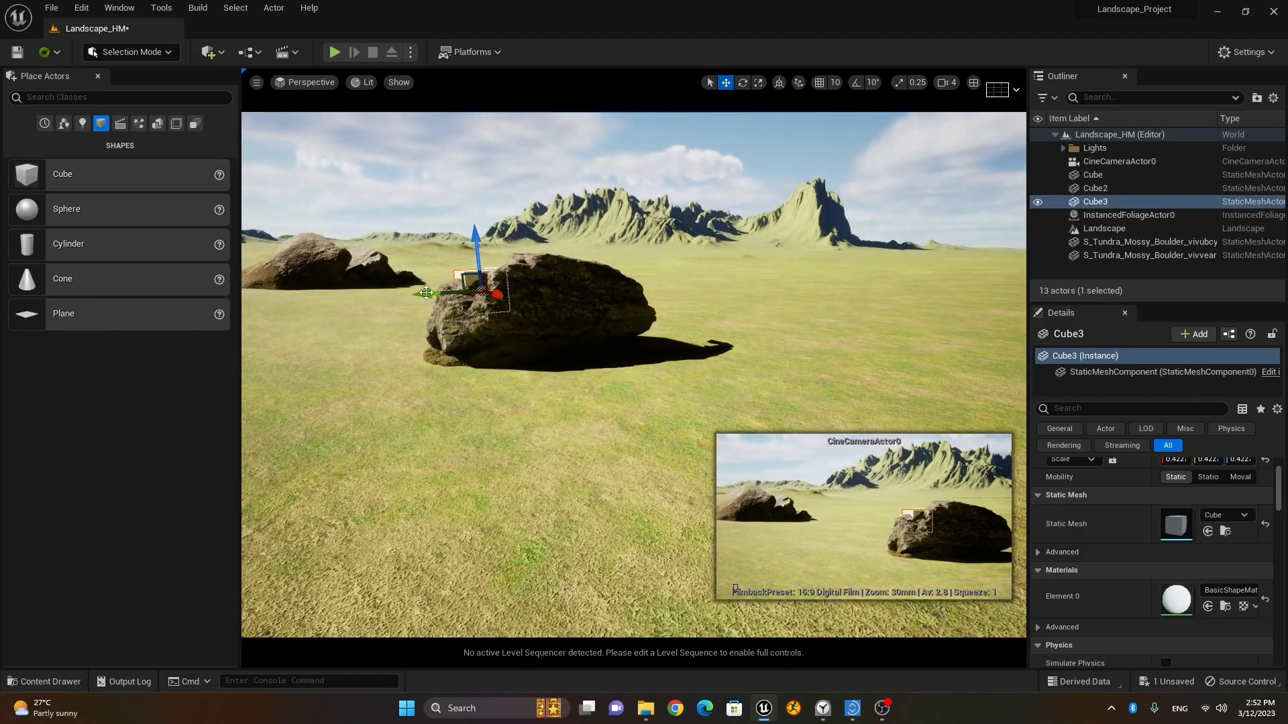
drag(474, 249, 474, 256)
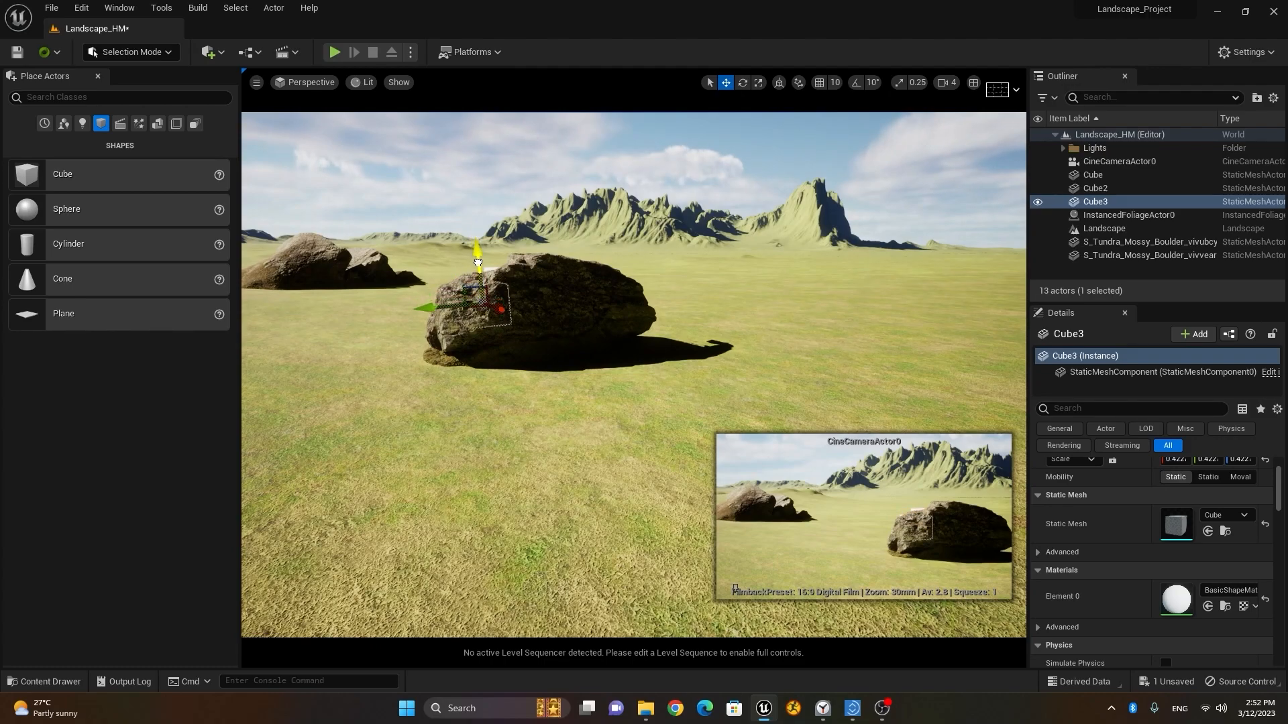
Duplicate Cube3 across the back of the boulder to the opposite side of the larger cubes.
alt+drag(537, 316, 738, 409)
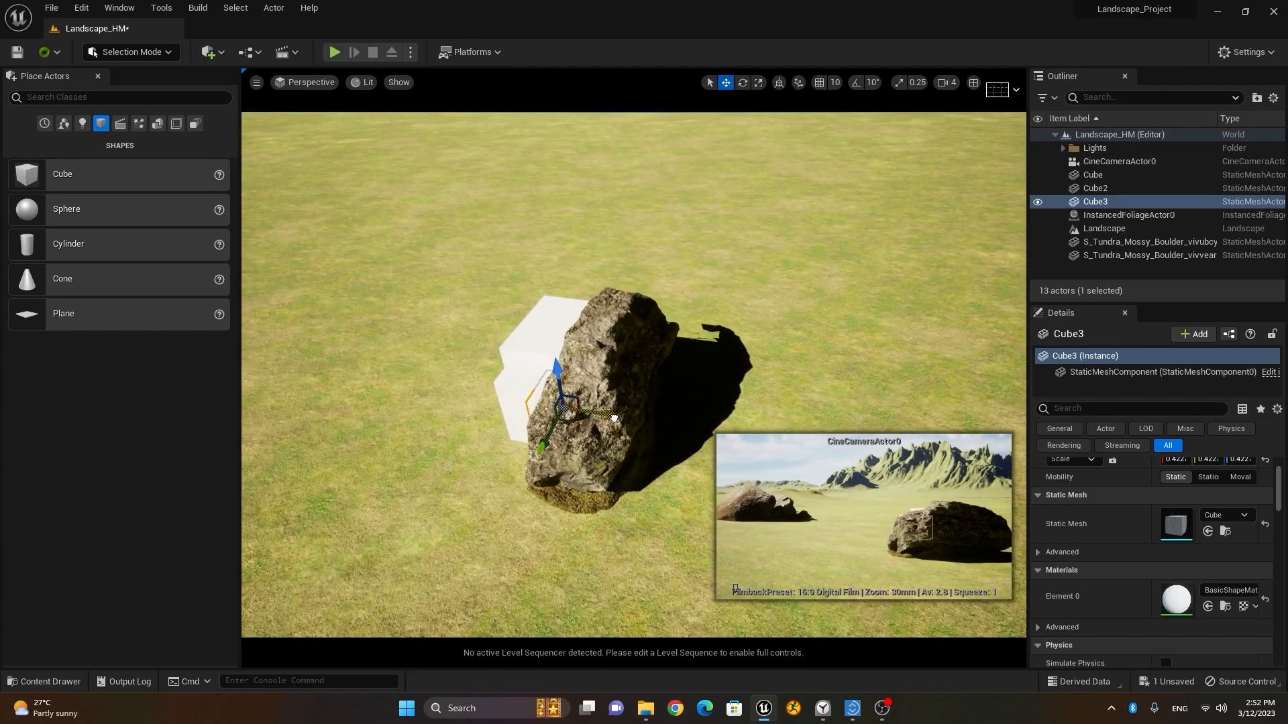
alt+drag(599, 482, 674, 368)
alt+drag(673, 437, 743, 448)
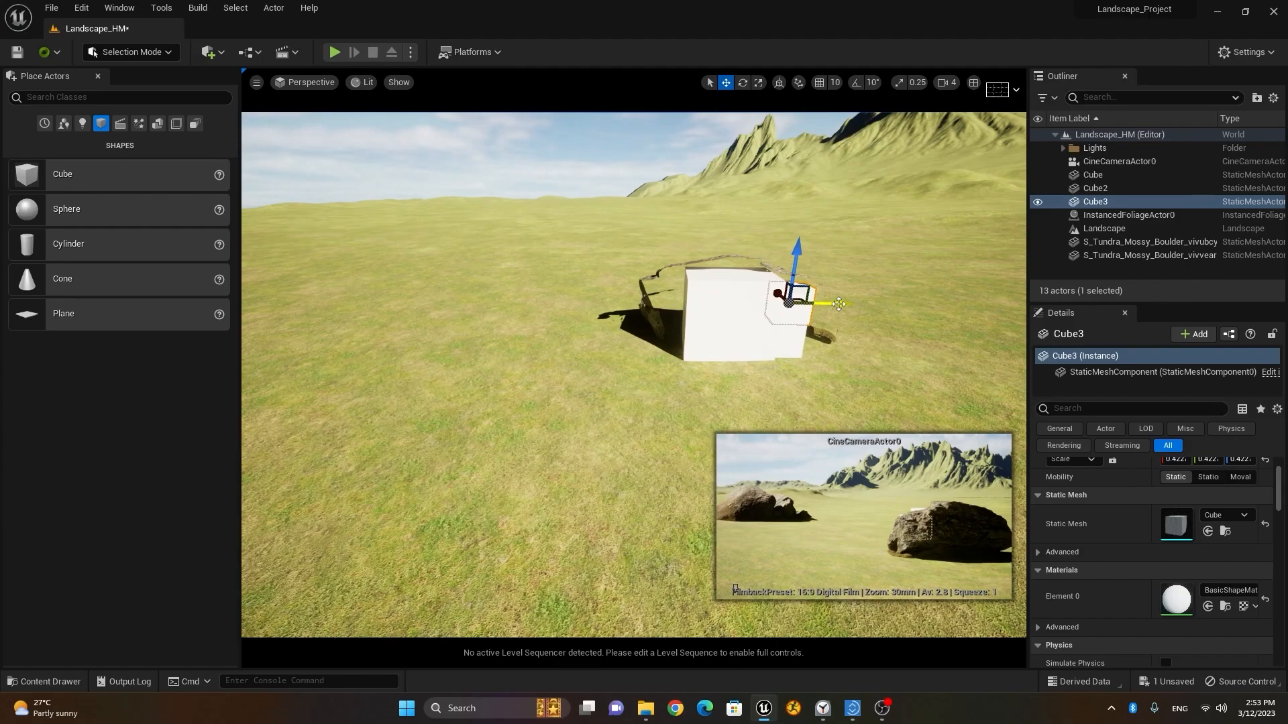
alt+drag(838, 303, 716, 304)
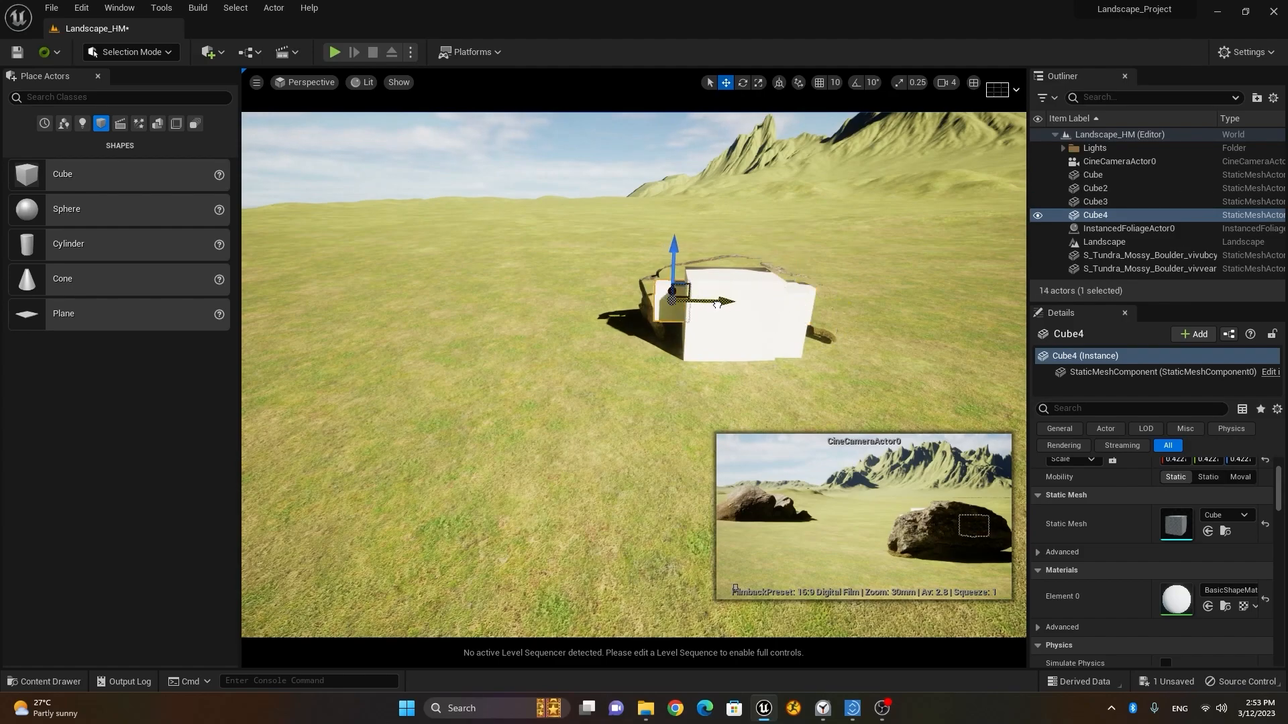
scroll(564, 295, up, 3)
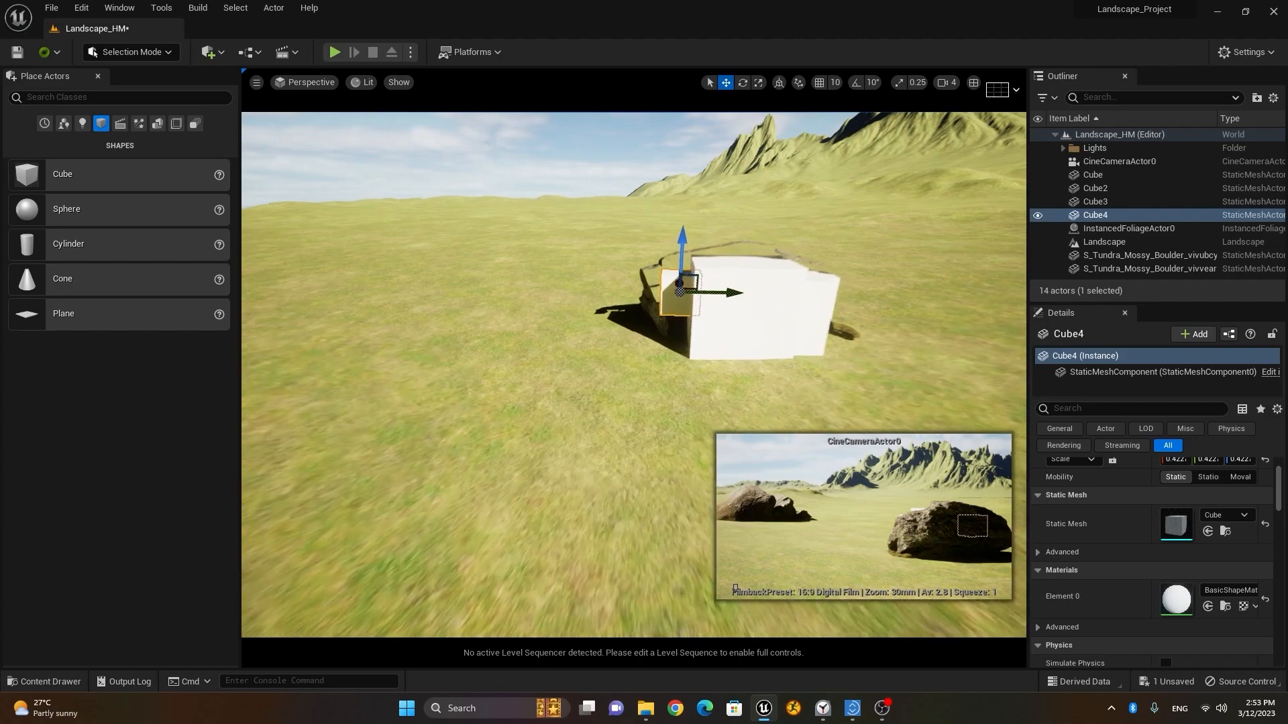
Duplicate Cube4 slightly upward and shift the copy outward to fill the boulder's open end.
mouse_move(704, 221)
mouse_down()
mouse_move(706, 196)
mouse_move(707, 209)
mouse_up()
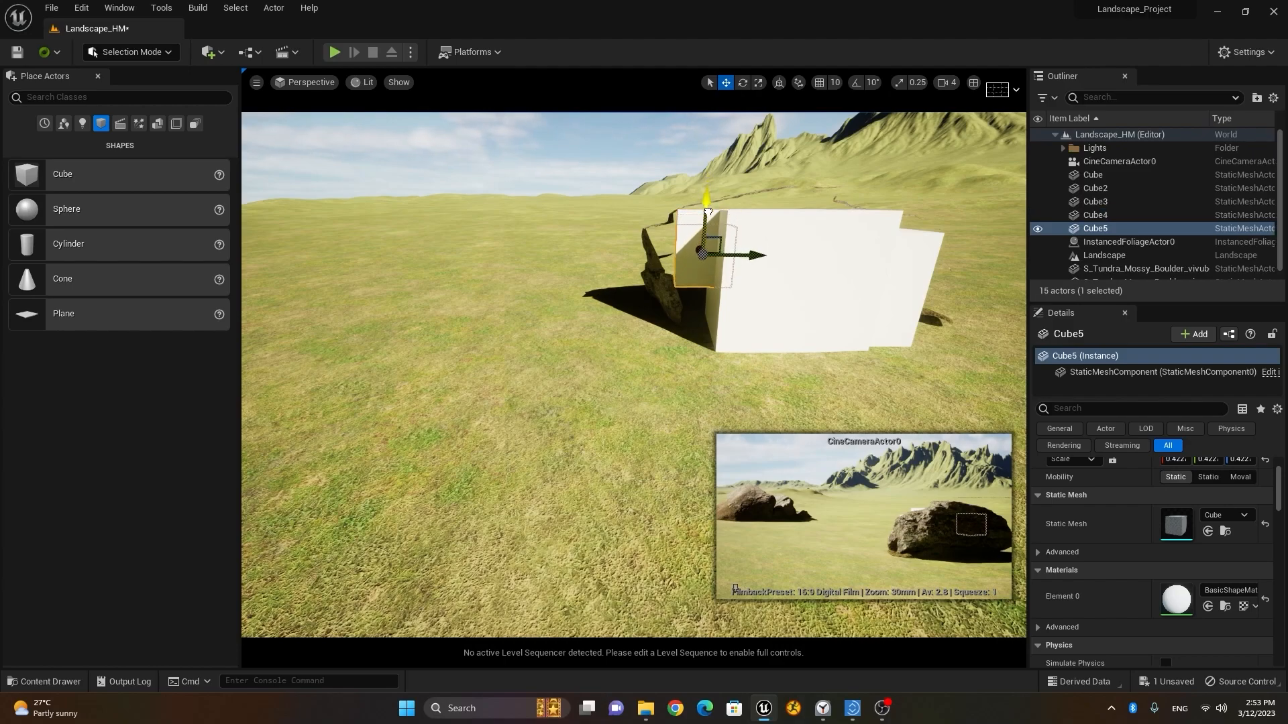
drag(736, 258, 712, 258)
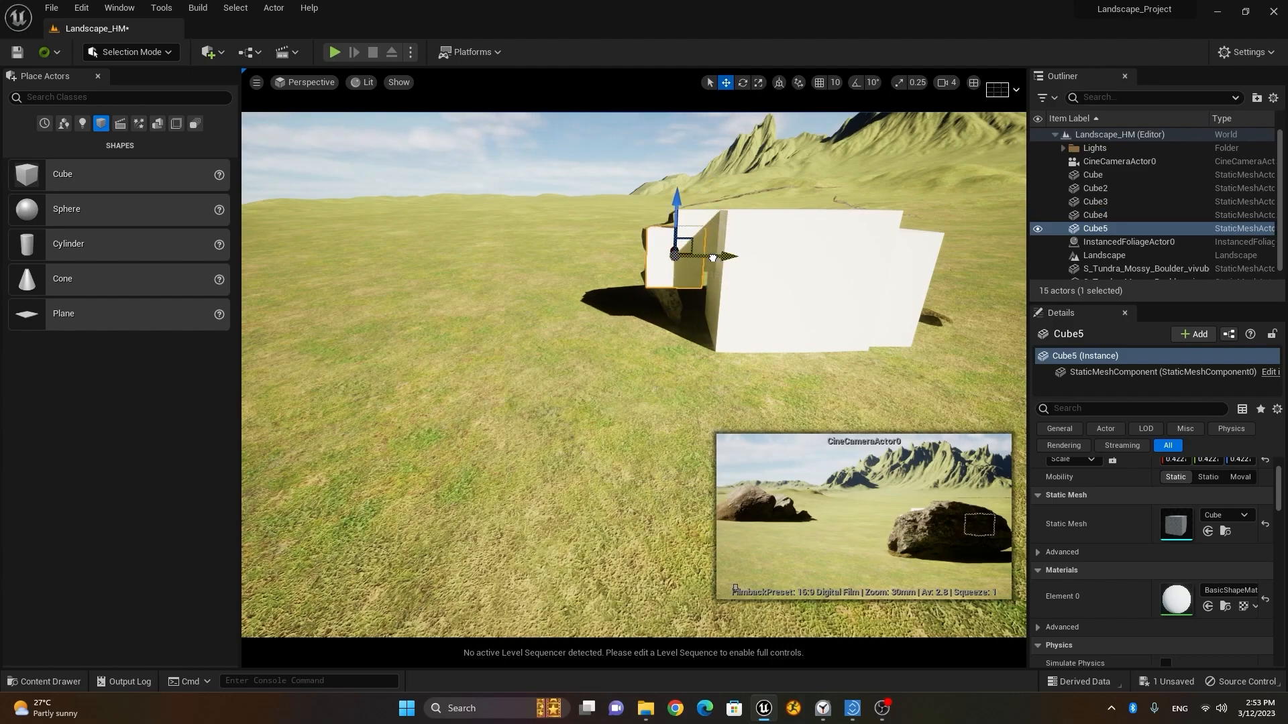
Lower the first cube slightly so less of it sticks out above the boulder's upper edge.
alt+drag(581, 340, 825, 328)
alt+drag(420, 326, 490, 362)
click(444, 250)
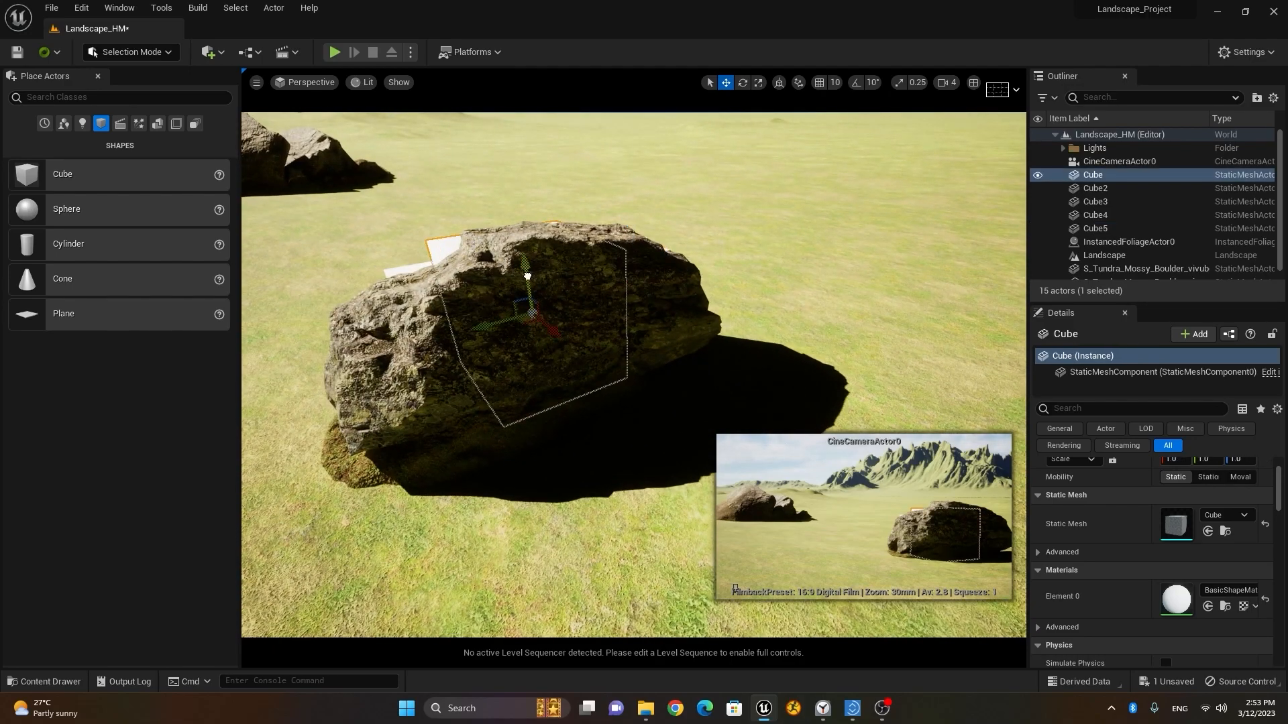
drag(527, 277, 527, 281)
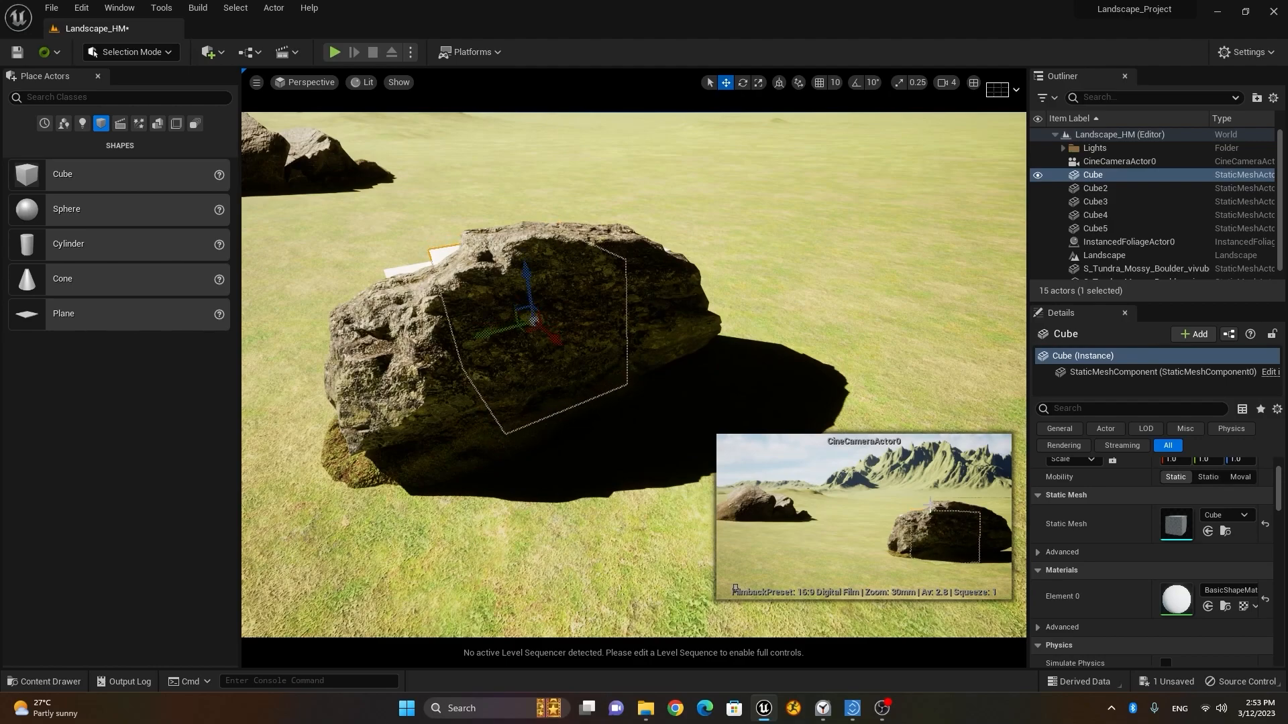
Switch the editor to Foliage mode for the area around both boulders.
click(771, 221)
scroll(770, 221, down, 8)
alt+drag(770, 221, 695, 306)
scroll(695, 305, up, 5)
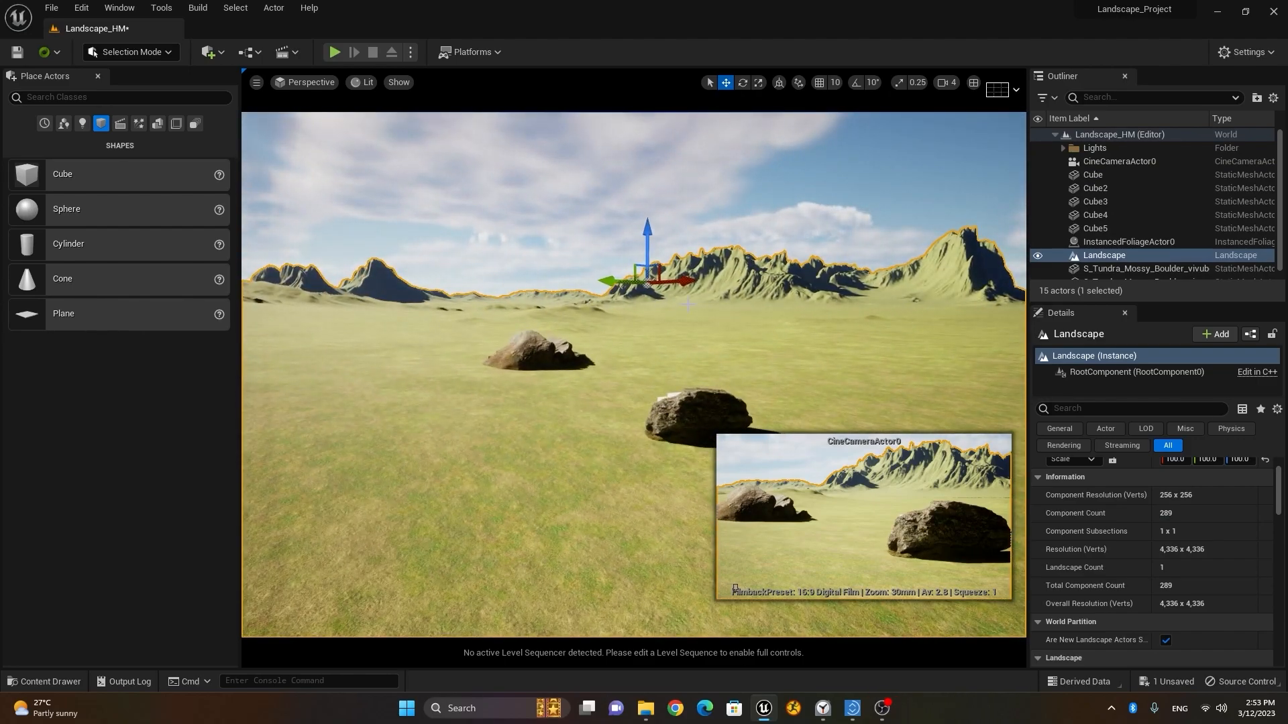
click(132, 53)
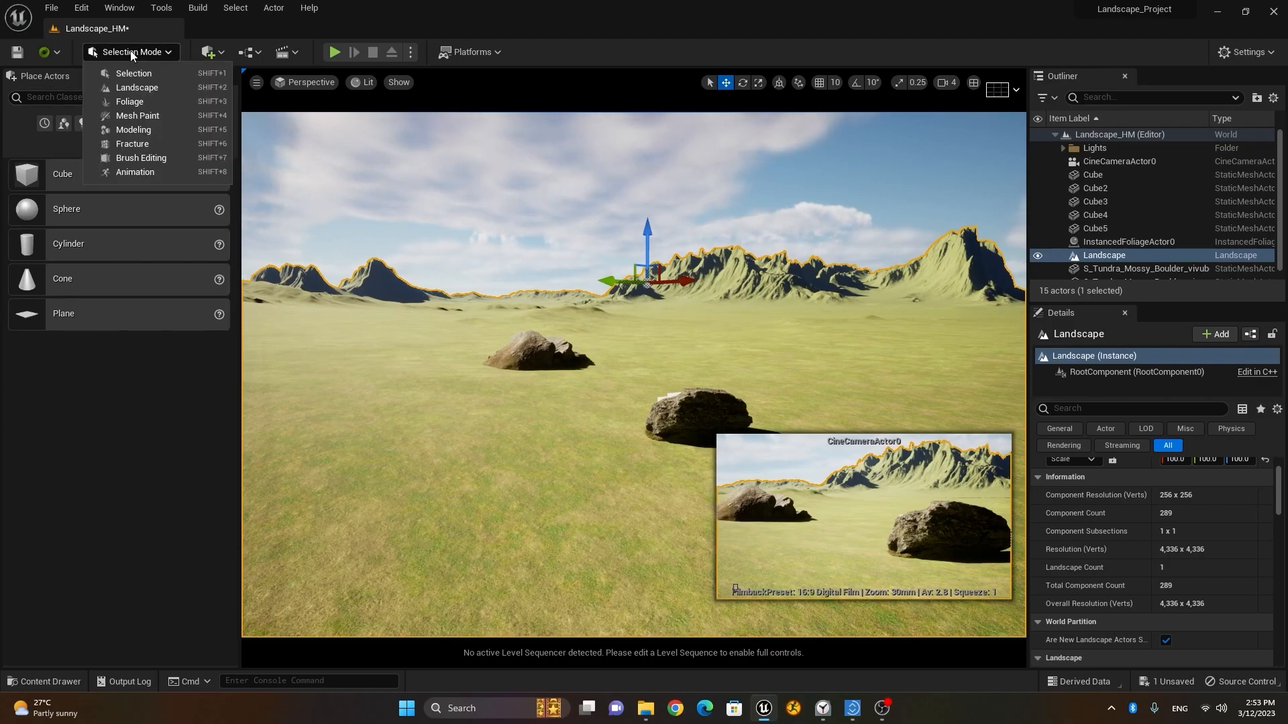
click(147, 103)
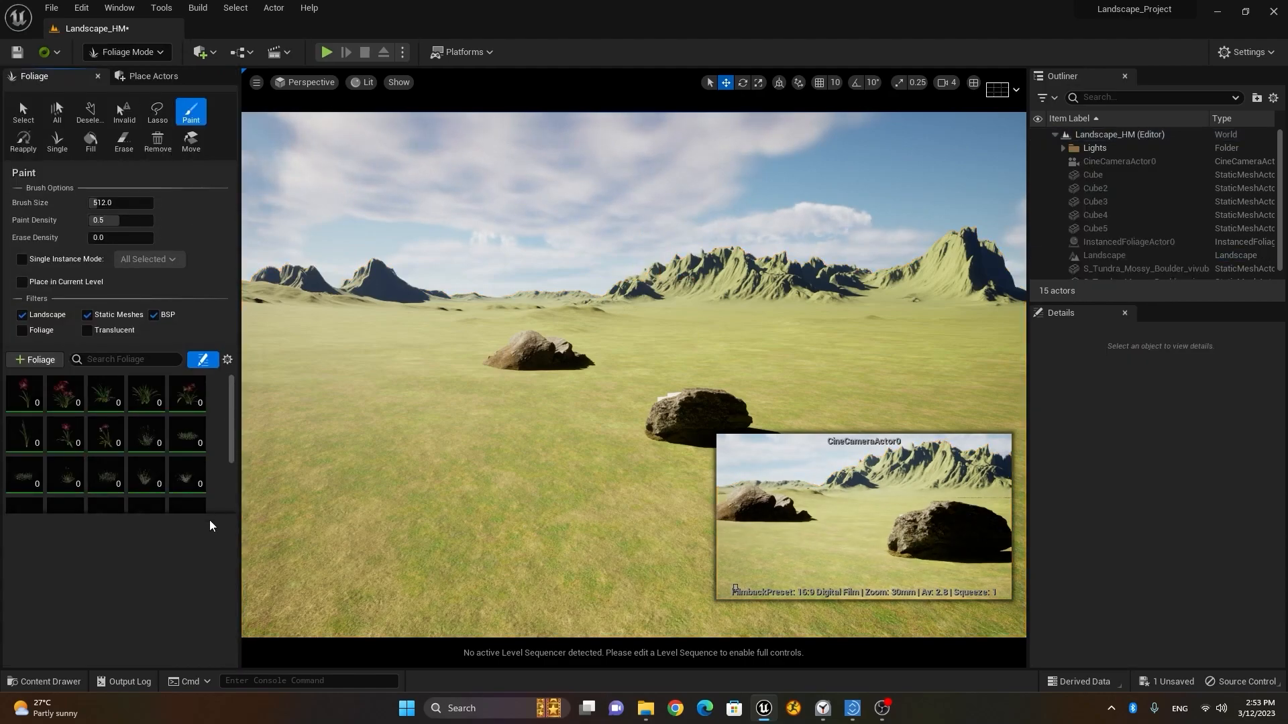
Select the foliage types from FT_Wild_Grass_vlkhcbxia_Var1_lod1 through the last one in the foliage palette.
drag(233, 453, 188, 454)
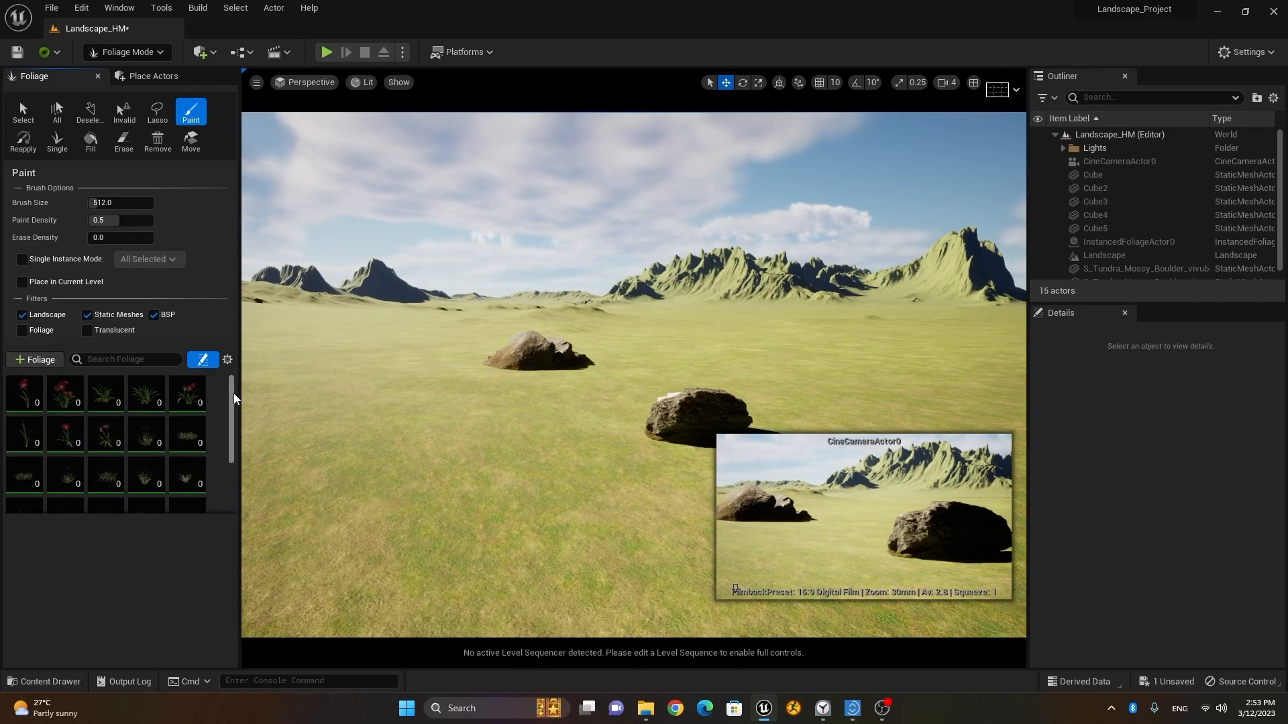
click(151, 442)
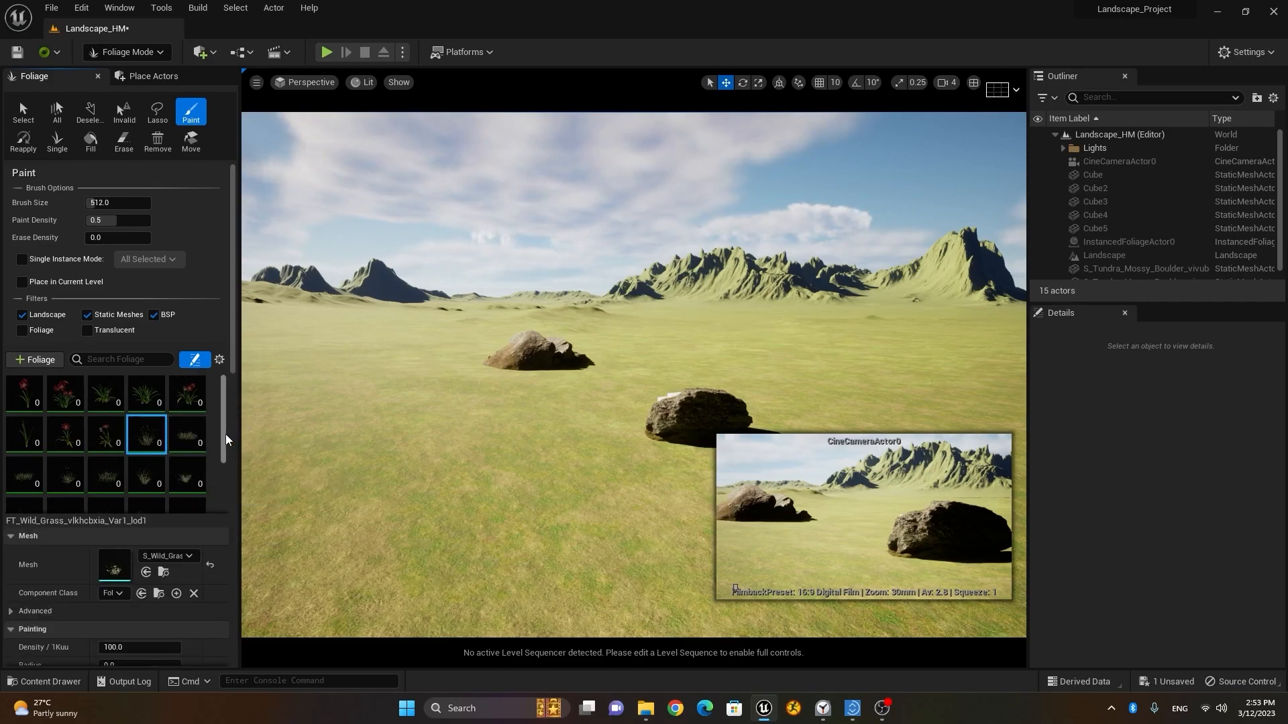
scroll(208, 446, down, 1)
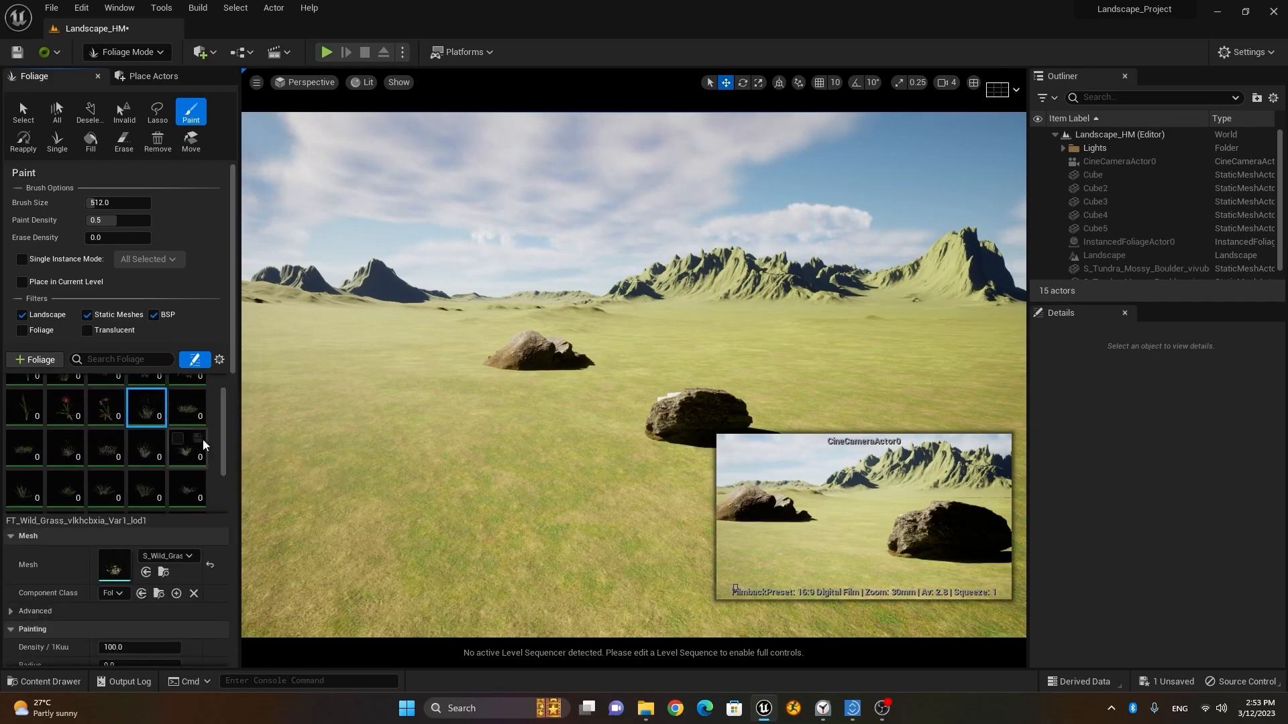
ctrl+click(188, 412)
ctrl+click(24, 448)
ctrl+click(67, 450)
ctrl+click(107, 449)
ctrl+click(147, 449)
ctrl+click(176, 452)
click(149, 411)
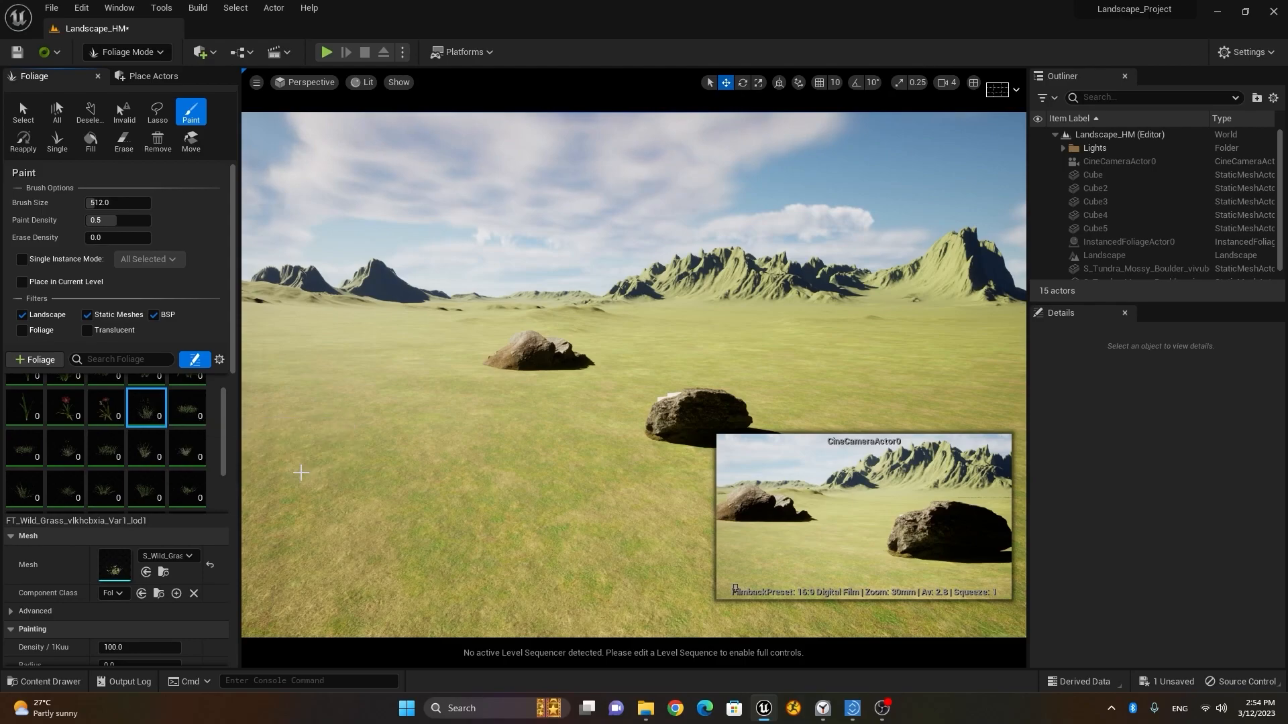
drag(223, 460, 225, 497)
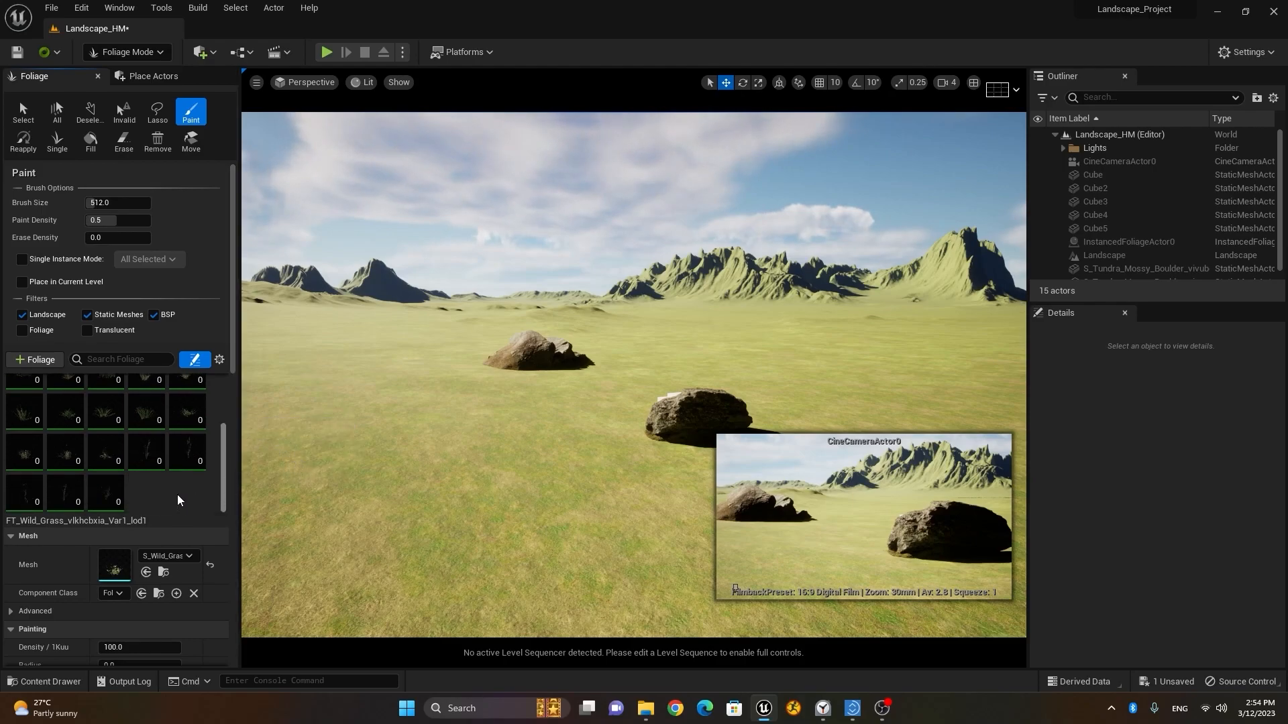
shift+click(110, 496)
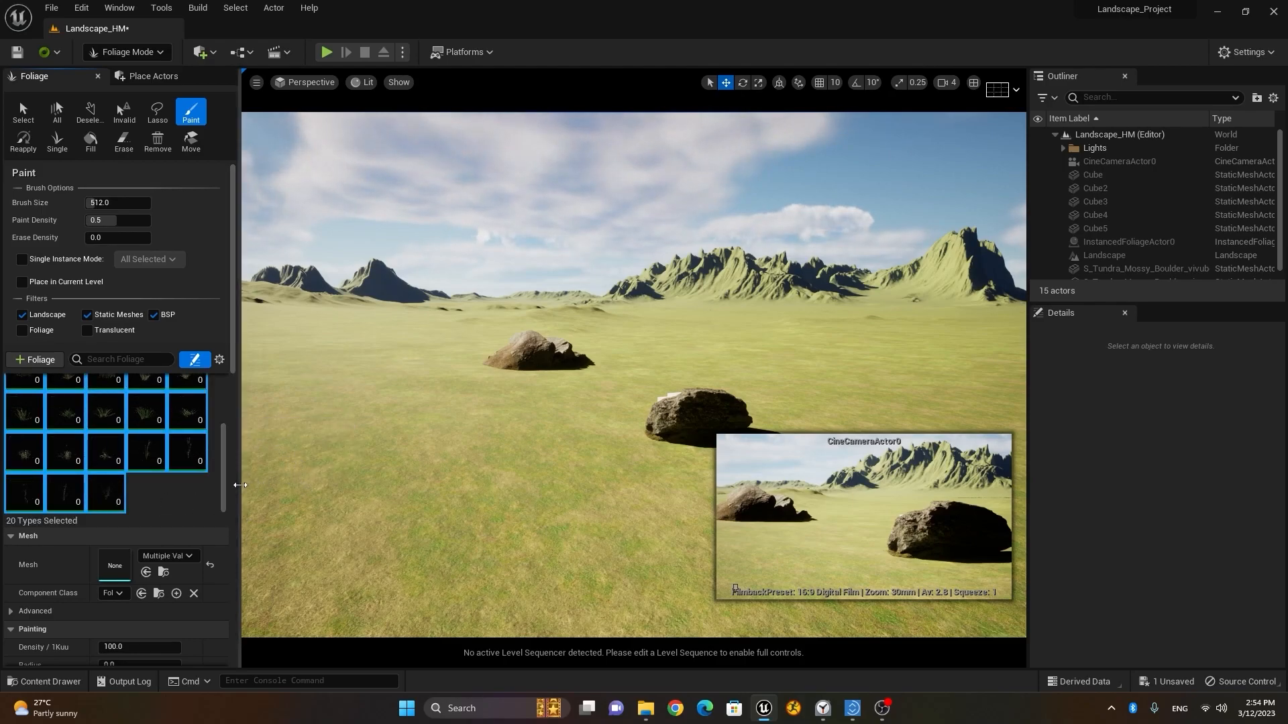
Activate all selected foliage types for painting and turn off the BSP placement filter.
scroll(226, 486, up, 3)
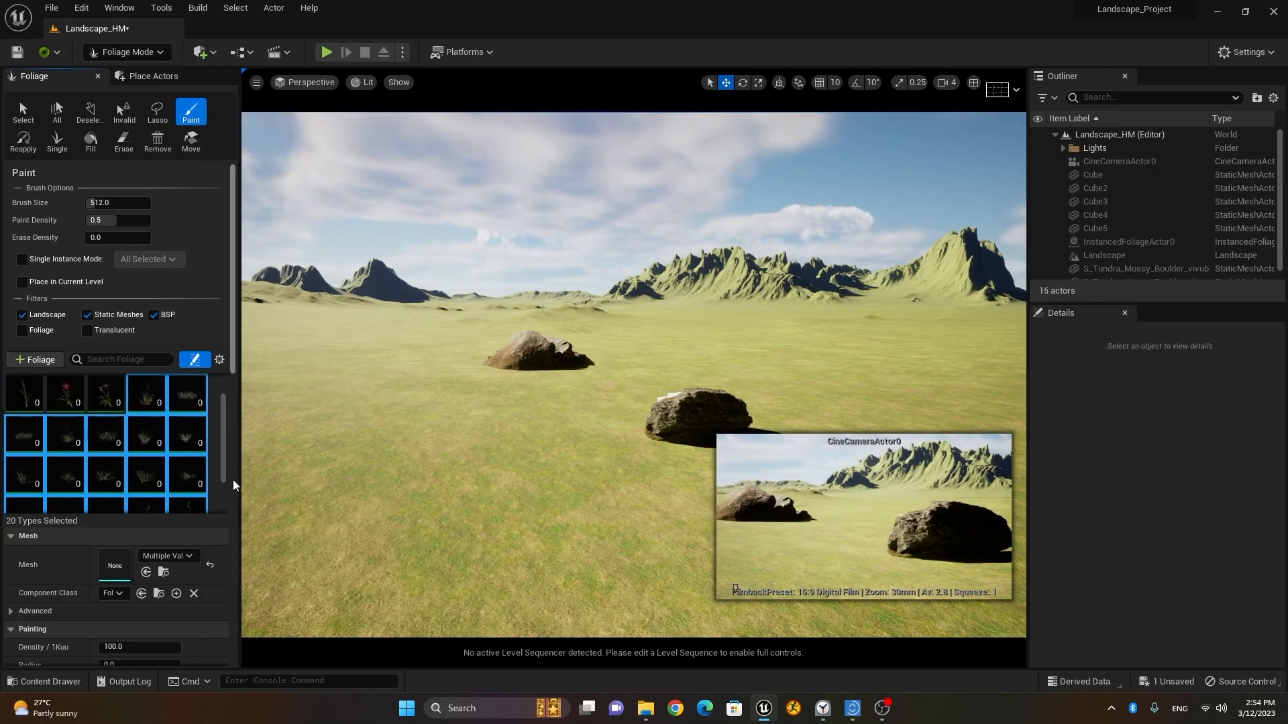
click(136, 388)
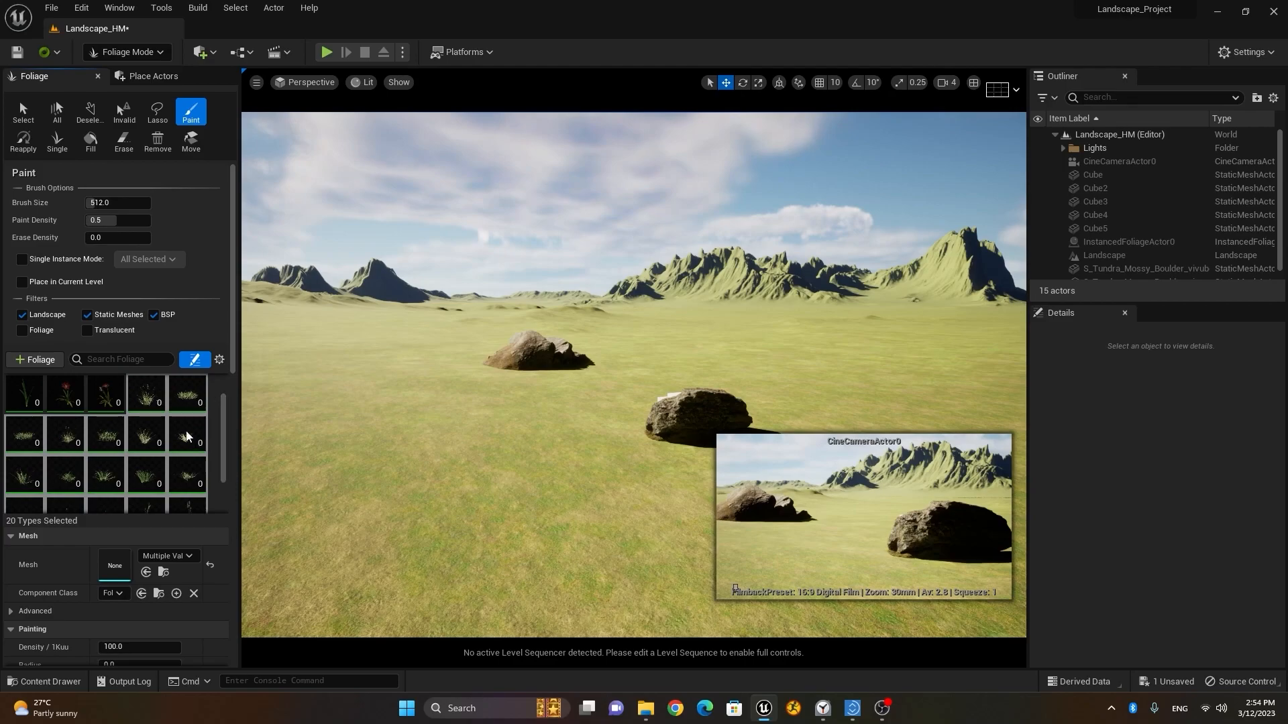
scroll(225, 464, down, 2)
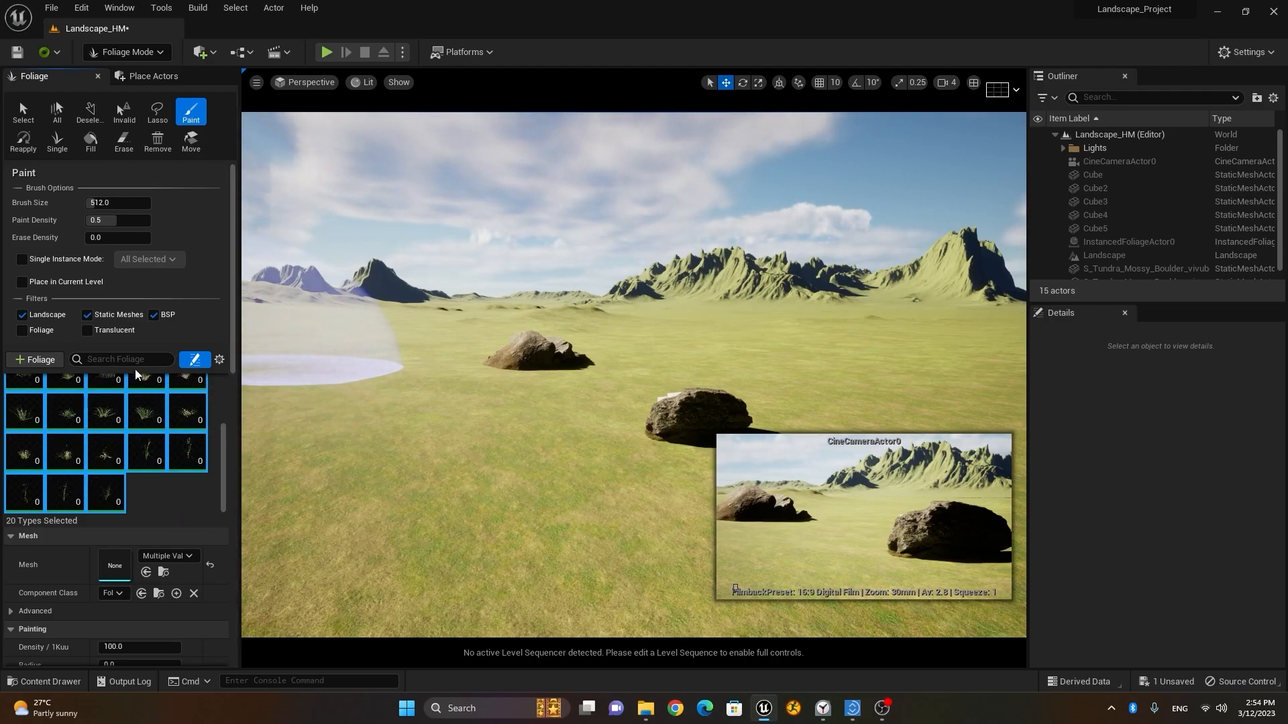
click(168, 314)
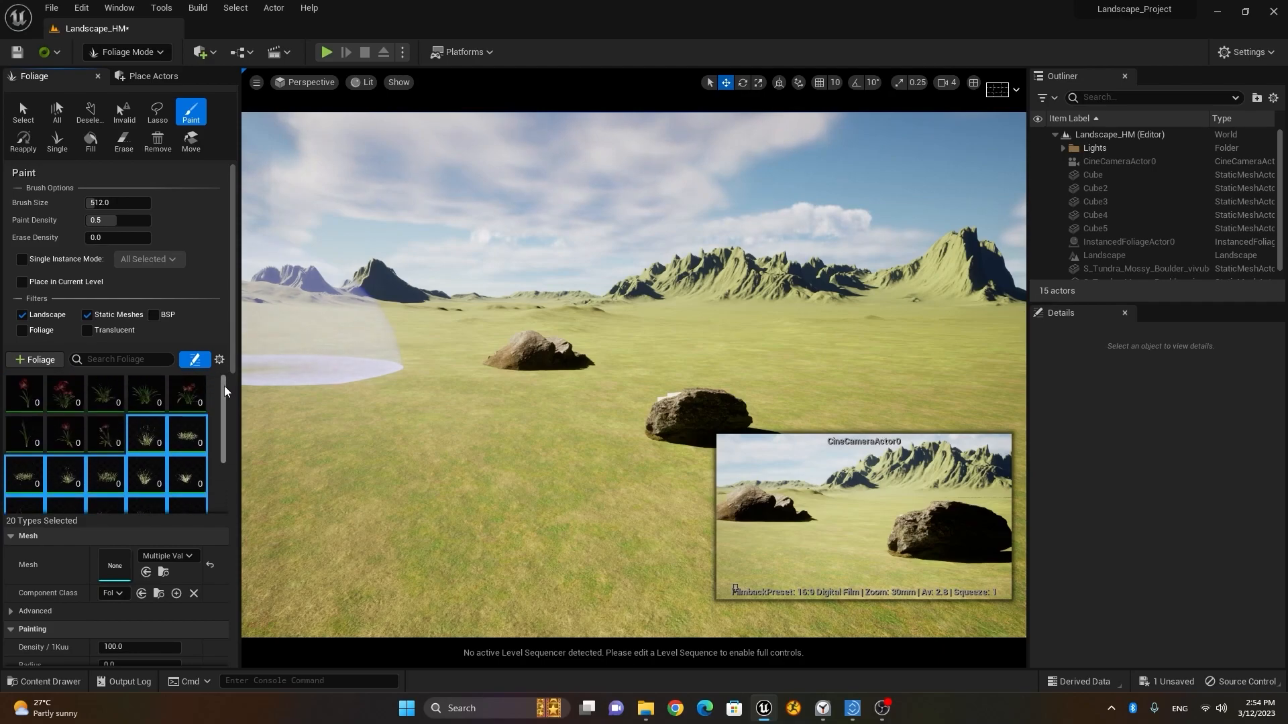
Set the painting density (Density / 1Kuu) of the selected foliage types to 300.
scroll(178, 565, down, 5)
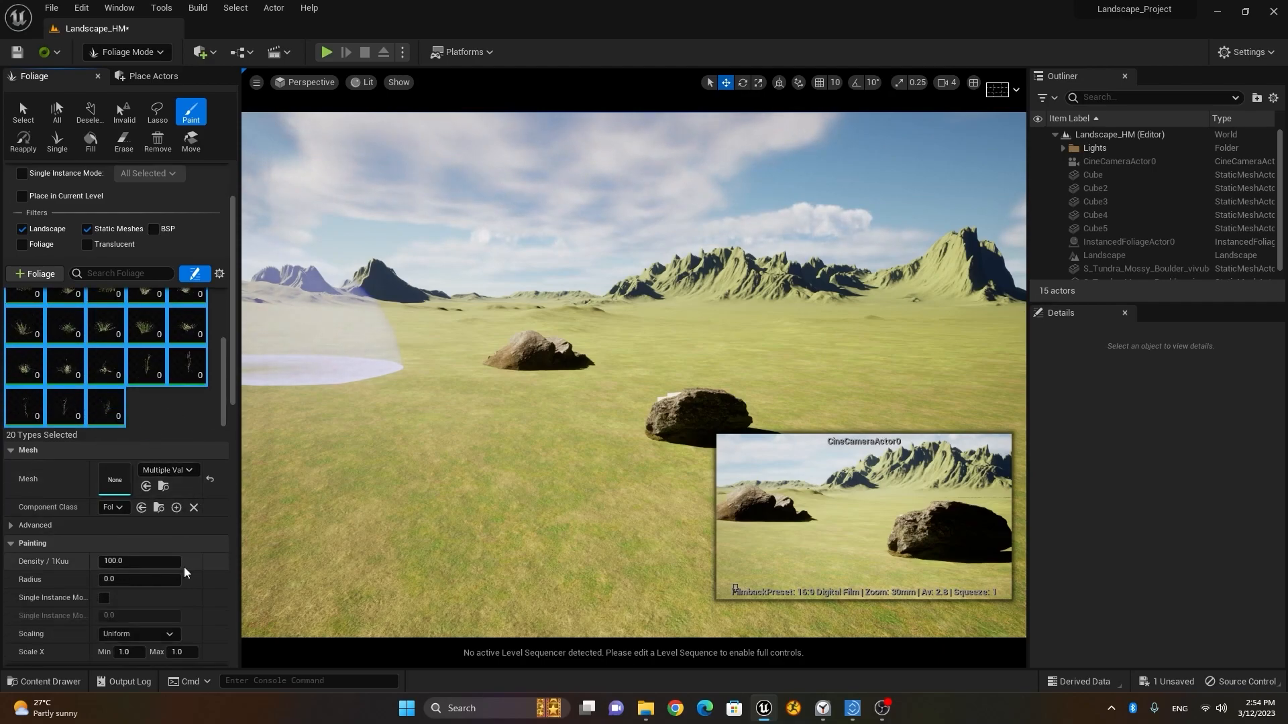
drag(235, 405, 235, 445)
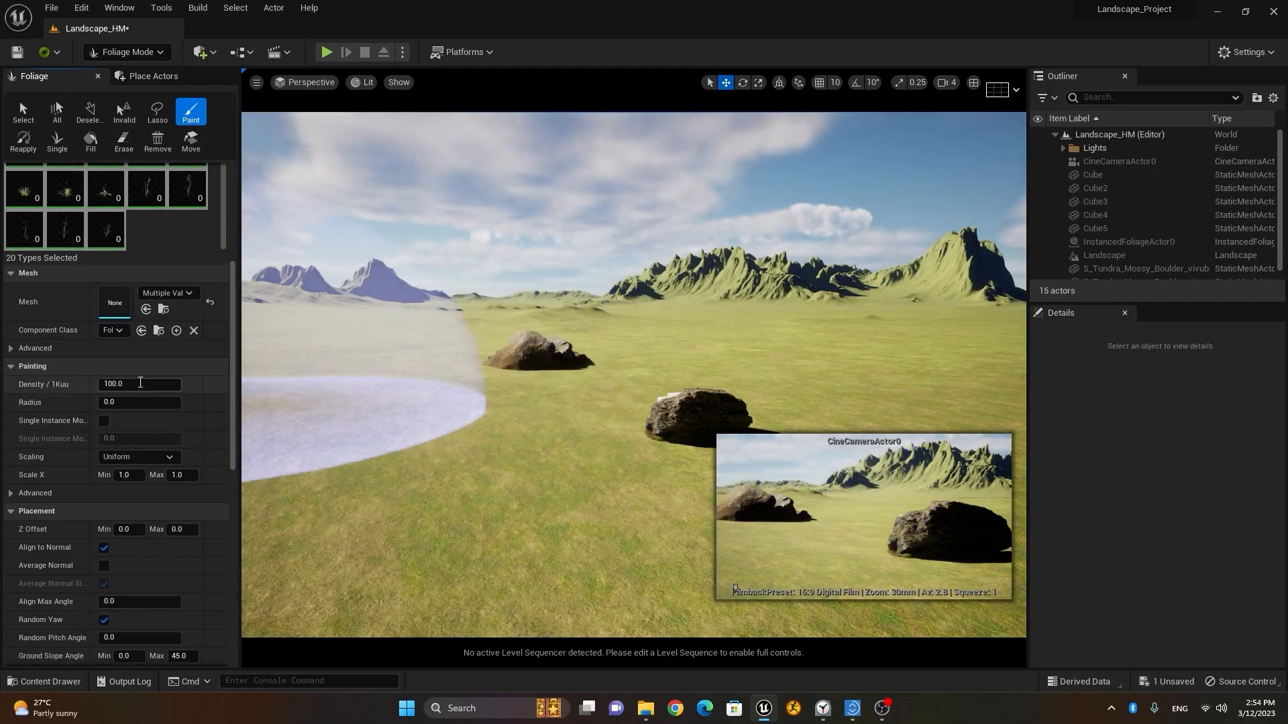
click(140, 383)
text(30)
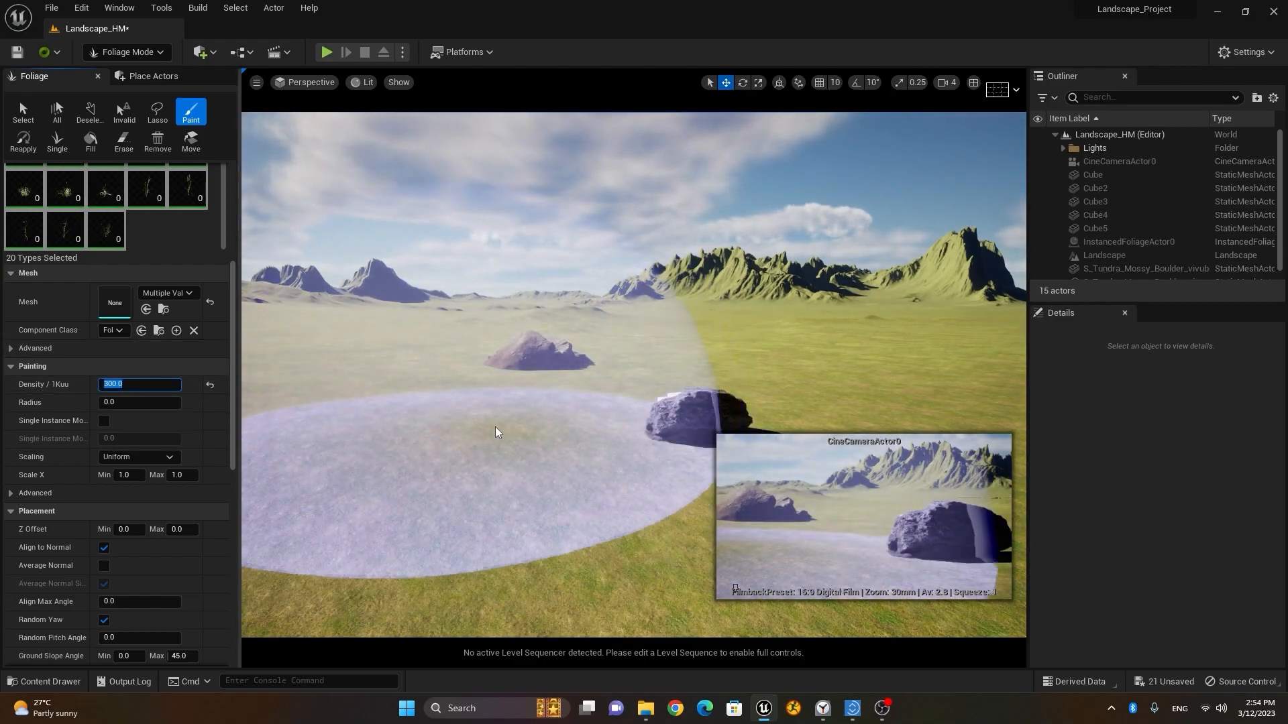
text([)
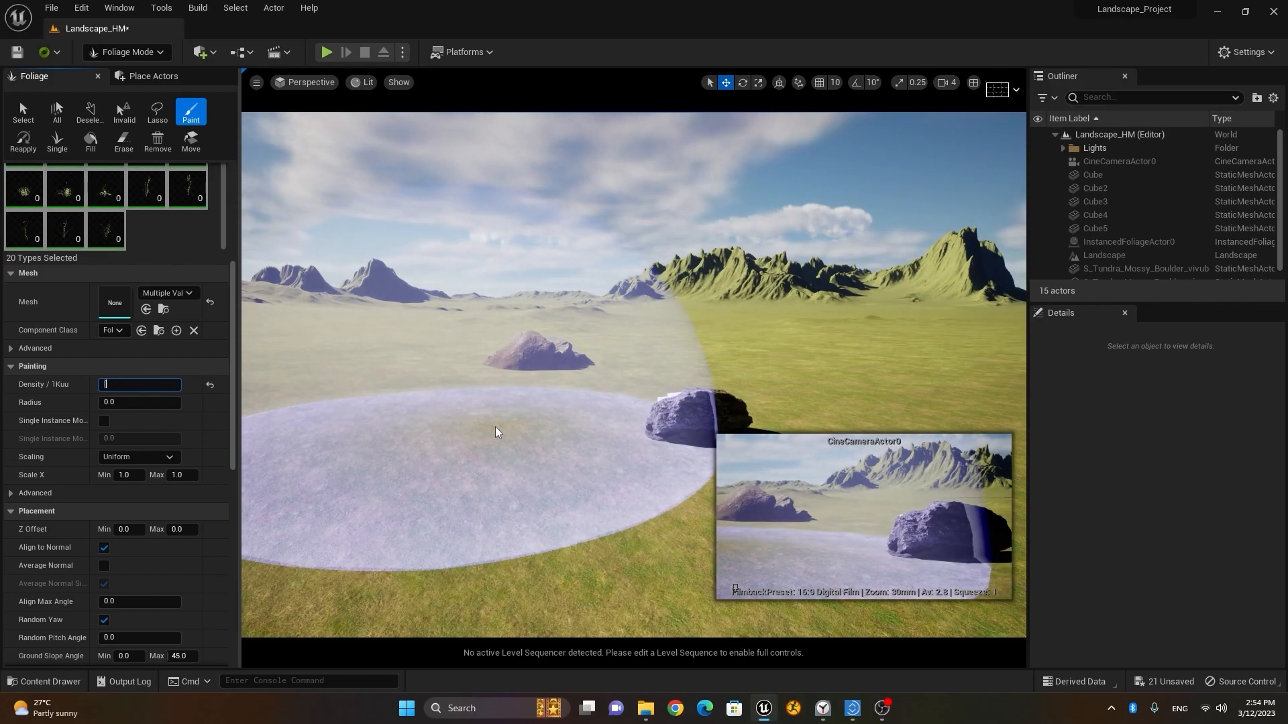
key(BackSpace)
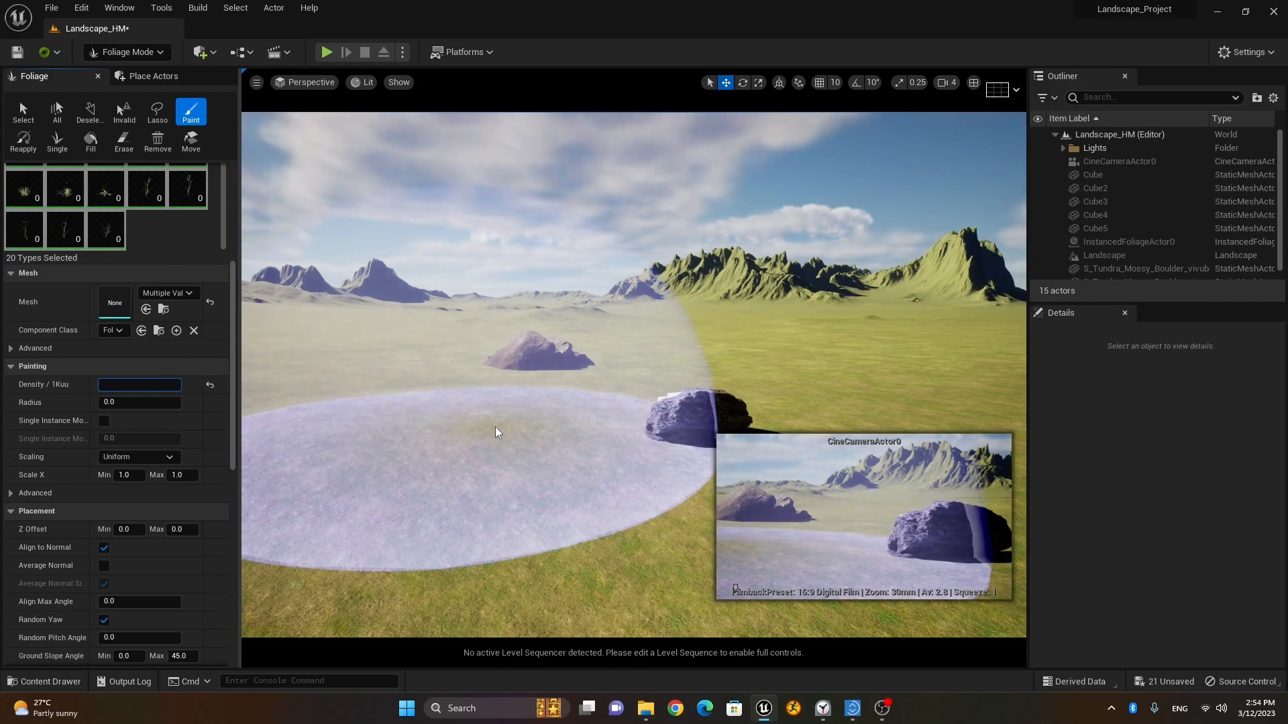
text(300)
key(Tab)
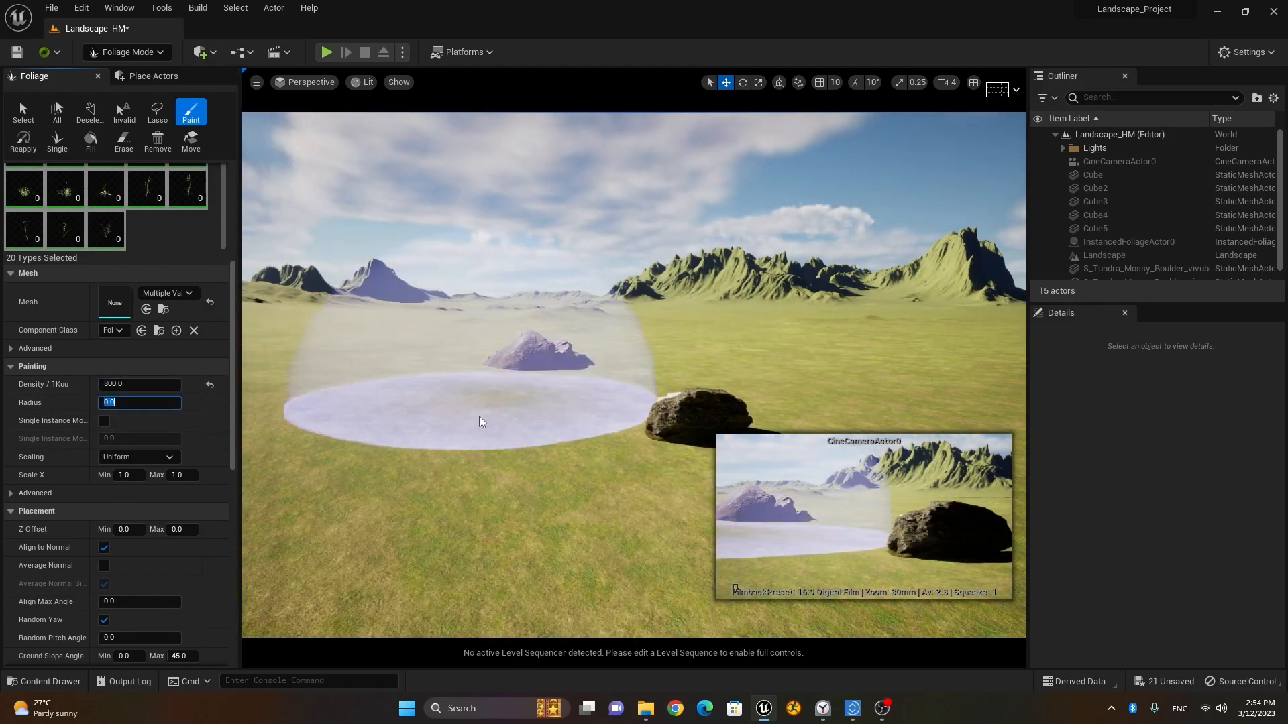
Try painting a patch of the selected grass on the open ground in front of the boulders, and undo it.
click(463, 449)
click(461, 448)
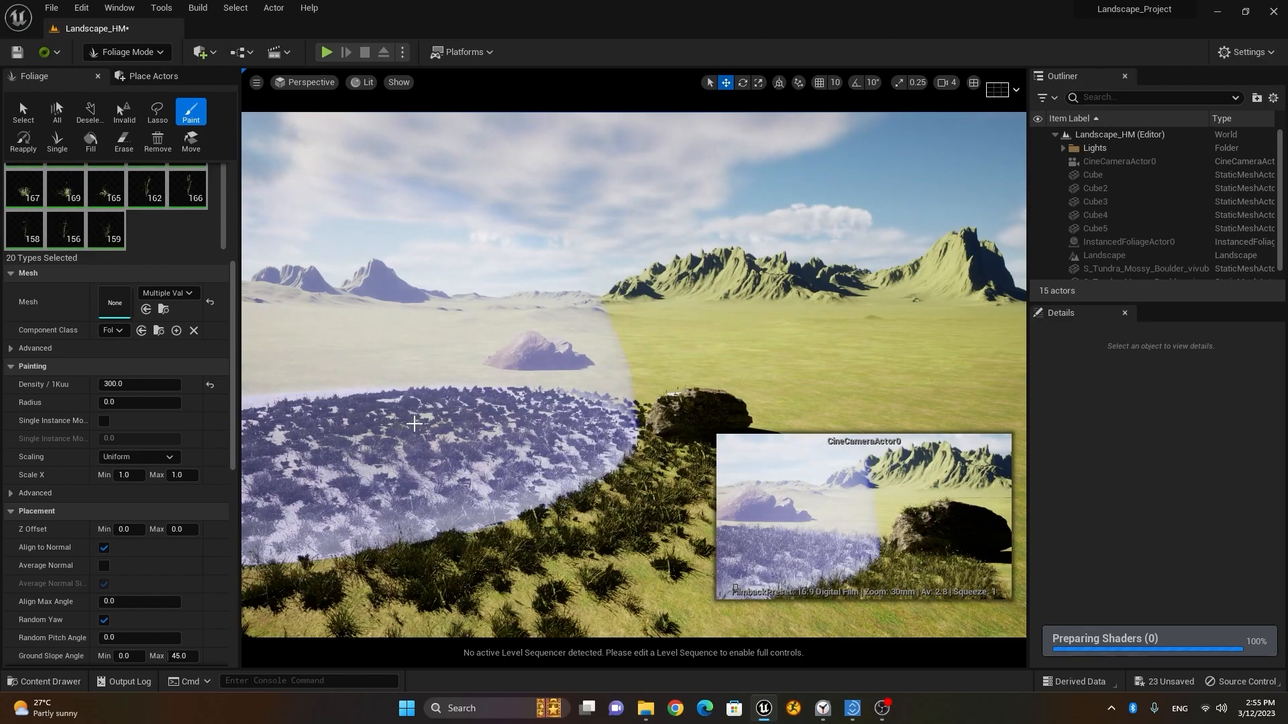
key(ctrl+z)
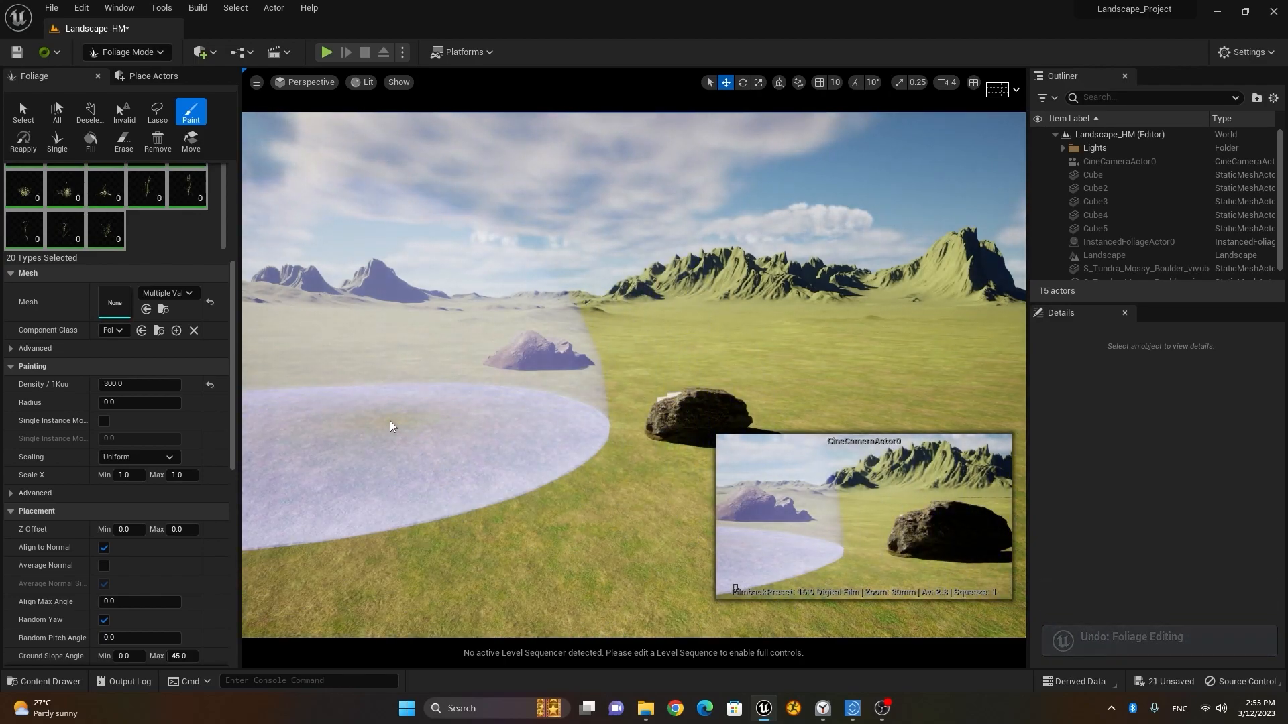
Reduce the foliage brush to a smaller radius, adjusting it up and down against the ground around the boulders.
key(bracketleft)
key(bracketleft)
key(bracketleft)
key(bracketleft)
key(bracketleft)
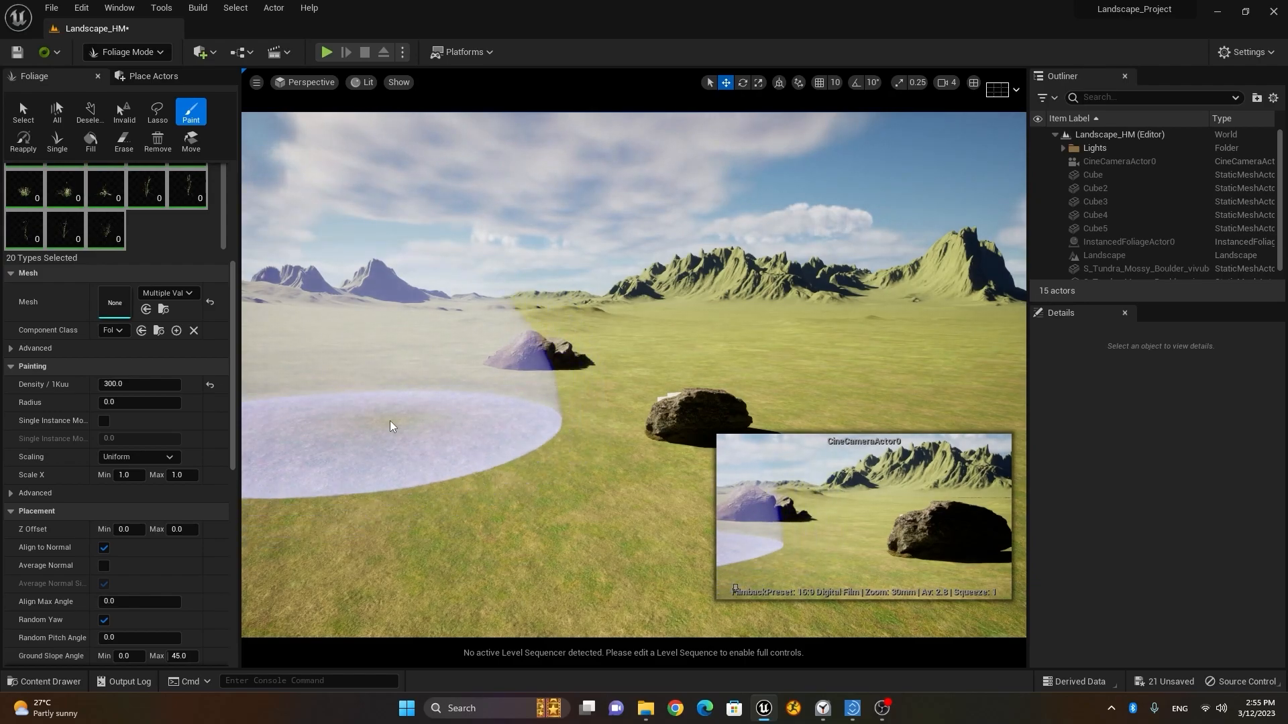
key(bracketright)
key(bracketright)
key(bracketright)
key(bracketleft)
key(bracketleft)
key(bracketleft)
key(bracketleft)
key(bracketleft)
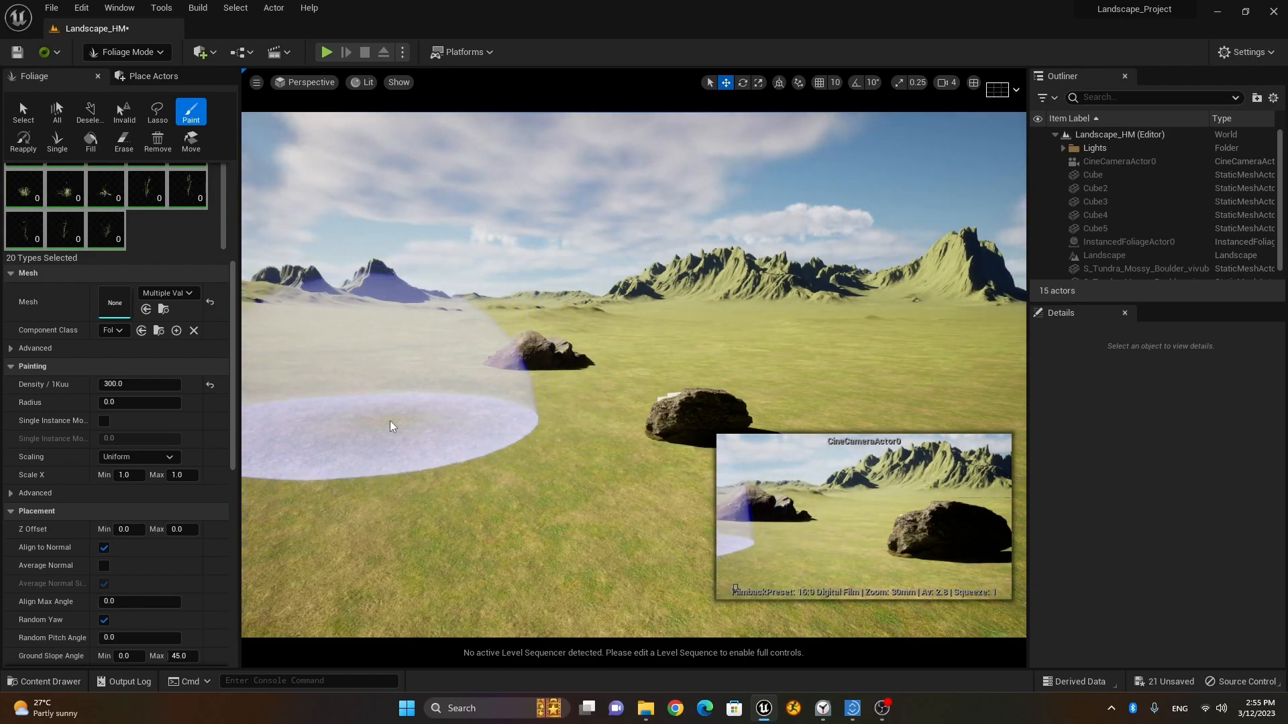
key(bracketright)
key(bracketright)
key(bracketright)
key(bracketright)
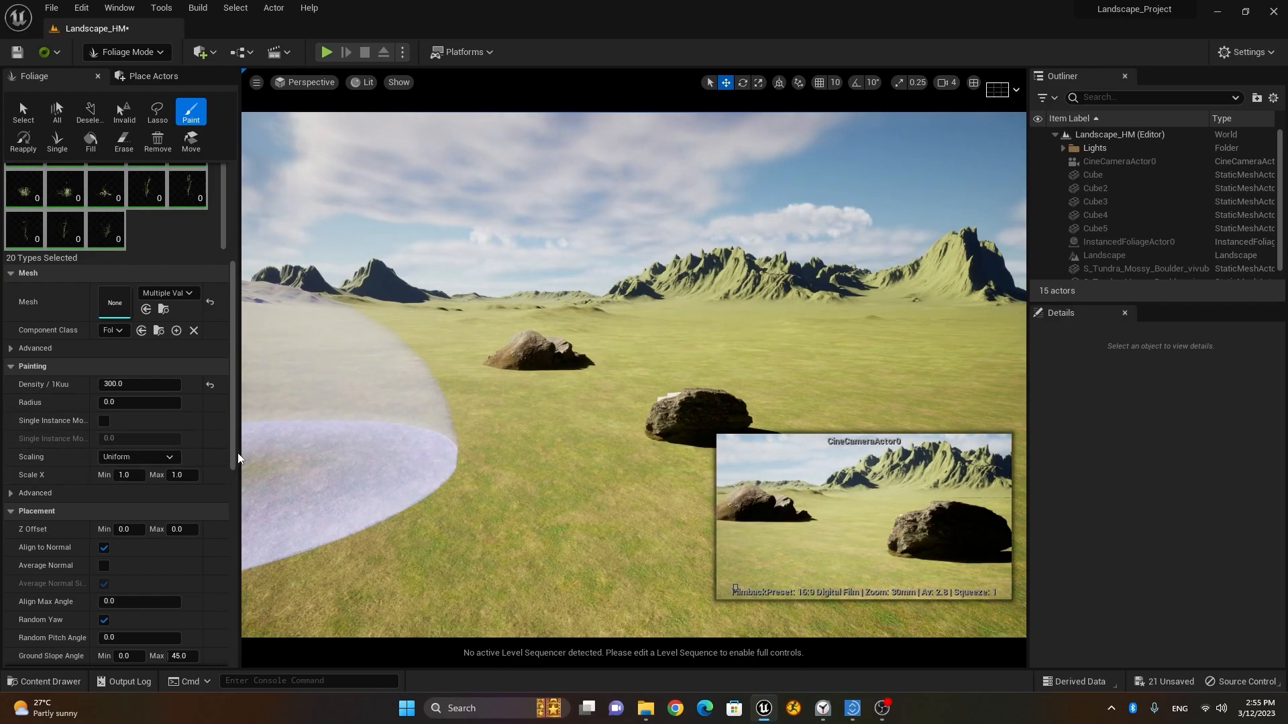
Examine the Scaling options and the remaining painting and placement settings of the selected foliage types.
click(161, 458)
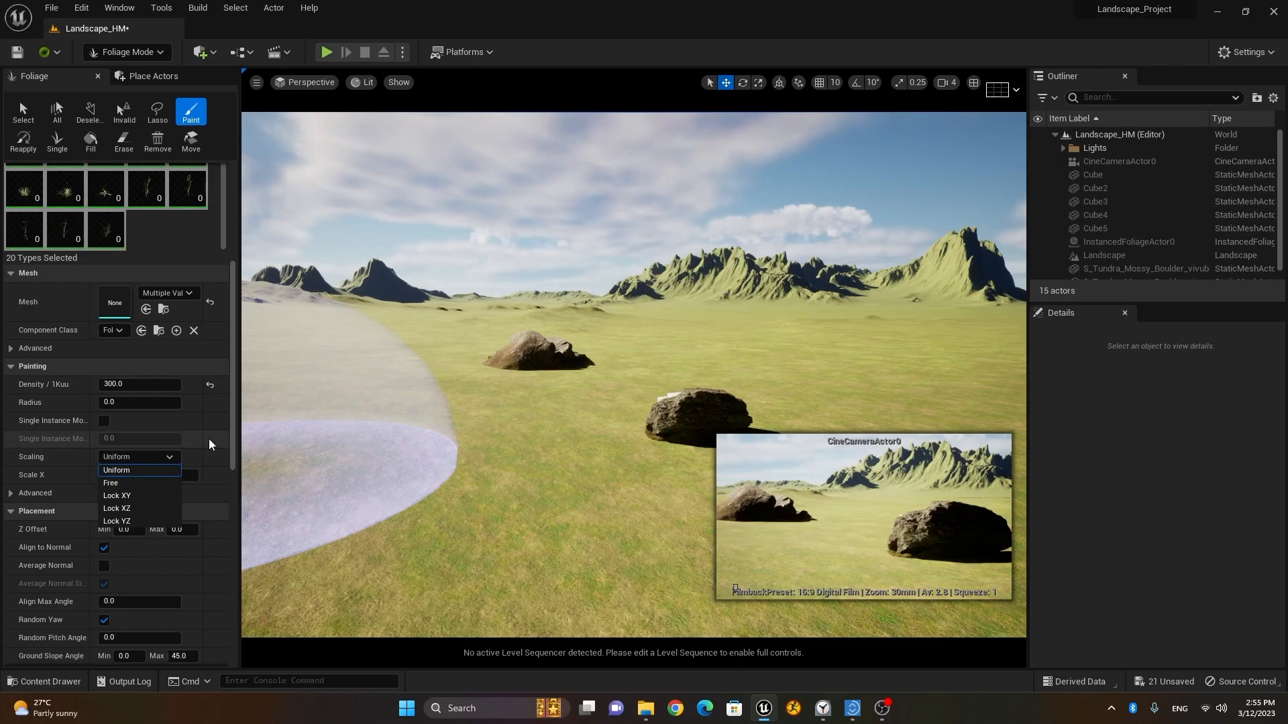
click(232, 436)
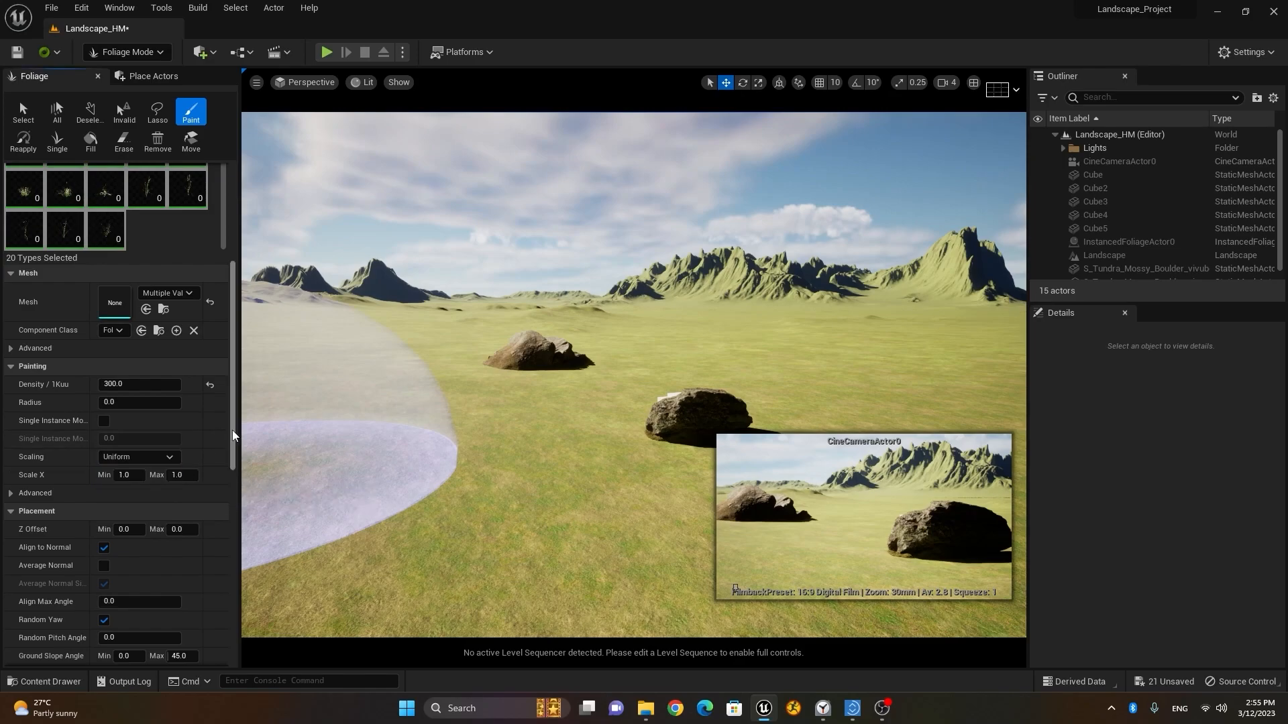
click(167, 458)
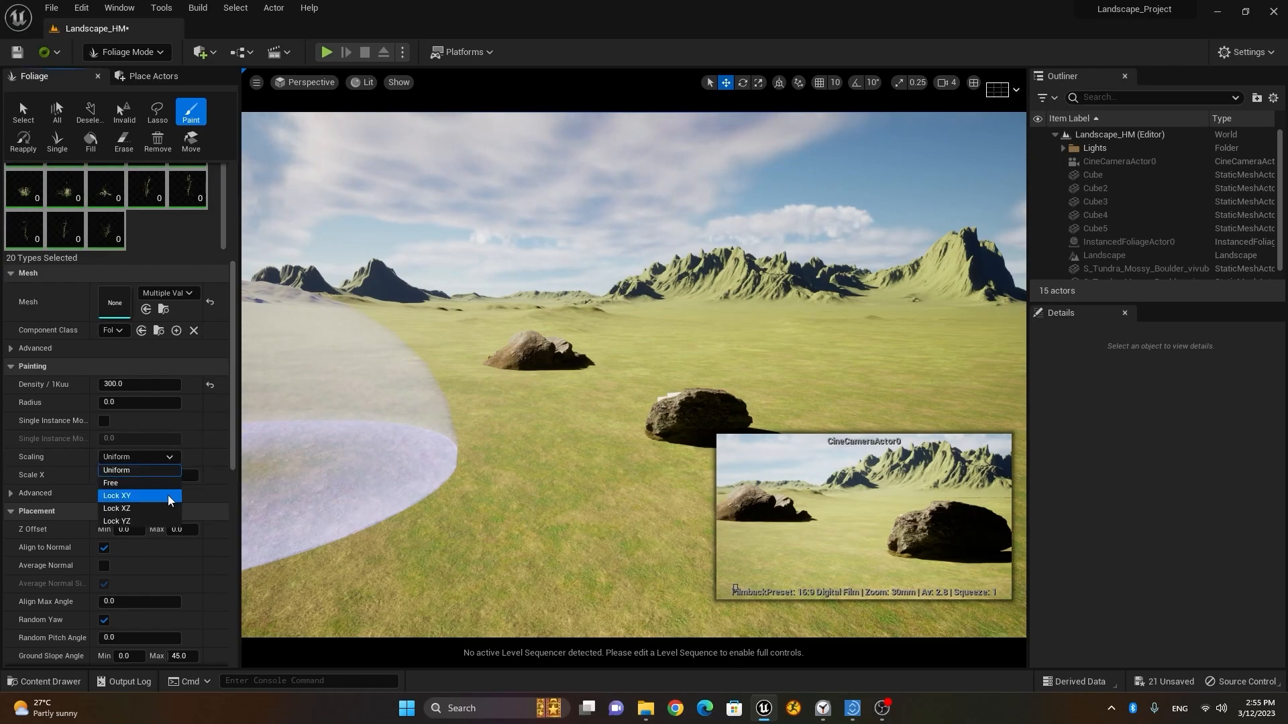
click(234, 450)
scroll(223, 478, down, 2)
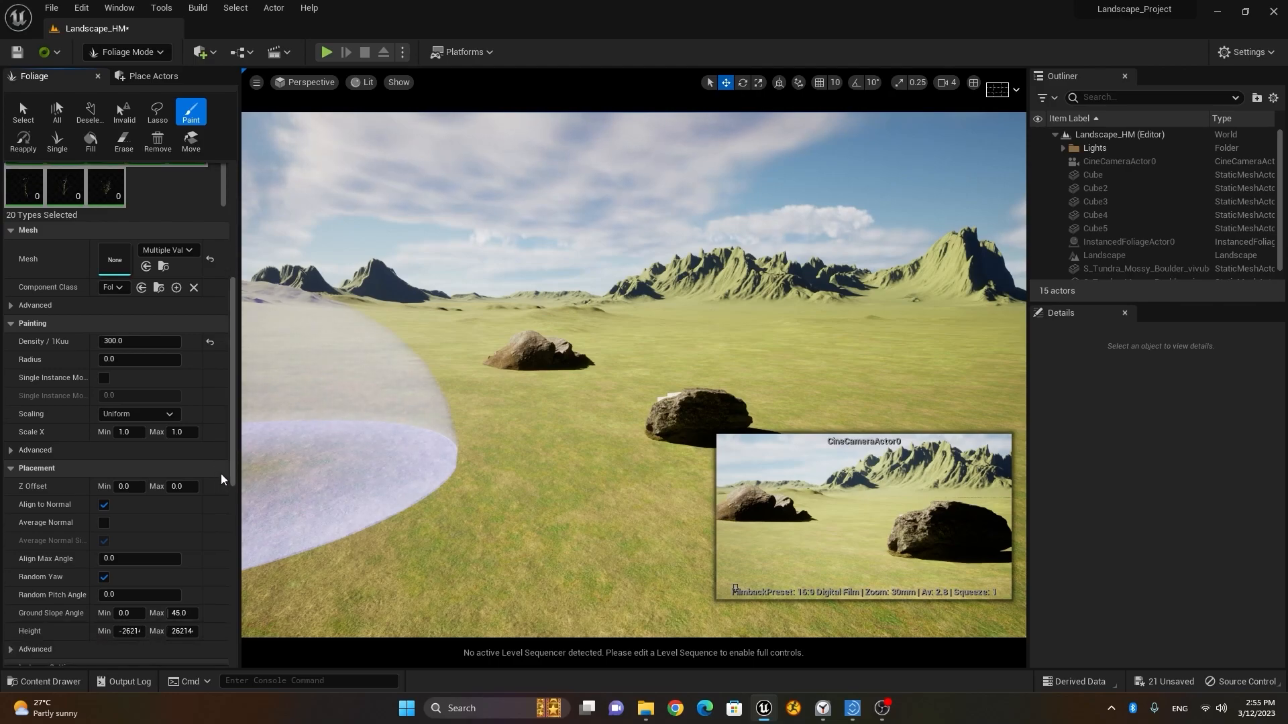
click(16, 454)
click(16, 454)
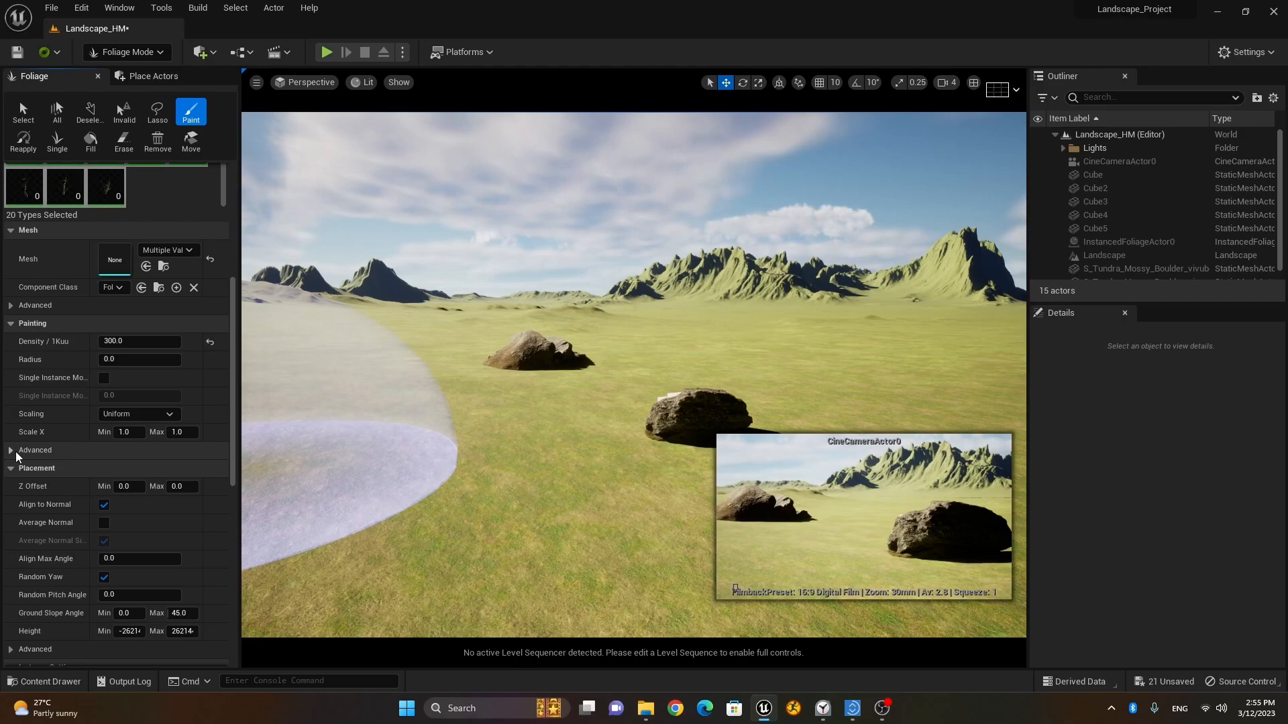
scroll(195, 528, down, 3)
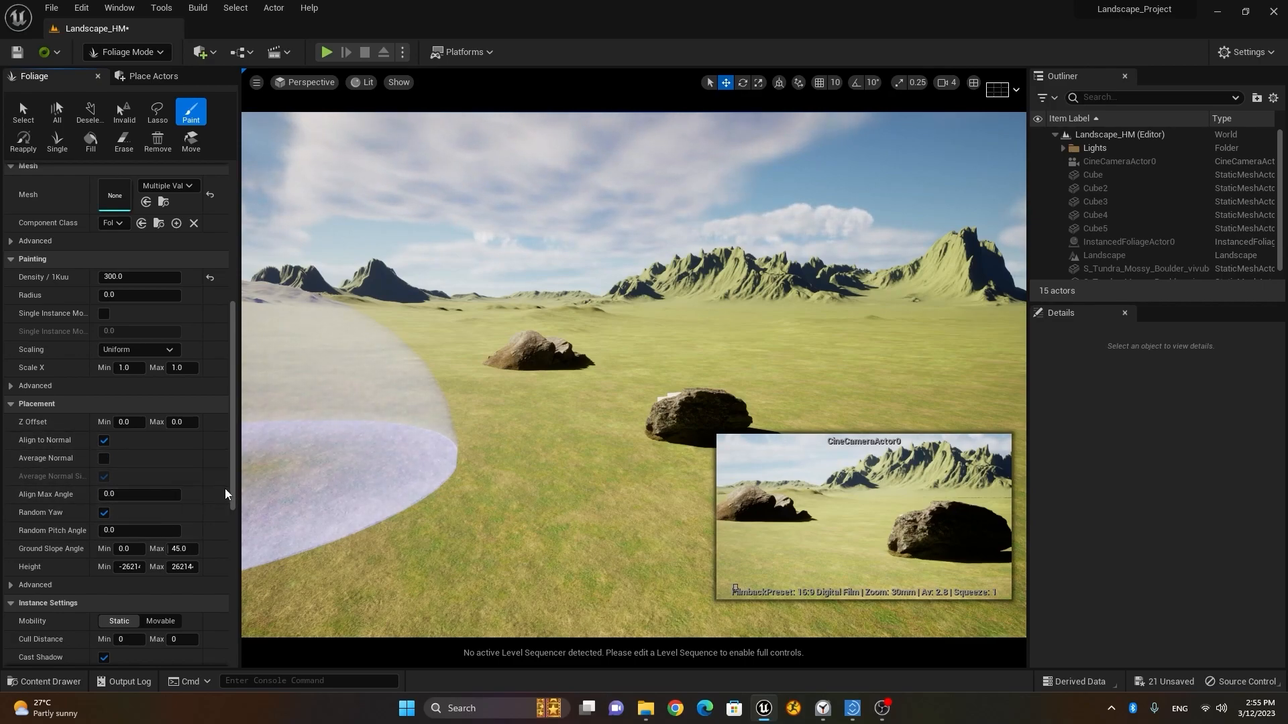
Paint the 20 selected grass types over the ground around and between the two boulders.
mouse_move(233, 492)
mouse_down()
mouse_move(233, 648)
mouse_move(232, 334)
mouse_up()
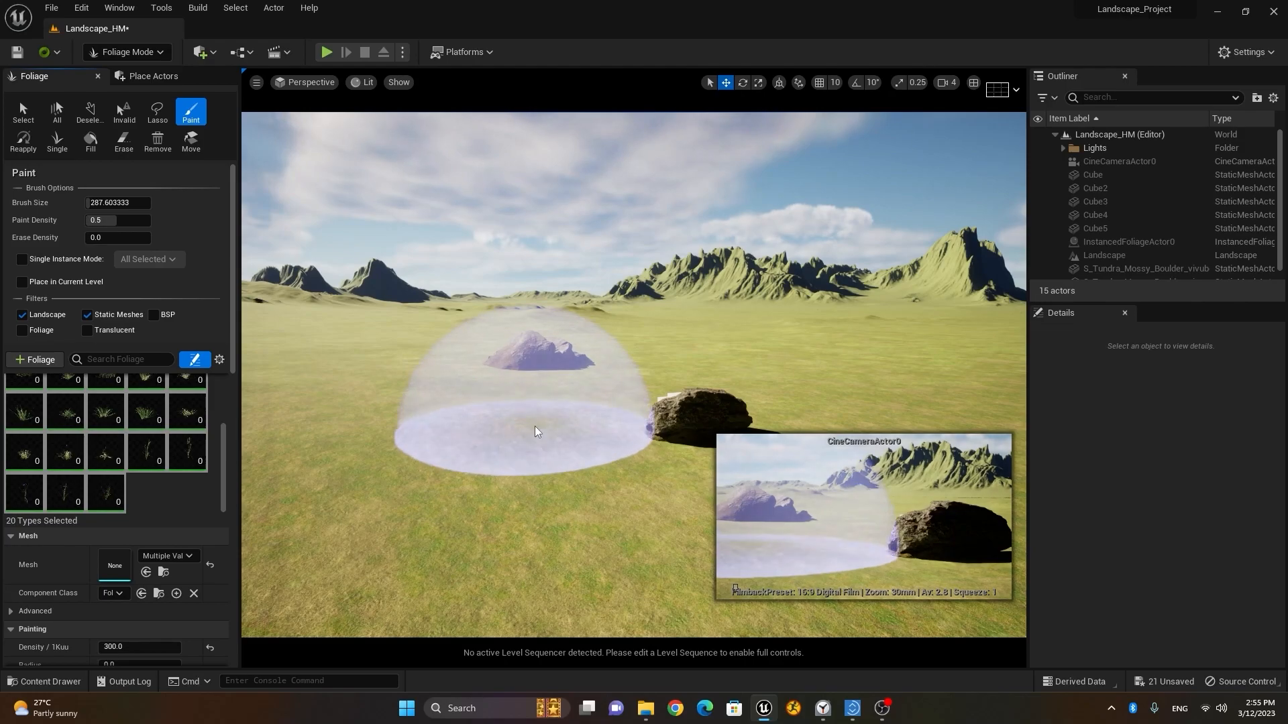
alt+right_drag(534, 427, 557, 429)
mouse_move(558, 428)
alt+mouse_down()
mouse_move(570, 403)
mouse_move(462, 415)
mouse_move(429, 360)
mouse_move(466, 322)
mouse_move(550, 348)
mouse_move(490, 309)
mouse_move(422, 288)
mouse_move(569, 324)
mouse_move(604, 365)
mouse_move(590, 416)
mouse_move(474, 540)
mouse_move(701, 456)
mouse_move(788, 389)
mouse_move(748, 379)
mouse_move(748, 361)
alt+mouse_up()
alt+drag(837, 341, 784, 460)
mouse_move(690, 488)
mouse_down()
mouse_move(724, 475)
mouse_move(698, 436)
mouse_move(664, 403)
mouse_move(583, 396)
mouse_move(576, 367)
mouse_move(697, 392)
mouse_move(686, 401)
mouse_move(774, 401)
mouse_move(865, 430)
mouse_move(861, 375)
mouse_move(792, 309)
mouse_move(915, 329)
mouse_move(972, 425)
mouse_move(909, 389)
mouse_up()
right_drag(909, 389, 992, 392)
mouse_move(325, 362)
mouse_down()
mouse_move(293, 336)
mouse_move(454, 394)
mouse_move(552, 302)
mouse_move(415, 460)
mouse_move(284, 441)
mouse_move(503, 560)
mouse_move(676, 532)
mouse_move(858, 362)
mouse_up()
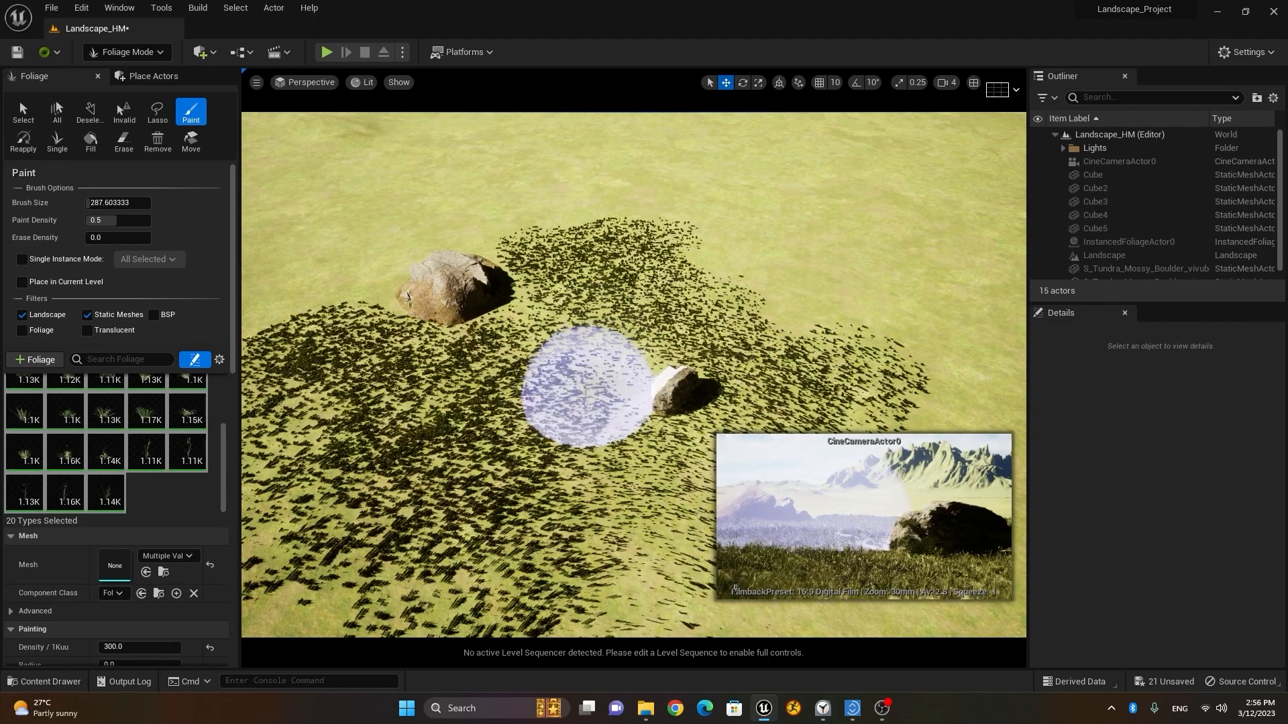
mouse_move(712, 264)
mouse_down()
mouse_move(803, 353)
mouse_move(658, 428)
mouse_move(664, 302)
mouse_move(652, 299)
mouse_up()
Move in on the smaller boulder and reduce the foliage brush size to about 103.
key(w)
right_drag(460, 460, 493, 478)
key(w)
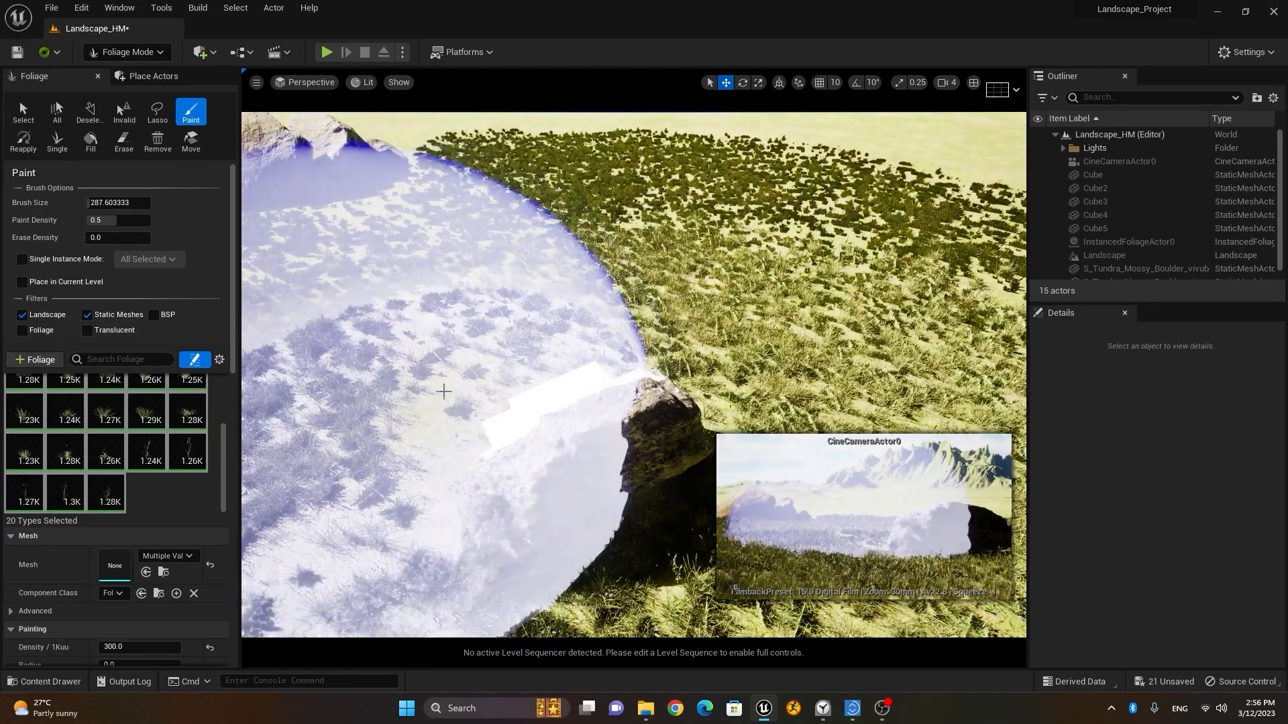
key(s)
right_drag(472, 393, 491, 367)
key(a)
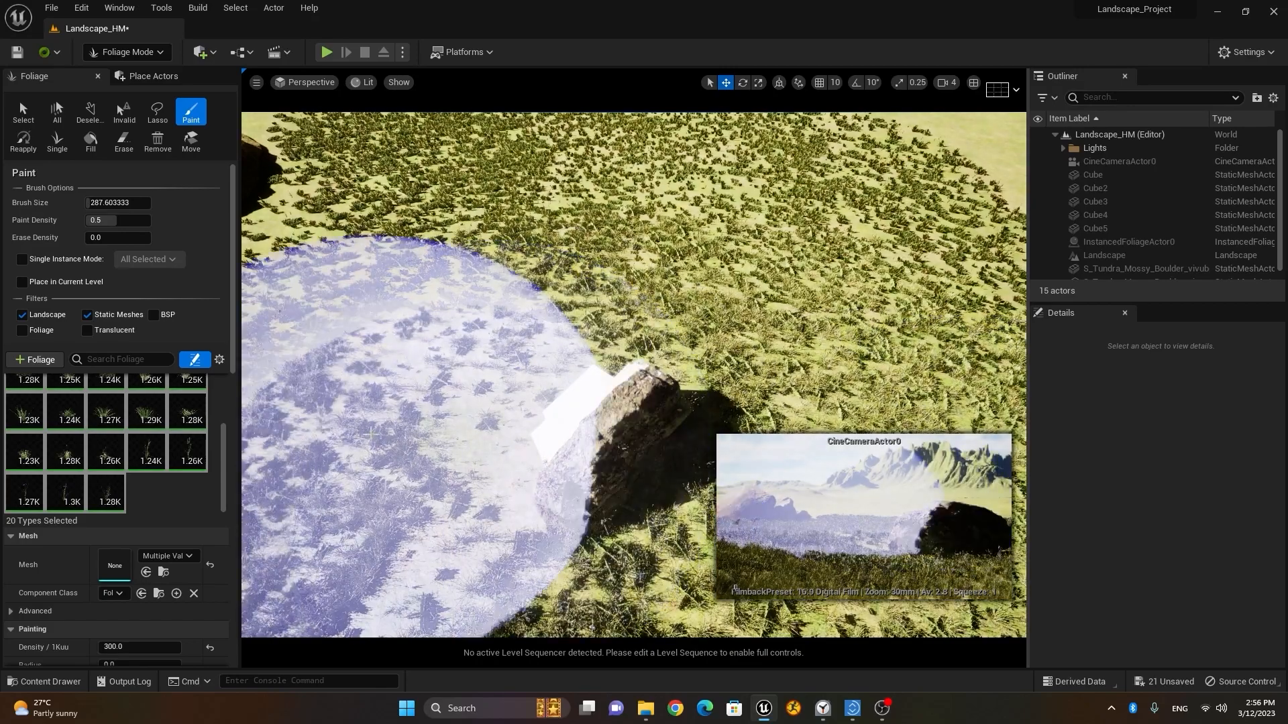
key(bracketleft)
key(bracketleft)
key(bracketleft)
key(bracketleft)
key(bracketleft)
key(bracketleft)
key(bracketleft)
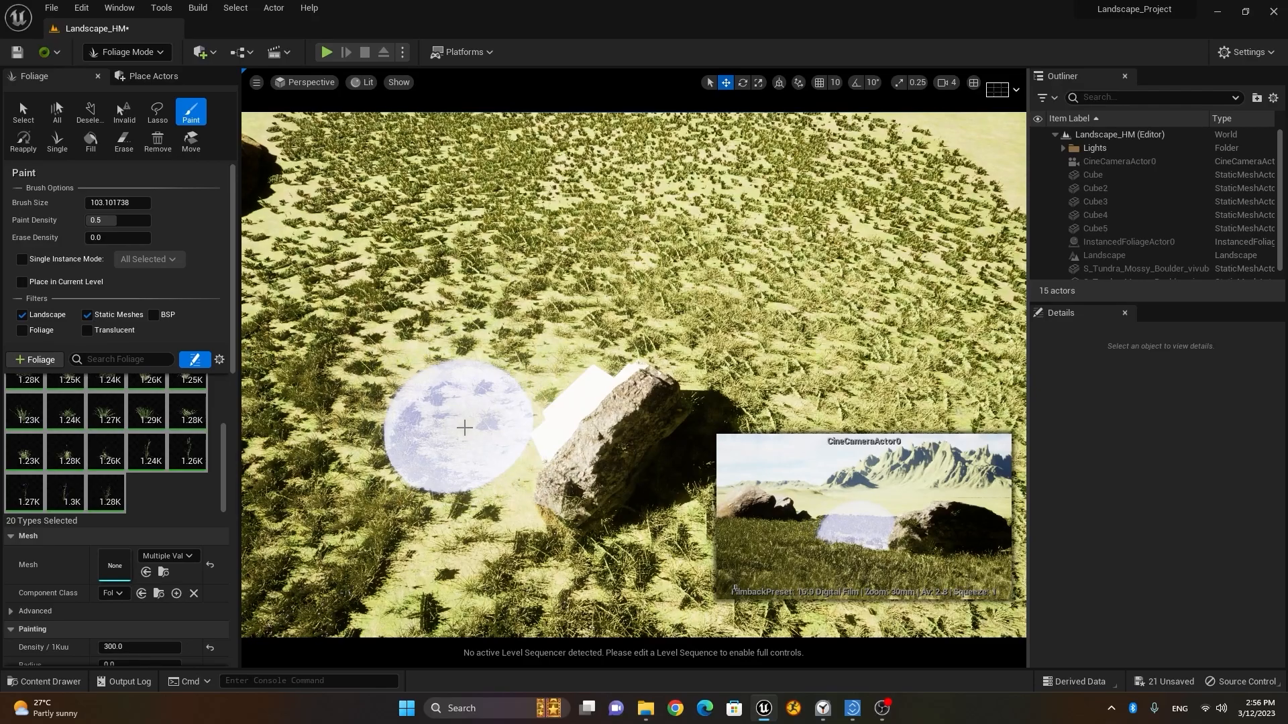
Paint more grass on the sparse ground beside the smaller boulder with a brush size of about 84.
scroll(612, 289, down, 10)
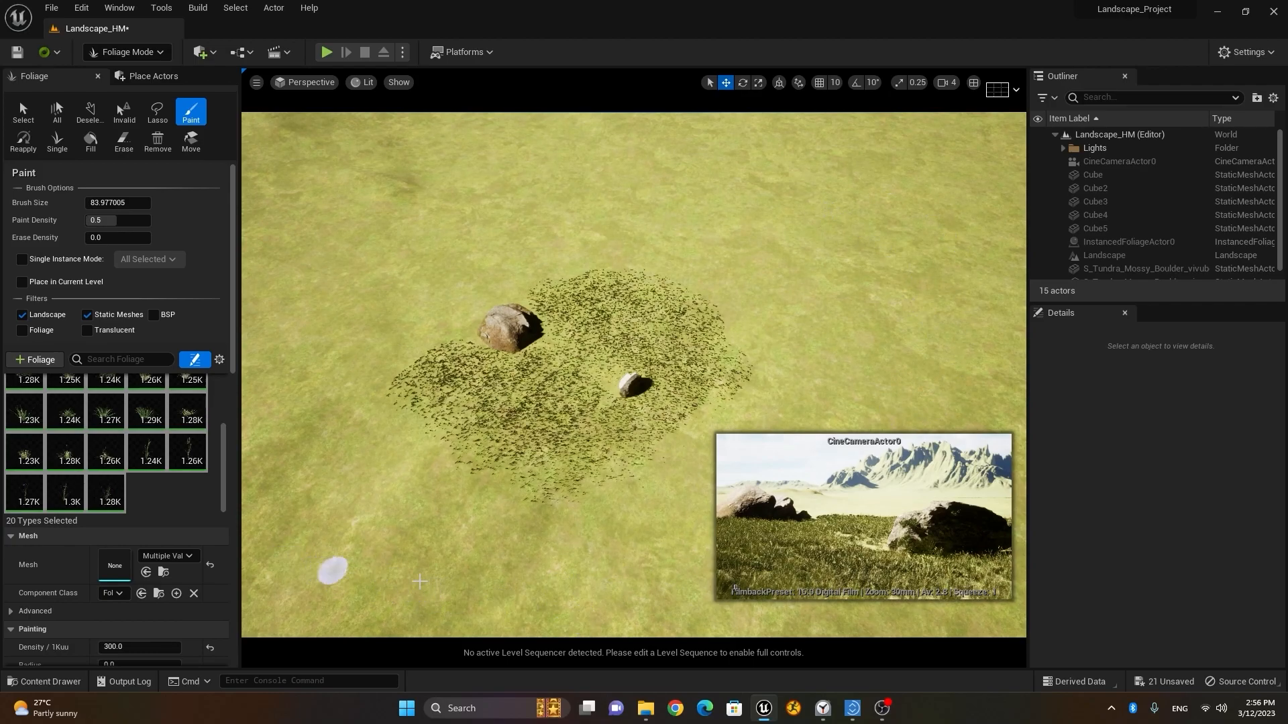
scroll(849, 306, up, 8)
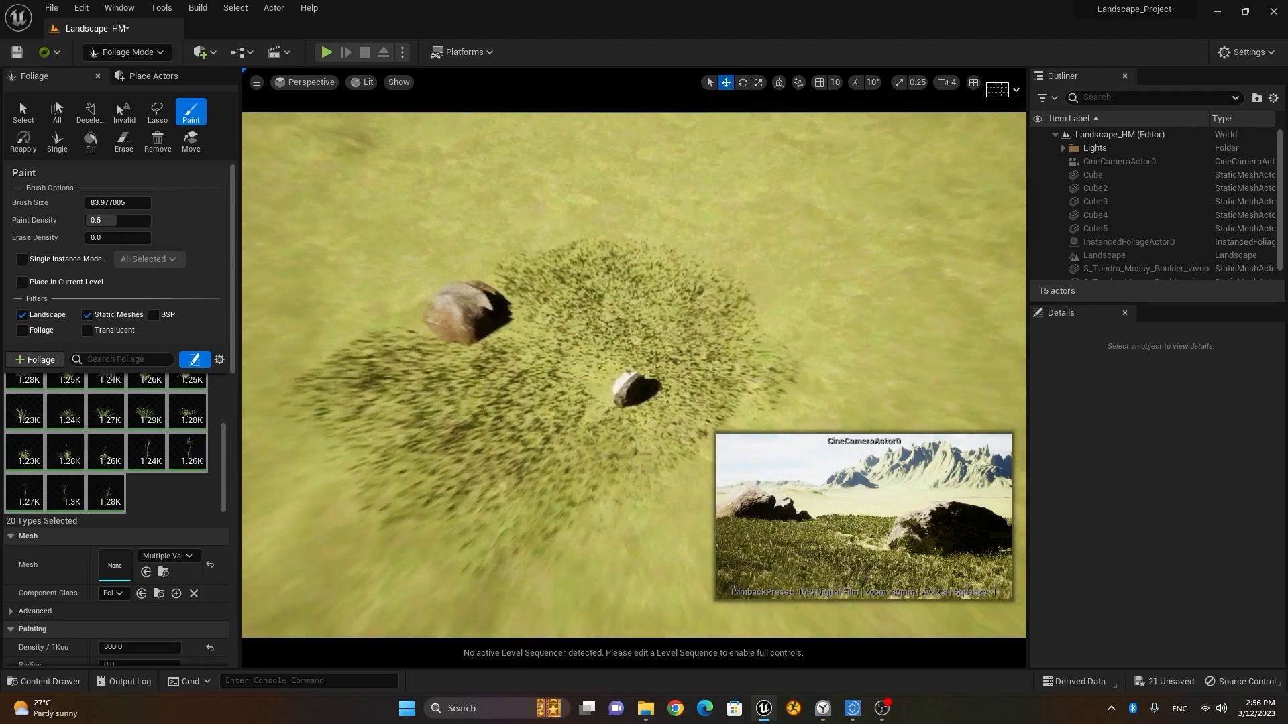
scroll(634, 376, down, 8)
alt+drag(555, 403, 456, 406)
scroll(404, 416, up, 7)
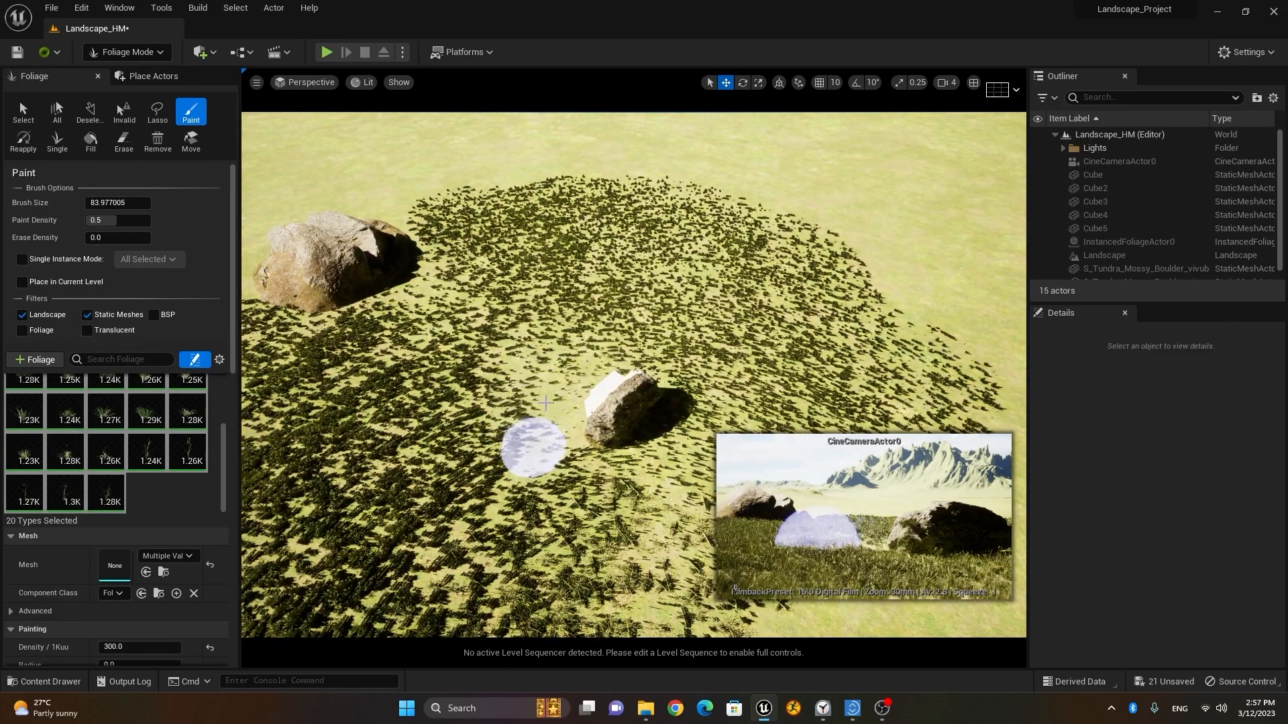
mouse_move(554, 402)
mouse_down()
mouse_move(532, 451)
mouse_move(589, 356)
mouse_move(501, 367)
mouse_move(517, 466)
mouse_up()
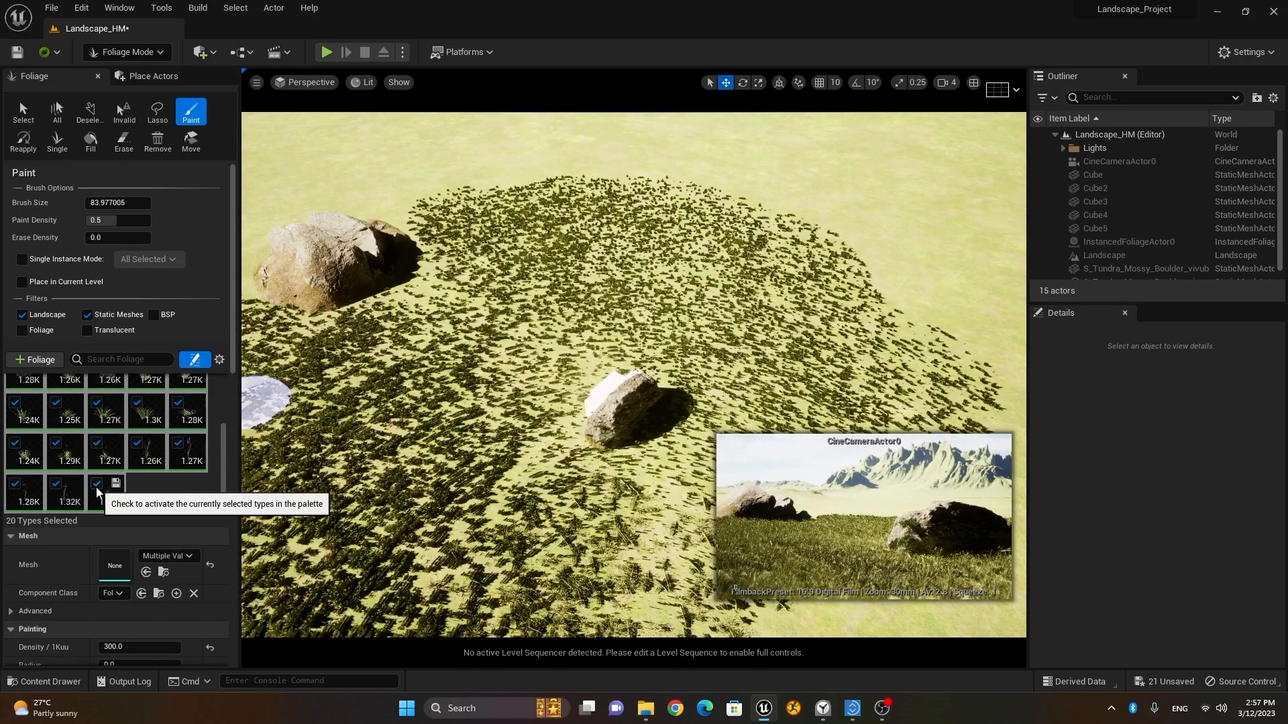
Try erasing patches of grass near the smaller boulder with the Erase tool, undoing each stroke.
click(124, 142)
mouse_move(503, 494)
mouse_down()
mouse_move(365, 537)
mouse_move(423, 441)
mouse_up()
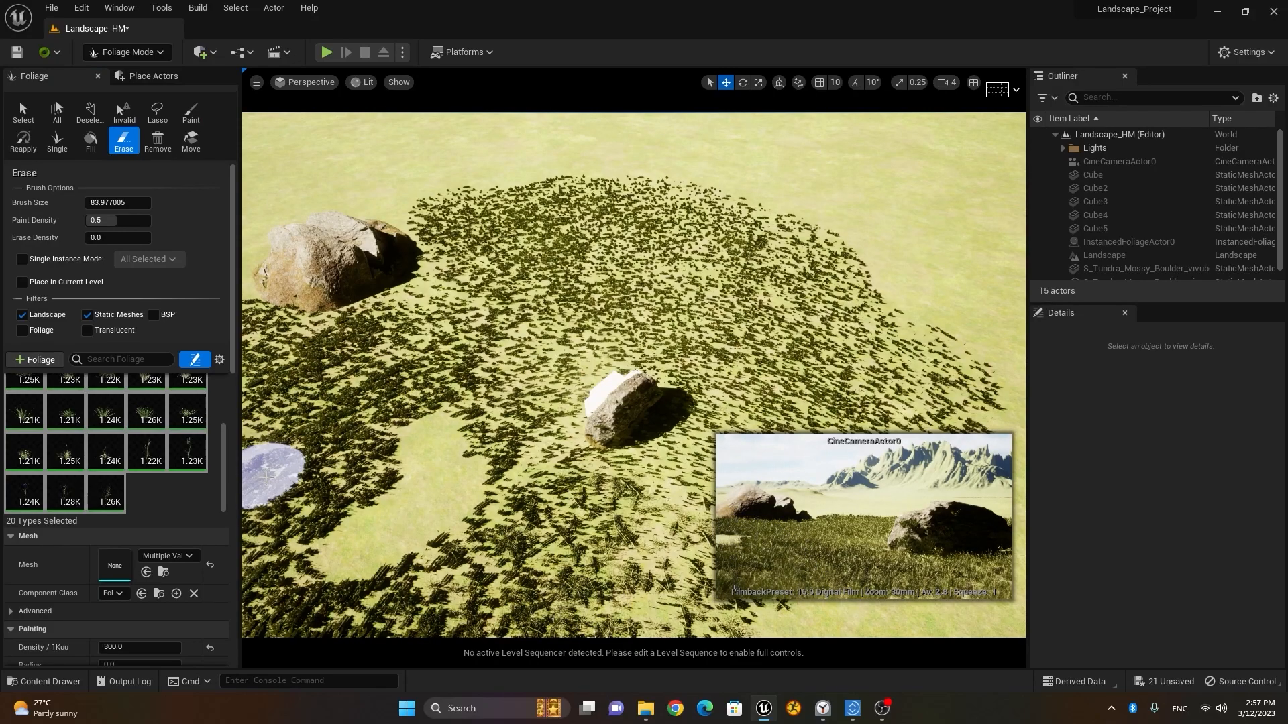
key(ctrl+z)
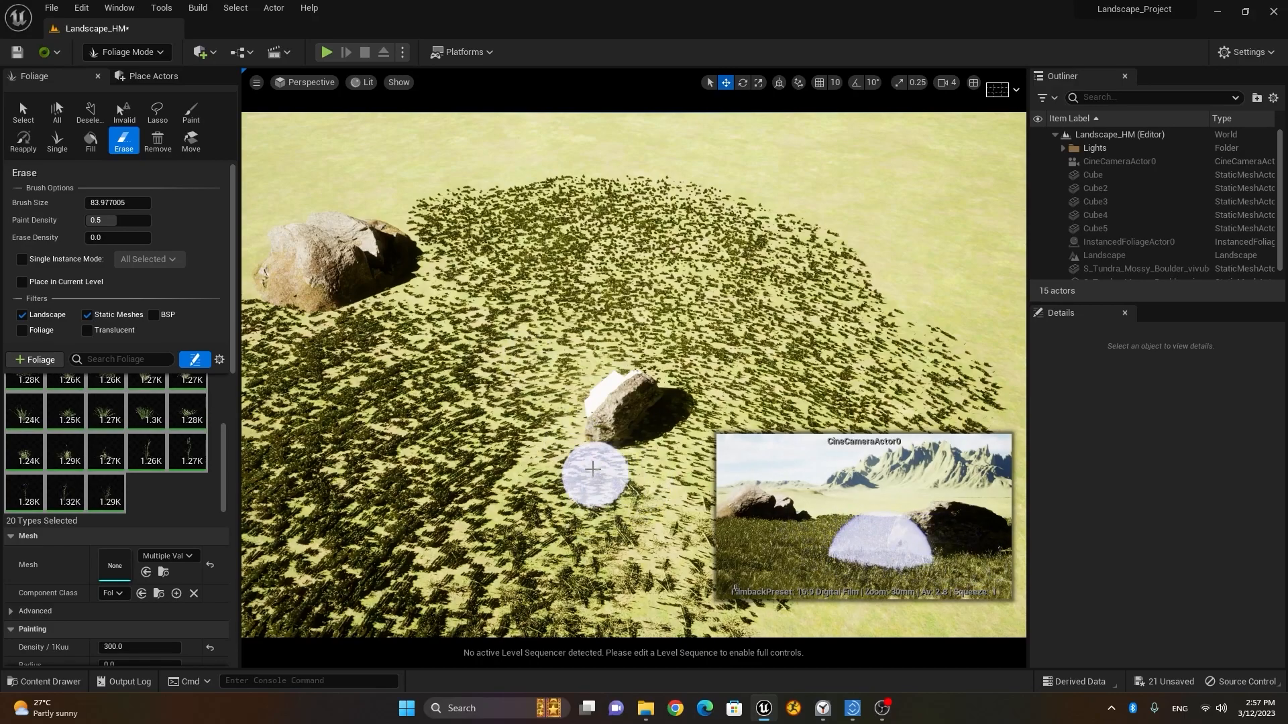
mouse_move(574, 460)
mouse_down()
mouse_move(535, 466)
mouse_move(552, 440)
mouse_move(695, 405)
mouse_up()
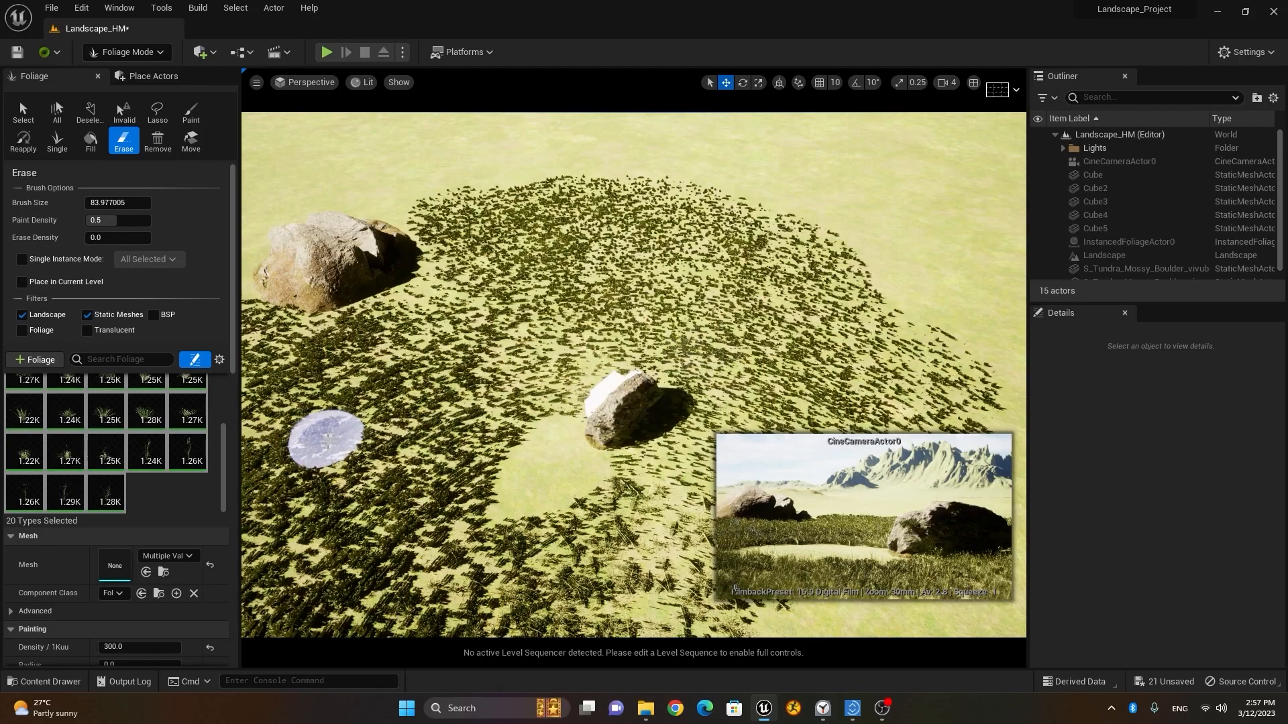
key(ctrl+z)
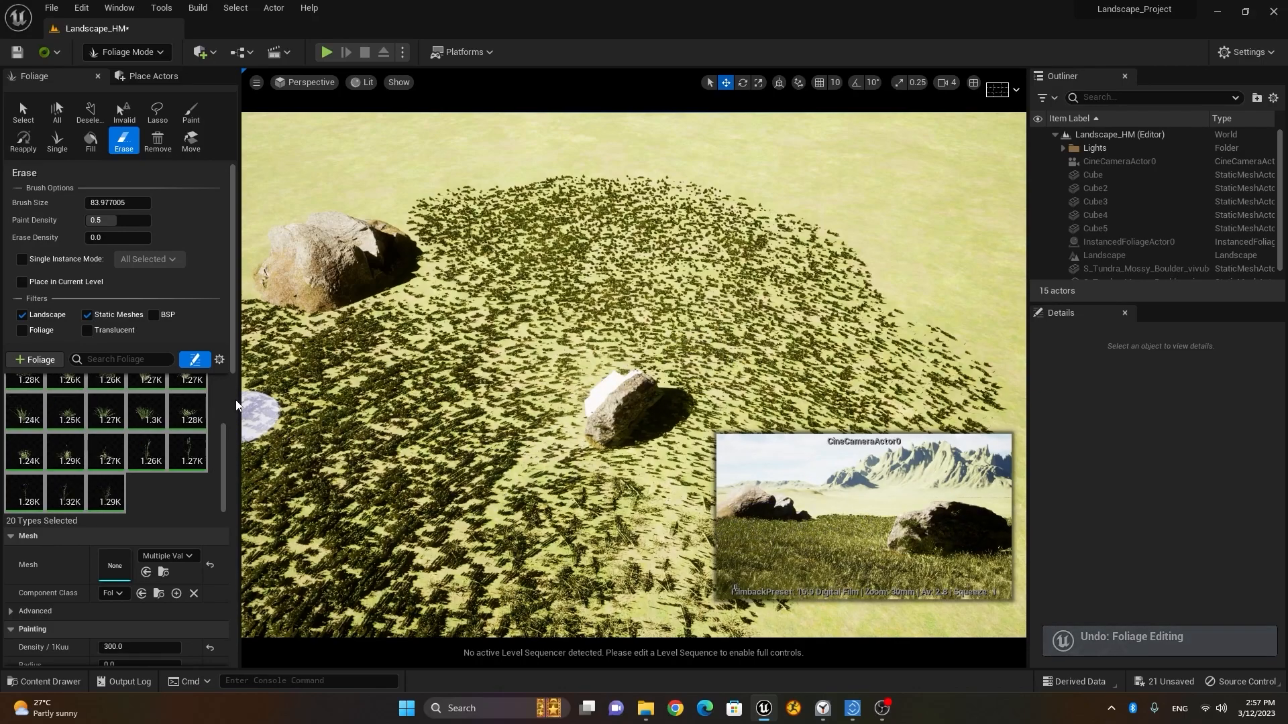
Set the selected grass types' density to 50 and erase a patch of grass in front of the smaller boulder.
drag(235, 360, 233, 464)
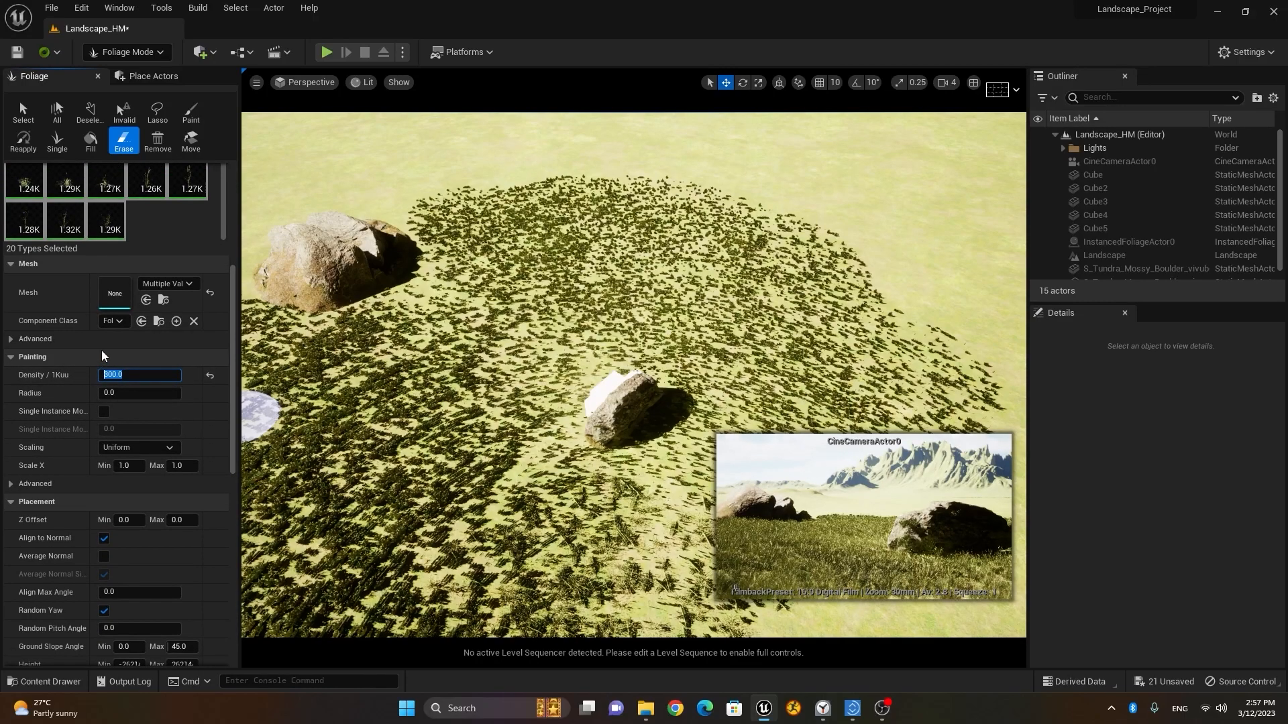
text(50)
key(Return)
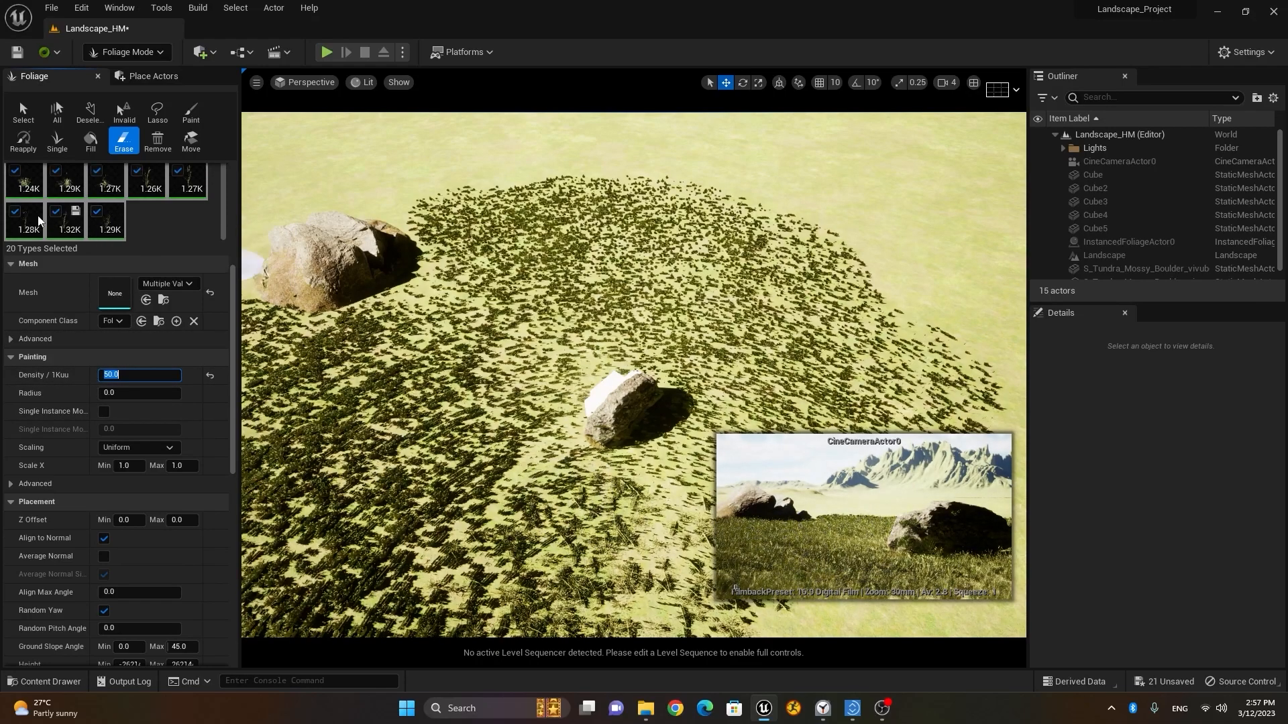
mouse_move(532, 411)
mouse_down()
mouse_move(546, 468)
mouse_move(512, 501)
mouse_move(526, 454)
mouse_move(592, 474)
mouse_move(589, 494)
mouse_move(560, 509)
mouse_up()
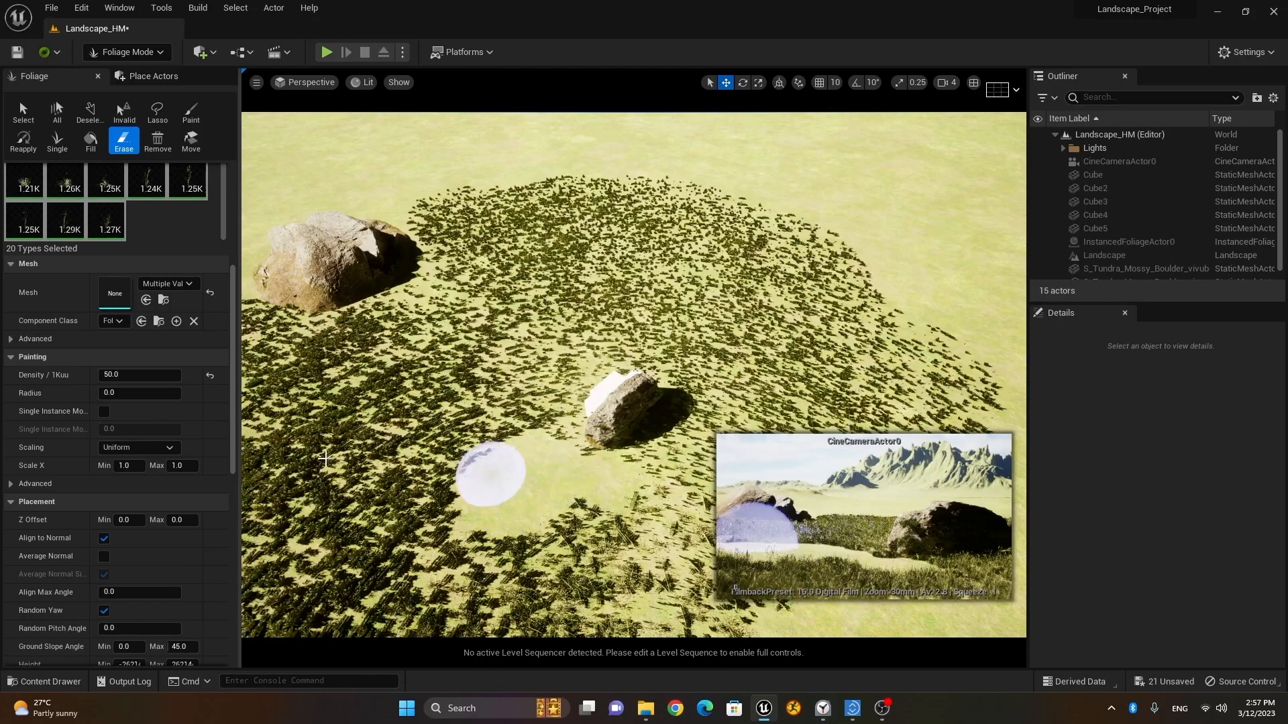
Switch to the Paint tool, deactivate the grass types, and select and activate the eight flower foliage types.
drag(232, 421, 232, 372)
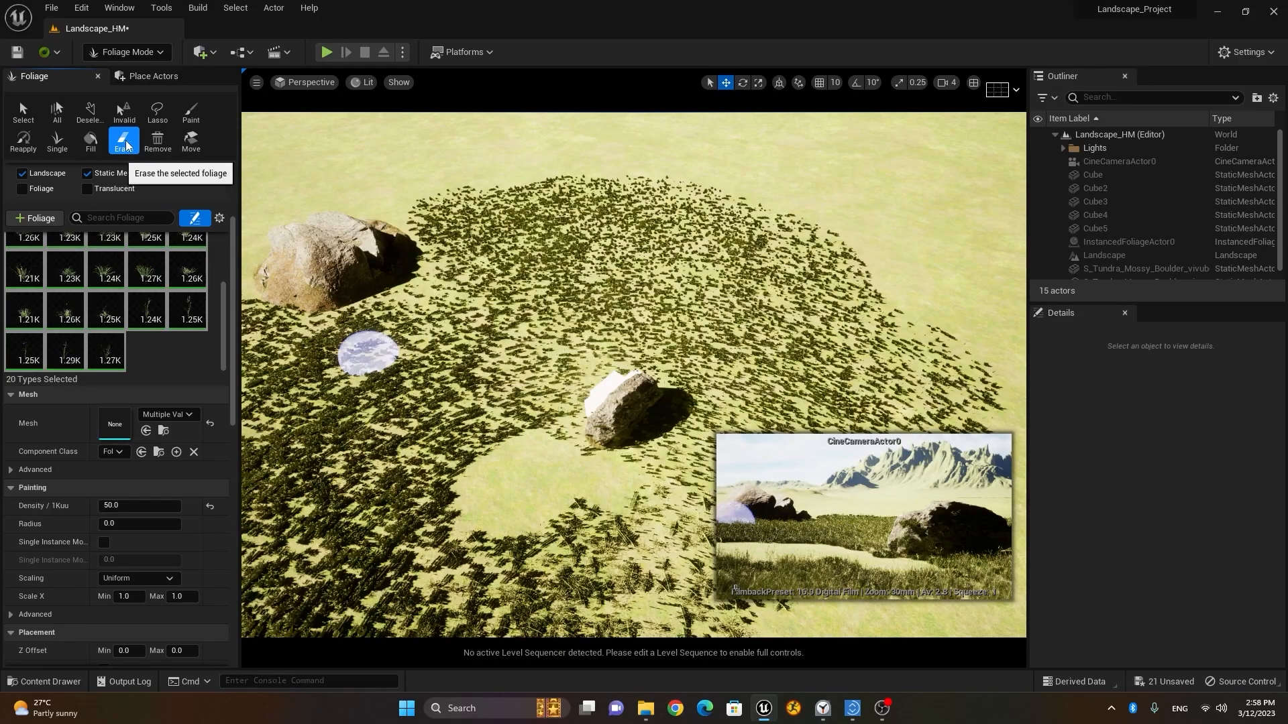
drag(234, 346, 234, 295)
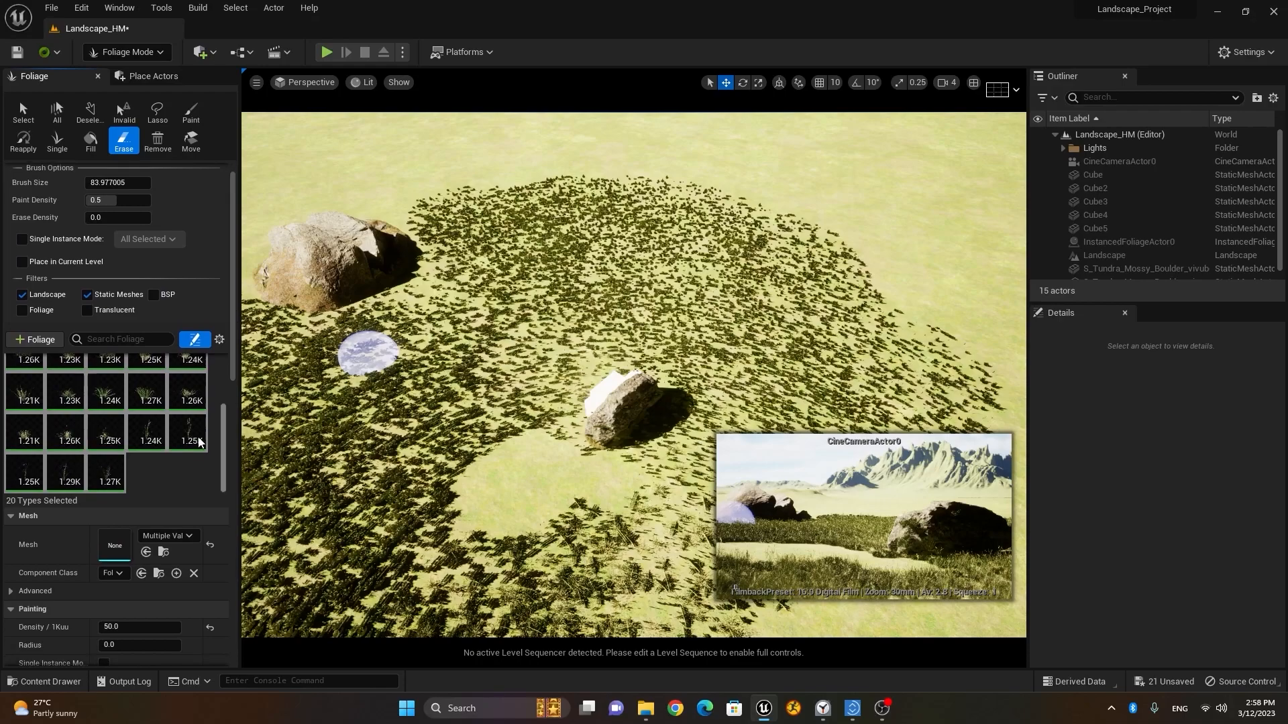
click(194, 117)
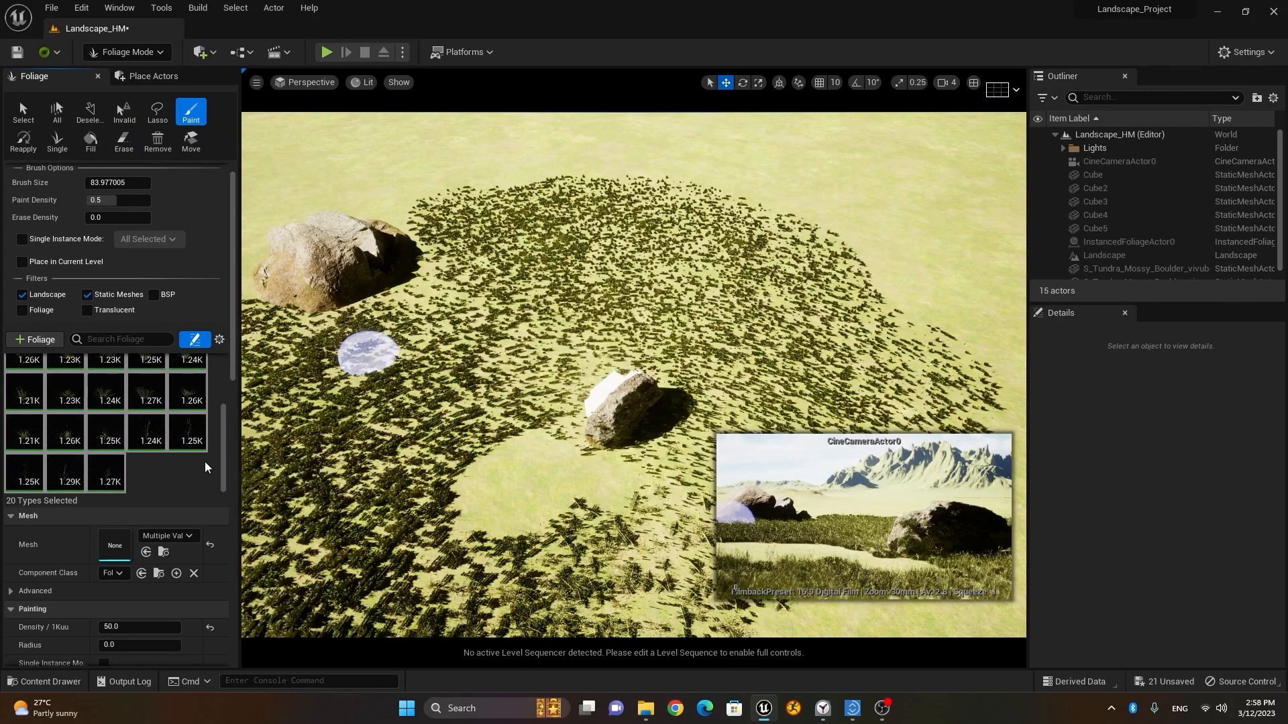
drag(224, 456, 232, 374)
click(20, 380)
shift+click(105, 412)
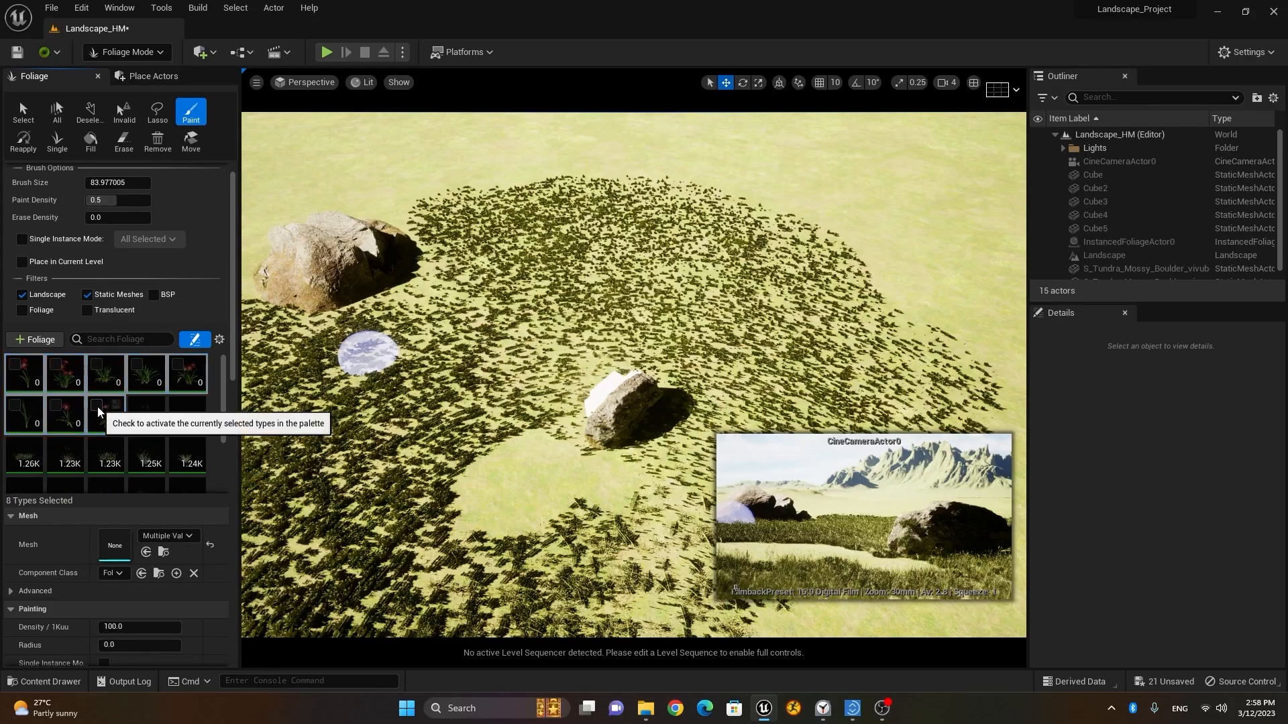
click(97, 405)
Try painting a dense bed of red flowers across the cleared patch, and undo the strokes.
mouse_move(232, 344)
mouse_down()
mouse_move(234, 401)
mouse_move(184, 414)
mouse_up()
mouse_move(517, 469)
mouse_down()
mouse_move(474, 503)
mouse_move(451, 494)
mouse_move(530, 436)
mouse_move(614, 474)
mouse_up()
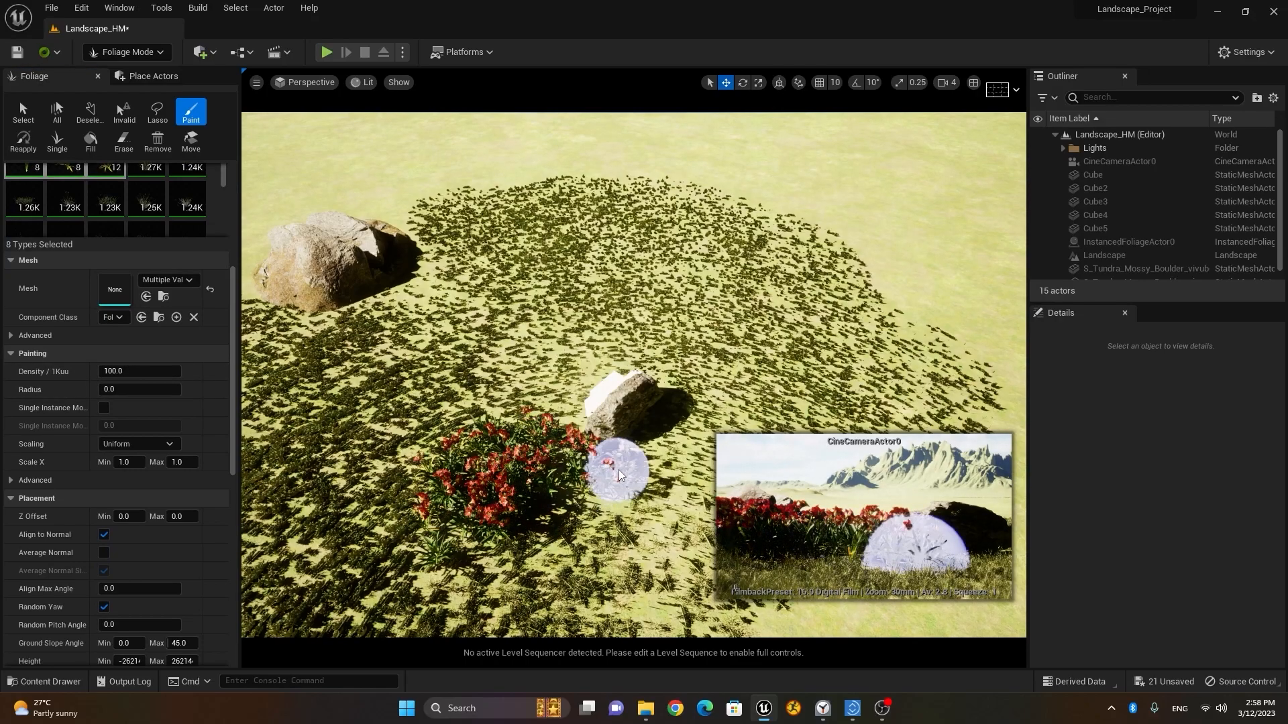
key(ctrl+z)
key(ctrl+z)
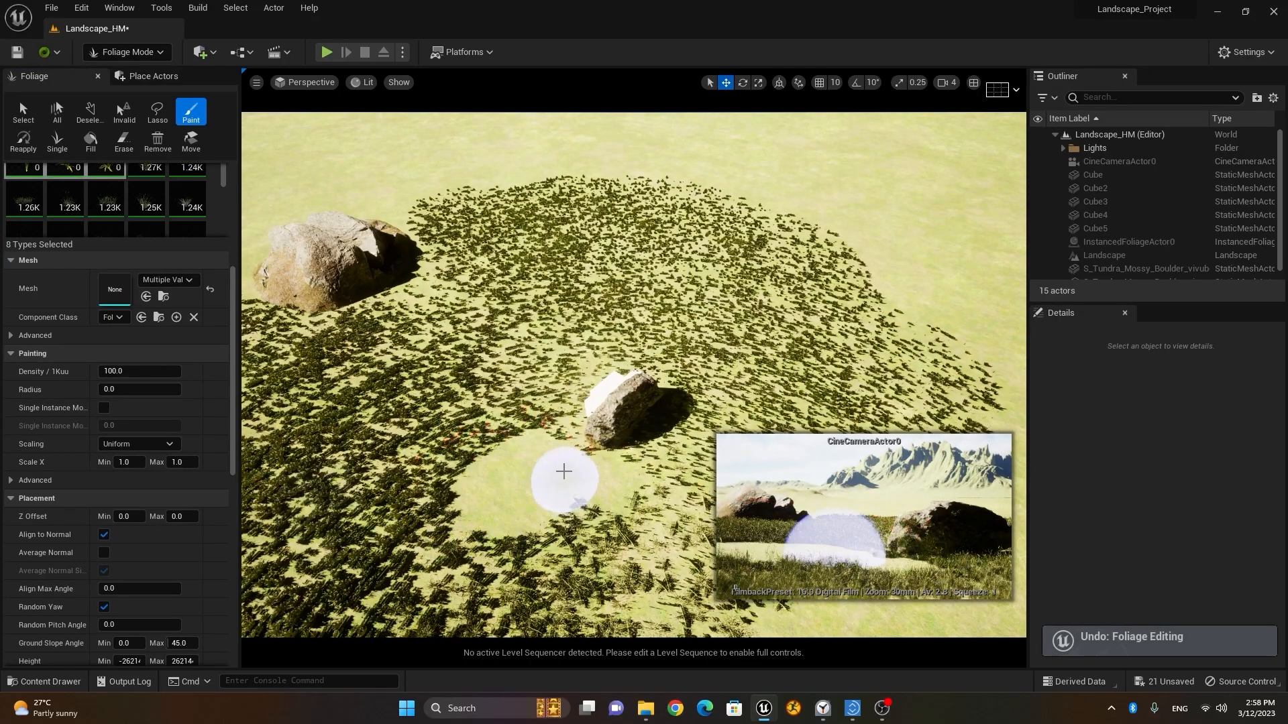
Paint small red flower clumps beside the smaller boulder, at the cleared patch's edge and next to the larger boulder, undoing unwanted dabs.
click(519, 444)
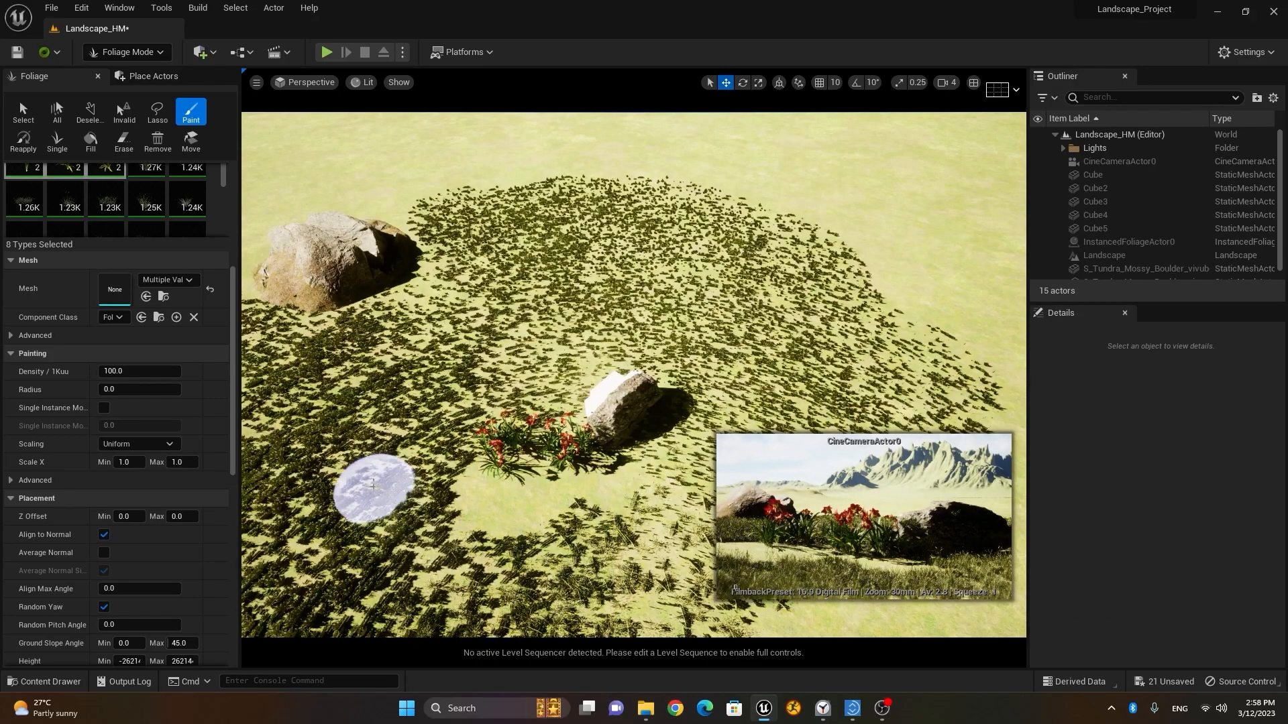
key(ctrl+z)
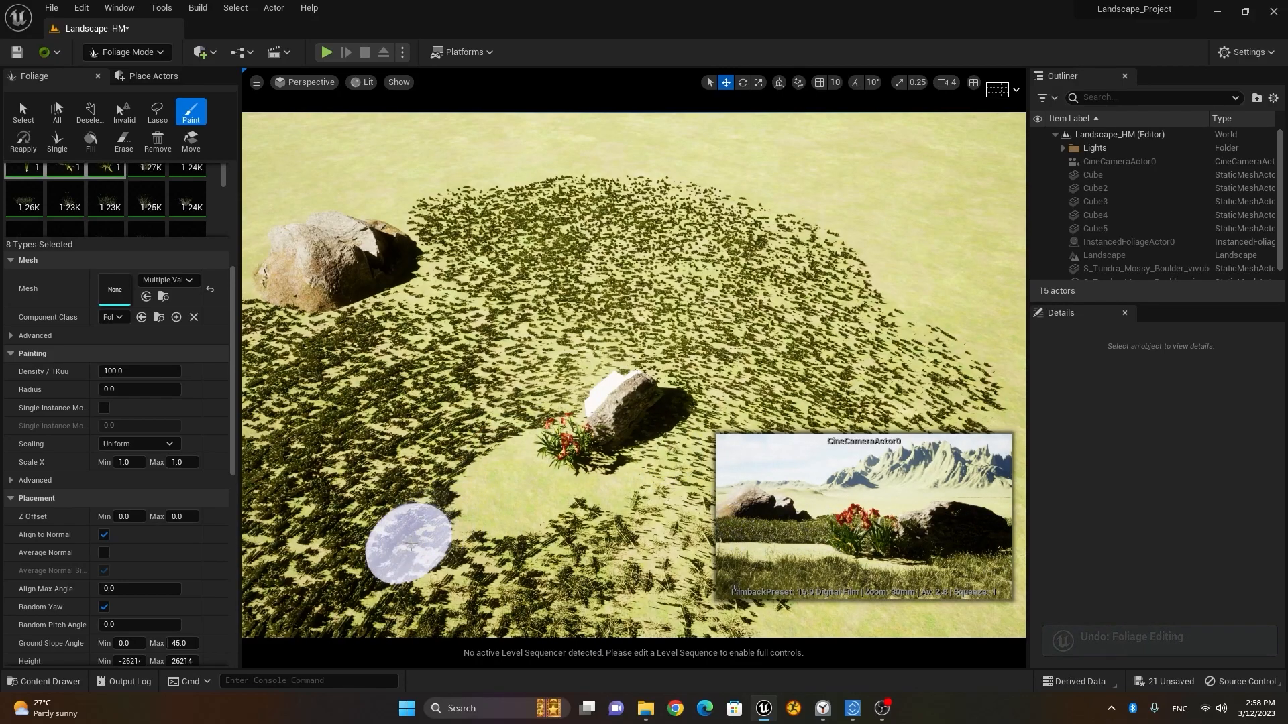
click(411, 536)
key(ctrl+z)
click(481, 502)
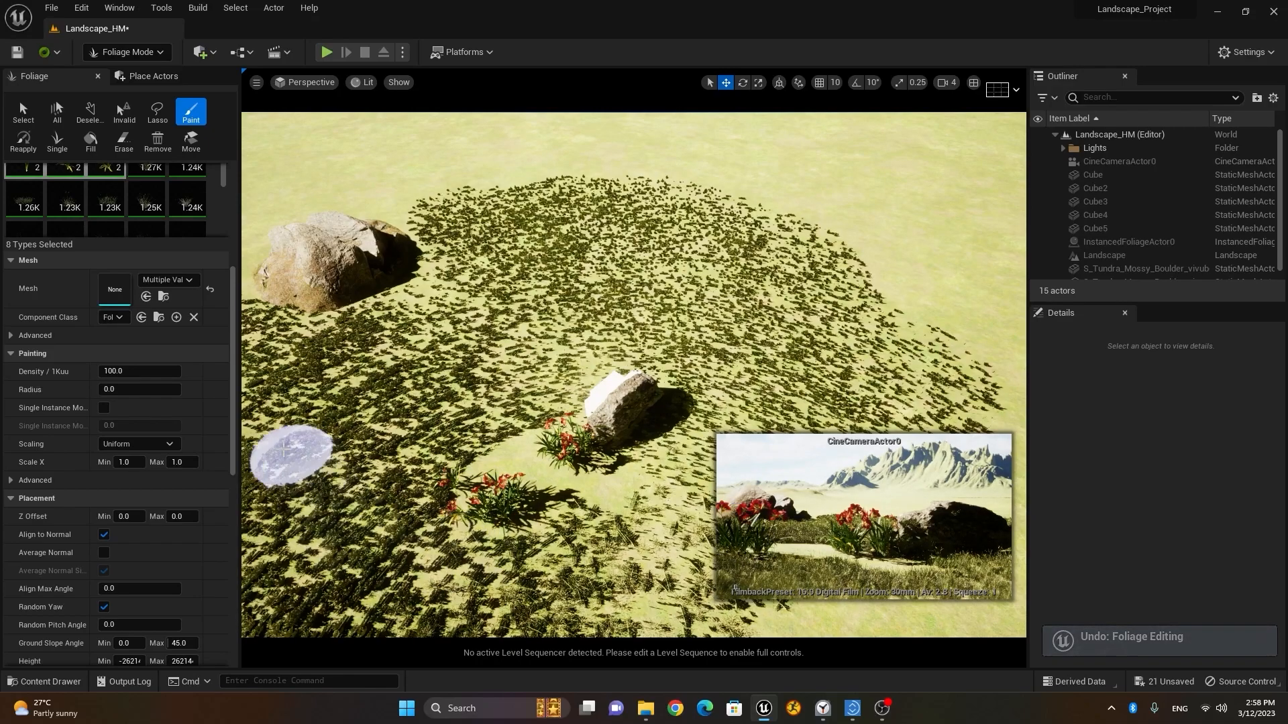
click(410, 287)
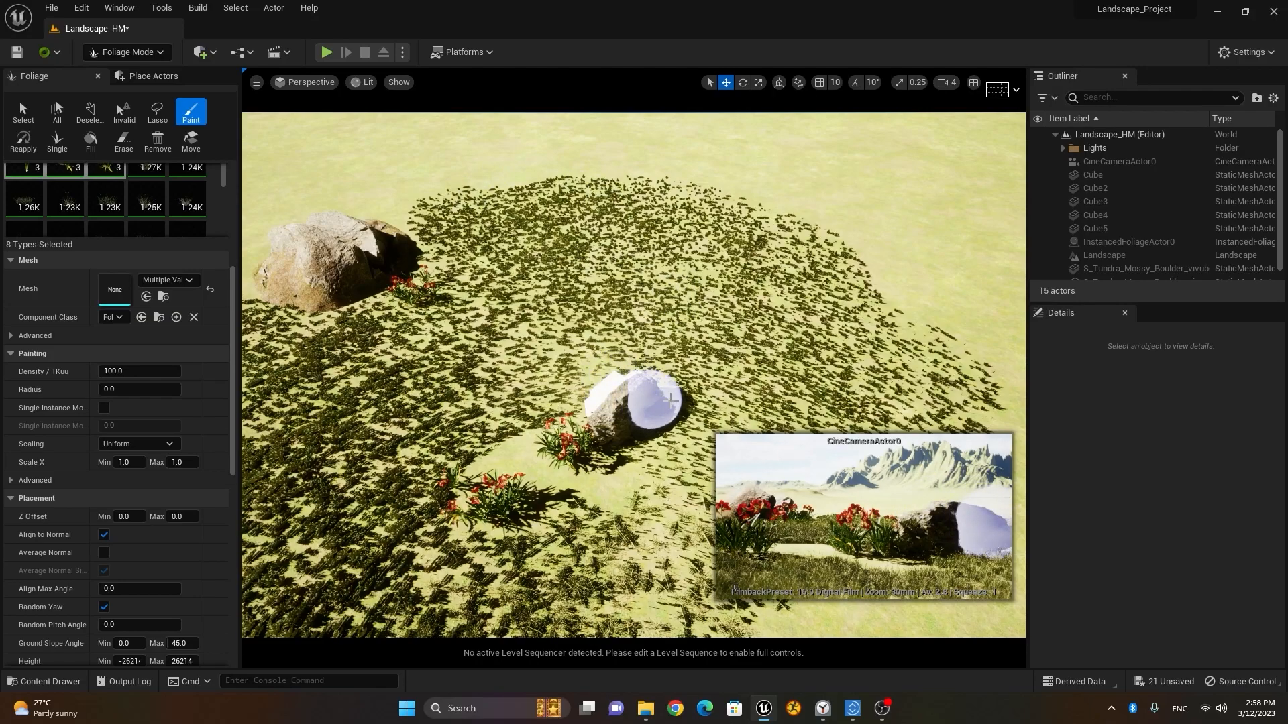
Paint red flowers on the far side of the smaller boulder, undoing the first dab and placing a new one.
click(648, 405)
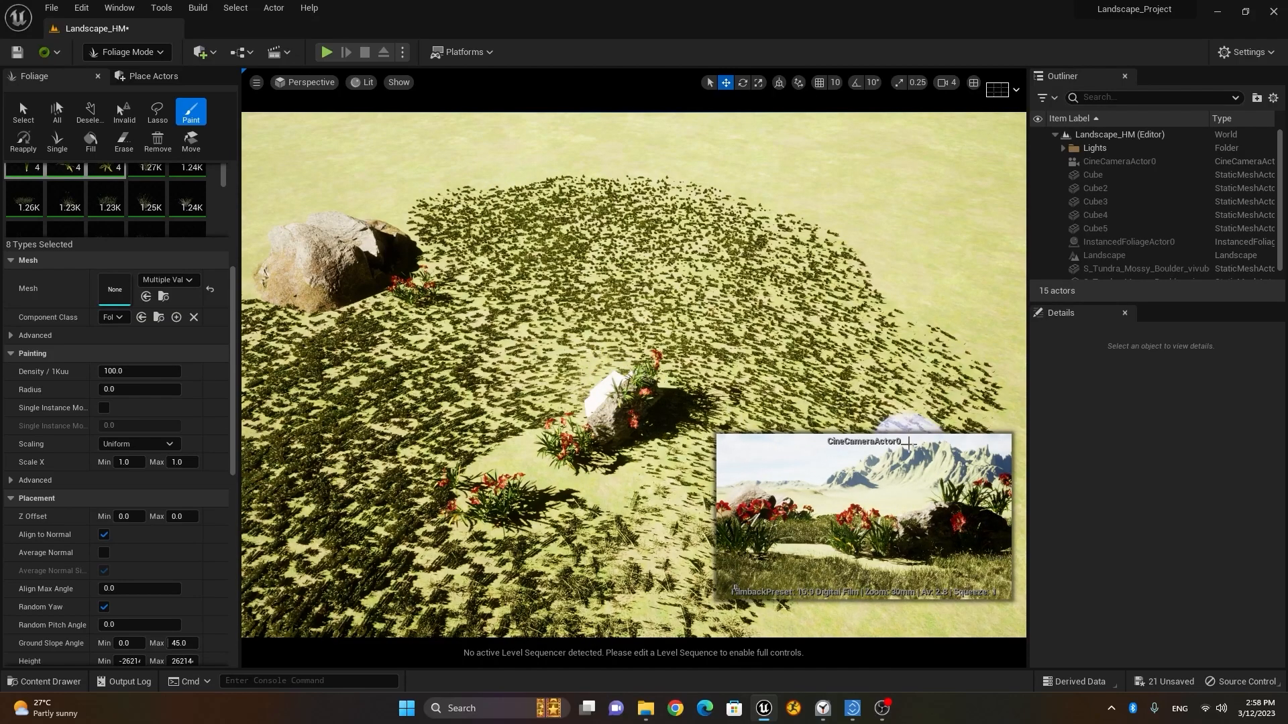
key(ctrl+z)
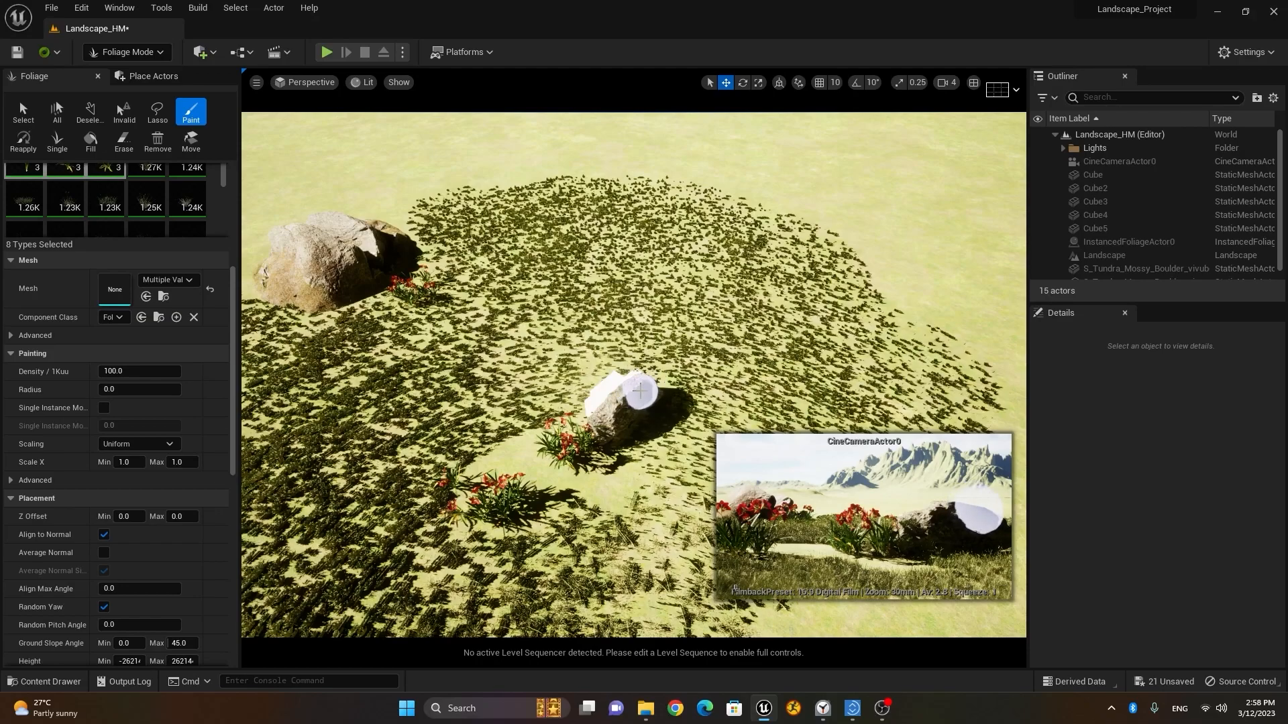
click(648, 395)
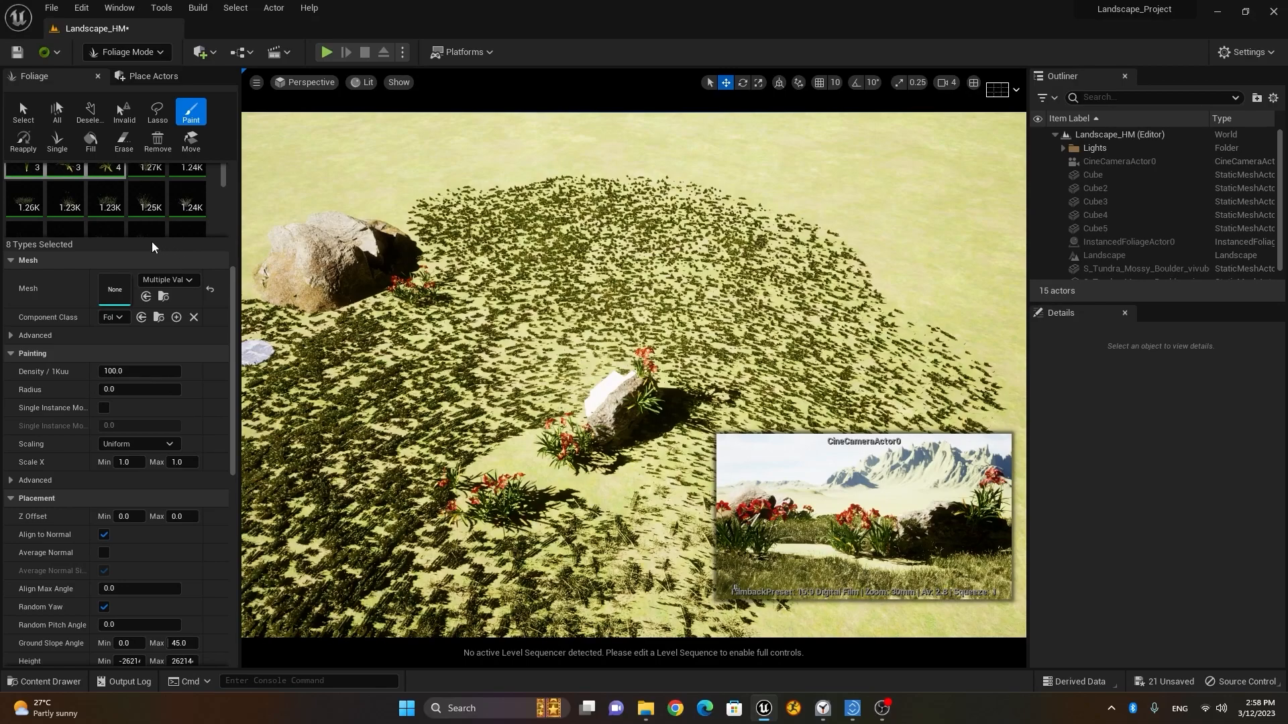
Deactivate the flower types, activate only FT_Wild_Grass_vlkhcbxia_Var10_lod1, and paint it onto the cleared patch.
scroll(165, 301, up, 2)
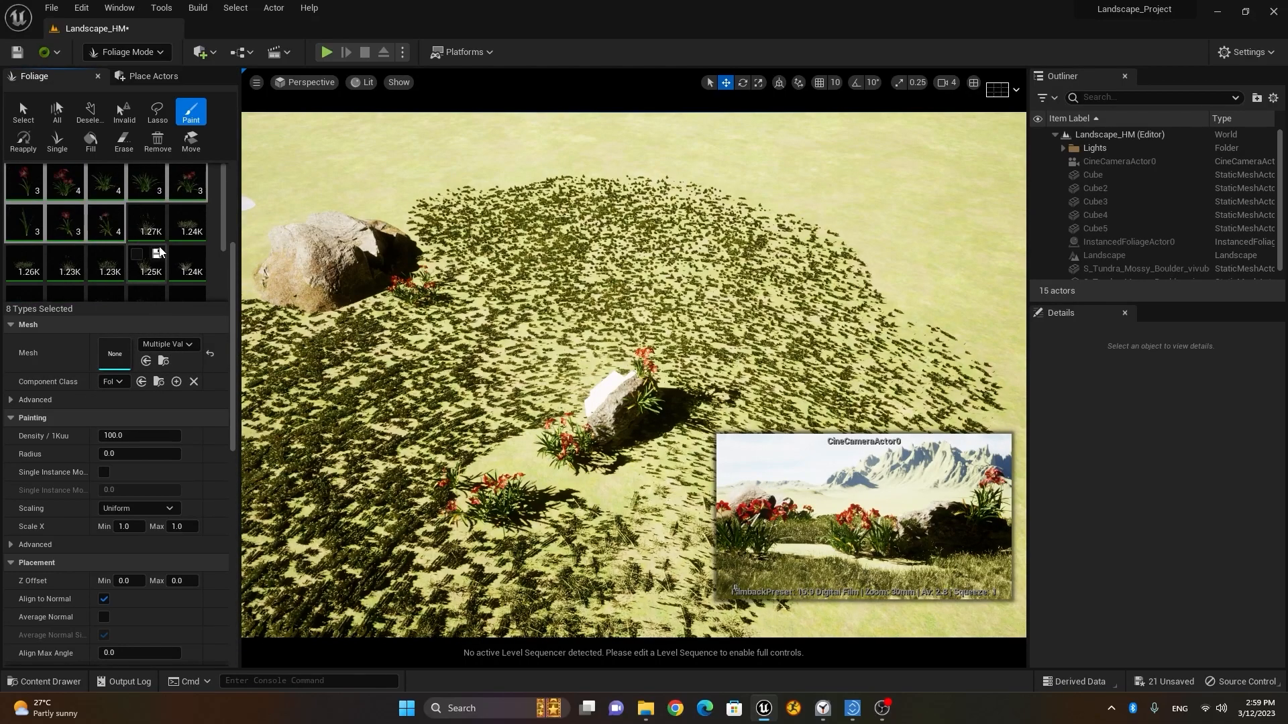
click(146, 221)
drag(221, 235, 221, 244)
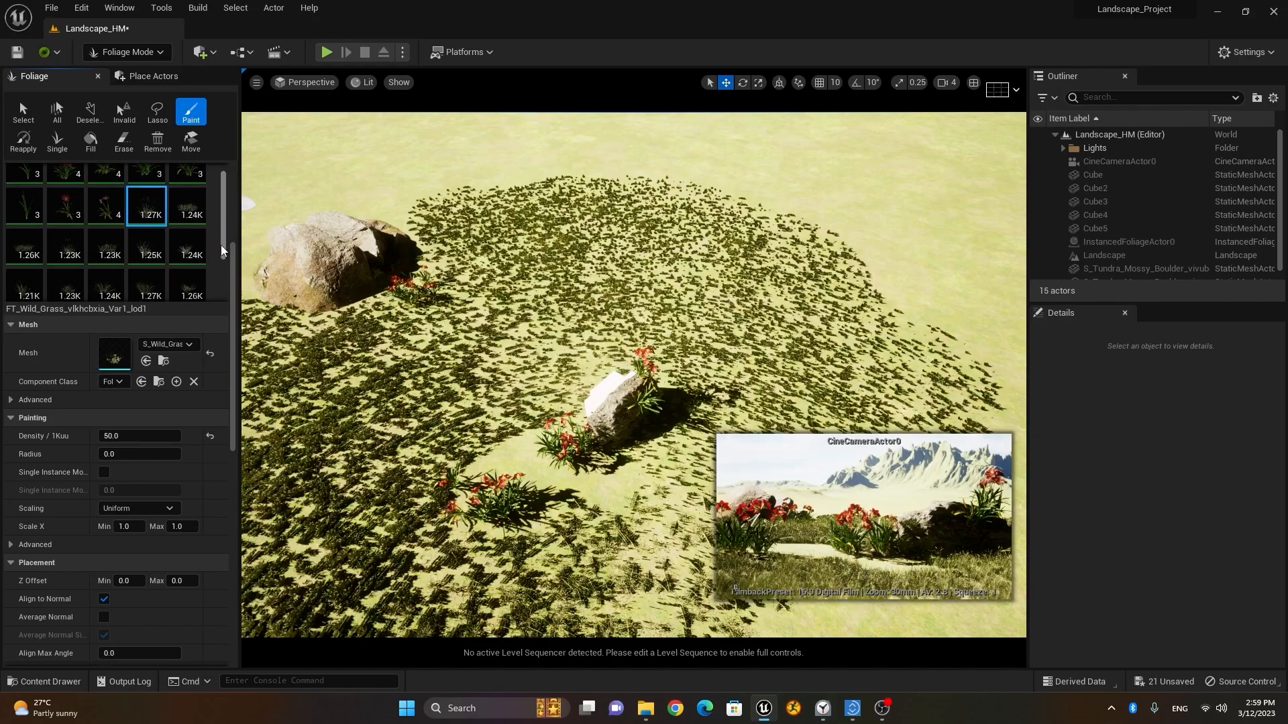
click(184, 213)
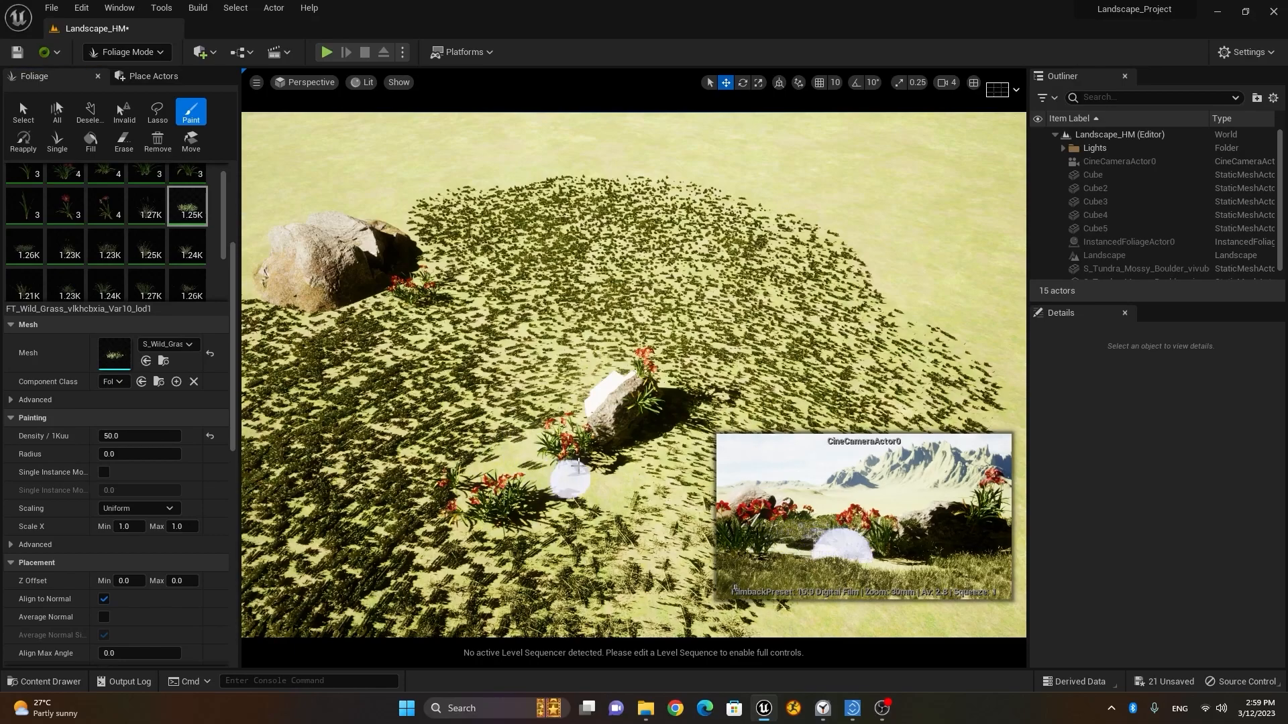
Set the density of the Var10 wild grass to 300 and paint it over the cleared patch.
click(149, 437)
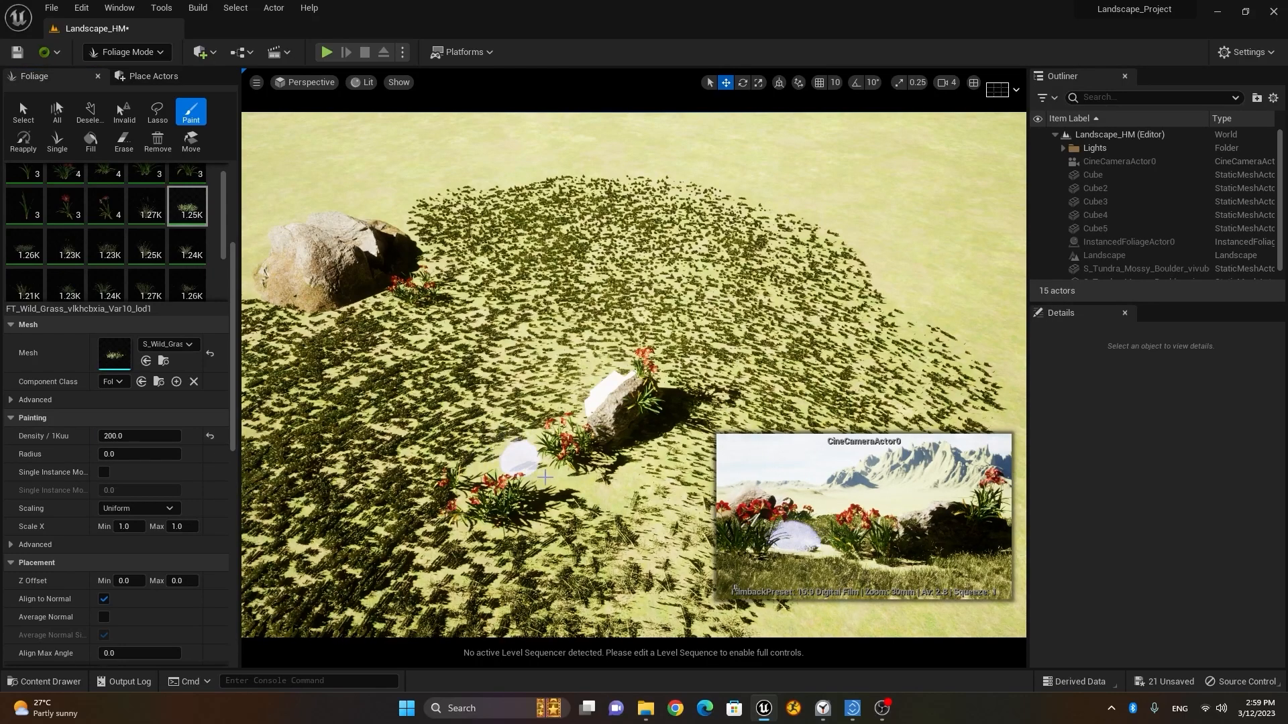
mouse_move(143, 433)
mouse_down()
mouse_move(100, 434)
mouse_move(179, 434)
mouse_move(120, 434)
mouse_up()
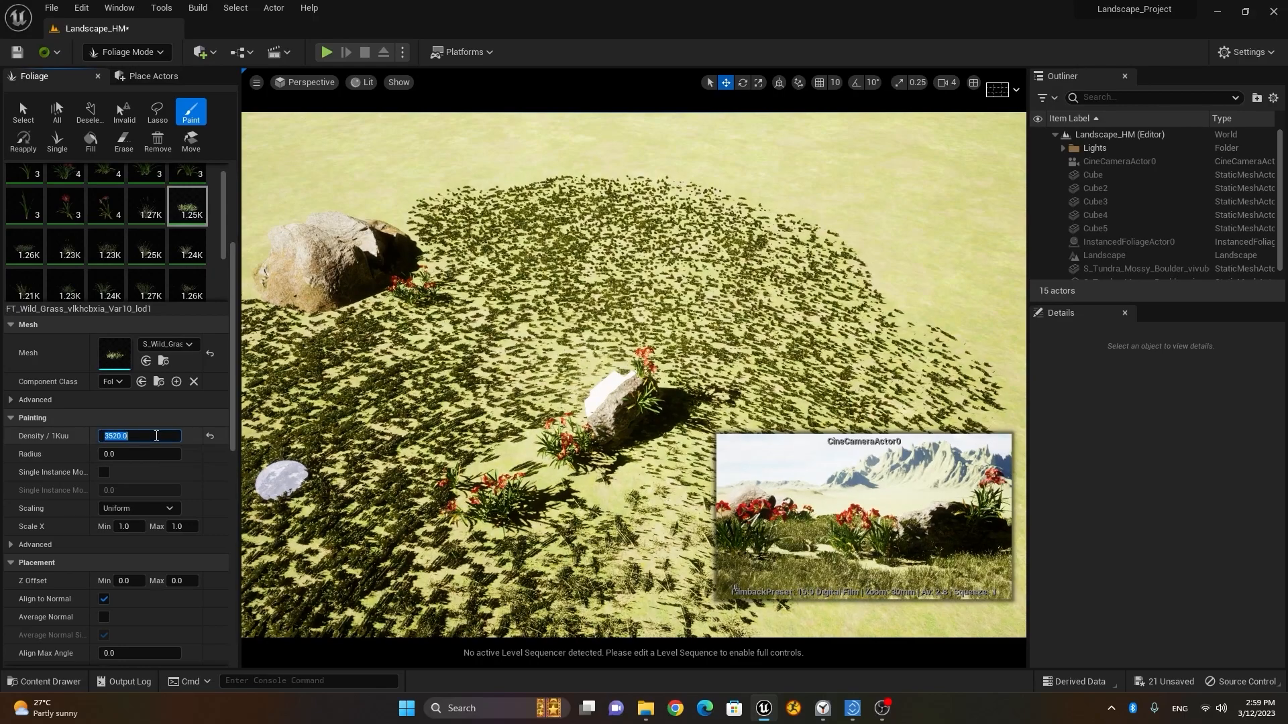
click(598, 497)
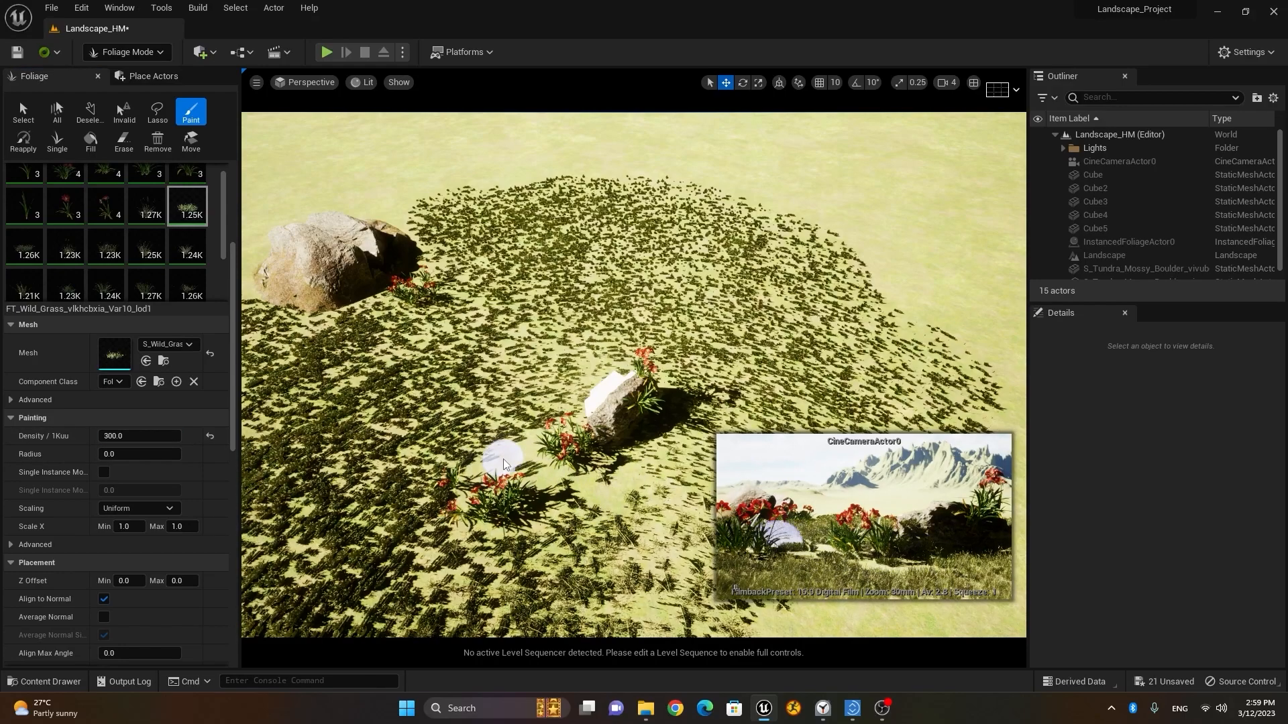
Paint Var10 wild grass around the flower clumps near the smaller boulder, filling the remaining bare spots with single-instance placement.
scroll(564, 456, up, 4)
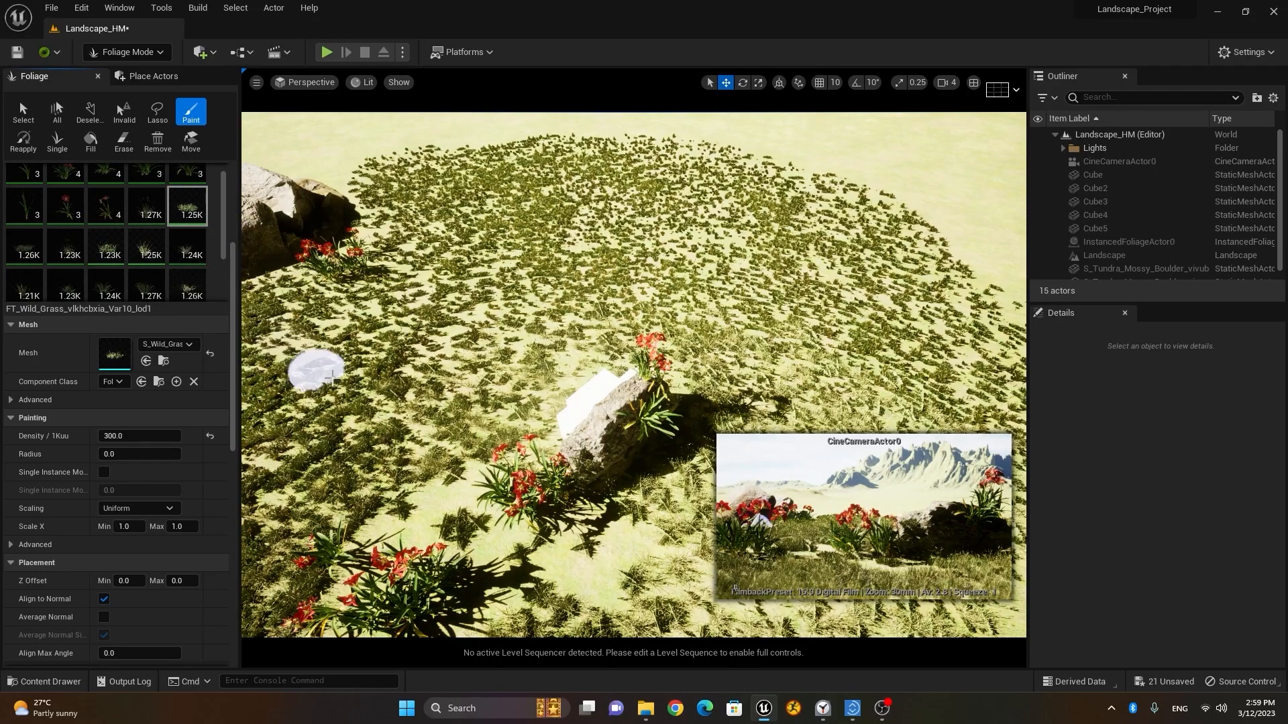
mouse_move(554, 581)
mouse_down()
mouse_move(627, 546)
mouse_move(584, 566)
mouse_up()
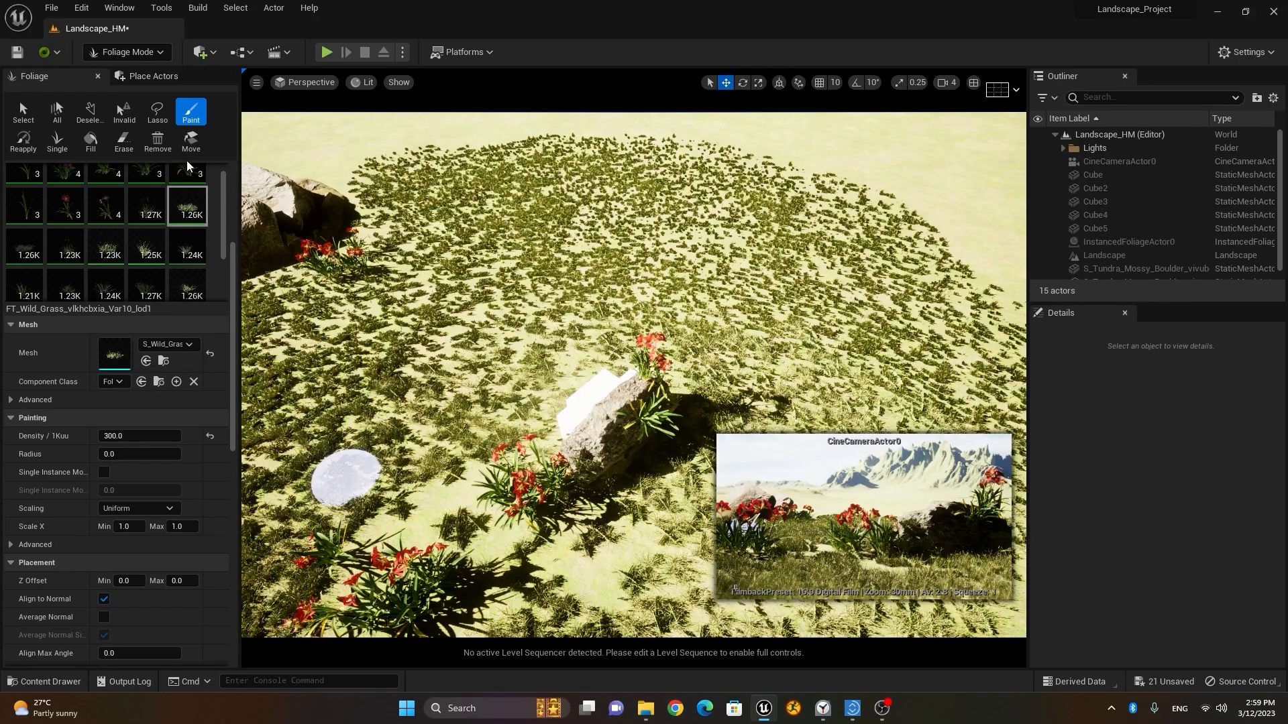
click(57, 139)
click(629, 605)
click(623, 591)
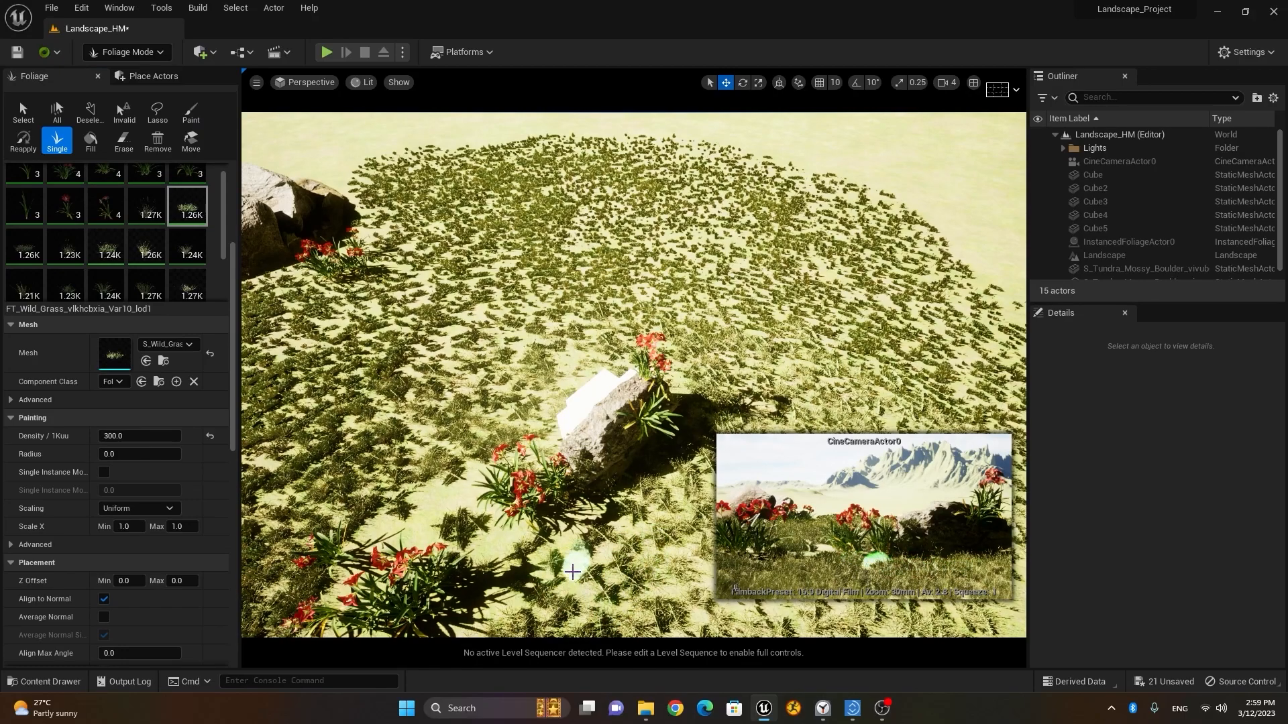
click(482, 533)
click(473, 480)
click(428, 522)
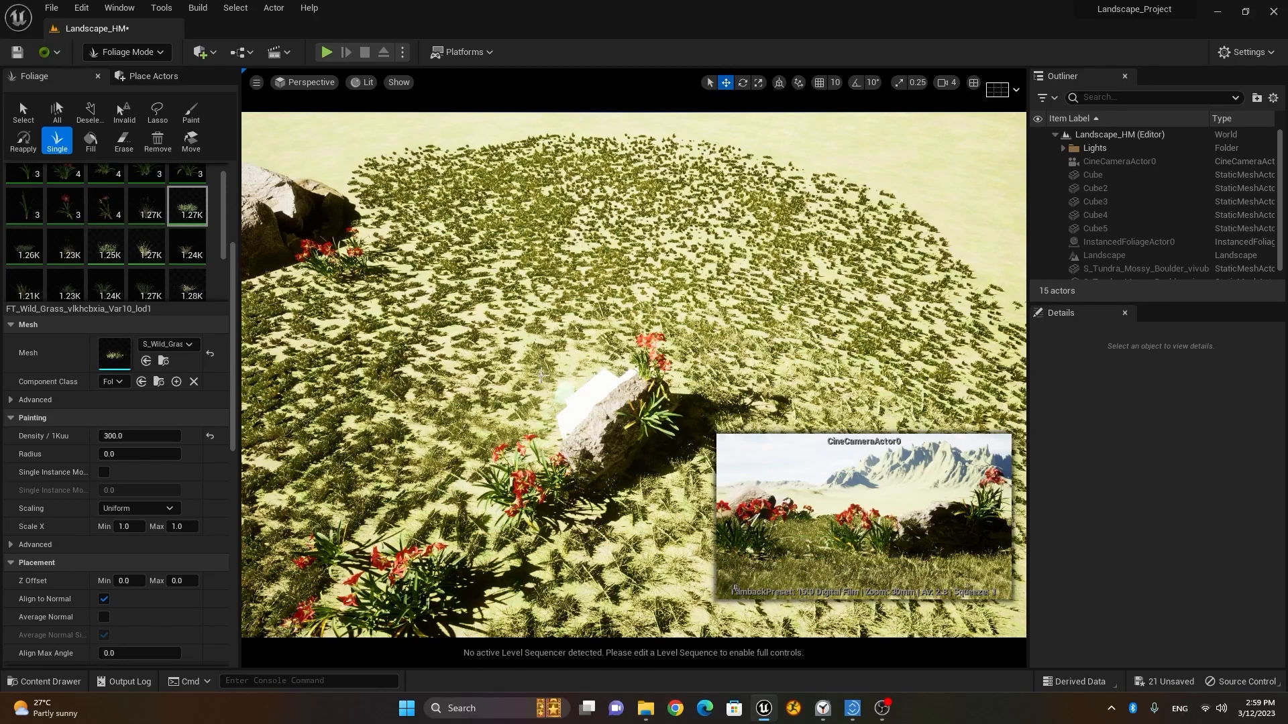
scroll(537, 373, down, 5)
alt+drag(537, 373, 499, 312)
right_drag(499, 312, 500, 268)
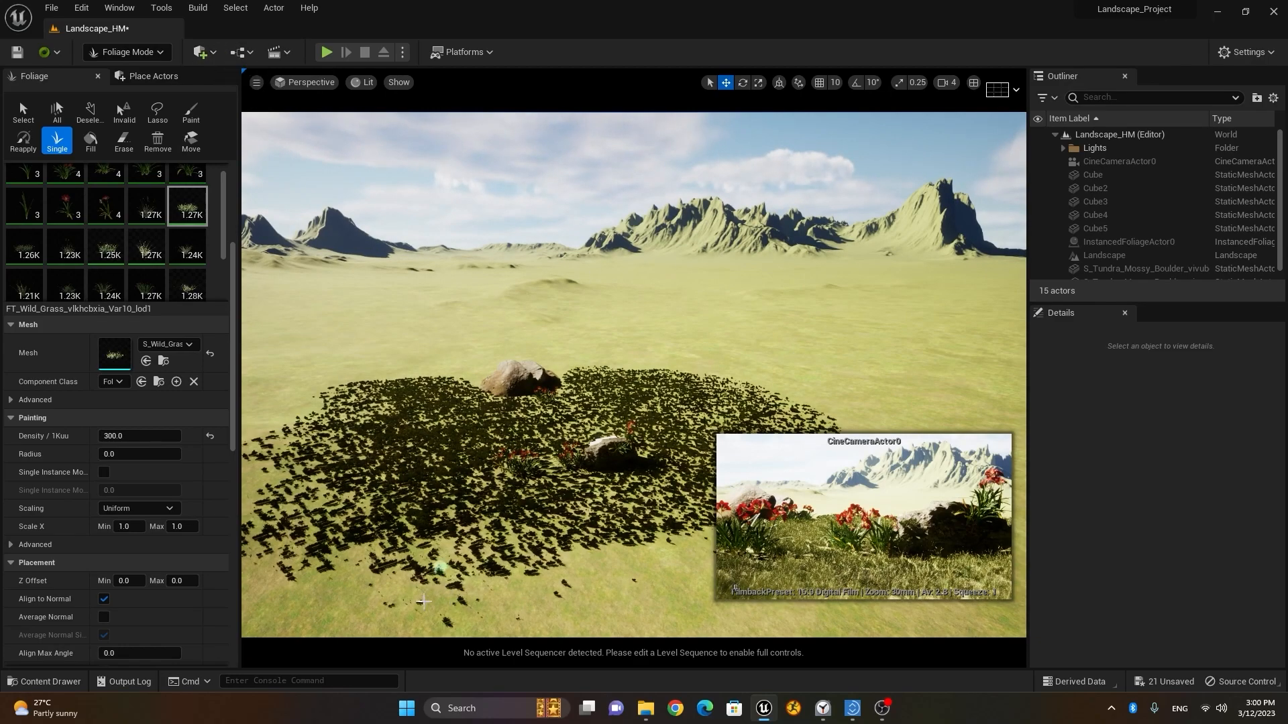
Switch to the Epic Games Launcher and open the Vault in the Unreal Engine library.
click(407, 708)
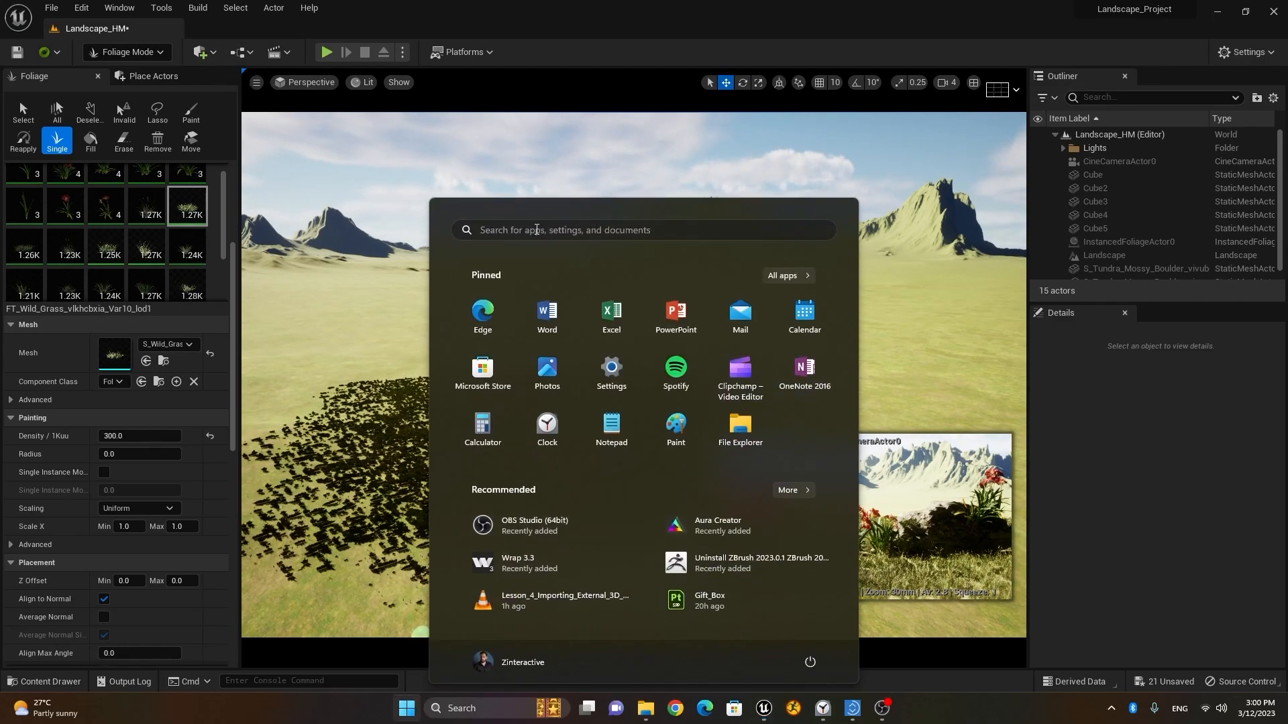
click(536, 230)
text(epic)
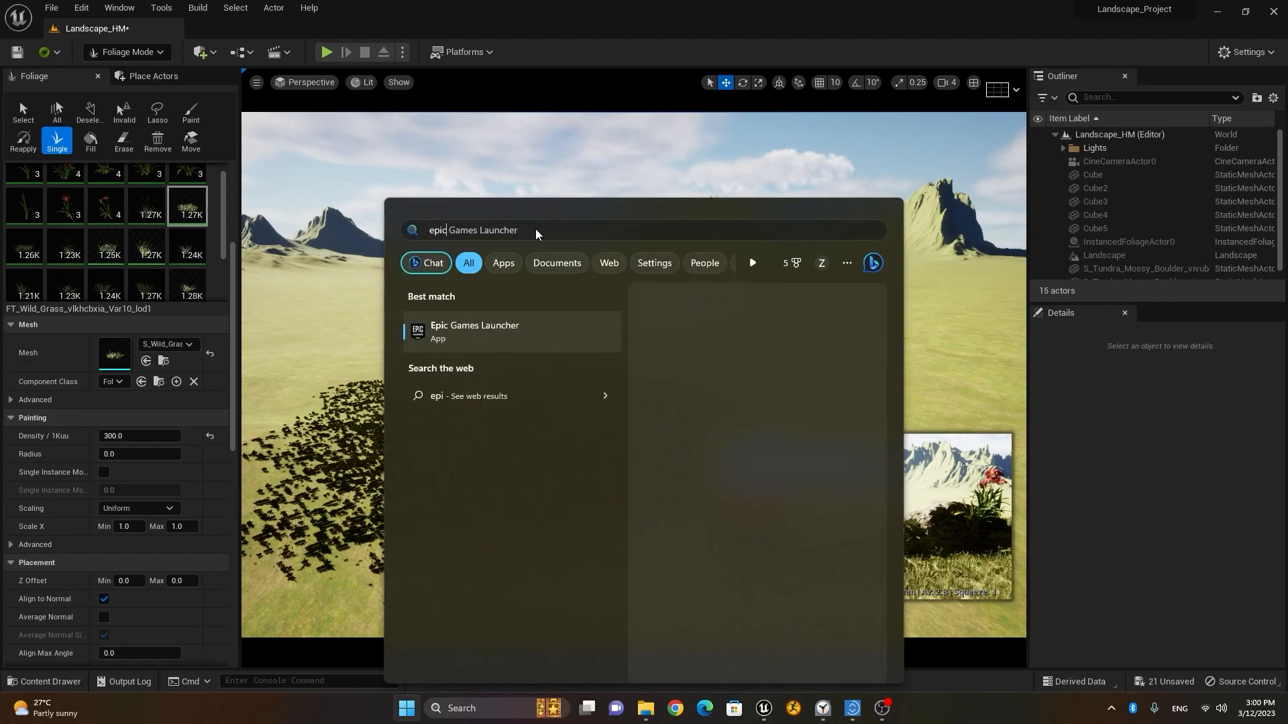
click(601, 338)
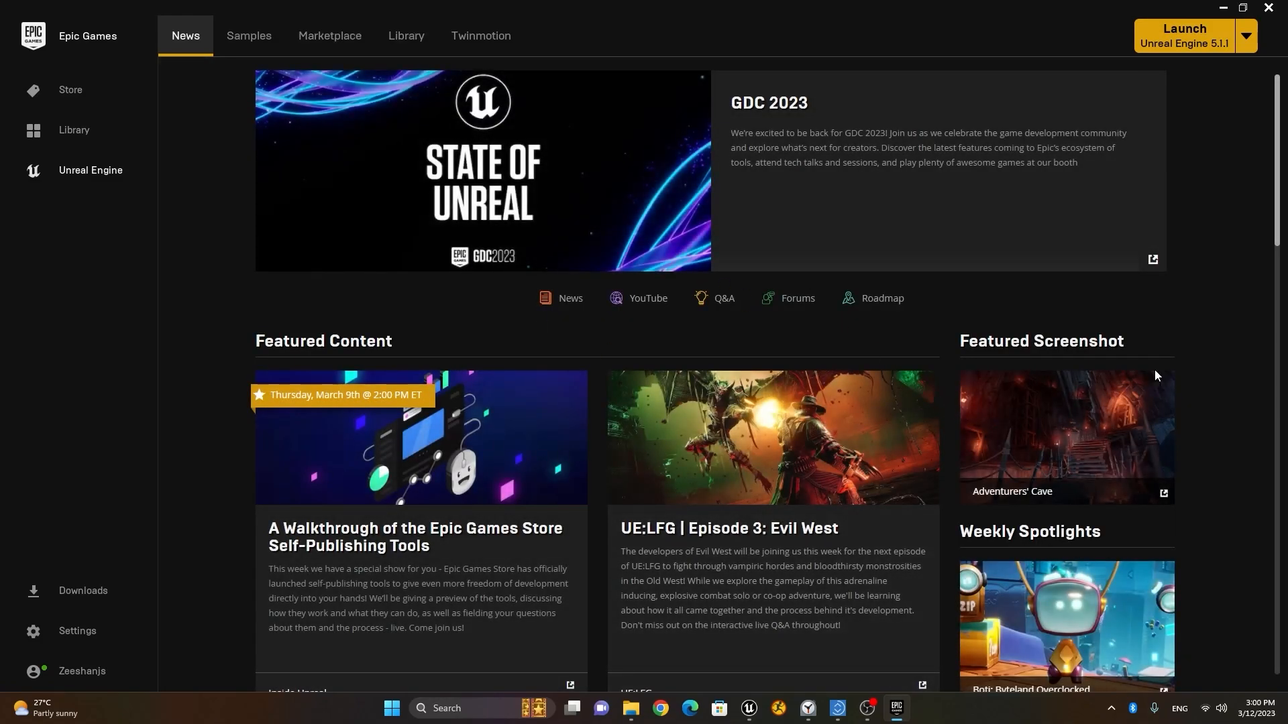
click(331, 47)
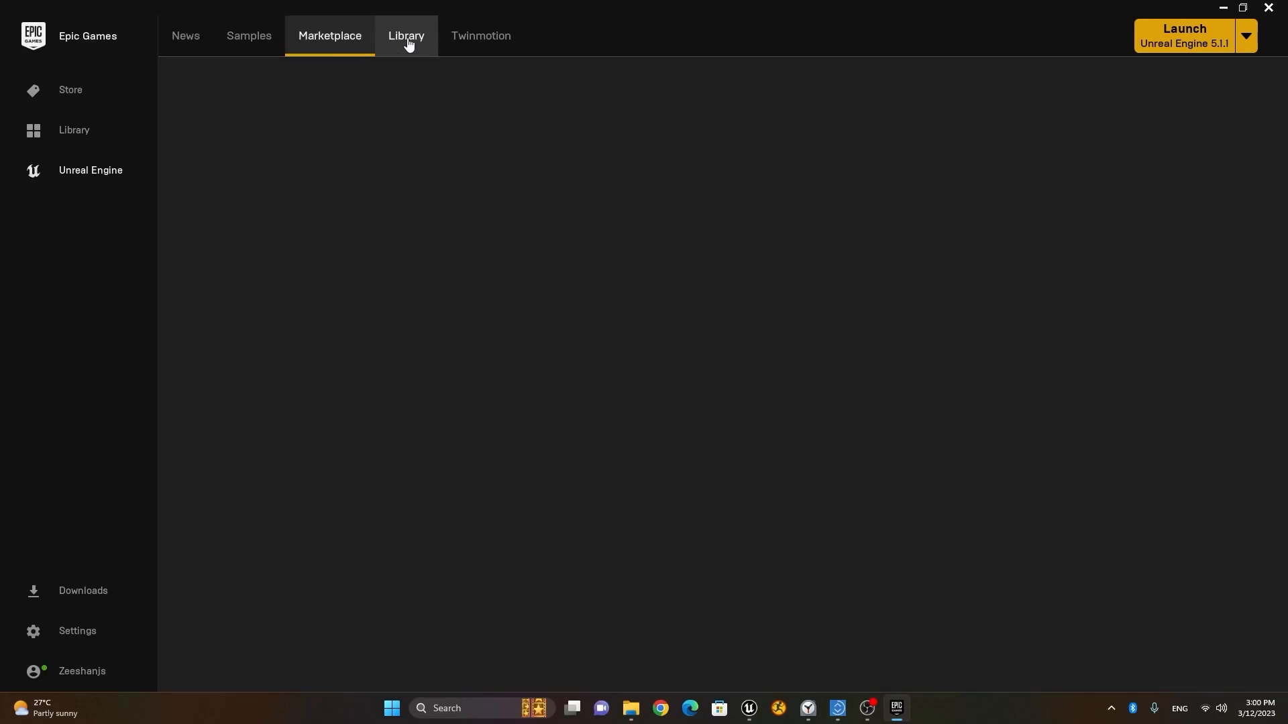
click(405, 39)
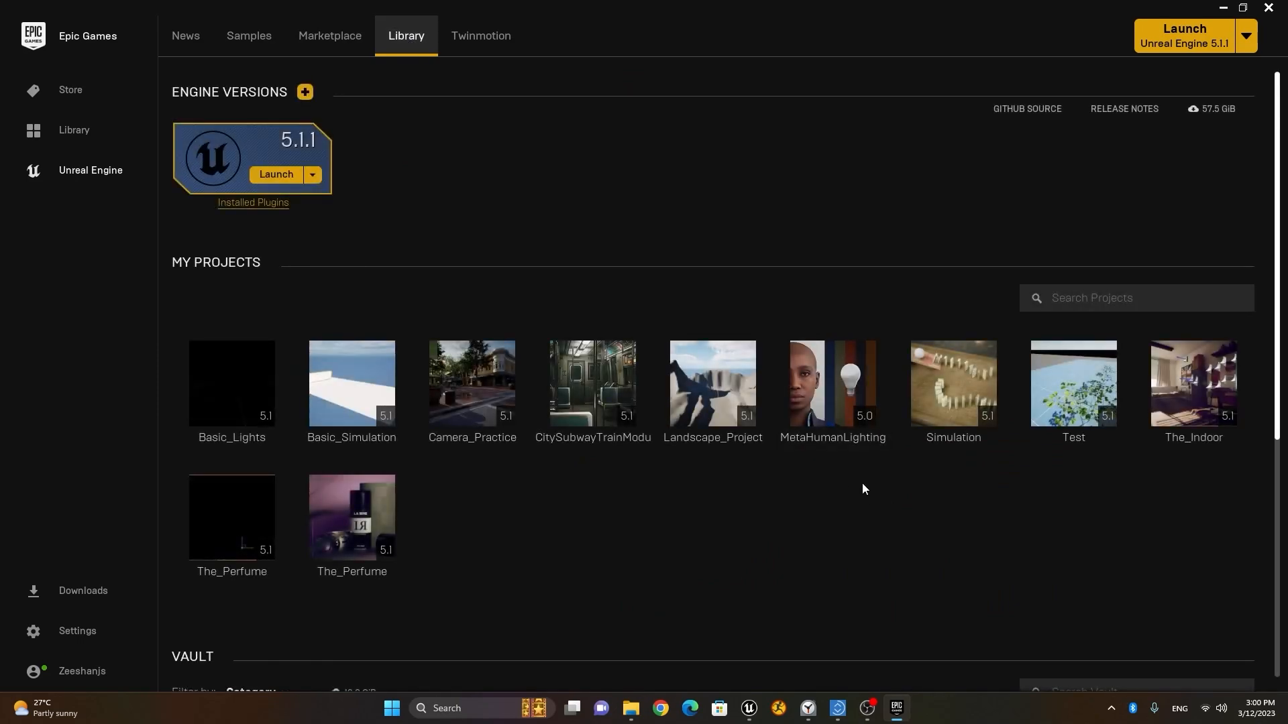
scroll(857, 484, down, 6)
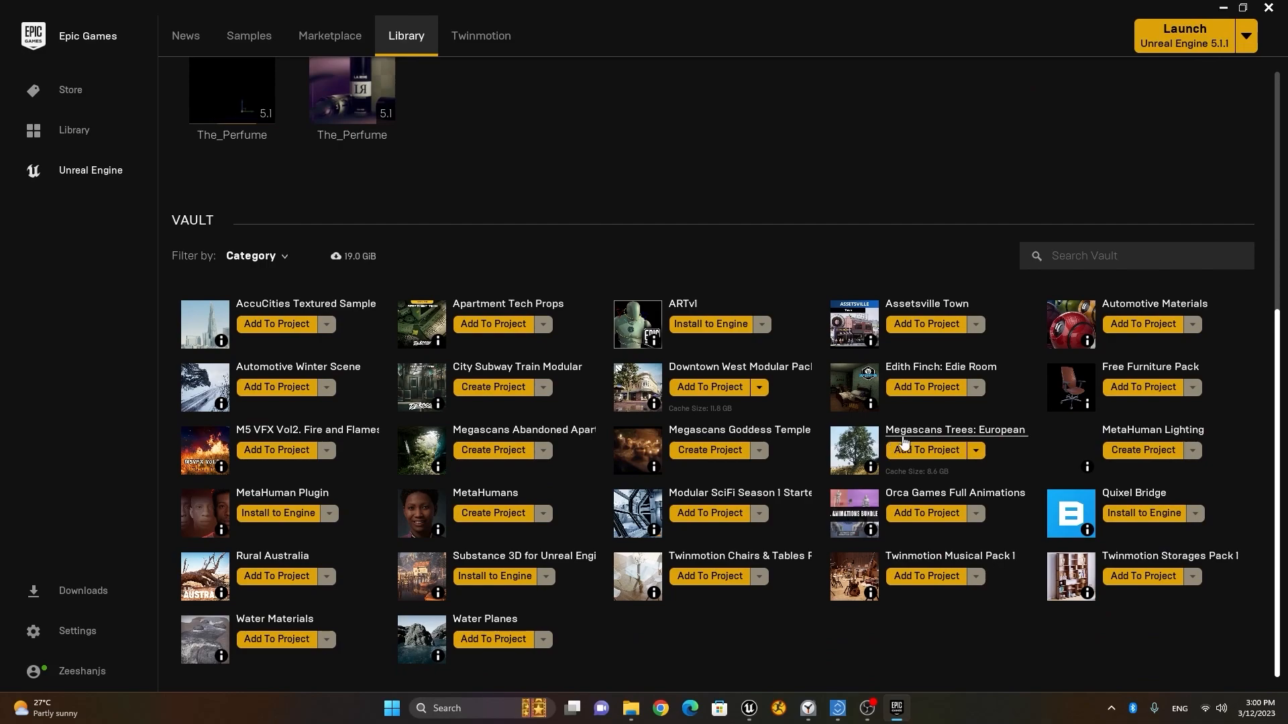
click(933, 454)
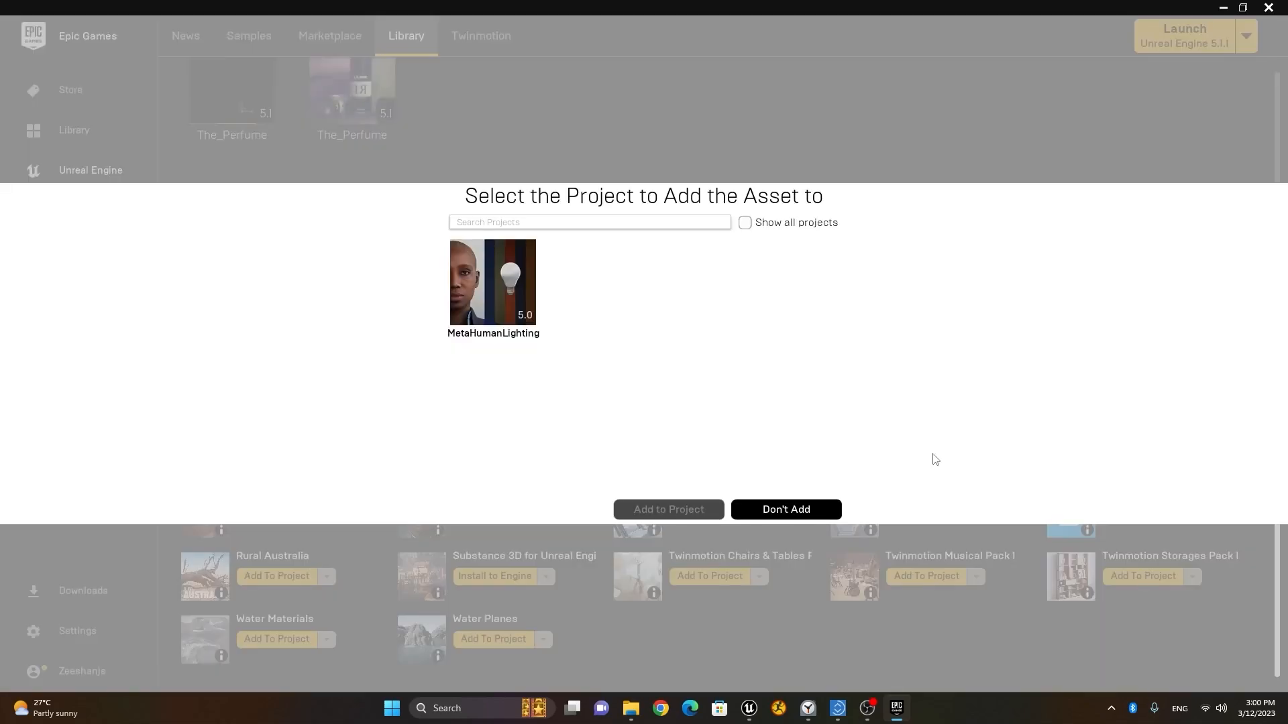
click(745, 224)
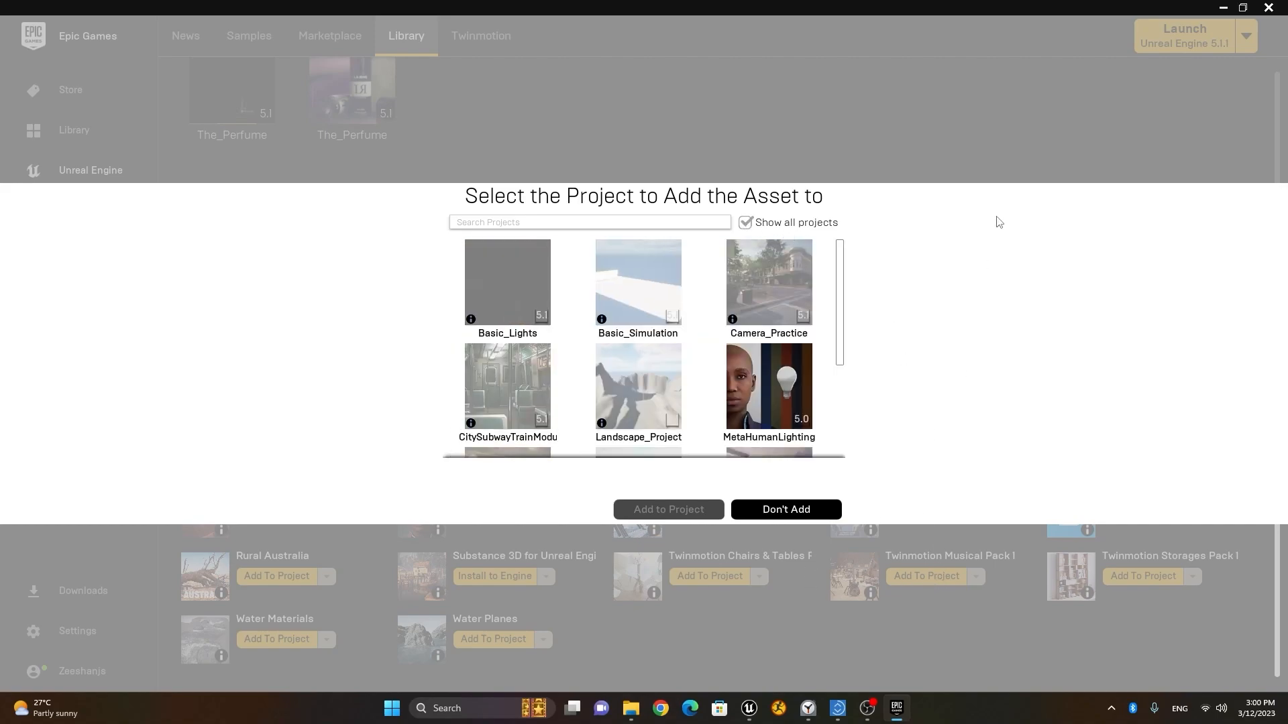
click(798, 508)
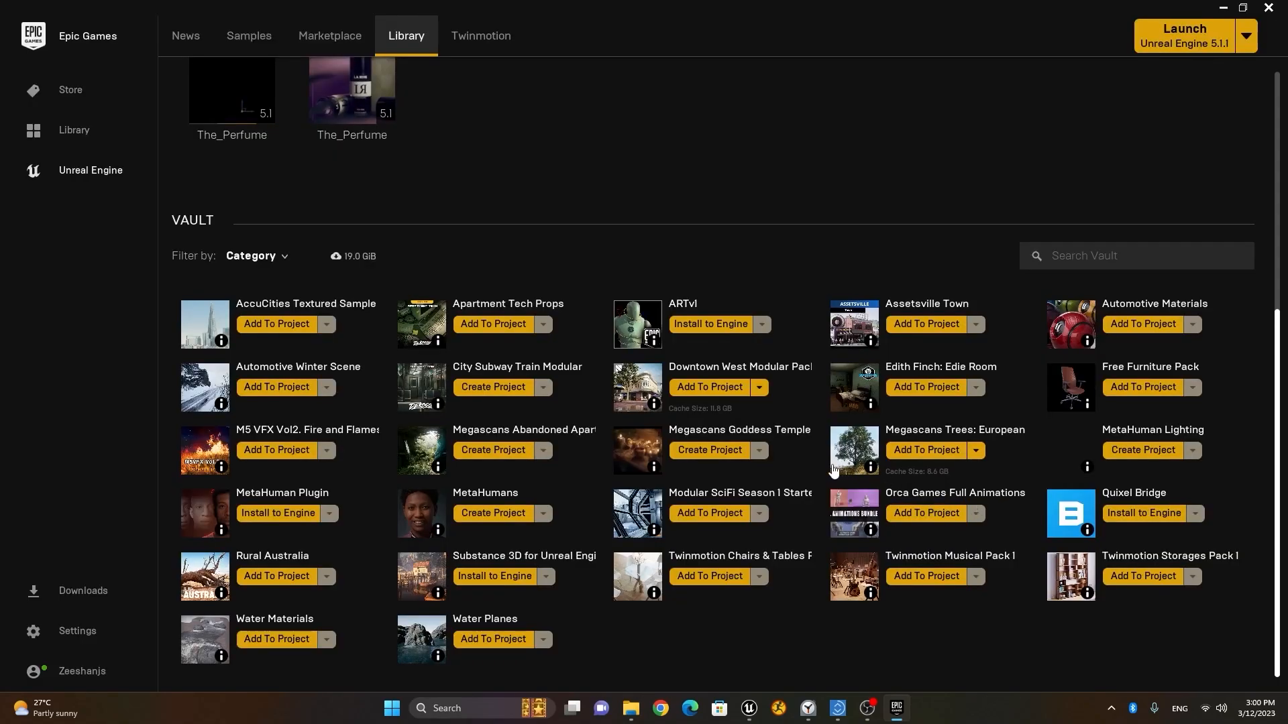
Add the Megascans Trees: European pack to Landscape_Project, listing all projects and choosing asset version 5.0.
click(976, 450)
click(924, 454)
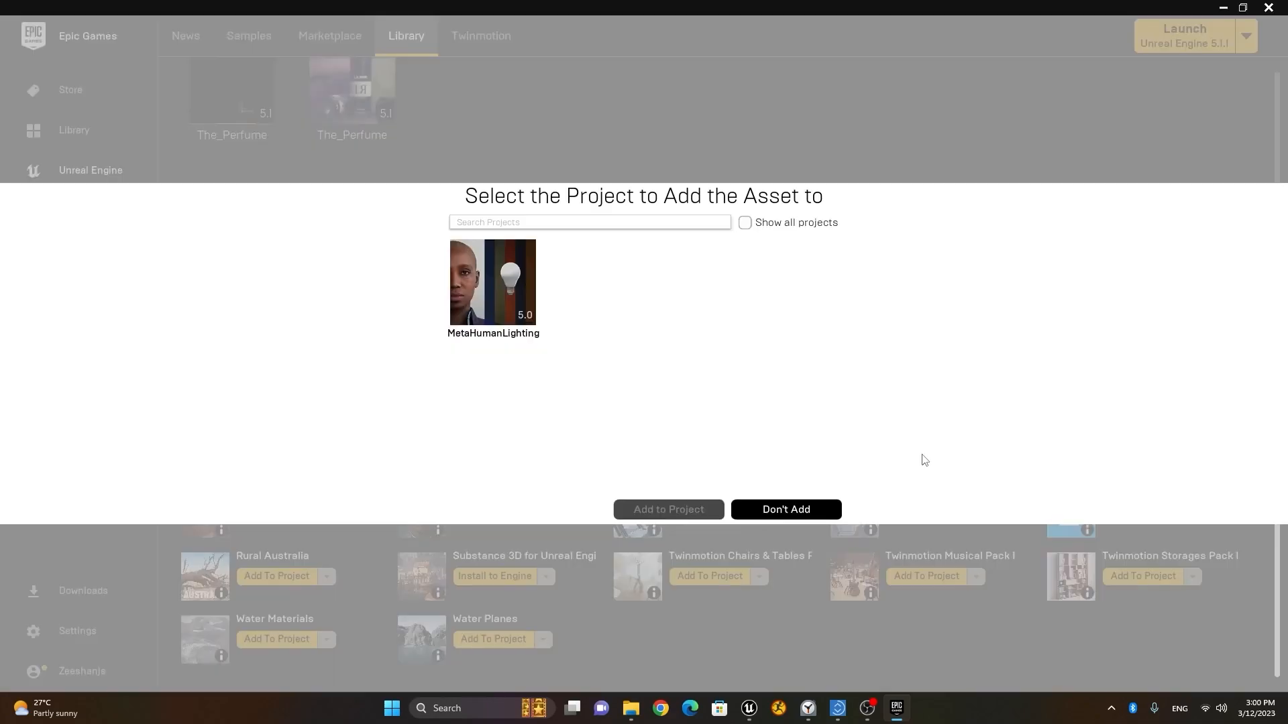
click(745, 223)
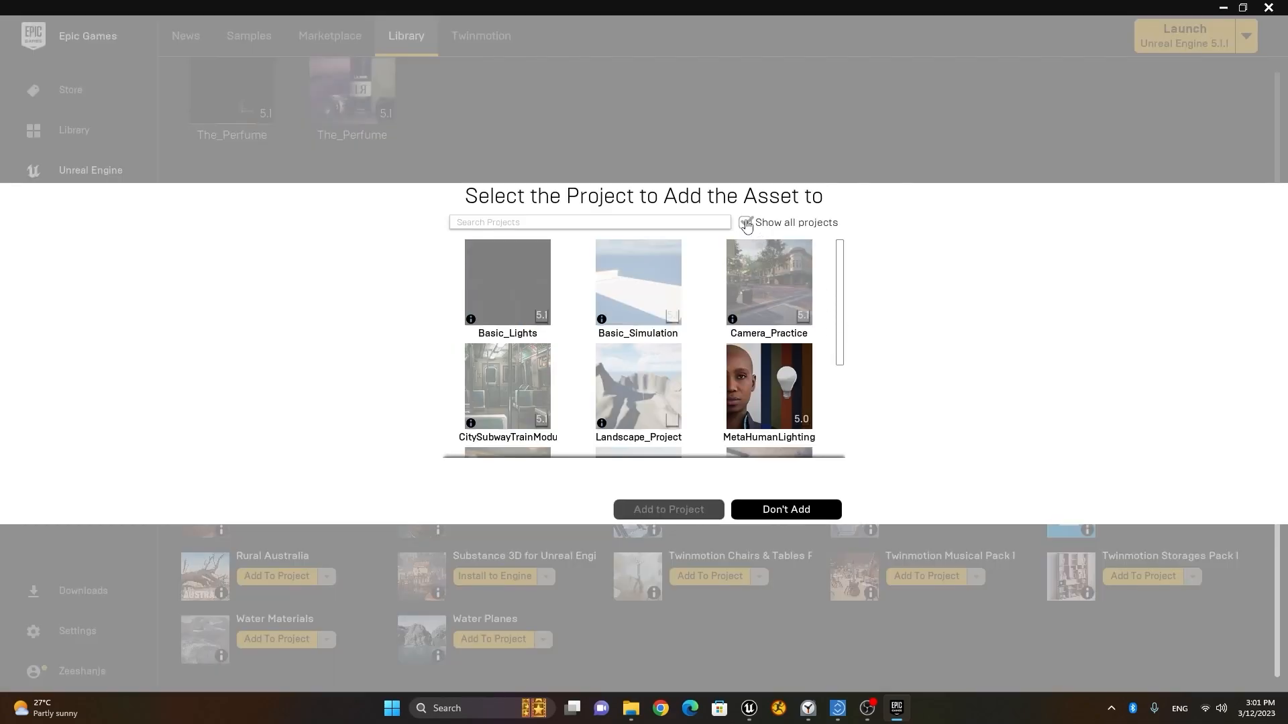
mouse_move(838, 326)
mouse_down()
mouse_move(840, 424)
mouse_move(843, 312)
mouse_up()
click(745, 224)
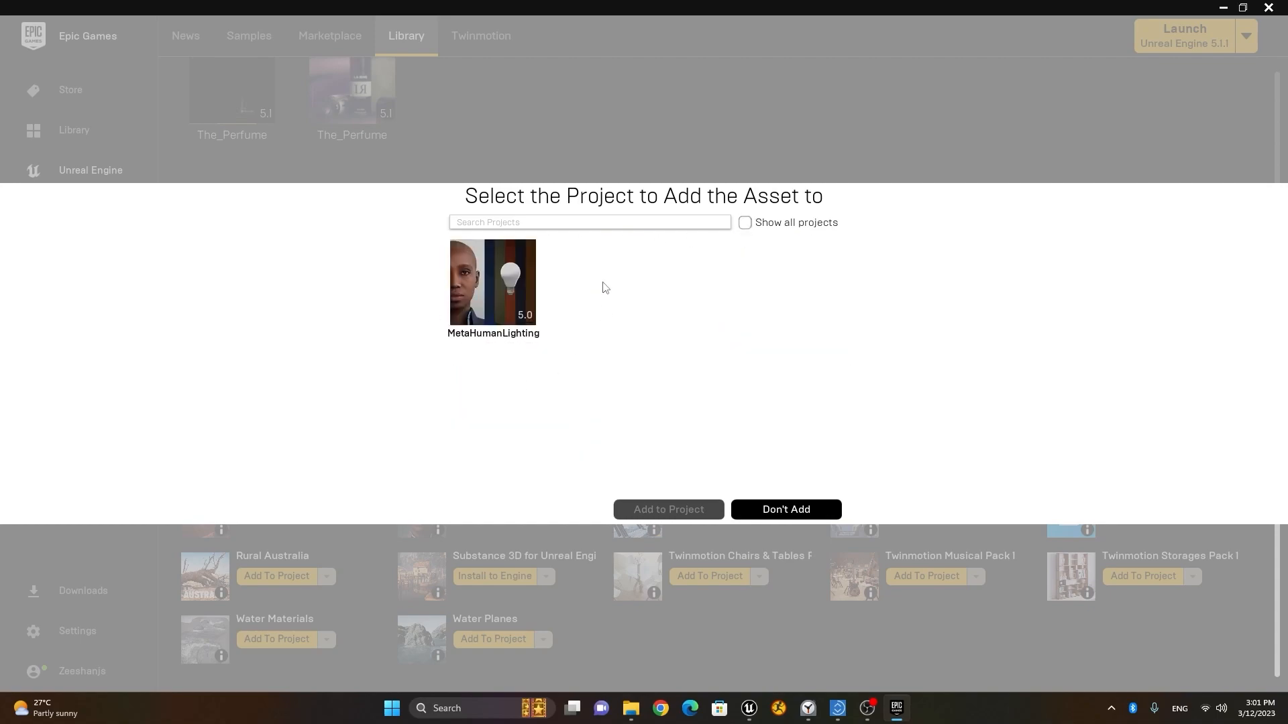
click(745, 225)
drag(840, 312, 835, 368)
click(643, 289)
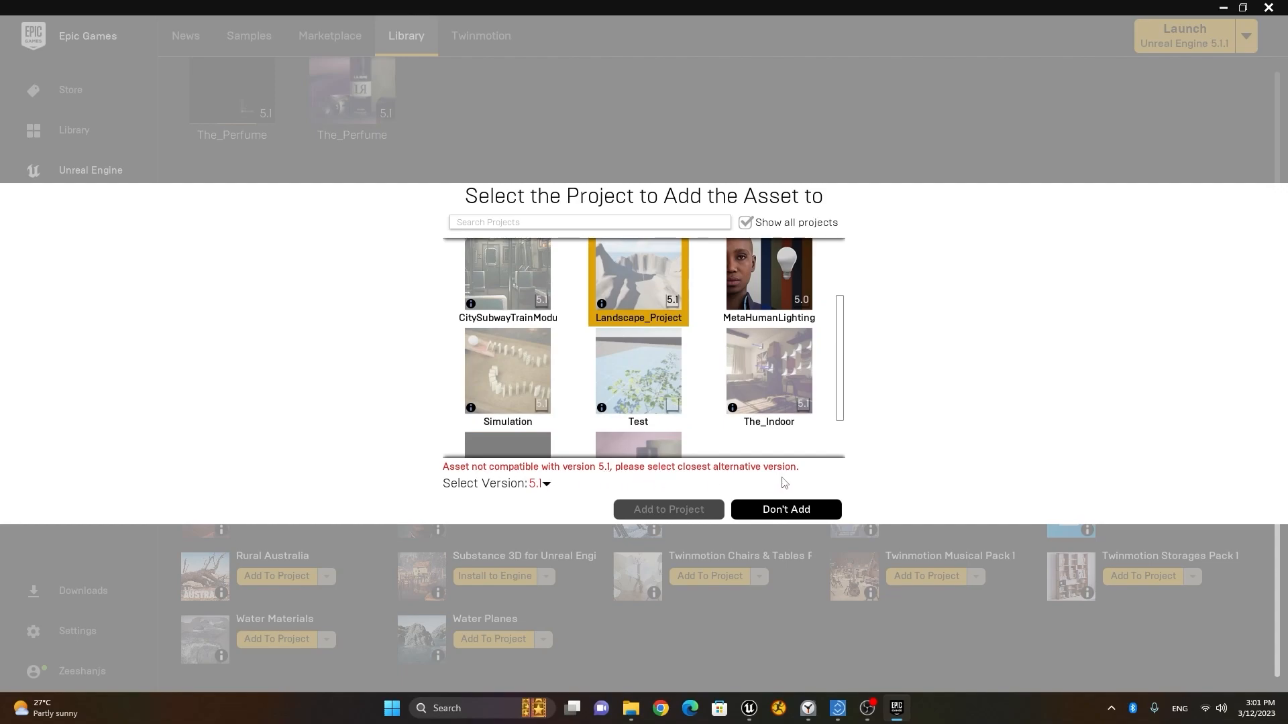
click(547, 484)
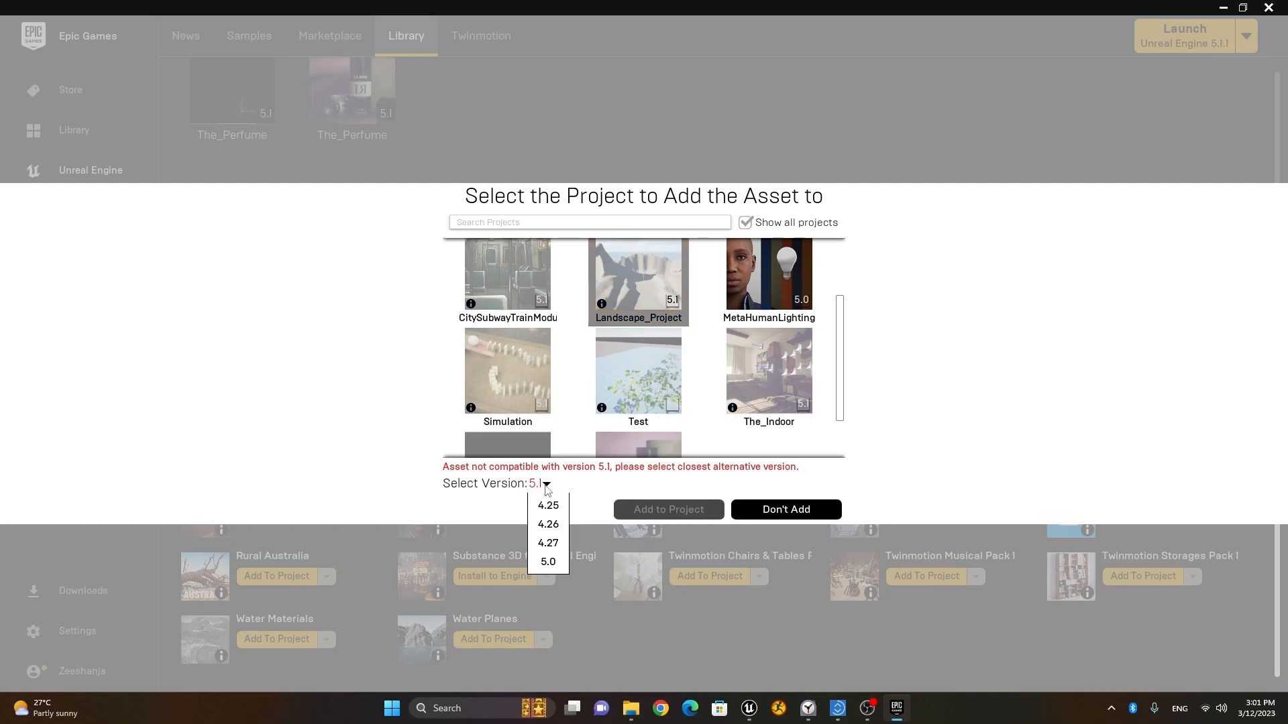
click(549, 562)
click(667, 508)
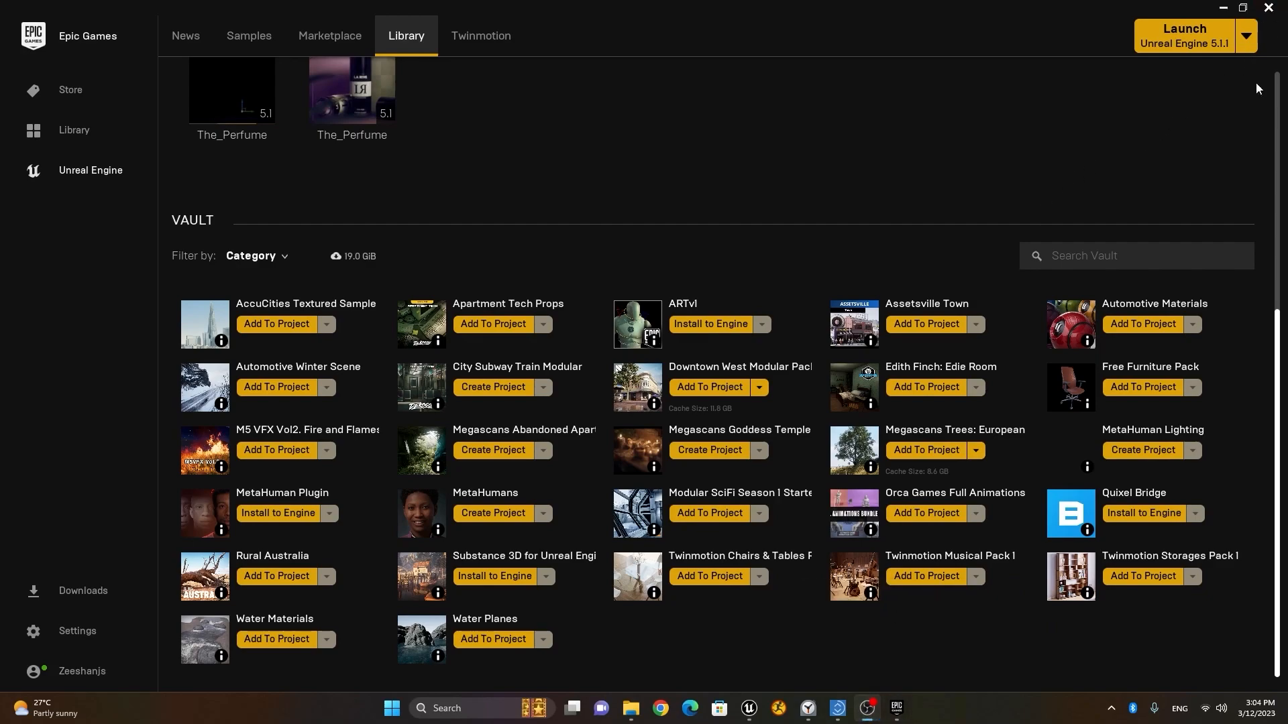
Close the Epic Games Launcher and return to the landscape level in Unreal Editor.
click(866, 716)
click(867, 716)
click(899, 712)
click(900, 713)
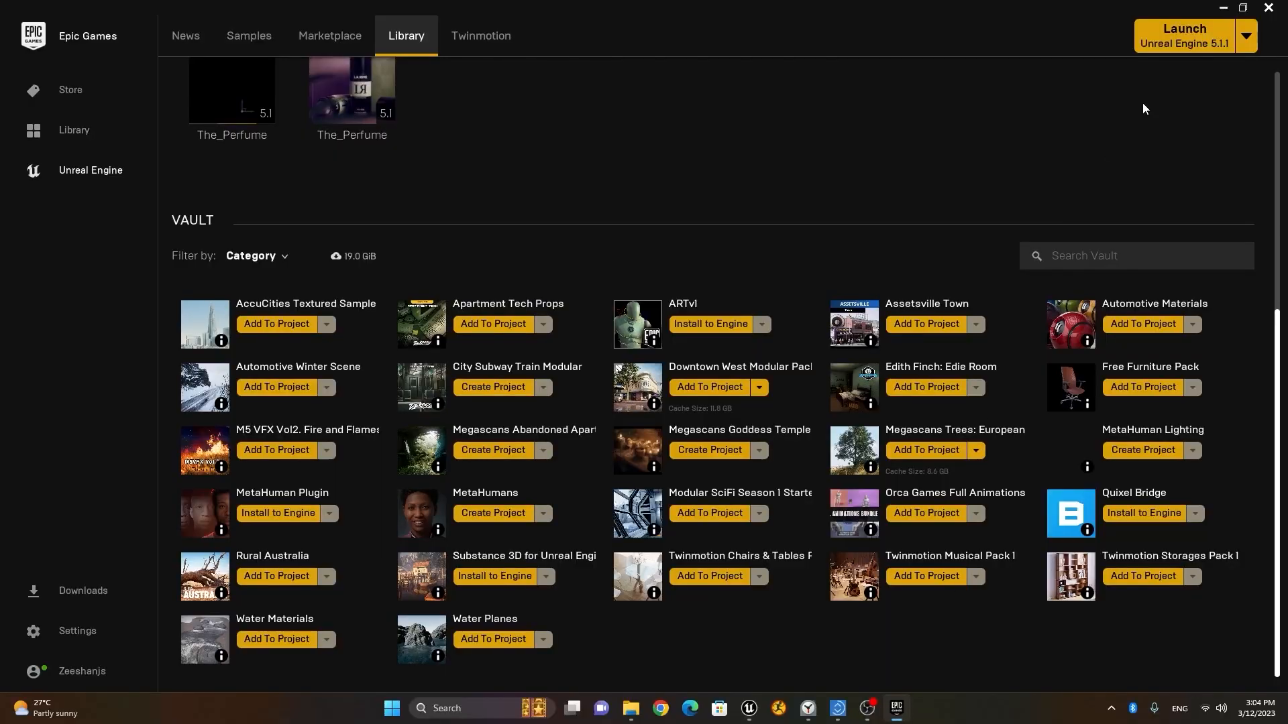
click(1268, 11)
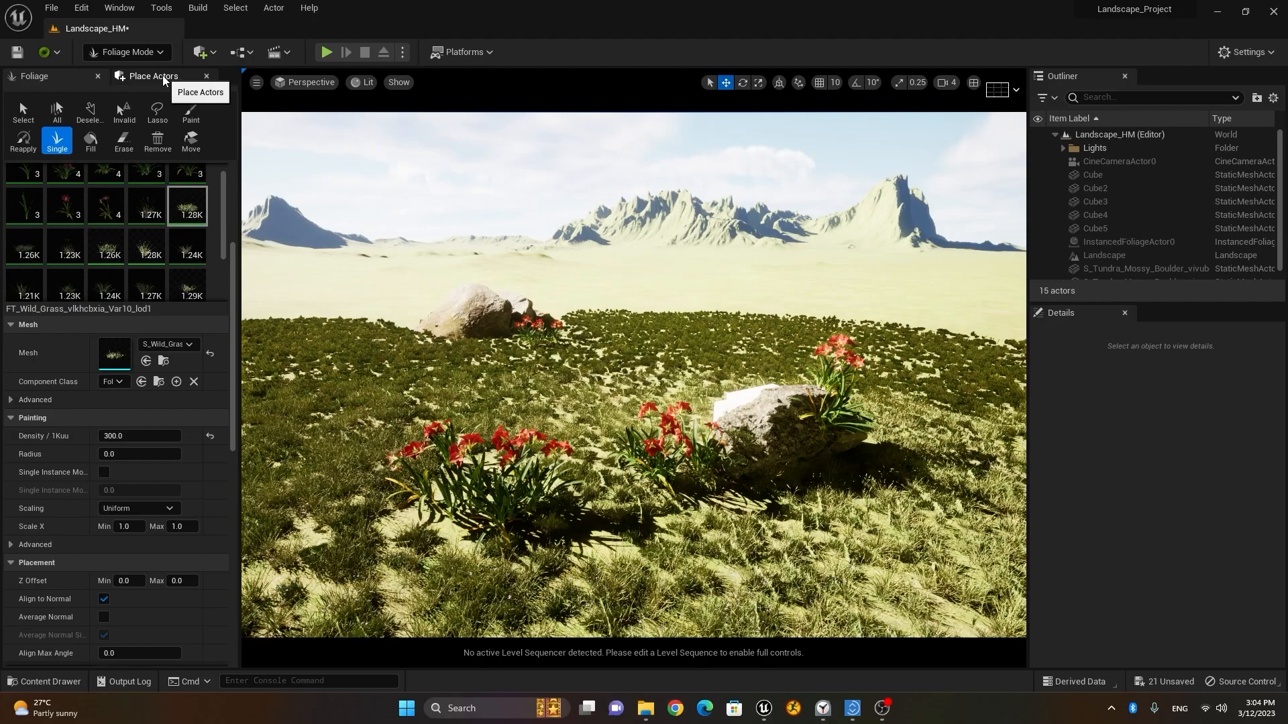
Switch the editor from foliage painting to Selection mode and enlarge the Outliner to show all actors.
click(149, 55)
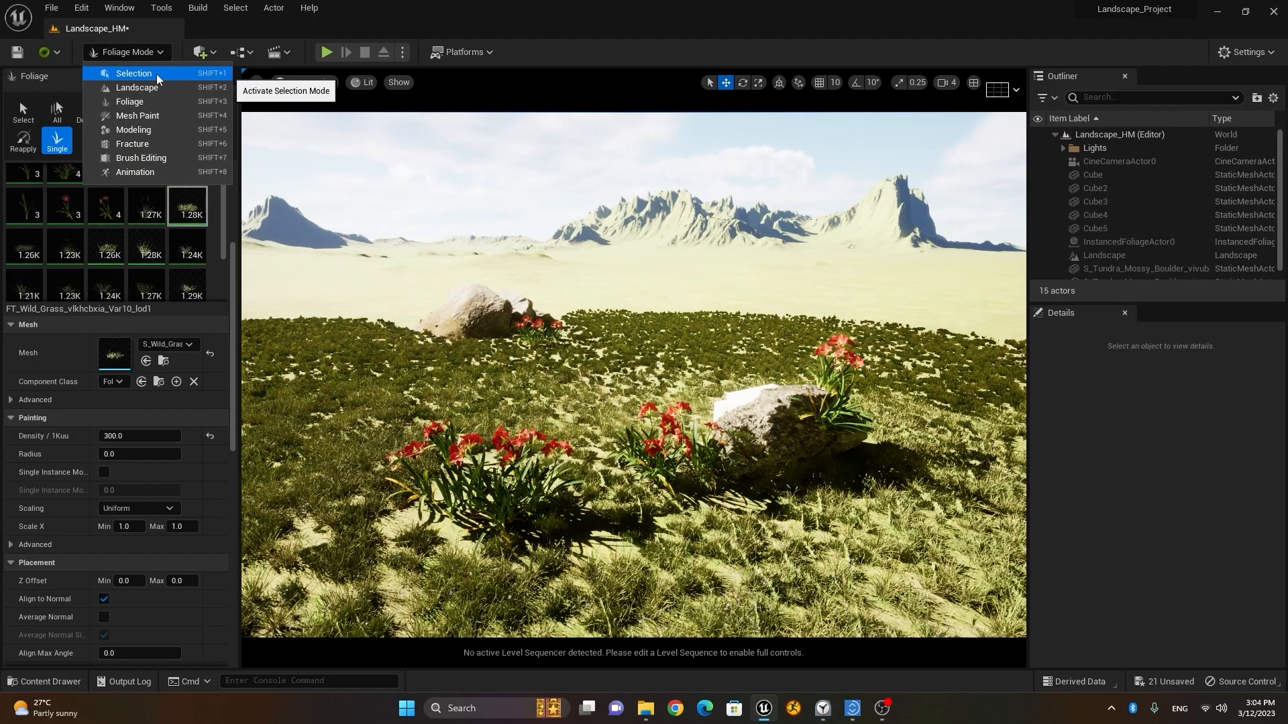
click(155, 74)
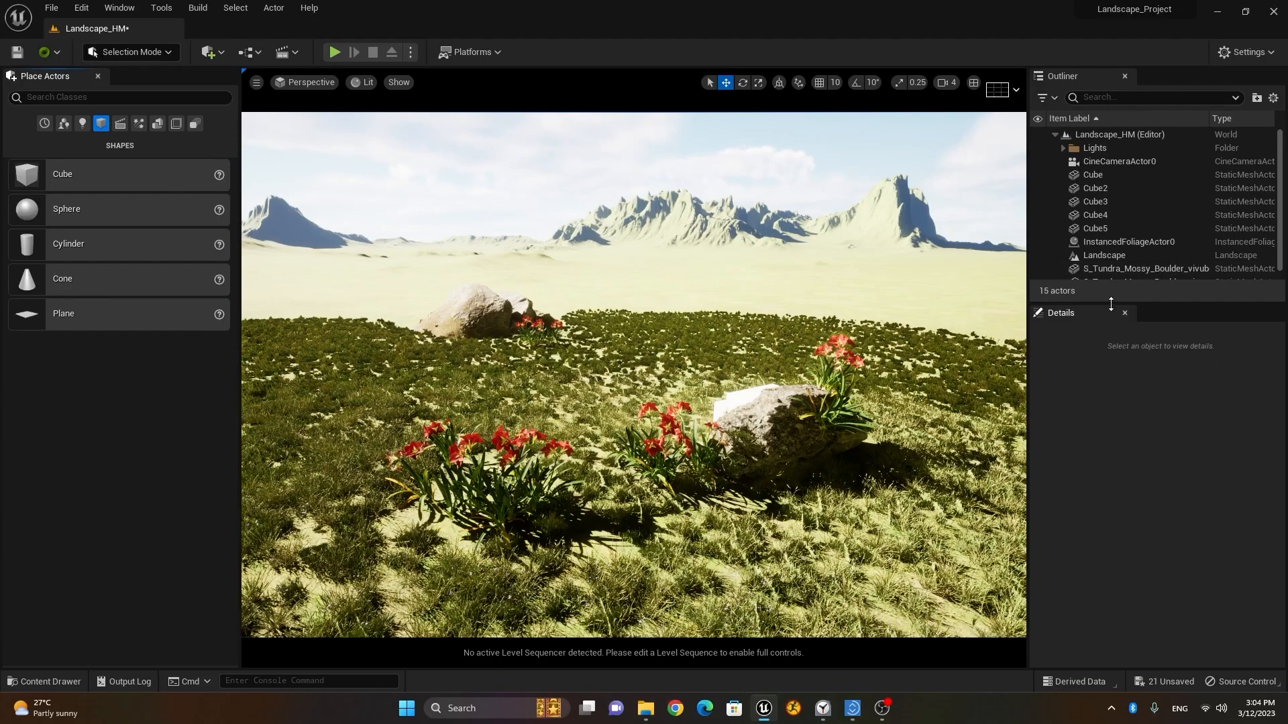
drag(1110, 303, 1111, 378)
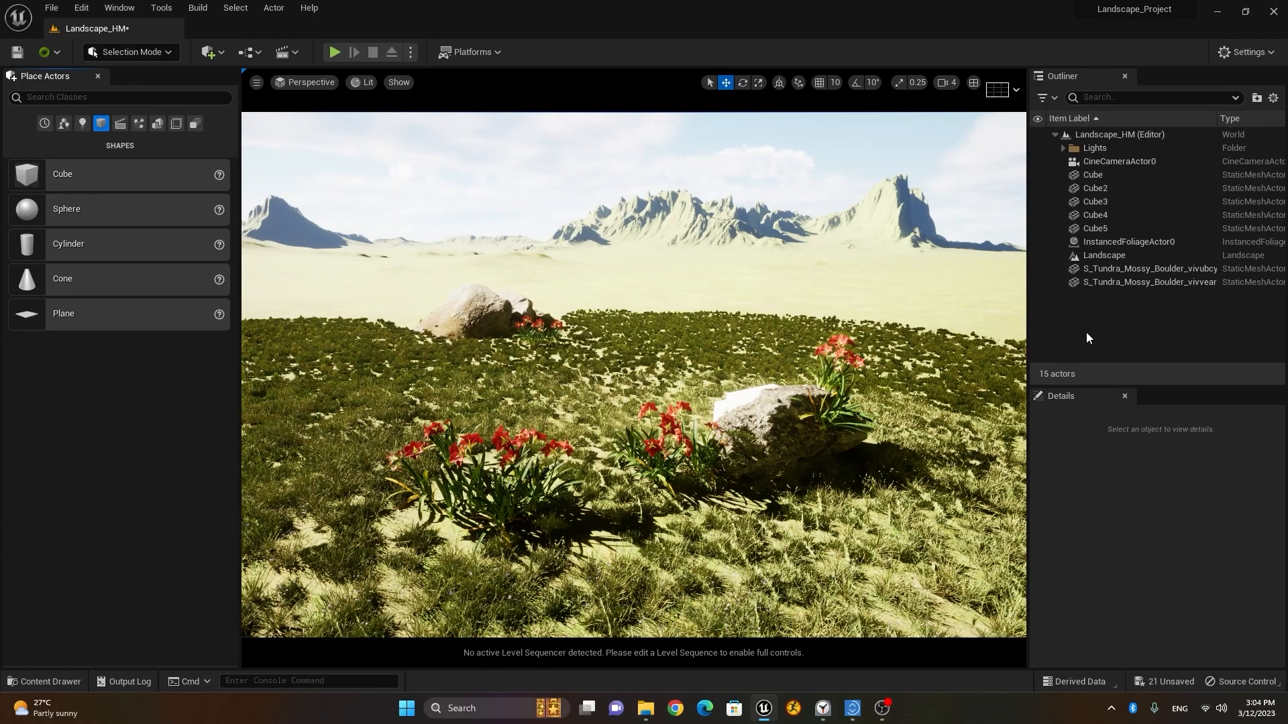
Group Cube through Cube5 and both S_Tundra_Mossy_Boulder actors in a new Outliner folder named Rocks, collapse it and clear the selection.
alt+drag(719, 373, 745, 436)
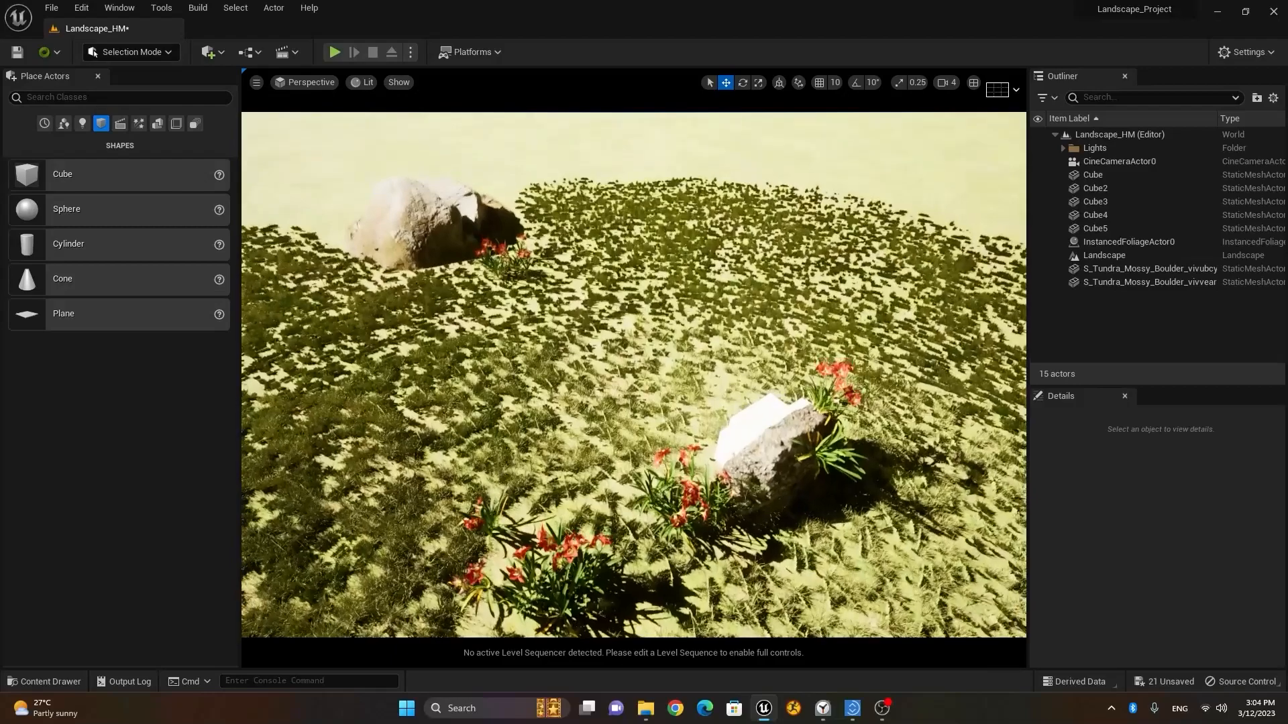
click(1133, 174)
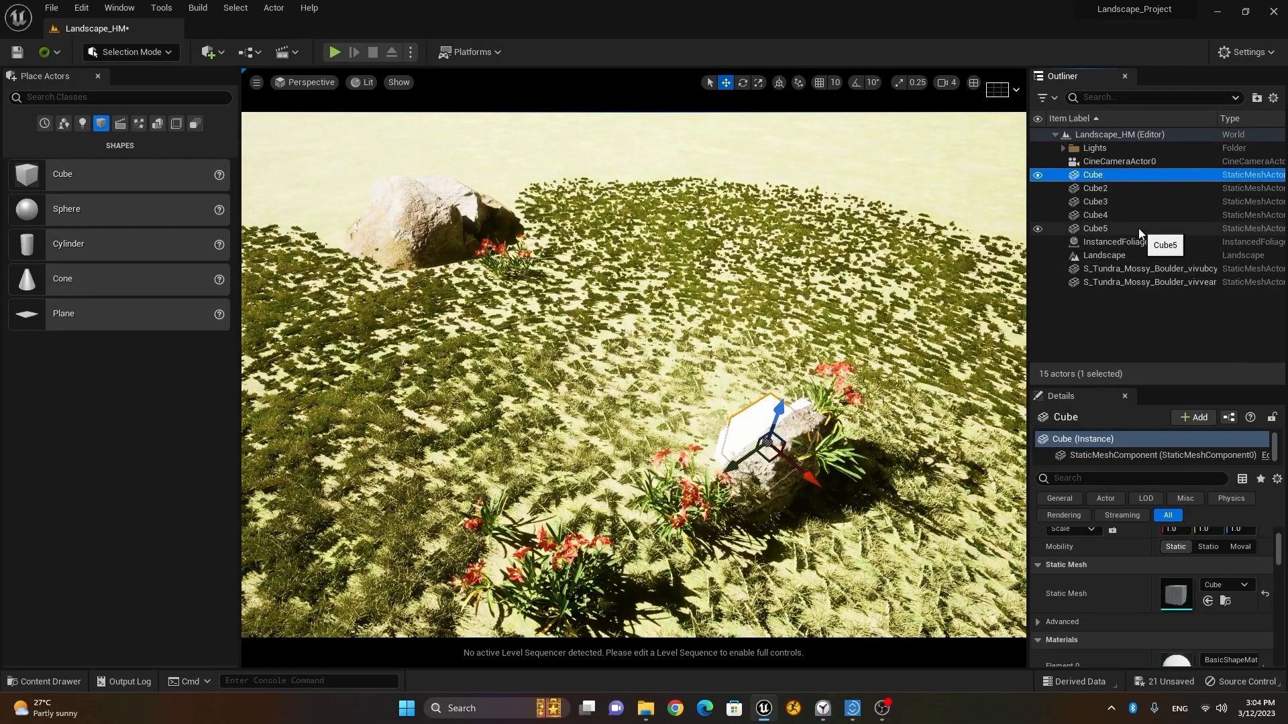
shift+click(1138, 228)
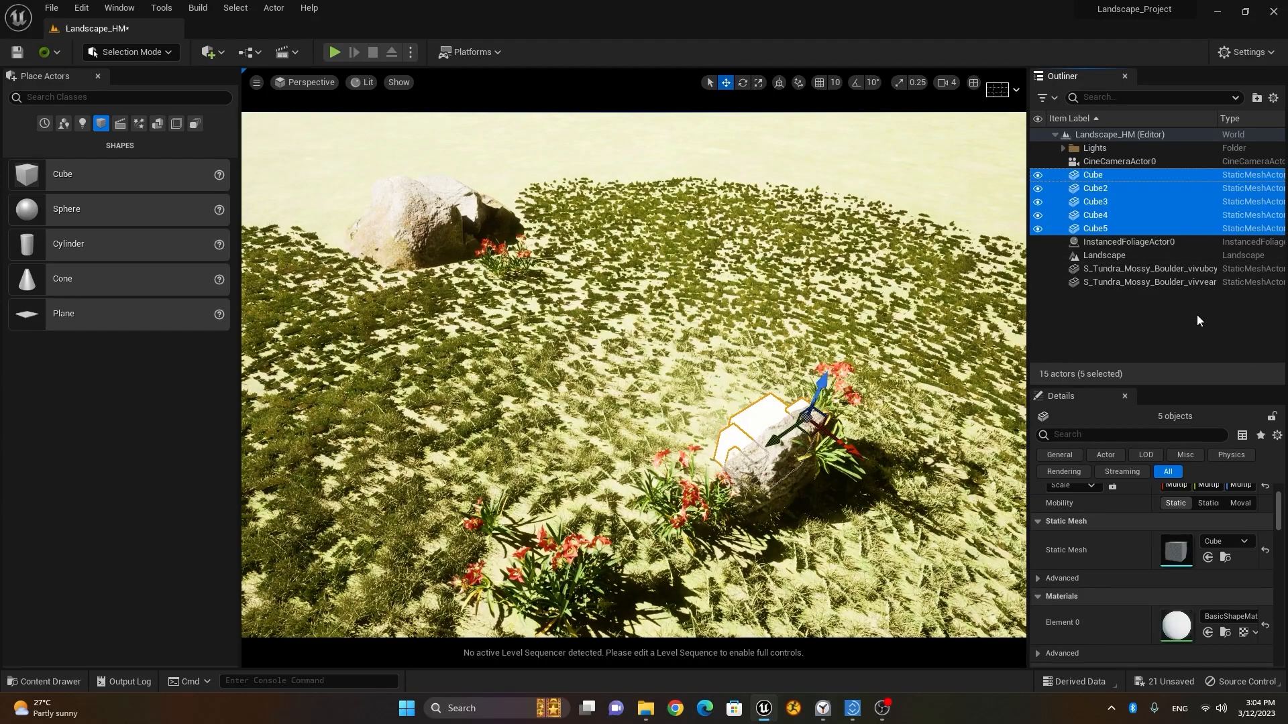
ctrl+click(1150, 268)
ctrl+click(1152, 281)
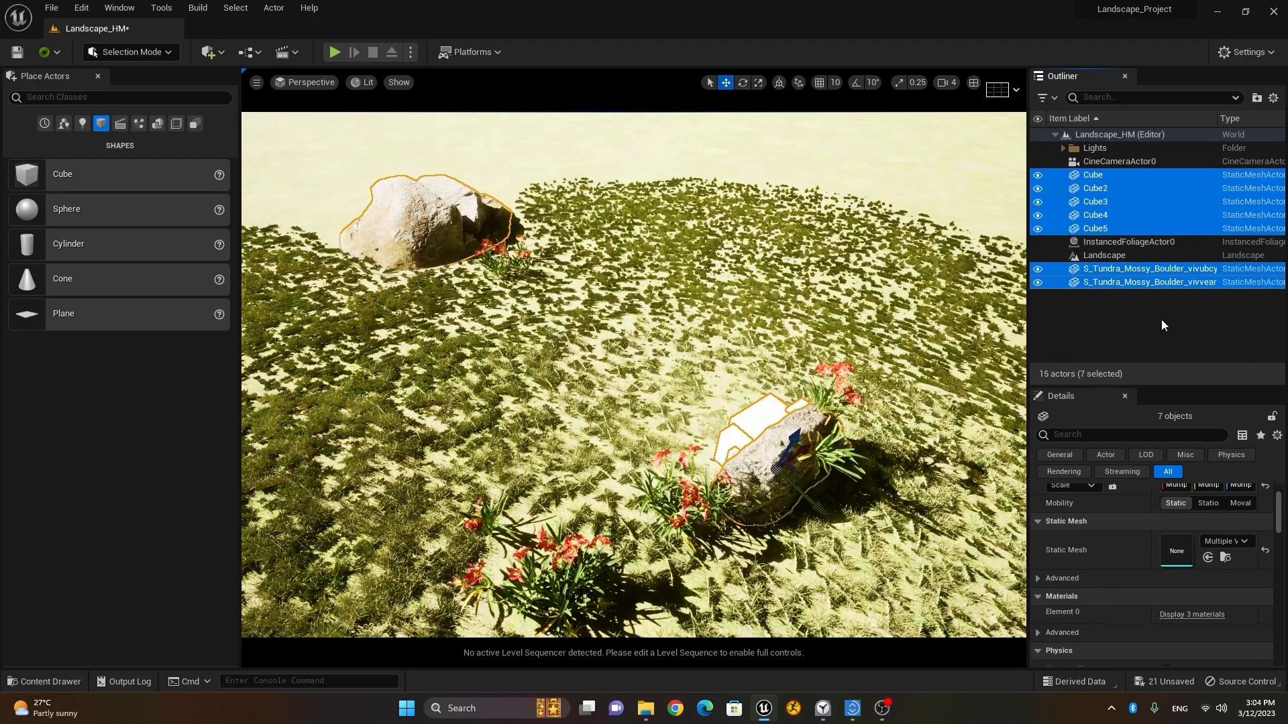
click(1256, 97)
text(Rocks)
key(Return)
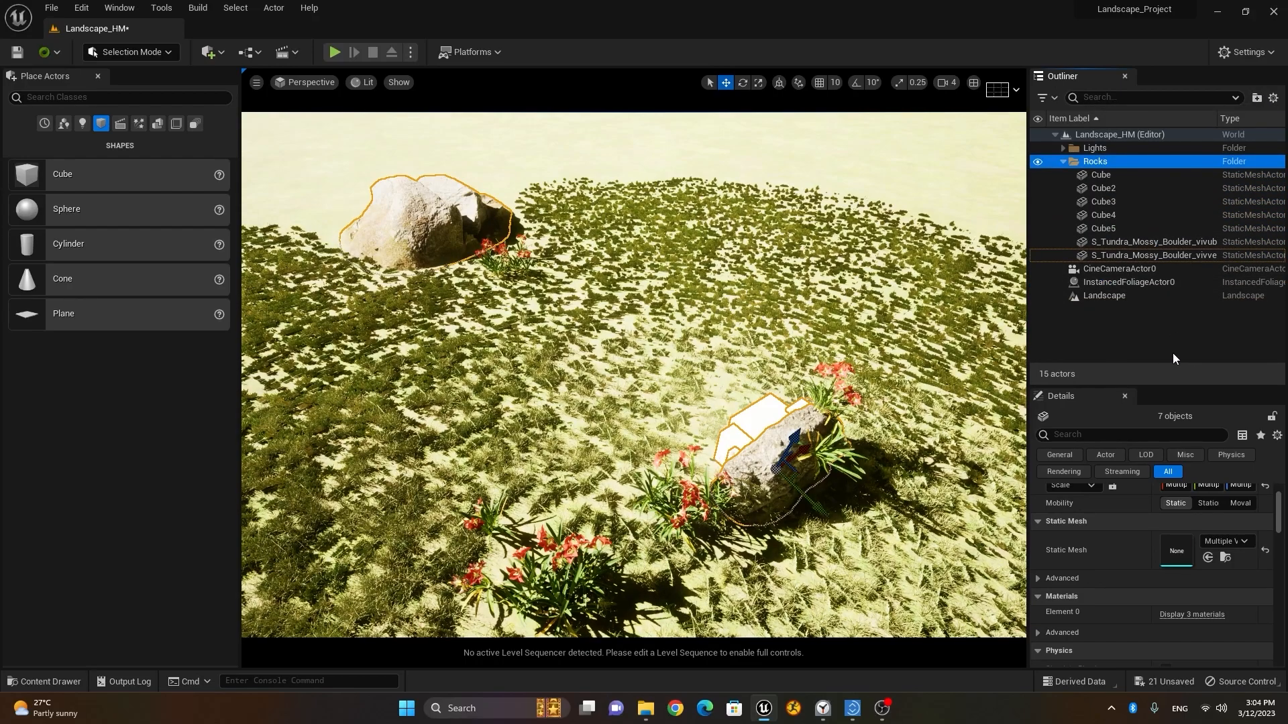
click(1062, 161)
click(1115, 259)
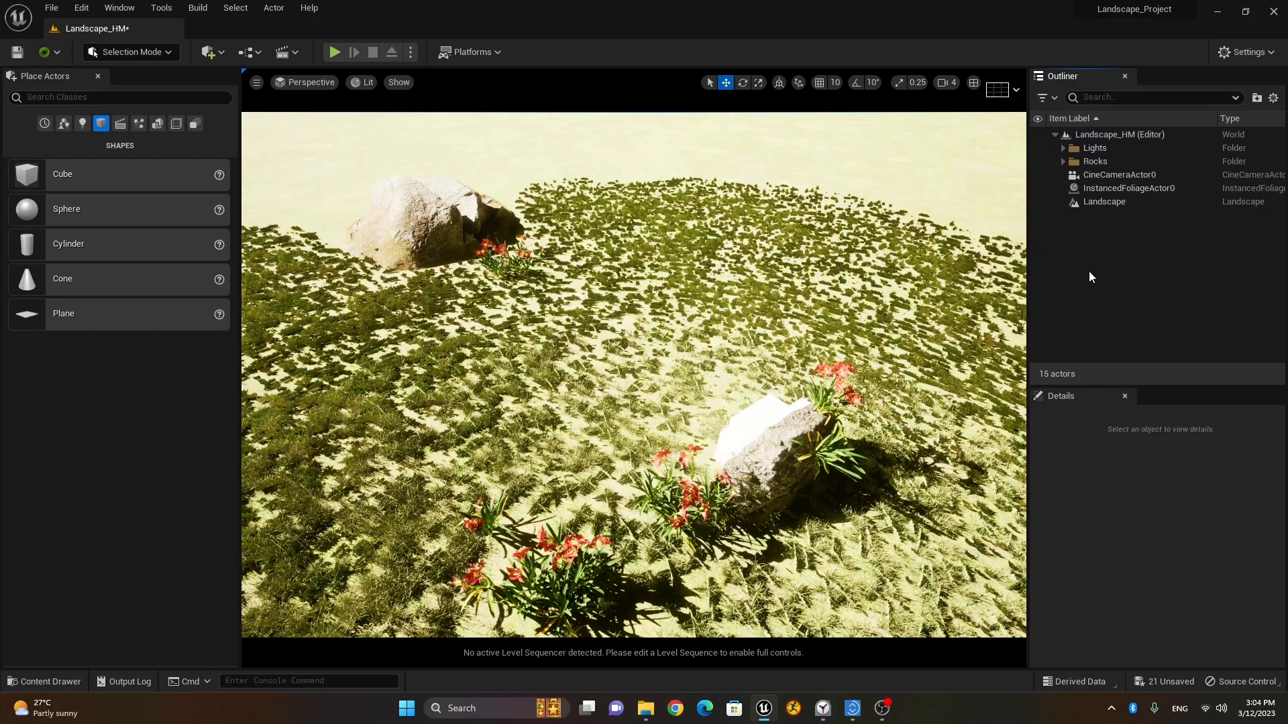
Open the BlackAlder content folder and browse its static tree meshes.
click(47, 681)
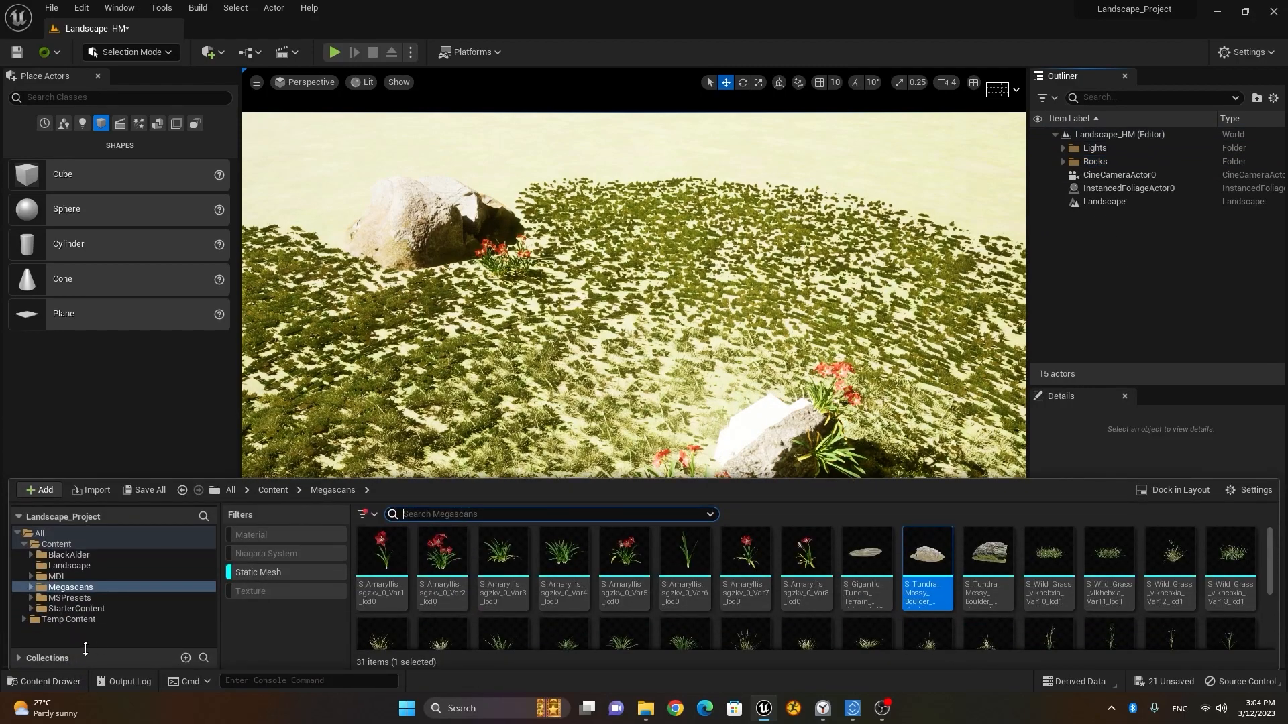
click(73, 555)
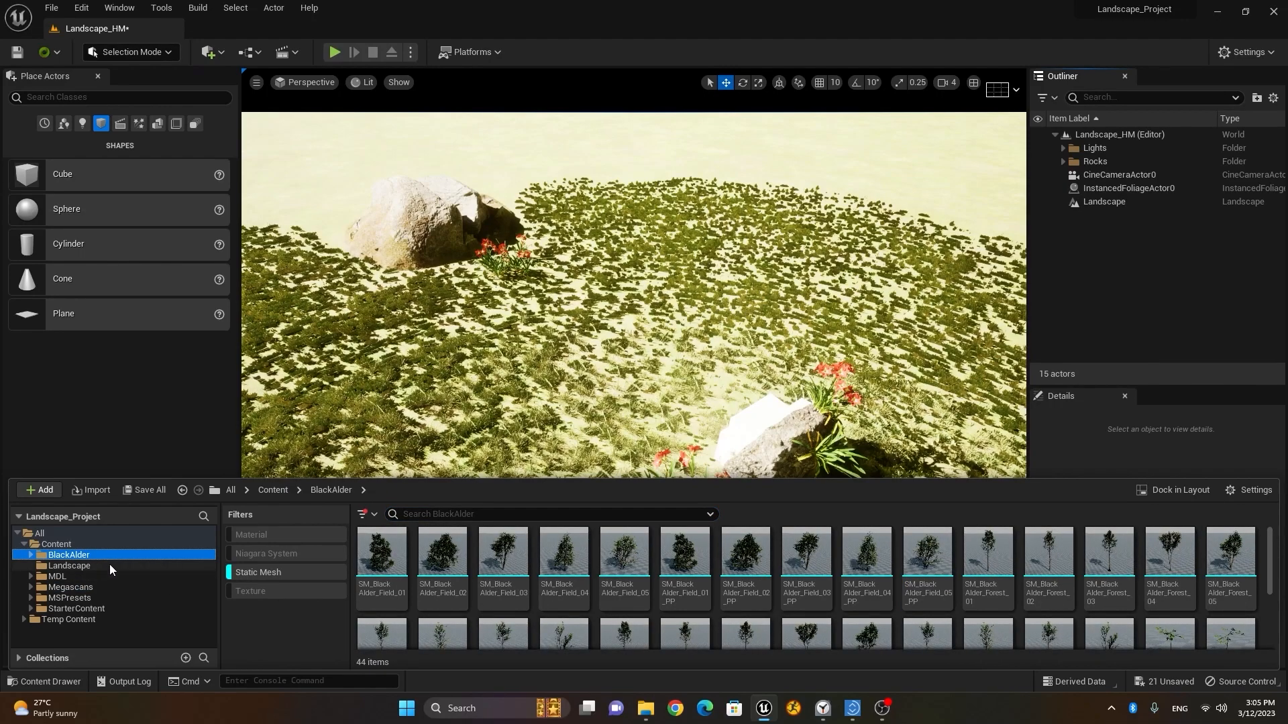
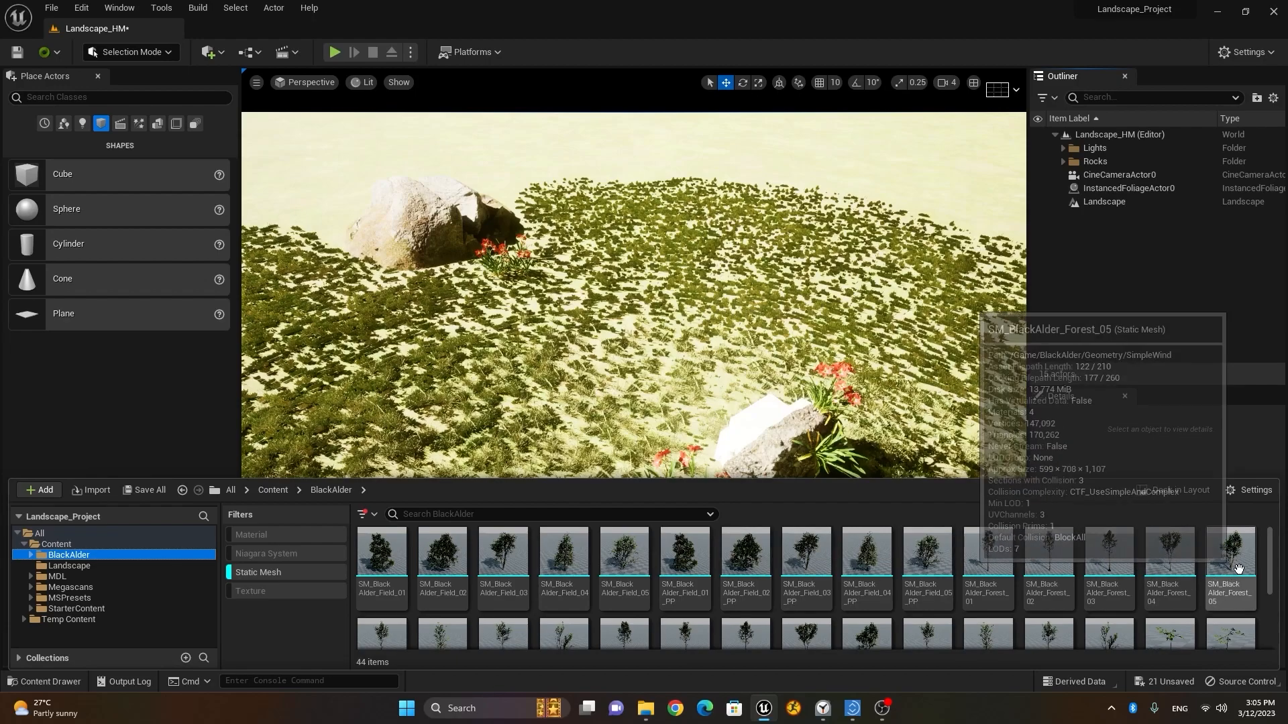
mouse_move(1268, 571)
mouse_down()
mouse_move(1261, 630)
mouse_move(1258, 552)
mouse_up()
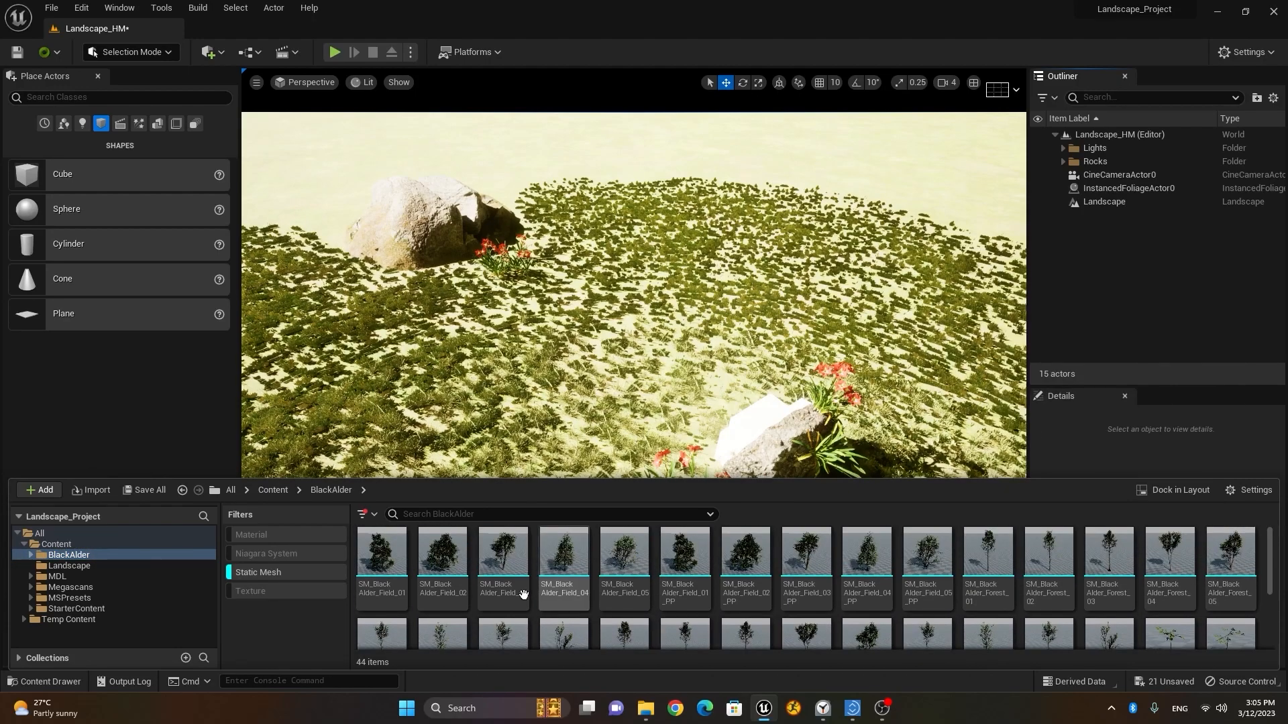
Place the SM_BlackAlder_Field_02 static mesh on the landscape behind the large boulder and adjust its position against the camera preview.
click(445, 560)
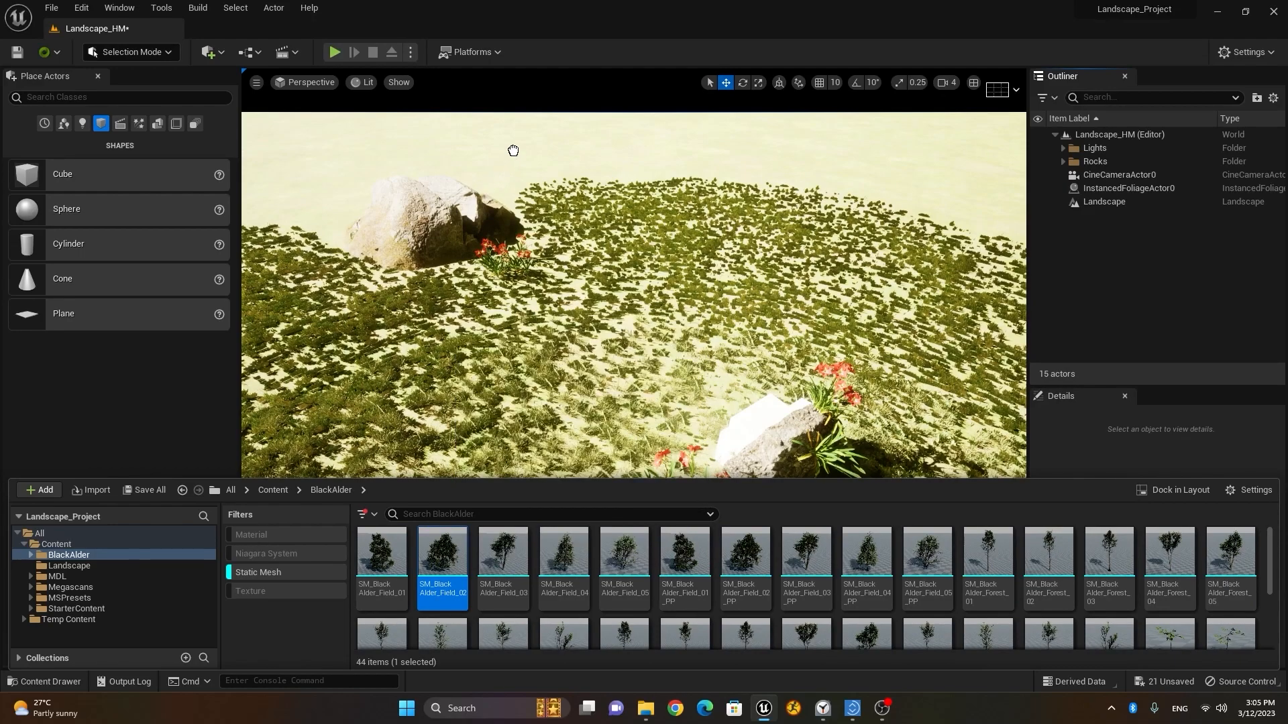
drag(513, 151, 447, 143)
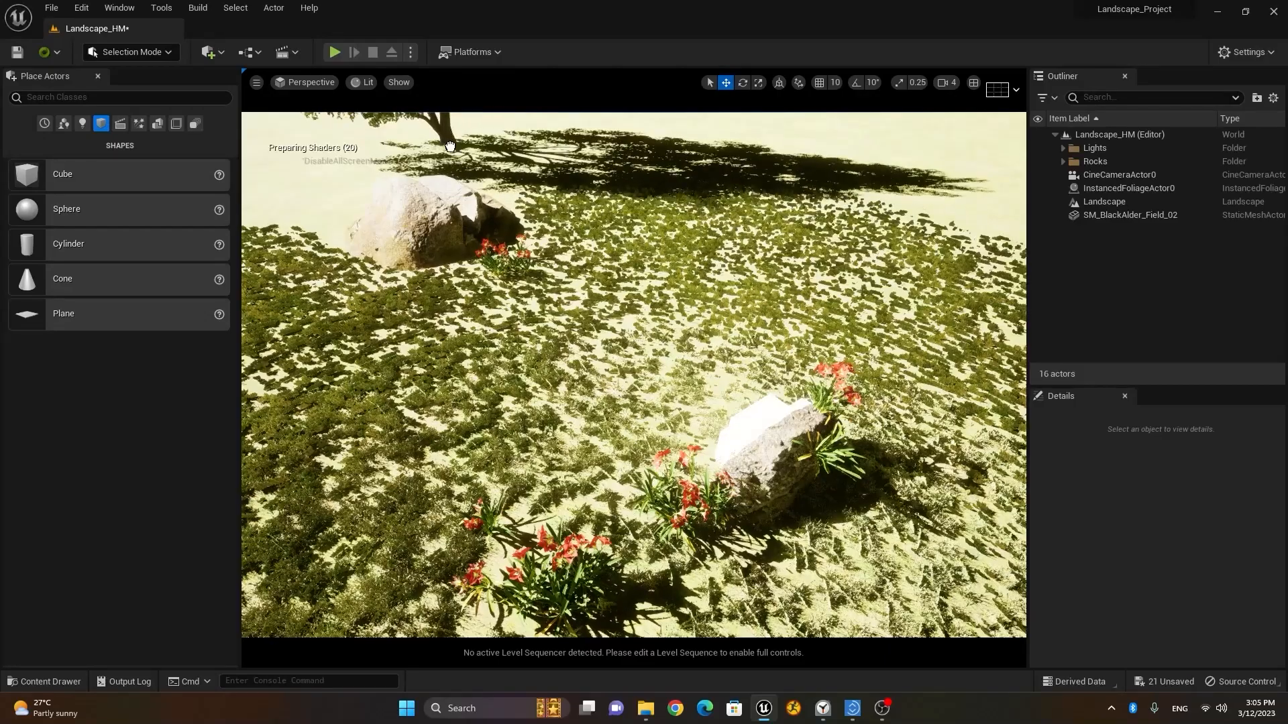
middle_drag(447, 143, 467, 268)
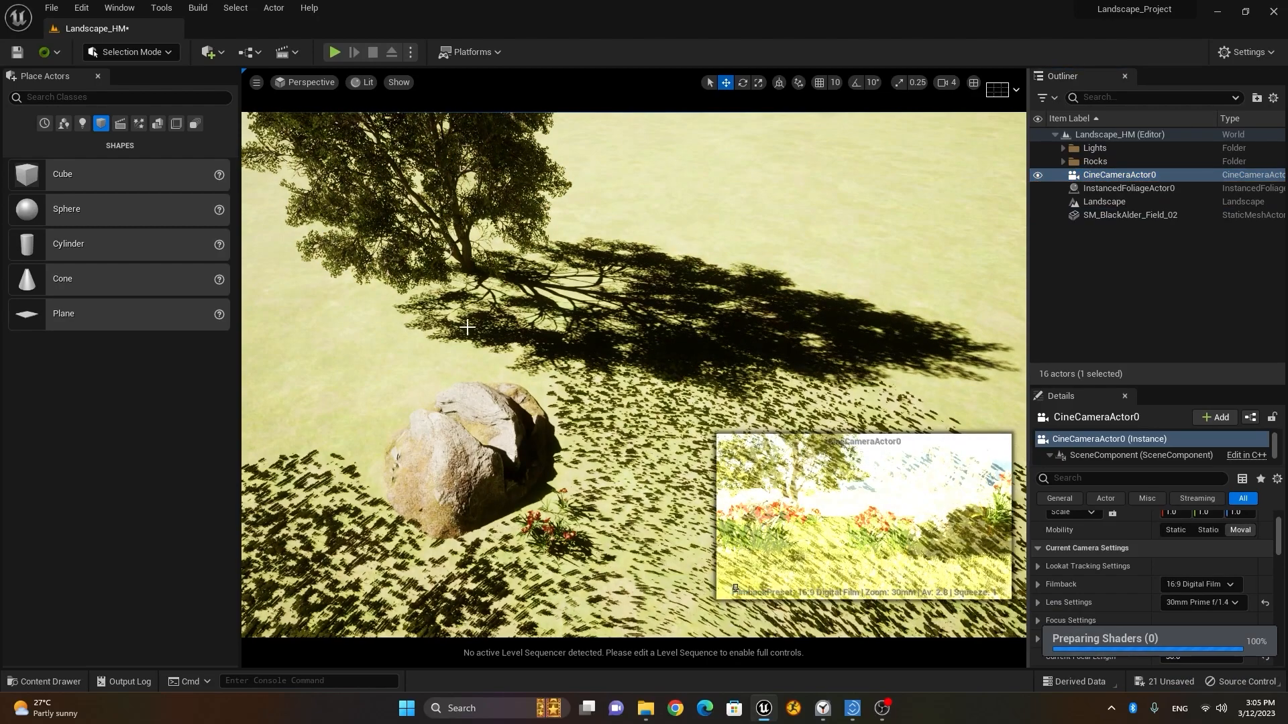
click(469, 248)
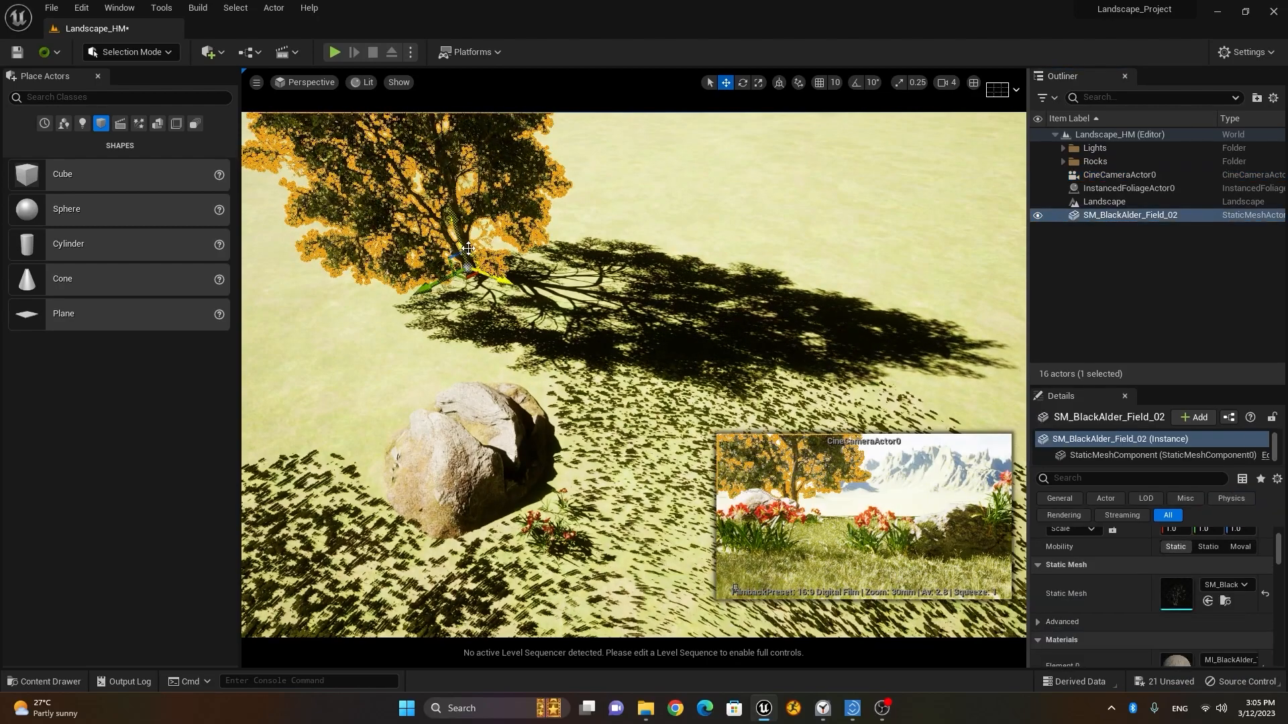
drag(502, 280, 555, 300)
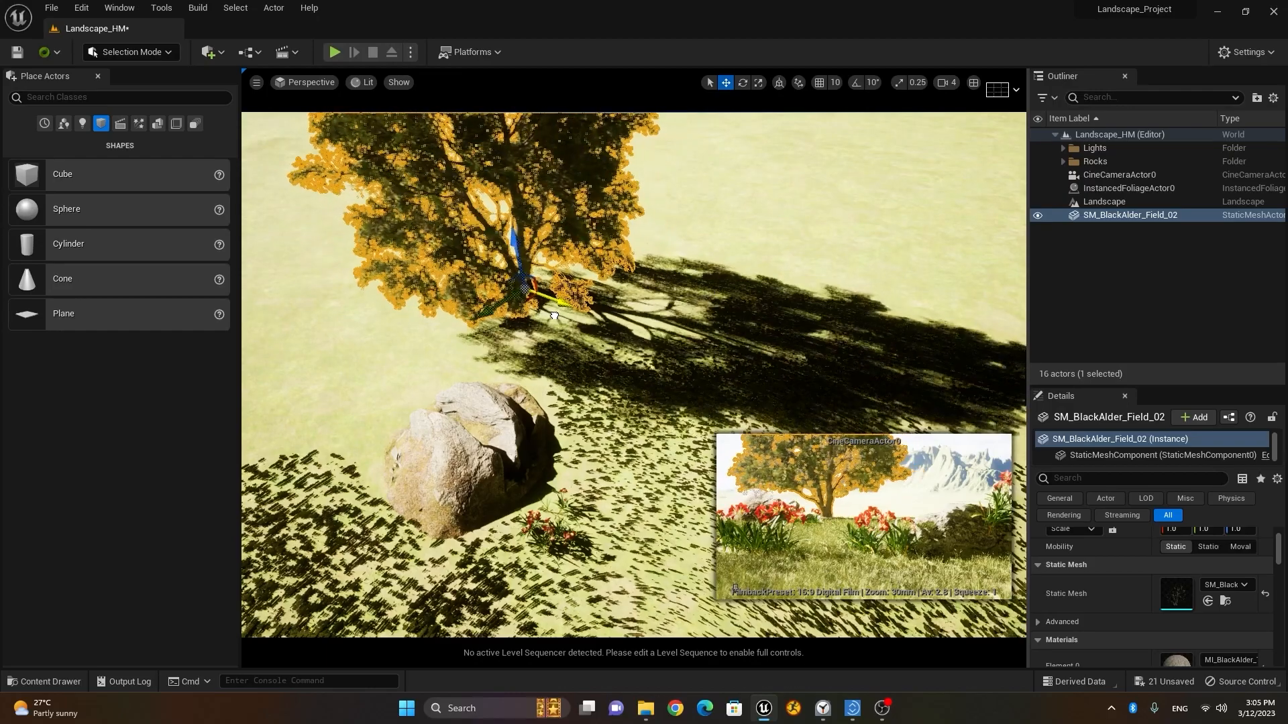
drag(482, 320, 439, 294)
click(681, 203)
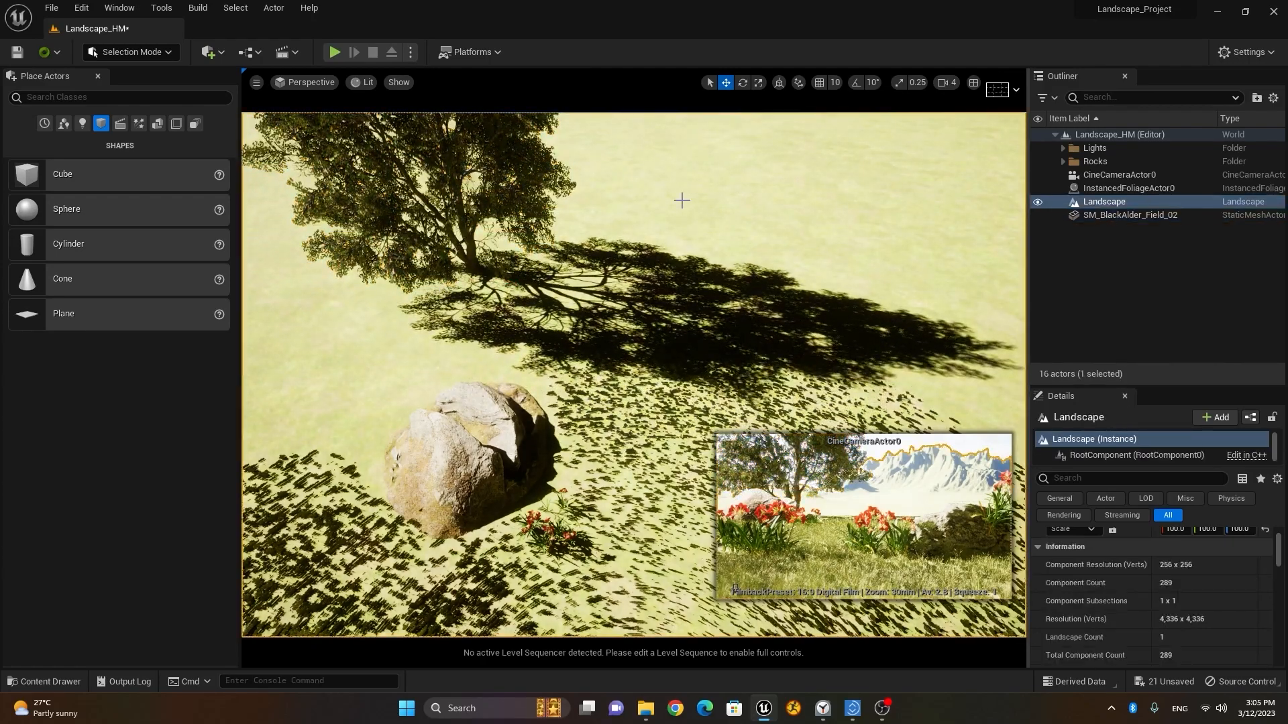
Look through CineCameraActor0, nudge the black alder tree sideways behind the boulder and clear the selection.
click(287, 83)
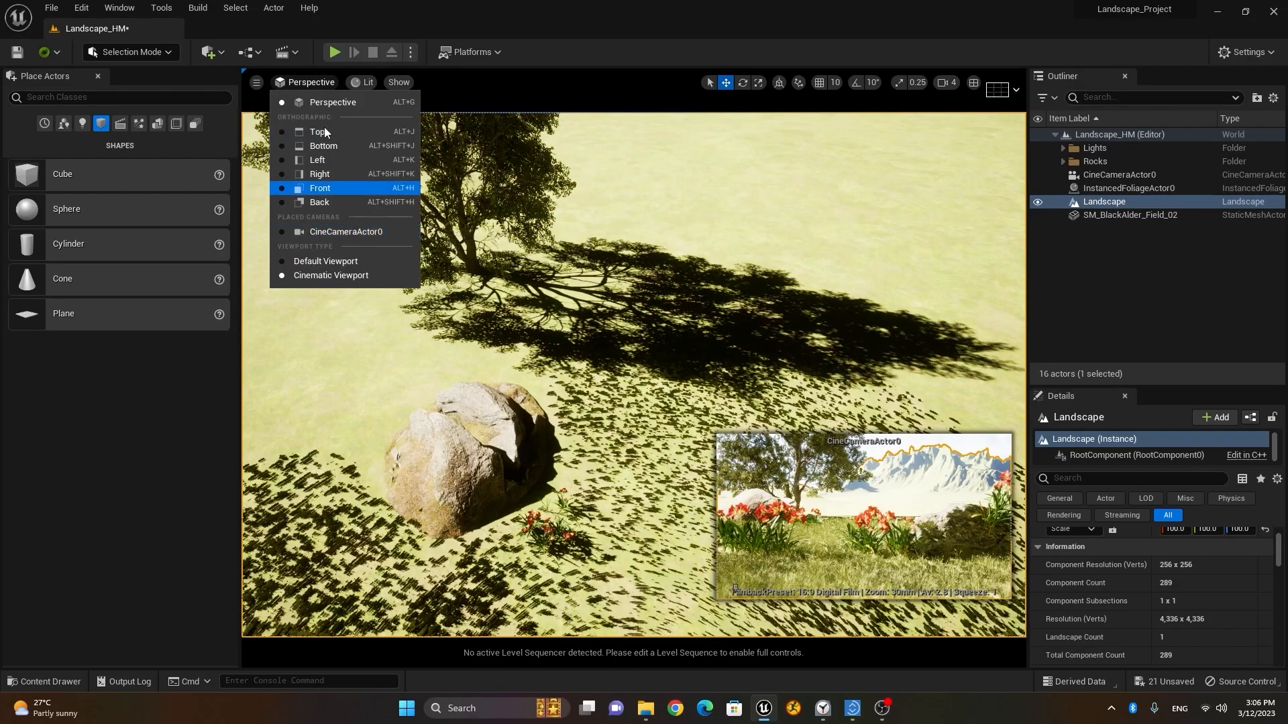
click(364, 232)
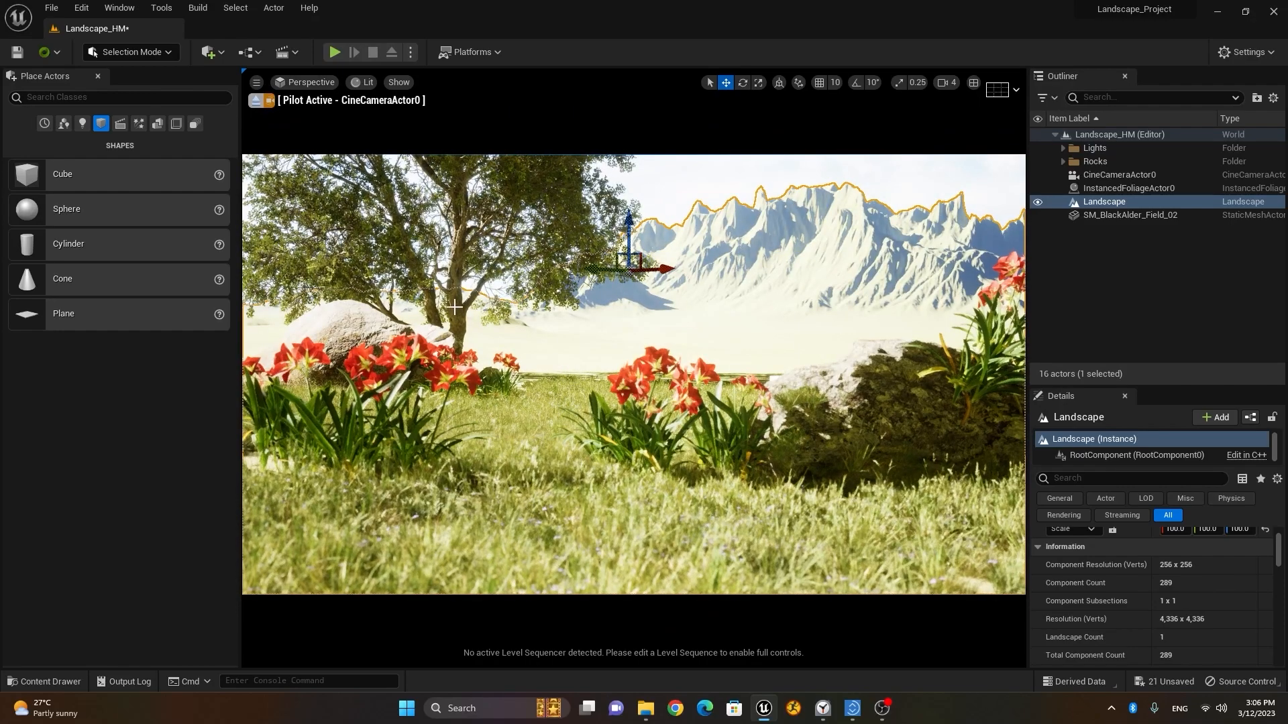
click(454, 306)
mouse_move(457, 380)
mouse_down()
mouse_move(486, 382)
mouse_move(431, 379)
mouse_move(482, 379)
mouse_move(471, 380)
mouse_up()
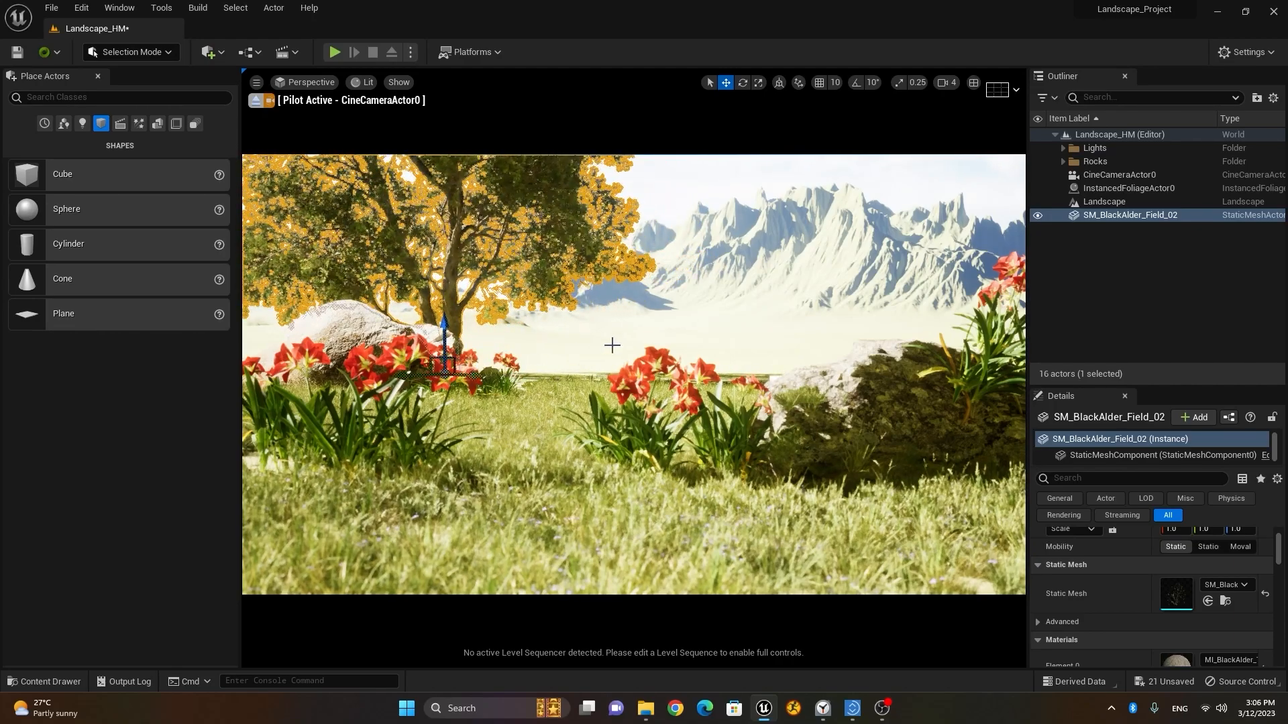
click(740, 305)
click(937, 181)
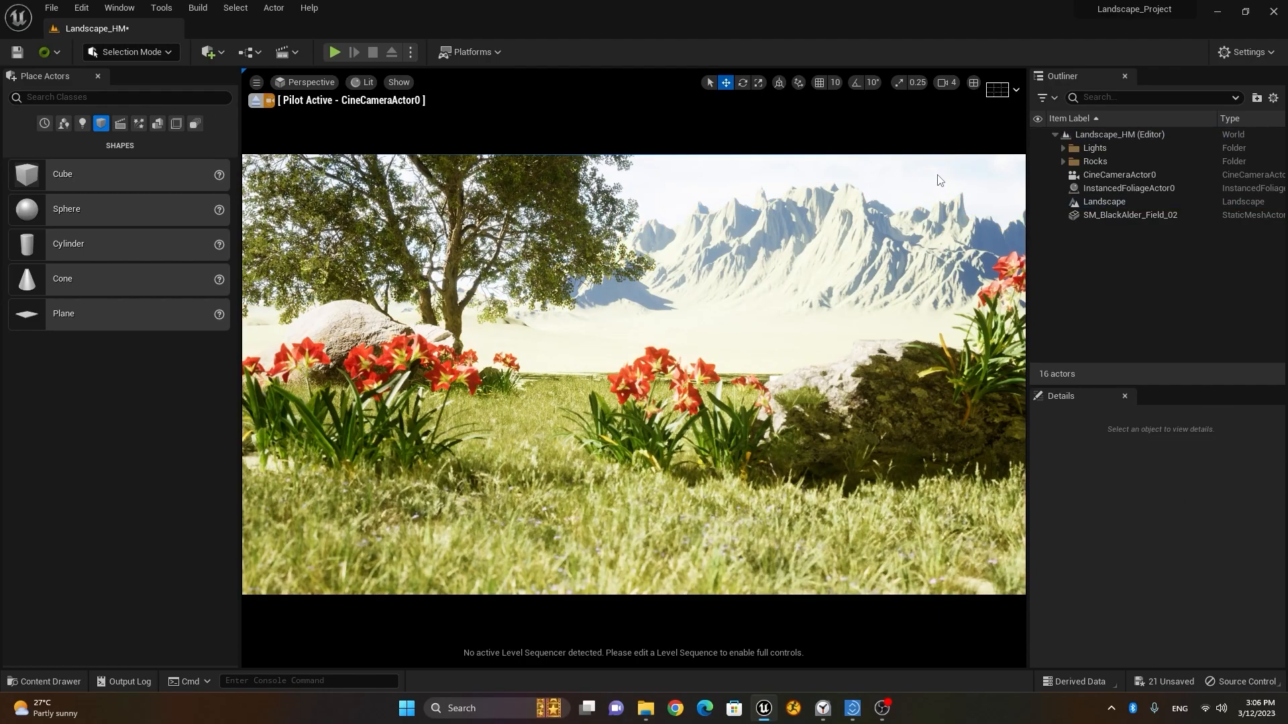
Raise the piloted camera to look over the flowers and shift the black alder tree slightly away from the large boulder.
key(e)
right_drag(633, 375, 633, 430)
key(e)
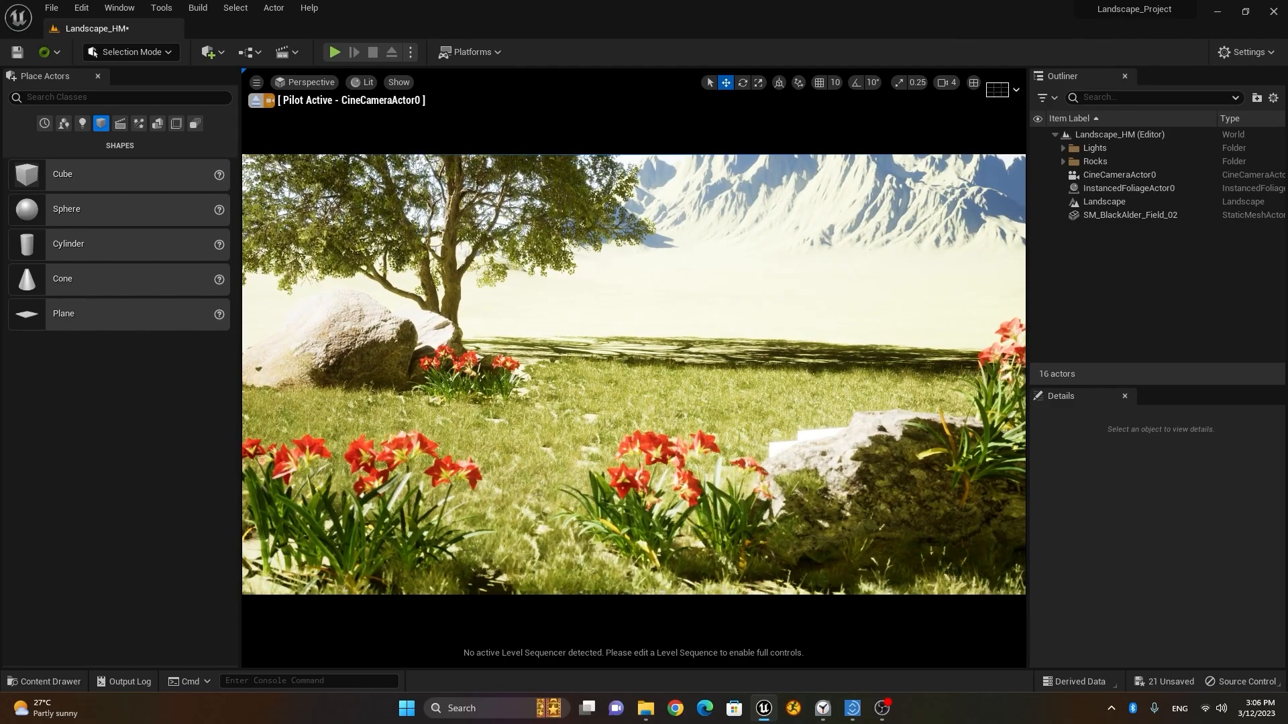
click(490, 359)
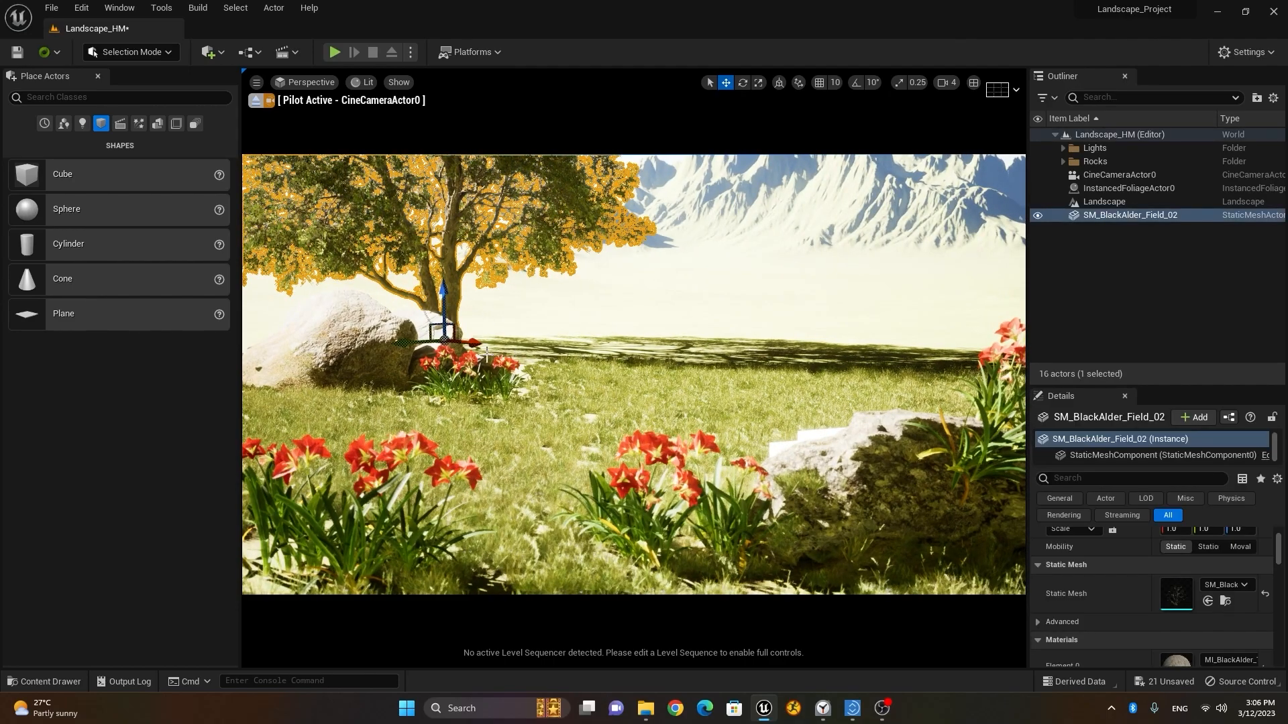
drag(476, 345, 511, 352)
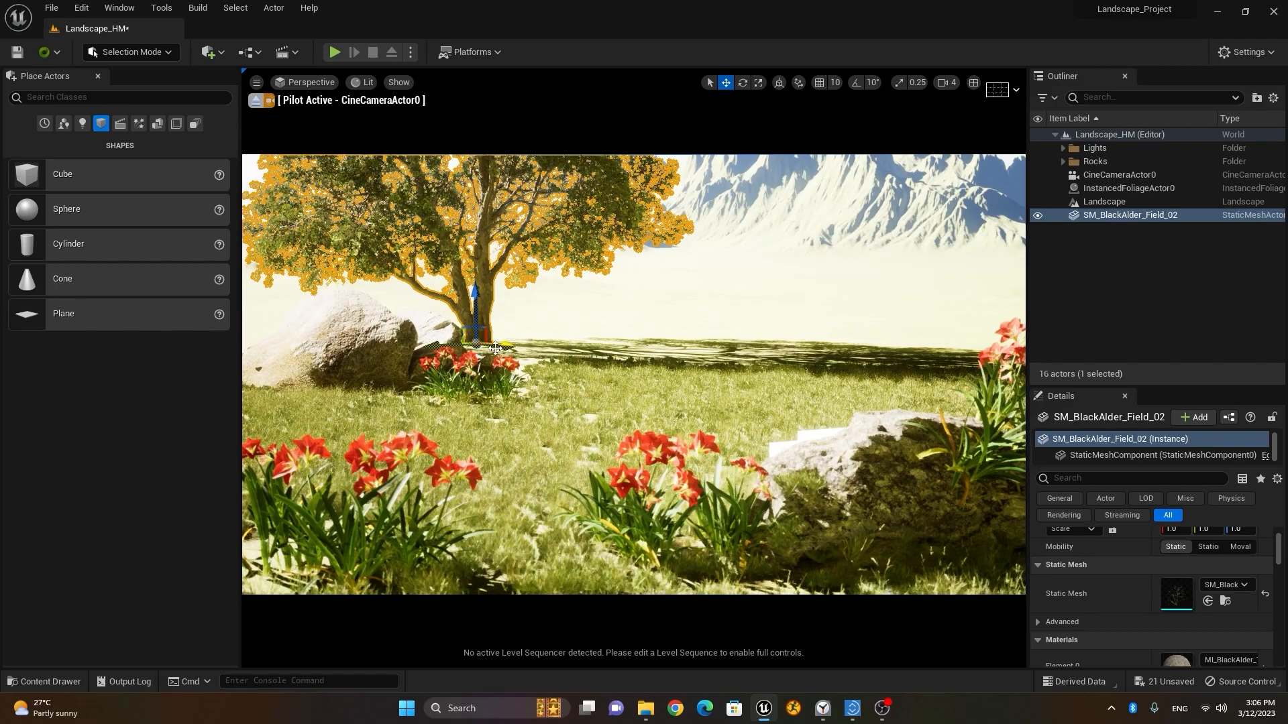
click(643, 341)
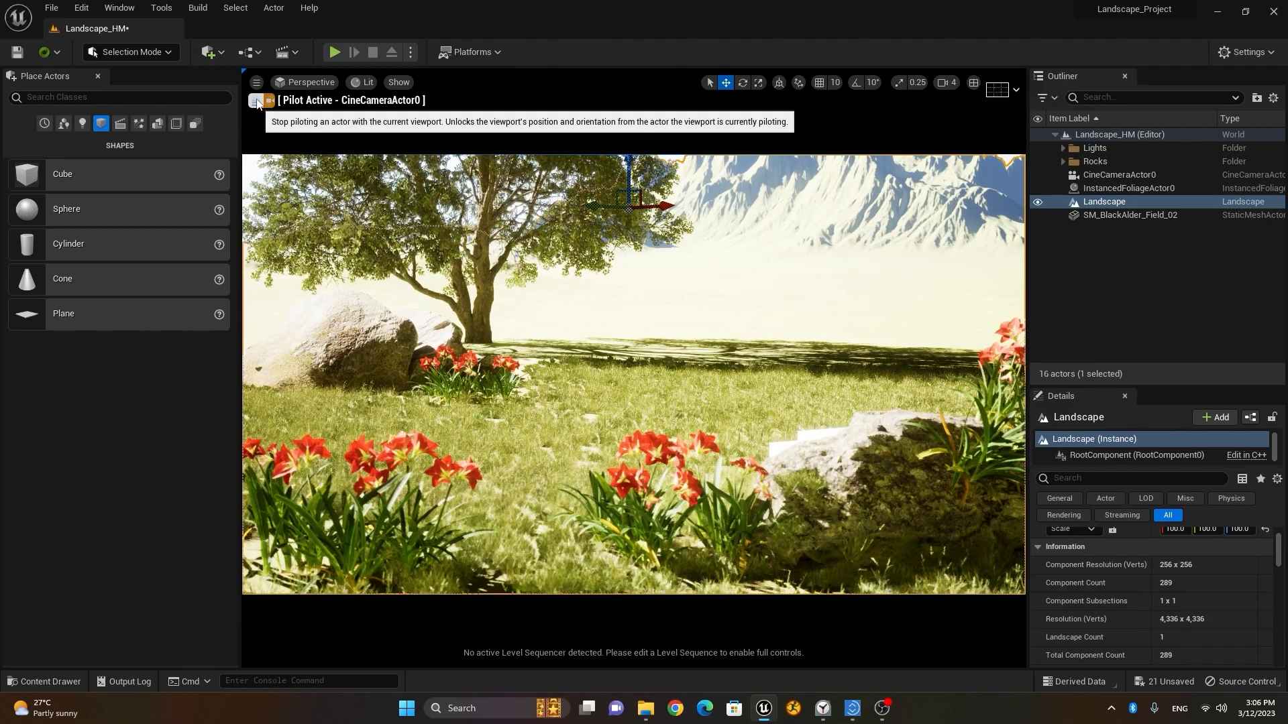
Stop piloting the camera, select CineCameraActor0 and pin its preview in the viewport.
click(255, 101)
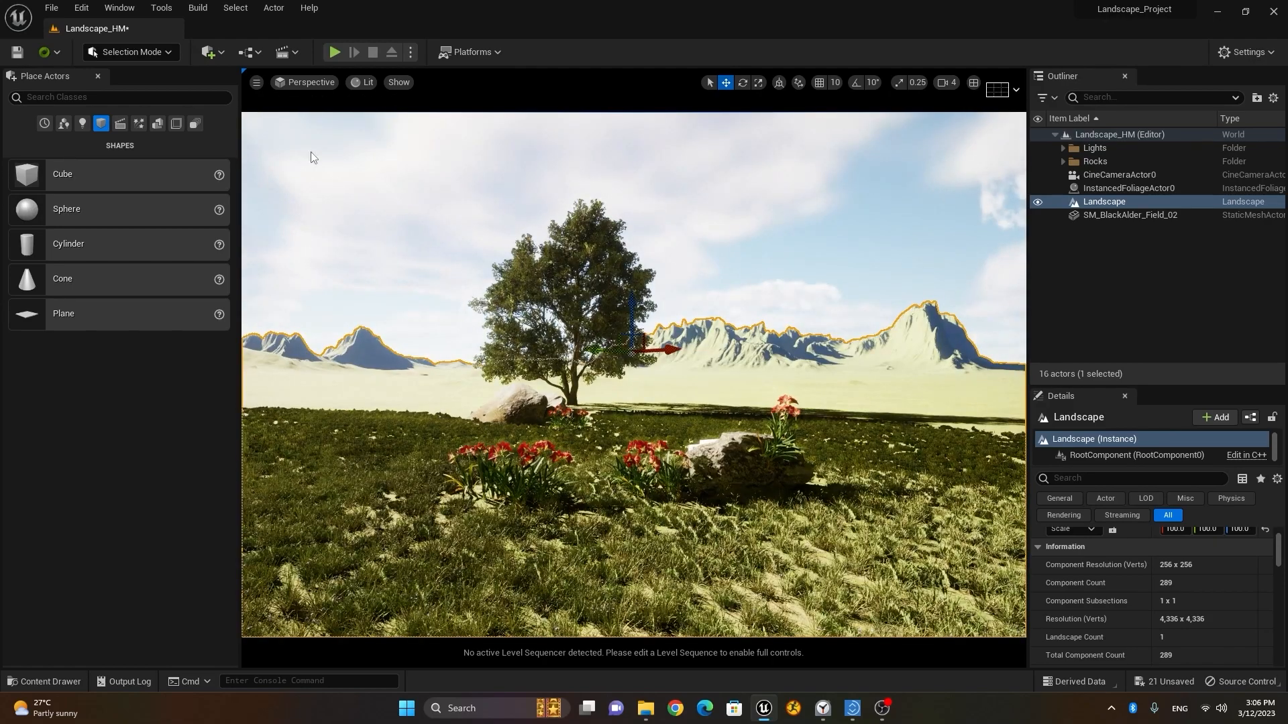
right_drag(633, 374, 657, 509)
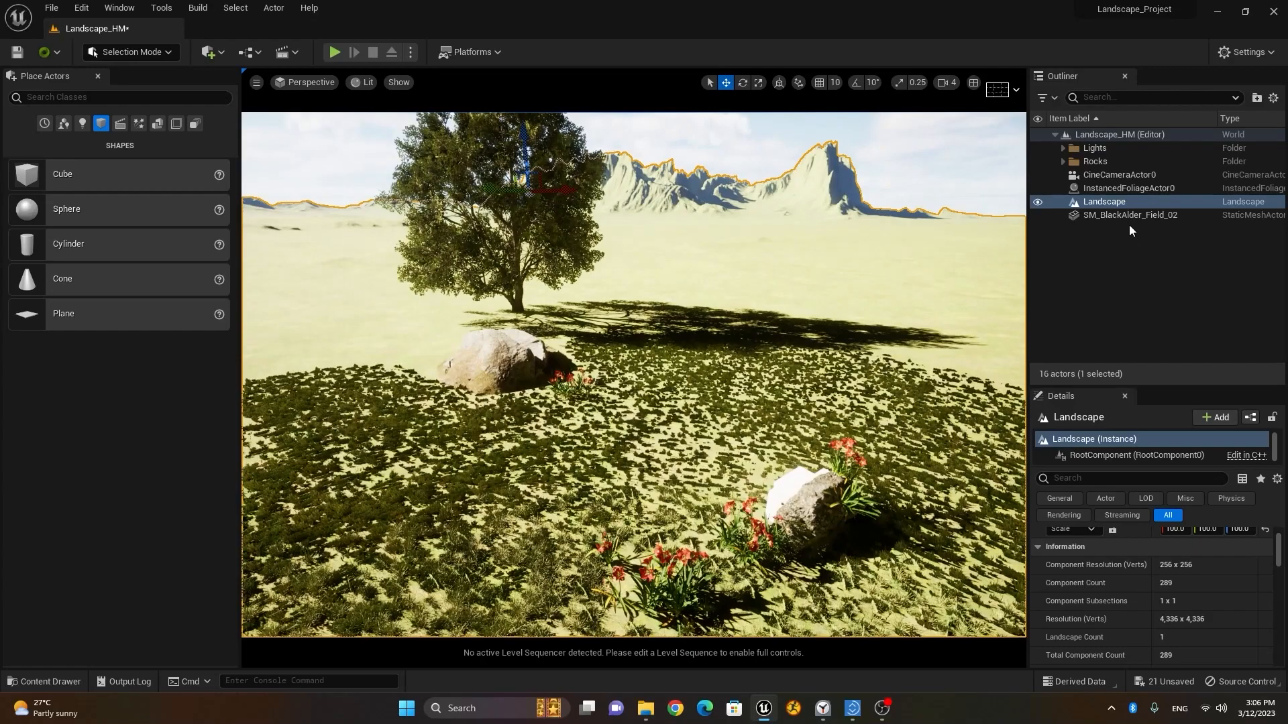
click(1113, 175)
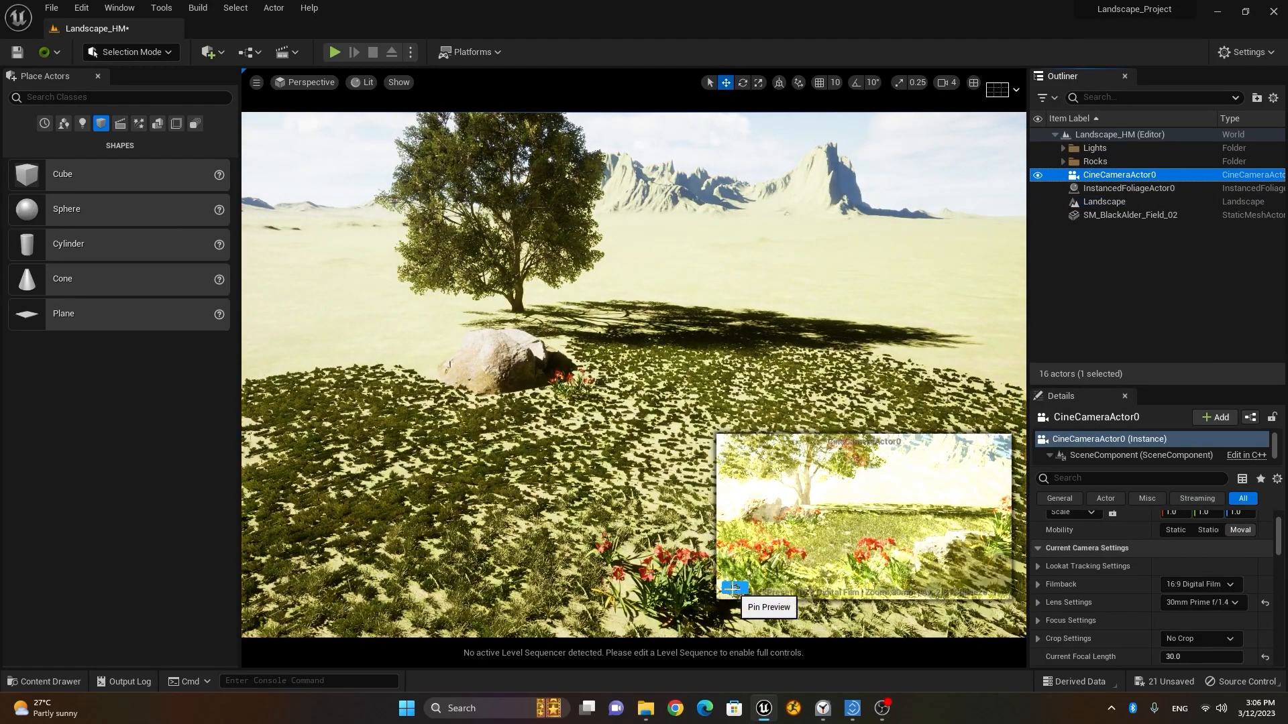
Try an SM_BlackAlder_Field_02_PP tree beside the existing black alder, and delete it.
click(67, 681)
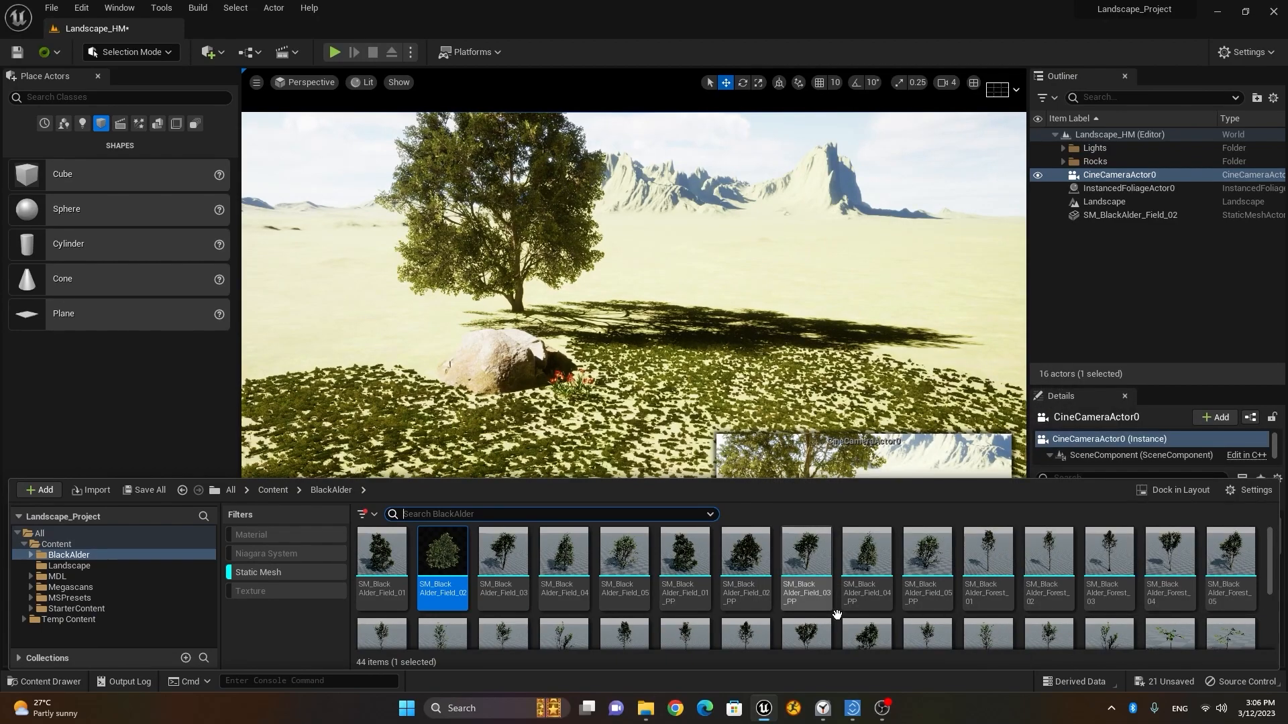
click(746, 560)
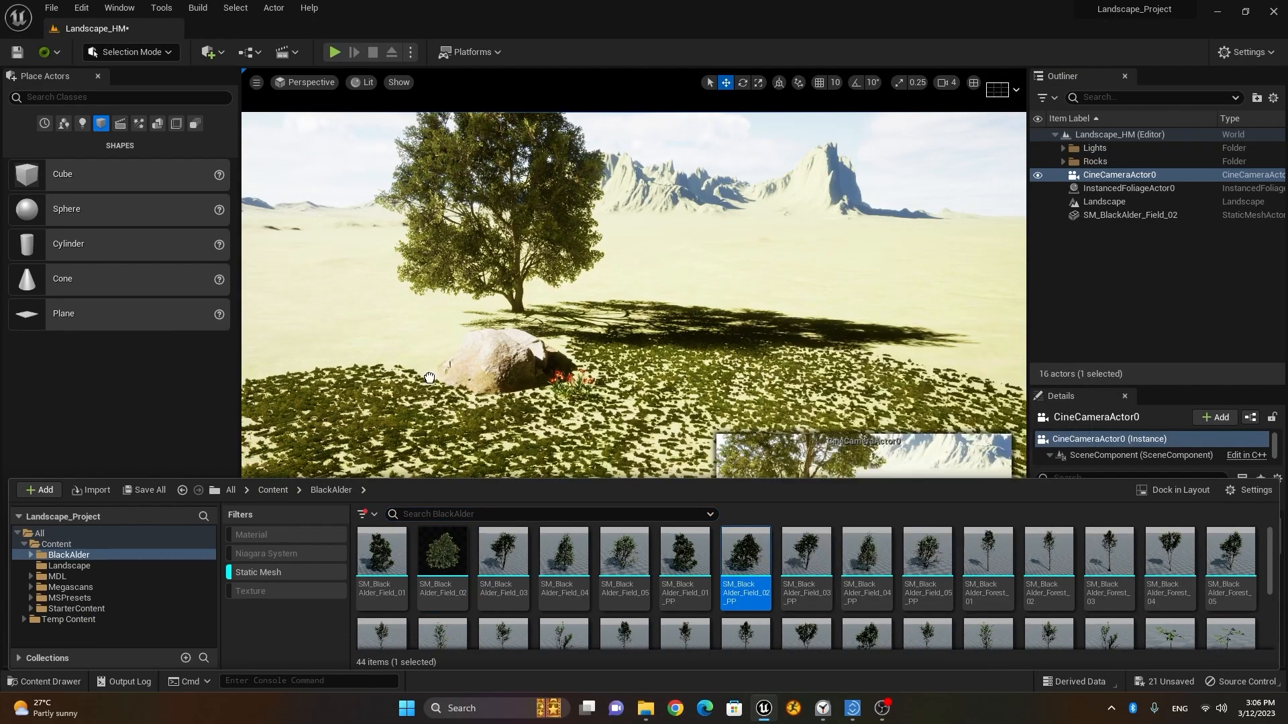
drag(374, 328, 273, 342)
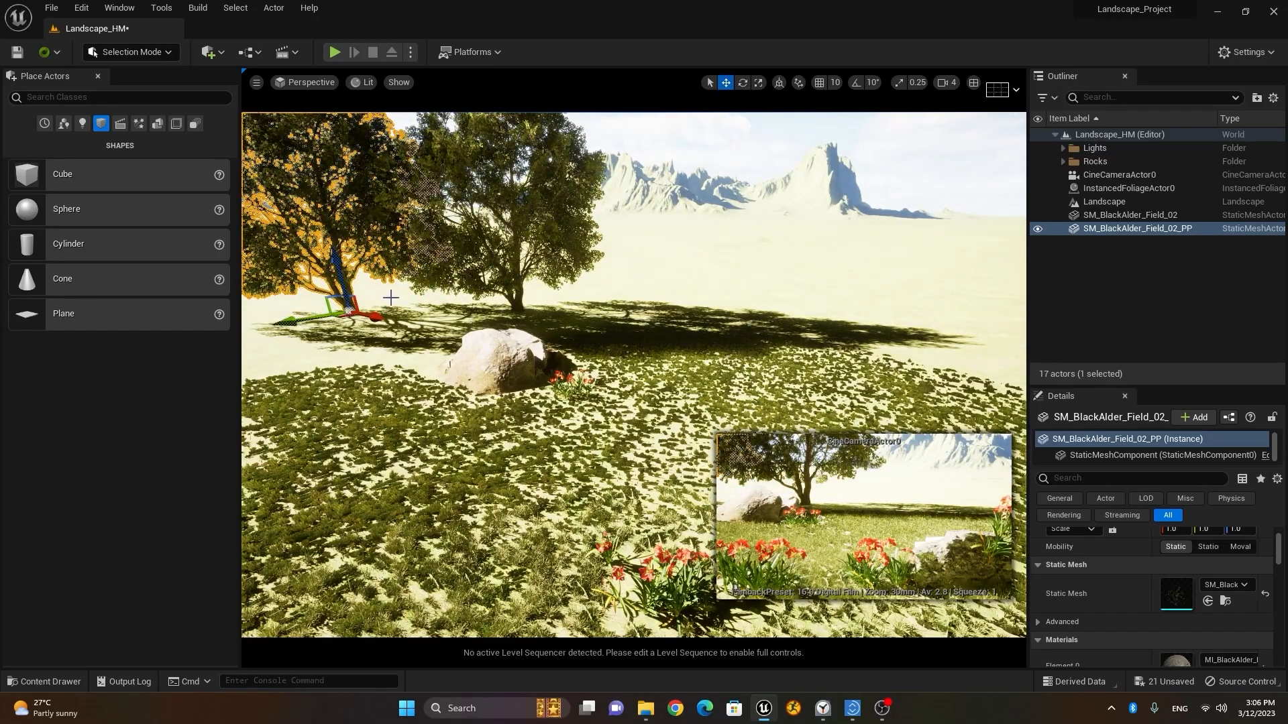
key(Delete)
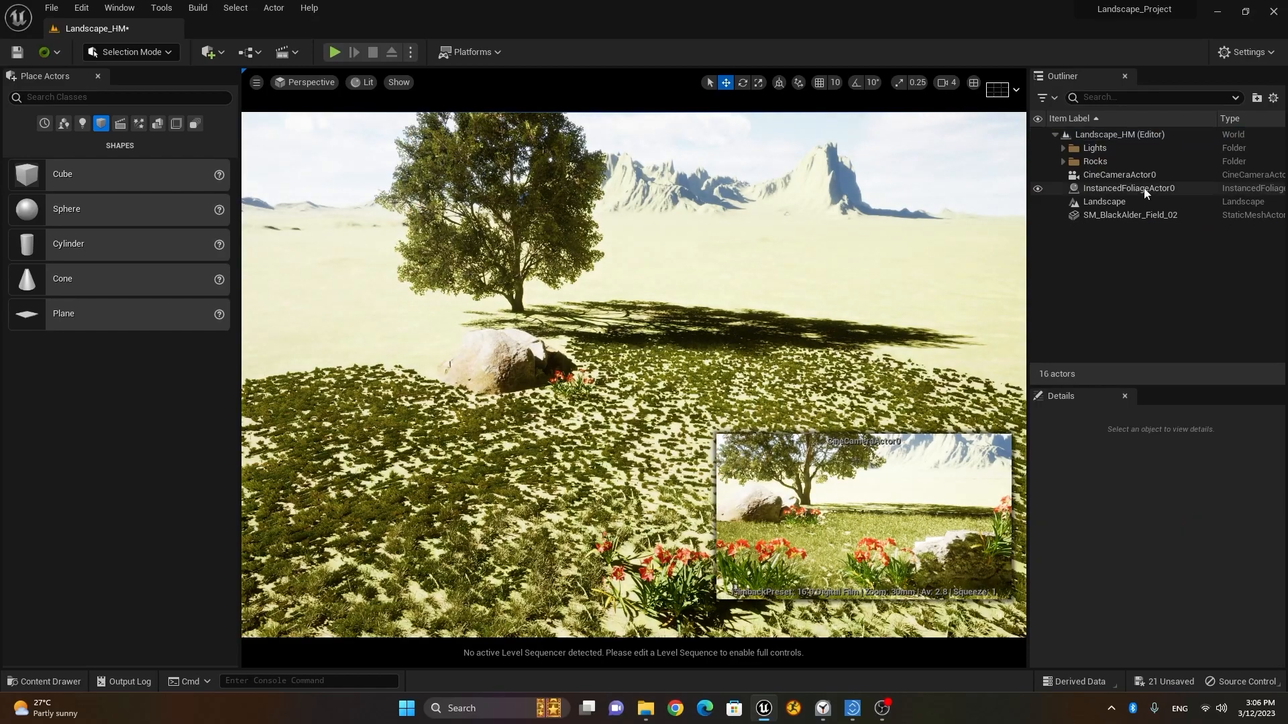
Find the SM_BlackAlder_Sapling_06 mesh among the BlackAlder assets and place it beside the large boulder.
click(50, 681)
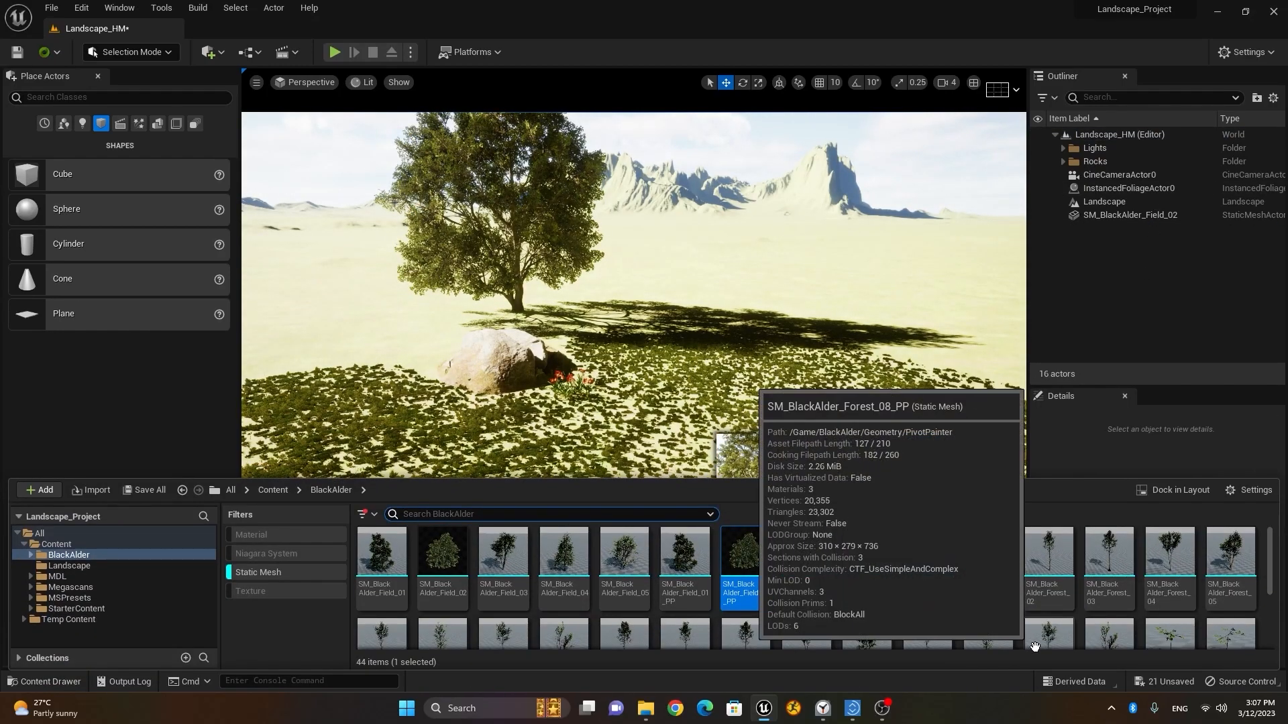
scroll(1143, 568, down, 1)
scroll(1143, 568, down, 1)
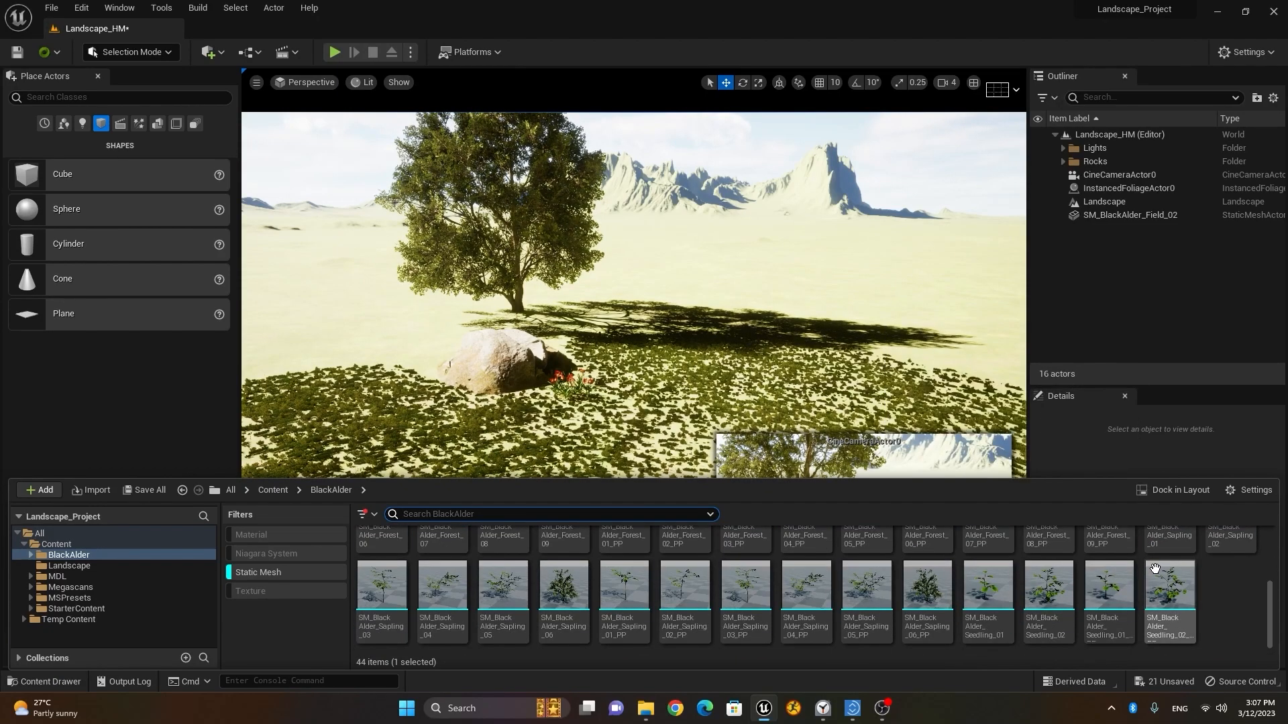
click(560, 576)
drag(561, 577, 406, 351)
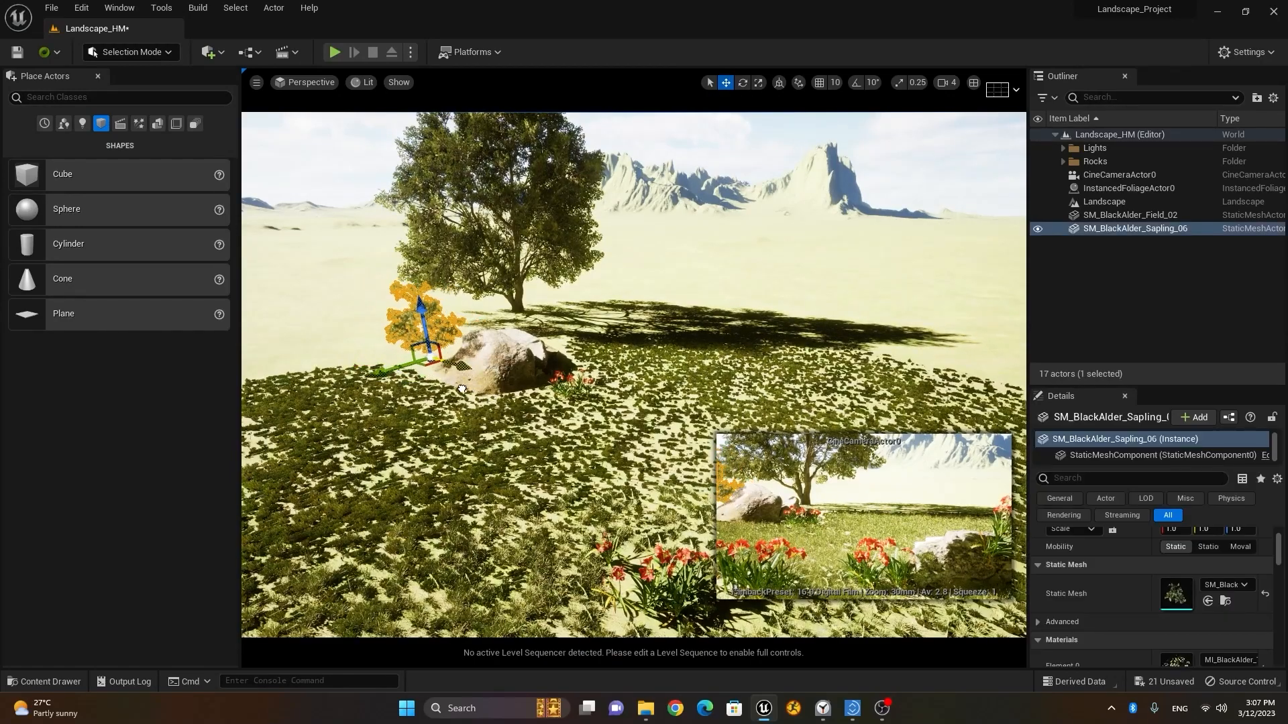
Adjust the sapling's position at the far edge of the large boulder to suit the camera preview, and deselect it.
alt+drag(388, 411, 406, 462)
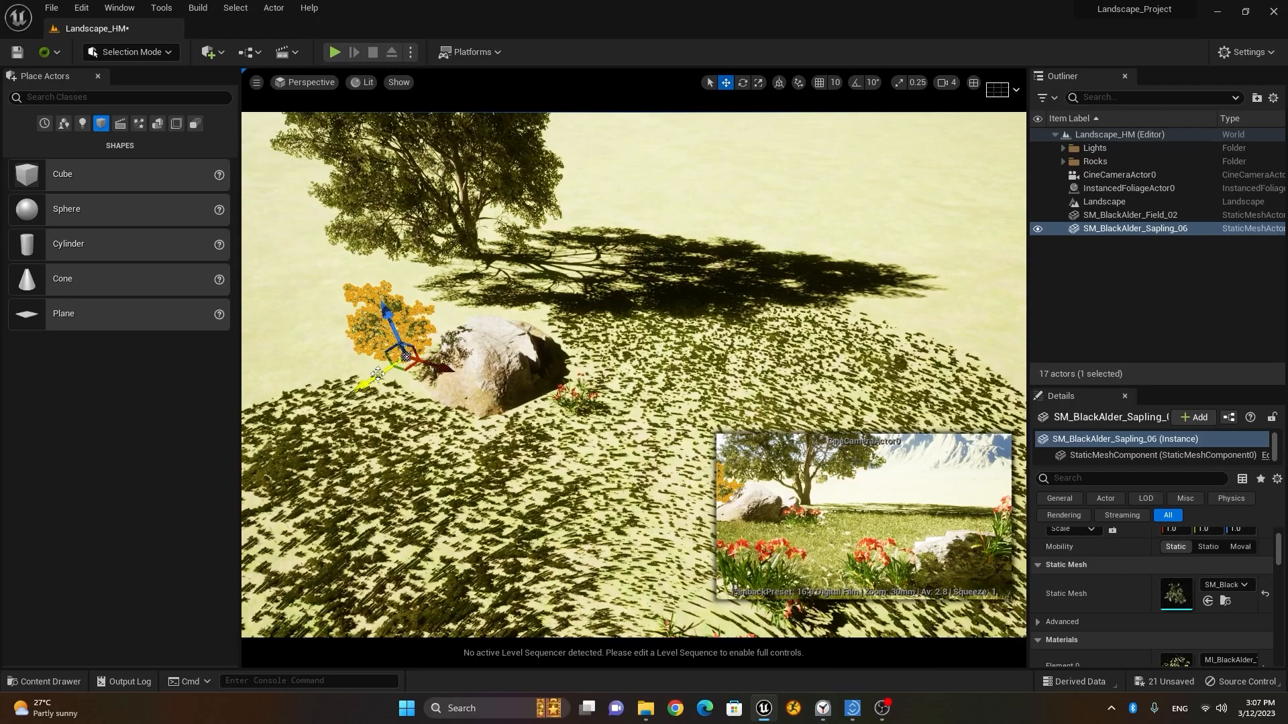
click(302, 307)
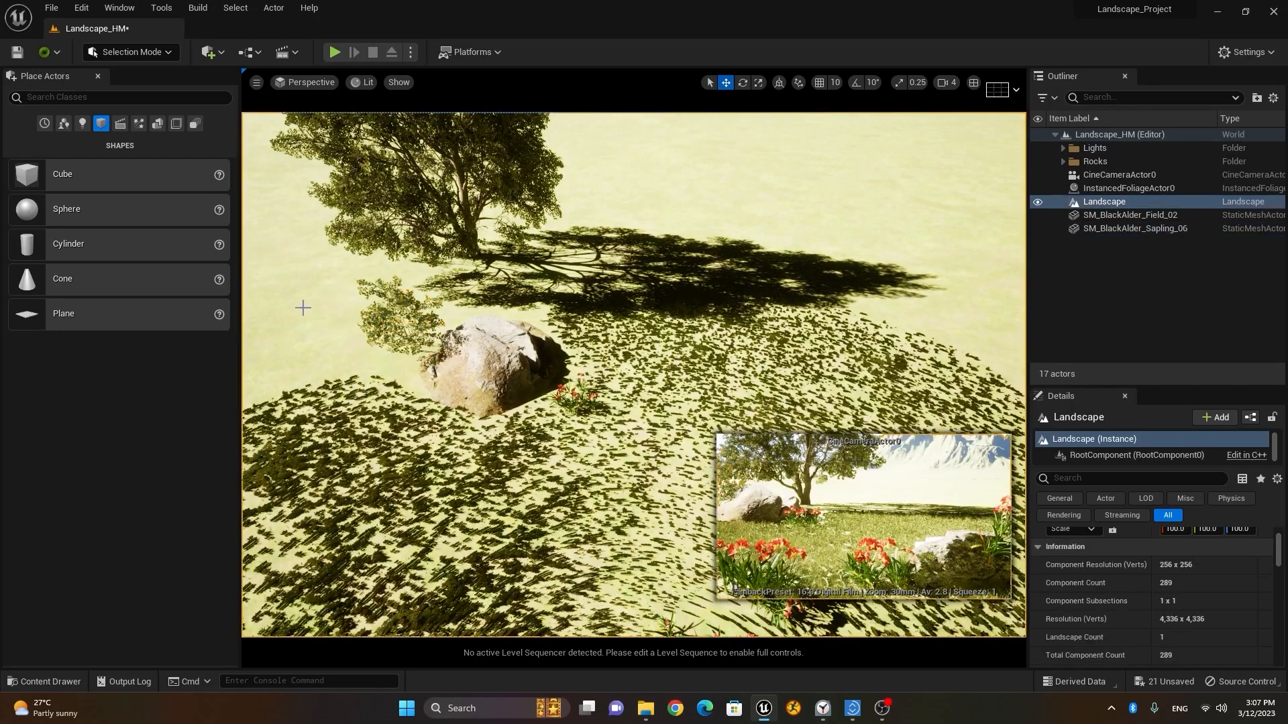
click(422, 328)
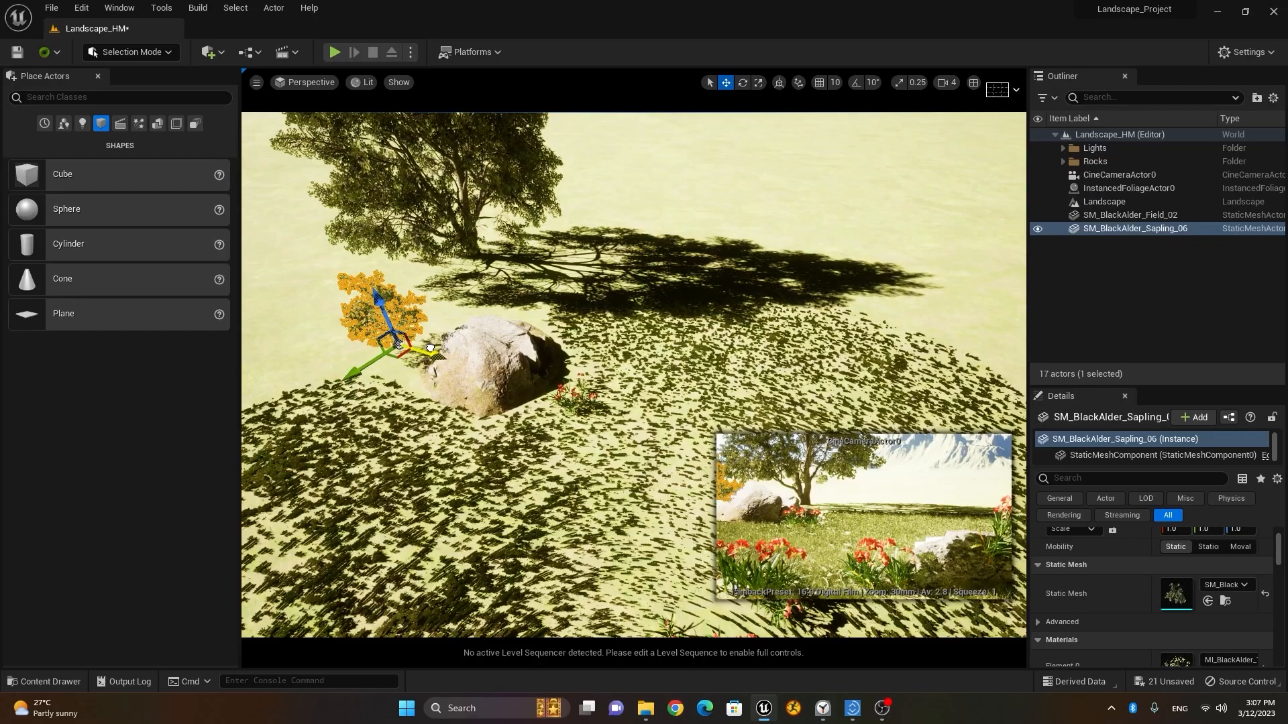
click(297, 325)
Switch to foliage mode, select all 20 grass foliage types without the flowers, and activate the Paint tool.
alt+drag(491, 415, 557, 386)
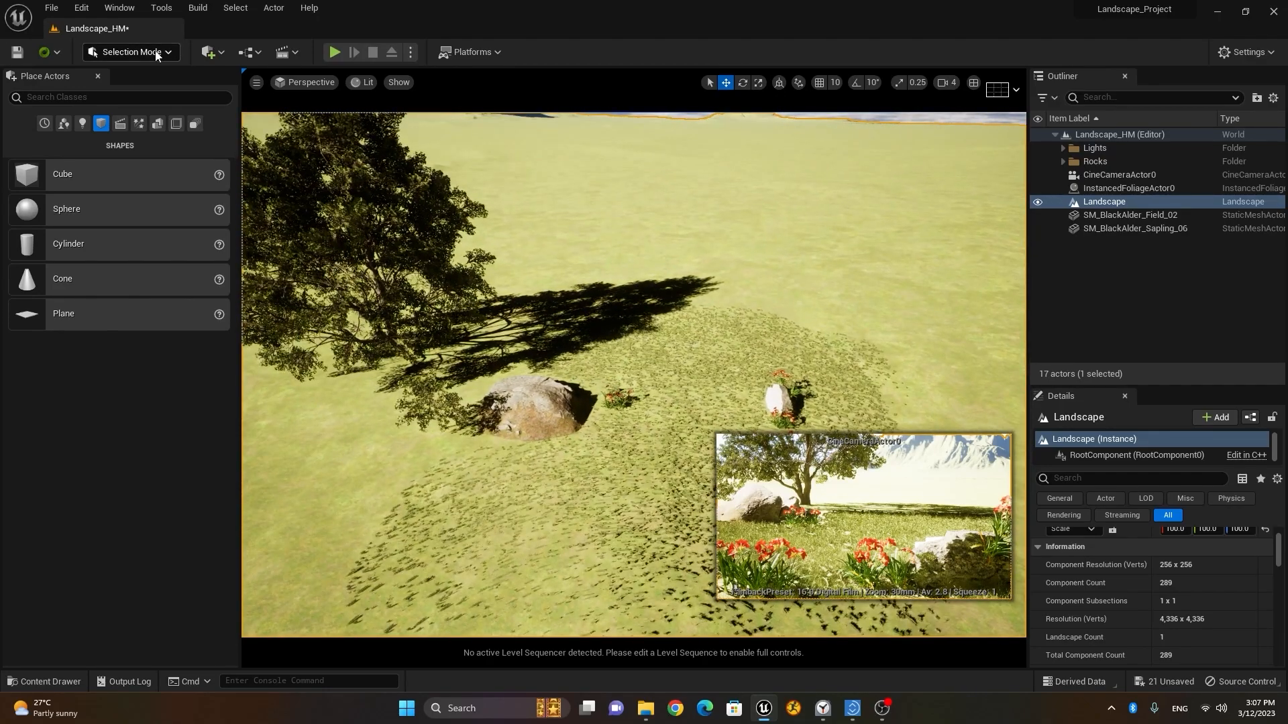
click(157, 54)
click(175, 101)
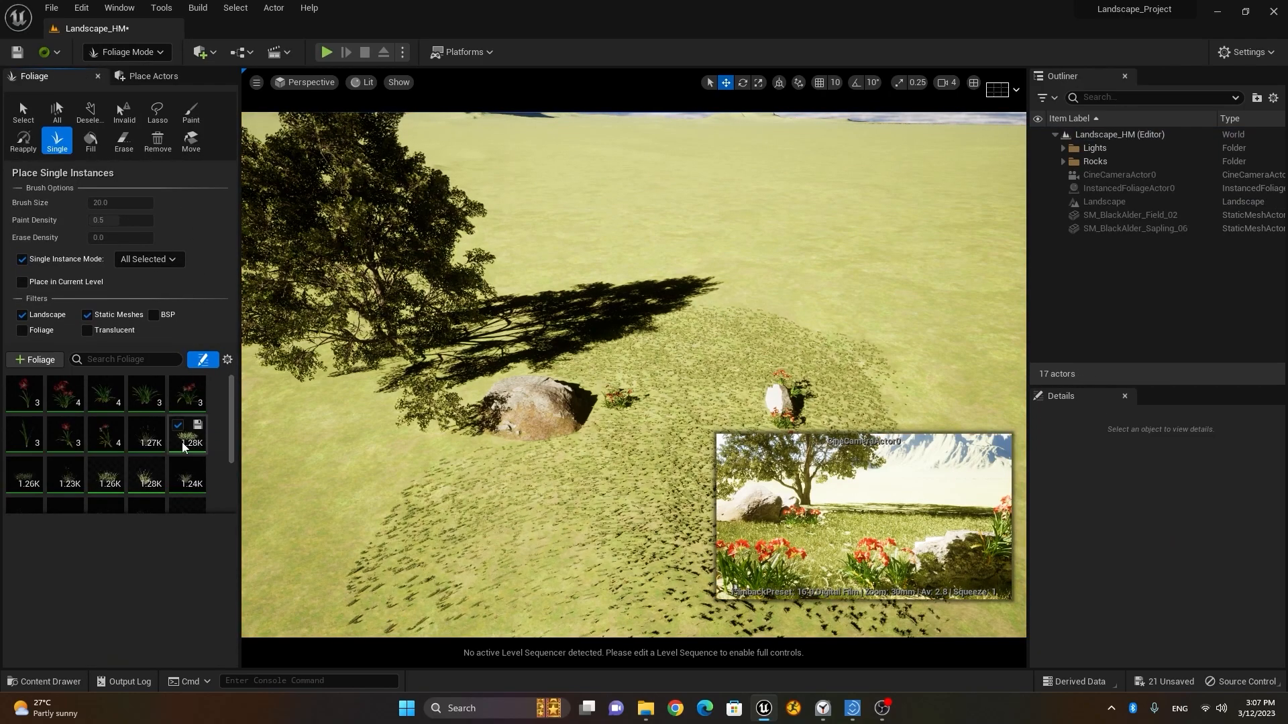
click(187, 442)
scroll(227, 481, down, 3)
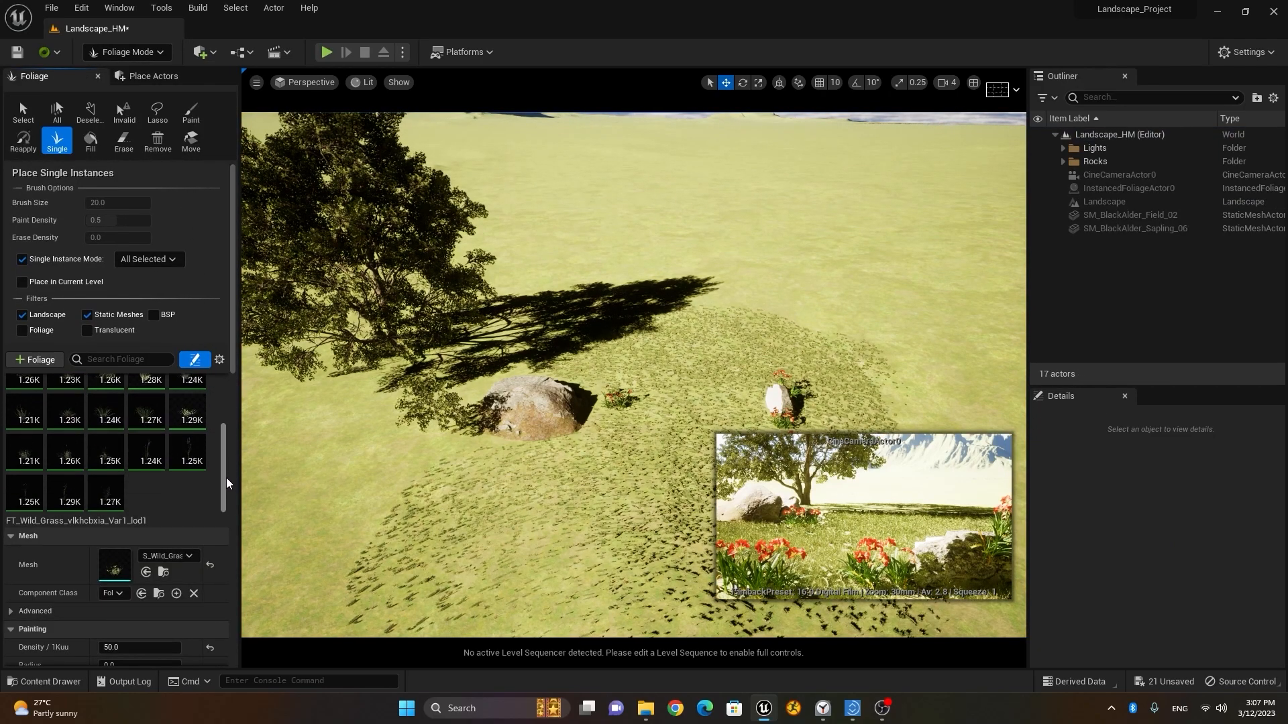
key(ctrl+a)
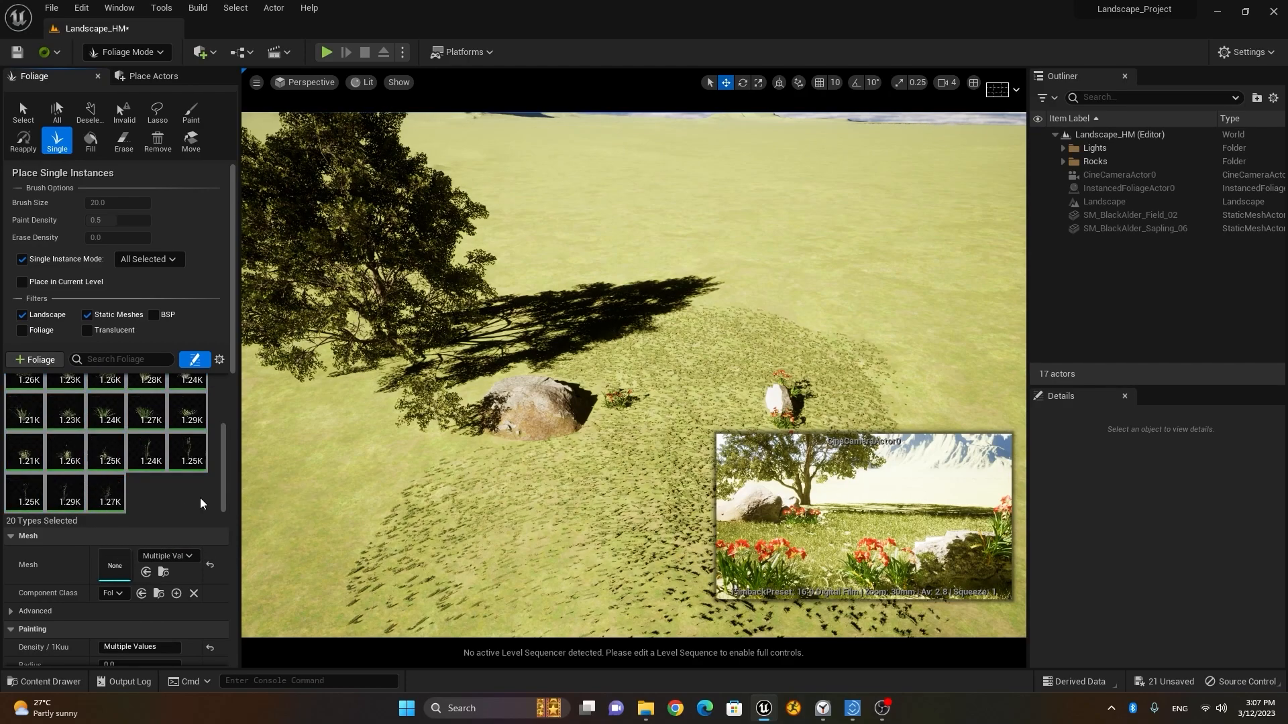
scroll(227, 500, up, 2)
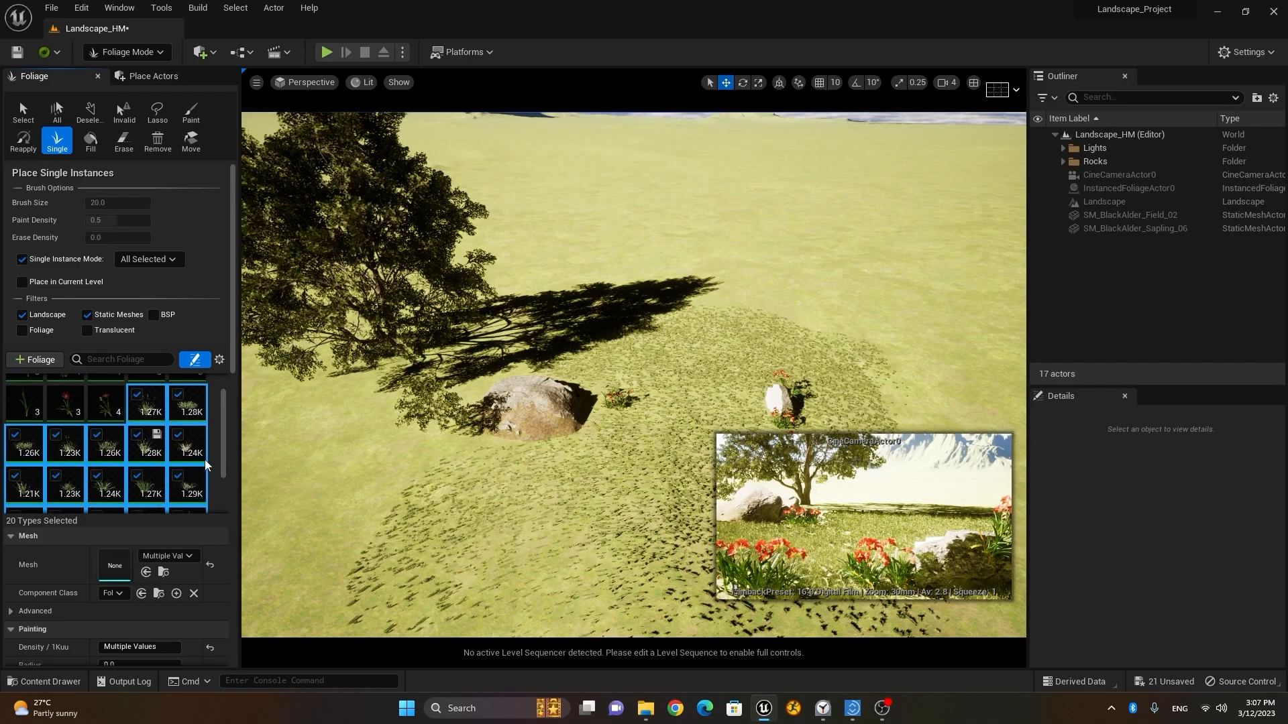
click(189, 115)
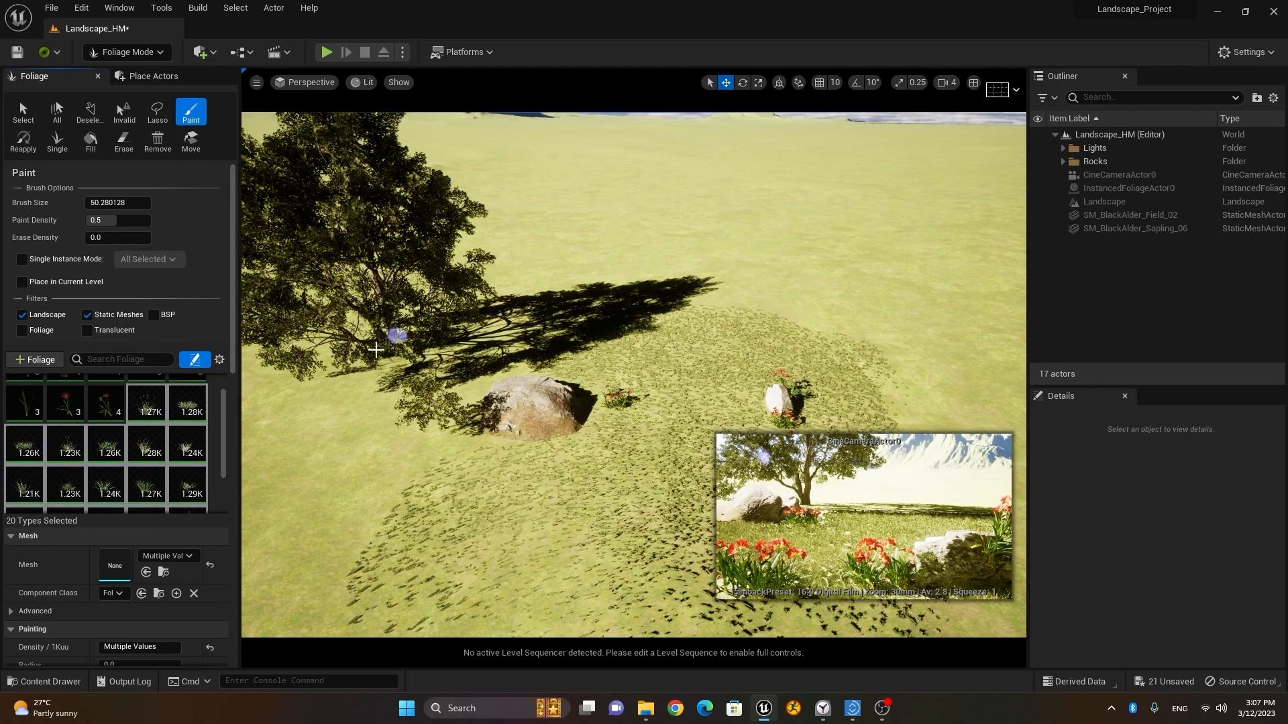
Paint grass around the base of the large black alder's trunk.
scroll(376, 359, up, 3)
middle_drag(388, 376, 309, 375)
scroll(395, 376, up, 6)
scroll(374, 375, up, 2)
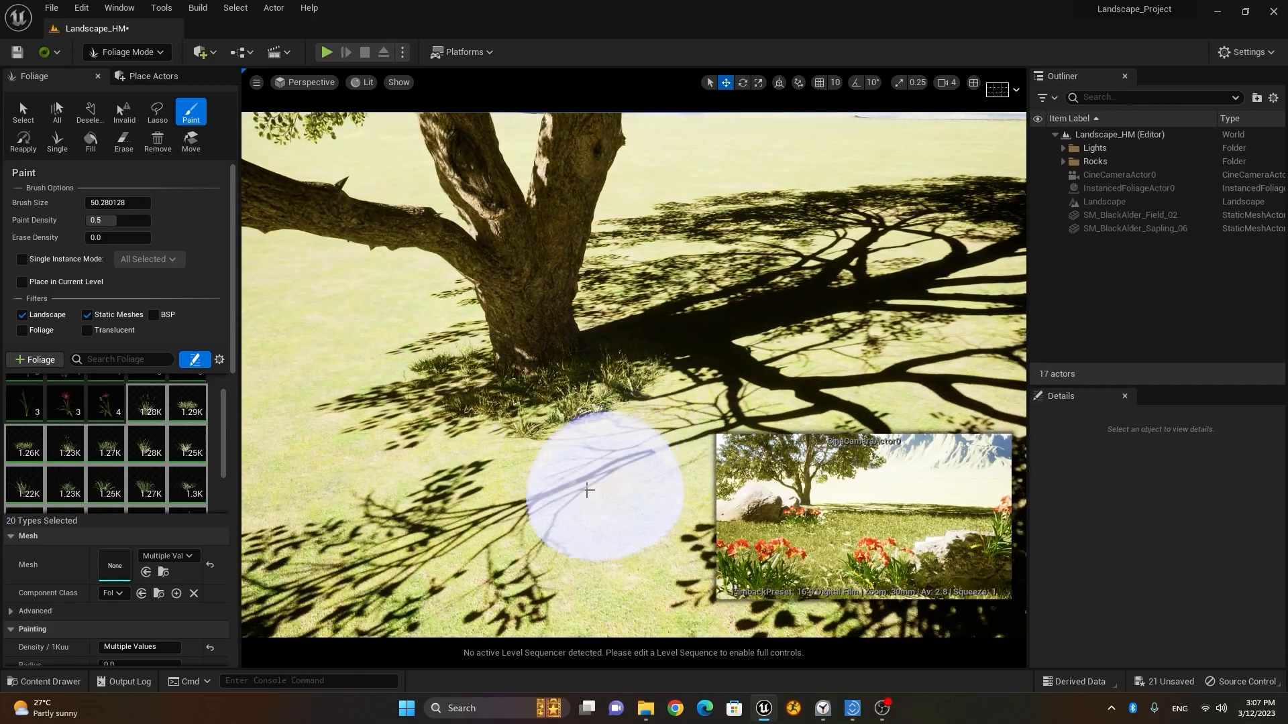
right_drag(374, 375, 281, 375)
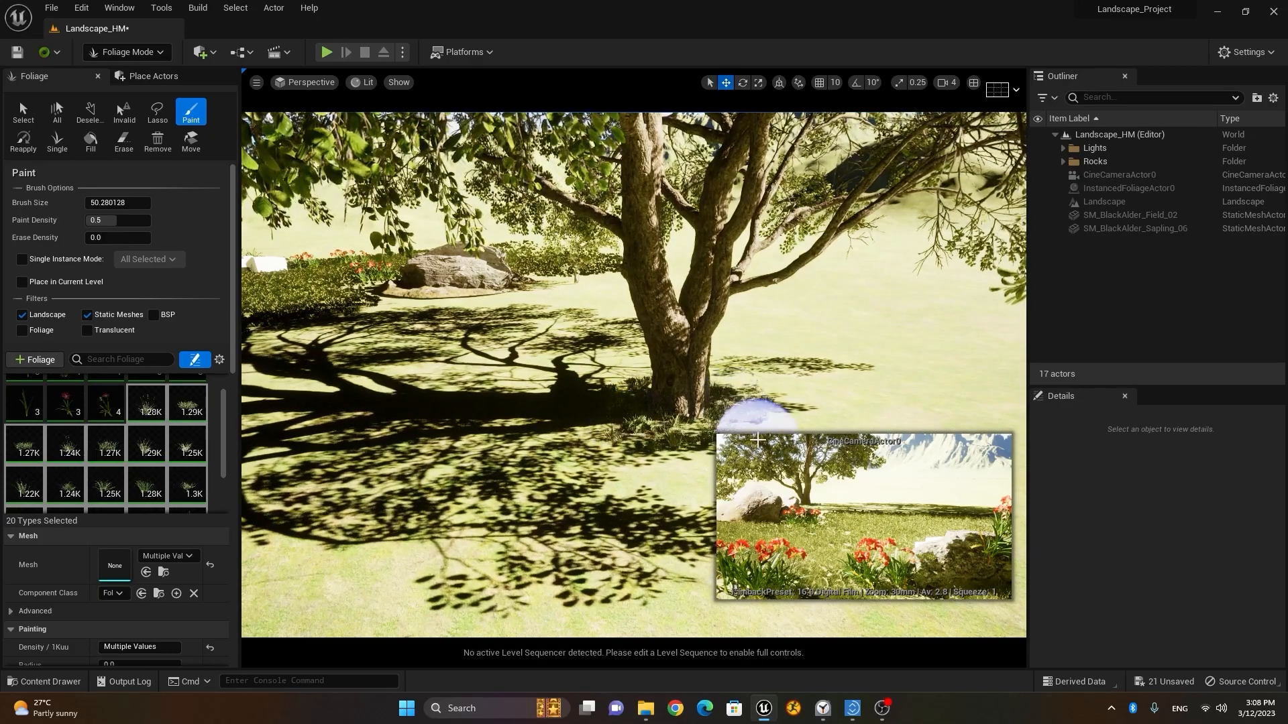
right_drag(451, 396, 670, 362)
right_drag(283, 501, 302, 501)
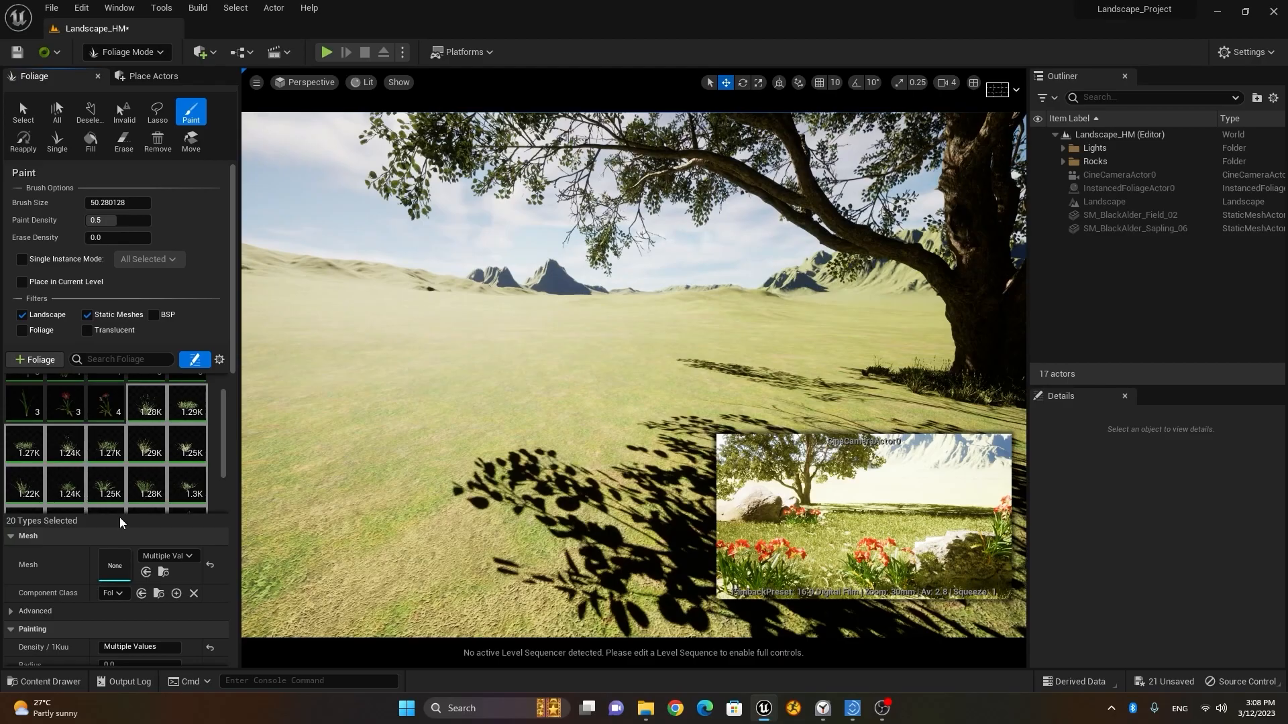
mouse_move(425, 460)
right_down()
mouse_move(425, 510)
mouse_move(469, 523)
right_up()
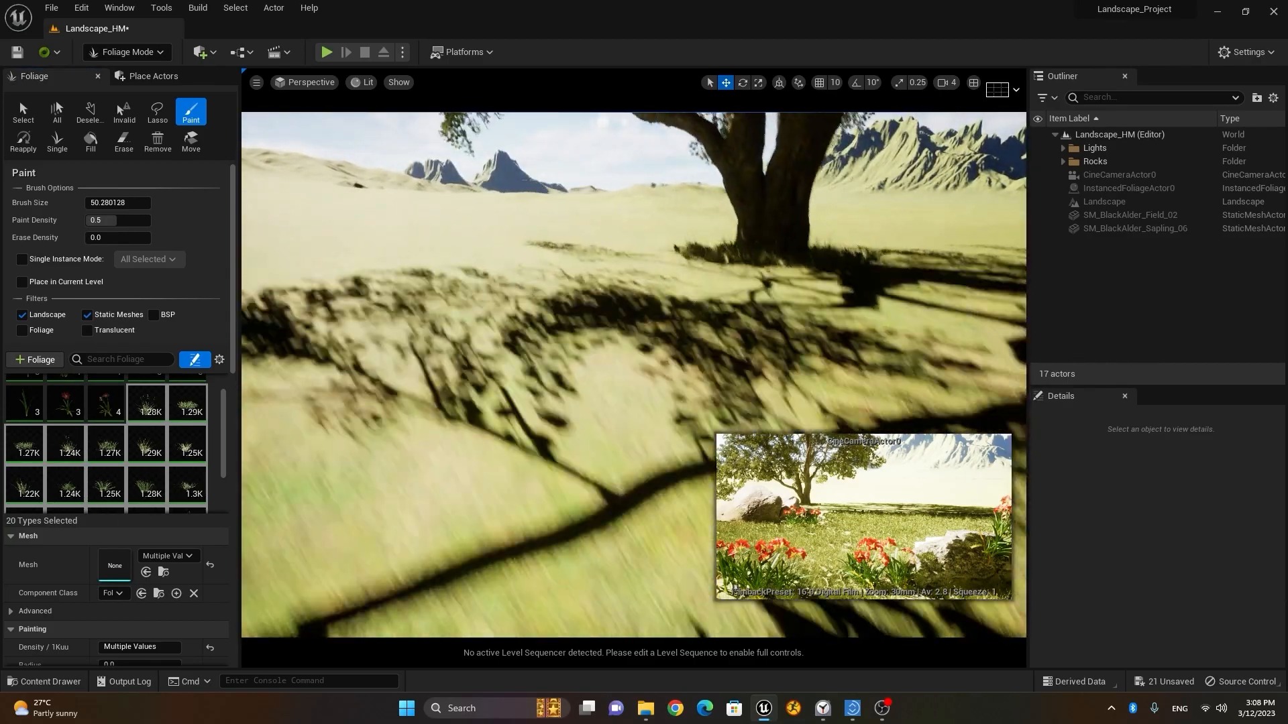
Paint a little extra grass on the ground near the large boulder and the alder.
scroll(560, 428, down, 5)
mouse_move(560, 423)
right_down()
mouse_move(583, 389)
mouse_move(537, 399)
mouse_move(526, 382)
mouse_move(483, 376)
right_up()
click(460, 454)
mouse_move(460, 453)
mouse_down()
mouse_move(465, 436)
mouse_move(431, 448)
mouse_move(506, 451)
mouse_up()
Review the painting, placement and instance settings of the 20 selected grass foliage types.
scroll(607, 387, down, 1)
scroll(607, 387, down, 2)
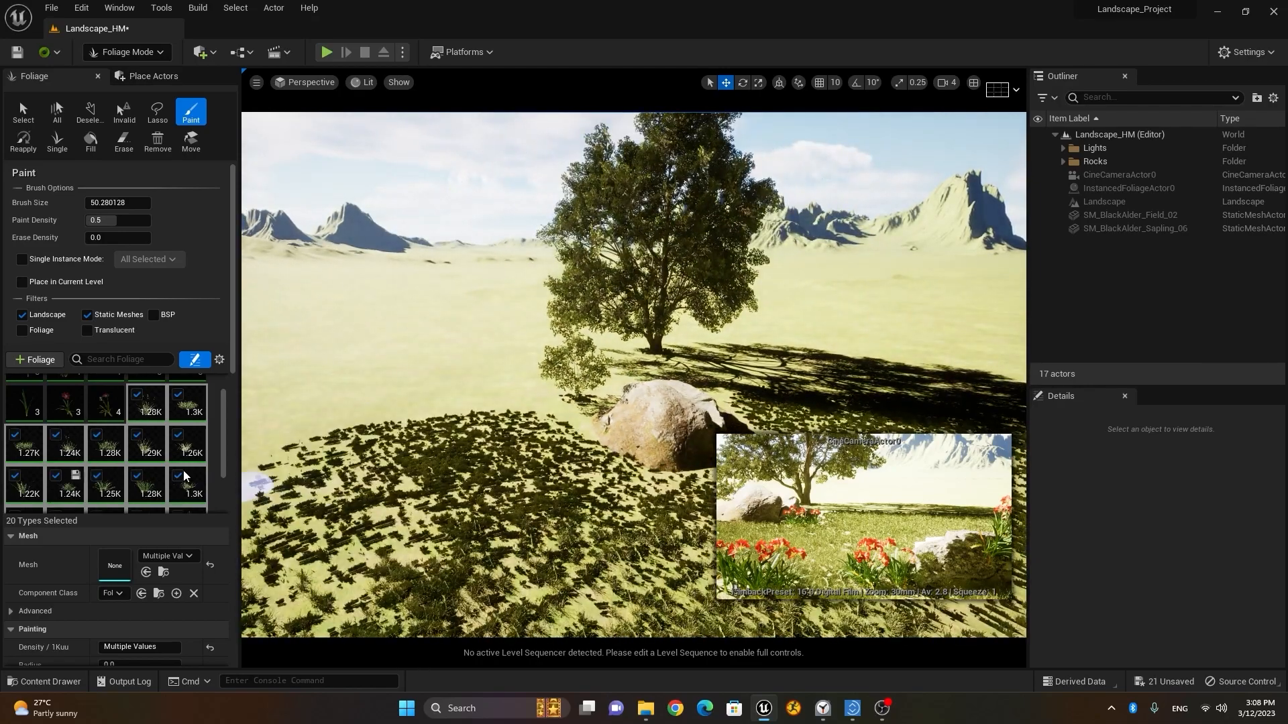
scroll(193, 466, down, 2)
scroll(234, 432, down, 5)
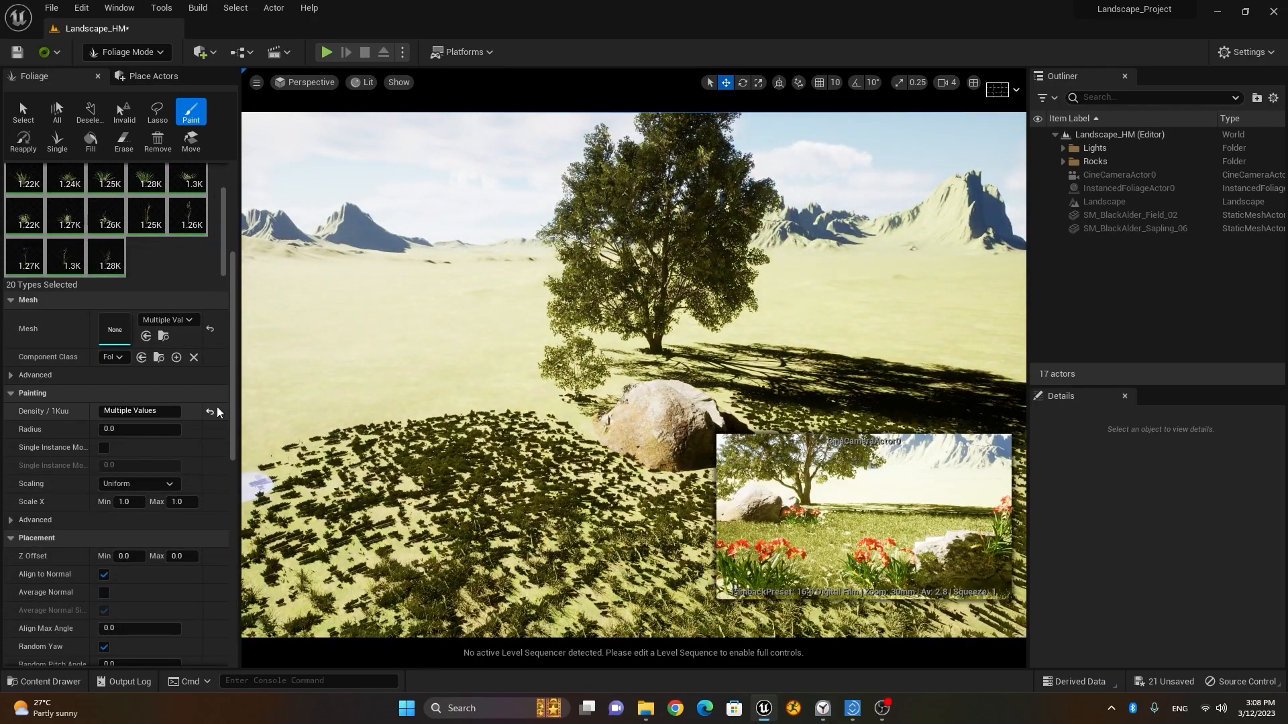
scroll(233, 431, up, 5)
scroll(234, 443, down, 7)
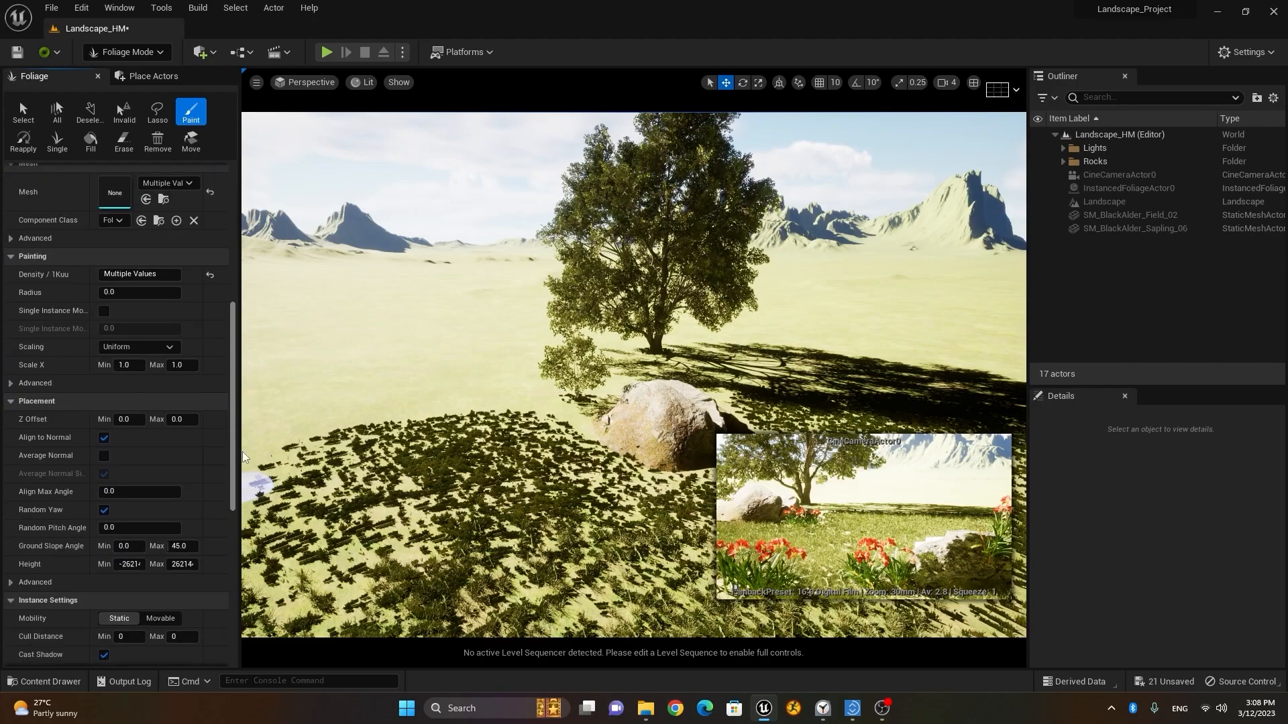
scroll(238, 442, up, 2)
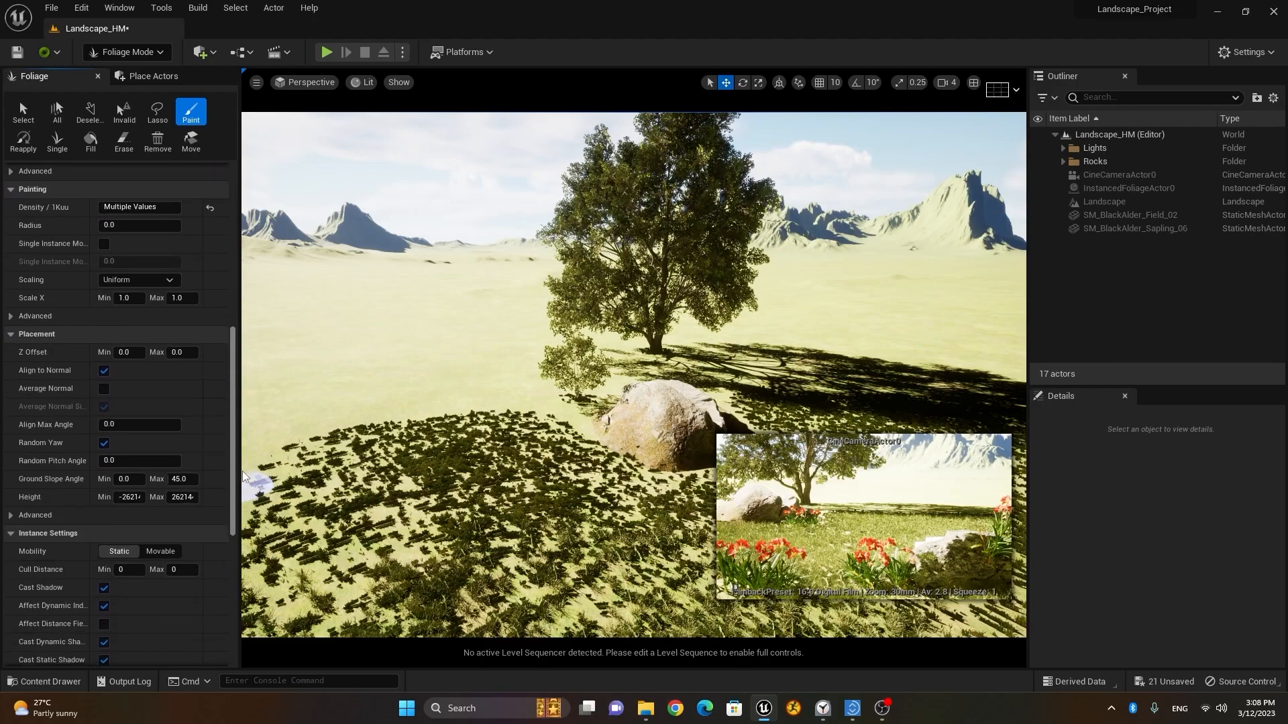
scroll(236, 402, up, 5)
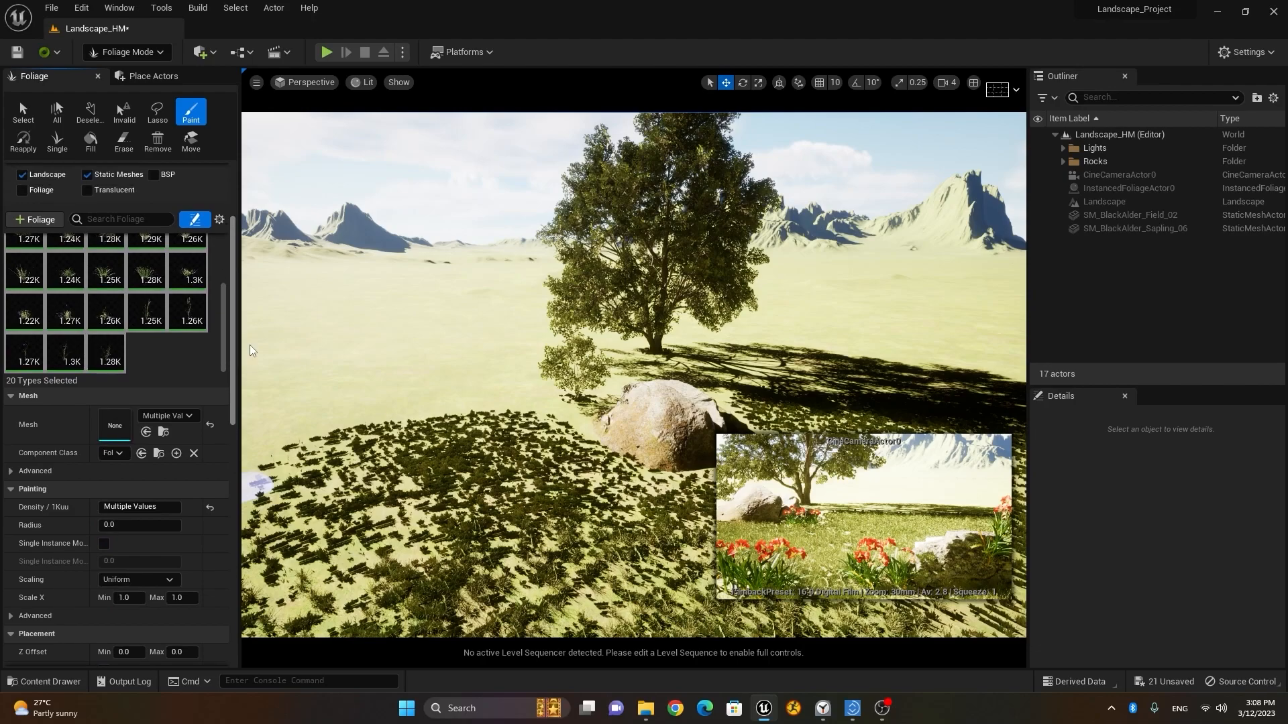
scroll(245, 375, down, 5)
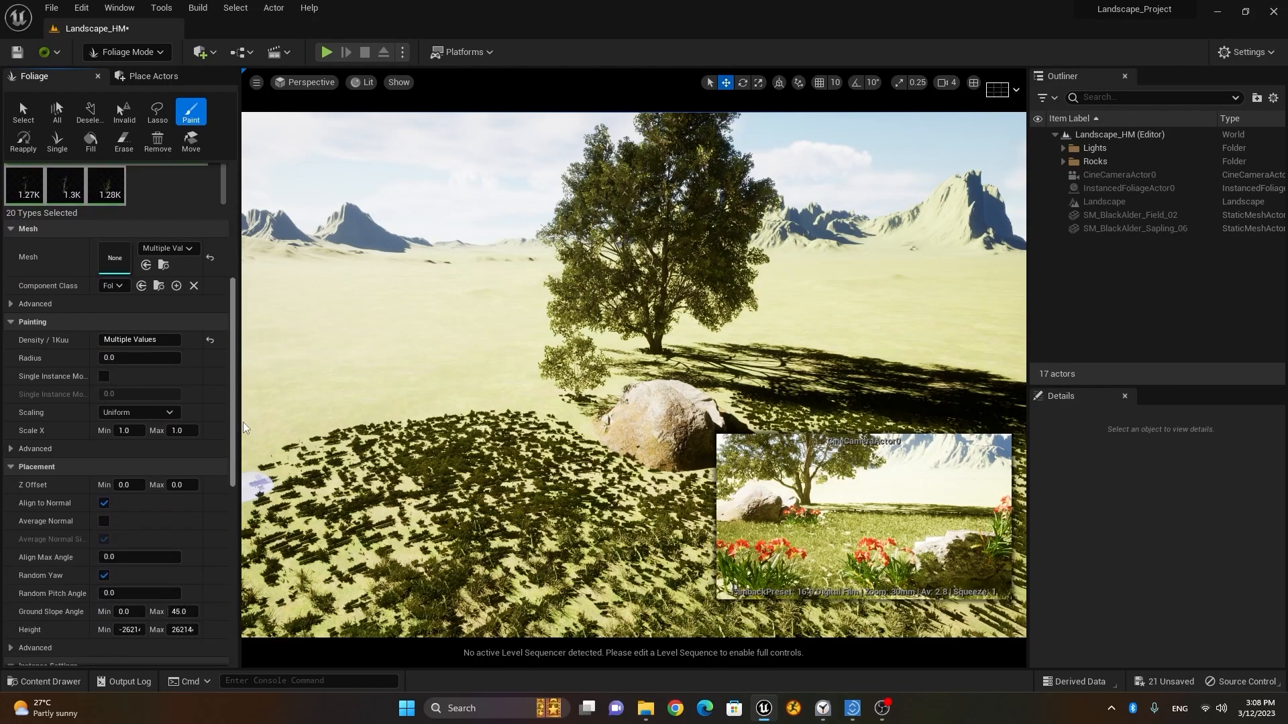
scroll(251, 509, down, 7)
scroll(221, 510, up, 3)
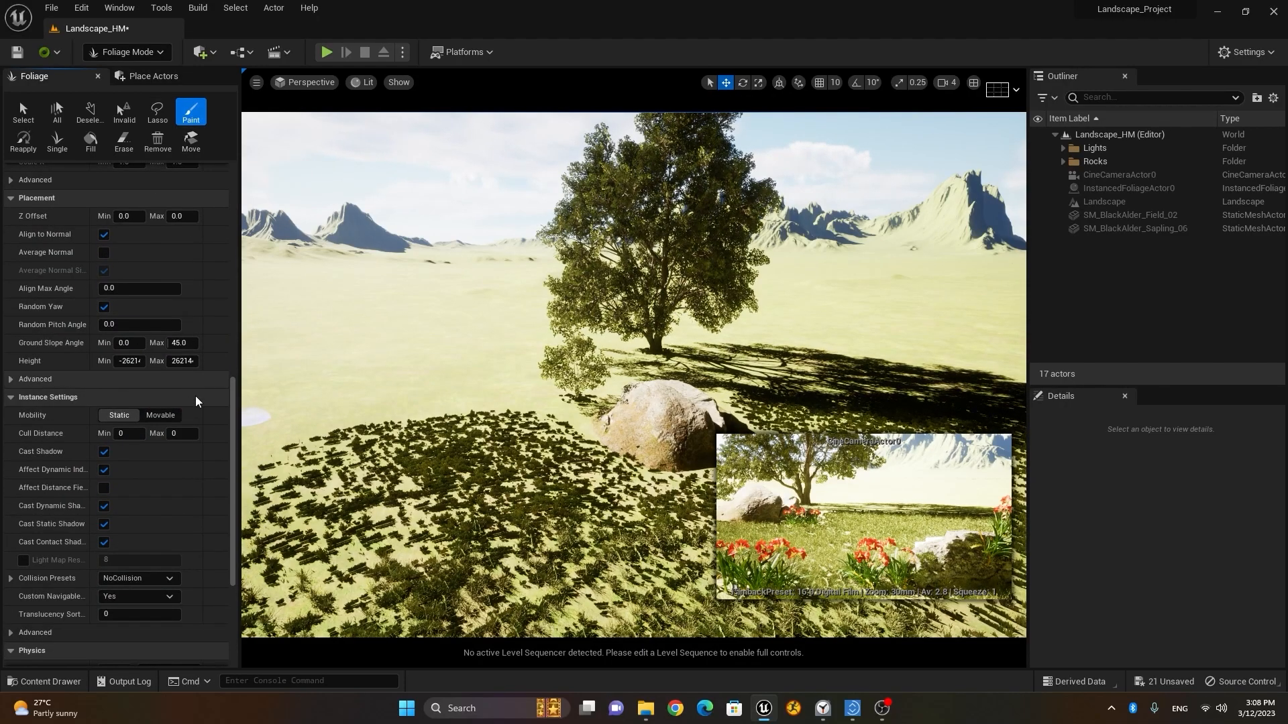
scroll(235, 423, up, 1)
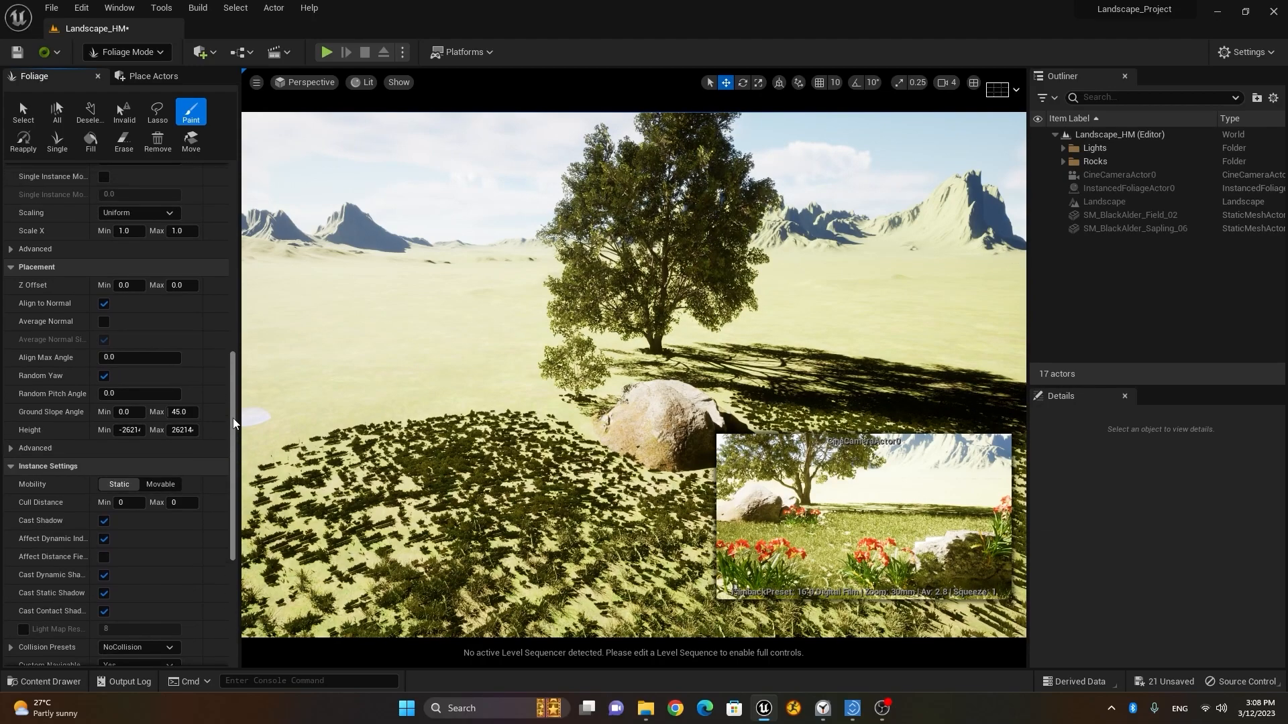
click(12, 250)
click(12, 250)
drag(234, 376, 234, 338)
Set the painting density of the selected grass types to 100 and their radius to 10.
click(164, 242)
key(ctrl+a)
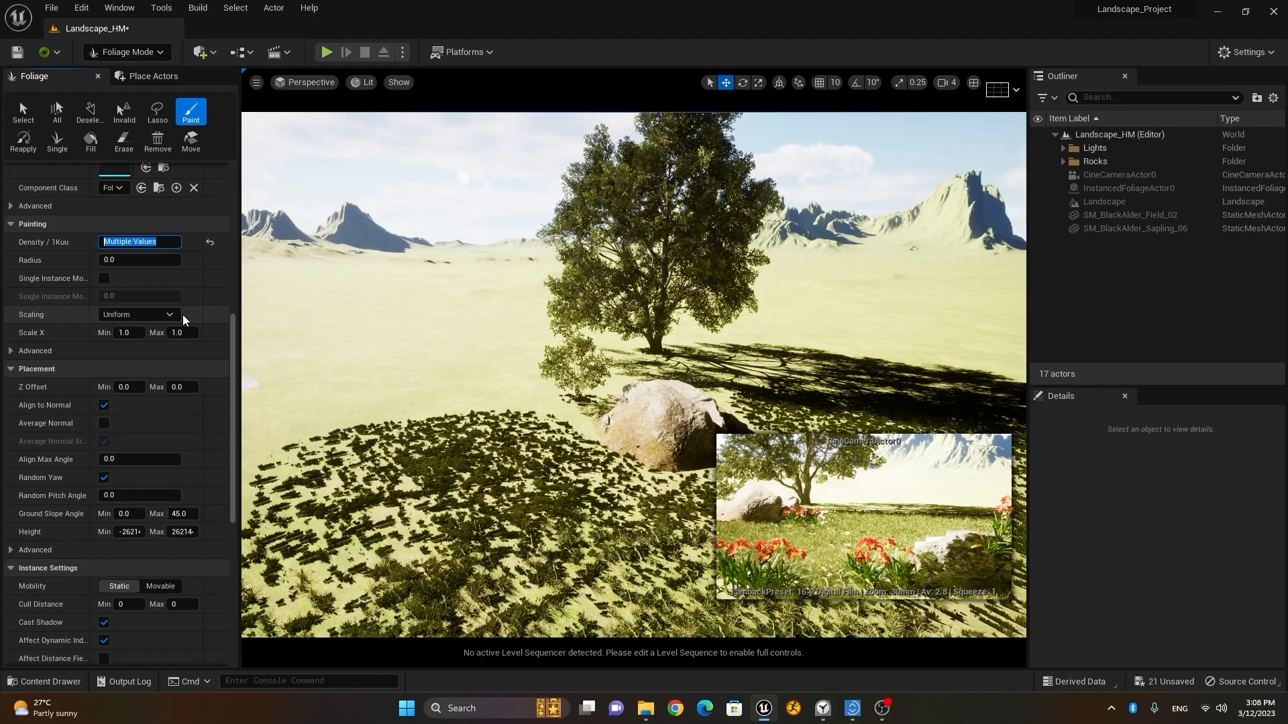
text(100)
key(Return)
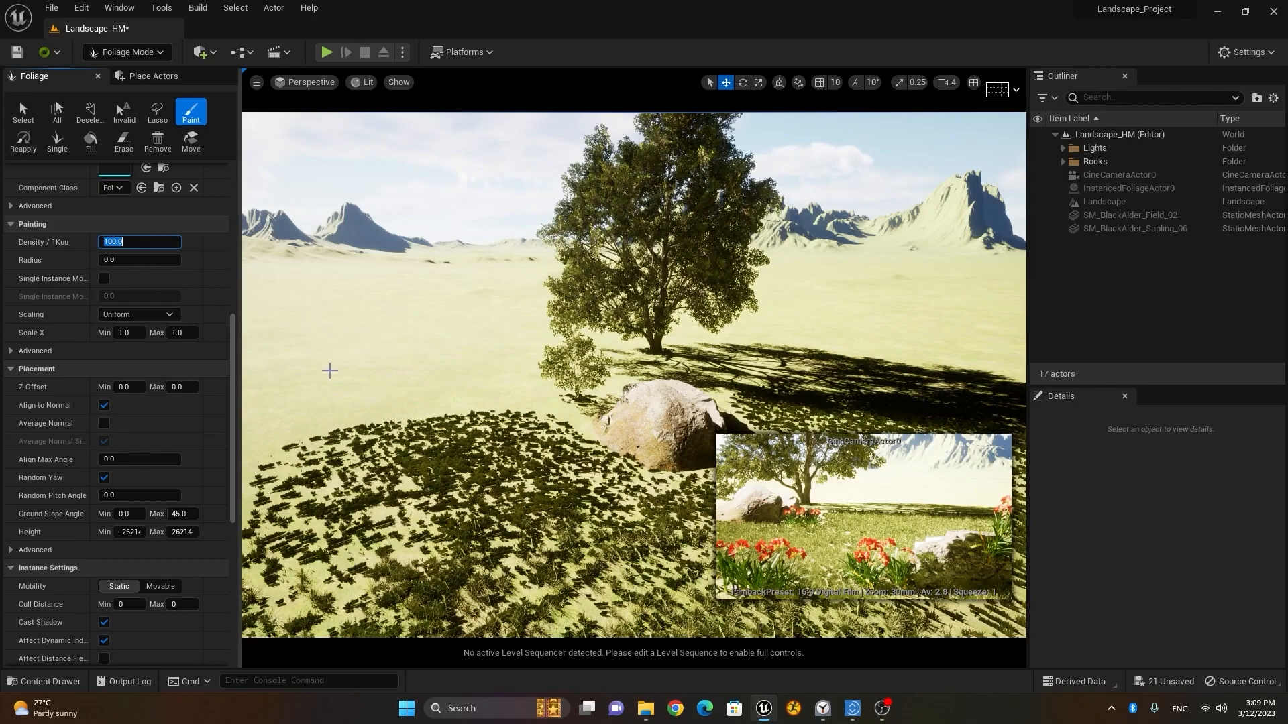
click(111, 259)
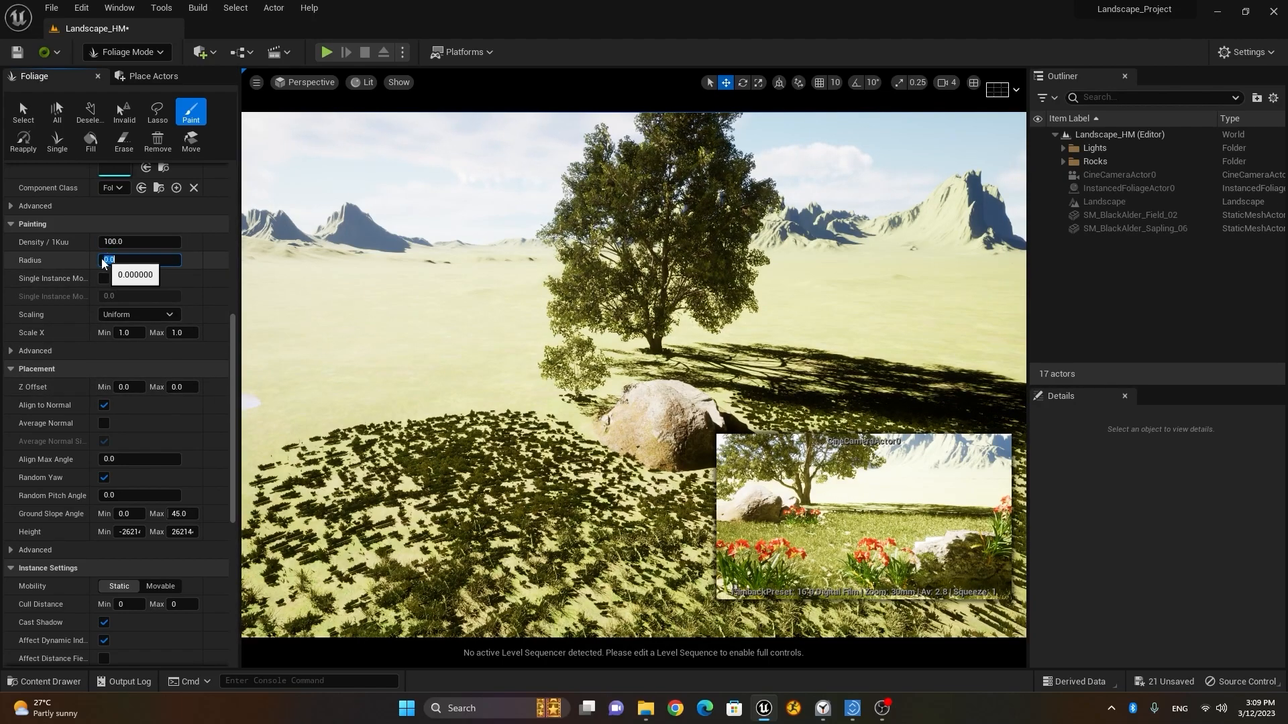
text(10)
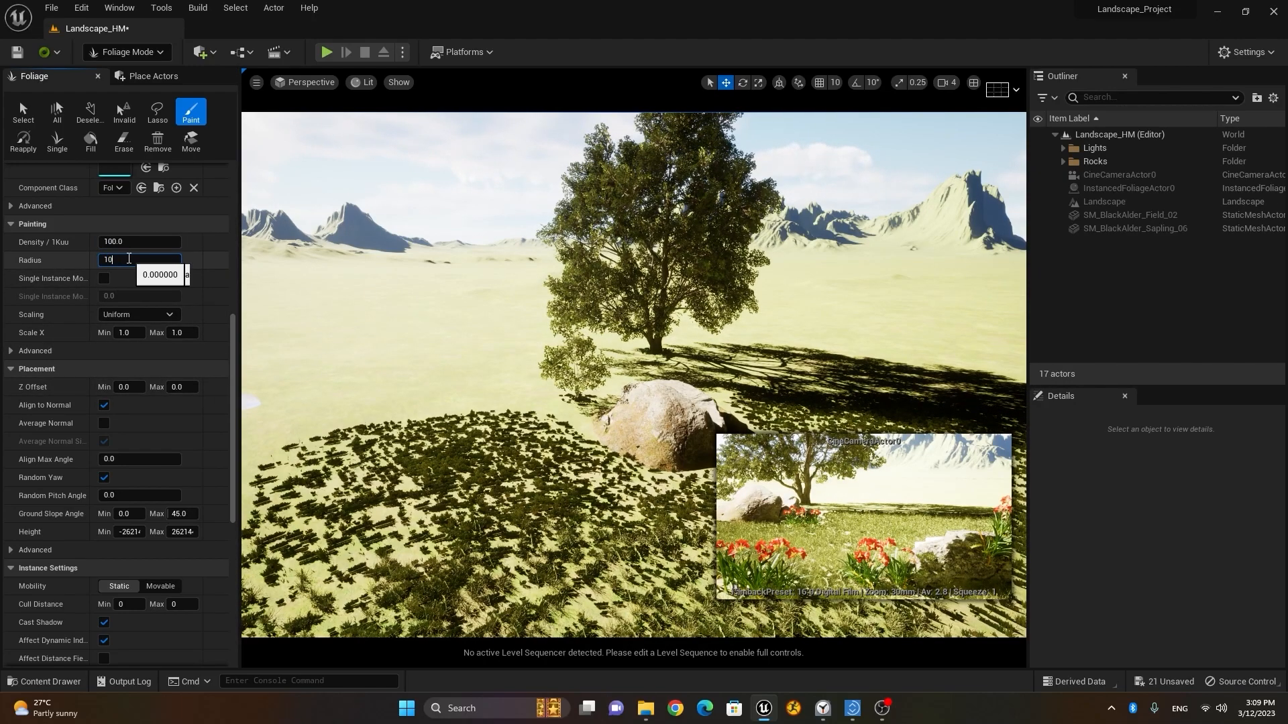
key(Return)
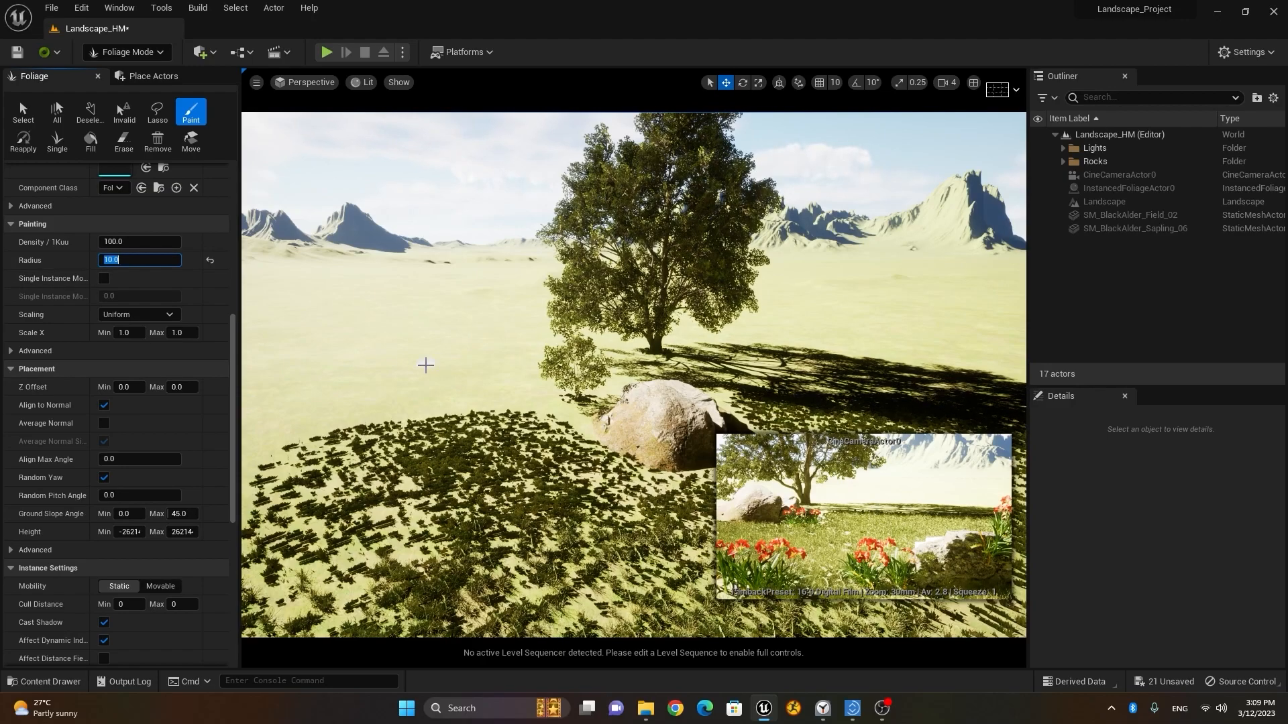
Set the radius of the selected grass types to 1.0 and paint a small test patch behind the boulder.
text(]]]]]]]]]]]]]]]]]]]]]]]])
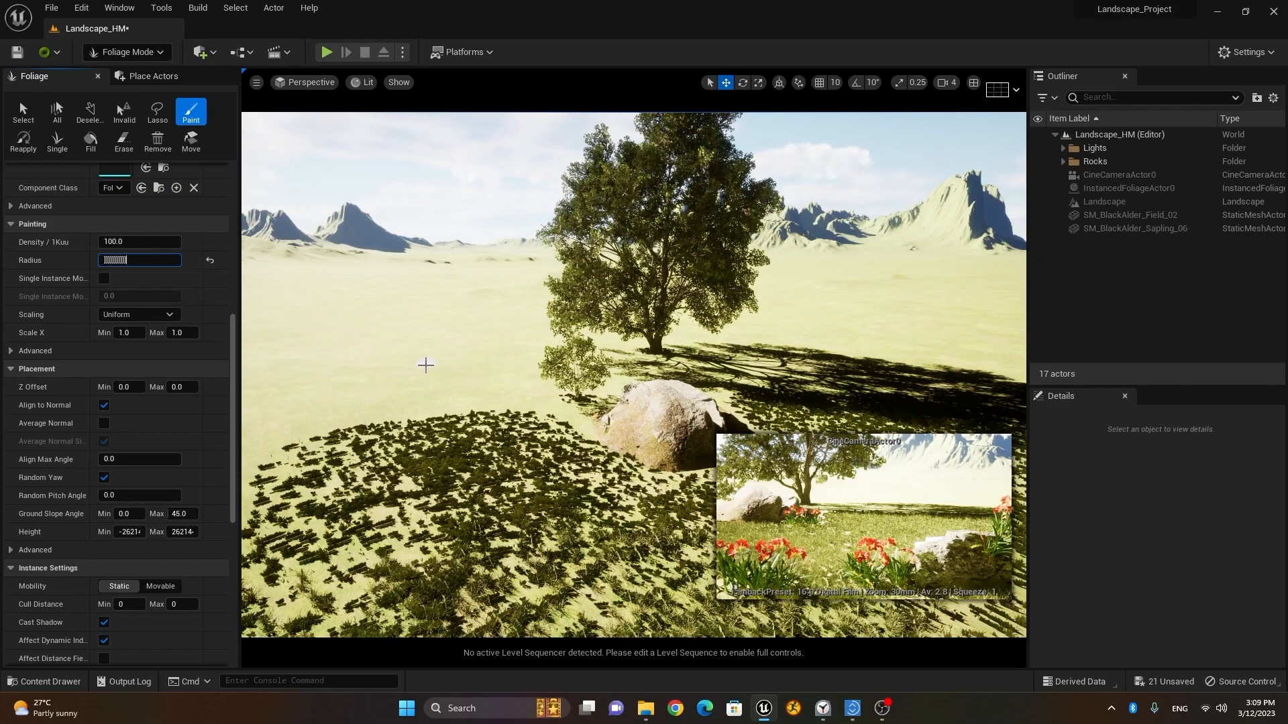
key(BackSpace)
key(BackSpace)
key(BackSpace)
key(BackSpace)
key(BackSpace)
key(BackSpace)
key(BackSpace)
key(BackSpace)
key(BackSpace)
key(BackSpace)
key(BackSpace)
key(BackSpace)
key(BackSpace)
key(BackSpace)
key(BackSpace)
key(BackSpace)
key(BackSpace)
key(BackSpace)
key(BackSpace)
key(BackSpace)
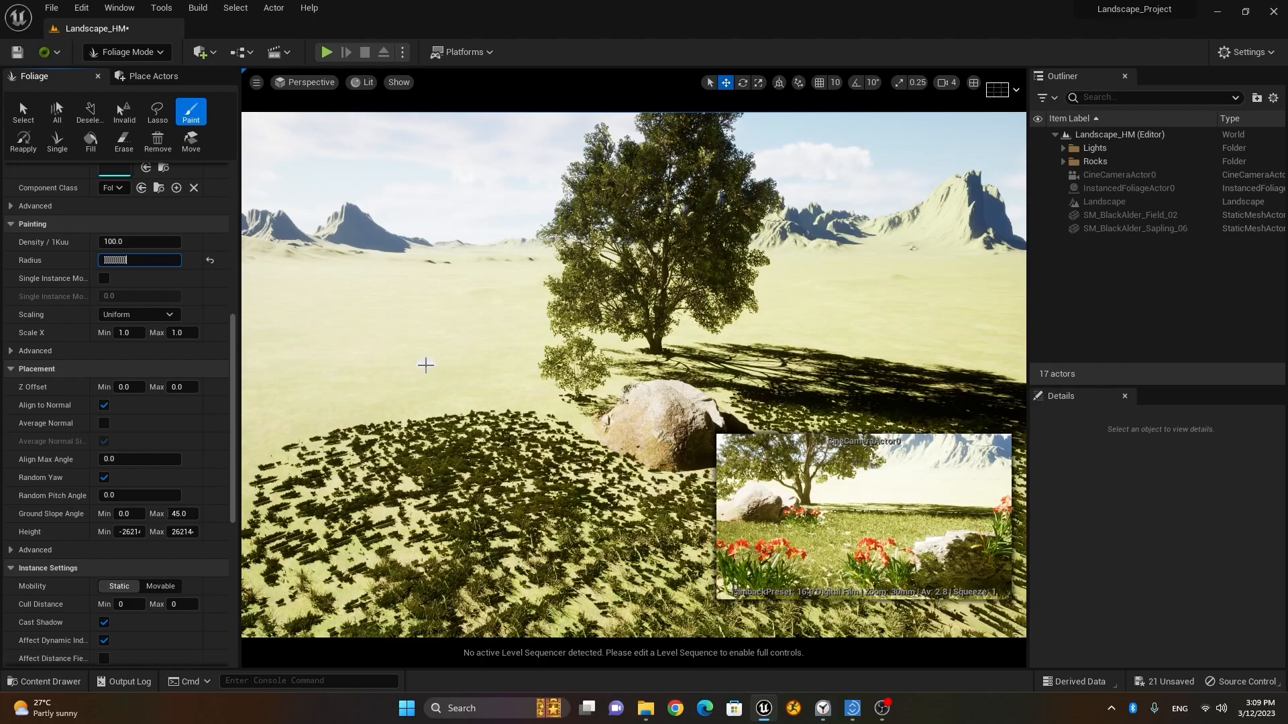
text(1.0)
click(463, 379)
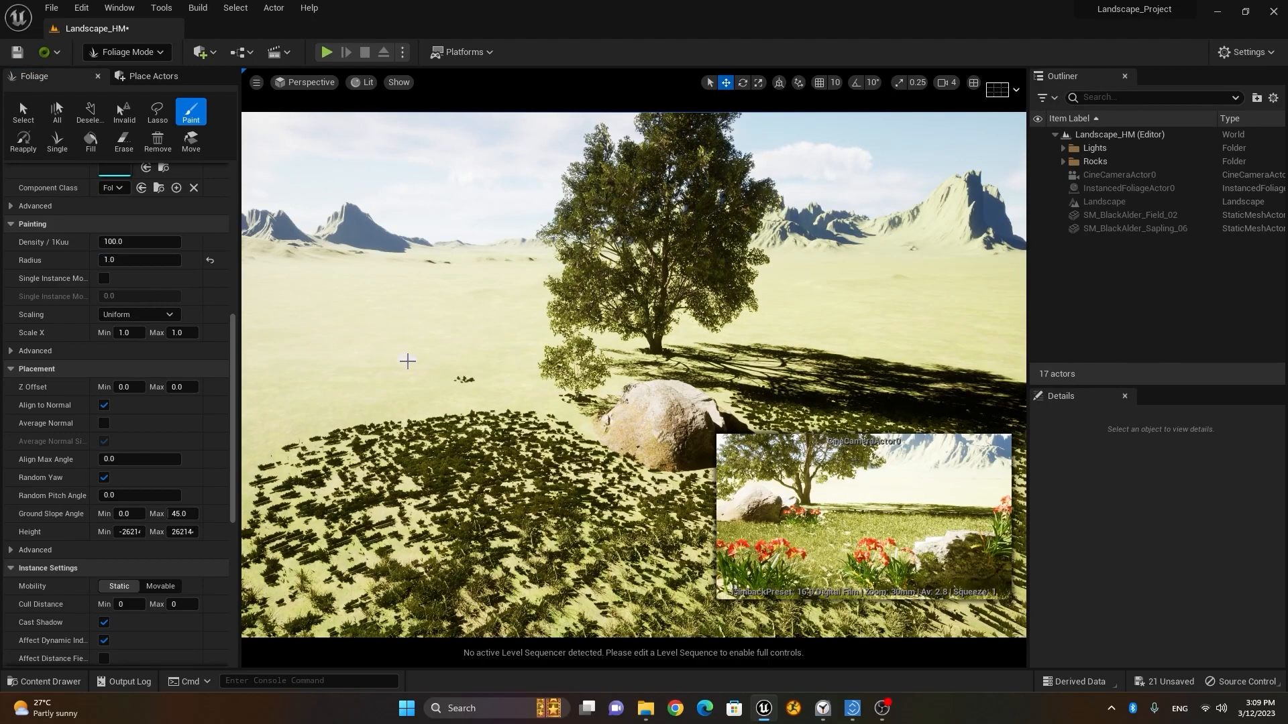
Try painting grass with an enlarged brush across the open ground around and behind the alder, and undo the strokes.
key(bracketright)
key(bracketright)
key(bracketright)
key(bracketright)
key(bracketright)
key(bracketright)
key(bracketright)
key(bracketright)
key(bracketright)
key(bracketright)
key(bracketright)
key(bracketright)
key(bracketright)
key(bracketright)
mouse_move(407, 362)
mouse_down()
mouse_move(423, 382)
mouse_move(302, 331)
mouse_move(469, 316)
mouse_move(476, 338)
mouse_up()
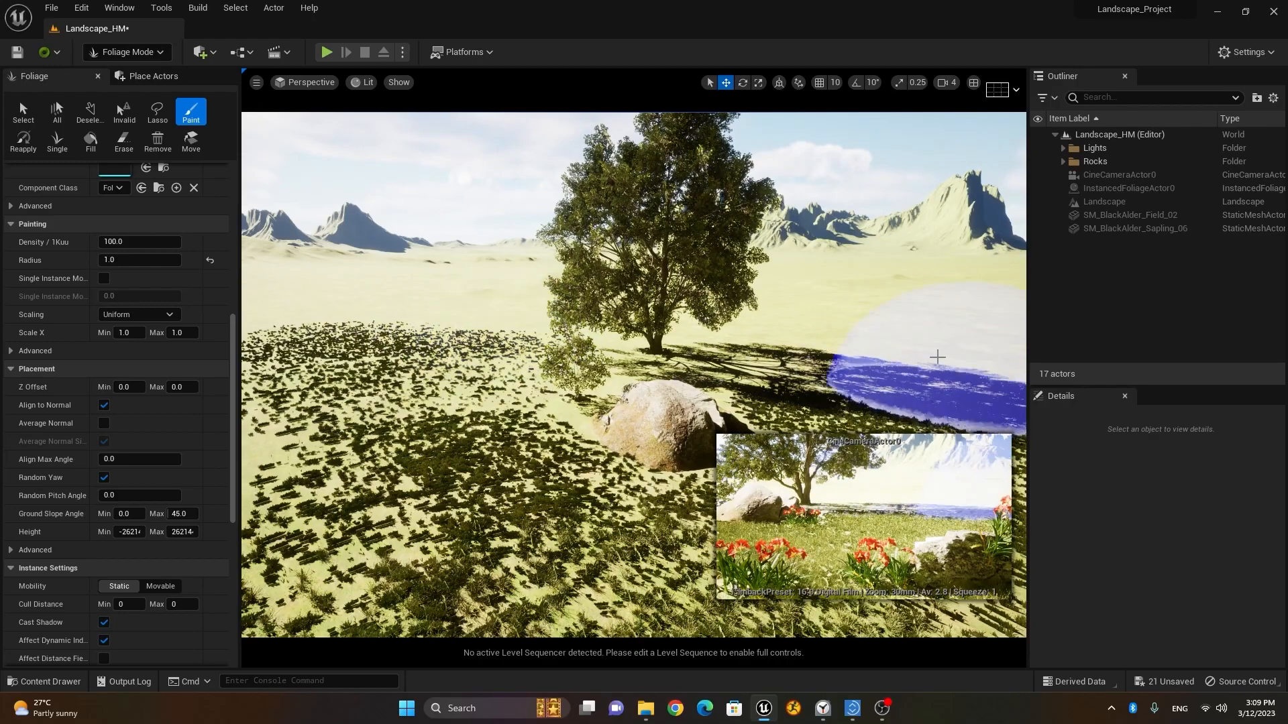
mouse_move(864, 367)
alt+mouse_down()
mouse_move(878, 462)
mouse_move(935, 362)
alt+mouse_up()
right_drag(888, 385, 888, 385)
key(d)
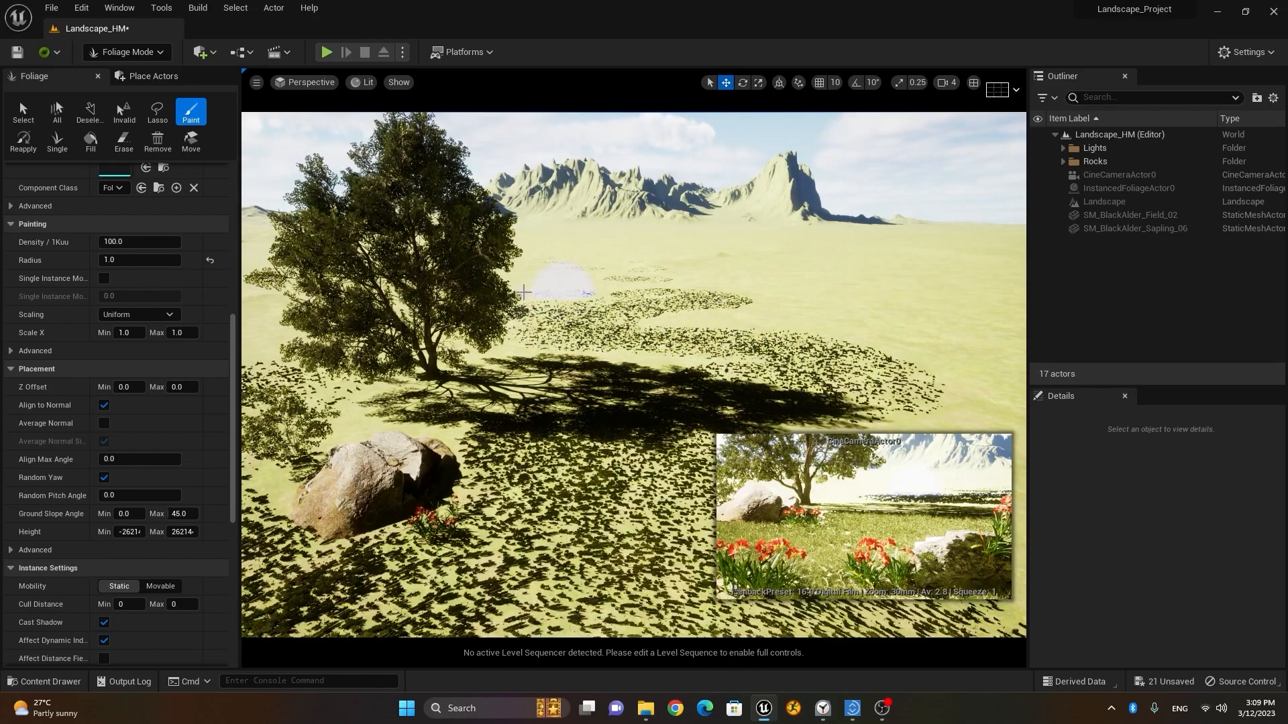
mouse_move(451, 357)
mouse_down()
mouse_move(700, 342)
mouse_move(863, 308)
mouse_move(959, 329)
mouse_move(926, 453)
mouse_up()
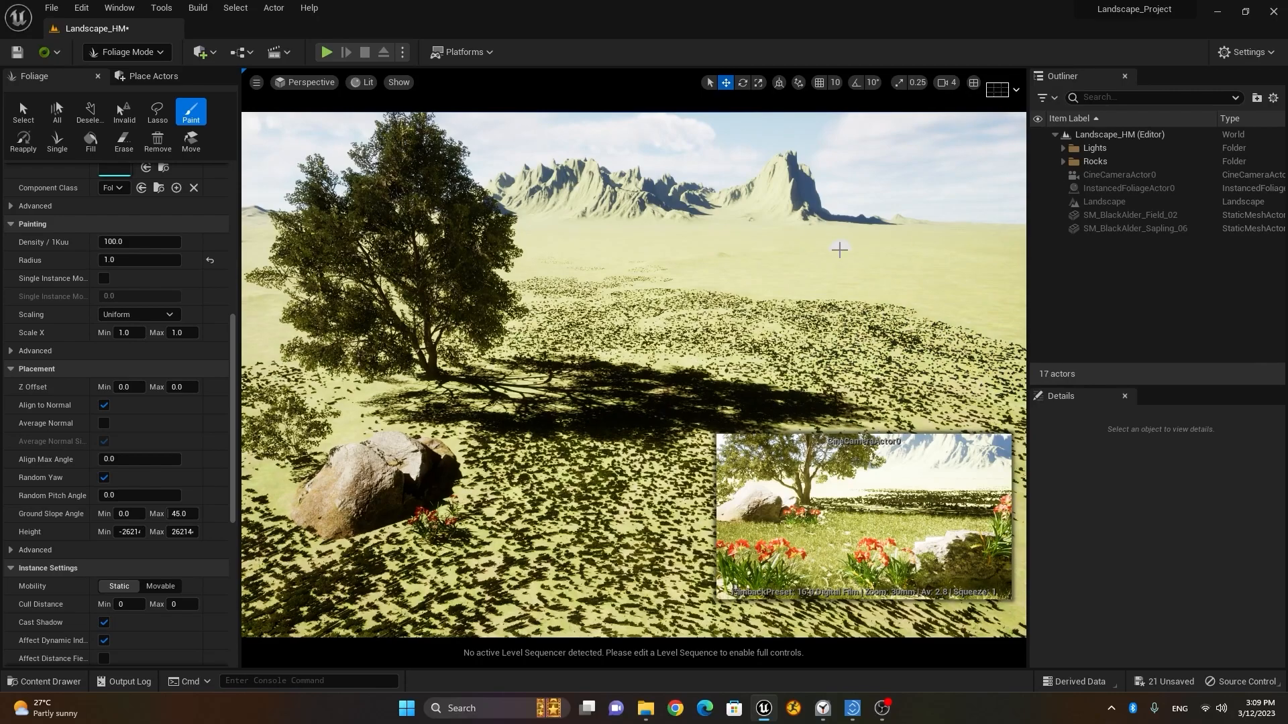
key(ctrl+z)
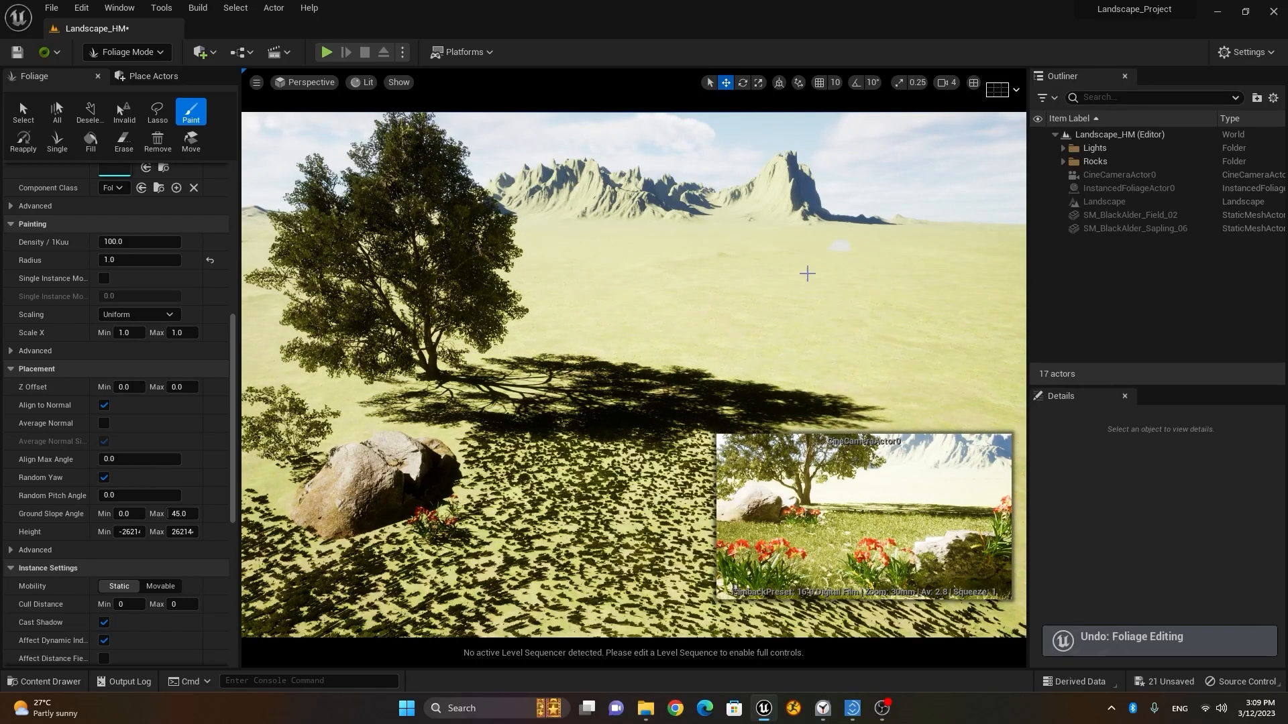
Set the painting density of the selected grass types to 50.
right_drag(596, 308, 596, 469)
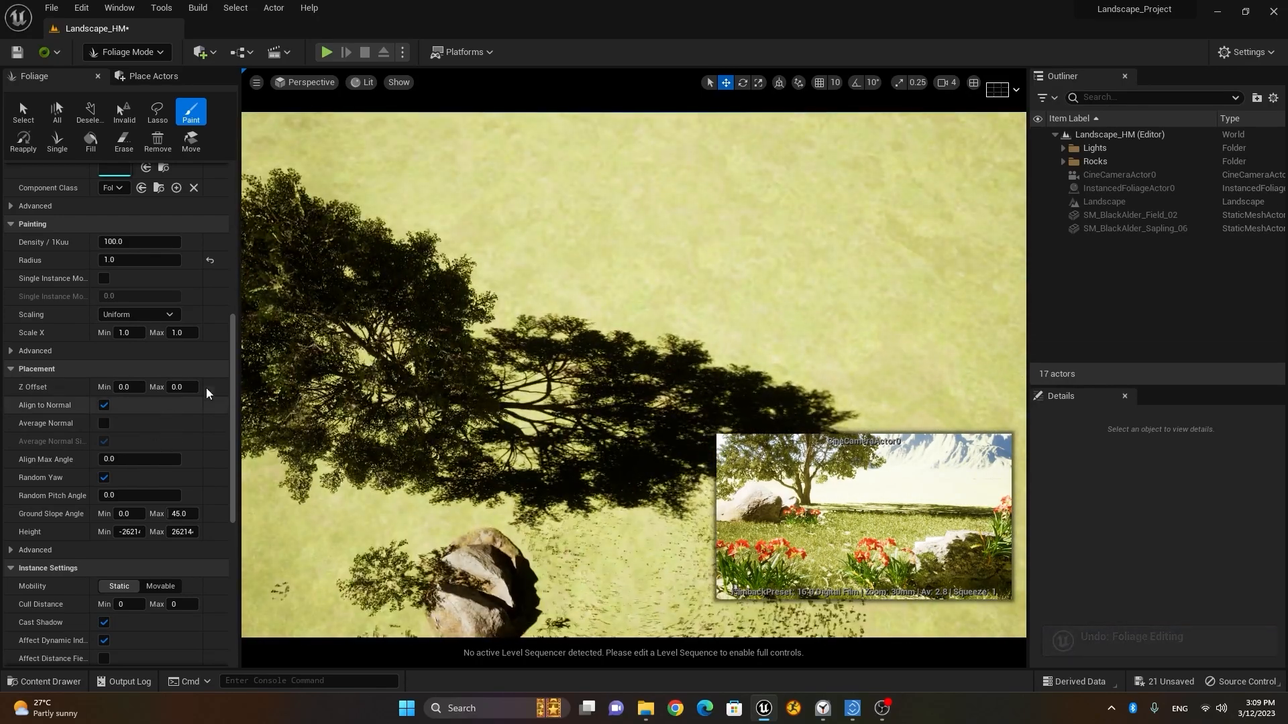
click(176, 241)
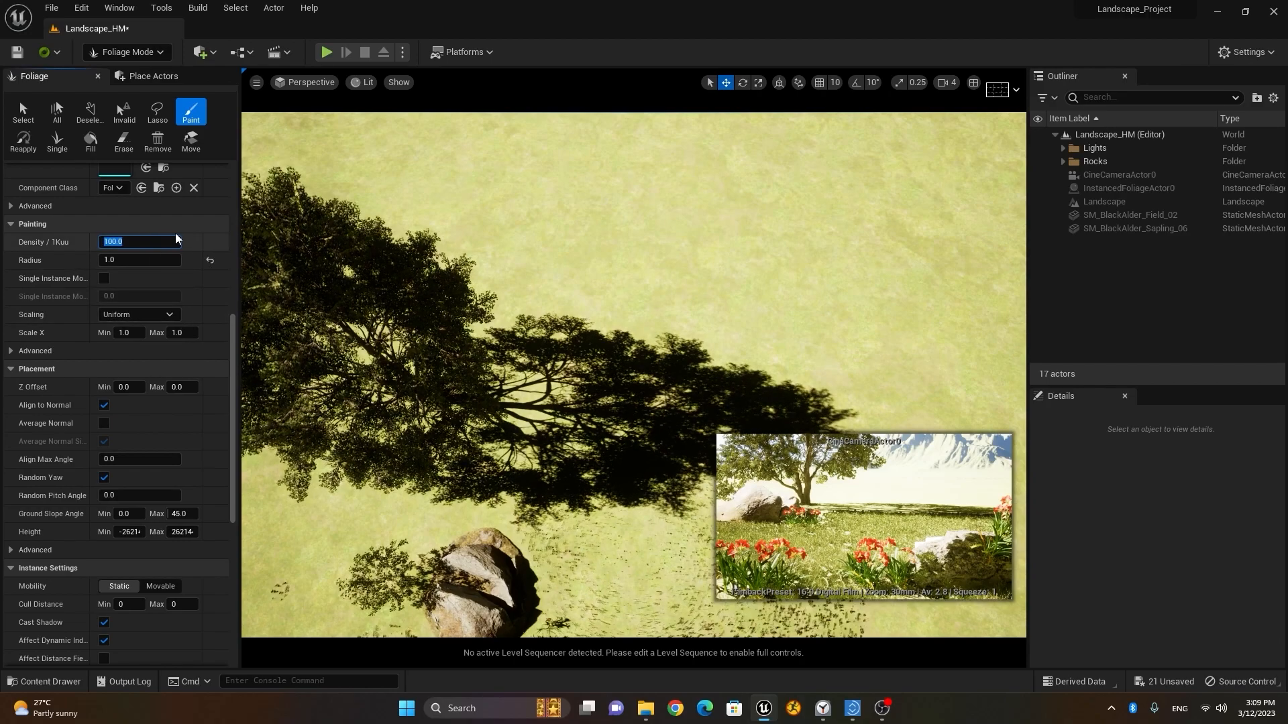
text(50)
key(Return)
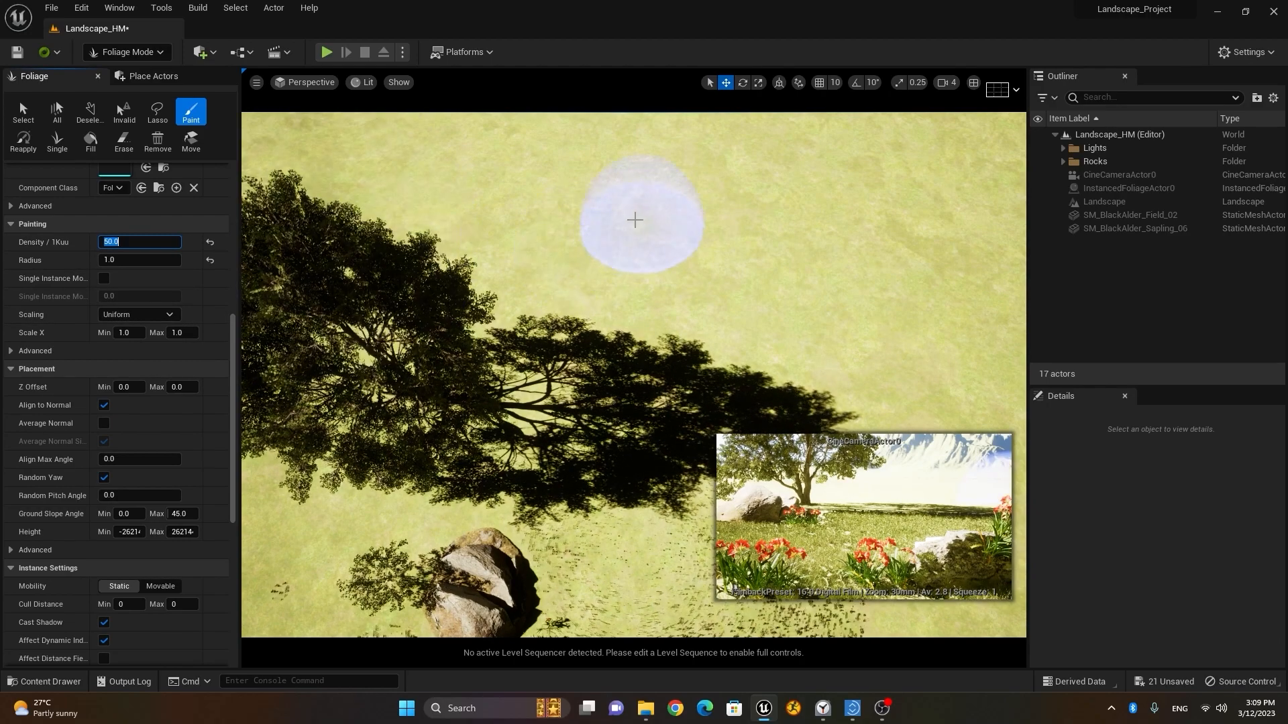
scroll(635, 222, down, 3)
scroll(635, 228, down, 3)
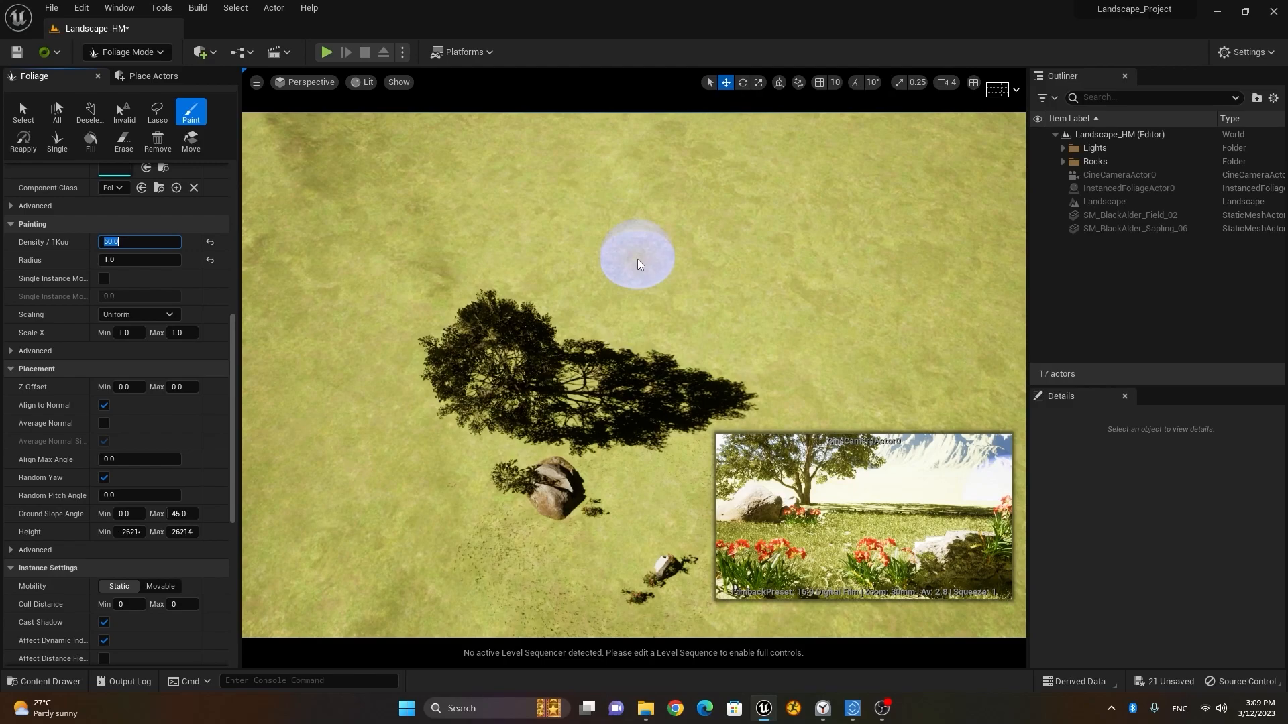
text(]]]]]]]]]]]]])
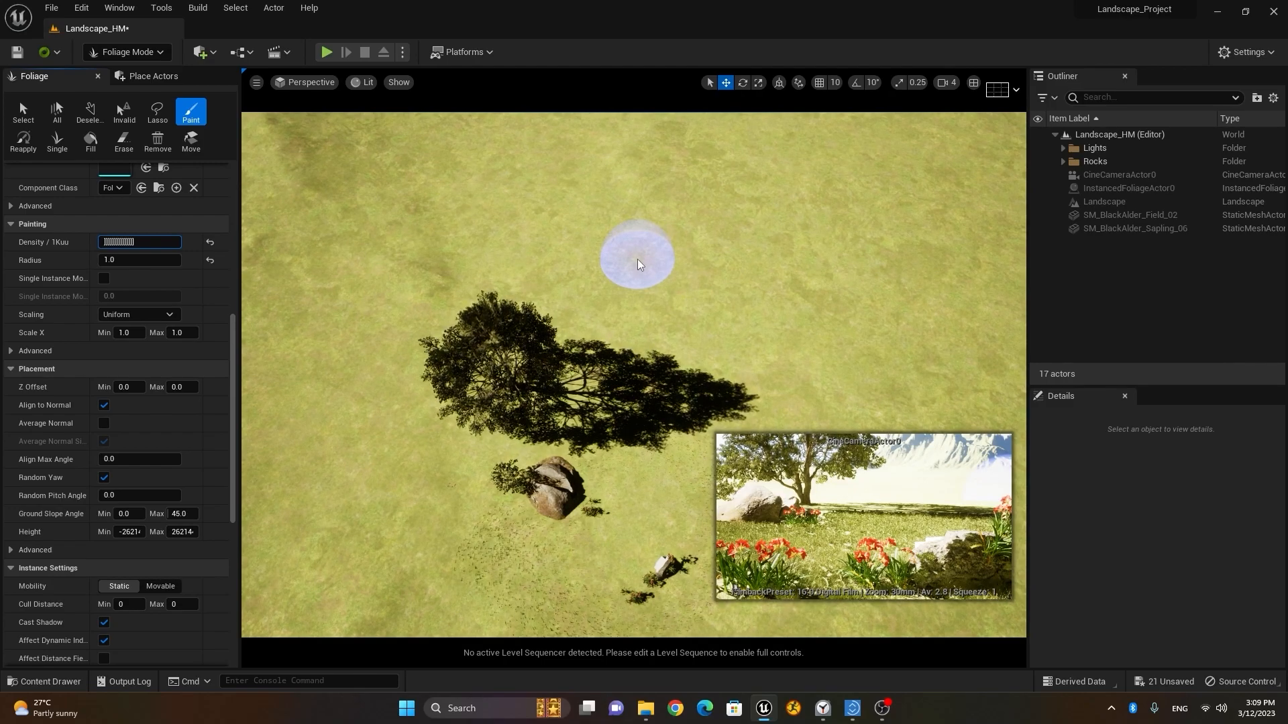
key(BackSpace)
key(BackSpace)
key(BackSpace)
key(BackSpace)
key(BackSpace)
key(BackSpace)
key(BackSpace)
key(BackSpace)
key(BackSpace)
key(BackSpace)
key(BackSpace)
key(BackSpace)
key(BackSpace)
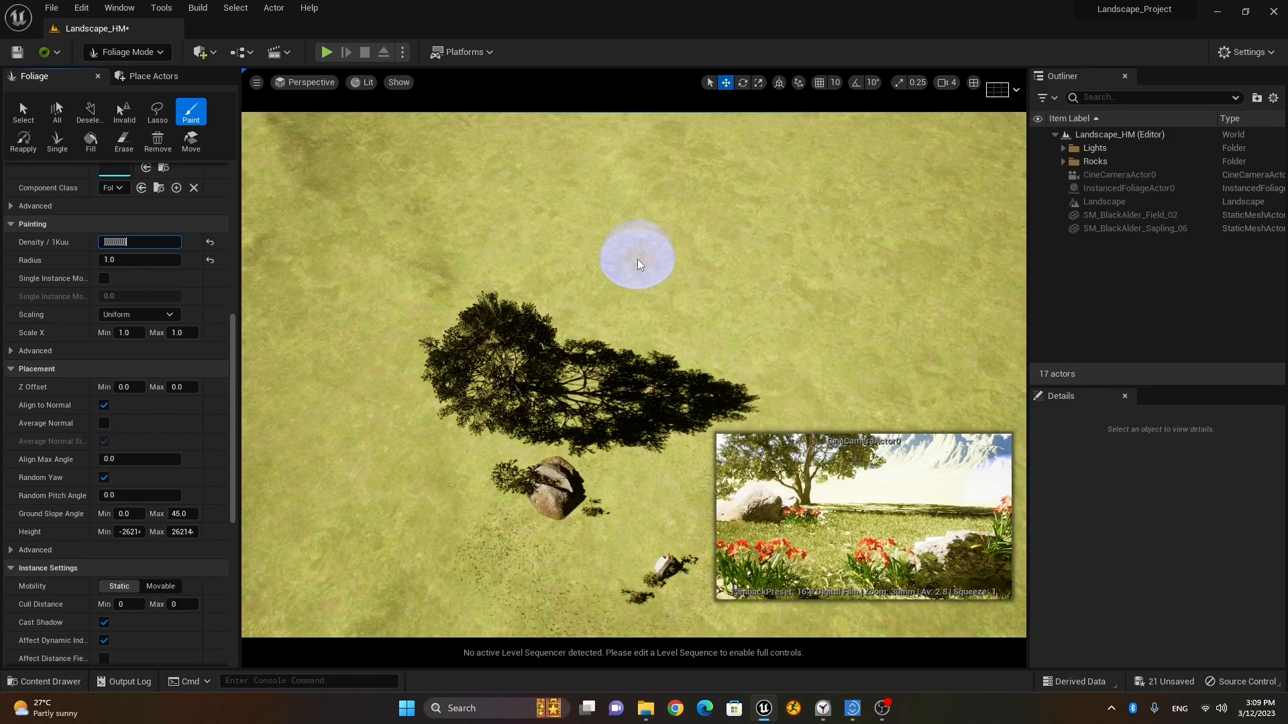
text(50)
key(Return)
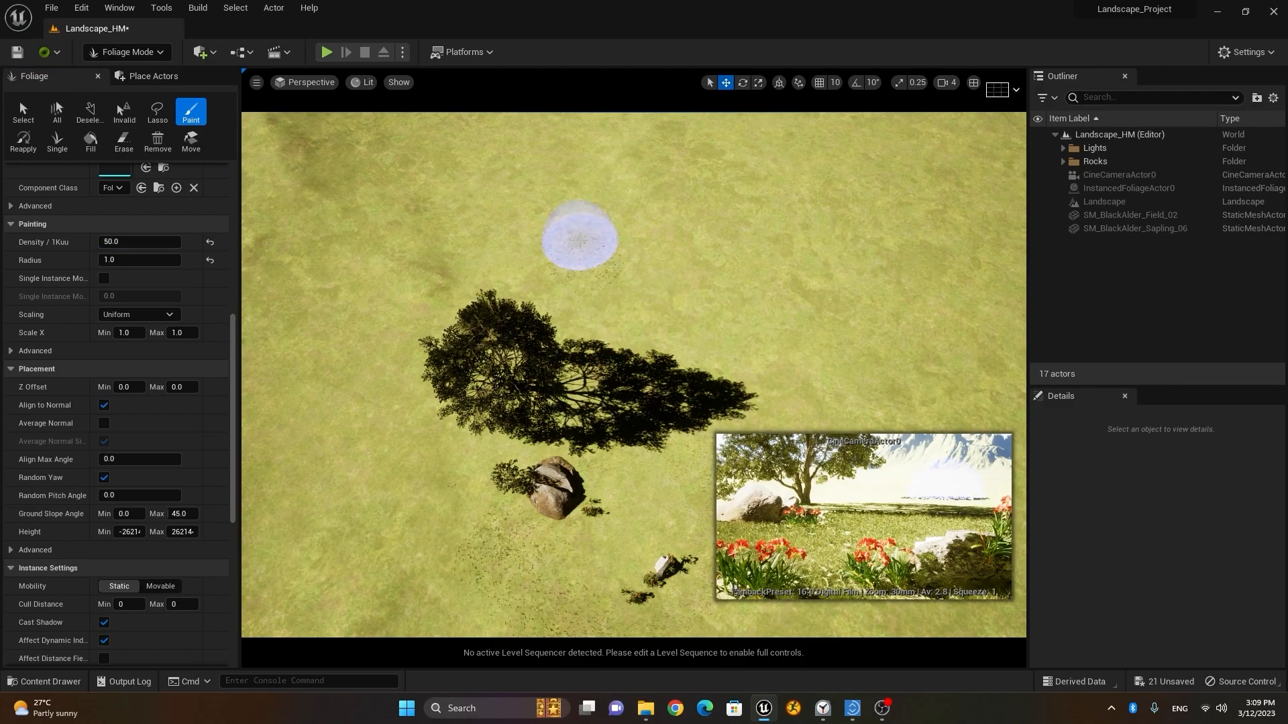
Enlarge the brush considerably and paint grass over the wide ground behind the alder, as seen from above.
key(bracketright)
key(bracketright)
key(bracketright)
key(bracketright)
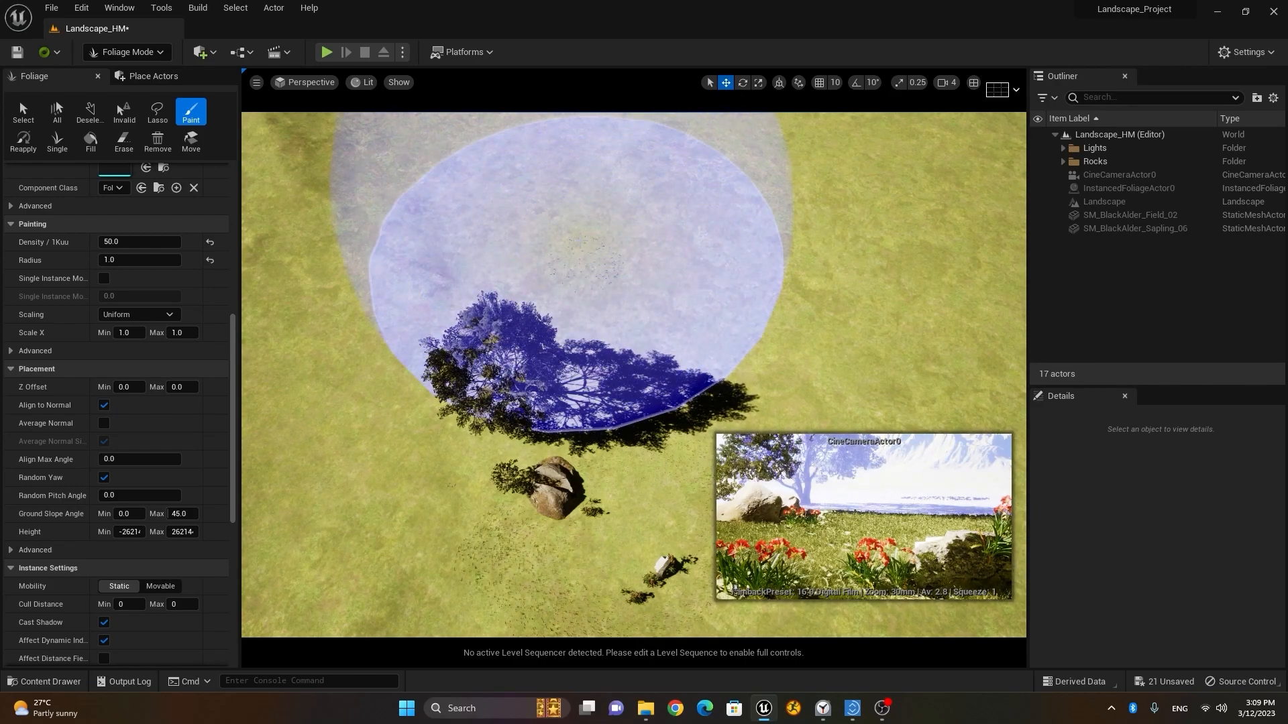
scroll(583, 211, down, 5)
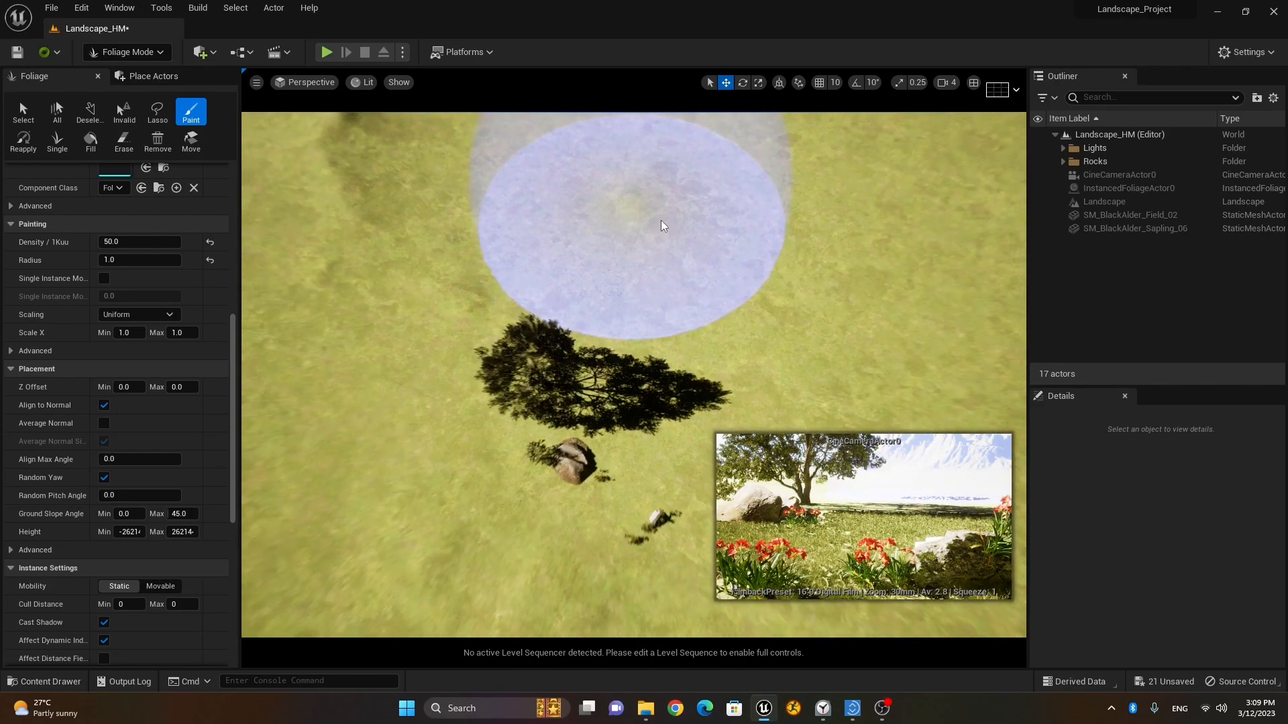
middle_drag(676, 245, 670, 201)
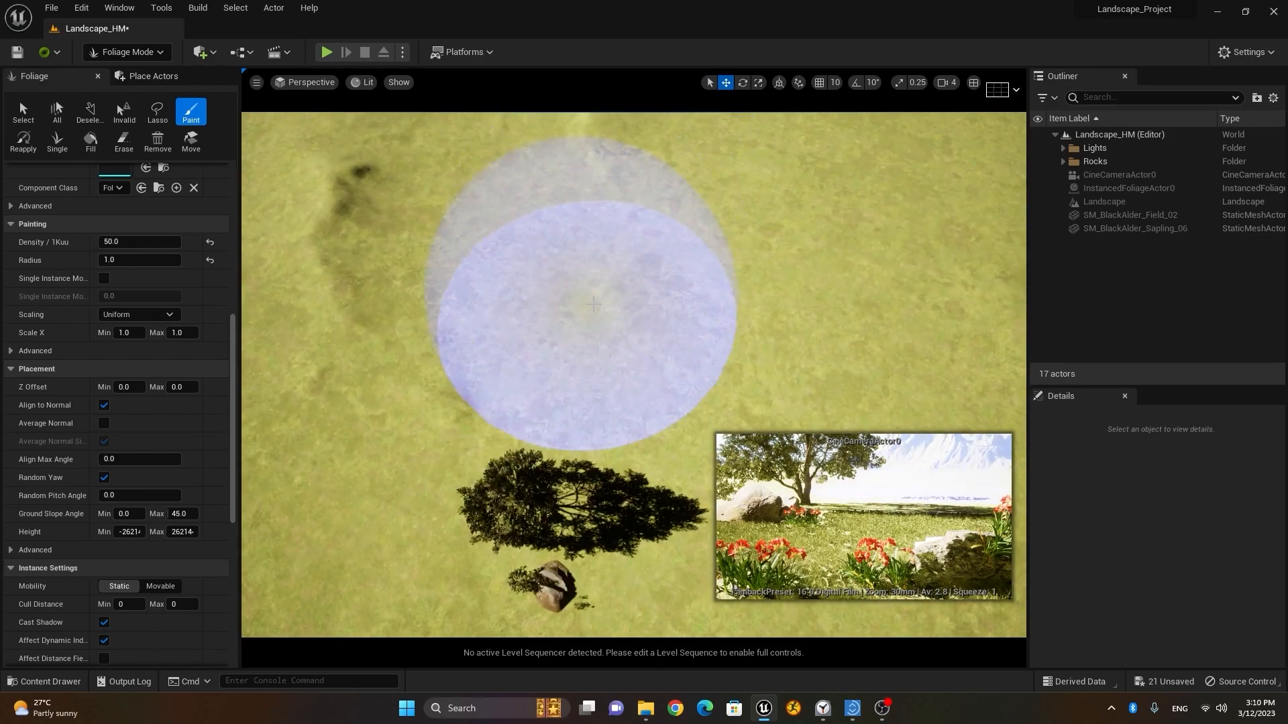
mouse_move(615, 313)
mouse_down()
mouse_move(446, 359)
mouse_move(342, 285)
mouse_move(366, 208)
mouse_move(886, 171)
mouse_up()
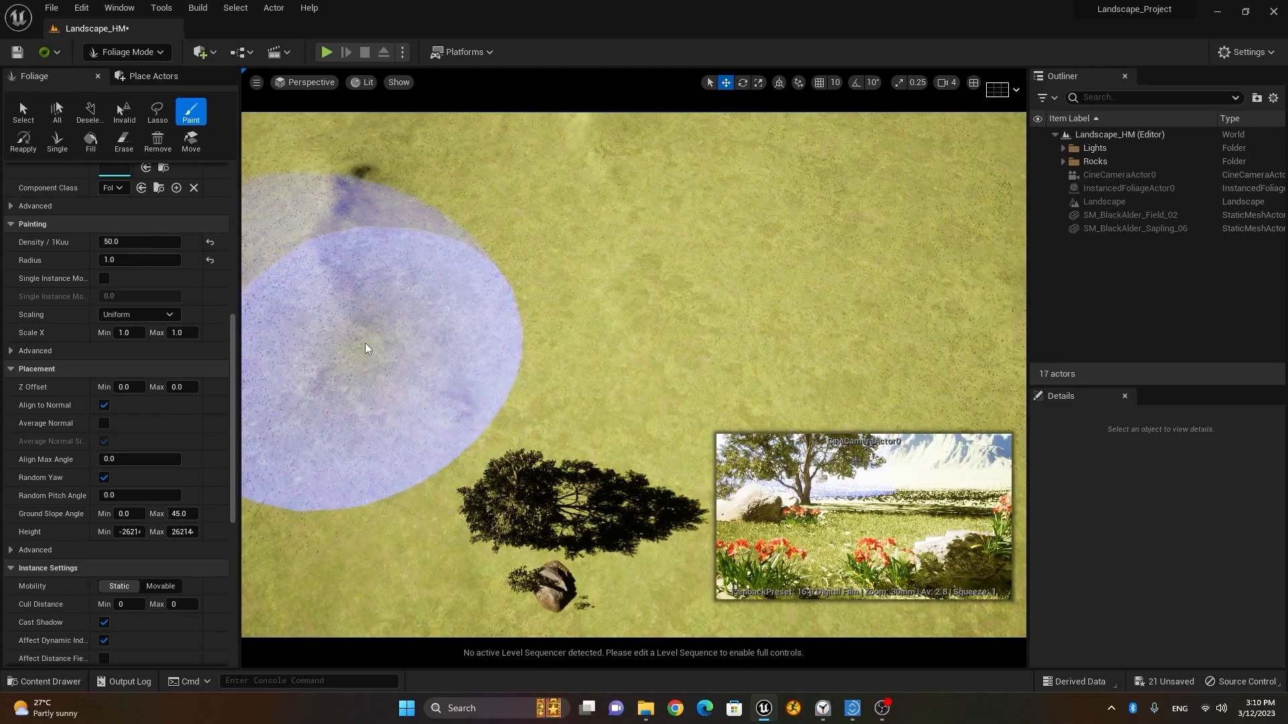
View the scene through CineCameraActor0 and return the editor to Selection Mode.
scroll(373, 335, down, 1)
scroll(382, 323, down, 2)
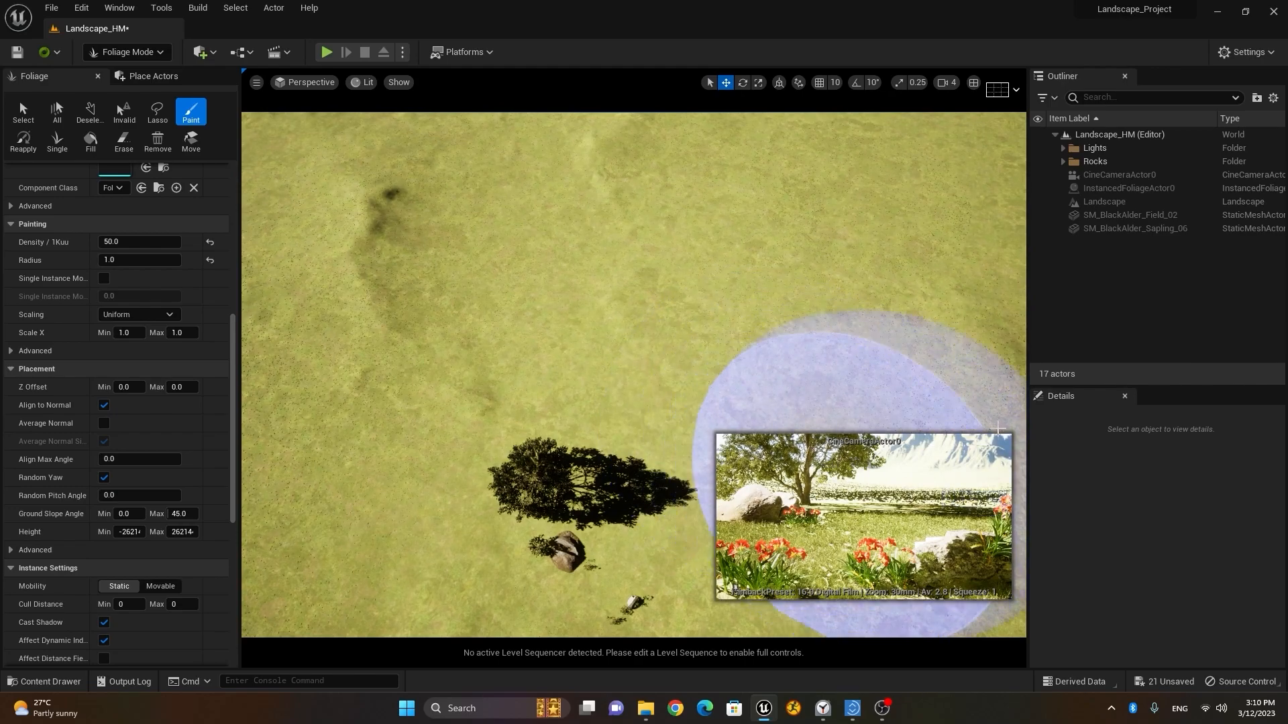
middle_drag(828, 337, 884, 600)
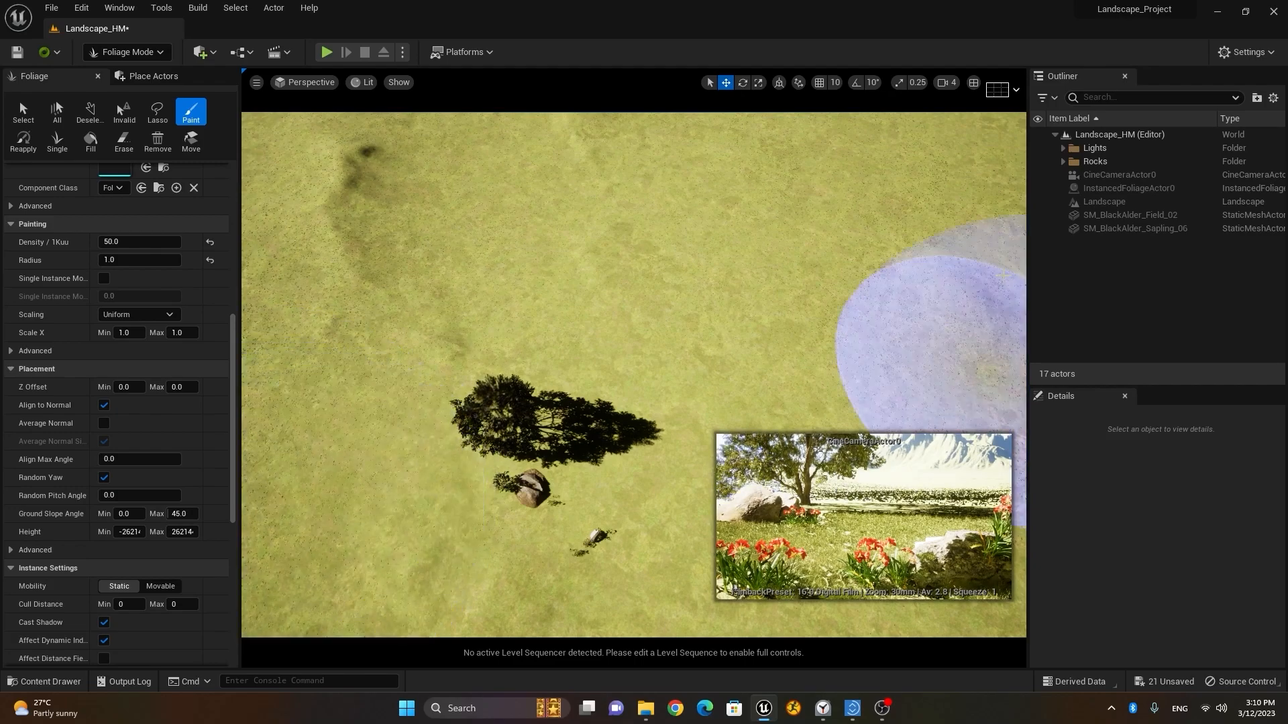
click(303, 85)
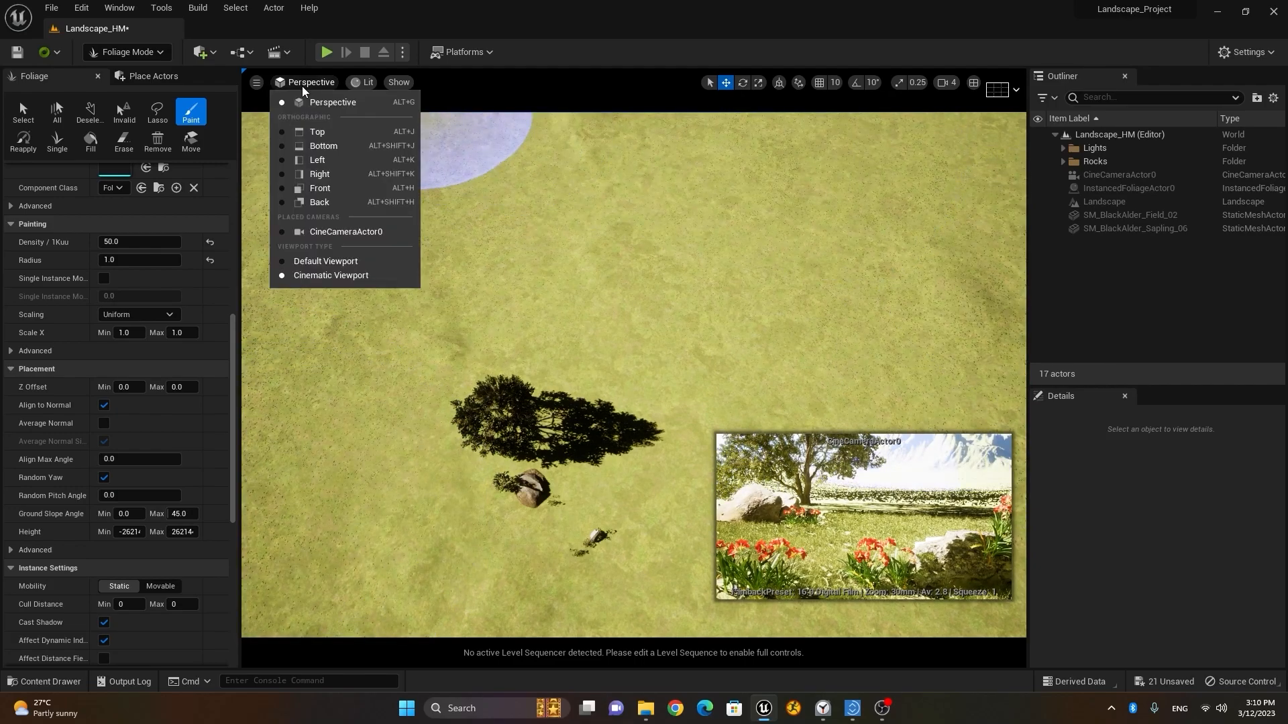
click(355, 232)
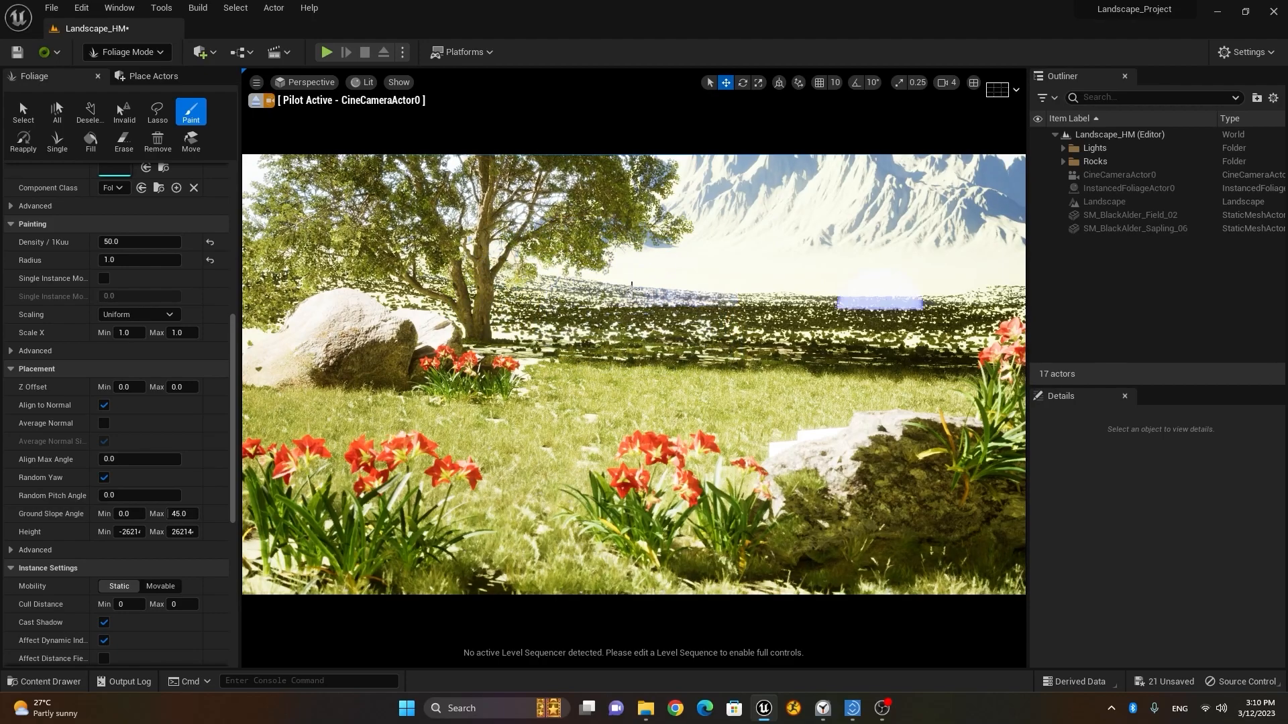
click(127, 51)
click(163, 75)
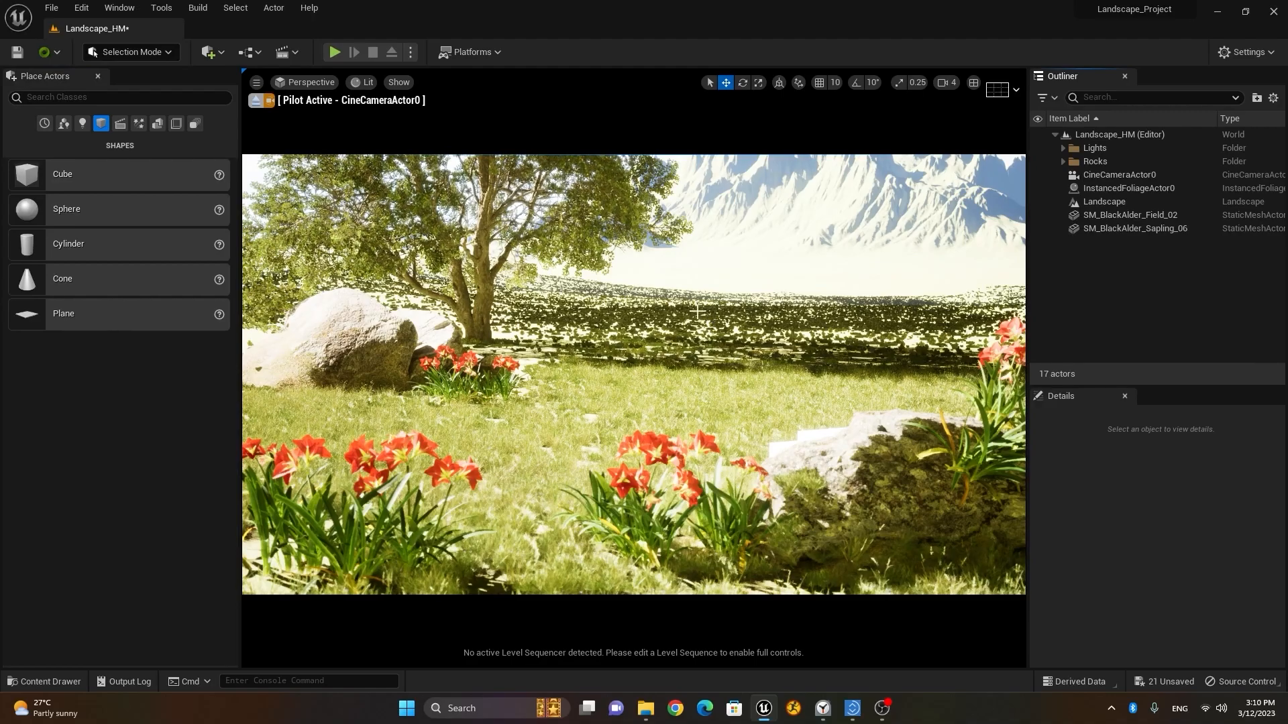
Try to reposition the piloted cine camera lower in front of the flowers and rocks, and undo the foliage actor selection.
right_drag(633, 375, 633, 322)
key(q)
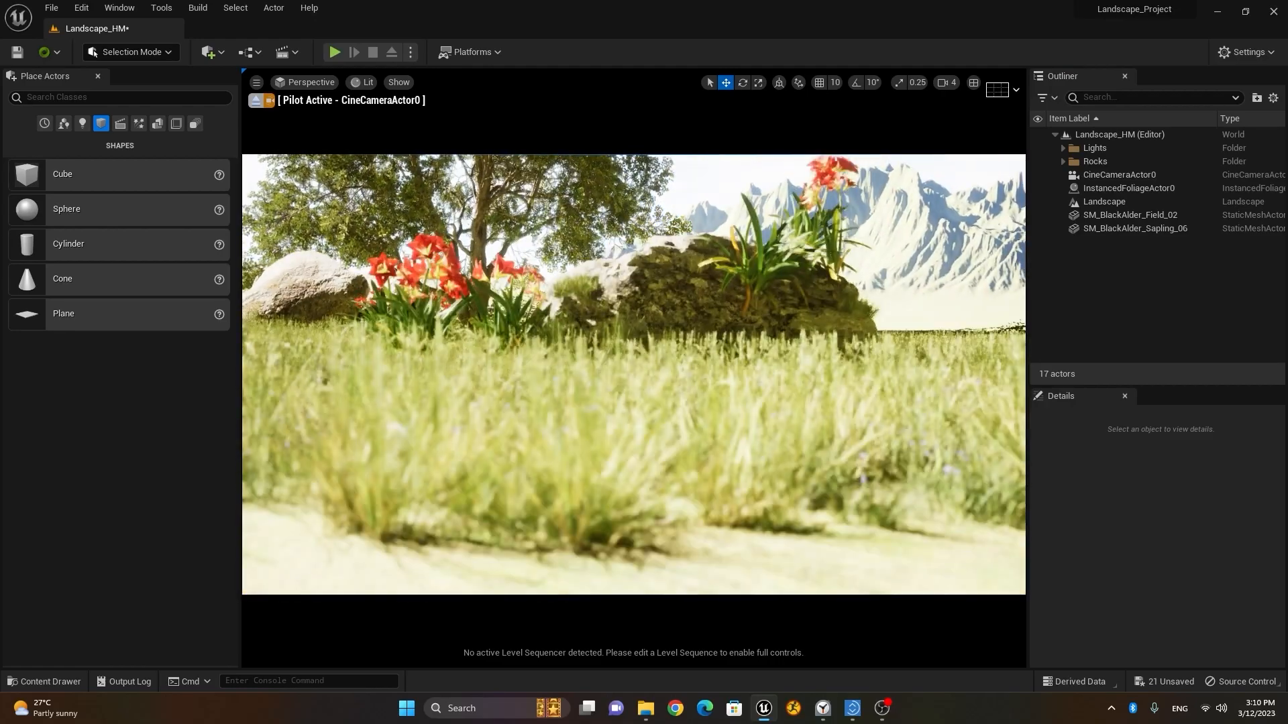
alt+drag(633, 322, 607, 356)
mouse_move(691, 348)
right_down()
mouse_move(697, 325)
mouse_move(664, 342)
mouse_move(687, 352)
right_up()
key(e)
key(a)
key(q)
key(d)
key(e)
key(a)
key(q)
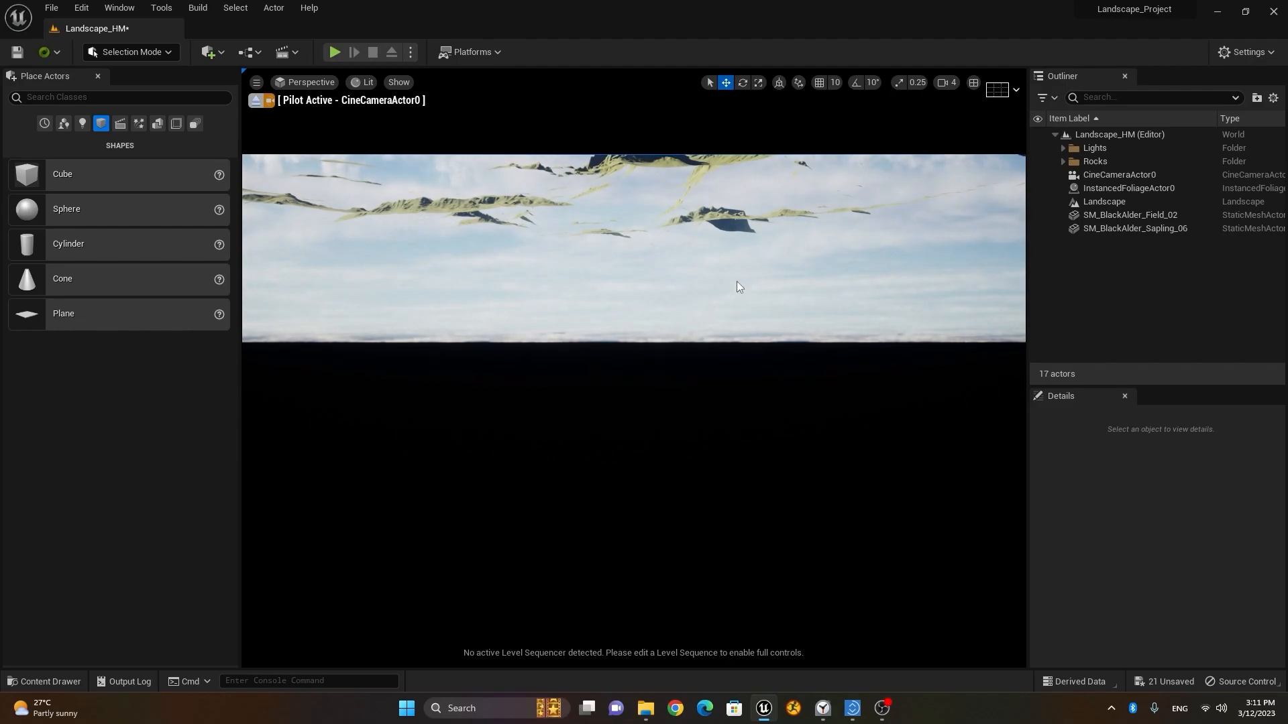
click(1114, 189)
right_drag(842, 344, 842, 414)
key(e)
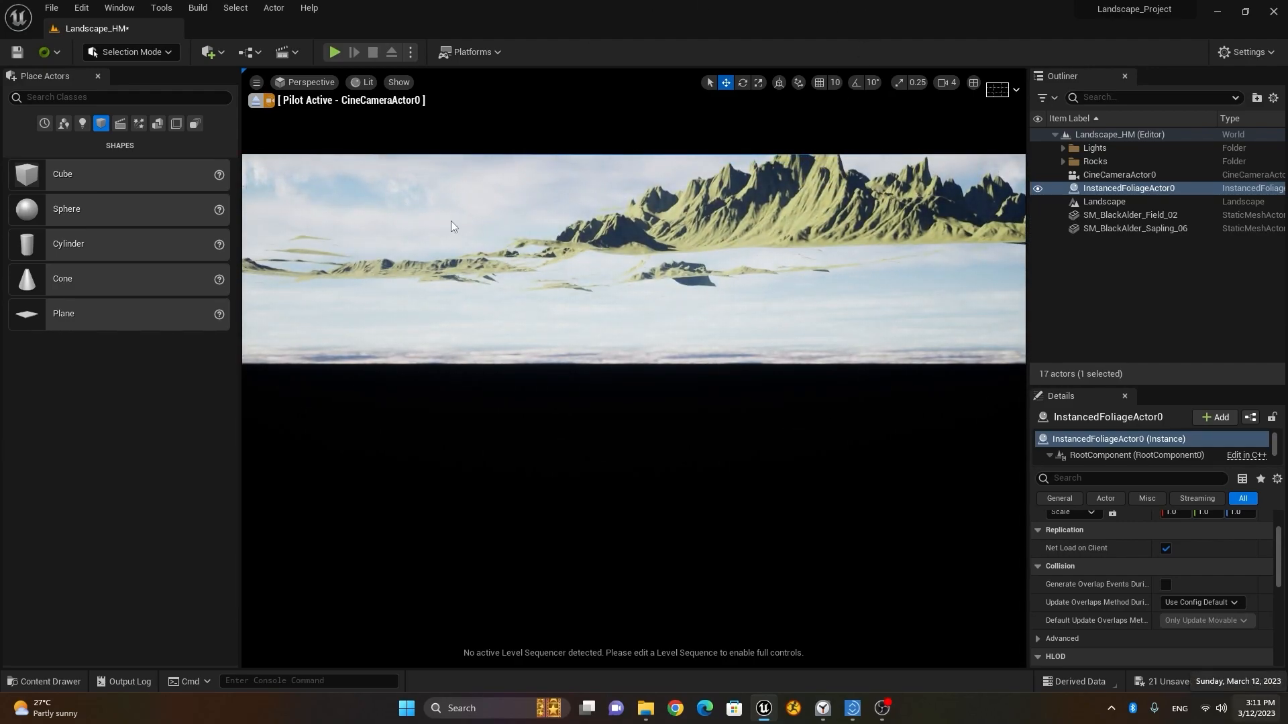
key(ctrl+z)
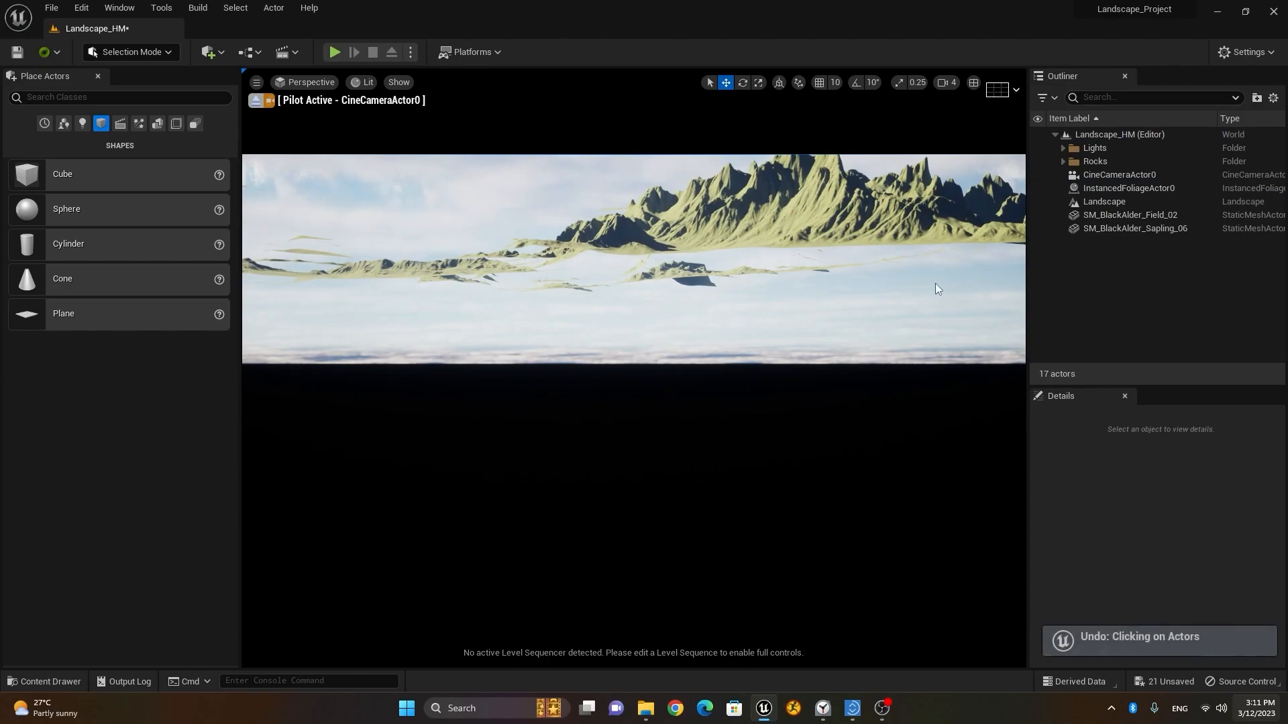
Stop piloting the camera, focus on the mossy boulder beside the alder, and pilot CineCameraActor0 again.
click(256, 100)
right_drag(747, 272, 690, 228)
click(650, 196)
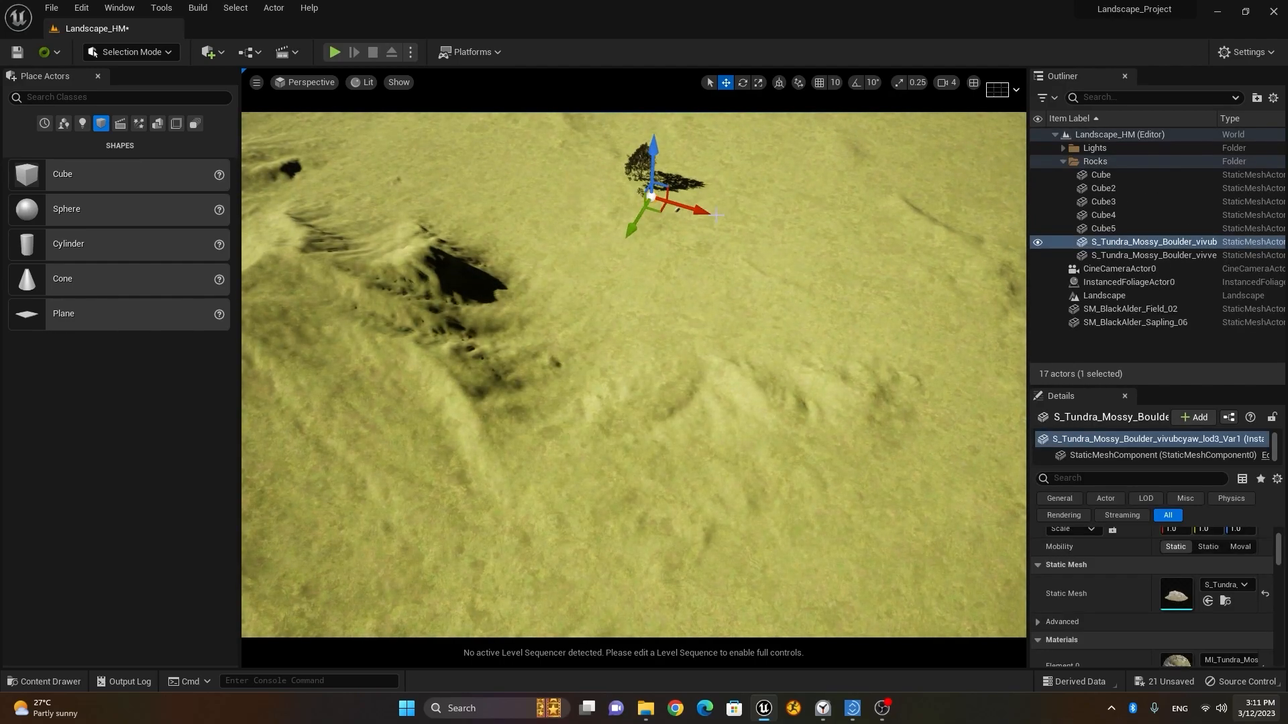
key(f)
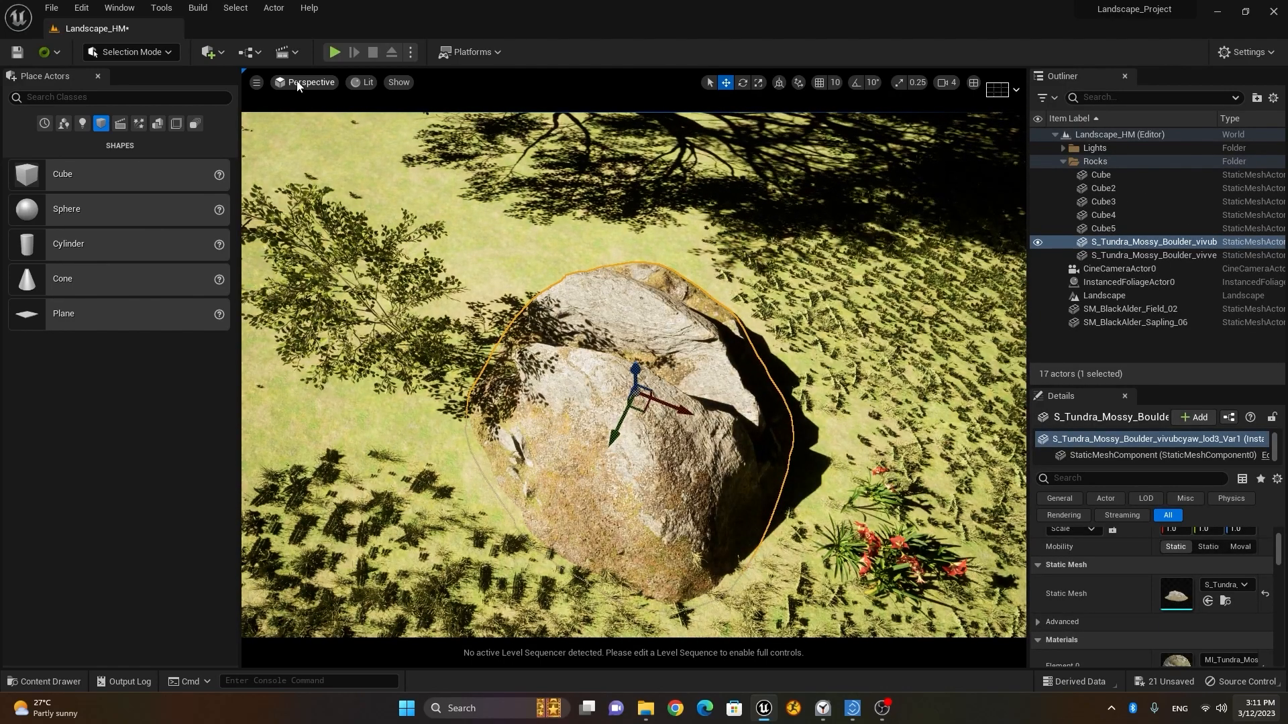
click(303, 82)
click(371, 231)
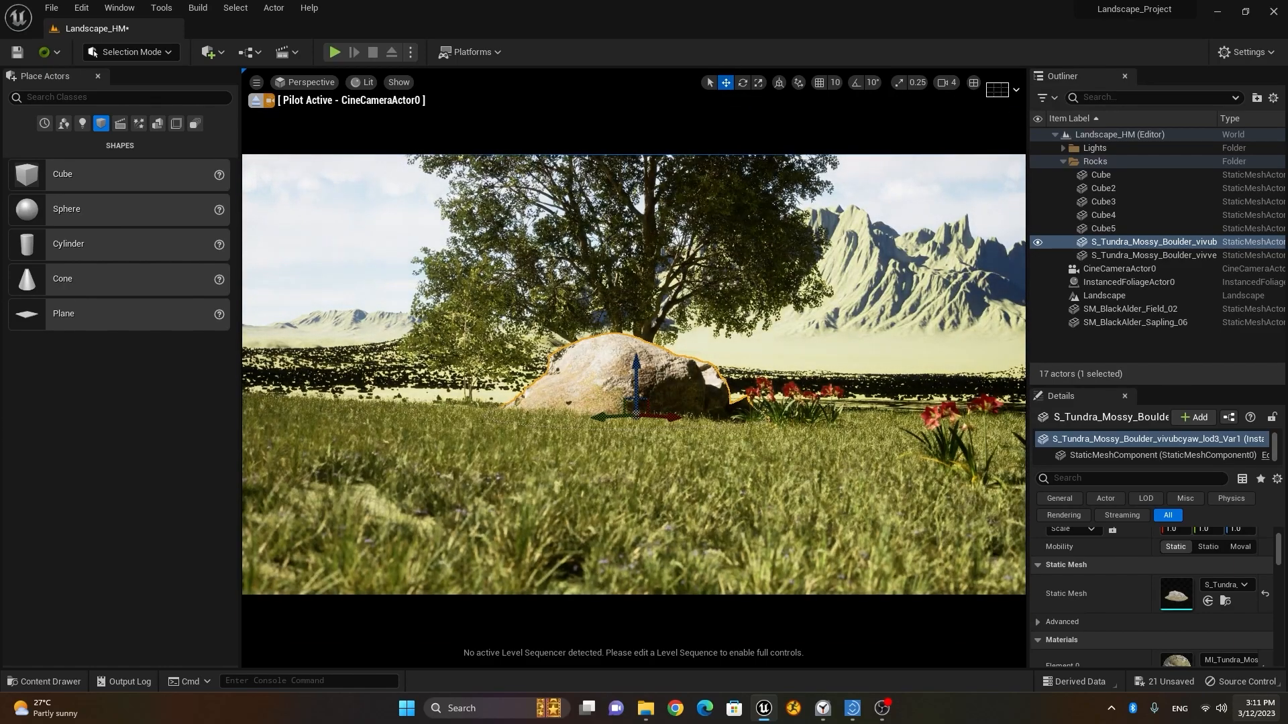
Move the piloted cine camera to face the red flowers, boulders, alder and mountains, and clear the selection.
click(742, 412)
scroll(743, 412, down, 5)
scroll(742, 412, up, 2)
alt+drag(742, 412, 729, 438)
right_drag(728, 439, 883, 405)
scroll(633, 374, up, 3)
alt+drag(867, 405, 858, 317)
scroll(633, 374, up, 4)
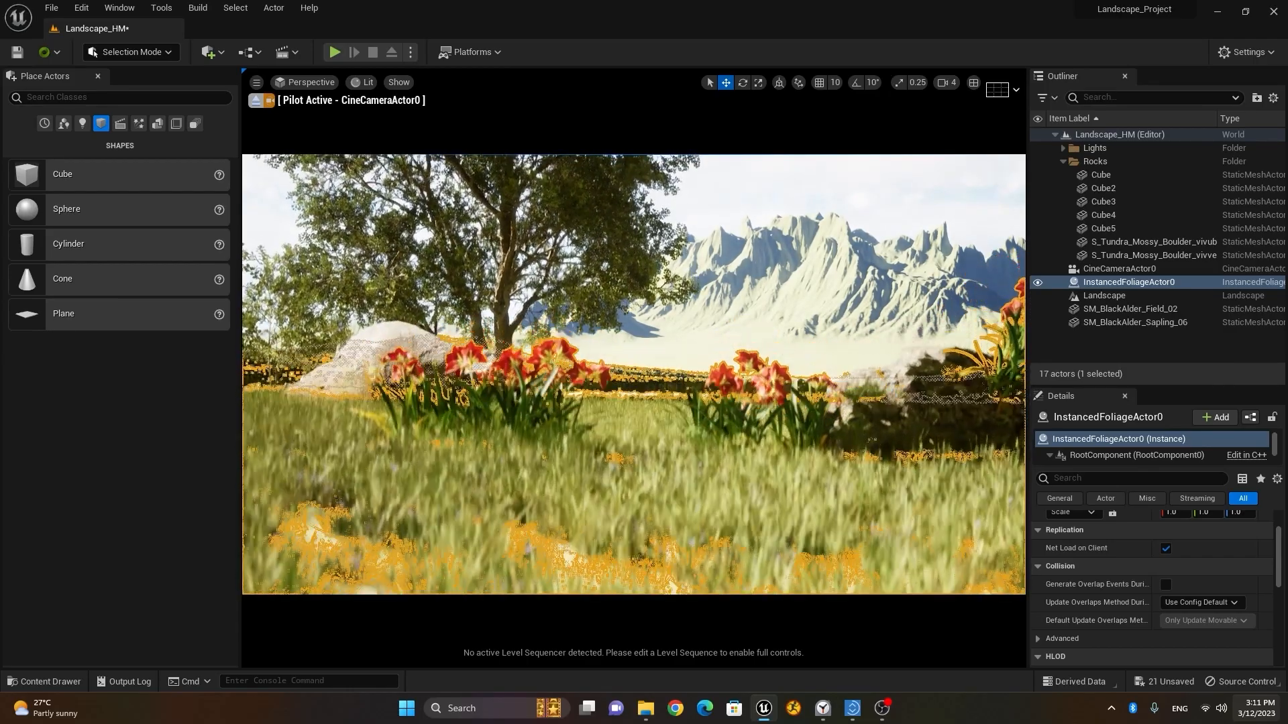
alt+drag(787, 400, 783, 399)
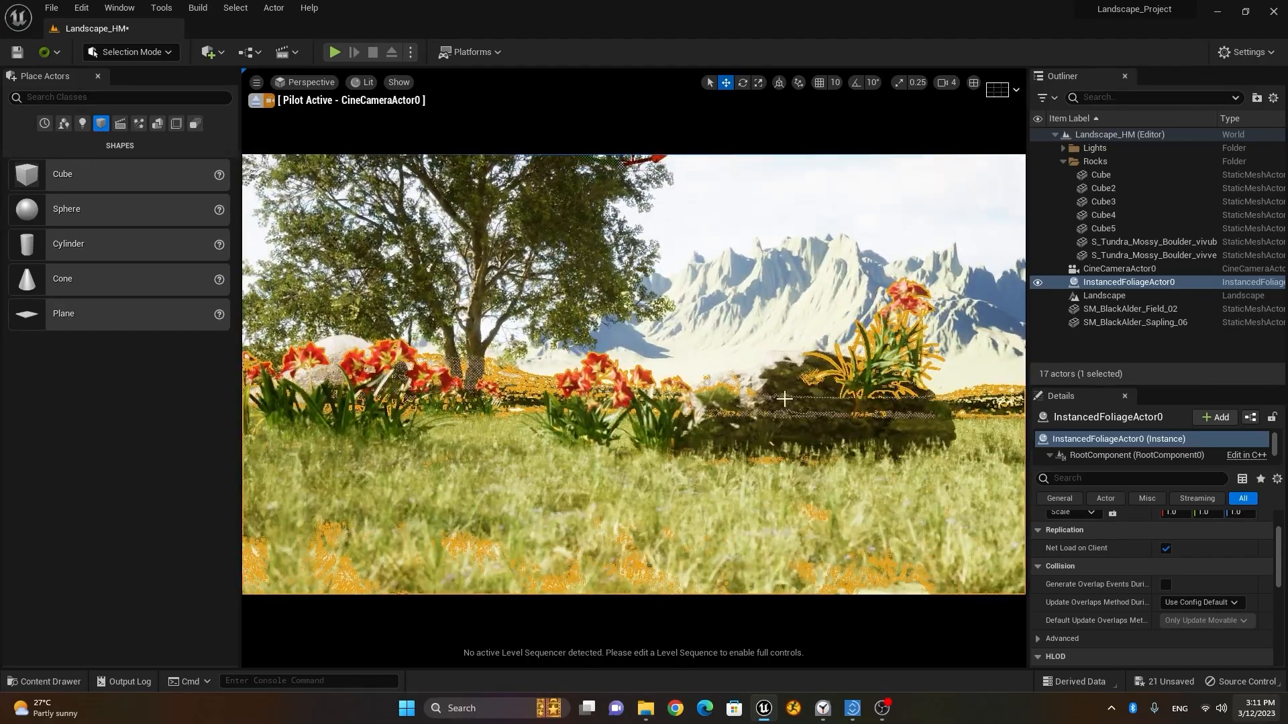
click(1129, 344)
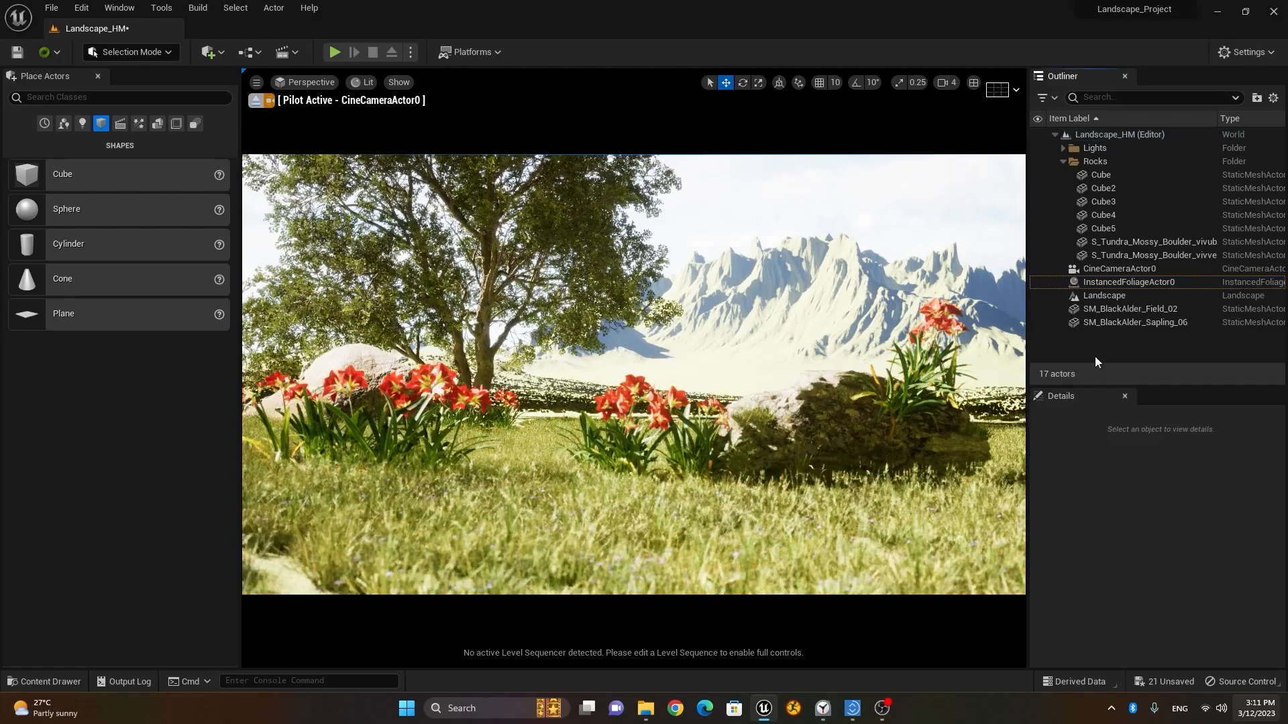
Fine-tune the cine camera's distance, sideways position and height to frame both flower clumps between the boulders, with the alder behind.
key(d)
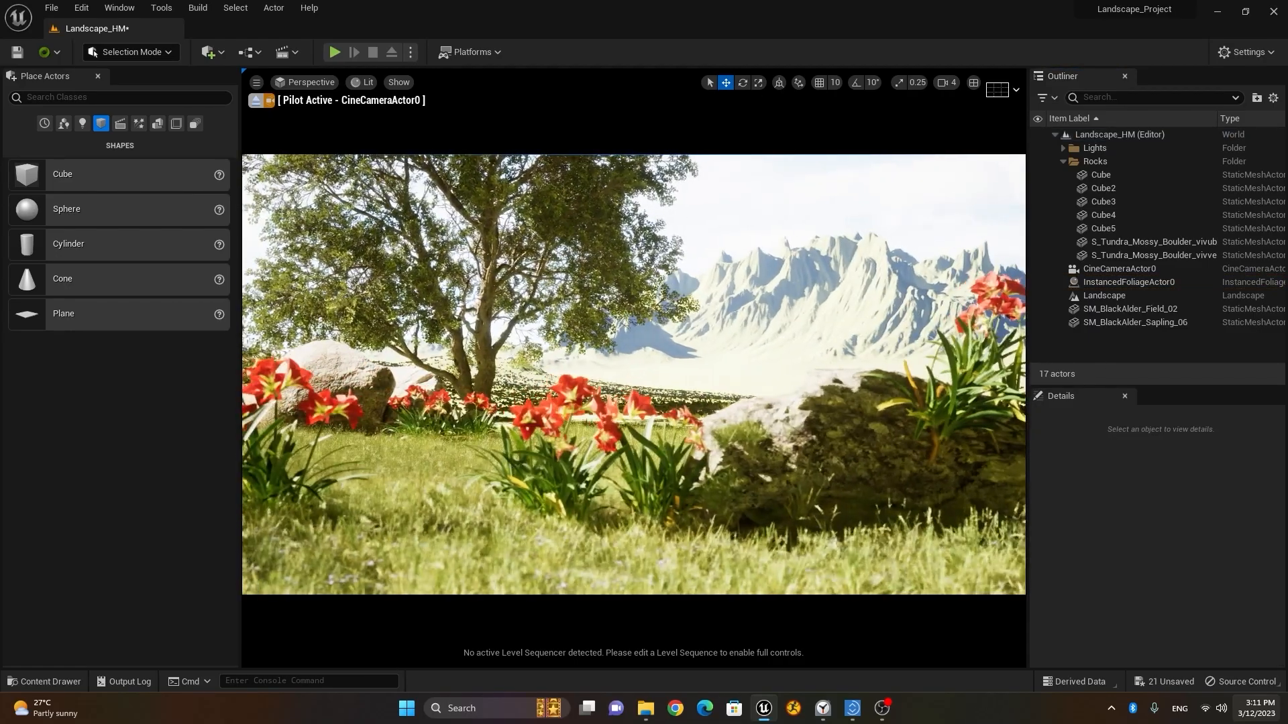
key(a)
key(s)
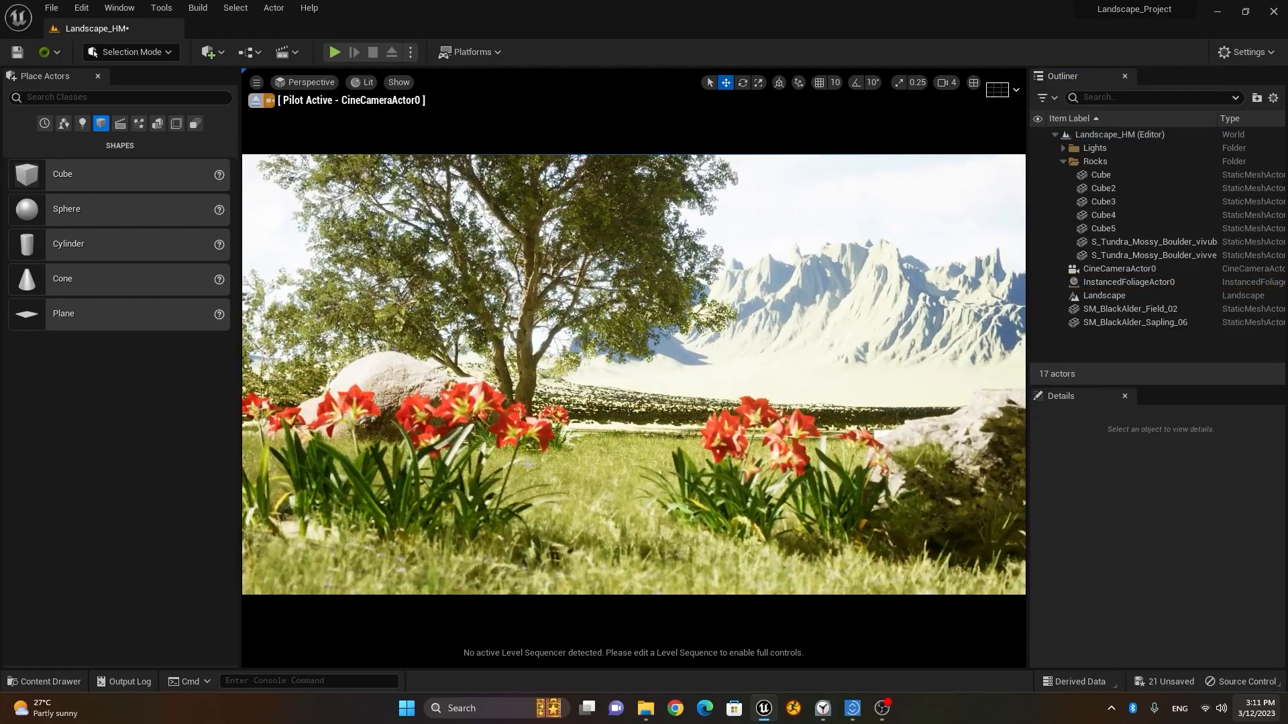
key(d)
key(a)
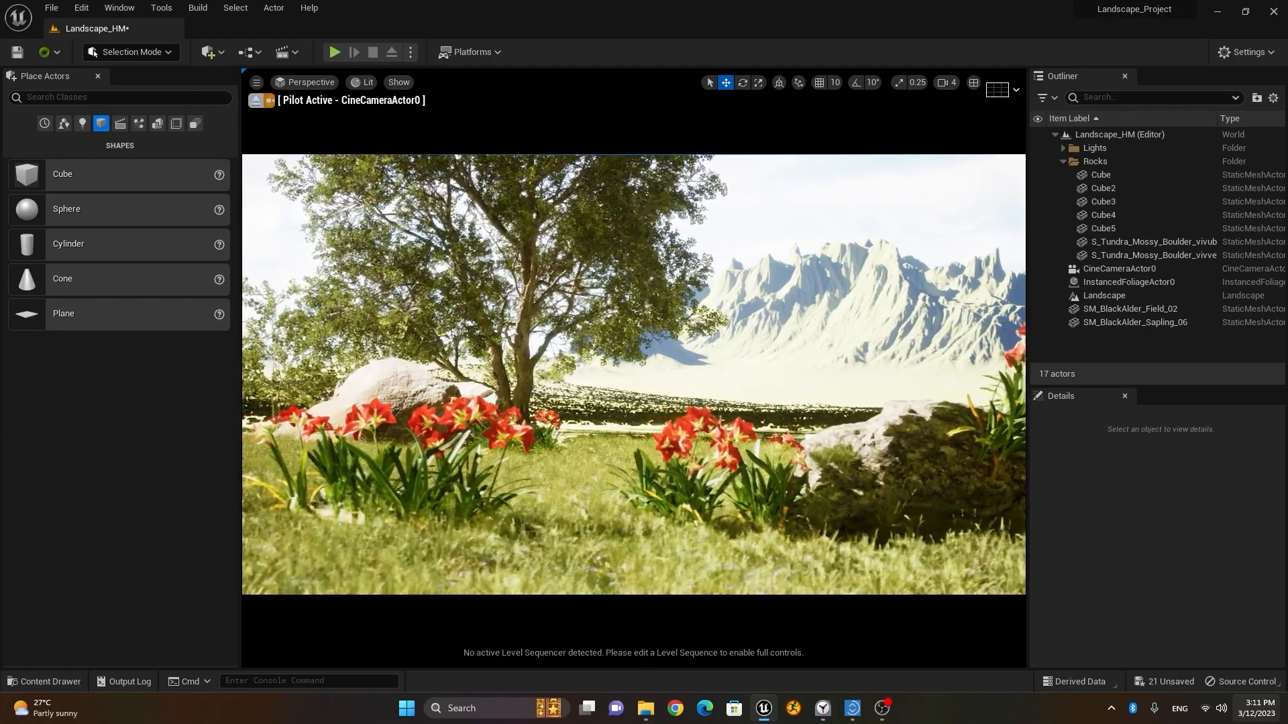
key(q)
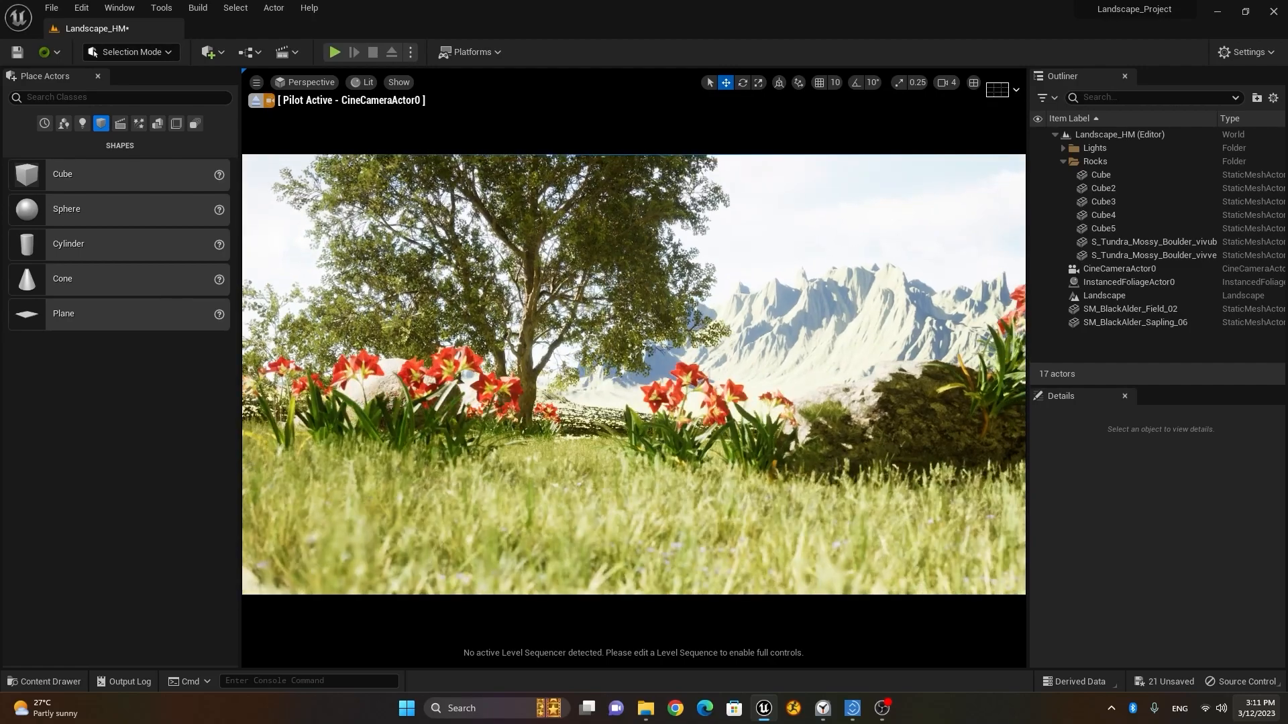
key(e)
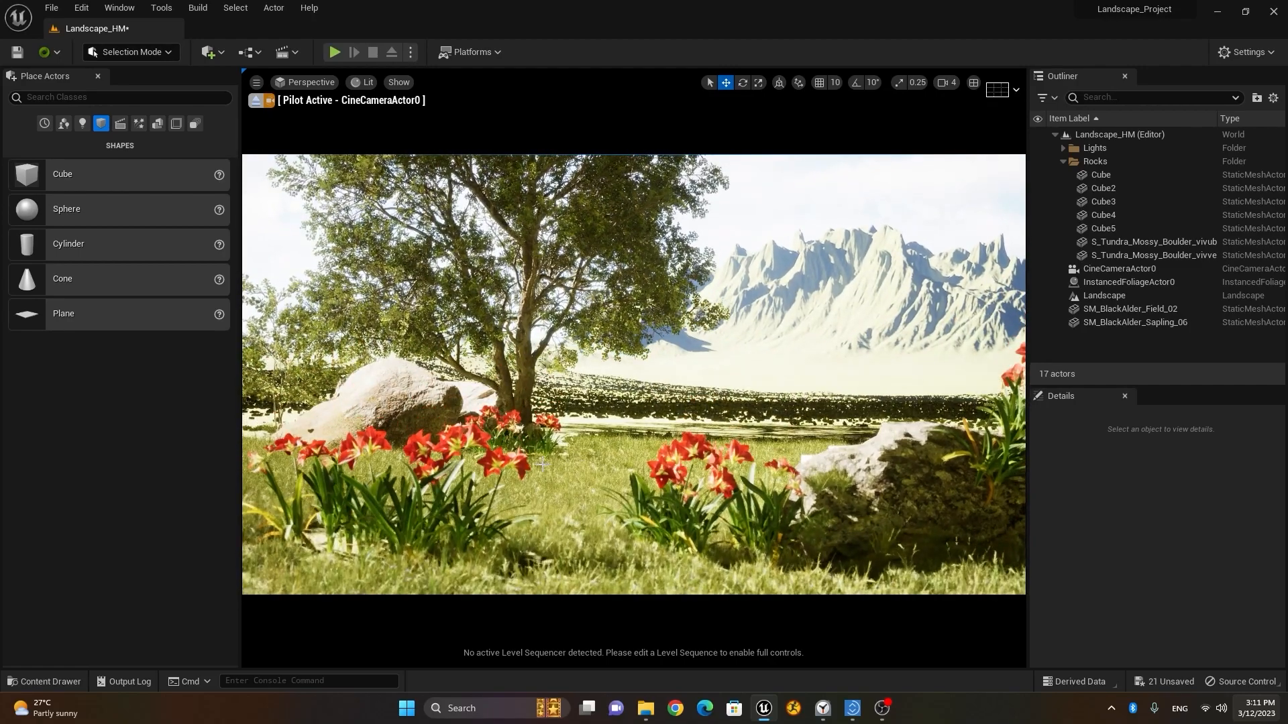
Stop piloting the camera and examine the grass coverage on the ground around the boulder and alder from above.
click(902, 318)
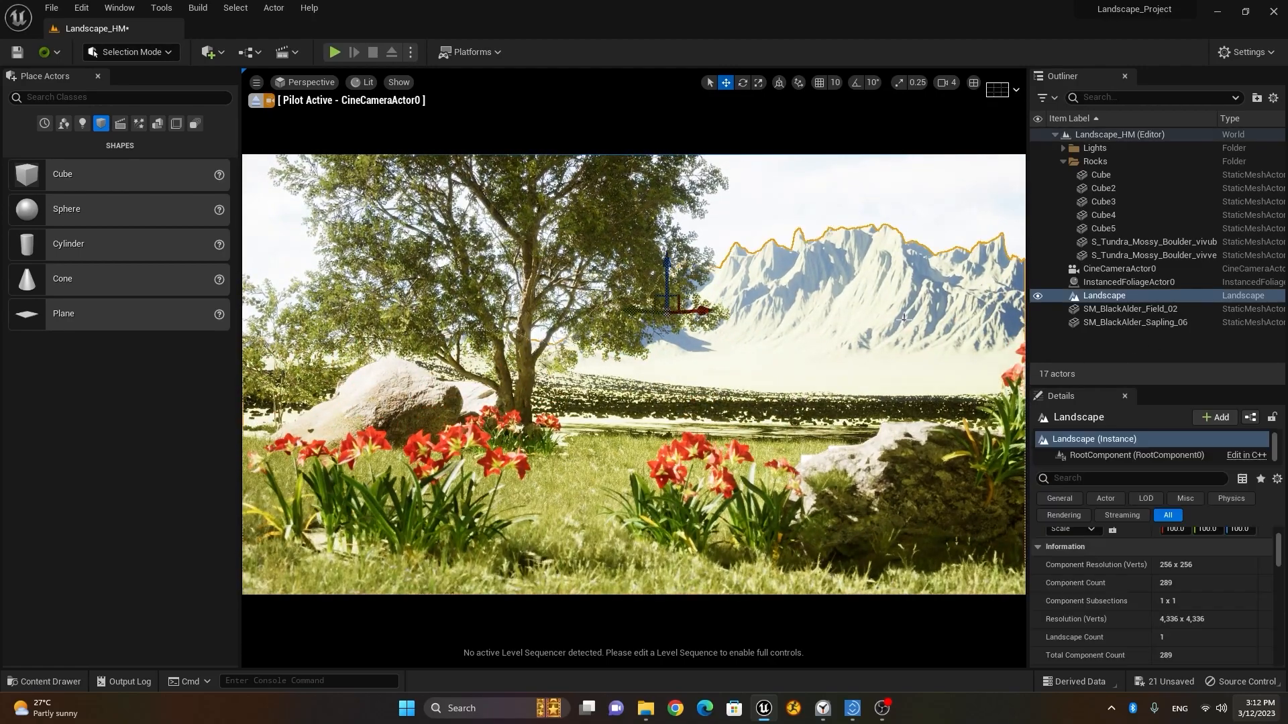
click(784, 412)
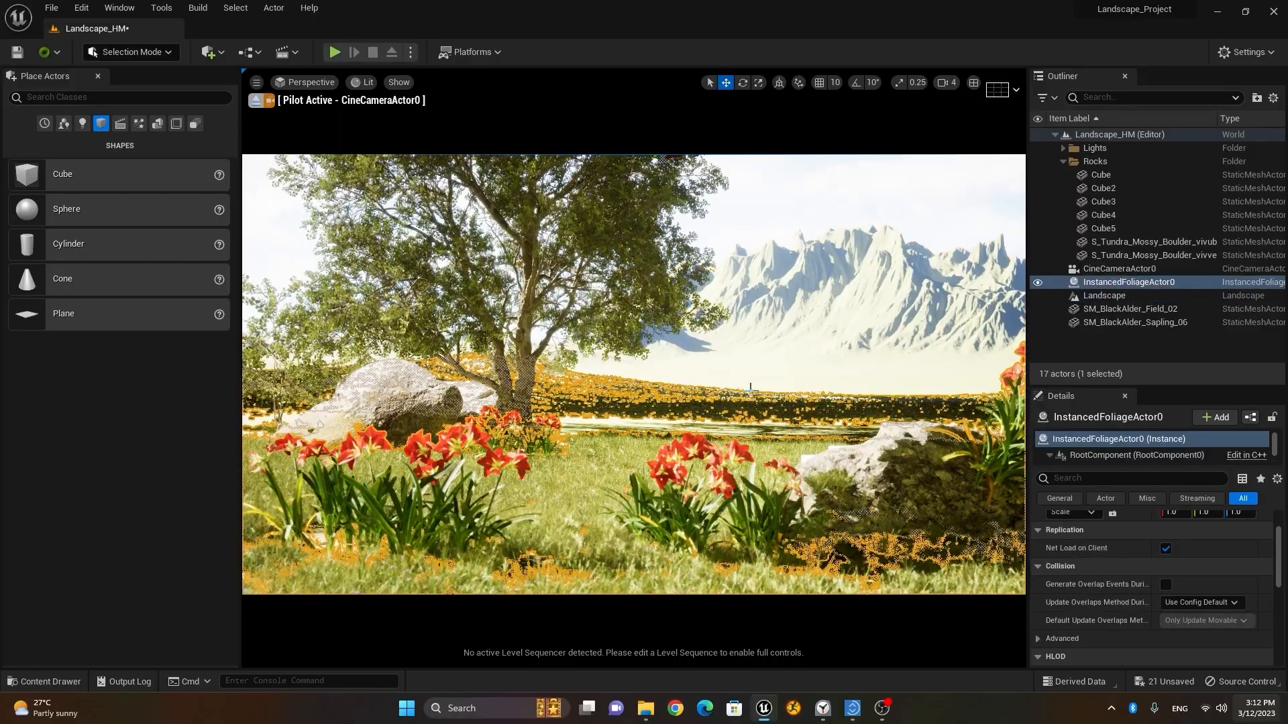
click(259, 104)
right_drag(633, 302, 633, 429)
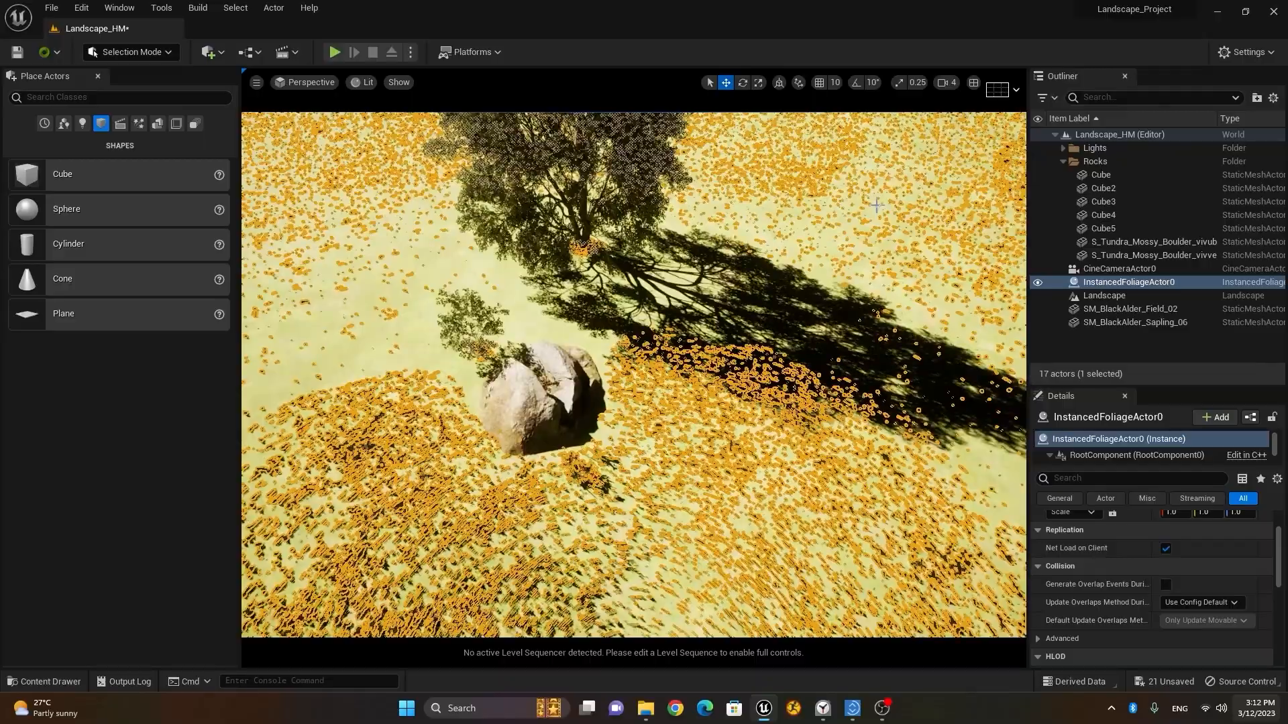
click(876, 352)
scroll(606, 253, up, 5)
middle_drag(606, 253, 666, 166)
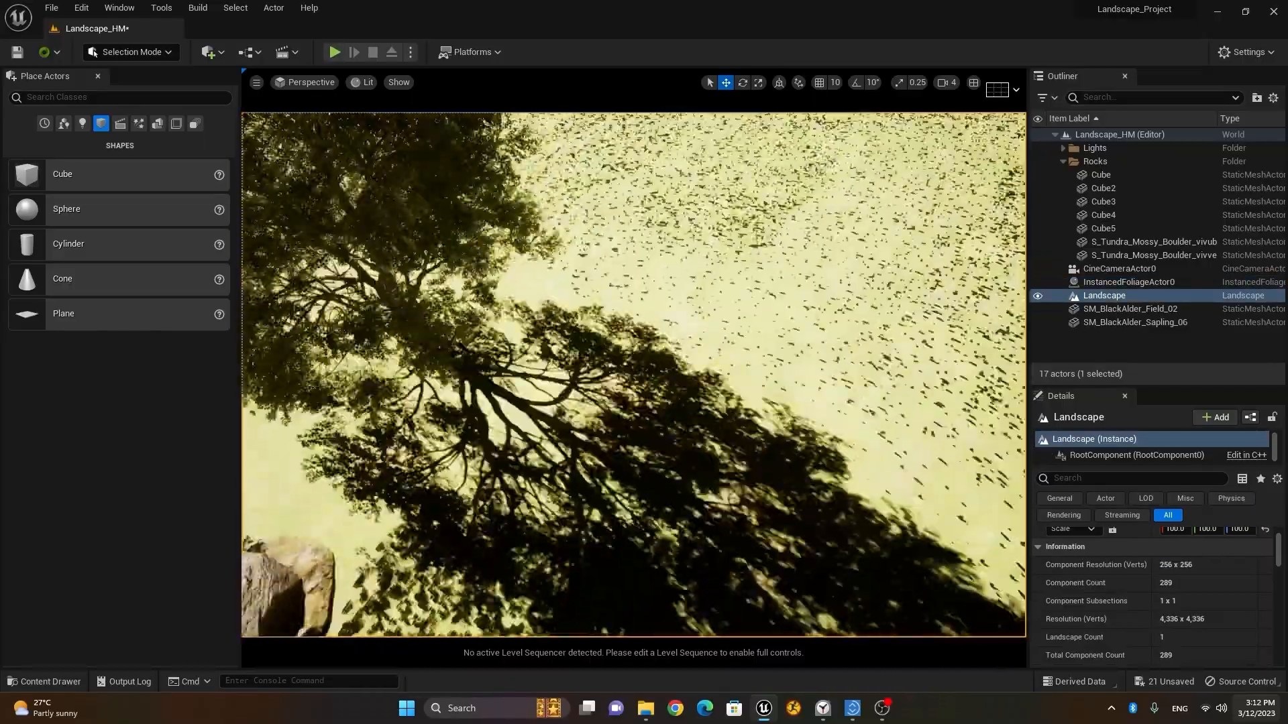
alt+right_drag(633, 374, 570, 416)
mouse_move(634, 375)
alt+mouse_down()
mouse_move(633, 456)
mouse_move(633, 362)
alt+mouse_up()
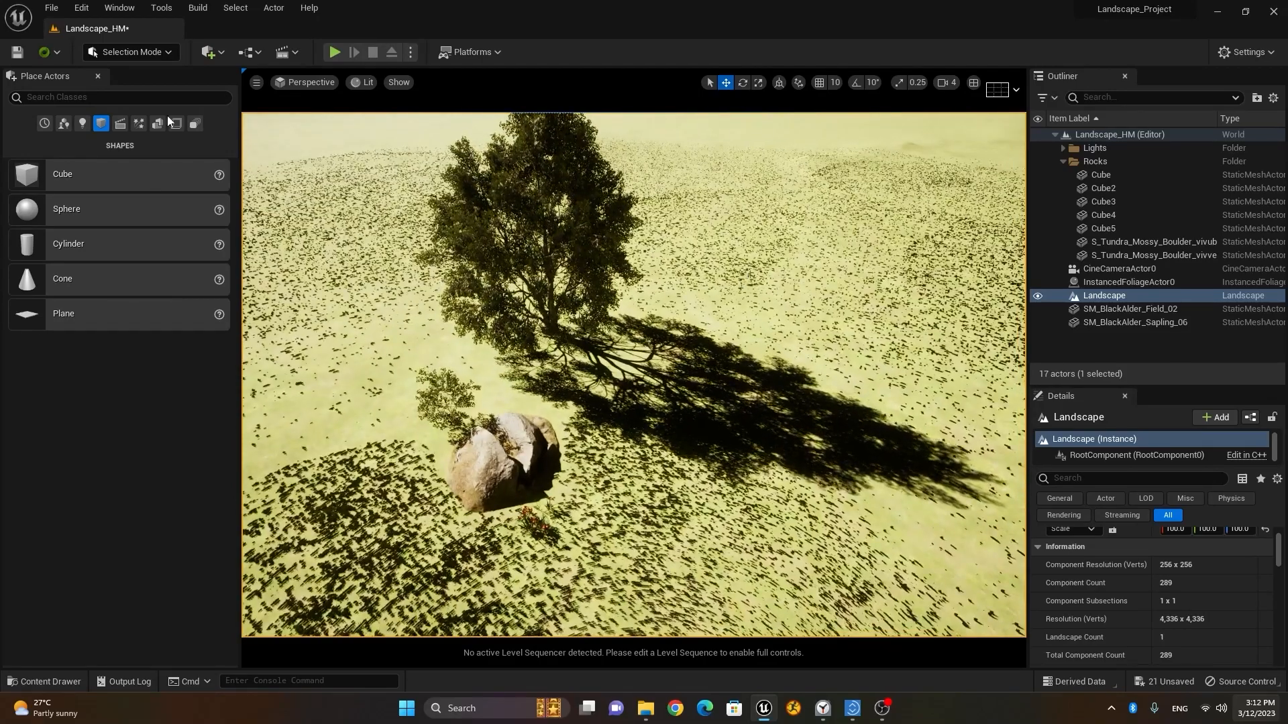
Switch to Foliage Mode and paint grass over the alder's shadow and the sparse ground around the boulder.
click(131, 51)
click(165, 100)
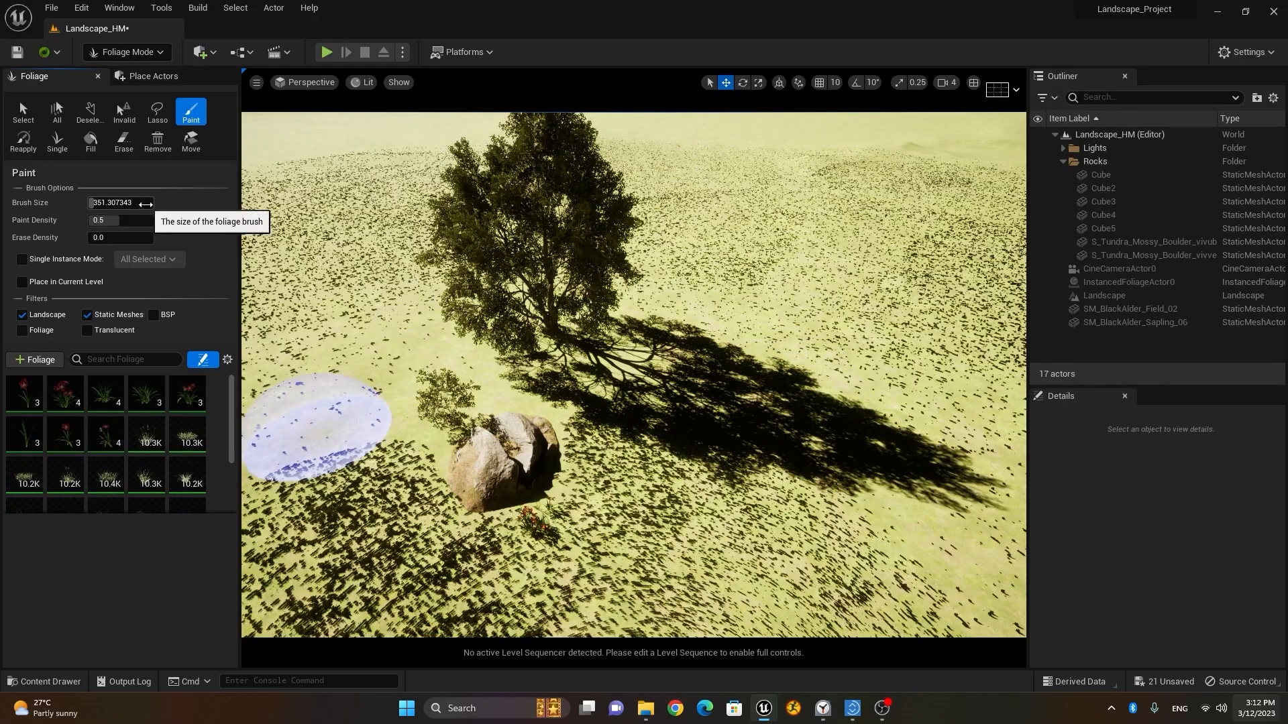
scroll(272, 436, down, 3)
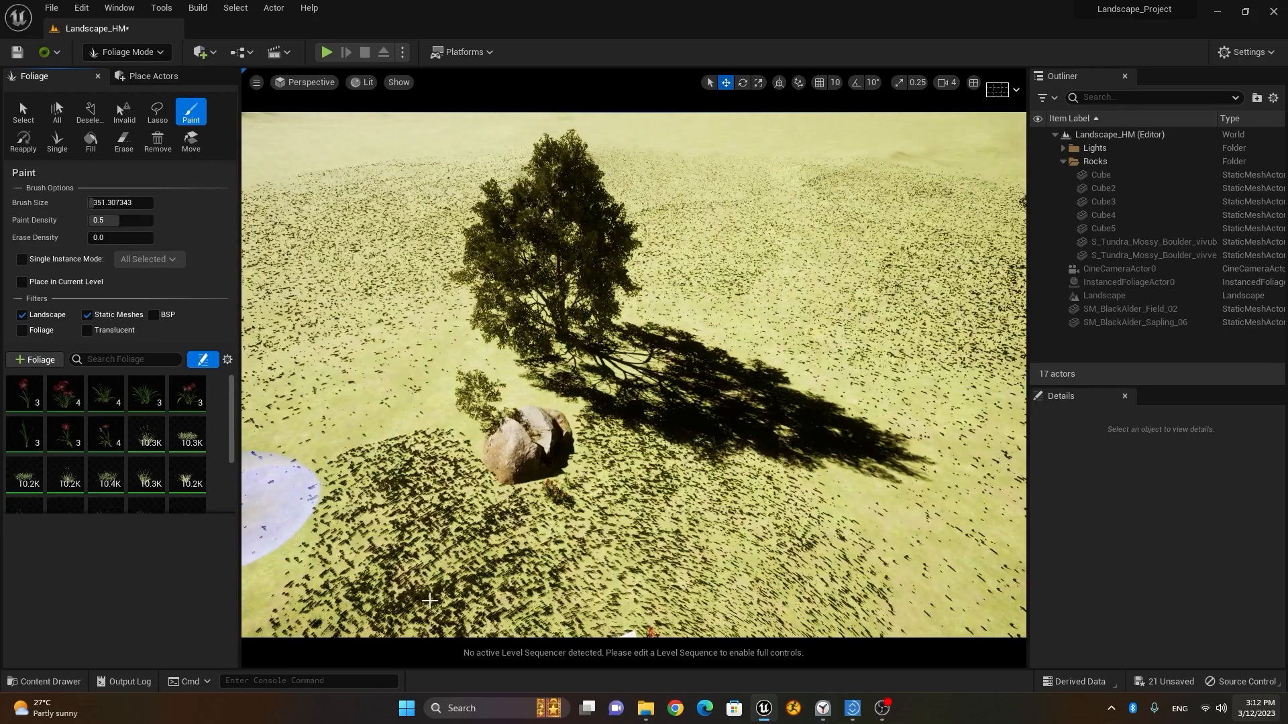
drag(747, 383, 755, 423)
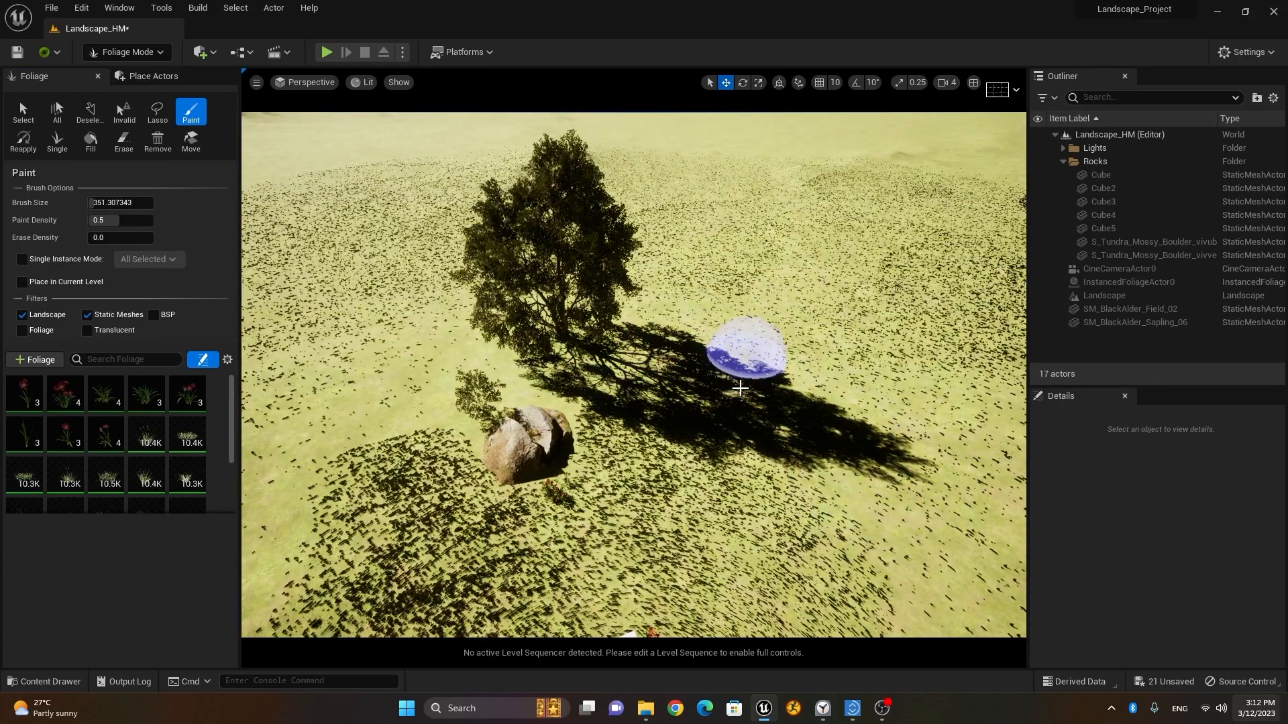
mouse_move(485, 393)
mouse_down()
mouse_move(445, 382)
mouse_move(339, 422)
mouse_move(434, 336)
mouse_move(562, 389)
mouse_up()
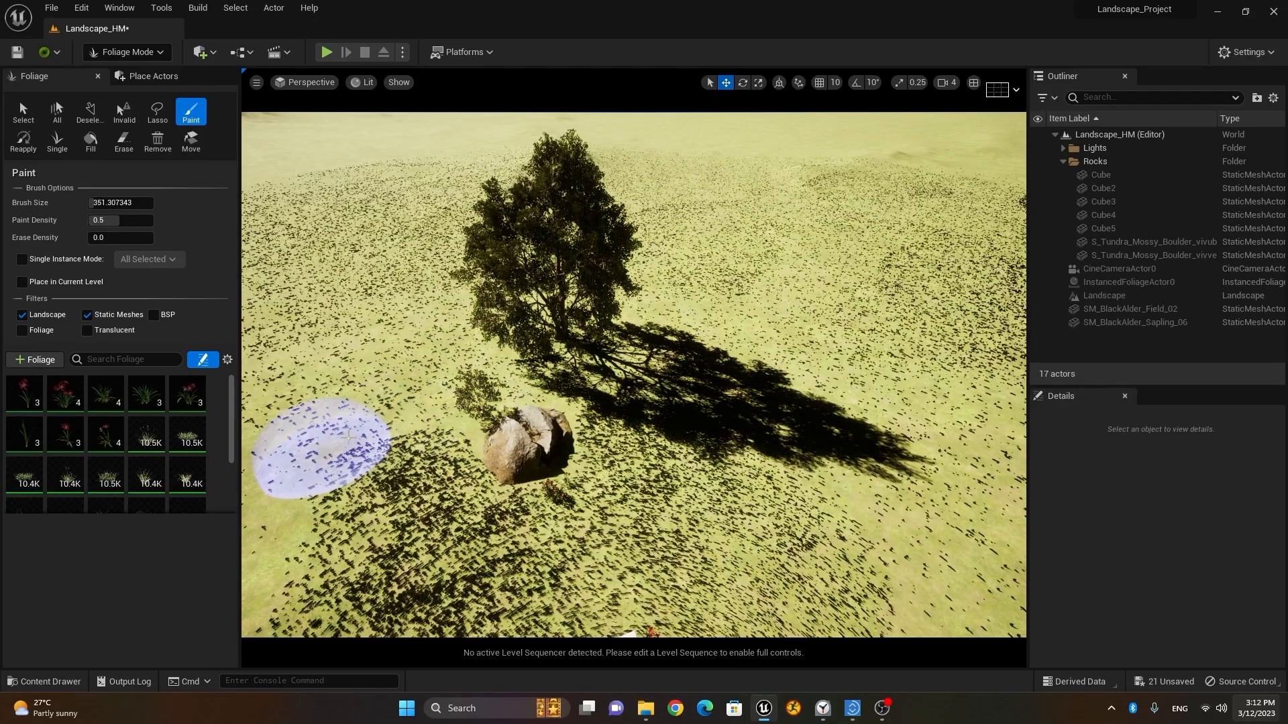
Set the painting density of all 20 wild grass foliage types to 100.
scroll(233, 501, down, 3)
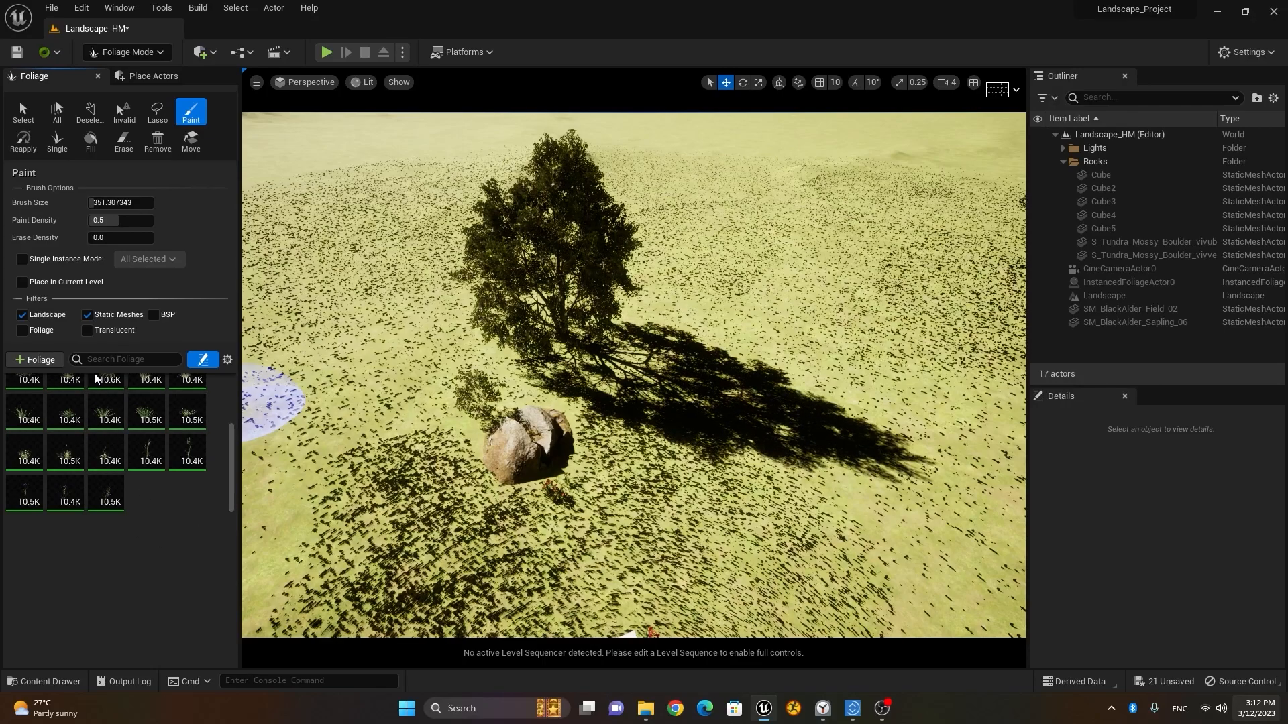
click(111, 504)
scroll(154, 439, up, 3)
shift+click(154, 439)
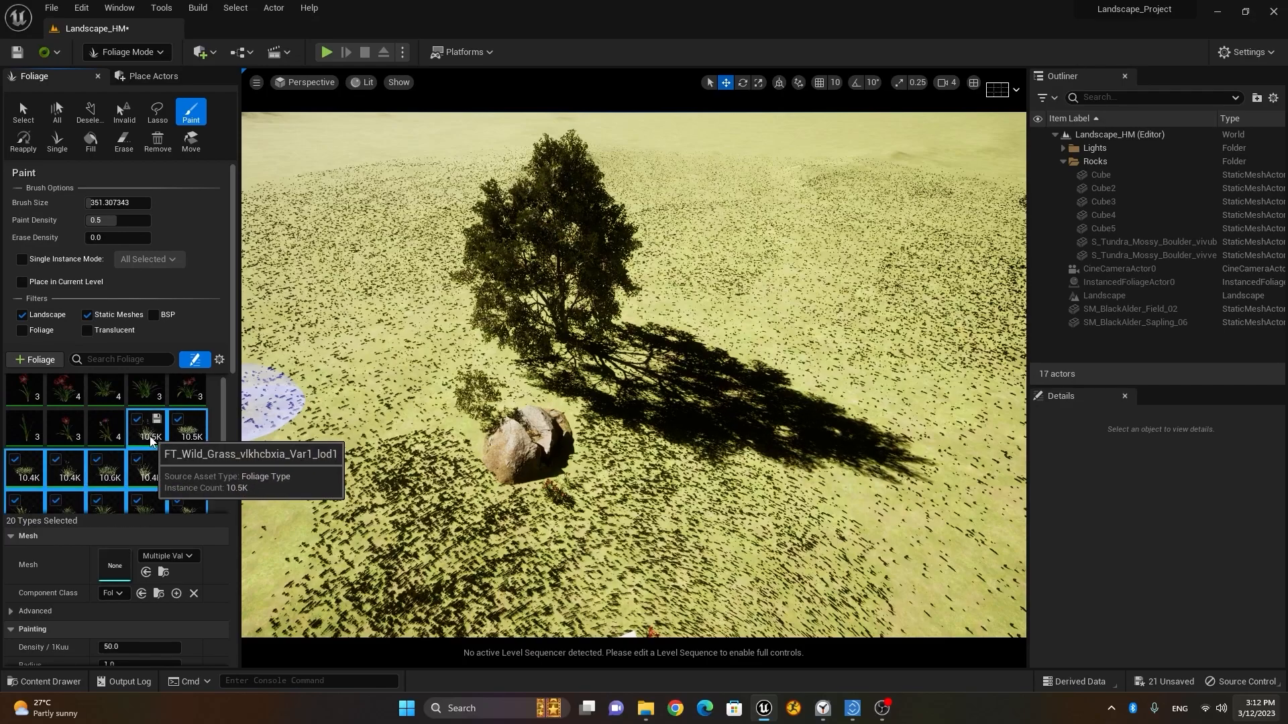
drag(234, 362, 236, 454)
scroll(236, 455, down, 2)
click(170, 346)
drag(169, 346, 80, 352)
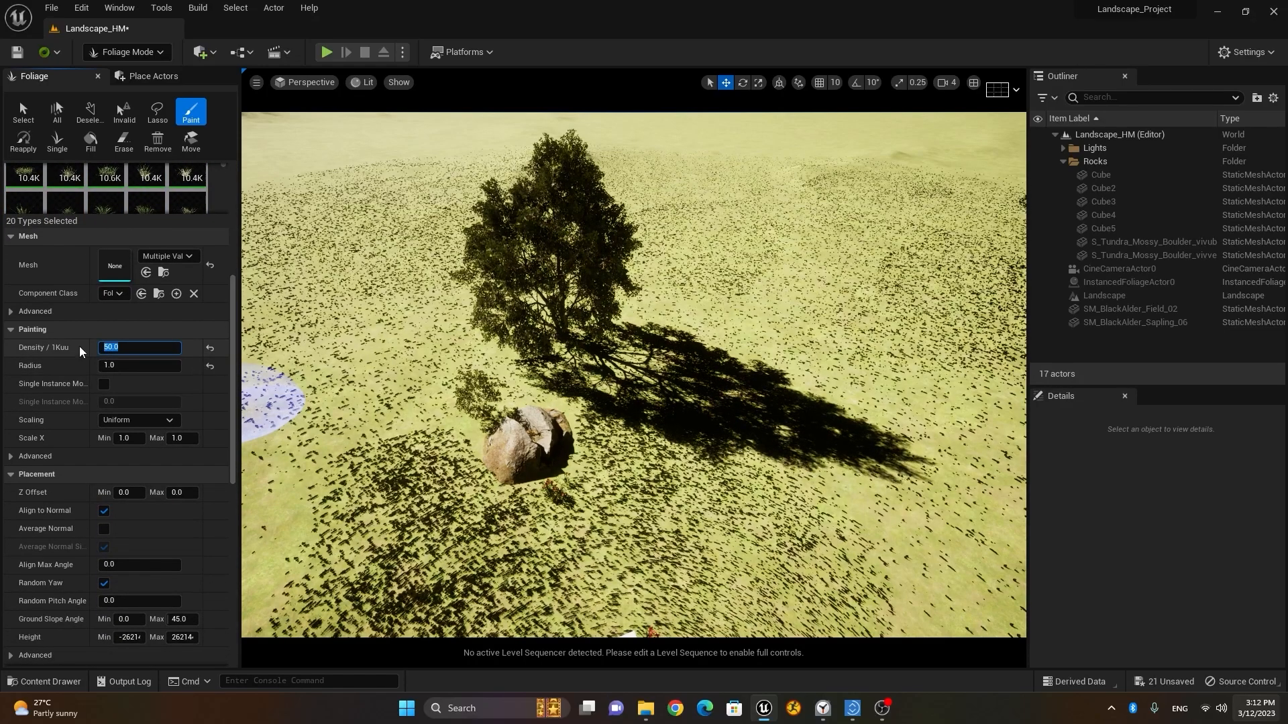
text(100)
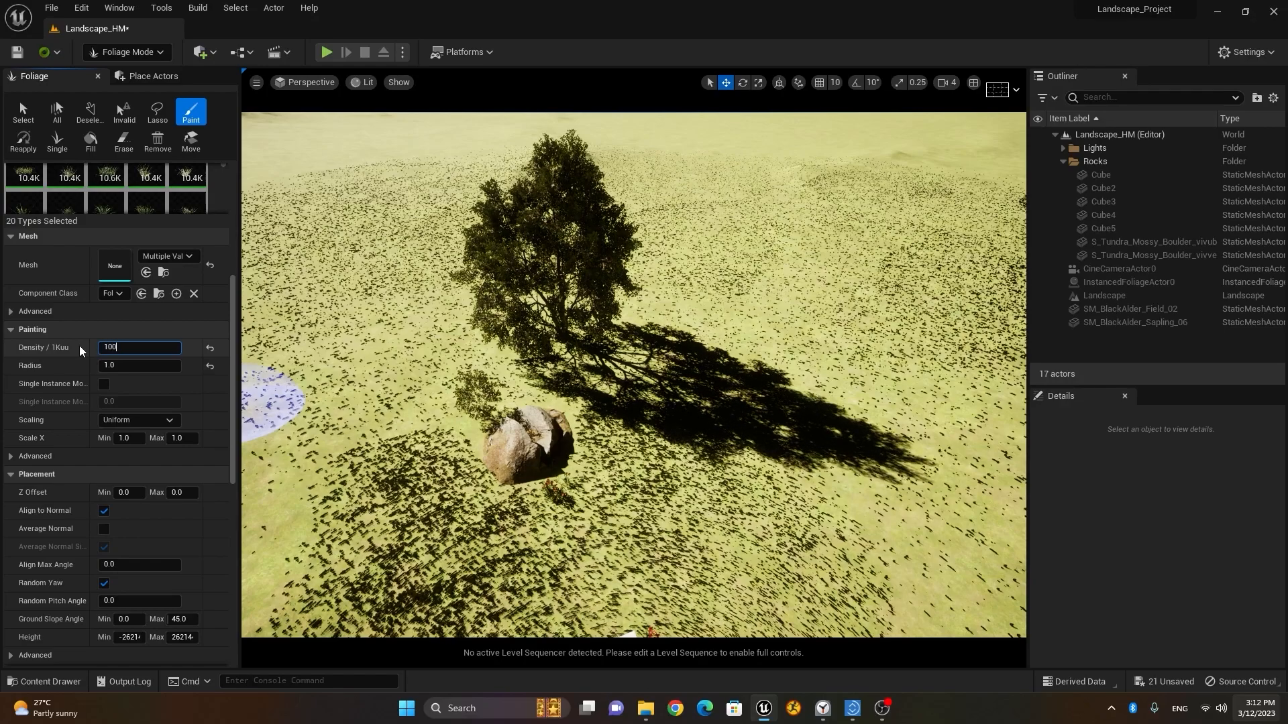
key(Return)
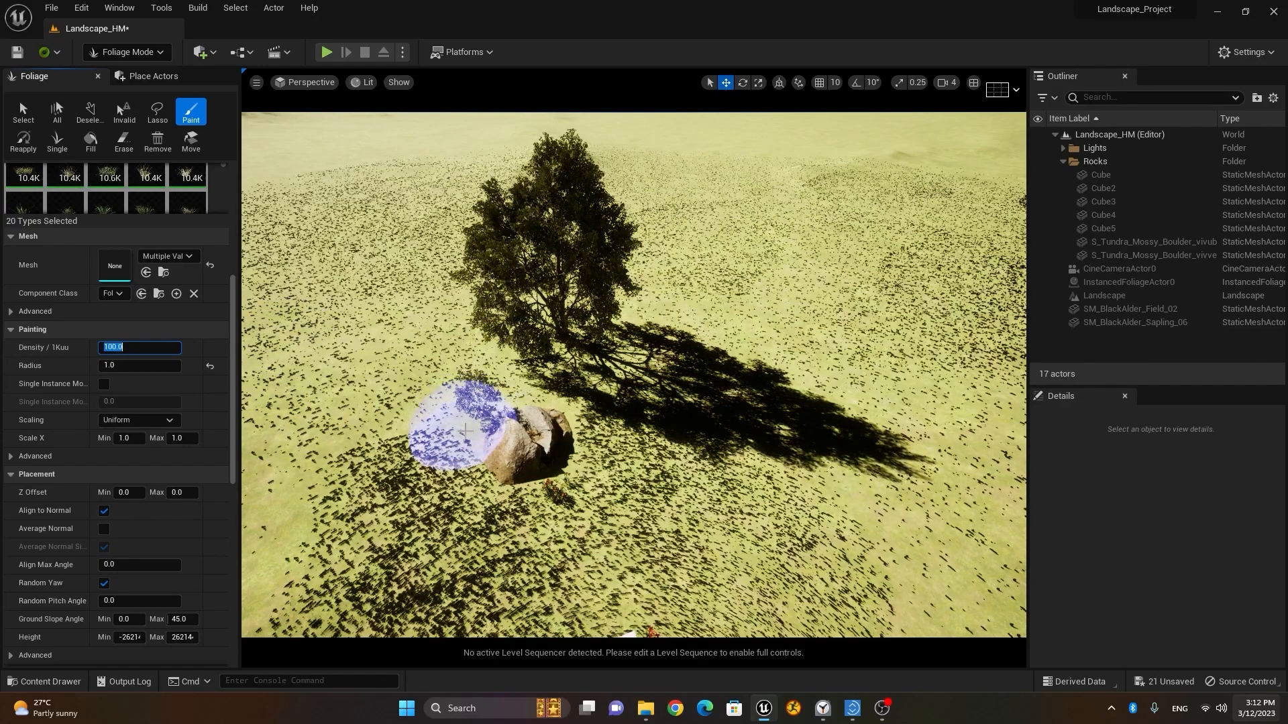
Paint additional grass beside and behind the boulder and across the alder's shadow.
click(472, 428)
drag(433, 419, 589, 412)
drag(881, 445, 761, 449)
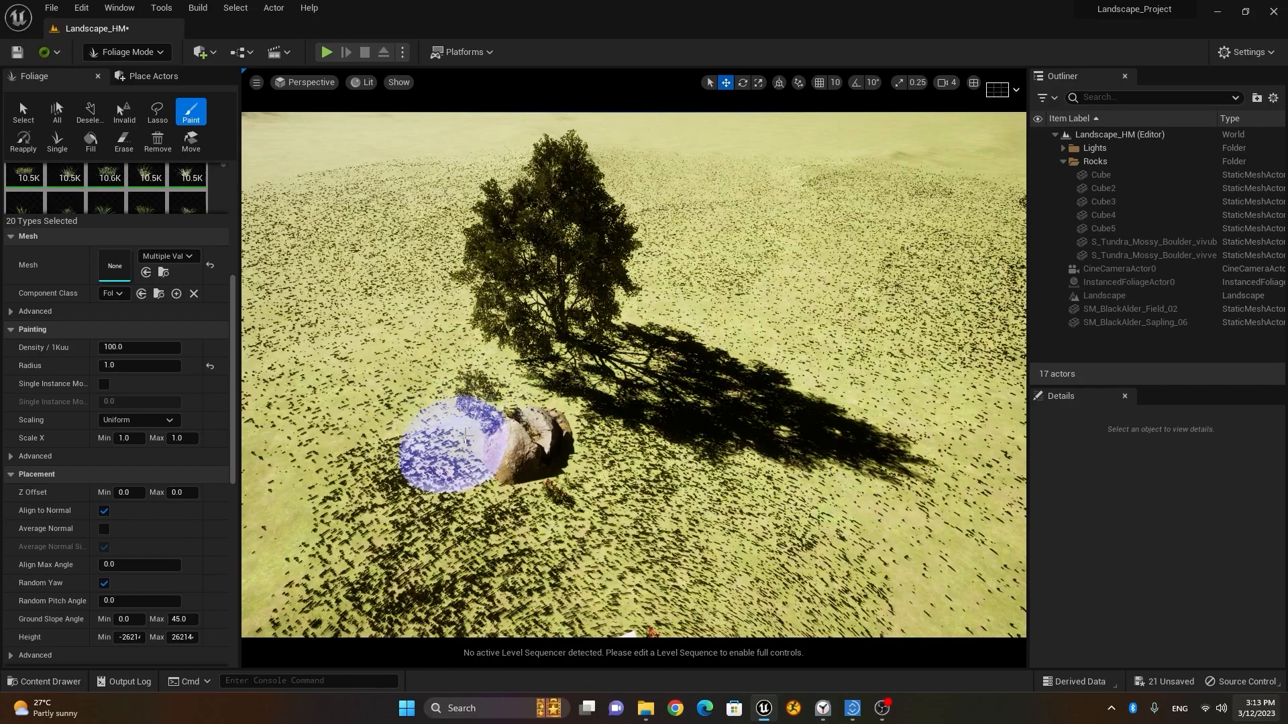
Set the painting density of the selected grass types to 200 and paint more grass around the boulder and alder's shadow.
mouse_move(339, 444)
mouse_down()
mouse_move(328, 436)
mouse_move(454, 420)
mouse_move(486, 432)
mouse_up()
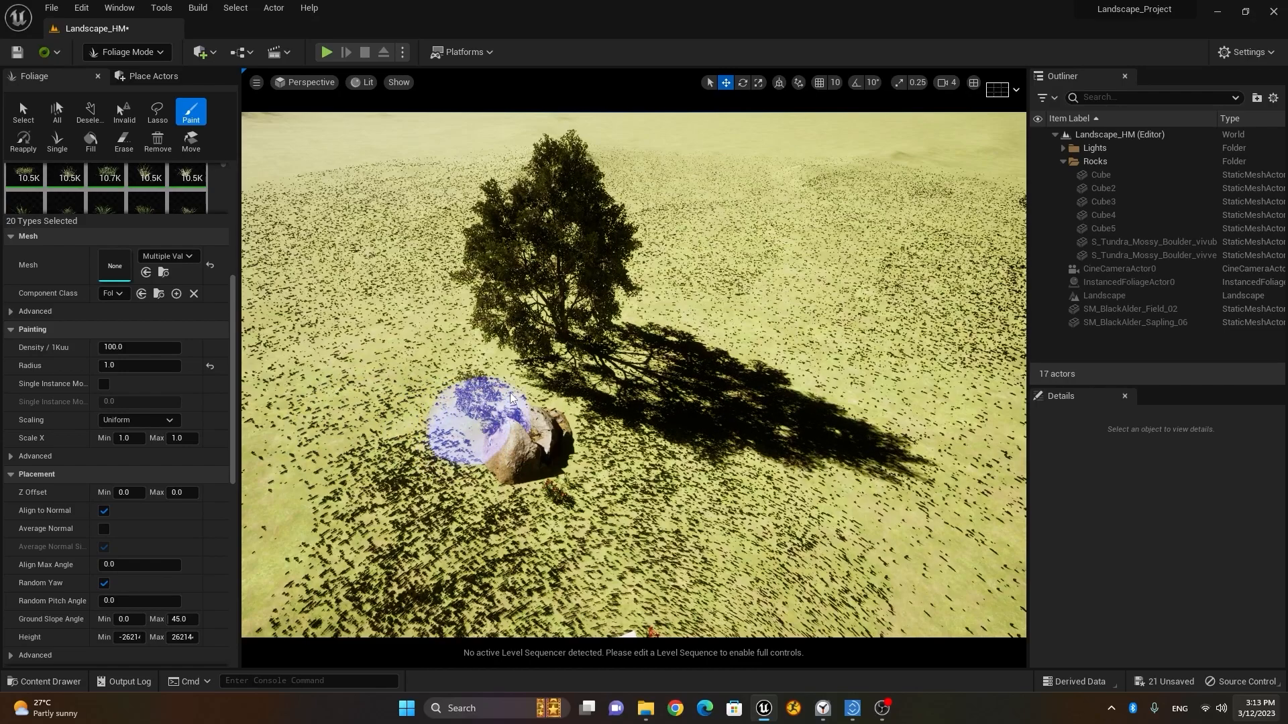
click(108, 347)
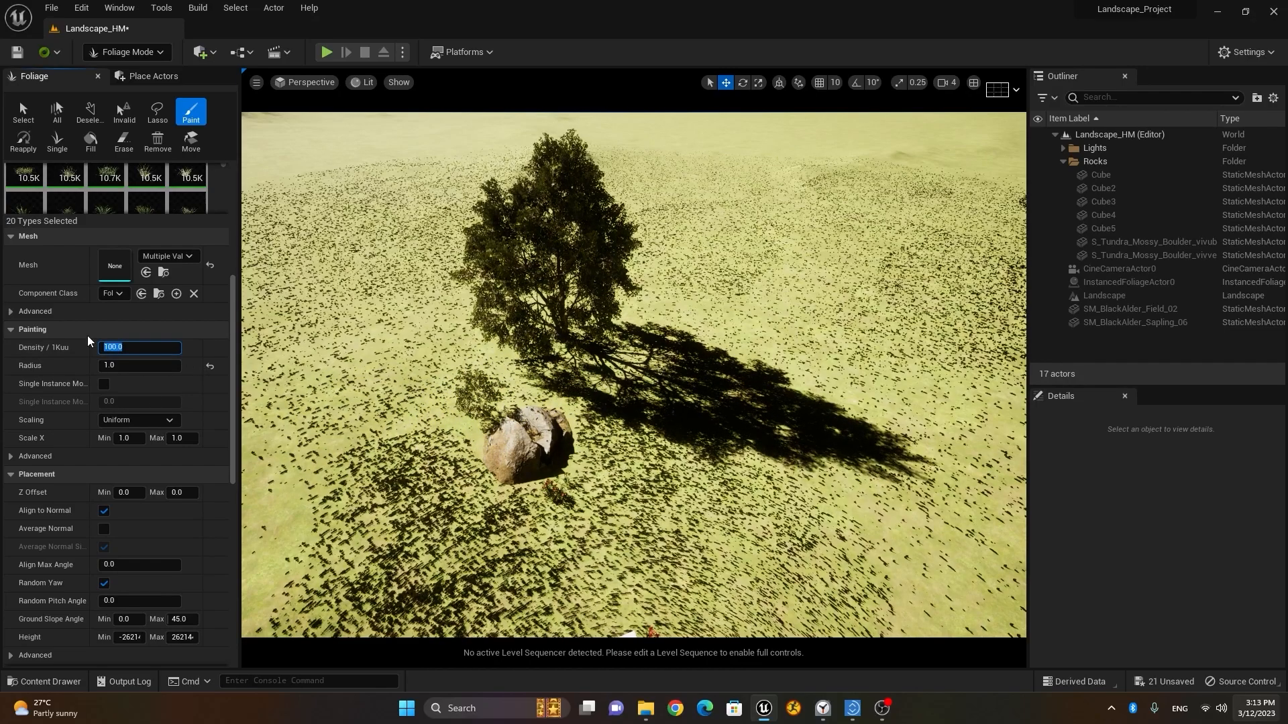
text(200)
key(Return)
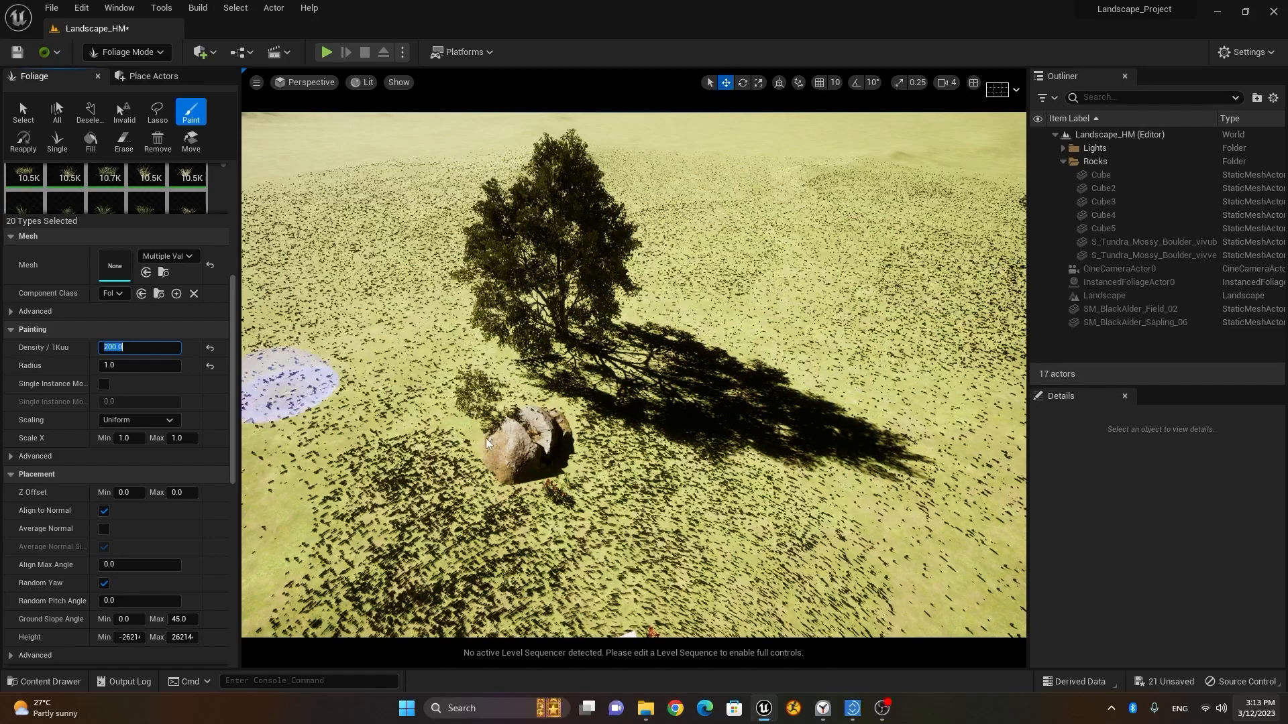
mouse_move(451, 424)
mouse_down()
mouse_move(460, 432)
mouse_move(403, 420)
mouse_move(339, 432)
mouse_move(446, 403)
mouse_move(669, 430)
mouse_up()
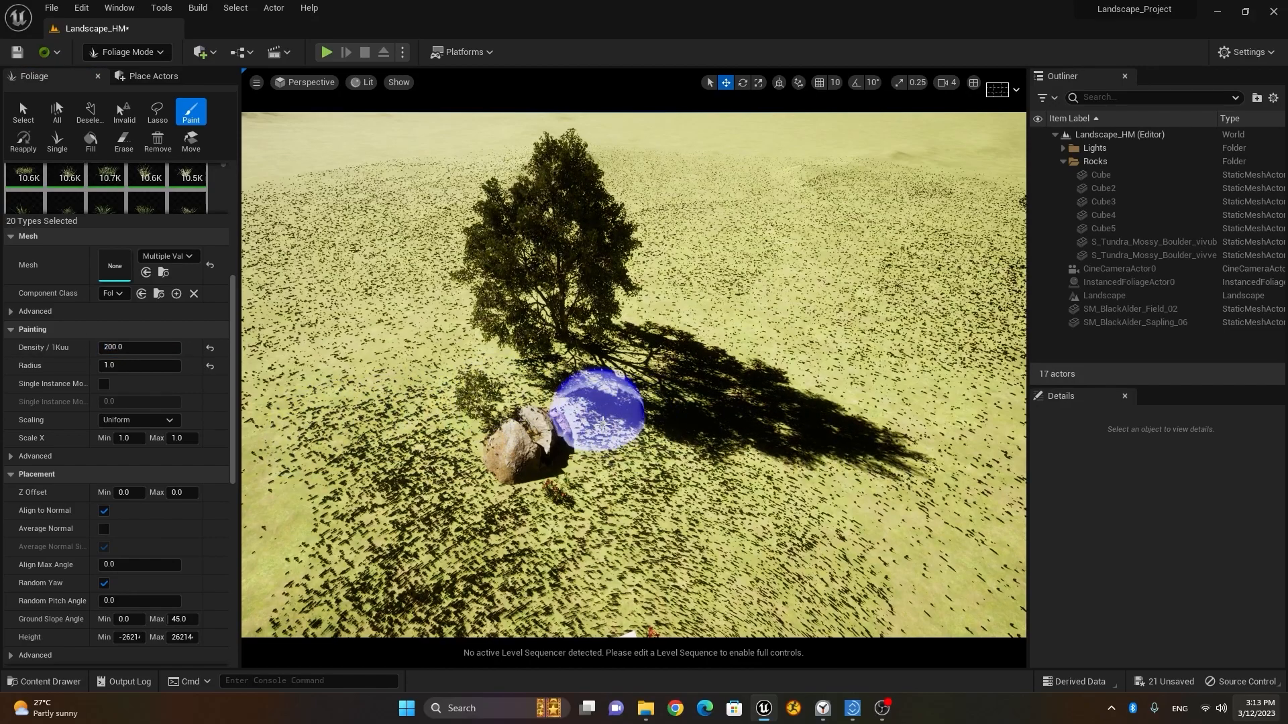
drag(905, 451, 811, 457)
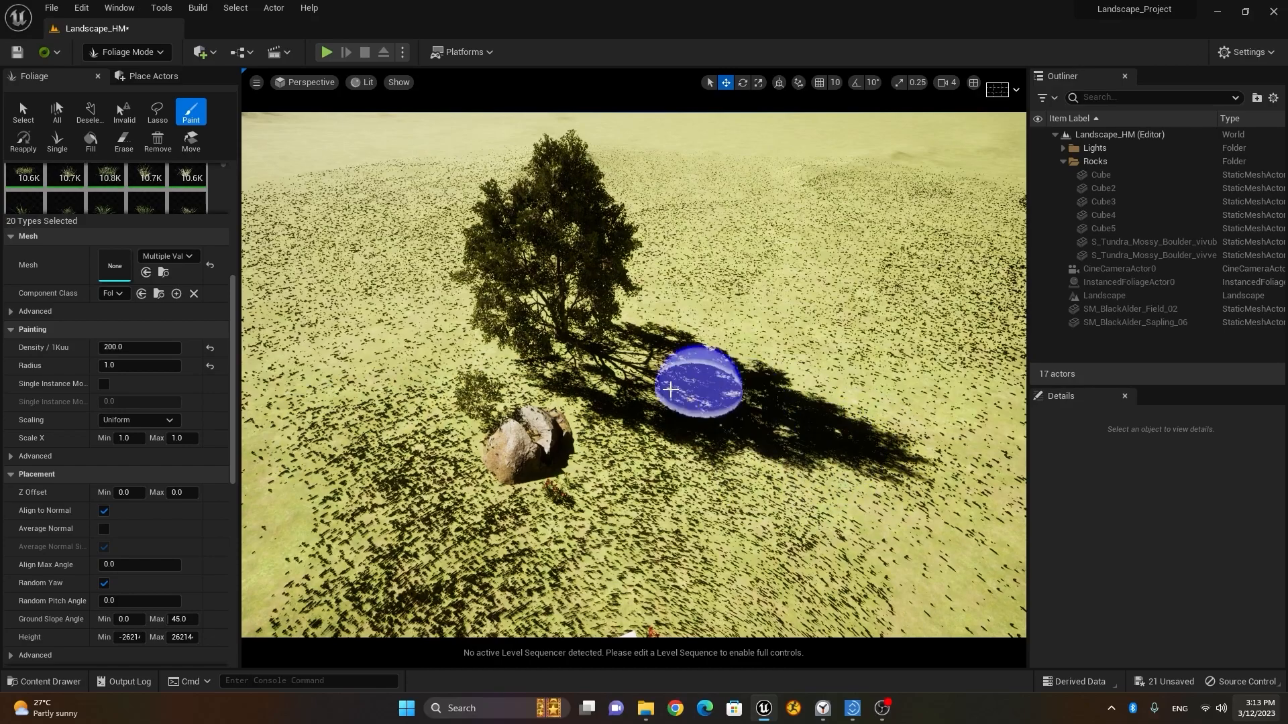
mouse_move(679, 380)
mouse_down()
mouse_move(942, 437)
mouse_move(659, 374)
mouse_move(494, 359)
mouse_move(394, 379)
mouse_move(370, 425)
mouse_move(439, 427)
mouse_move(302, 454)
mouse_move(417, 402)
mouse_move(611, 407)
mouse_up()
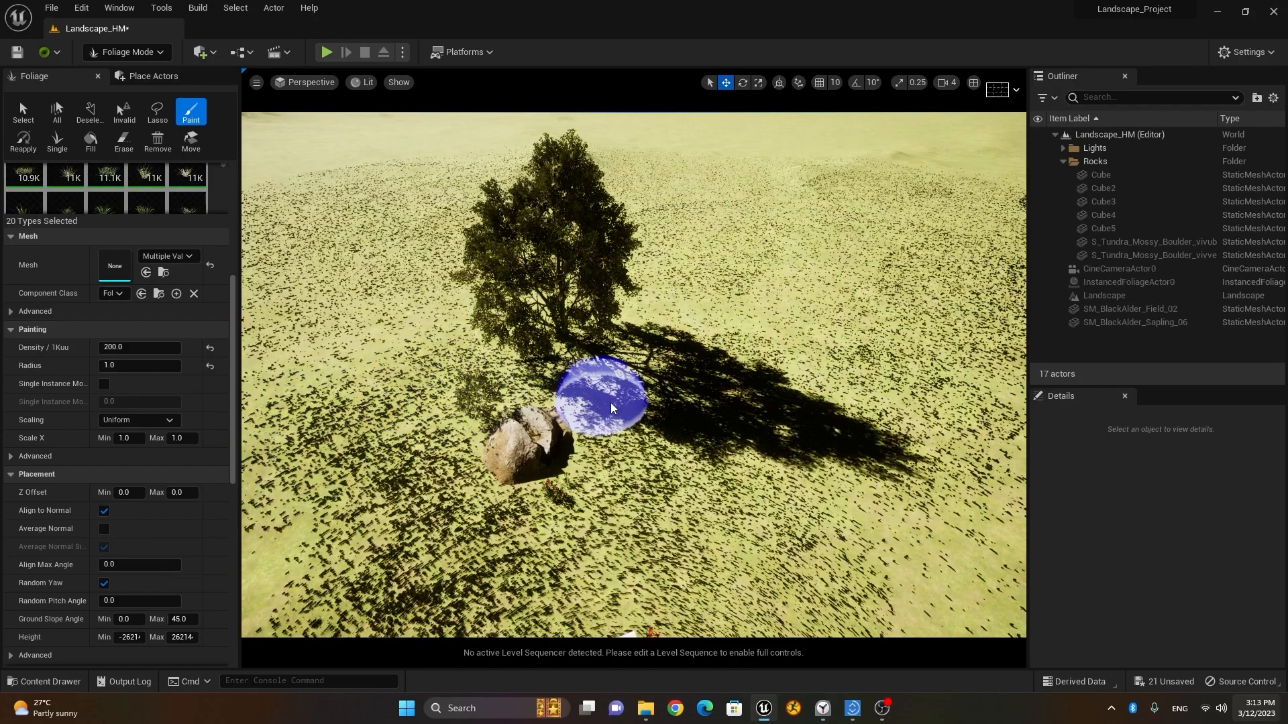
Pilot CineCameraActor0 and paint more grass across the background ground to the right of the alder.
click(305, 82)
click(346, 232)
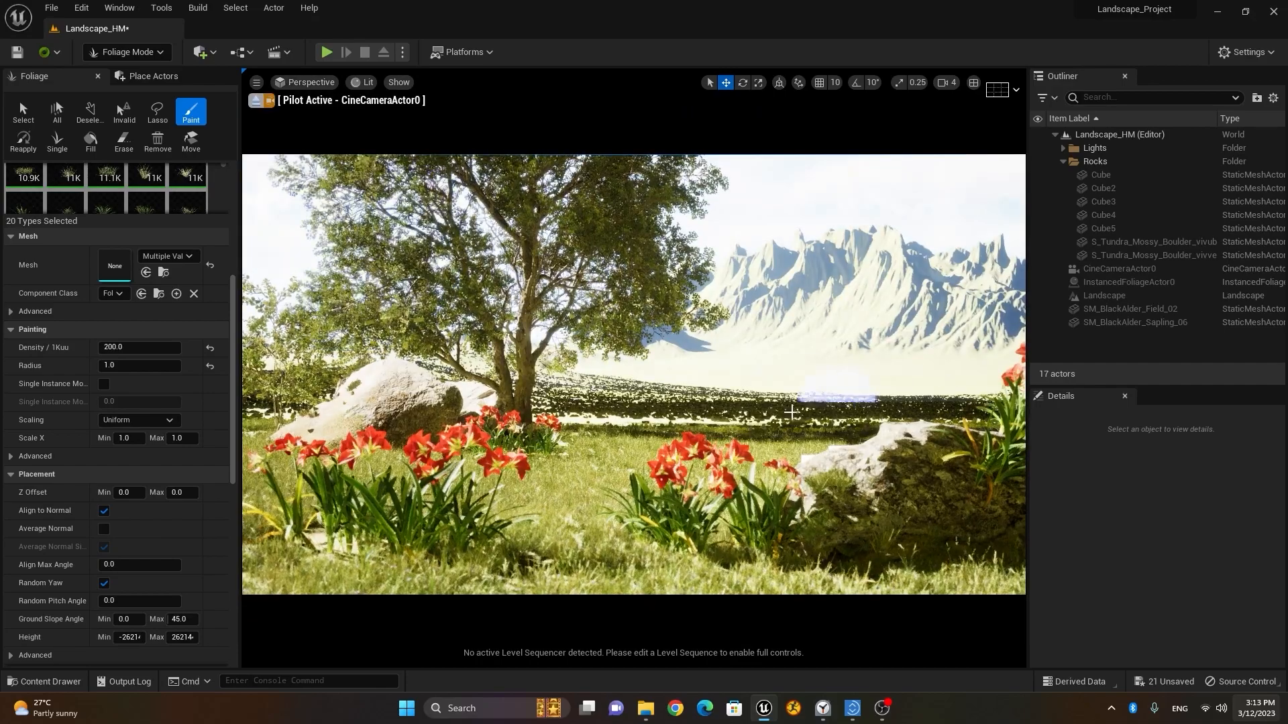
mouse_move(609, 429)
mouse_down()
mouse_move(610, 402)
mouse_move(740, 416)
mouse_move(872, 403)
mouse_move(700, 419)
mouse_up()
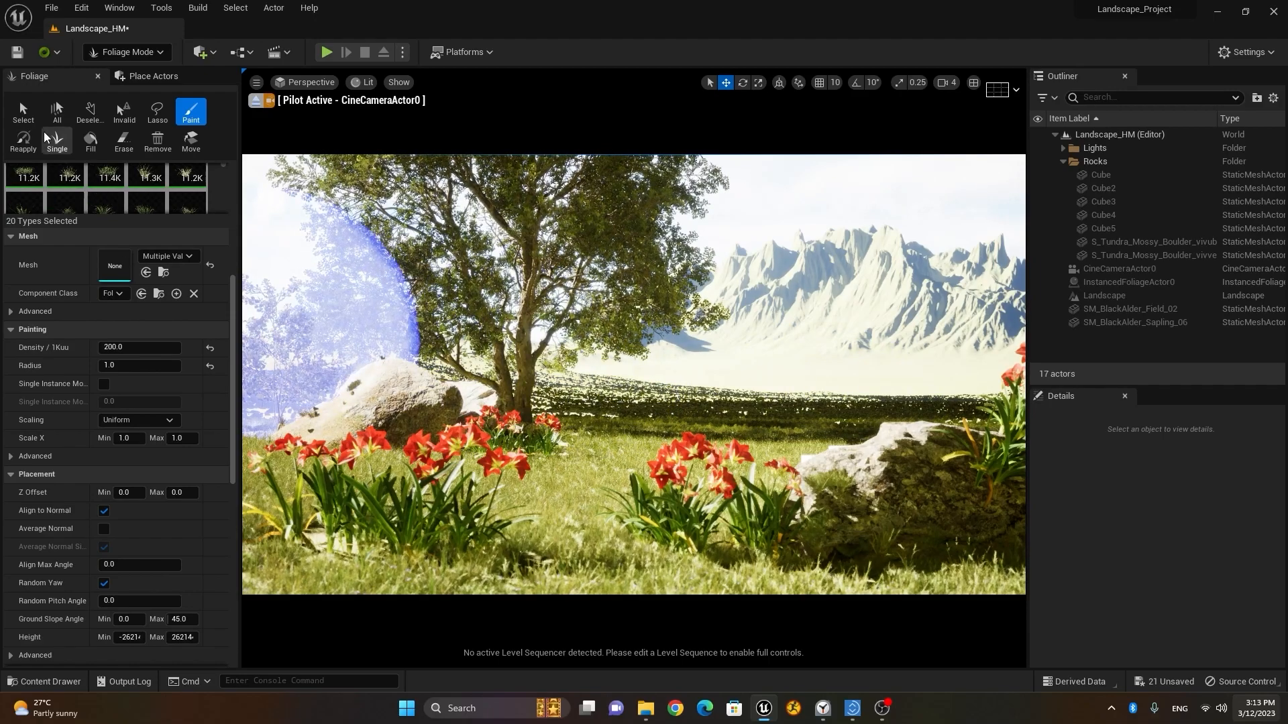
Return to Selection Mode and adjust the piloted camera's framing of the alder, boulders and red flowers.
click(128, 51)
click(228, 75)
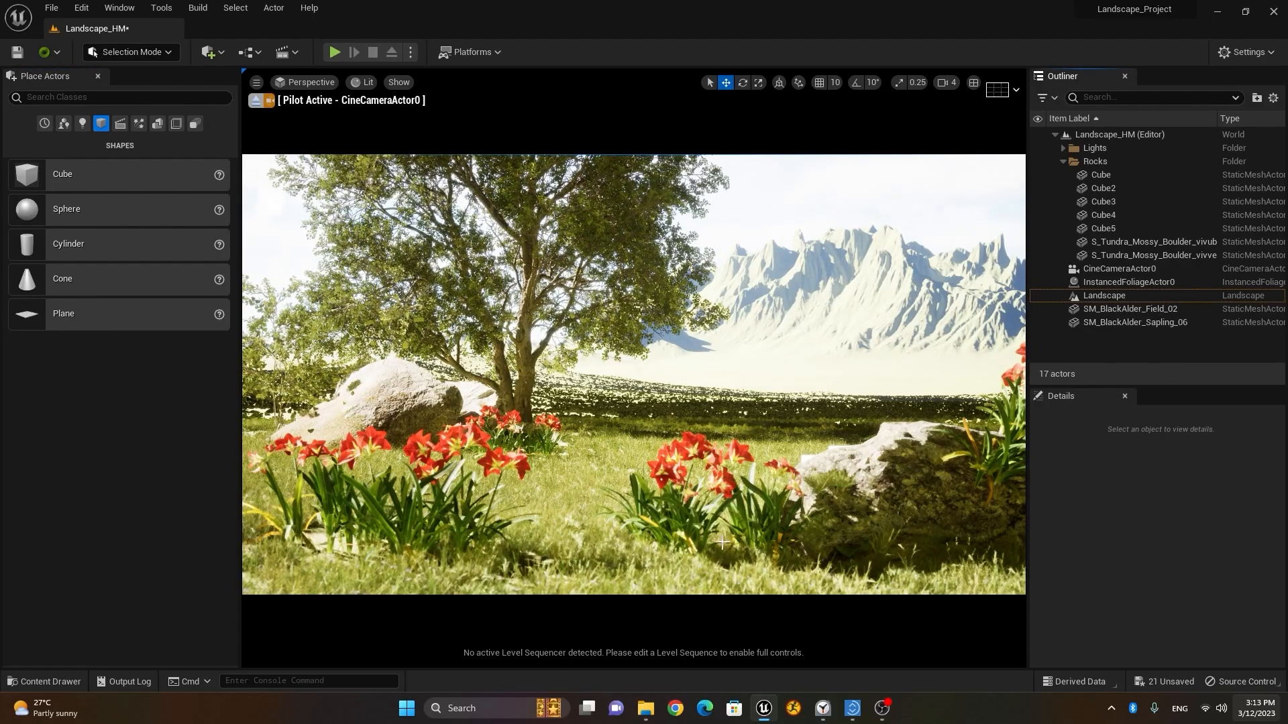
middle_drag(678, 508, 691, 495)
right_drag(691, 495, 707, 509)
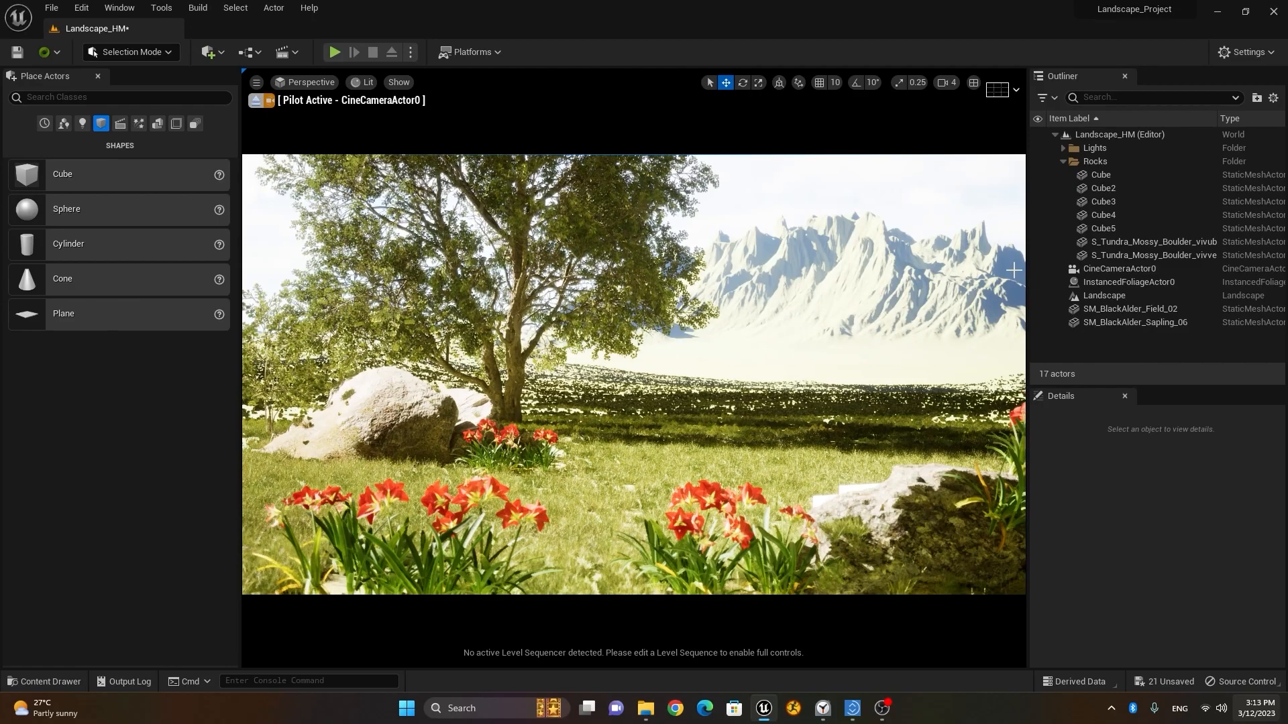
Group SM_BlackAlder_Field_02 and SM_BlackAlder_Sapling_06 into a new Outliner folder named Trees and collapse the Rocks and Trees folders.
click(1152, 325)
ctrl+click(1152, 310)
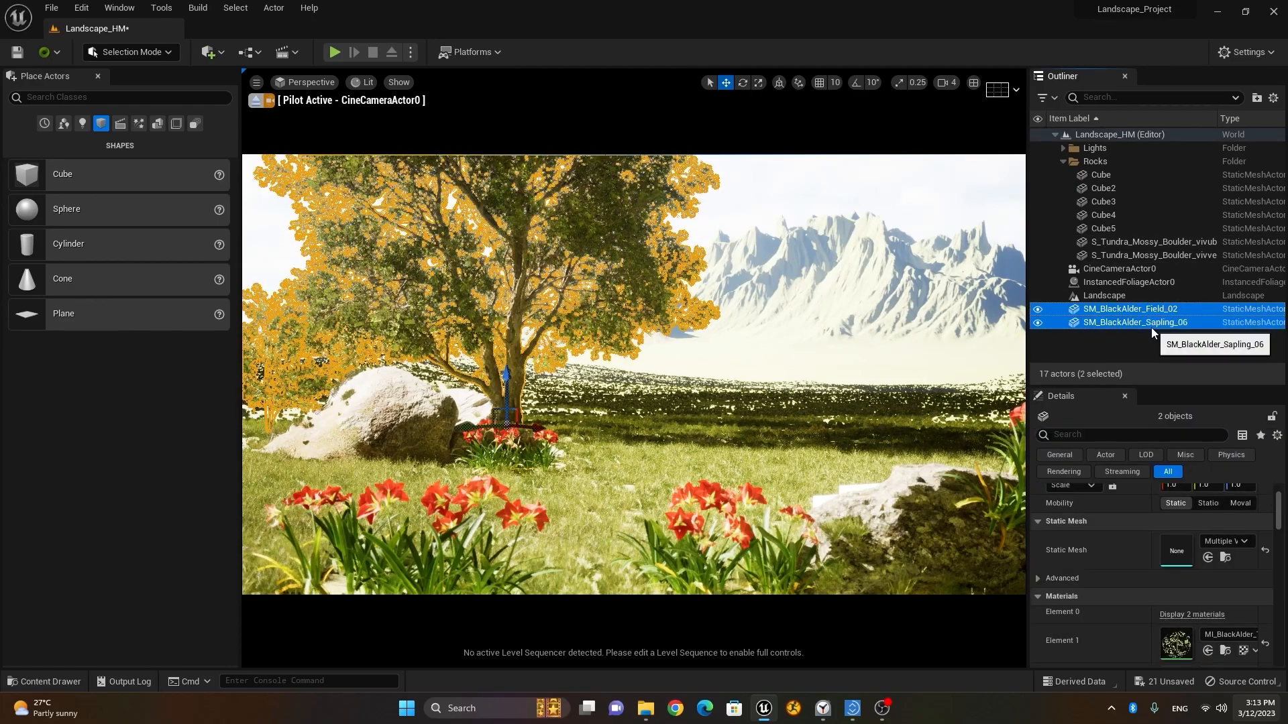
click(1063, 161)
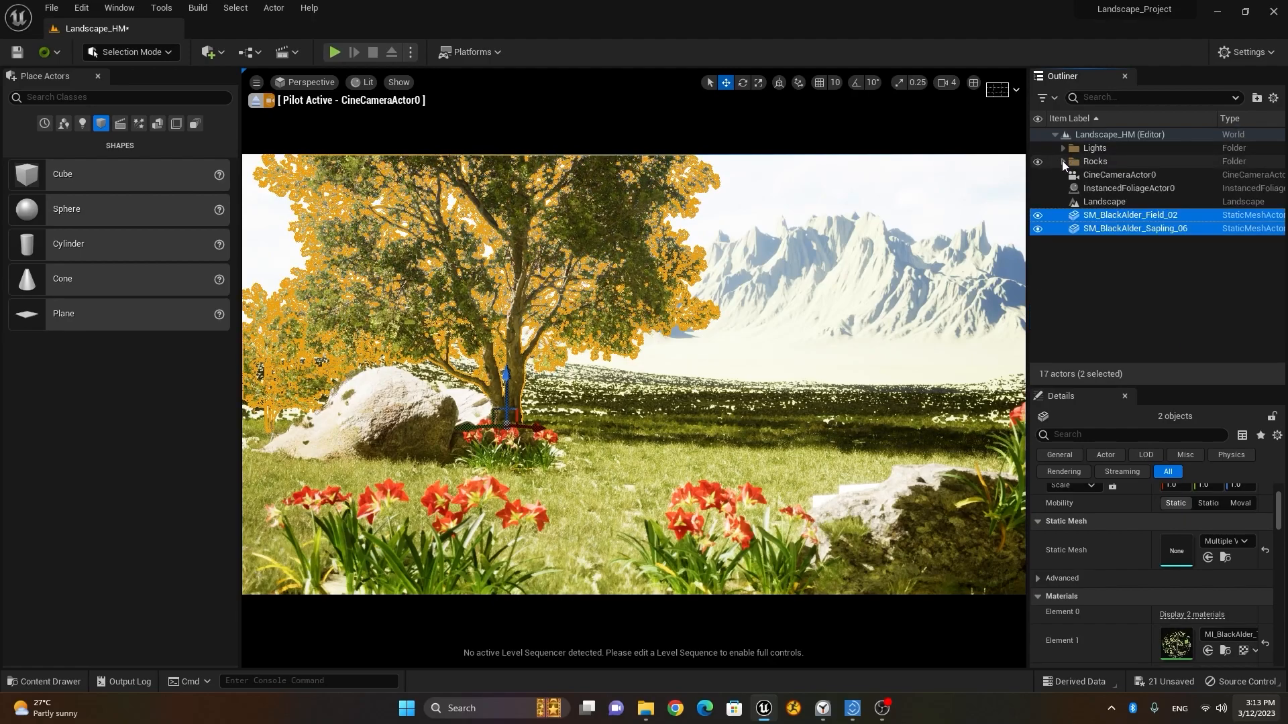
click(1256, 98)
text(Trees)
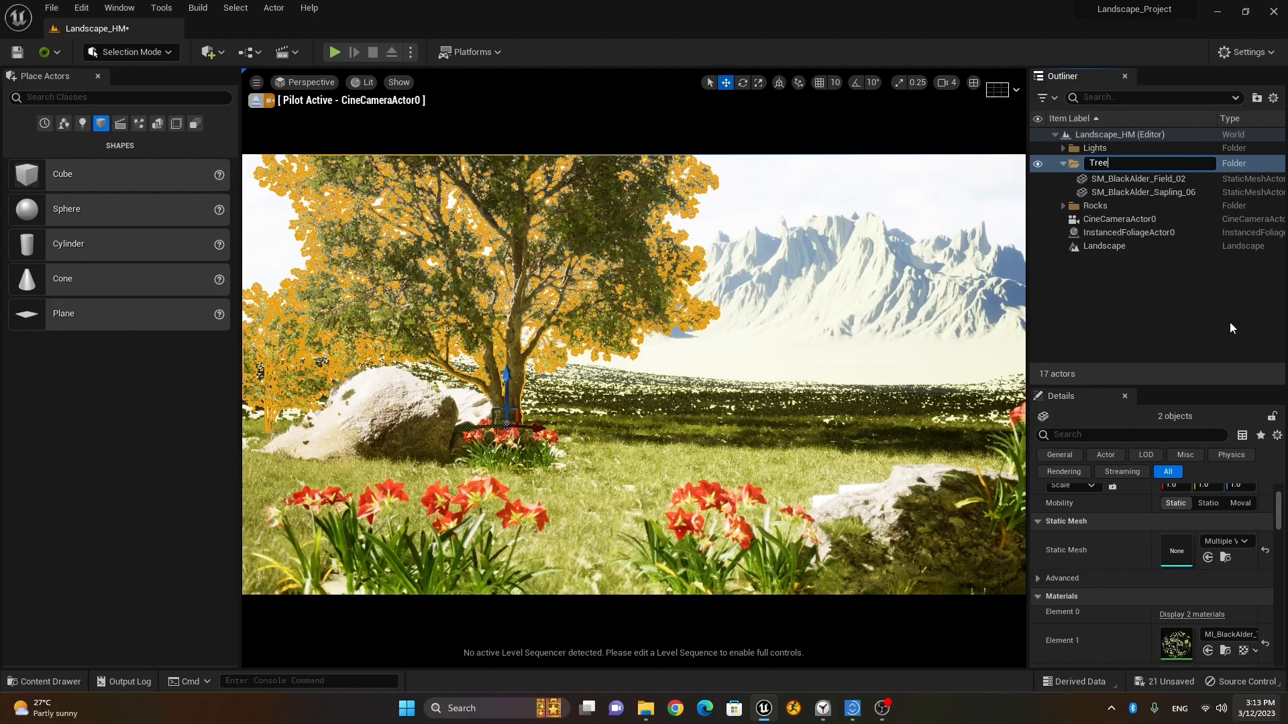
key(Return)
click(1063, 175)
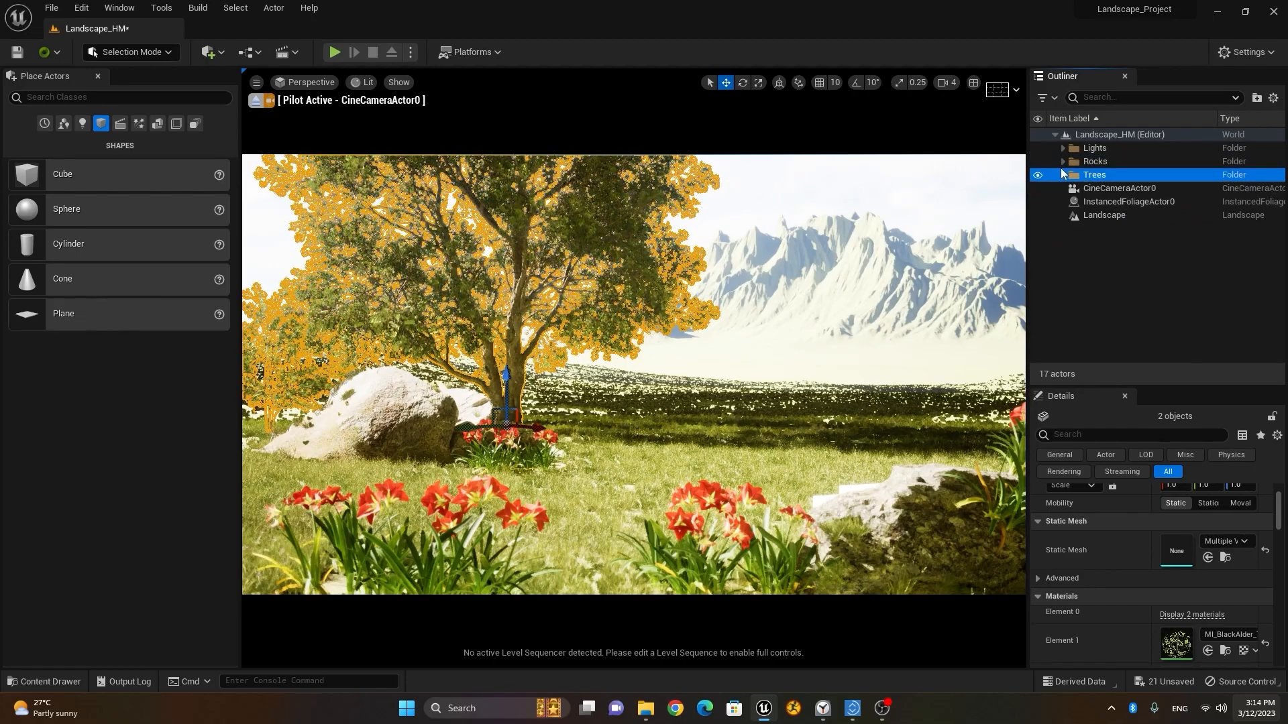
Show ExponentialHeightFog0 from the Lights folder to preview the foggy scene, and hide it again.
click(1063, 147)
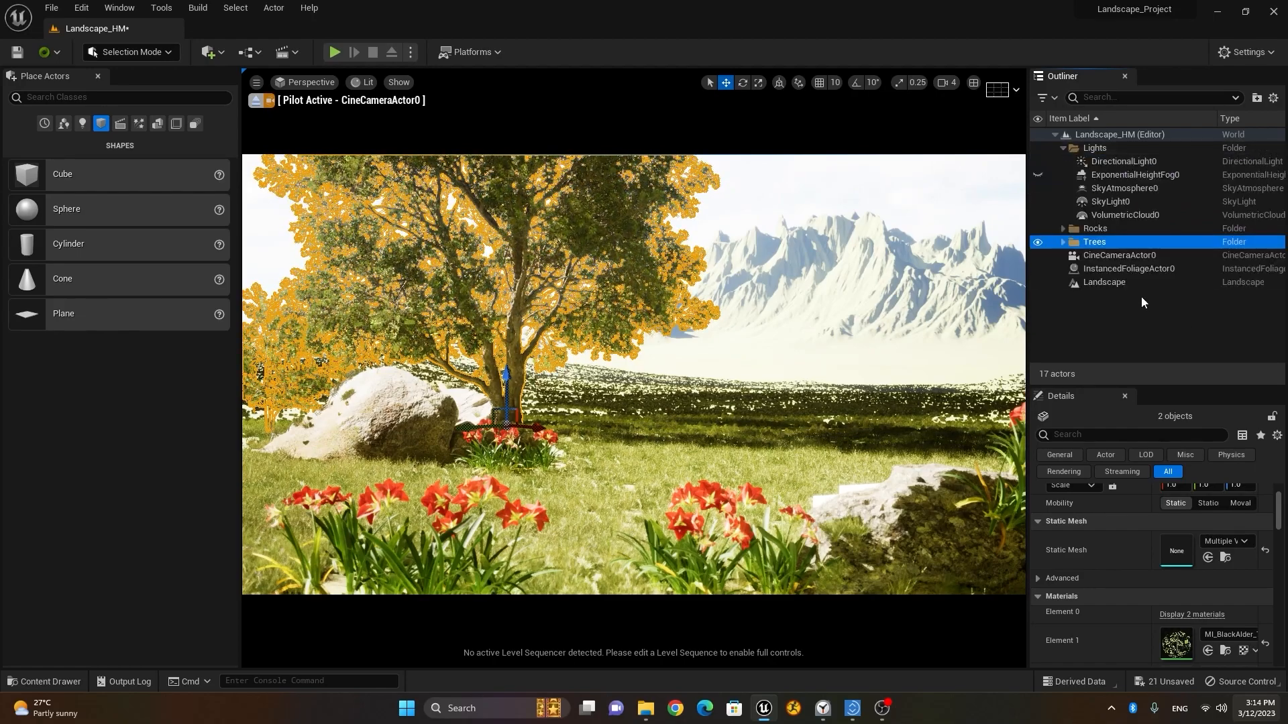
click(1037, 174)
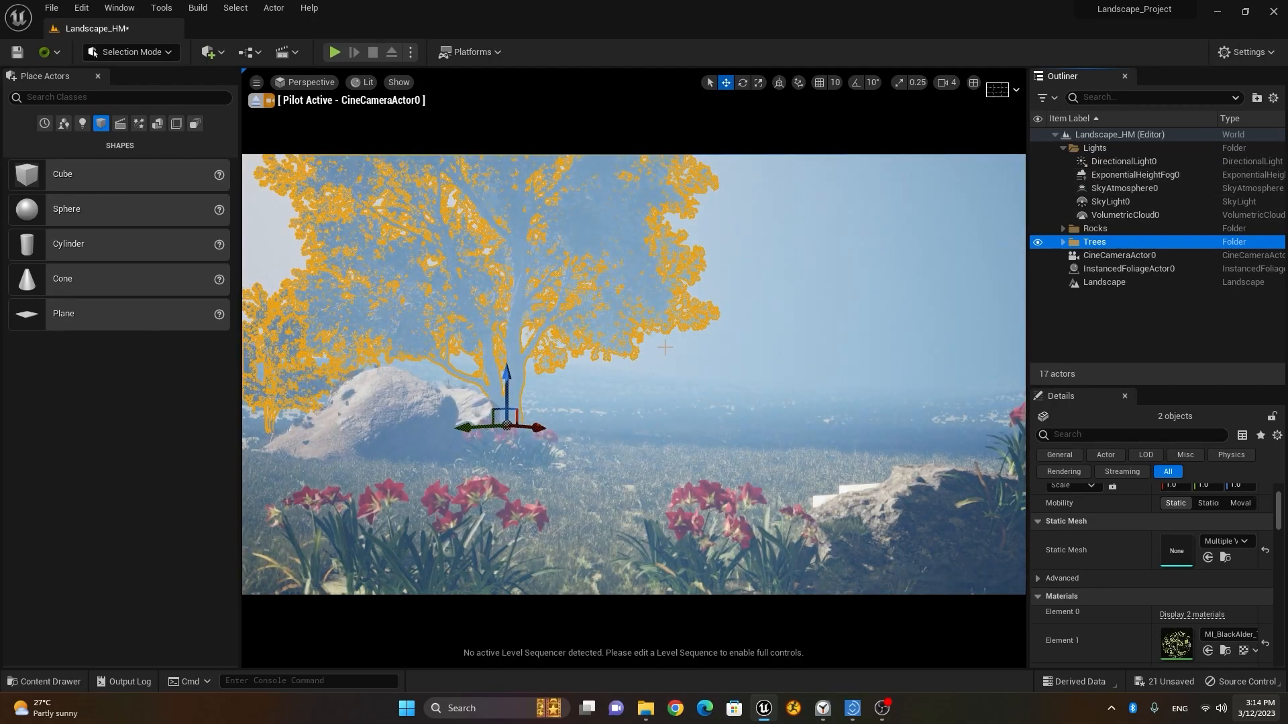
click(1153, 309)
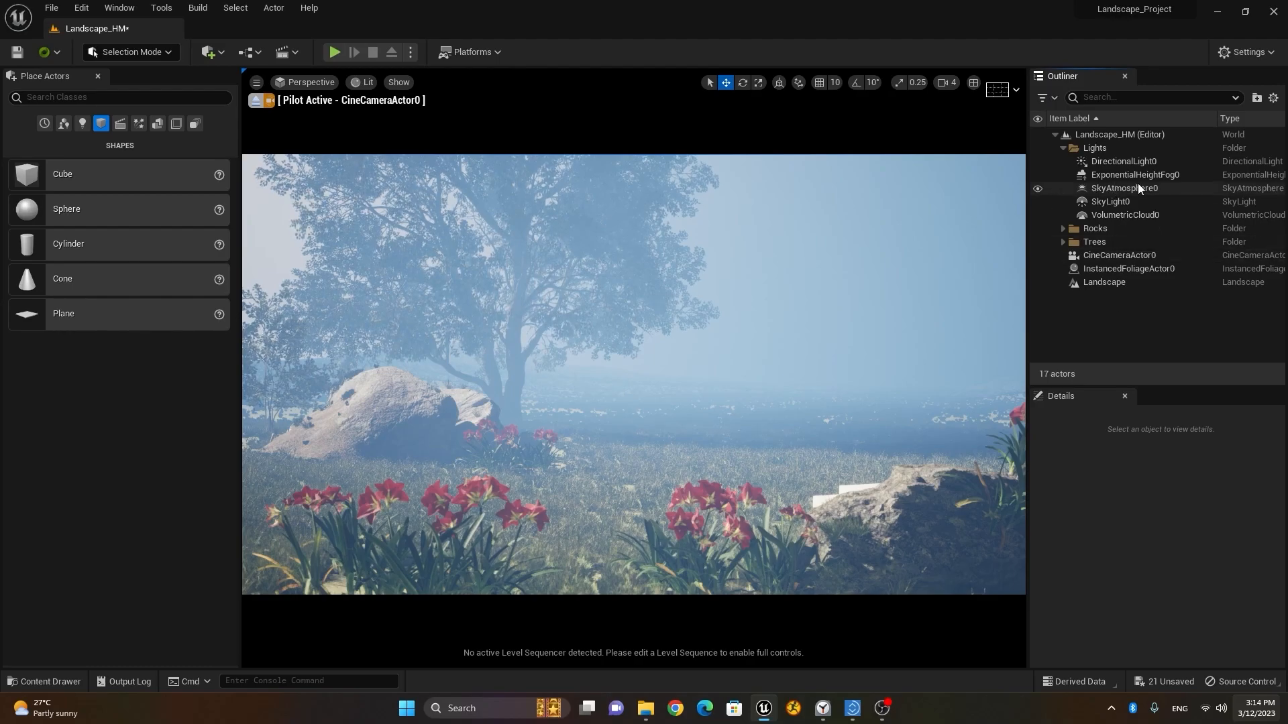
click(1038, 175)
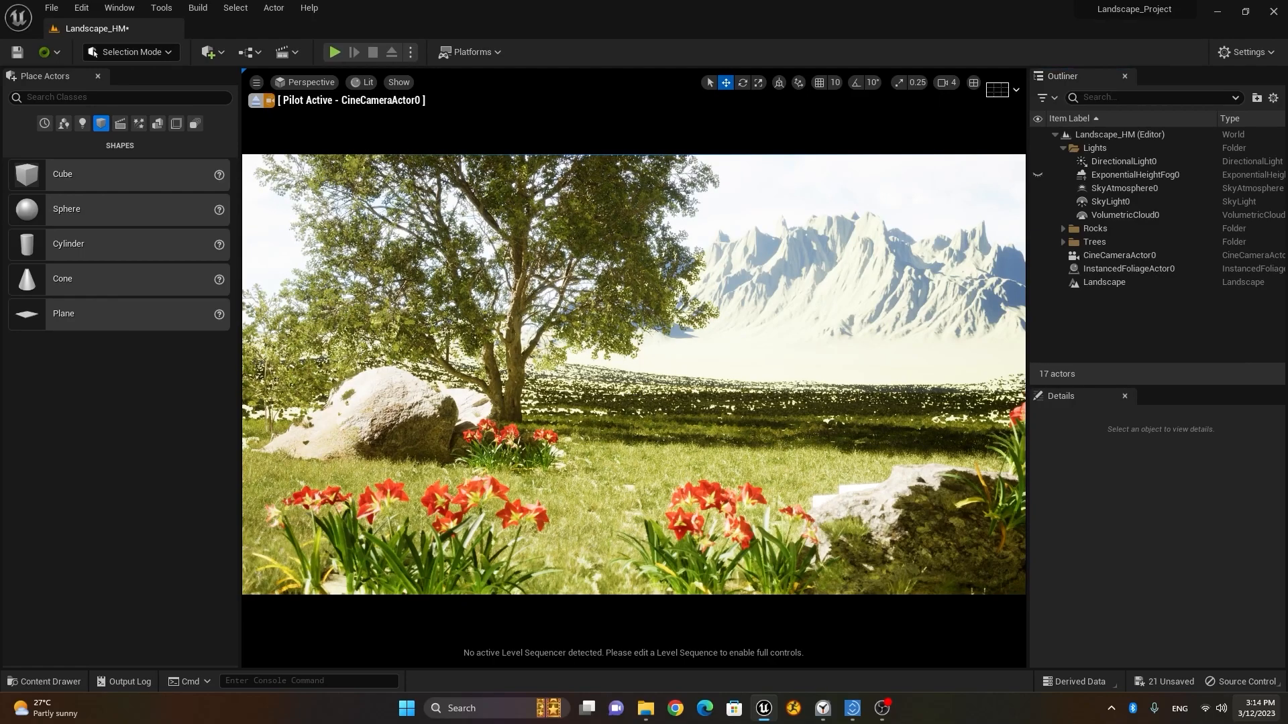
Fly past the alder and over the background ground to examine the grass coverage toward the mountains.
key(w)
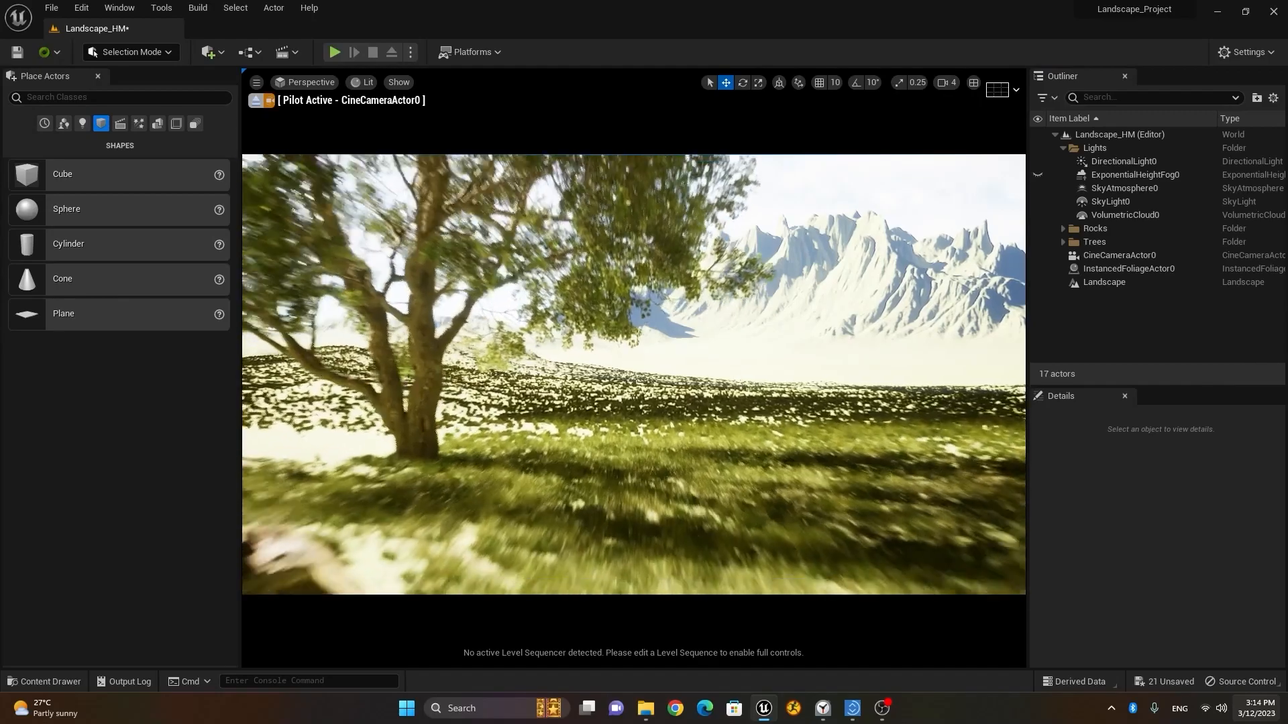
key(s)
key(w)
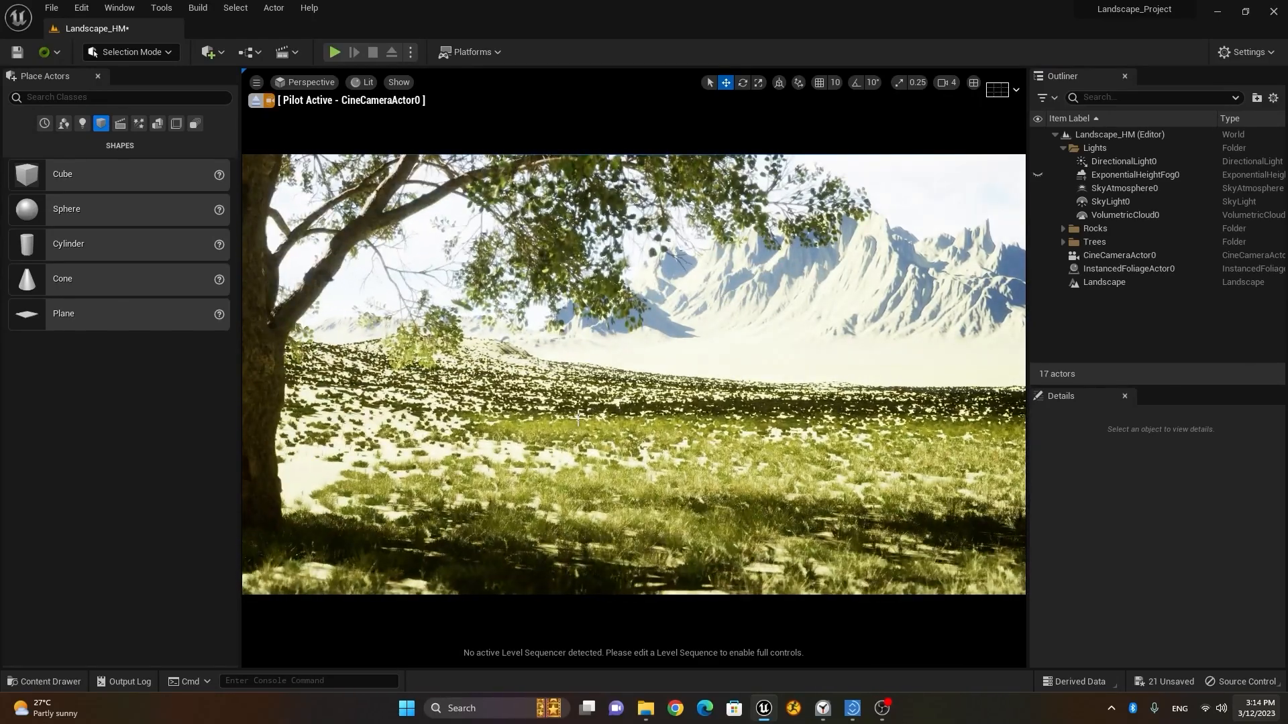
key(w)
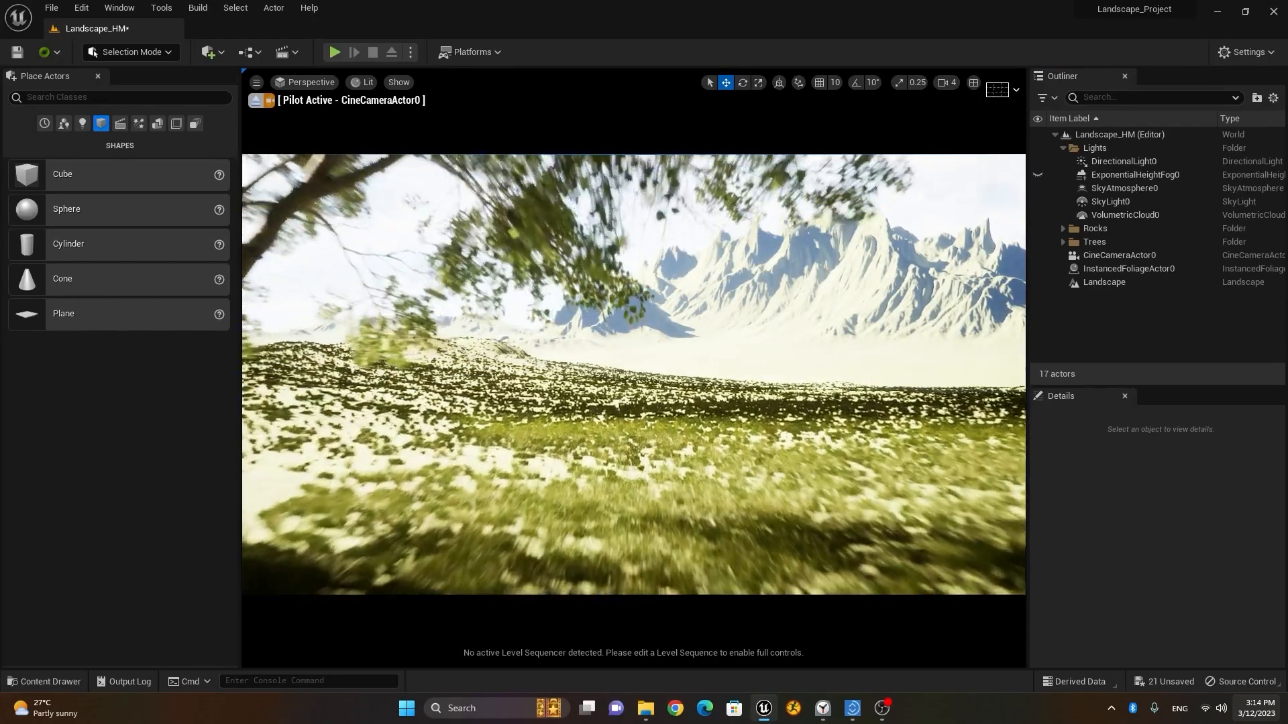
key(w)
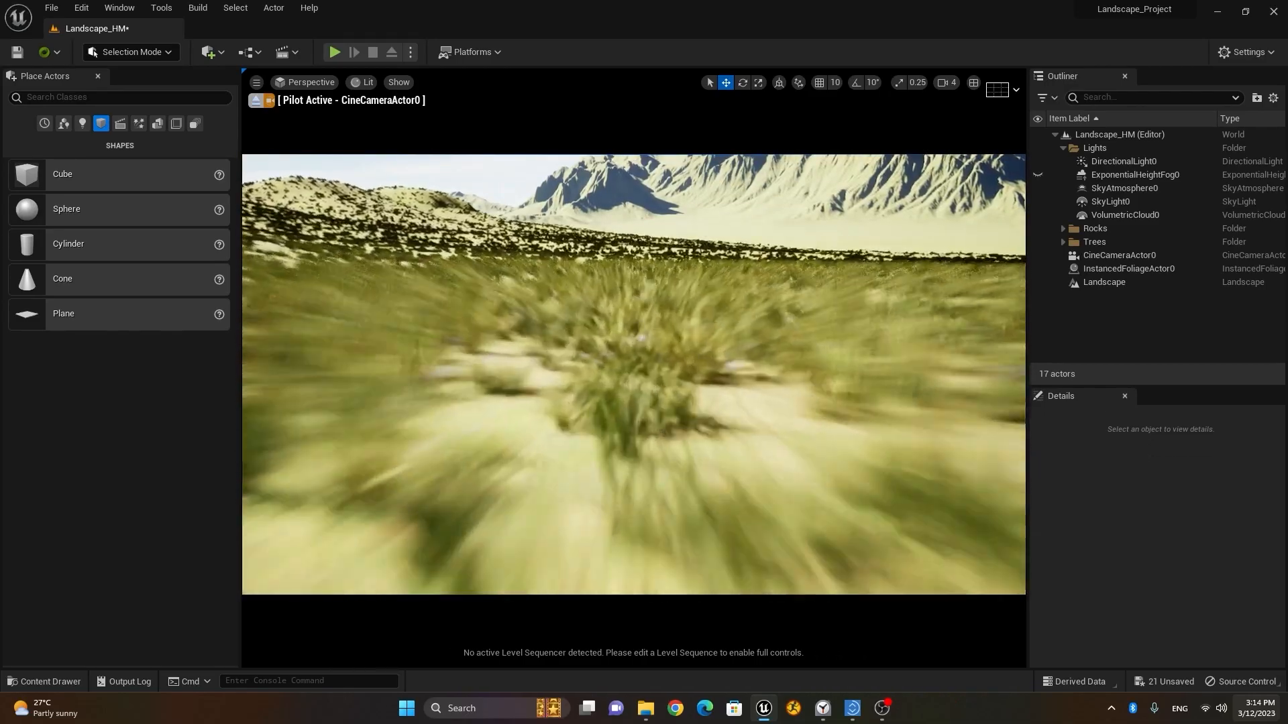
key(w)
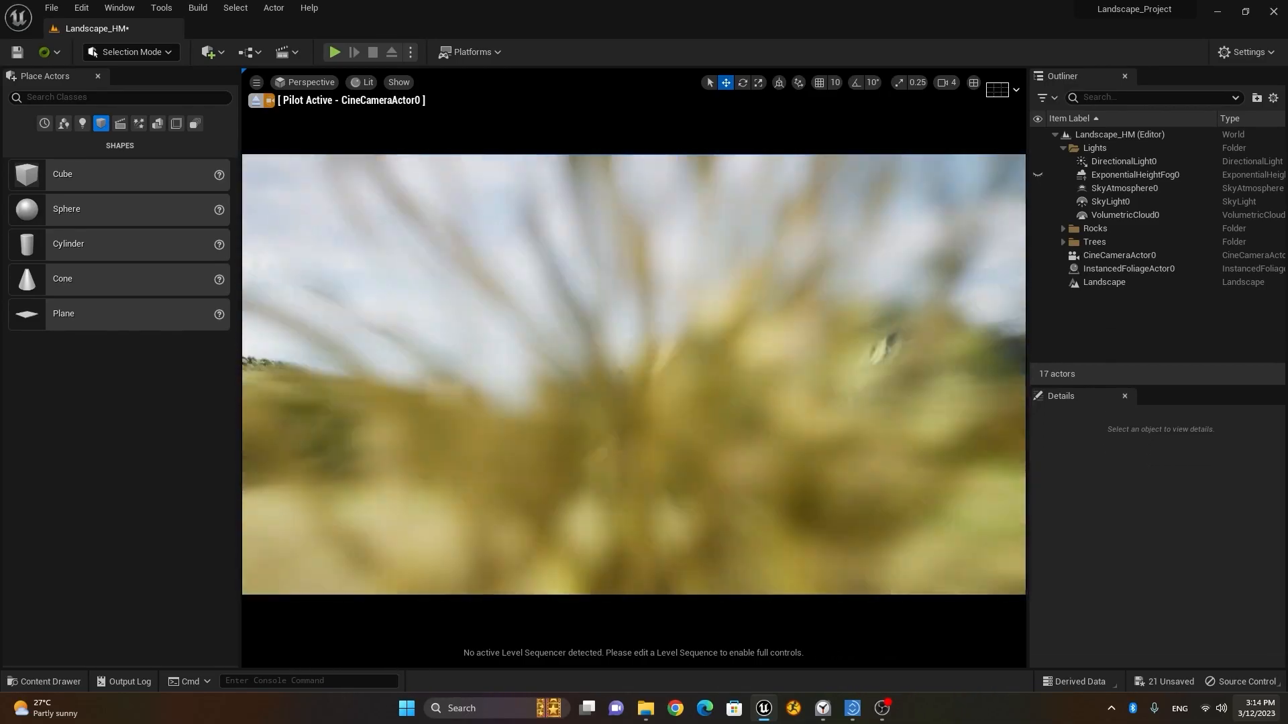
key(w)
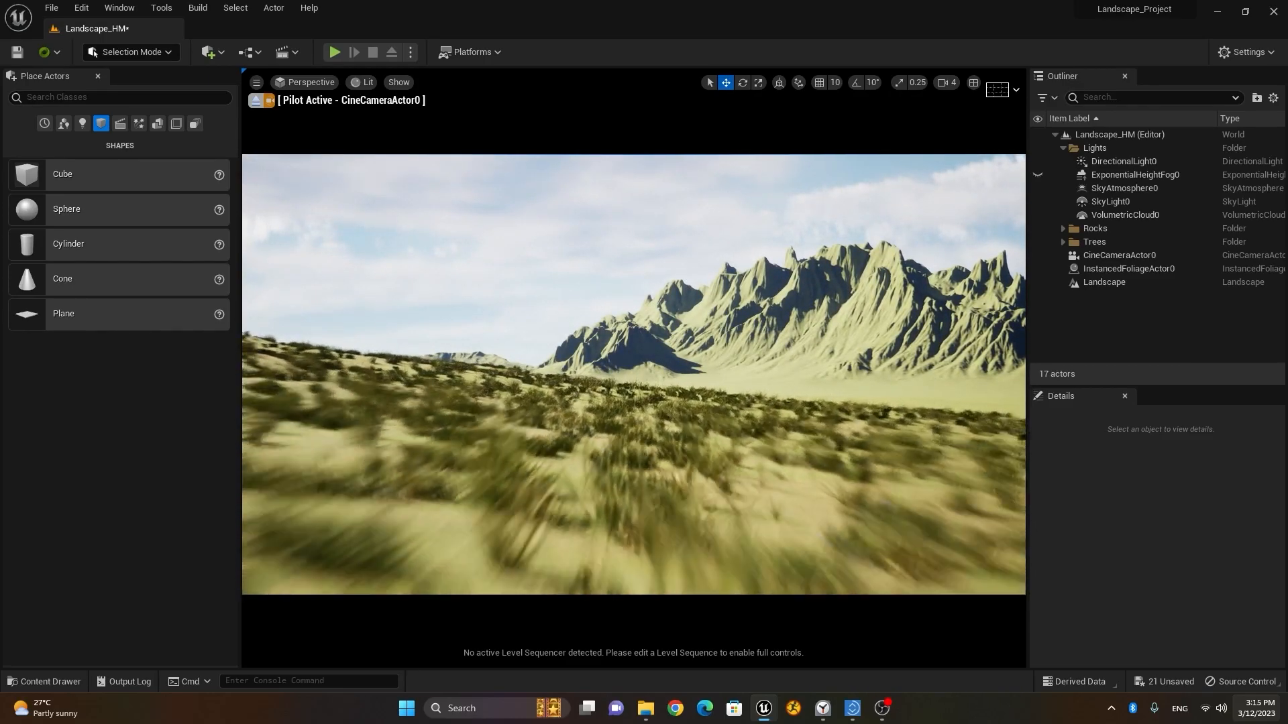
key(w)
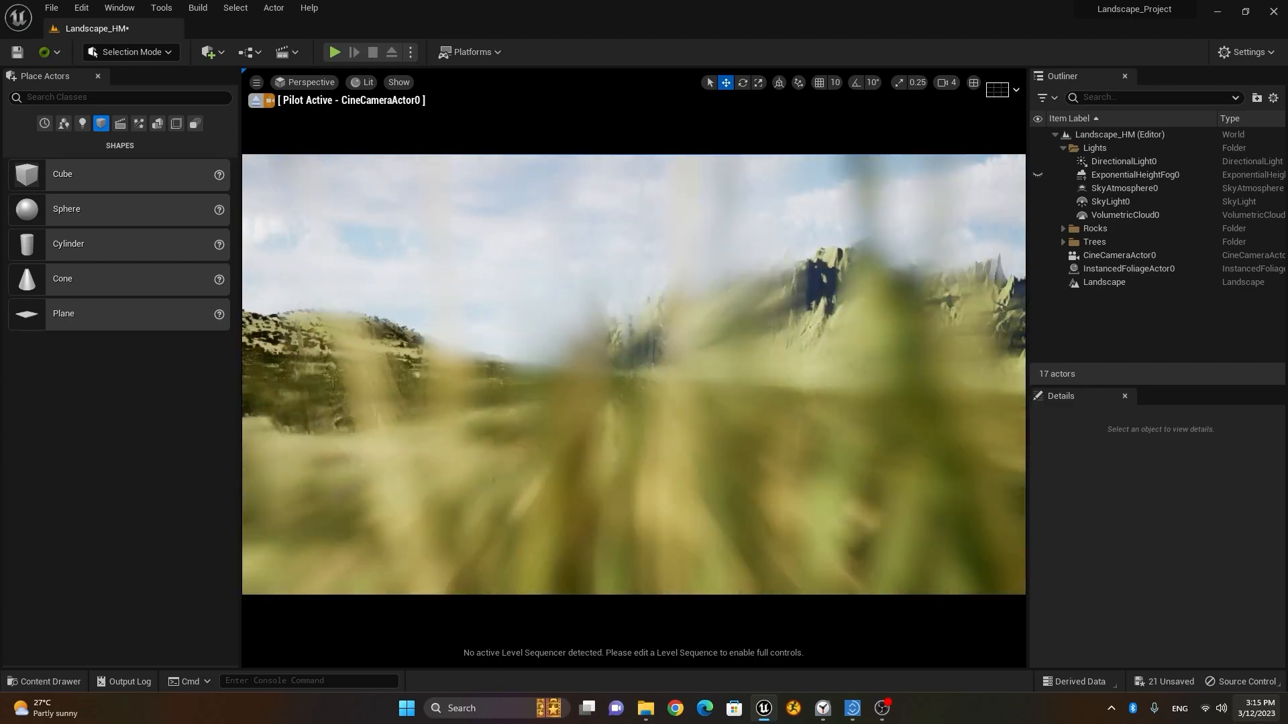
key(e)
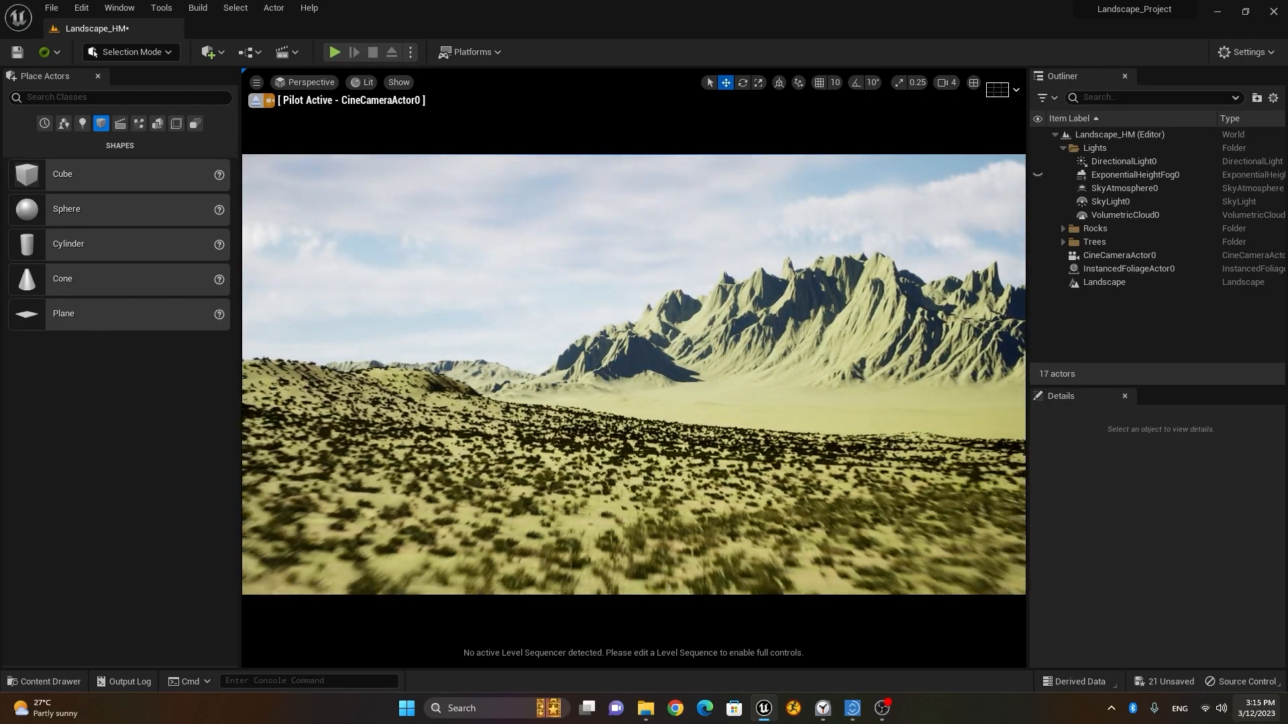
key(q)
key(e)
key(s)
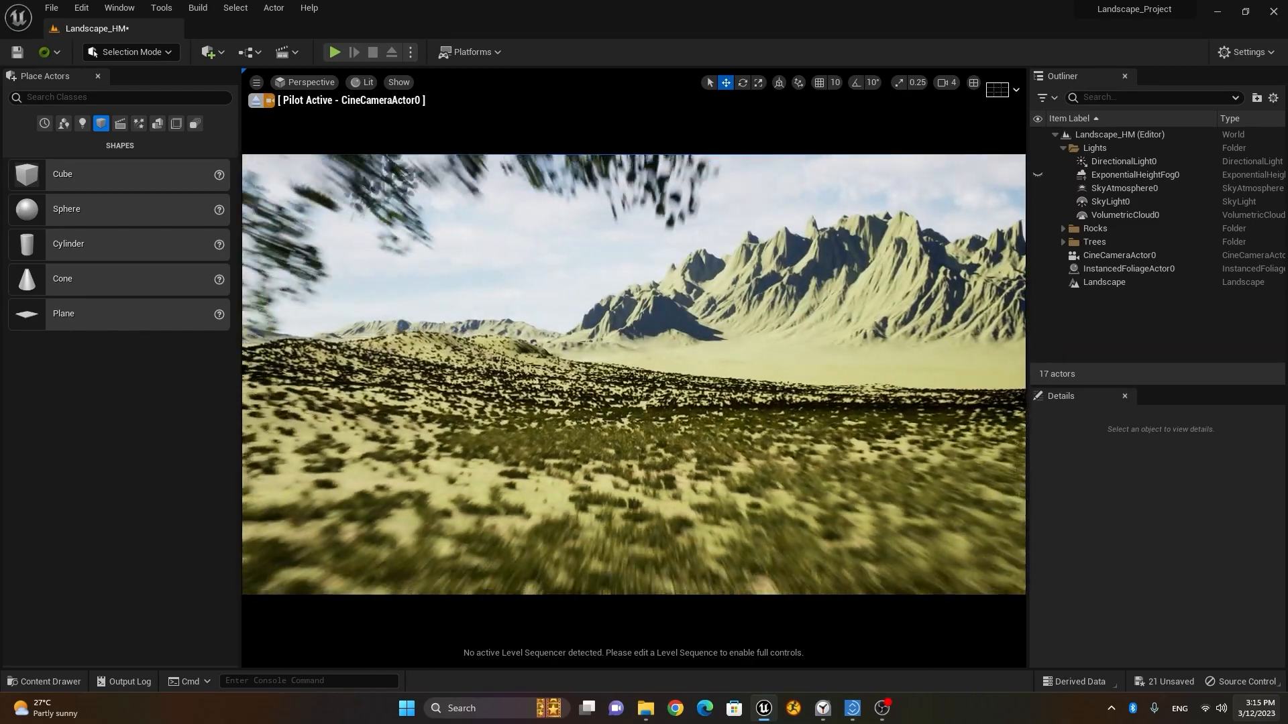
key(s)
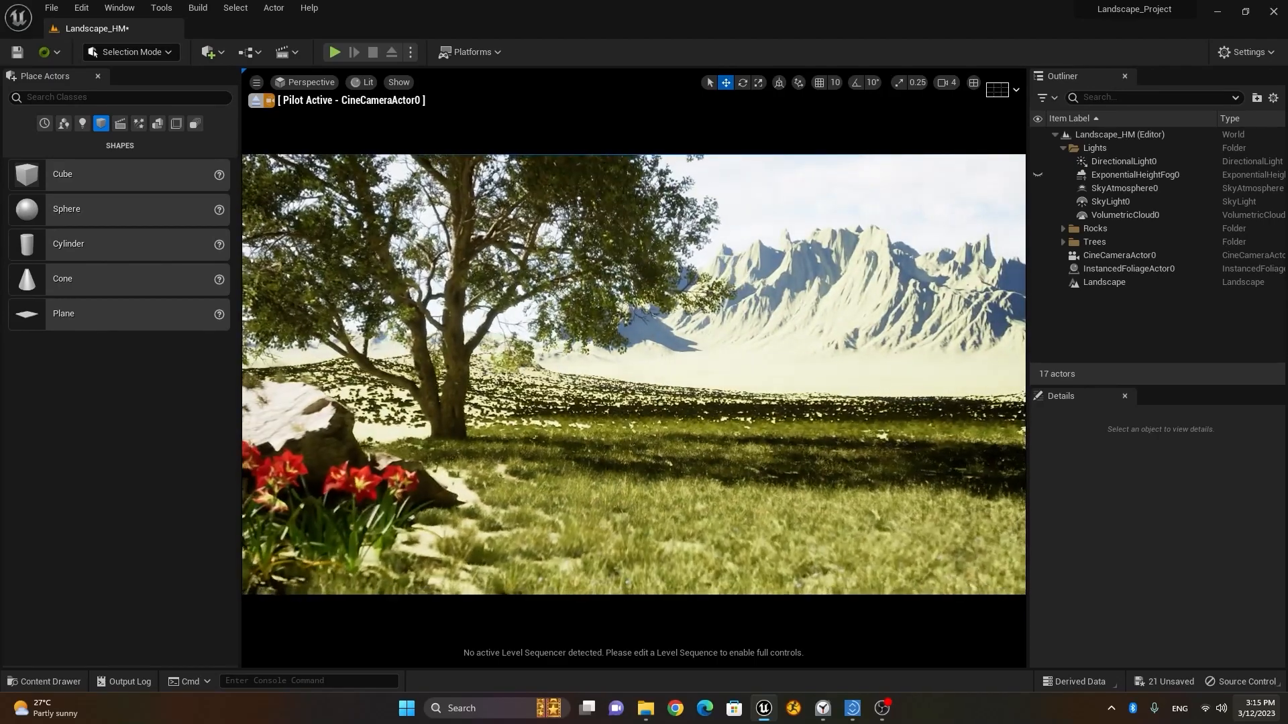
Reframe the camera on the alder, boulders, red flowers and mountains, and run the pending autosave immediately.
right_drag(633, 374, 652, 359)
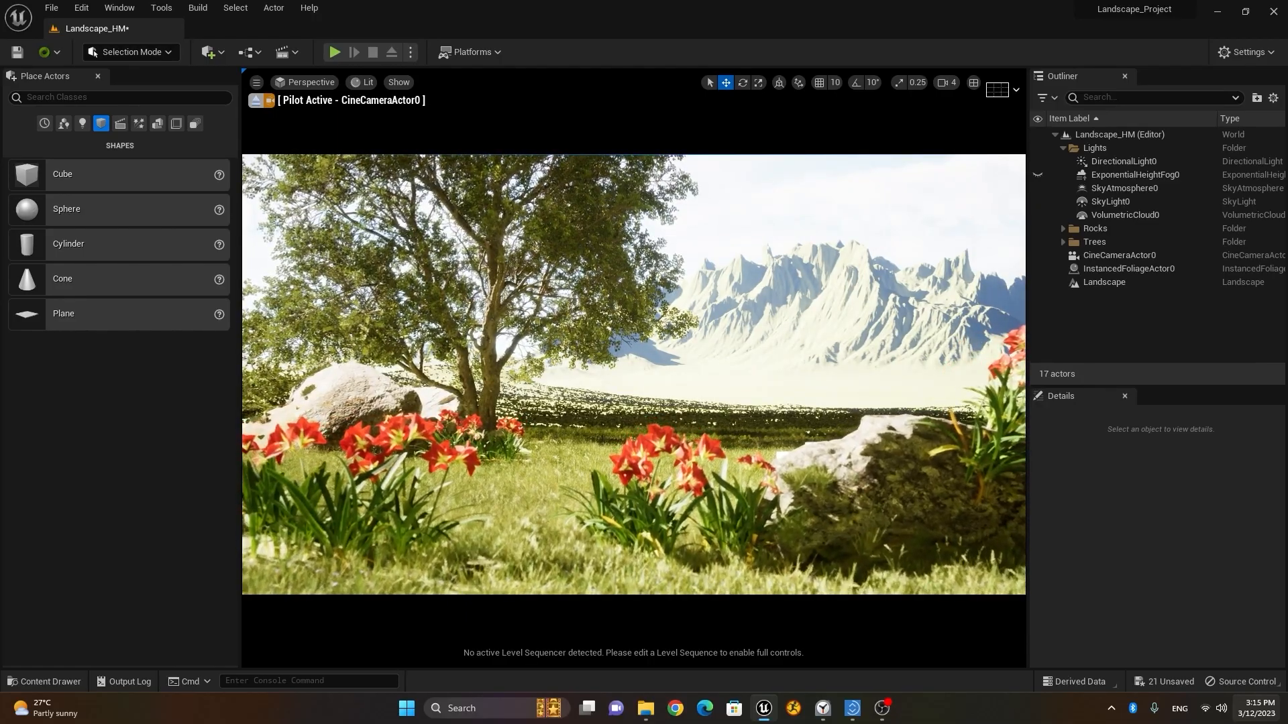
right_drag(633, 374, 644, 339)
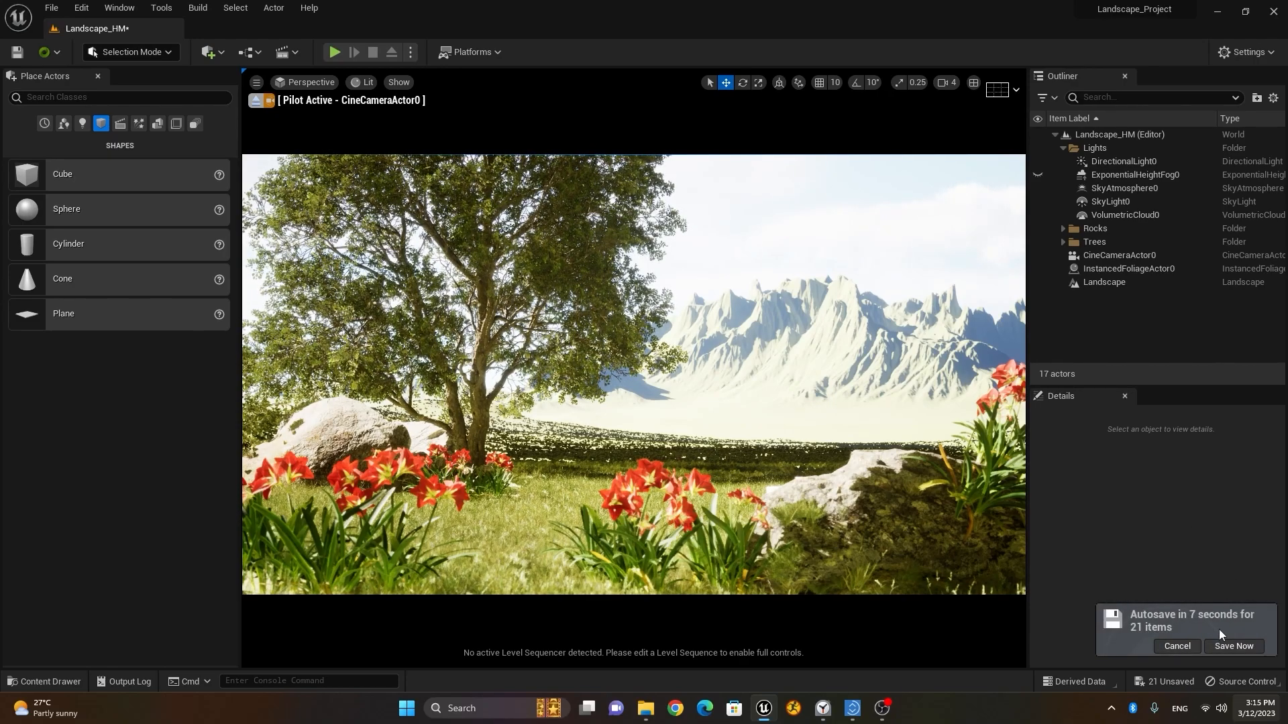
click(1225, 648)
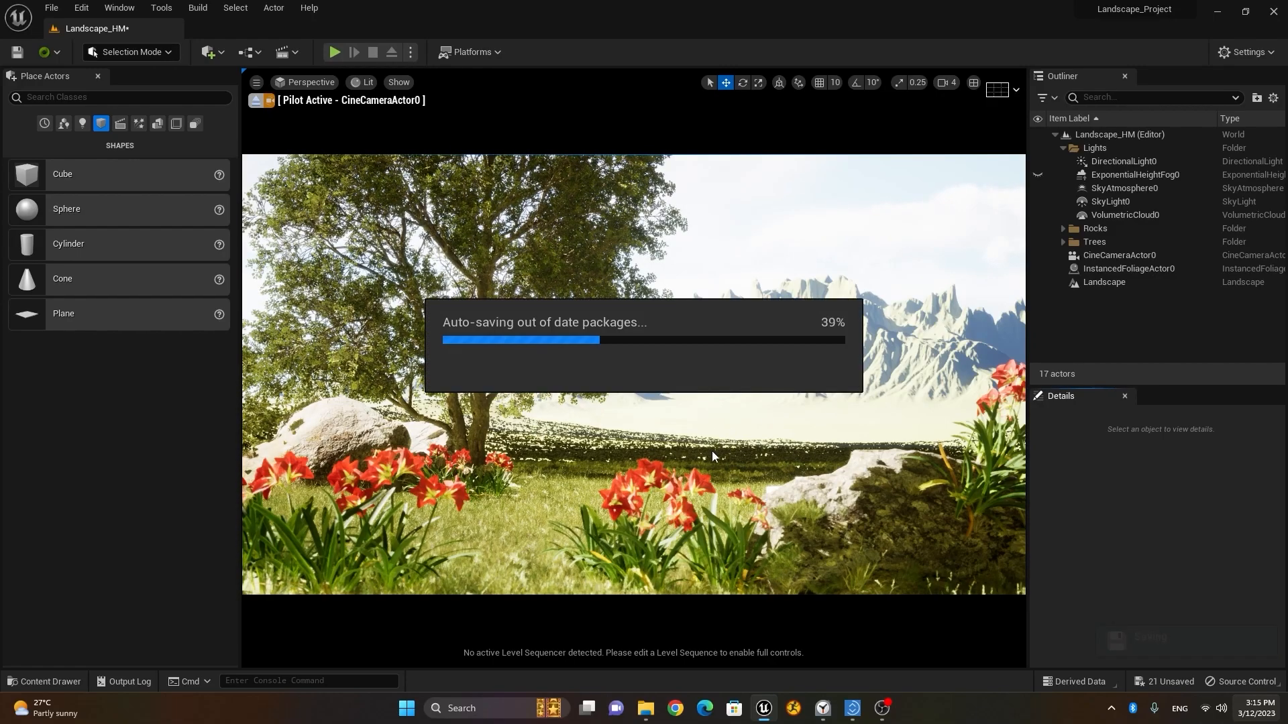
right_drag(724, 457, 624, 474)
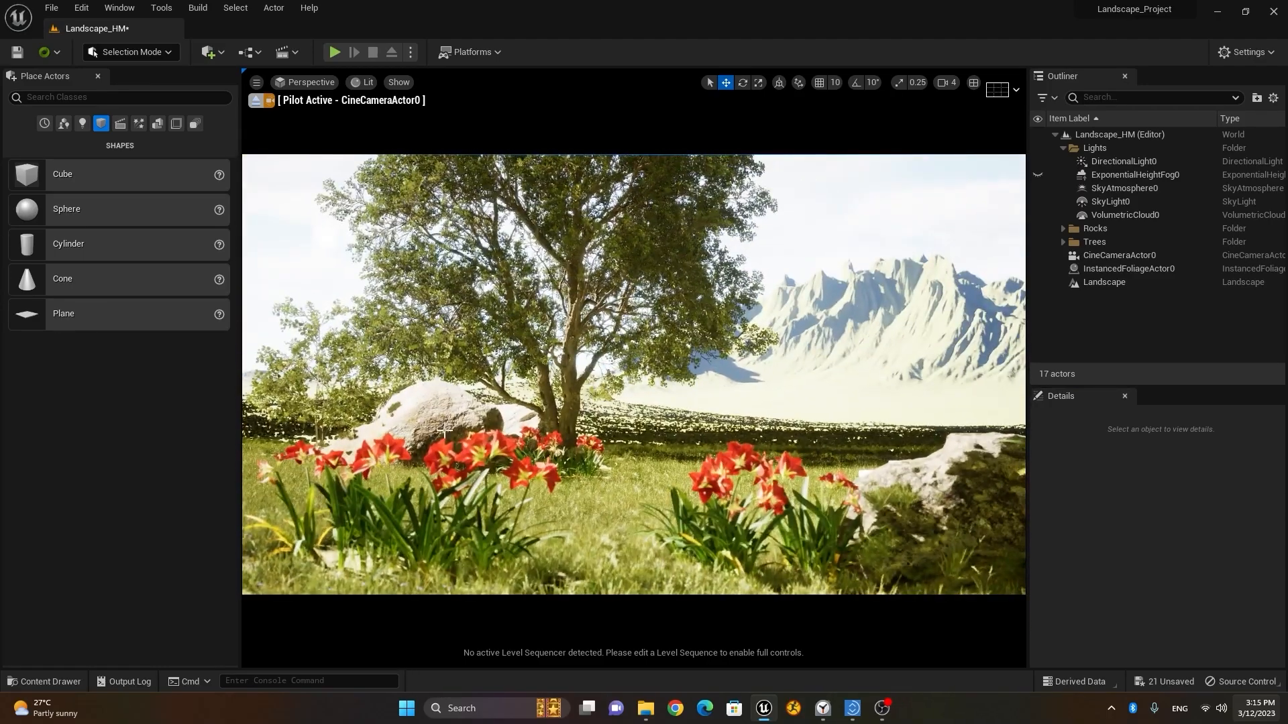
Select the mossy boulder beside the alder and focus the piloted camera on it.
click(474, 520)
click(454, 424)
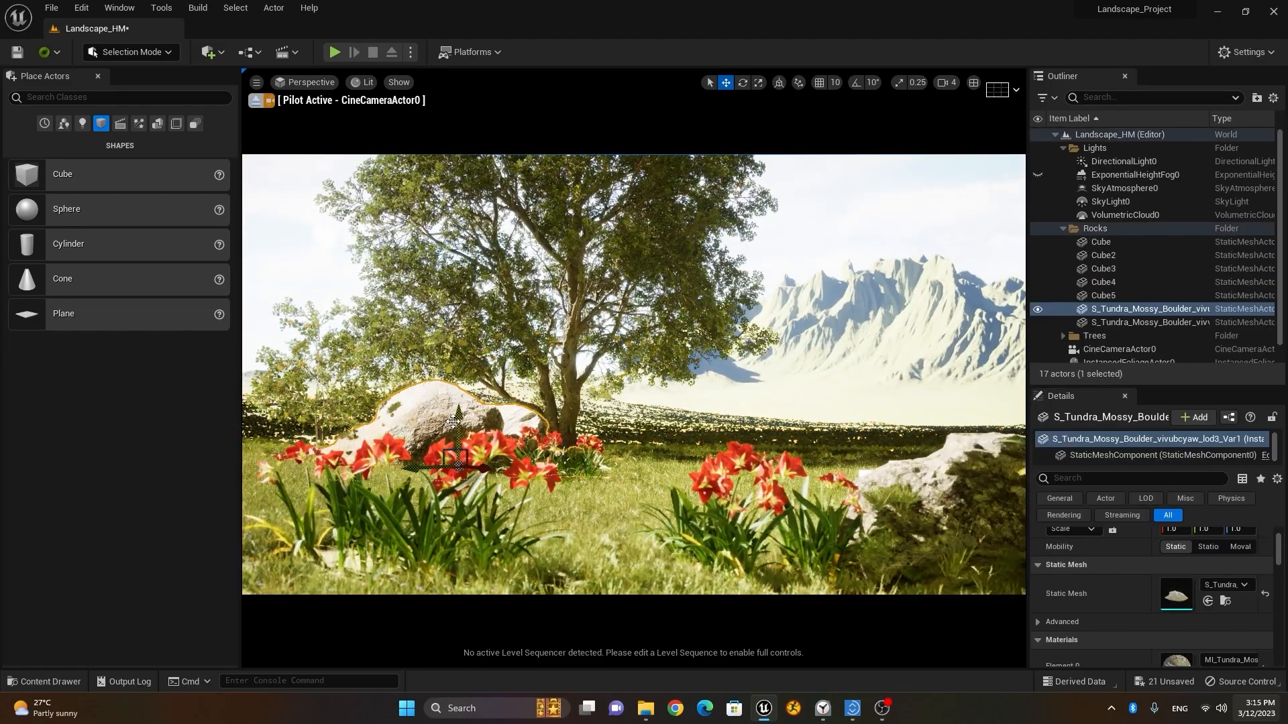
key(f)
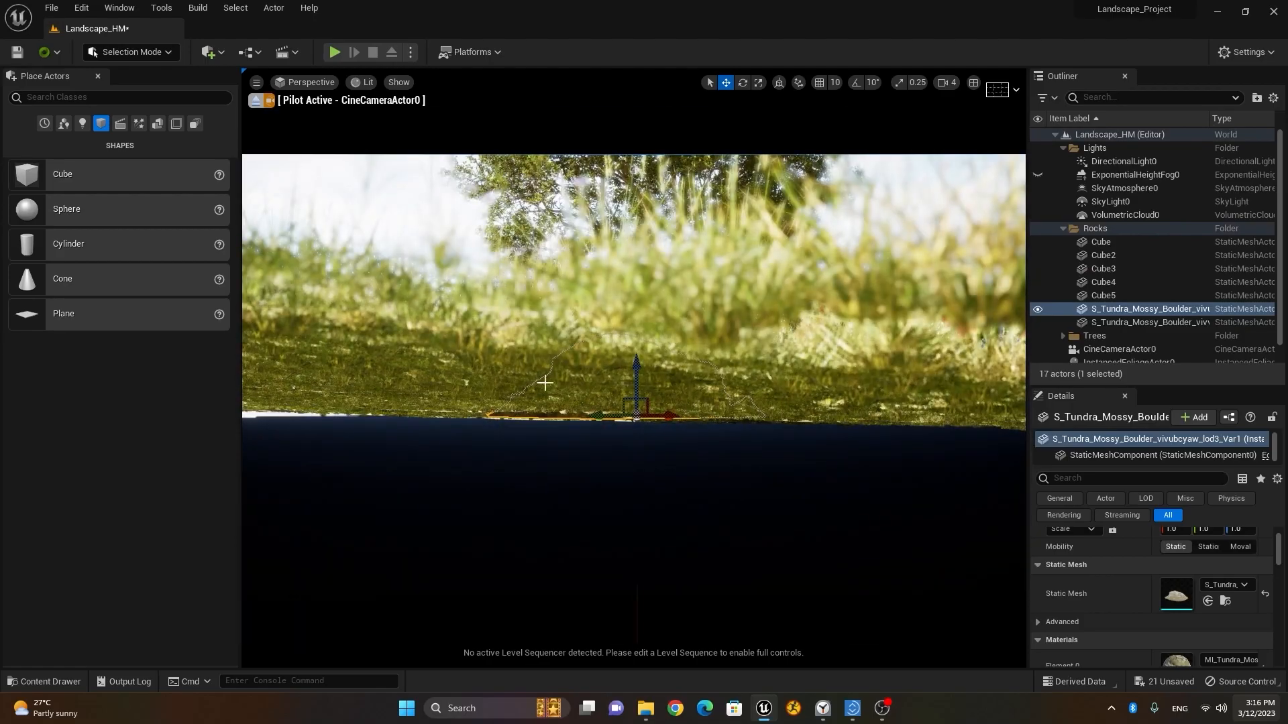
Pull the camera back and reframe the shot with the alder and both boulders behind the red flowers.
right_drag(633, 374, 801, 366)
key(w)
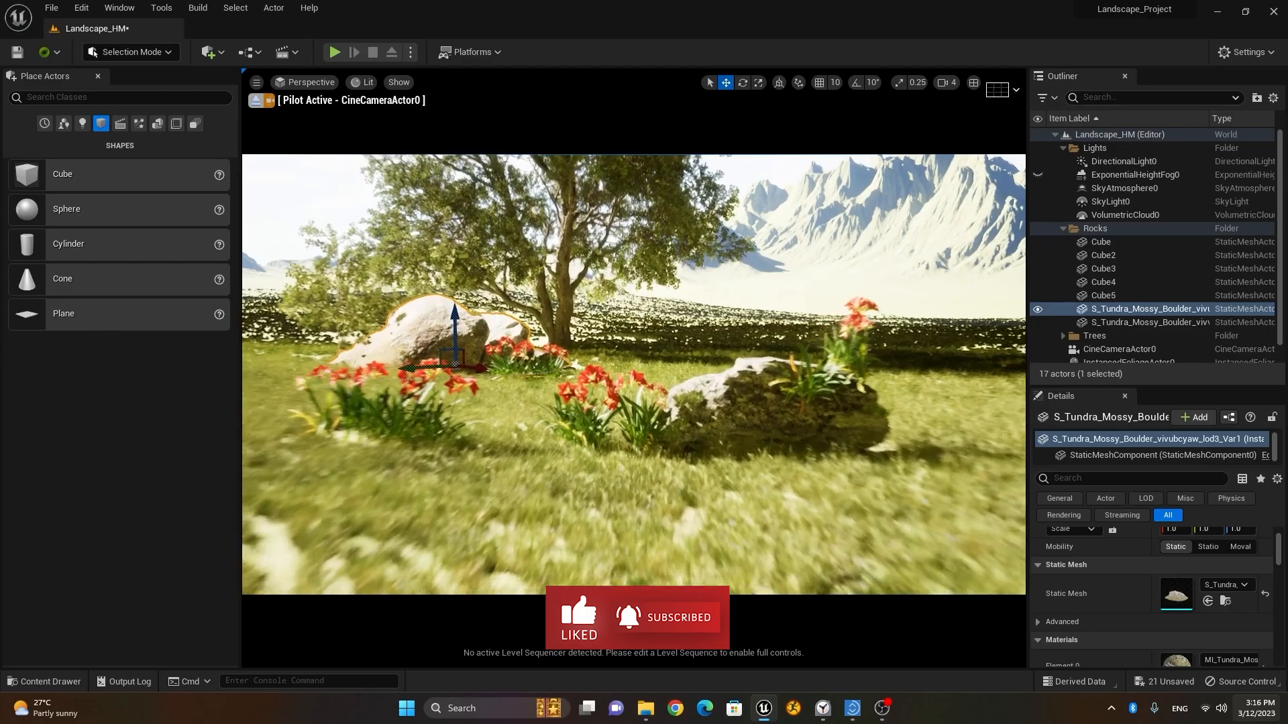
key(a)
key(e)
alt+drag(633, 374, 633, 363)
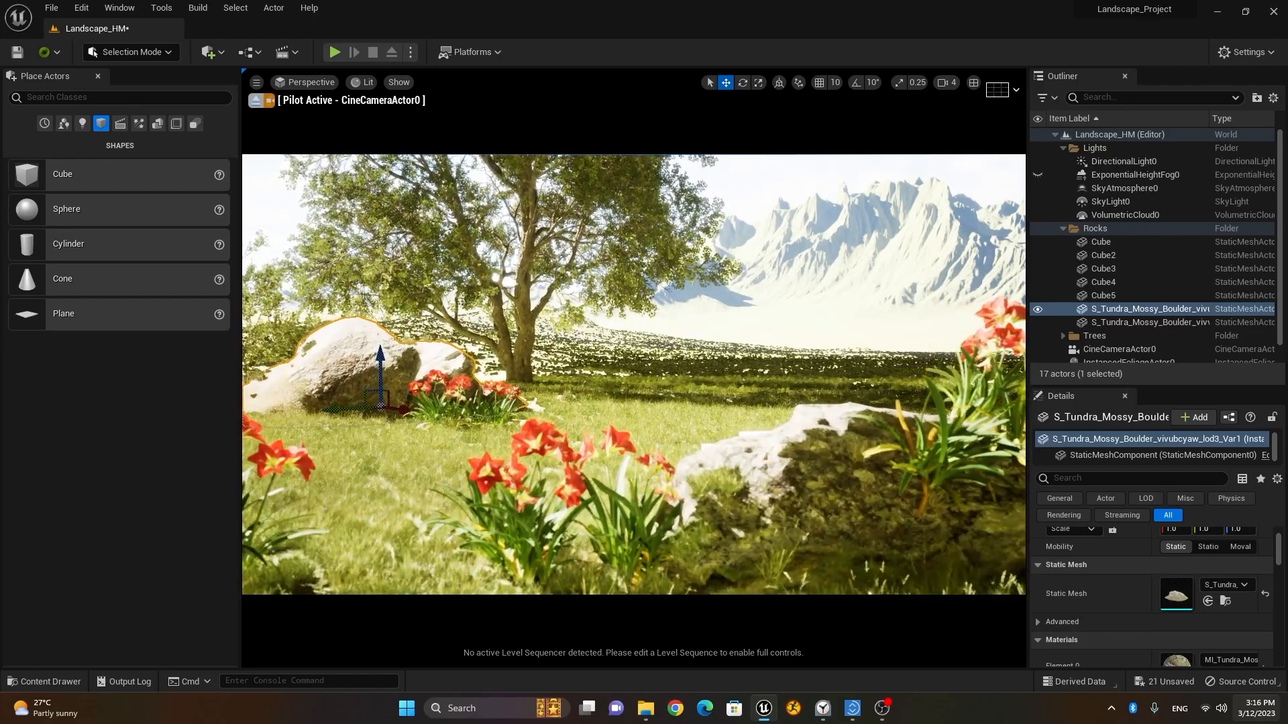
alt+drag(661, 364, 633, 356)
scroll(634, 375, down, 2)
alt+drag(633, 374, 590, 371)
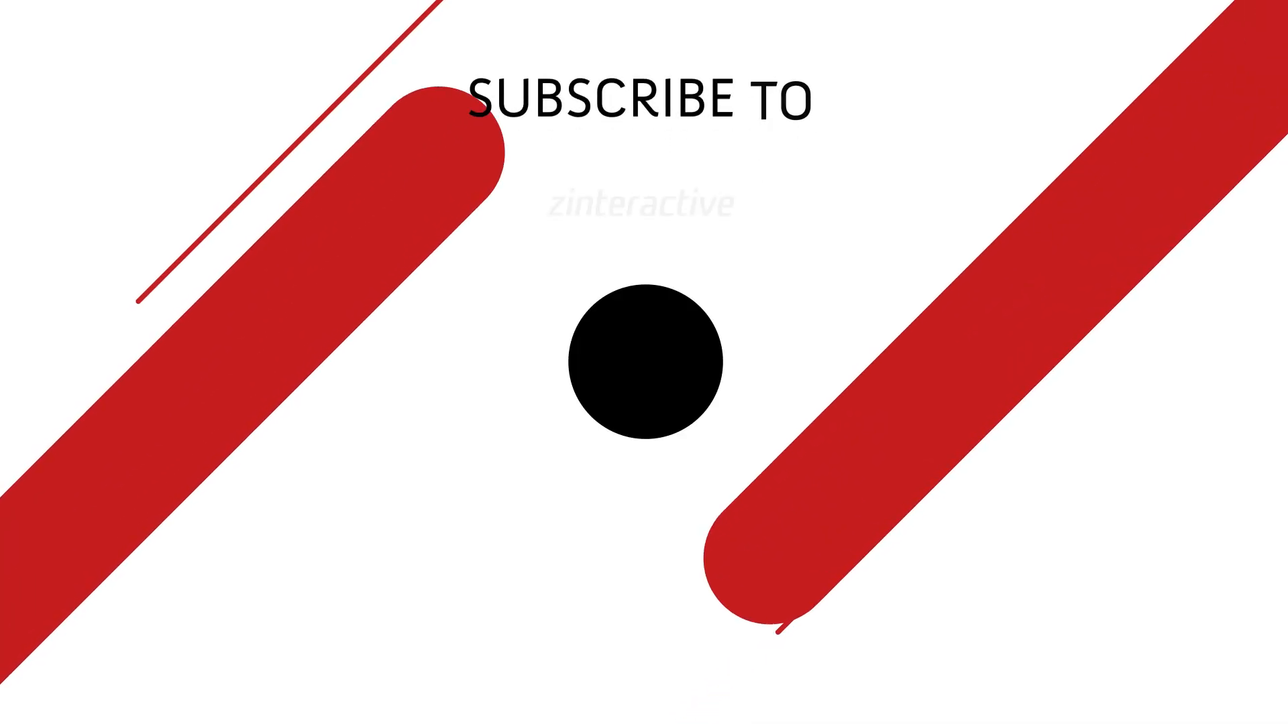